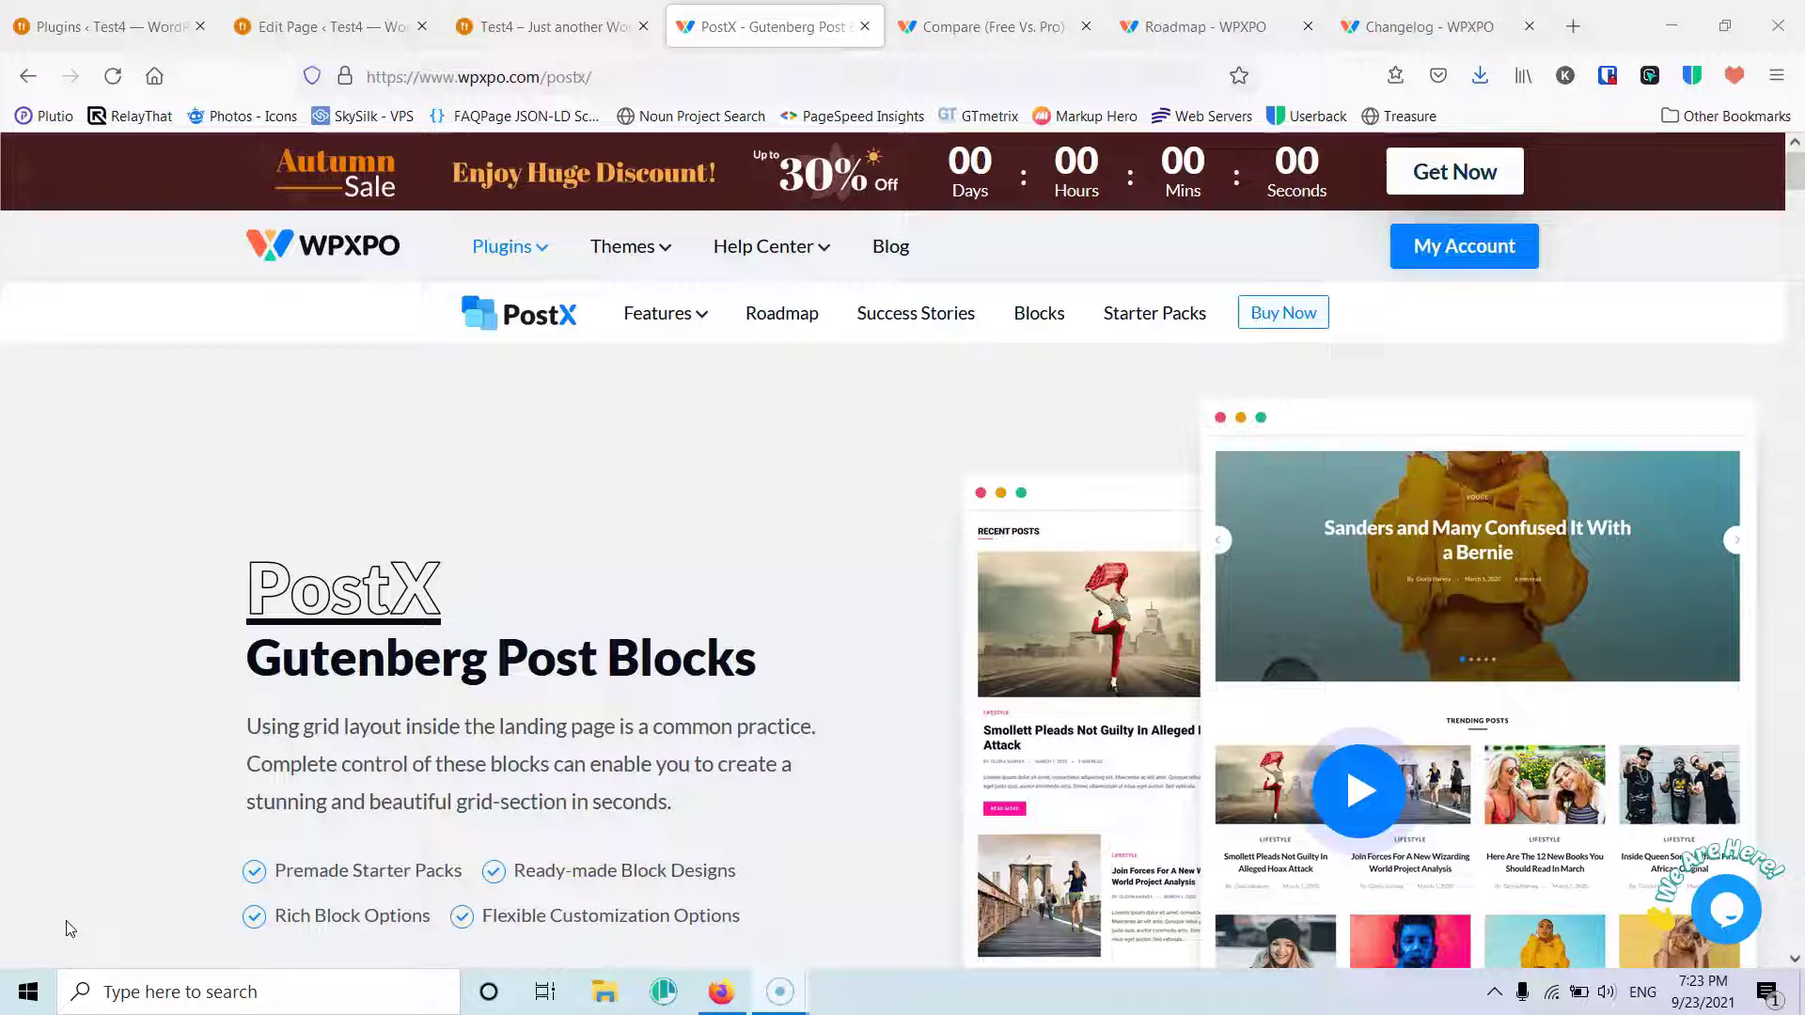
Step: Look through the PostX product page from its introduction down to the Archive Builder section
{"action": "left_click", "coordinate": [615, 529]}
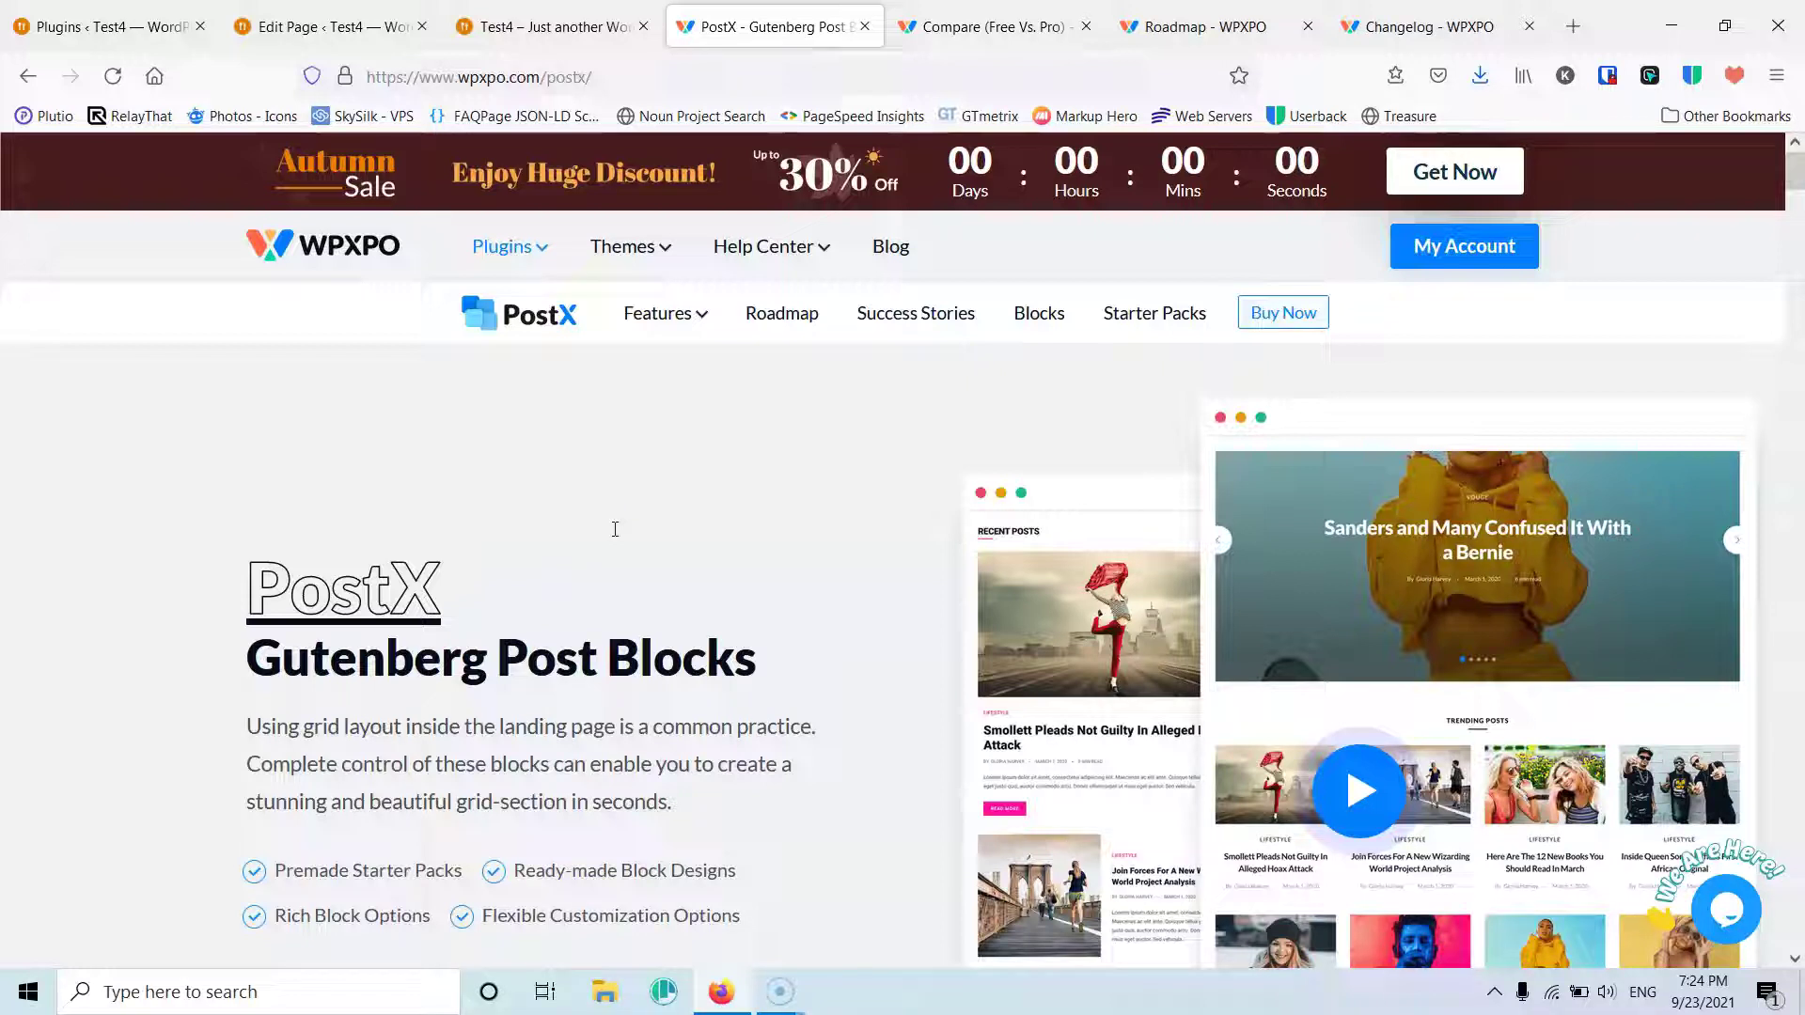
{"action": "scroll", "coordinate": [615, 529], "scroll_direction": "down", "scroll_amount": 1}
{"action": "left_click", "coordinate": [602, 679]}
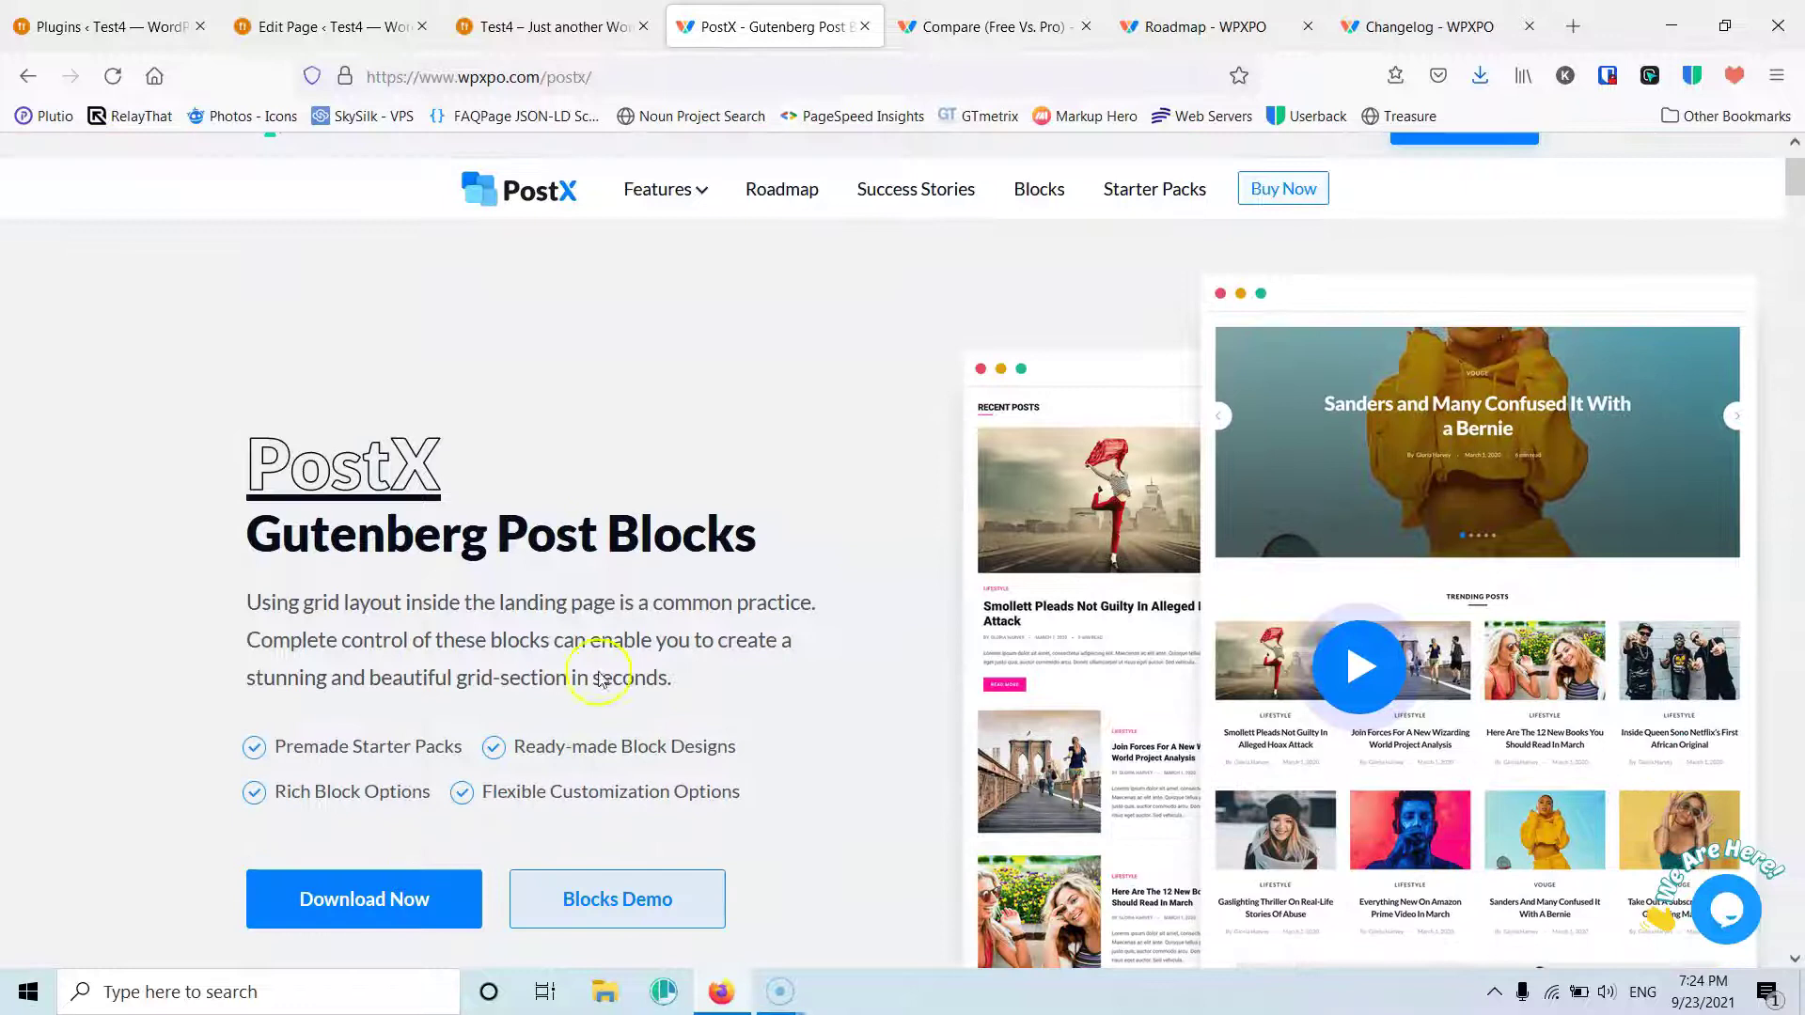
{"action": "scroll", "coordinate": [846, 633], "scroll_direction": "down", "scroll_amount": 1}
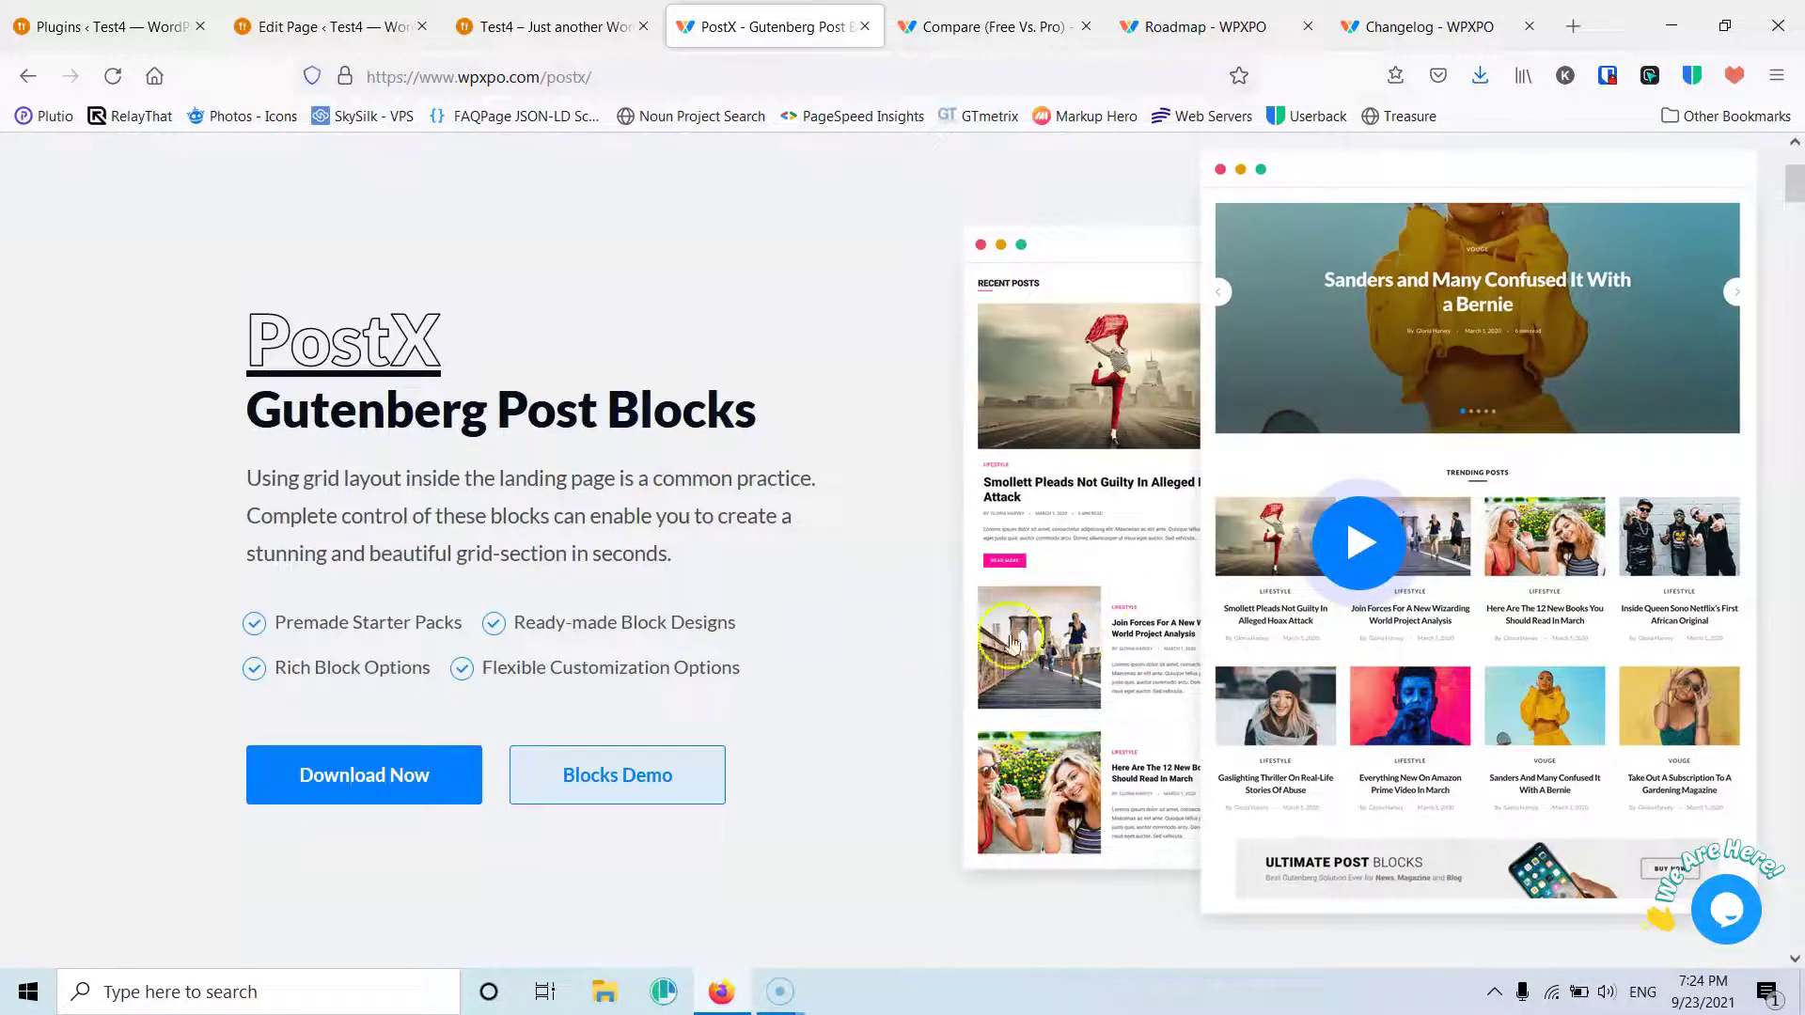
{"action": "scroll", "coordinate": [849, 653], "scroll_direction": "down", "scroll_amount": 10}
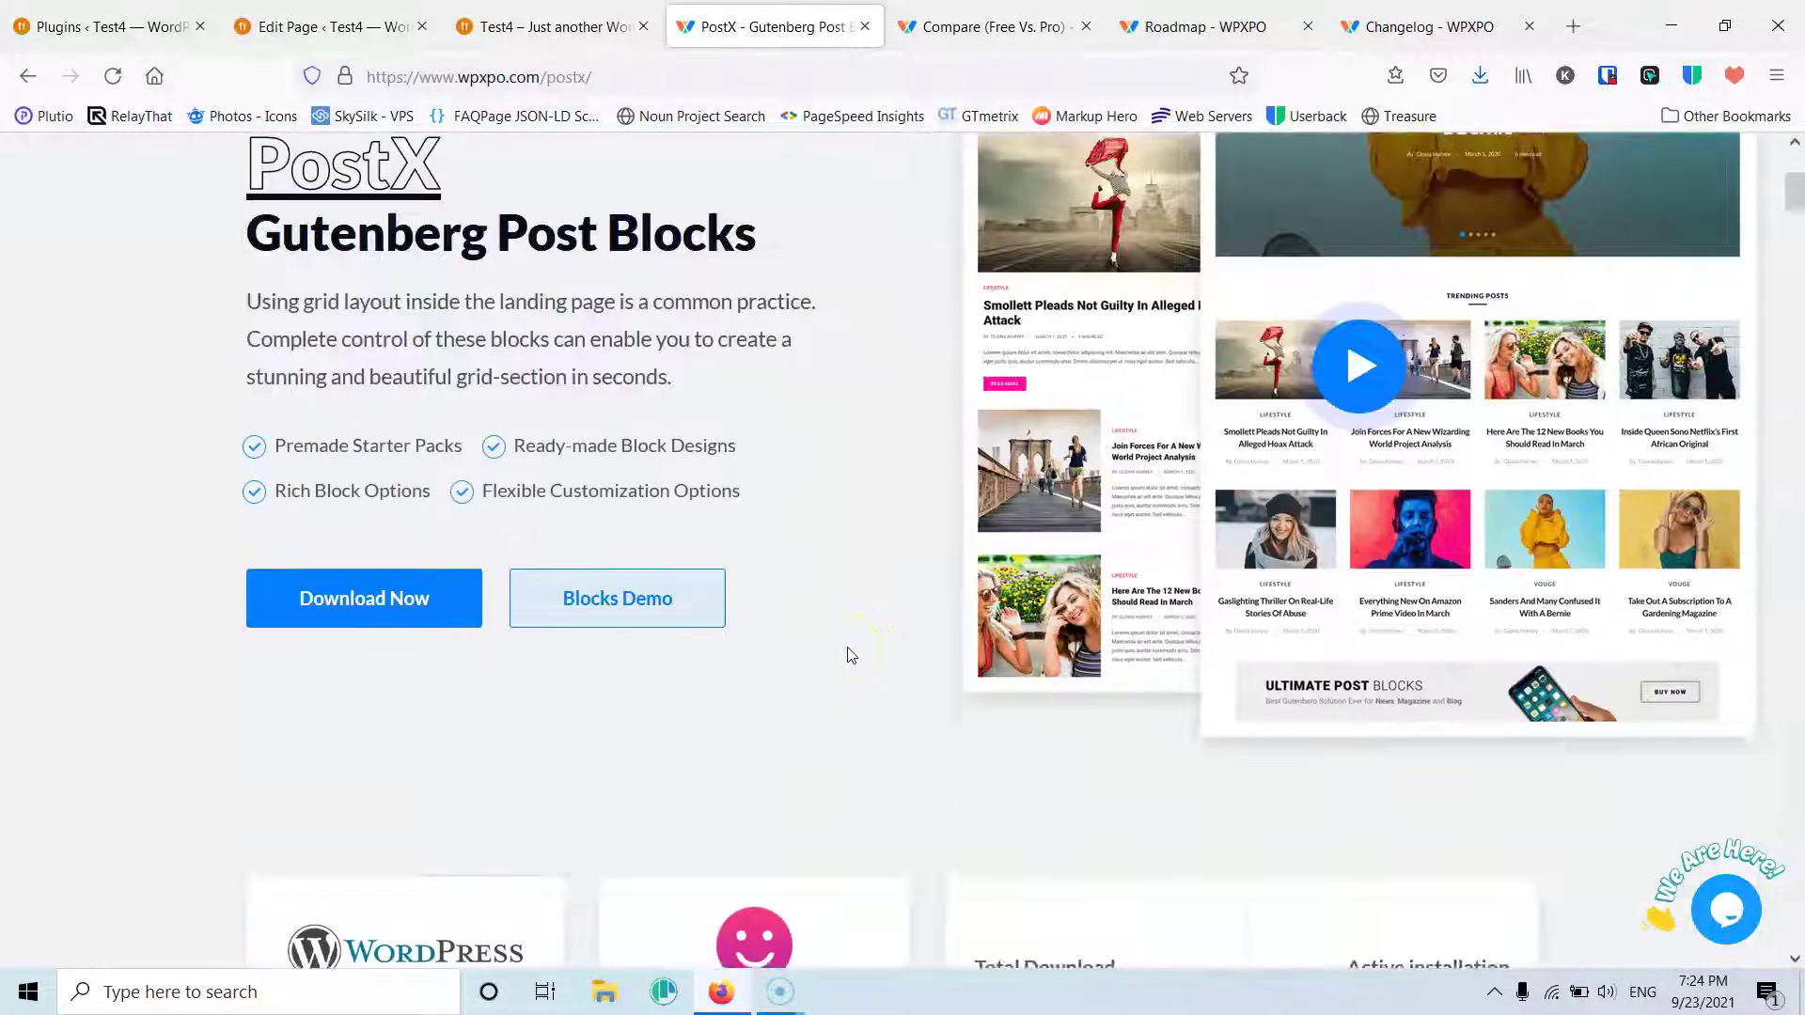
{"action": "scroll", "coordinate": [848, 656], "scroll_direction": "down", "scroll_amount": 4}
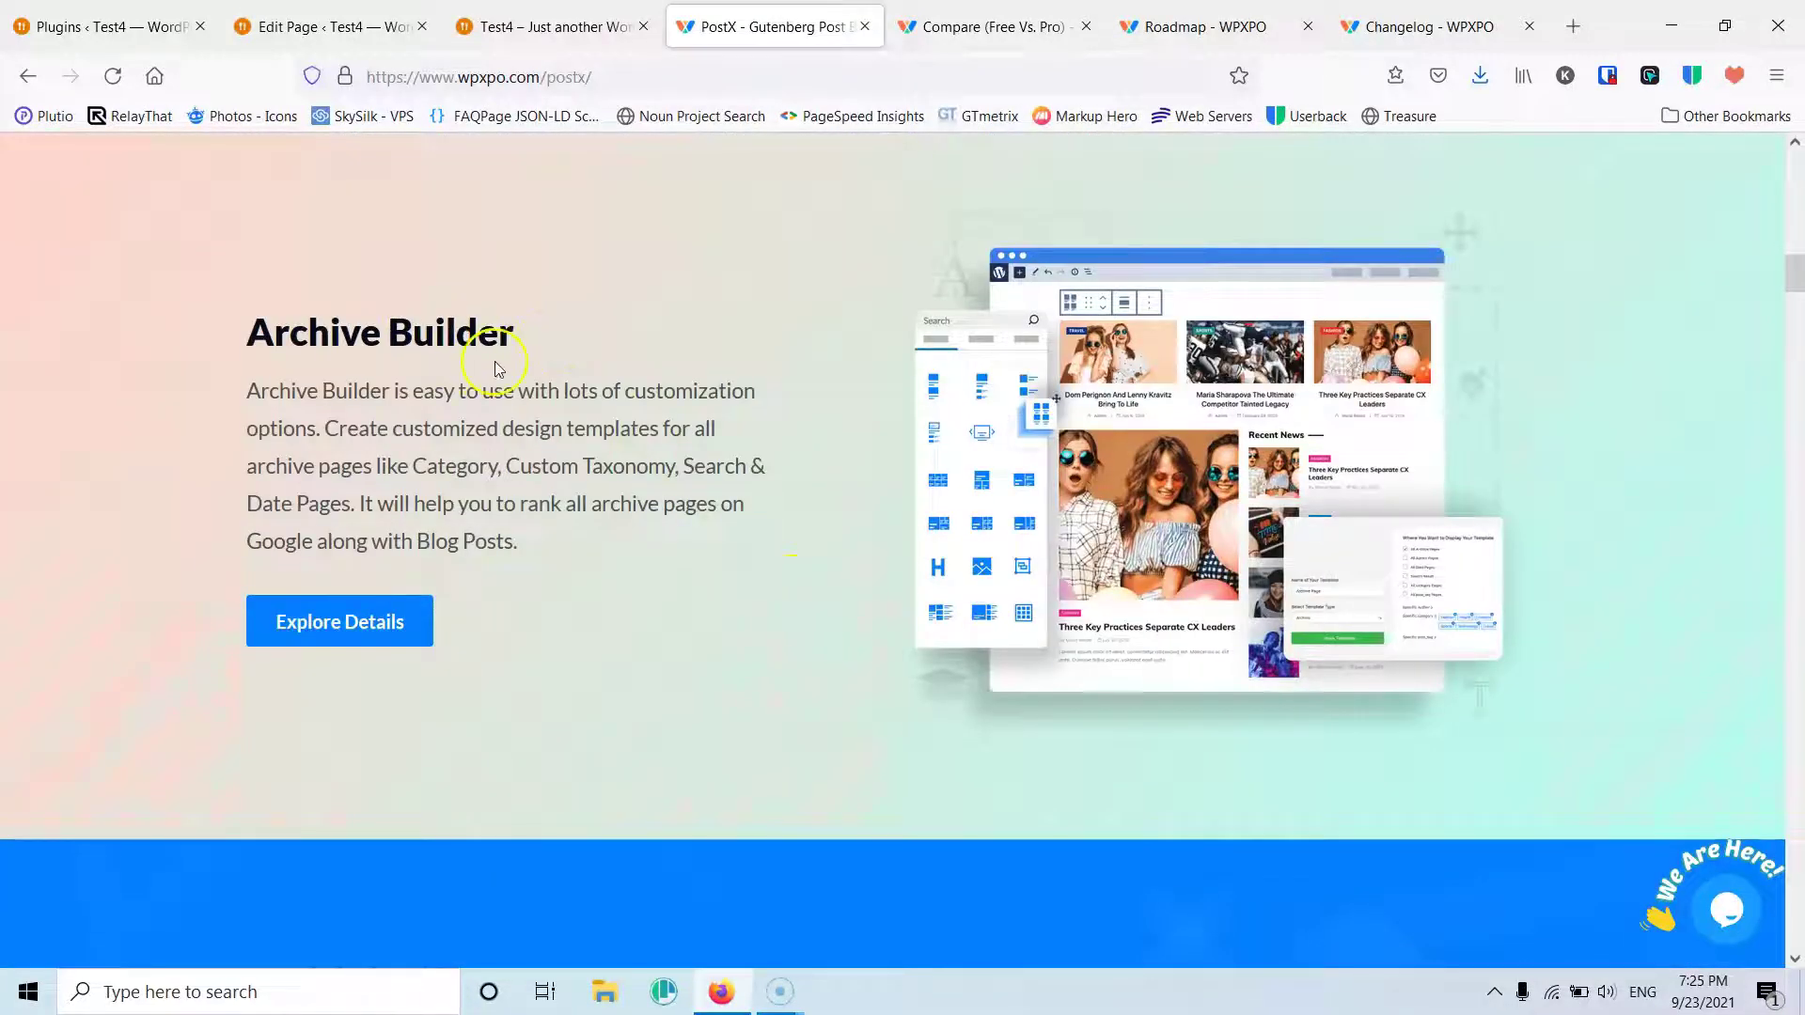
Step: Review the post modules, grids, lists and other blocks in the Discover Blocks section of the PostX page
{"action": "left_click_drag", "start_coordinate": [1792, 282], "coordinate": [1798, 655]}
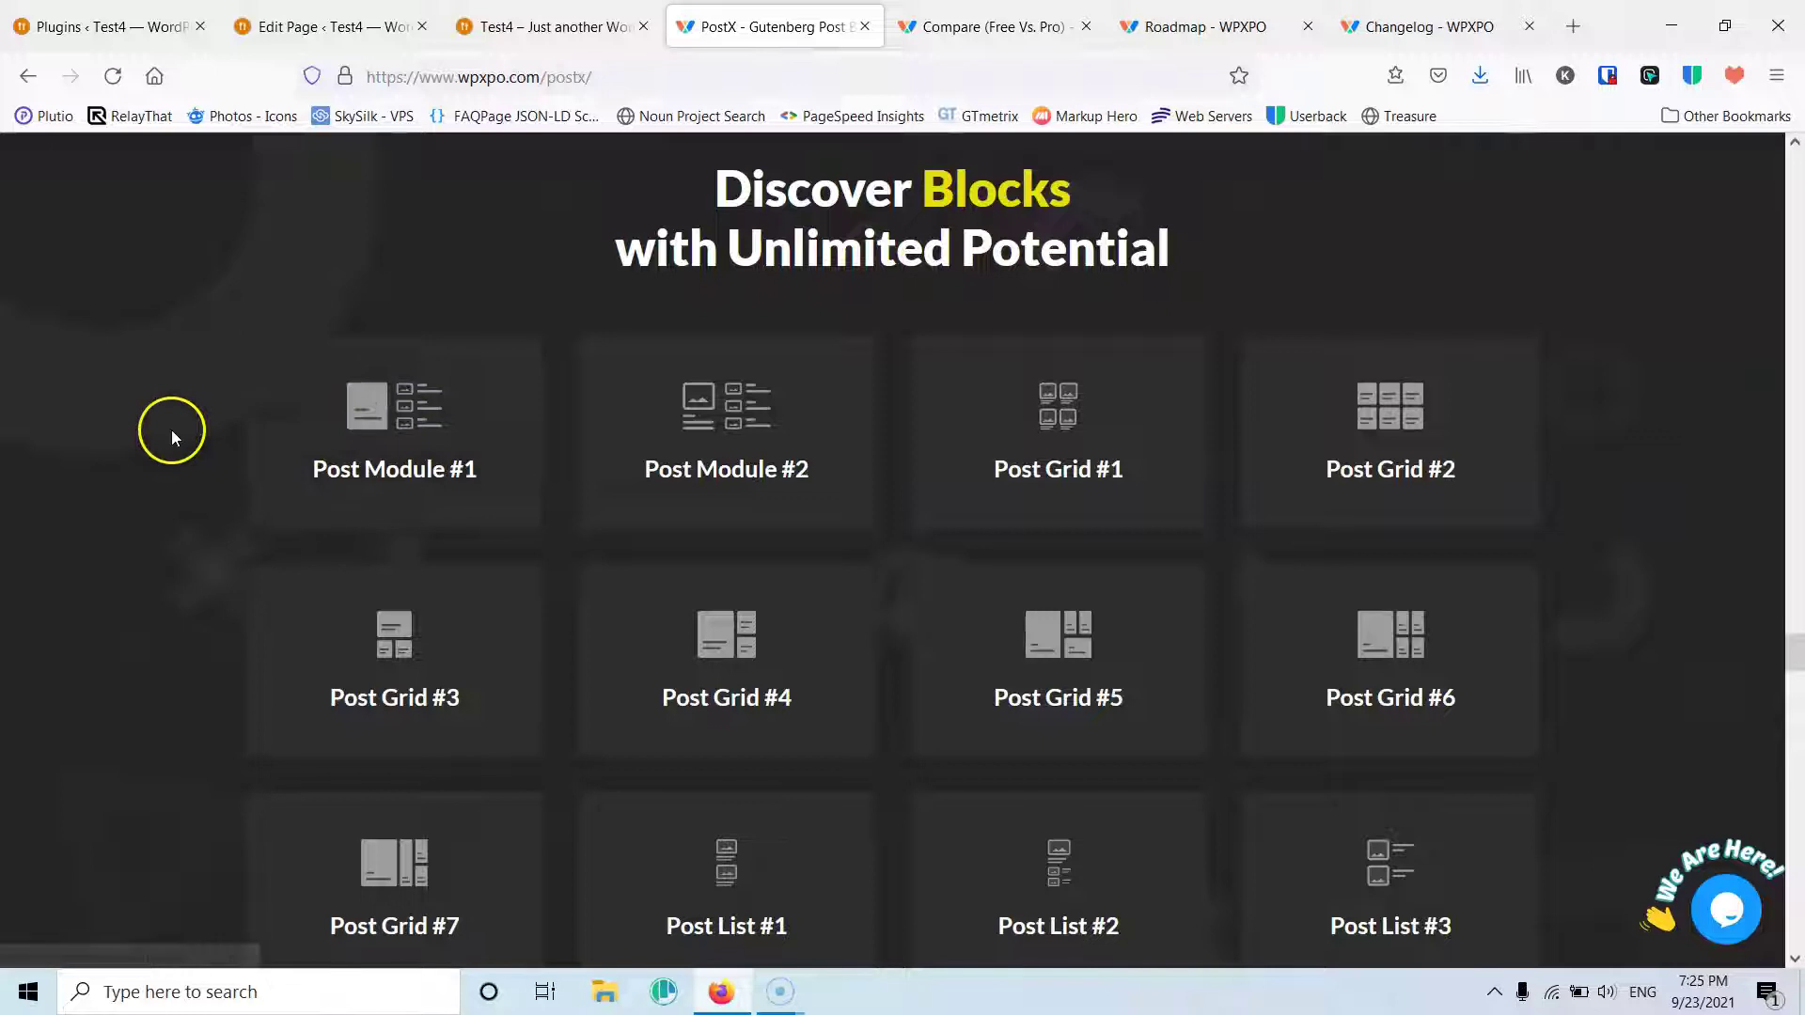
{"action": "scroll", "coordinate": [171, 430], "scroll_direction": "down", "scroll_amount": 1}
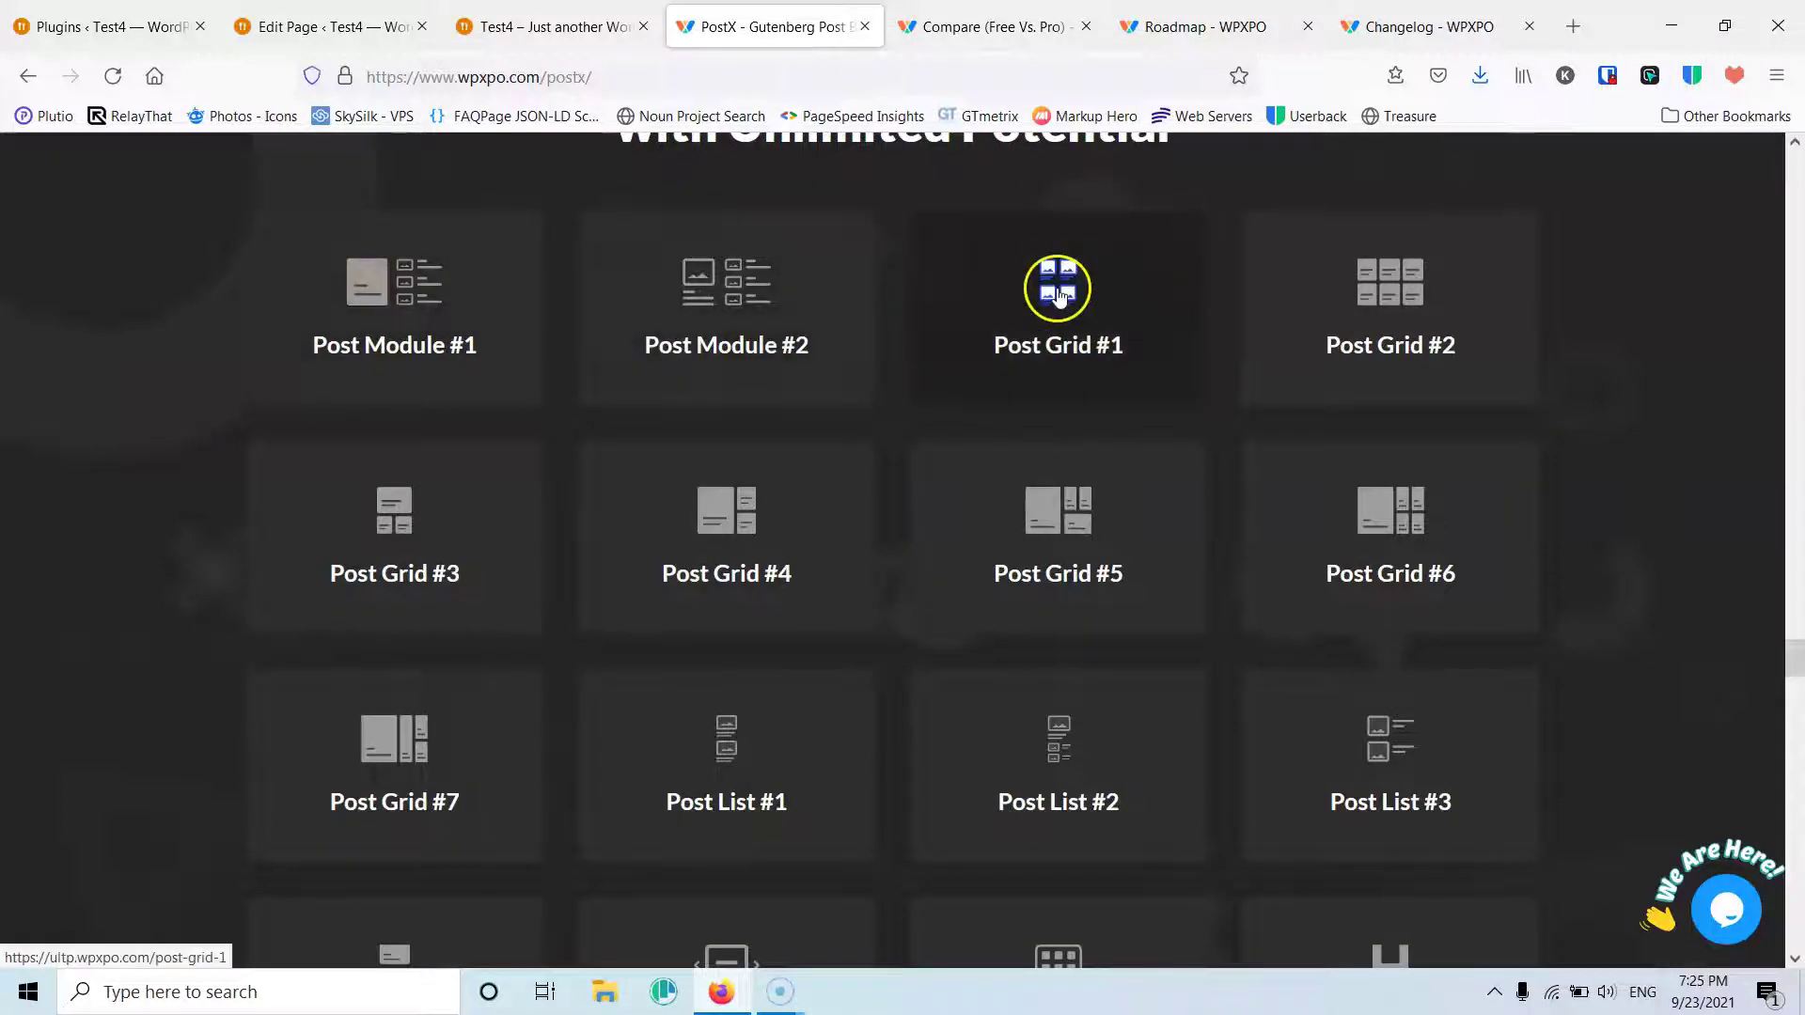
{"action": "scroll", "coordinate": [1398, 315], "scroll_direction": "down", "scroll_amount": 1}
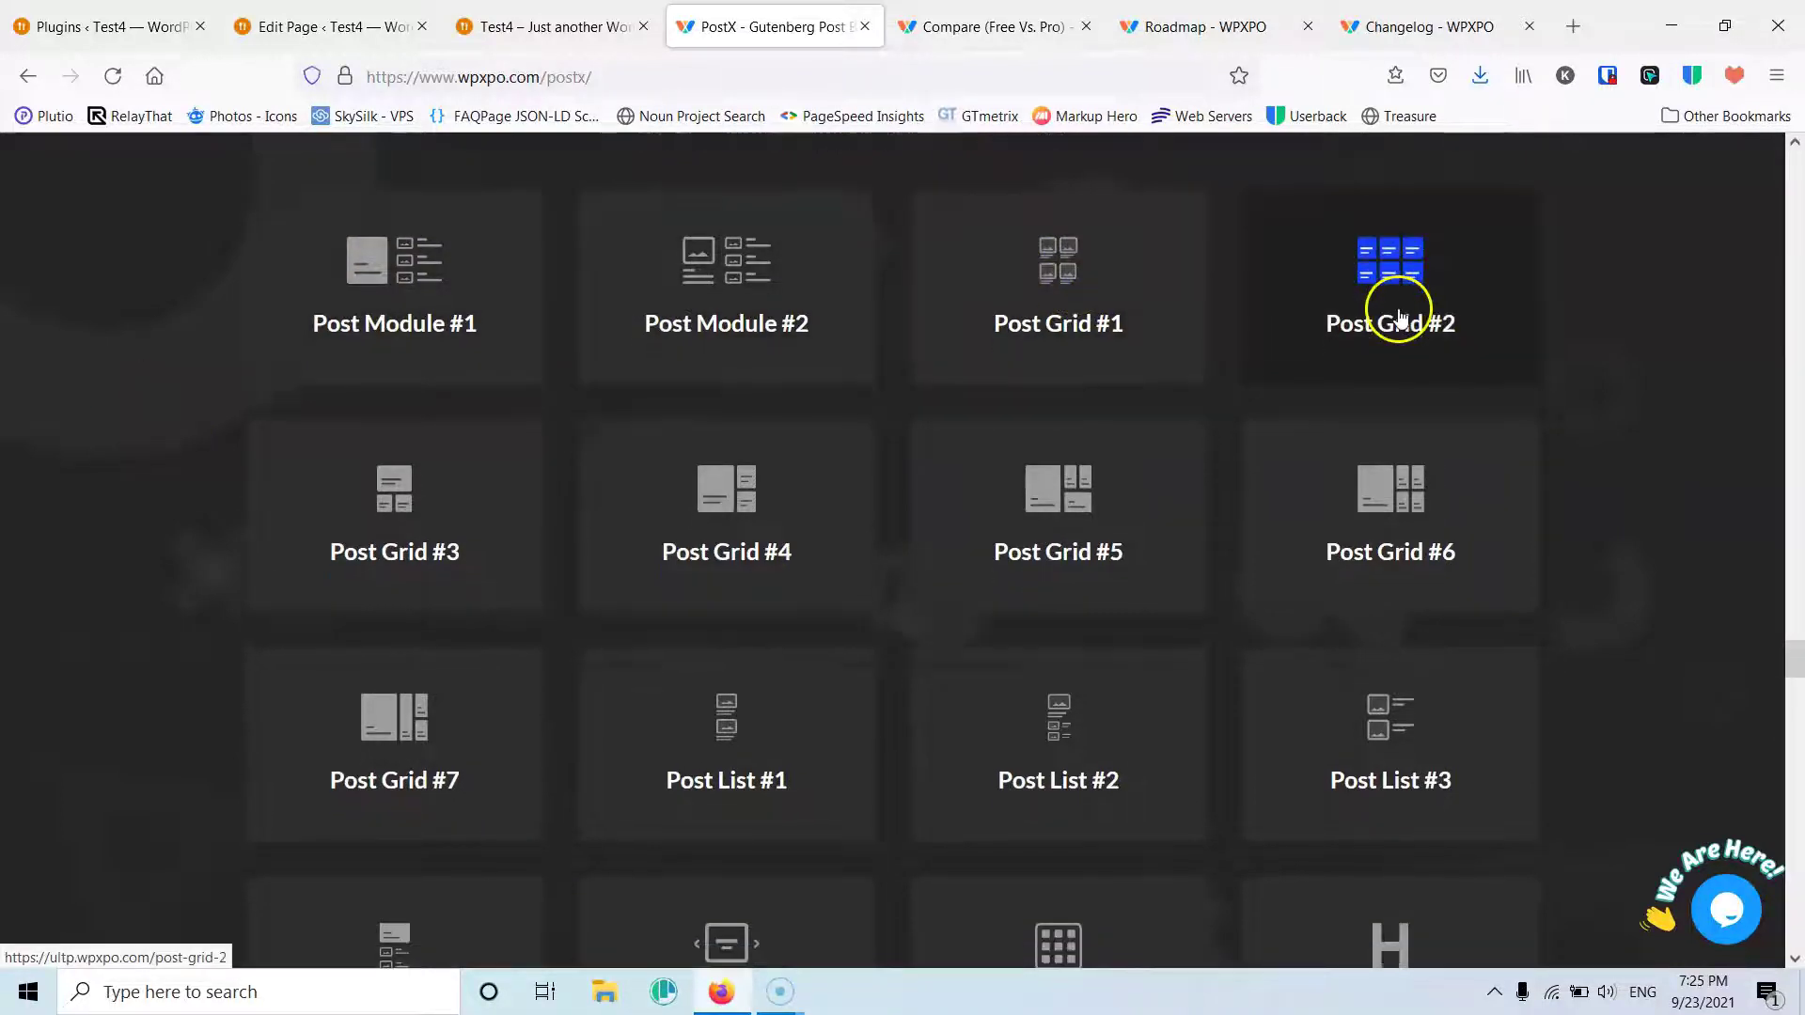
{"action": "scroll", "coordinate": [1399, 315], "scroll_direction": "down", "scroll_amount": 1}
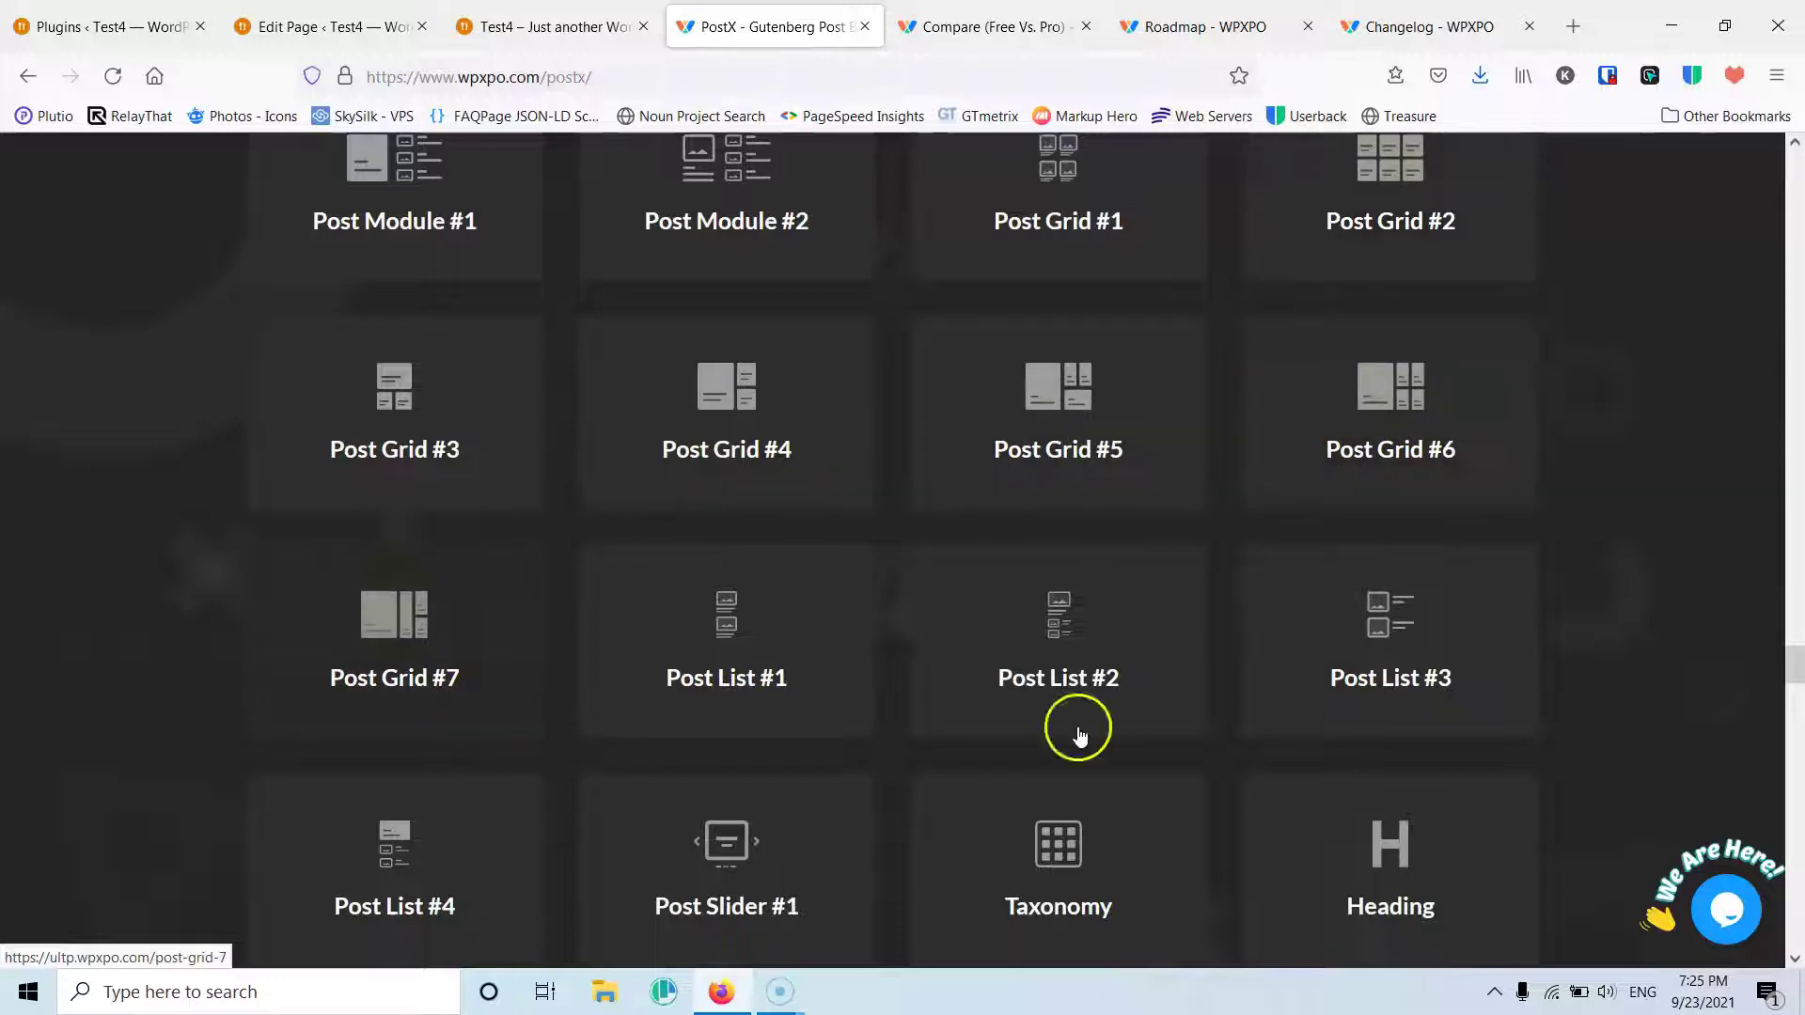
{"action": "scroll", "coordinate": [1672, 512], "scroll_direction": "down", "scroll_amount": 4}
{"action": "scroll", "coordinate": [1671, 509], "scroll_direction": "down", "scroll_amount": 3}
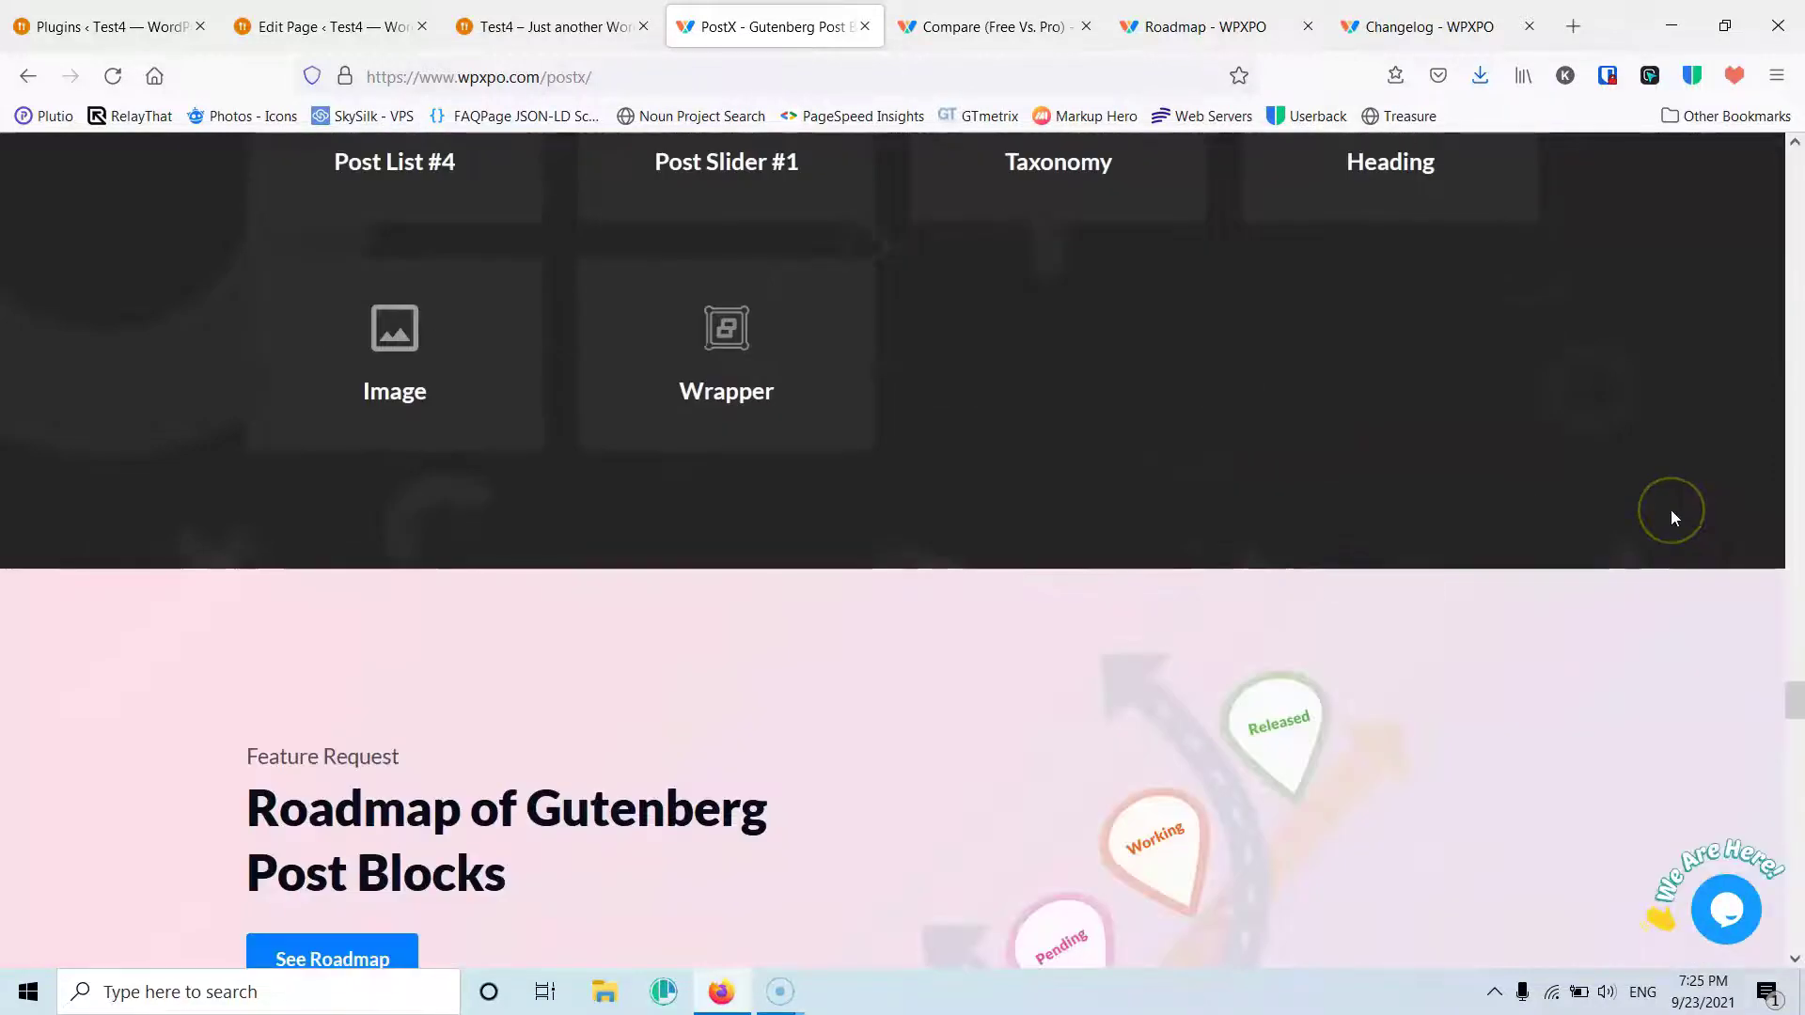
Step: Find the PostX pricing section and show the Yearly prices for the Personal, Unlimited and Professional plans
{"action": "scroll", "coordinate": [1668, 508], "scroll_direction": "down", "scroll_amount": 3}
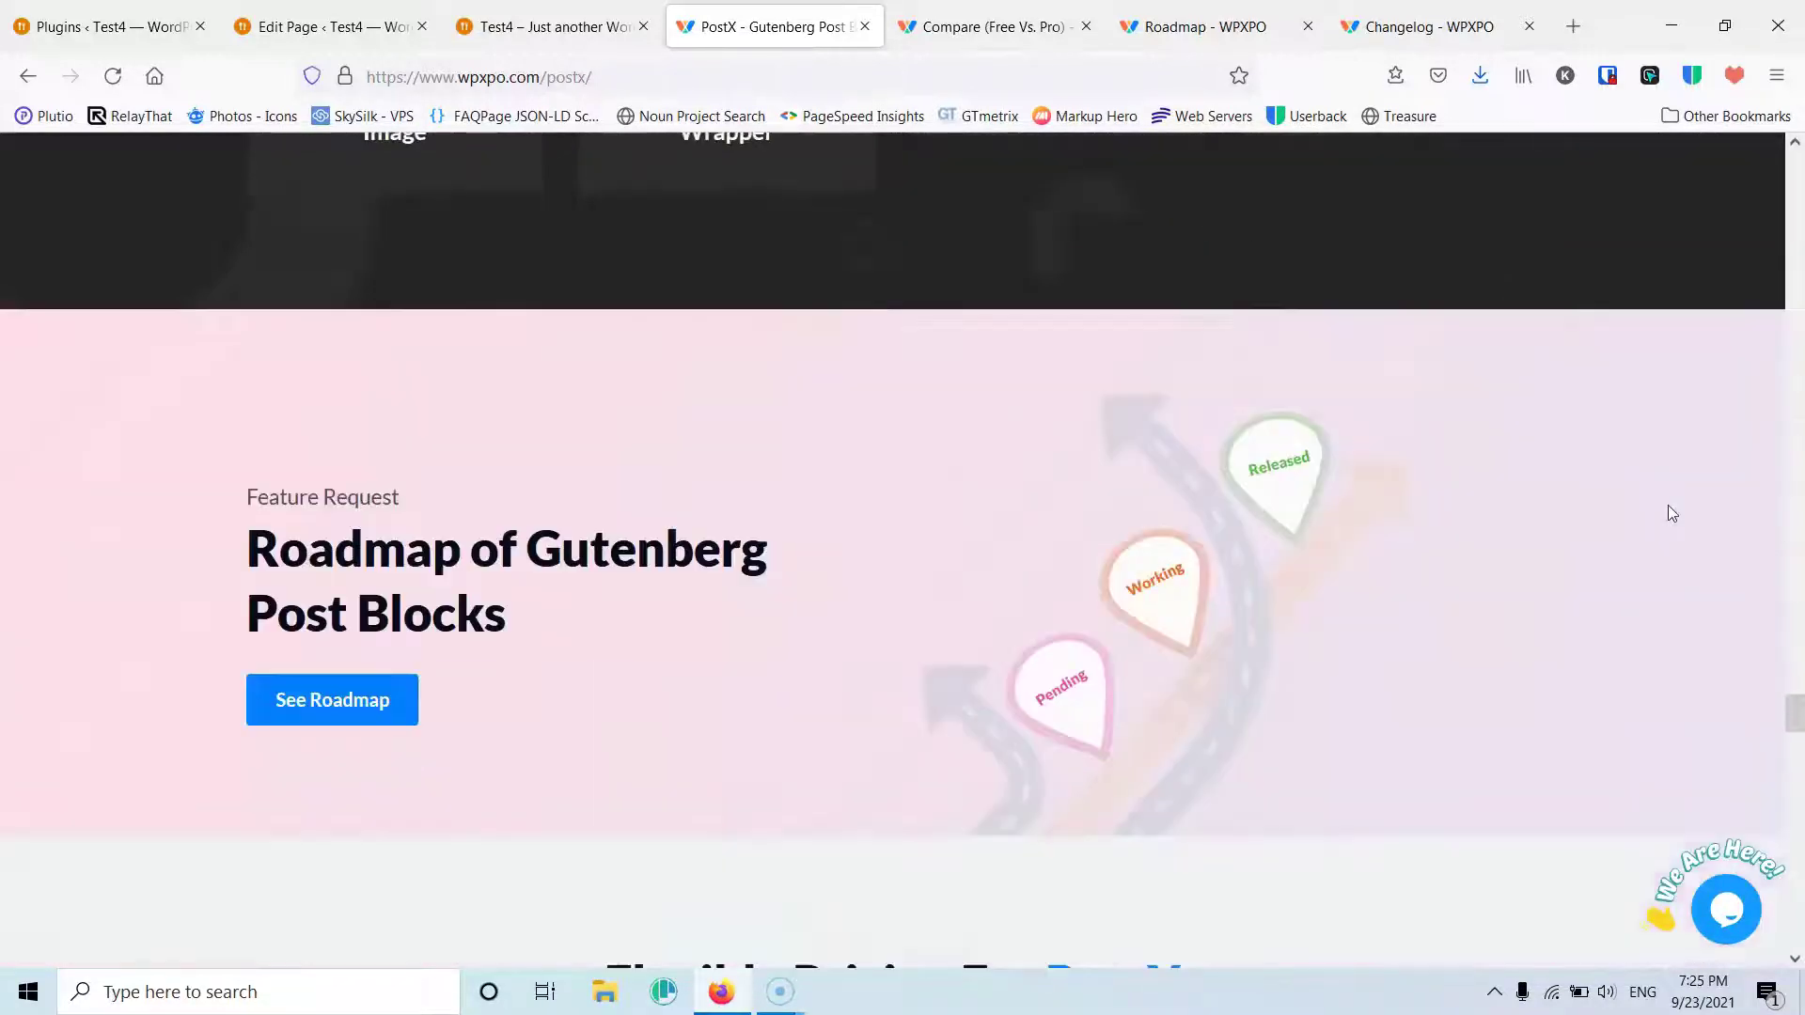
{"action": "scroll", "coordinate": [1672, 512], "scroll_direction": "down", "scroll_amount": 1}
{"action": "scroll", "coordinate": [943, 683], "scroll_direction": "down", "scroll_amount": 2}
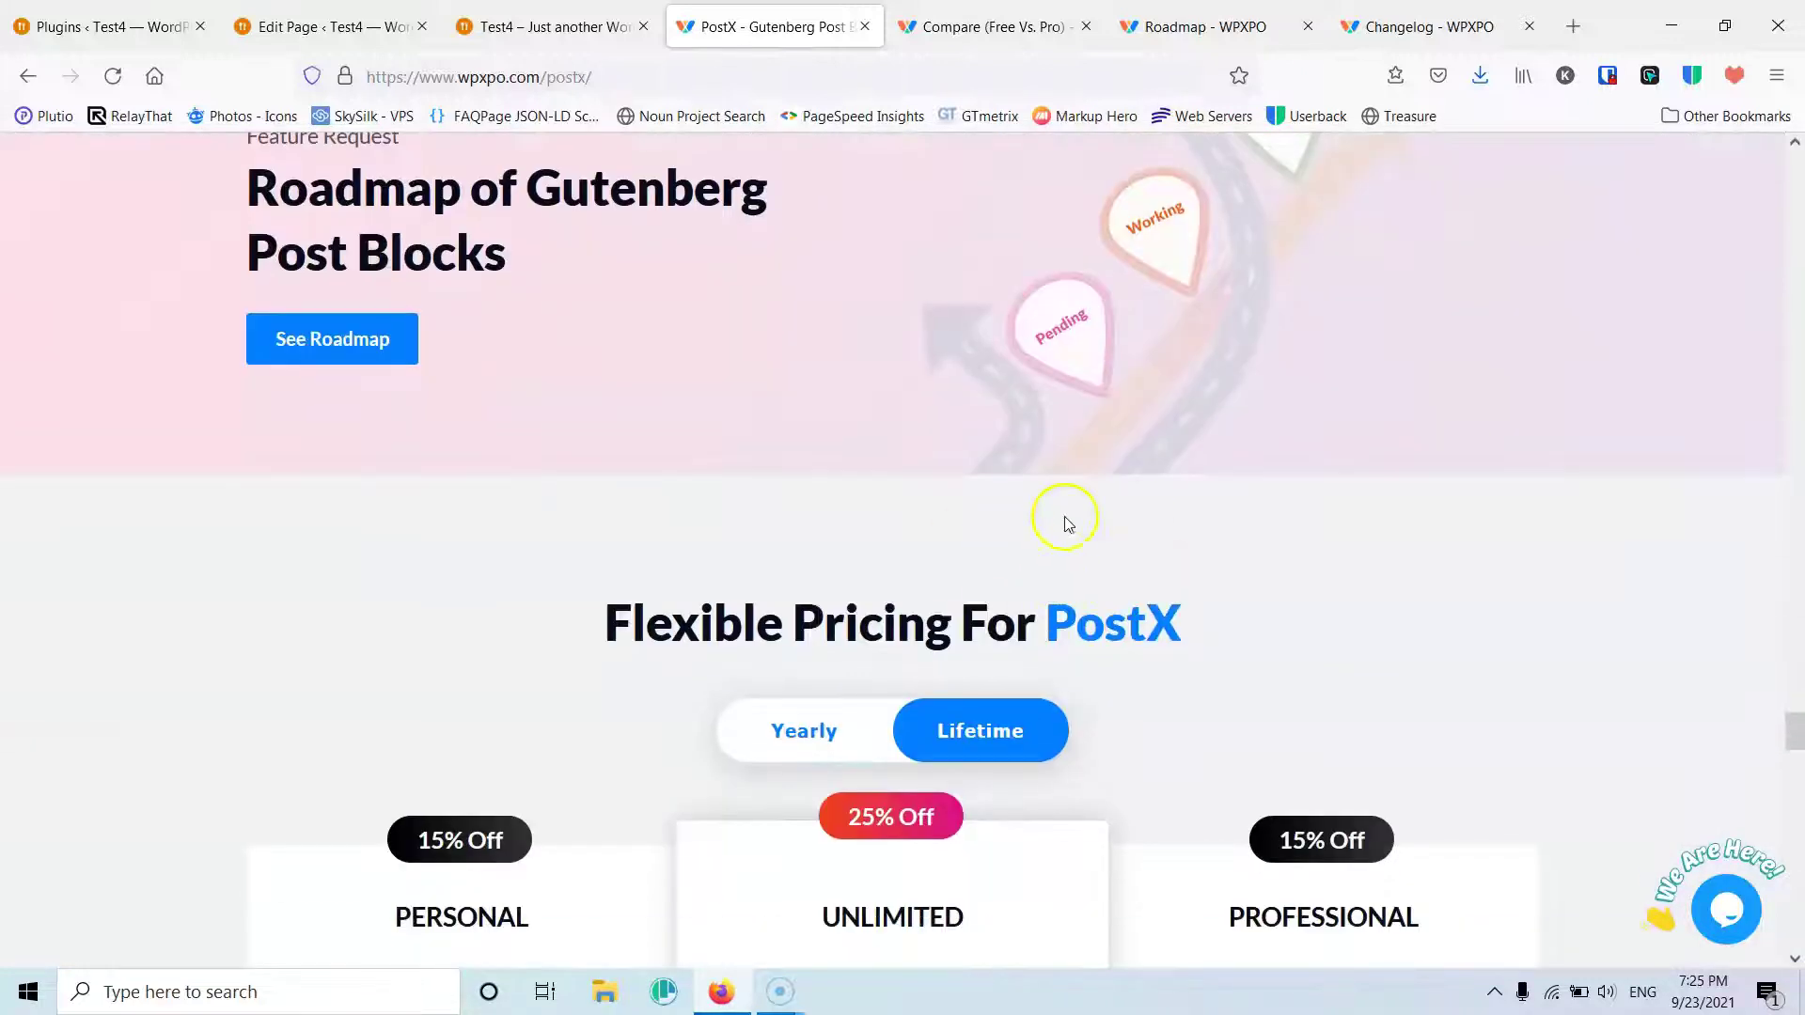
{"action": "scroll", "coordinate": [1158, 370], "scroll_direction": "down", "scroll_amount": 3}
{"action": "scroll", "coordinate": [1043, 409], "scroll_direction": "down", "scroll_amount": 1}
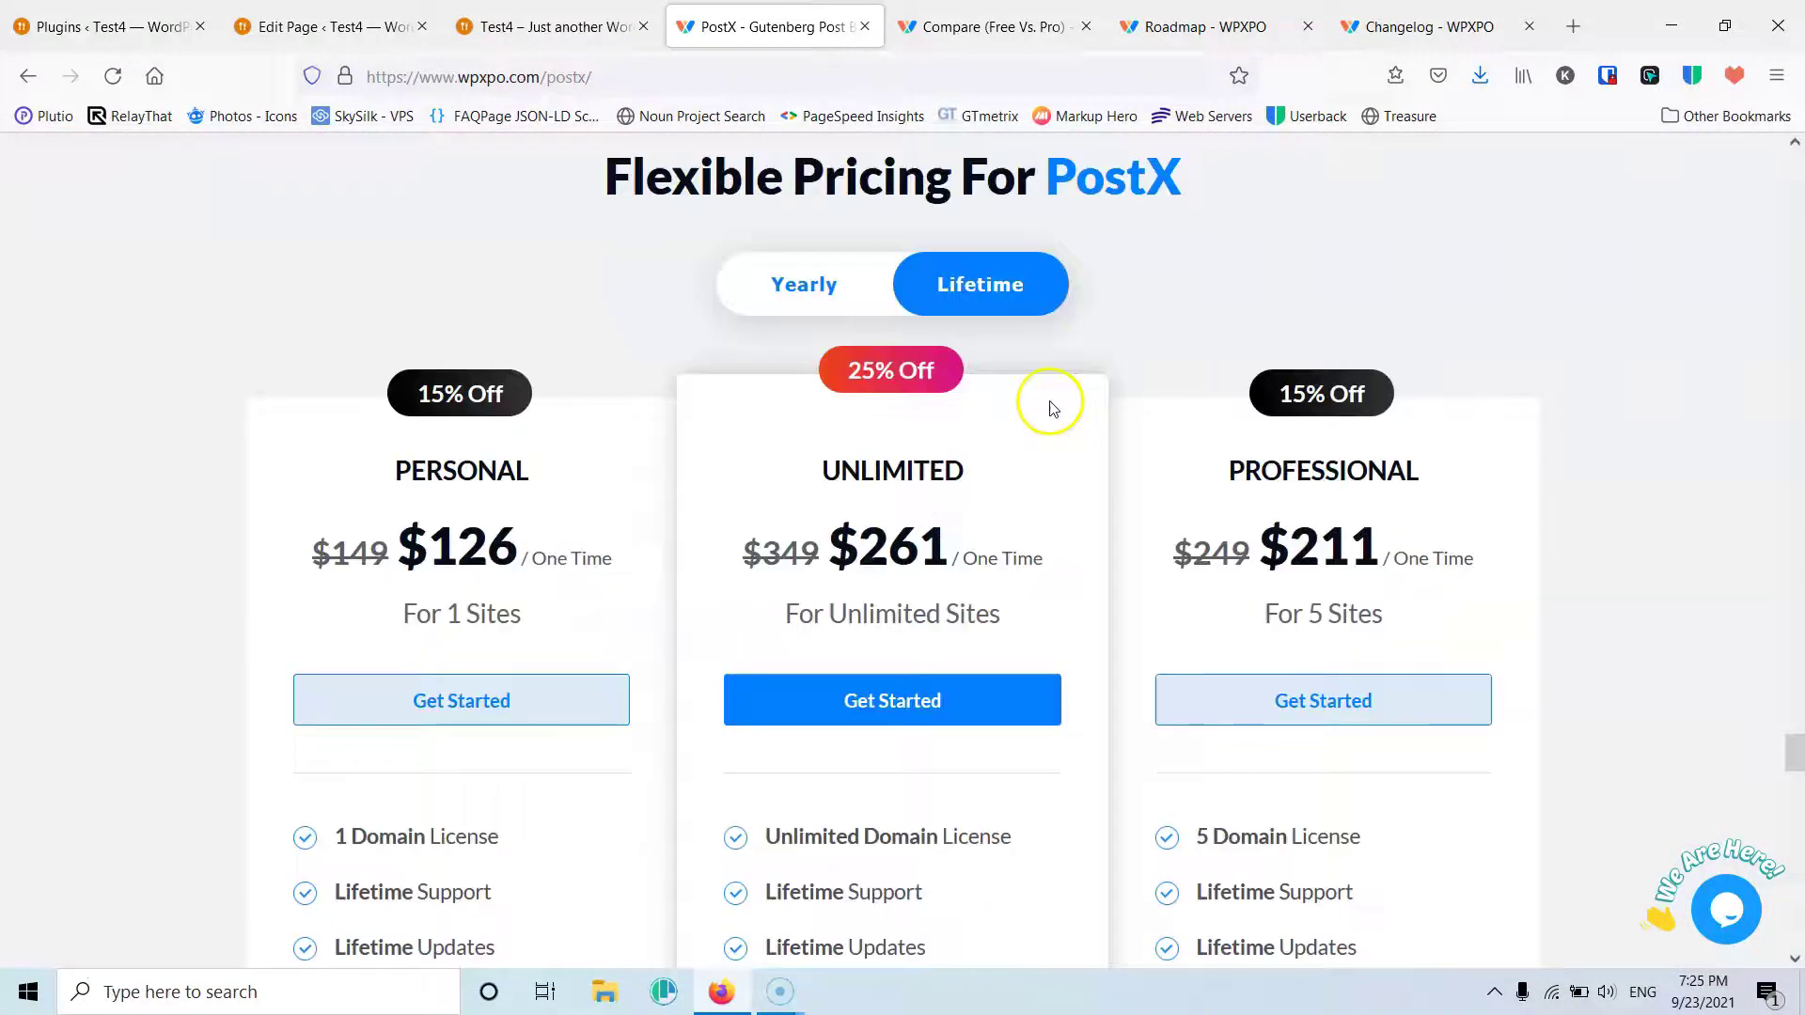
{"action": "left_click", "coordinate": [805, 240]}
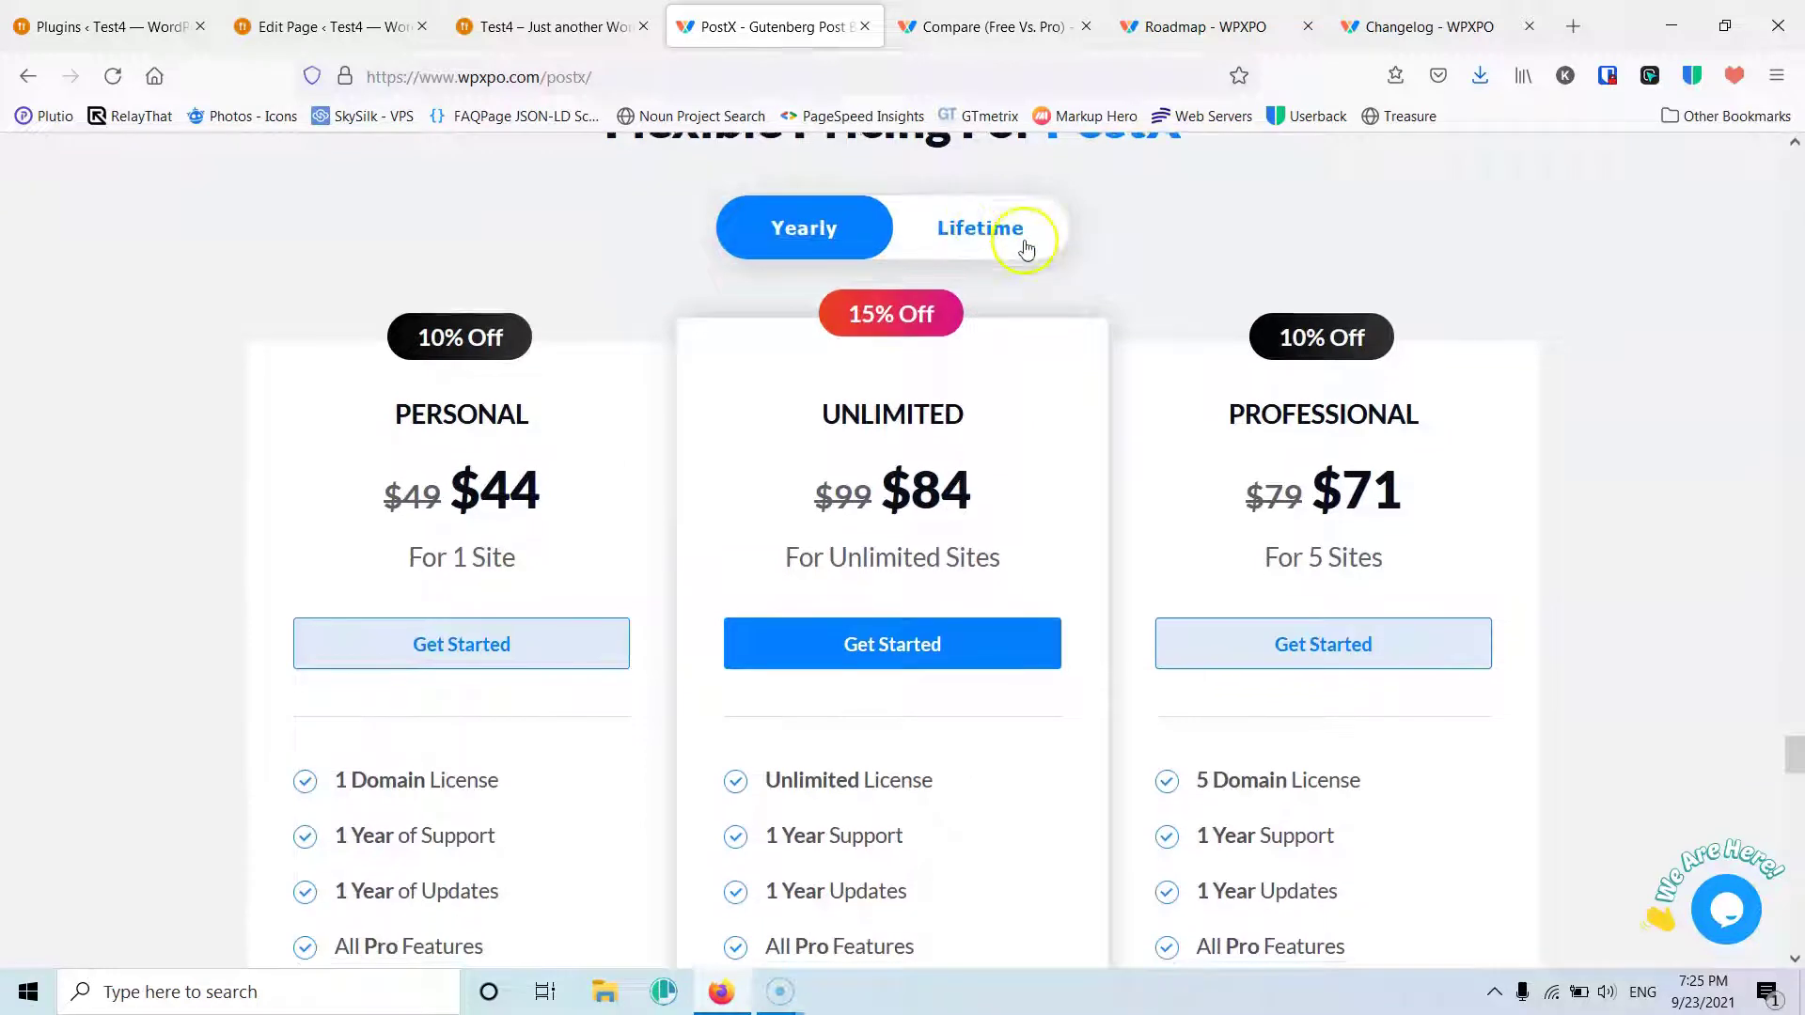
{"action": "scroll", "coordinate": [1027, 248], "scroll_direction": "down", "scroll_amount": 1}
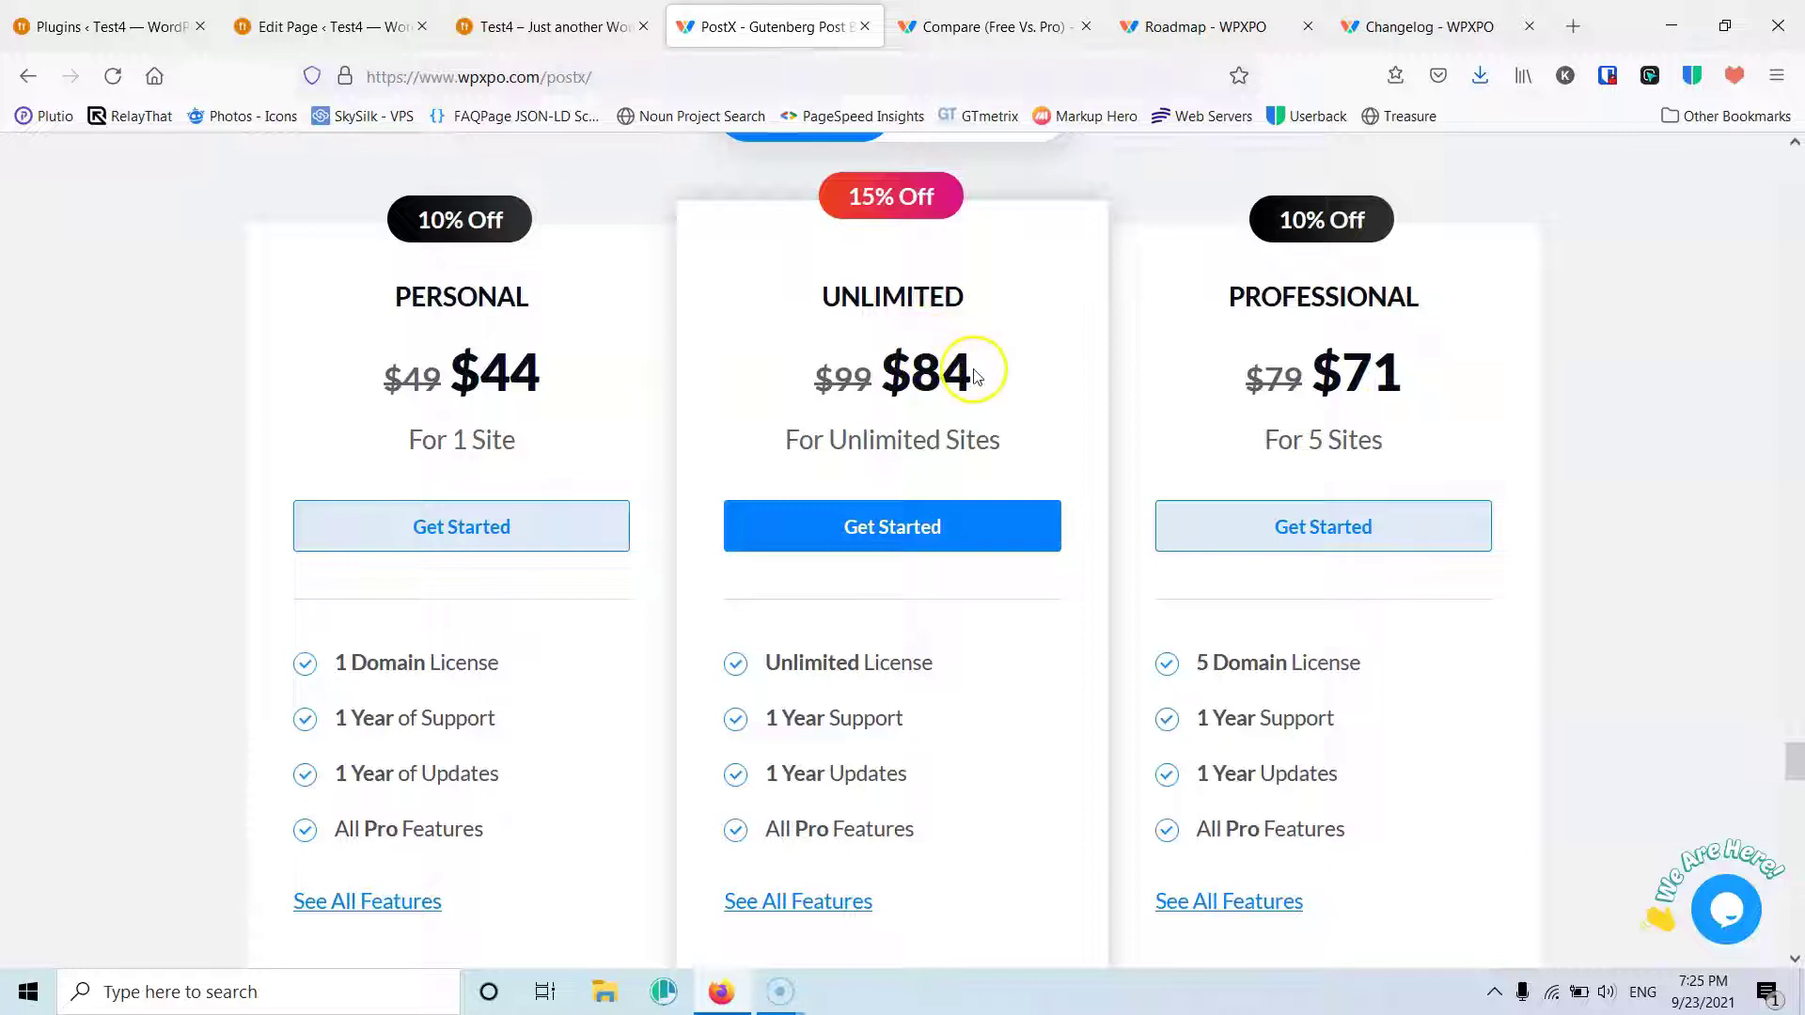
Step: Switch the PostX pricing to Lifetime and review the one-time plan prices and inclusions
{"action": "scroll", "coordinate": [974, 376], "scroll_direction": "up", "scroll_amount": 3}
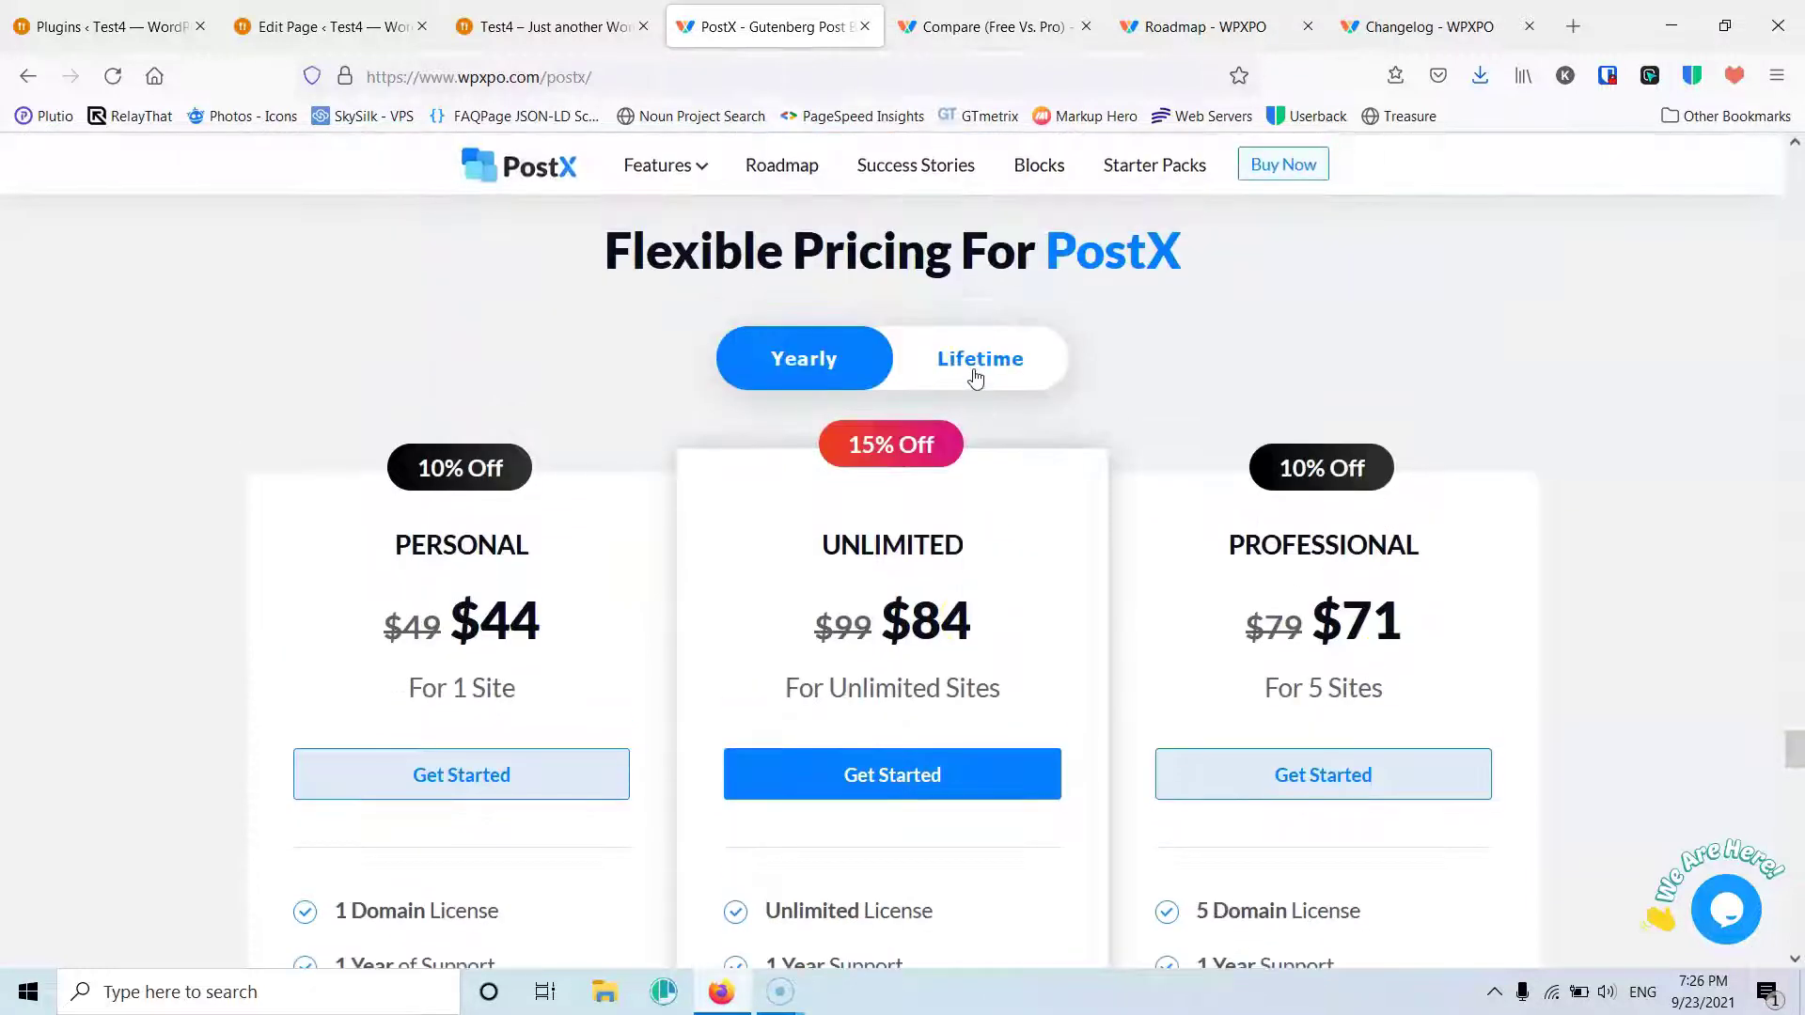
{"action": "left_click", "coordinate": [975, 371]}
{"action": "scroll", "coordinate": [707, 507], "scroll_direction": "down", "scroll_amount": 1}
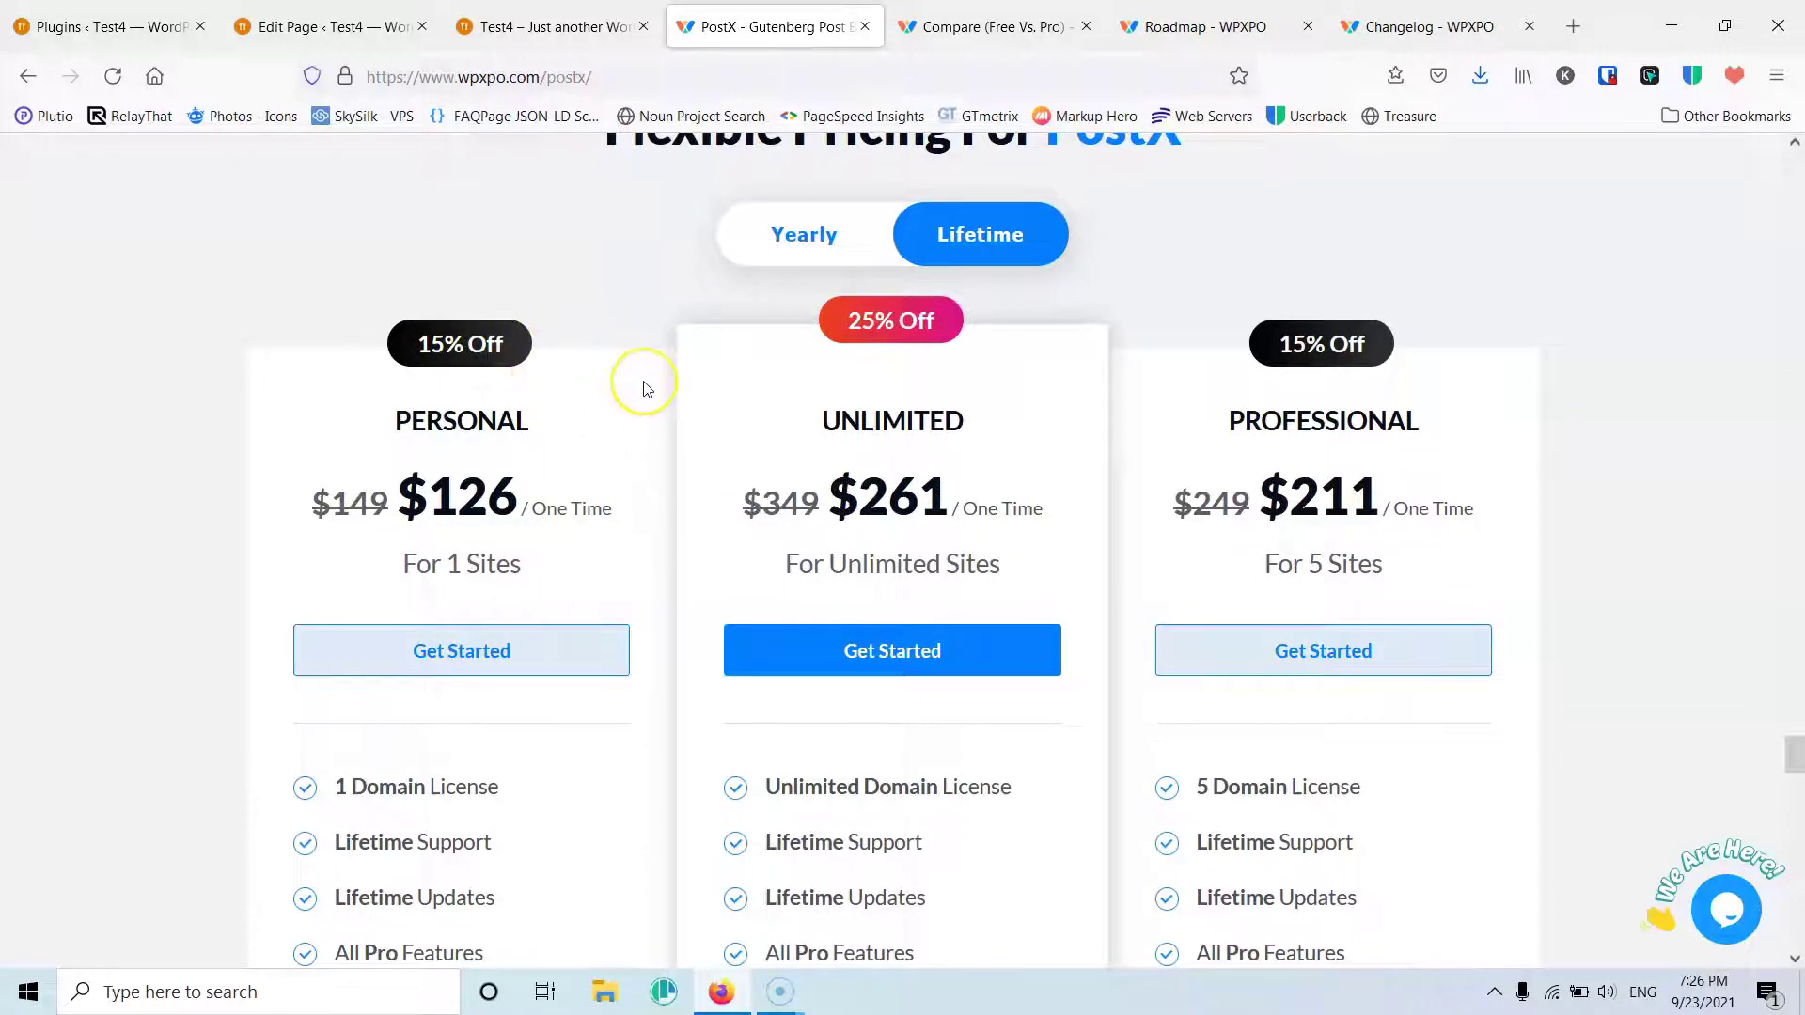
{"action": "scroll", "coordinate": [645, 385], "scroll_direction": "down", "scroll_amount": 1}
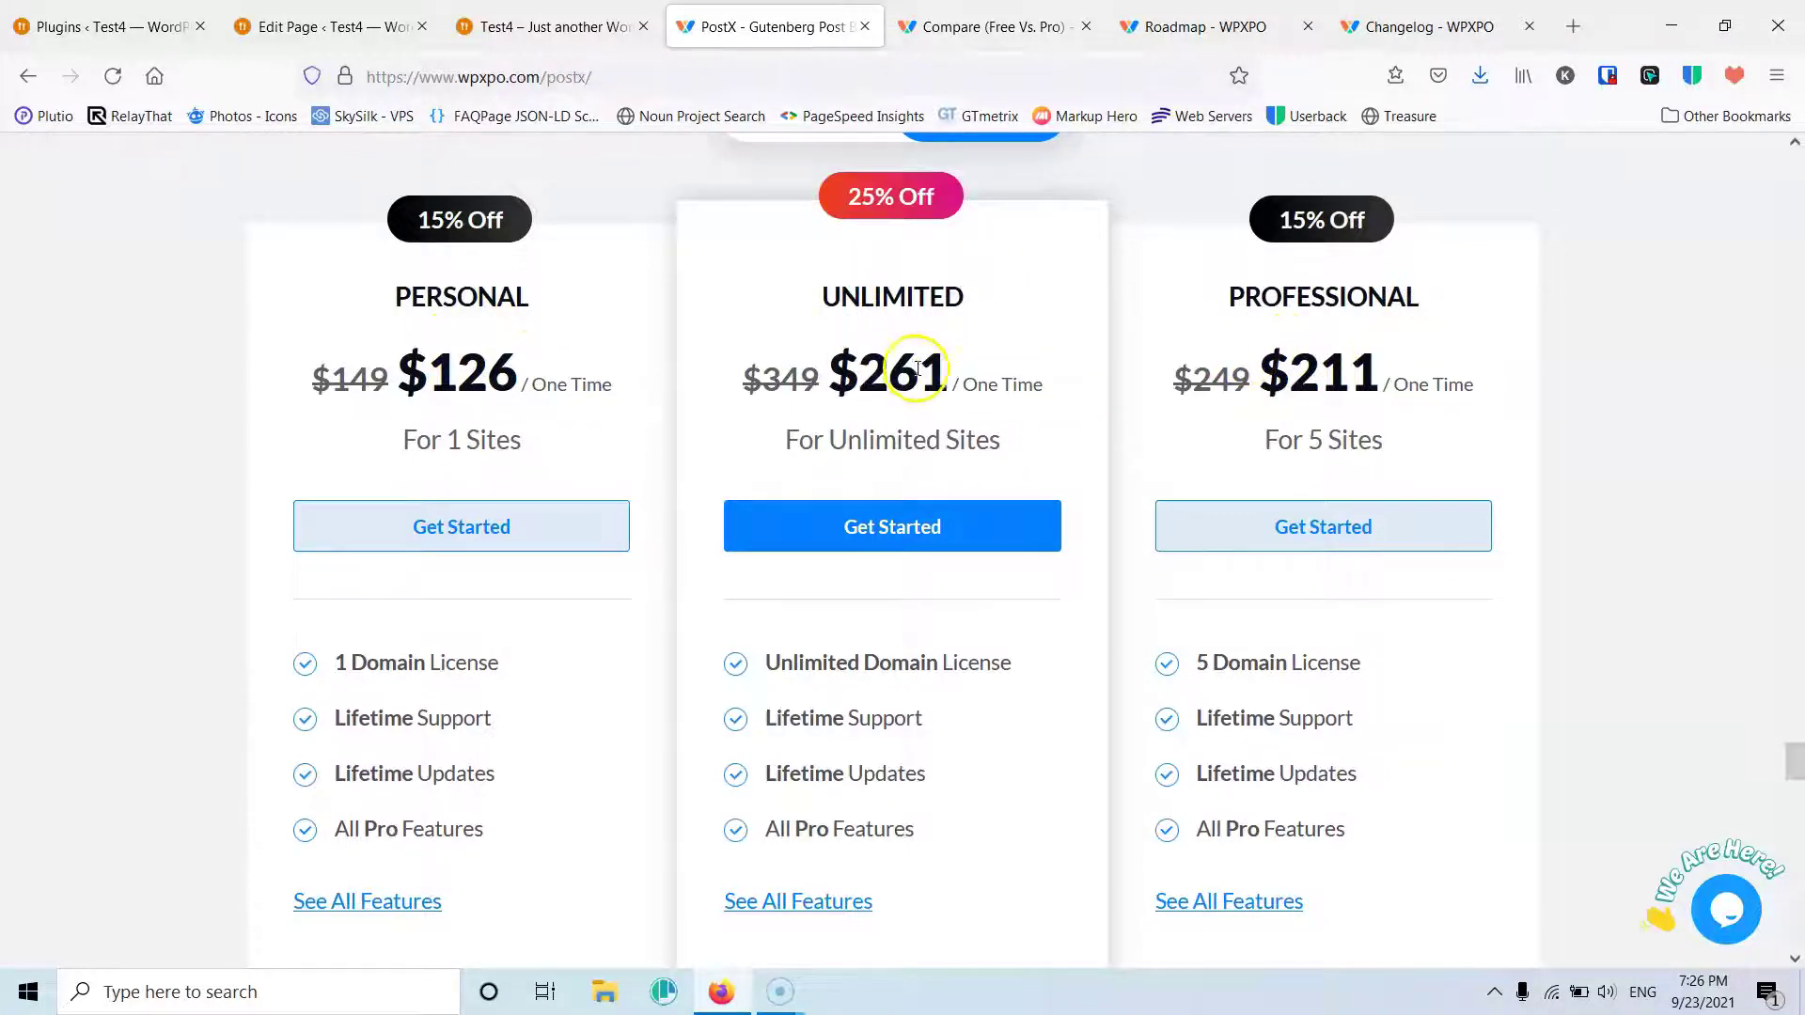
{"action": "scroll", "coordinate": [1018, 419], "scroll_direction": "up", "scroll_amount": 2}
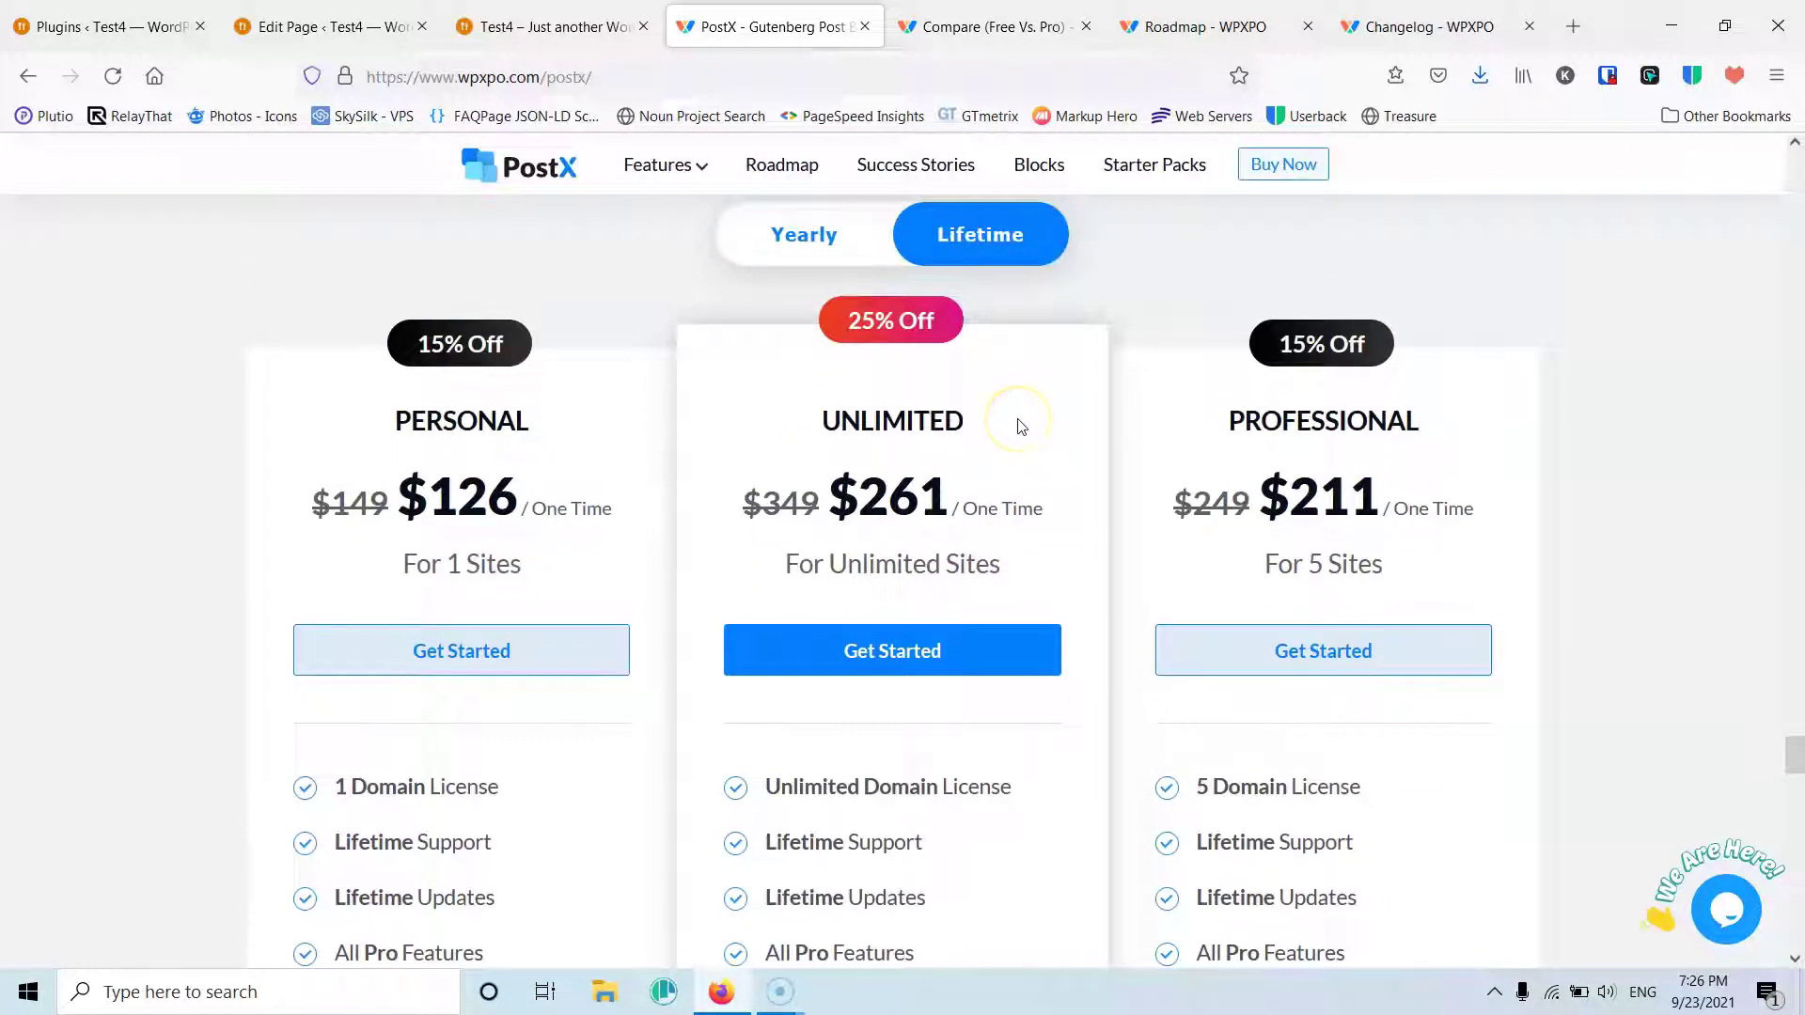
Step: Open the Free vs. Pro comparison page and go through its core features table
{"action": "left_click", "coordinate": [998, 26]}
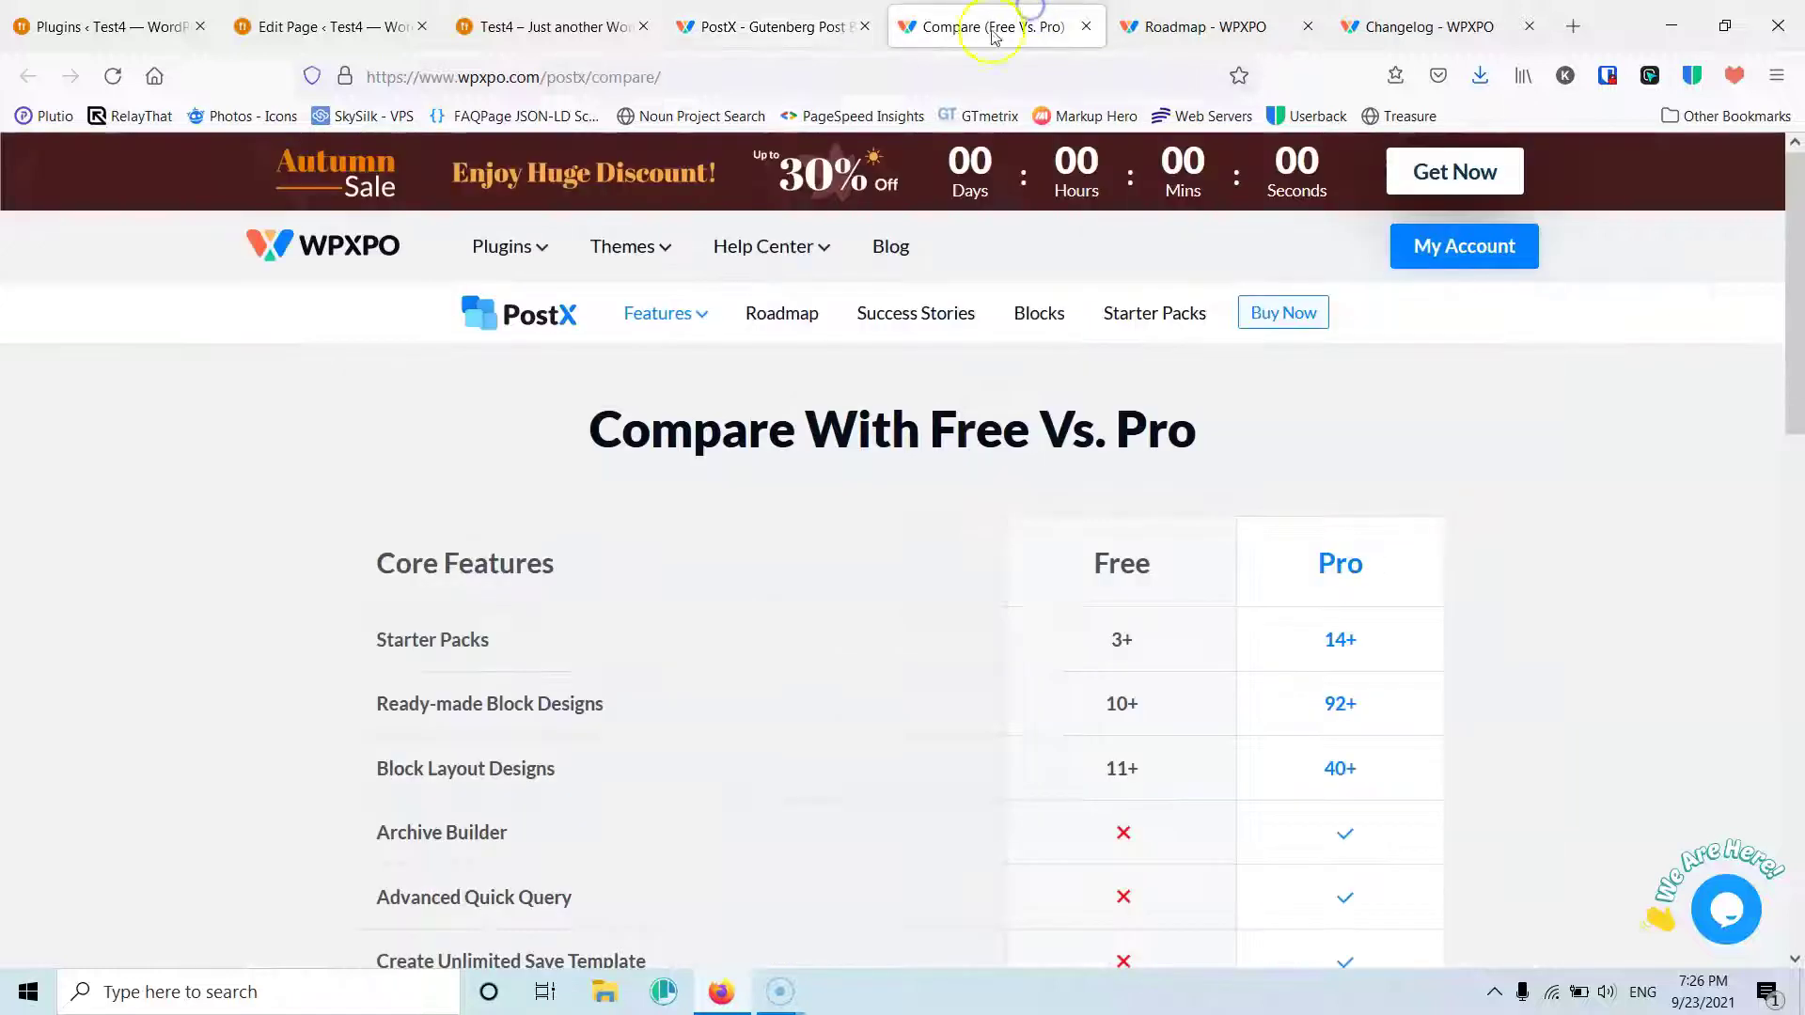
{"action": "scroll", "coordinate": [949, 385], "scroll_direction": "down", "scroll_amount": 1}
{"action": "scroll", "coordinate": [950, 386], "scroll_direction": "down", "scroll_amount": 2}
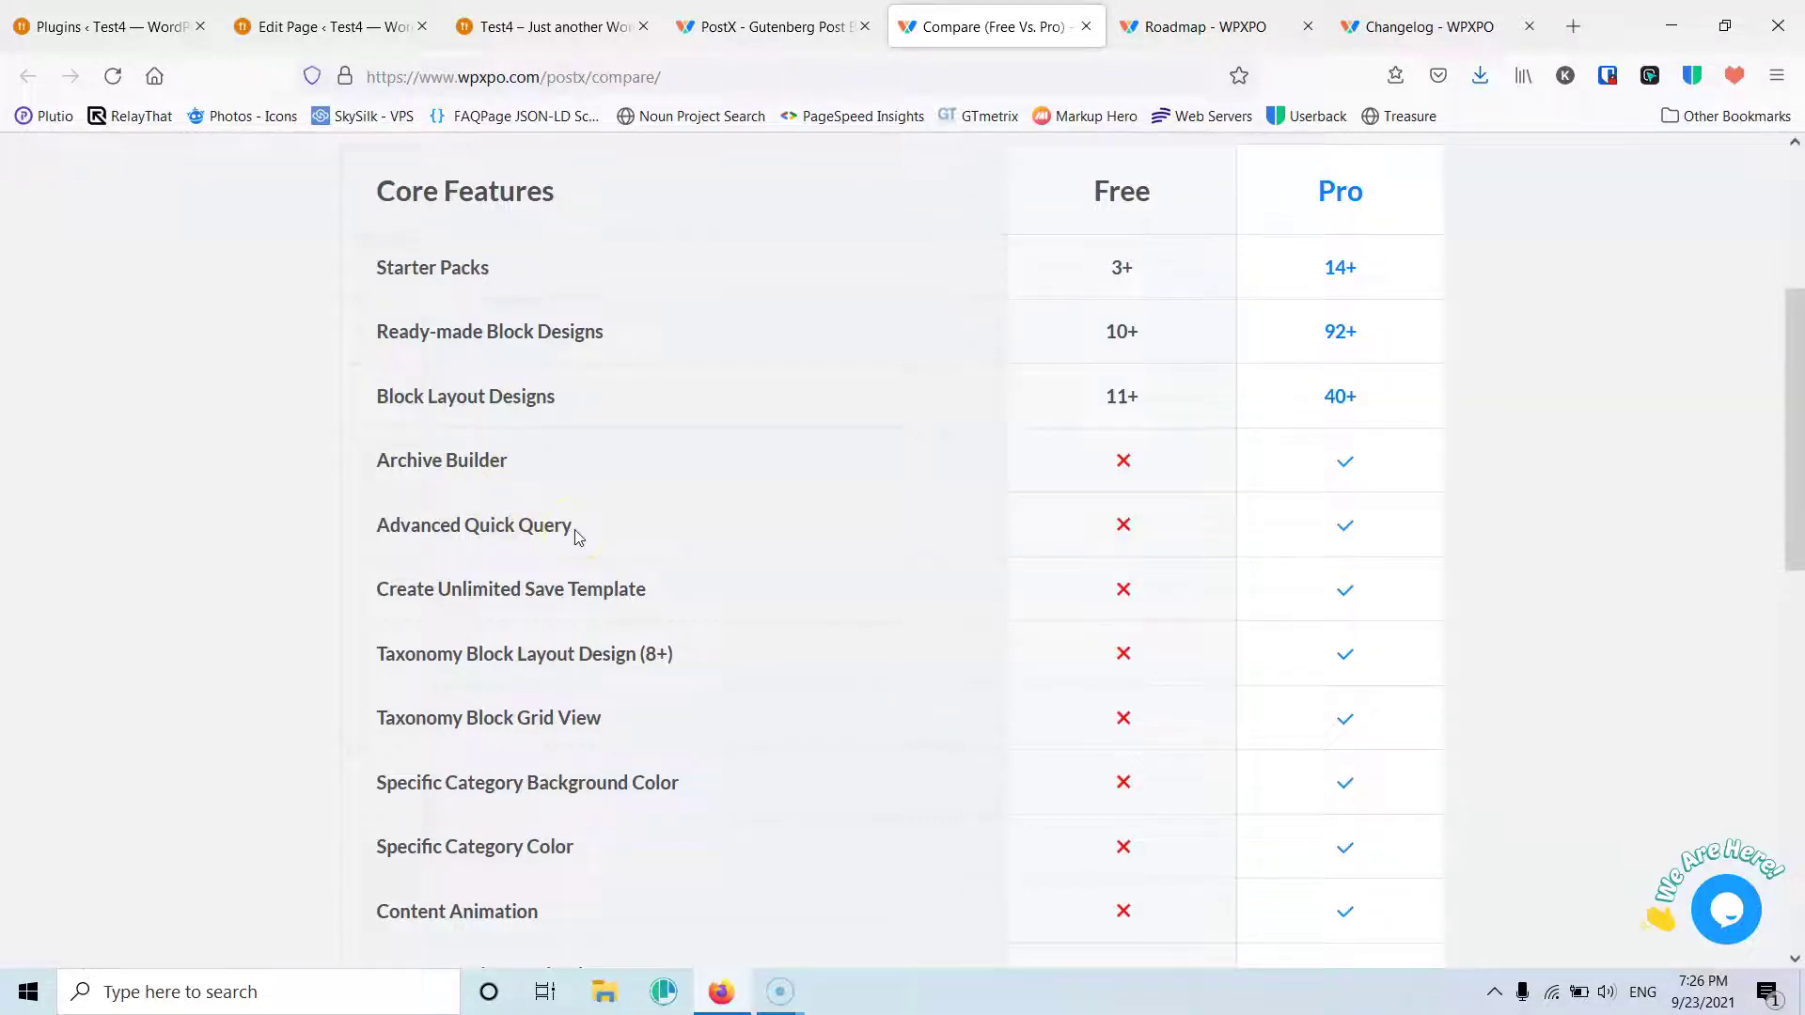
{"action": "scroll", "coordinate": [573, 528], "scroll_direction": "down", "scroll_amount": 3}
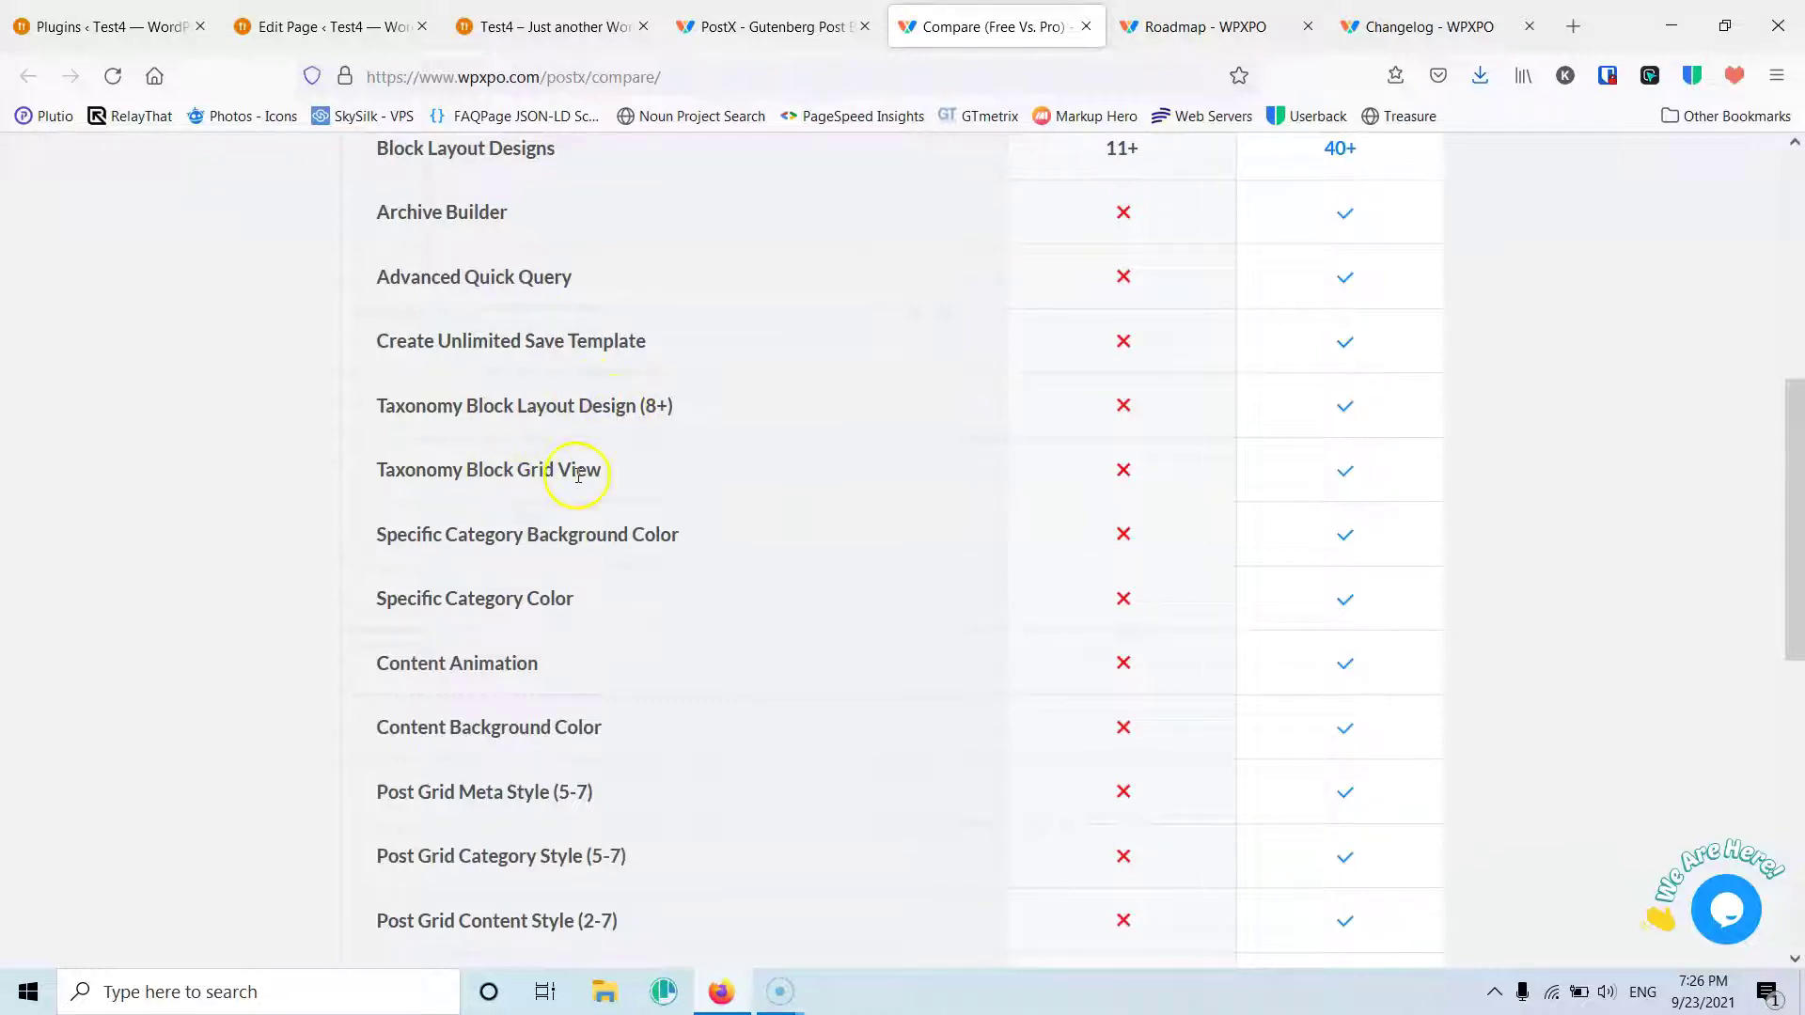
{"action": "scroll", "coordinate": [527, 508], "scroll_direction": "down", "scroll_amount": 2}
{"action": "scroll", "coordinate": [717, 709], "scroll_direction": "down", "scroll_amount": 5}
{"action": "scroll", "coordinate": [959, 439], "scroll_direction": "up", "scroll_amount": 6}
Step: Open the PostX Roadmap page and review the released features, from Archive Builder to Table of Content Blocks
{"action": "left_click", "coordinate": [1166, 34]}
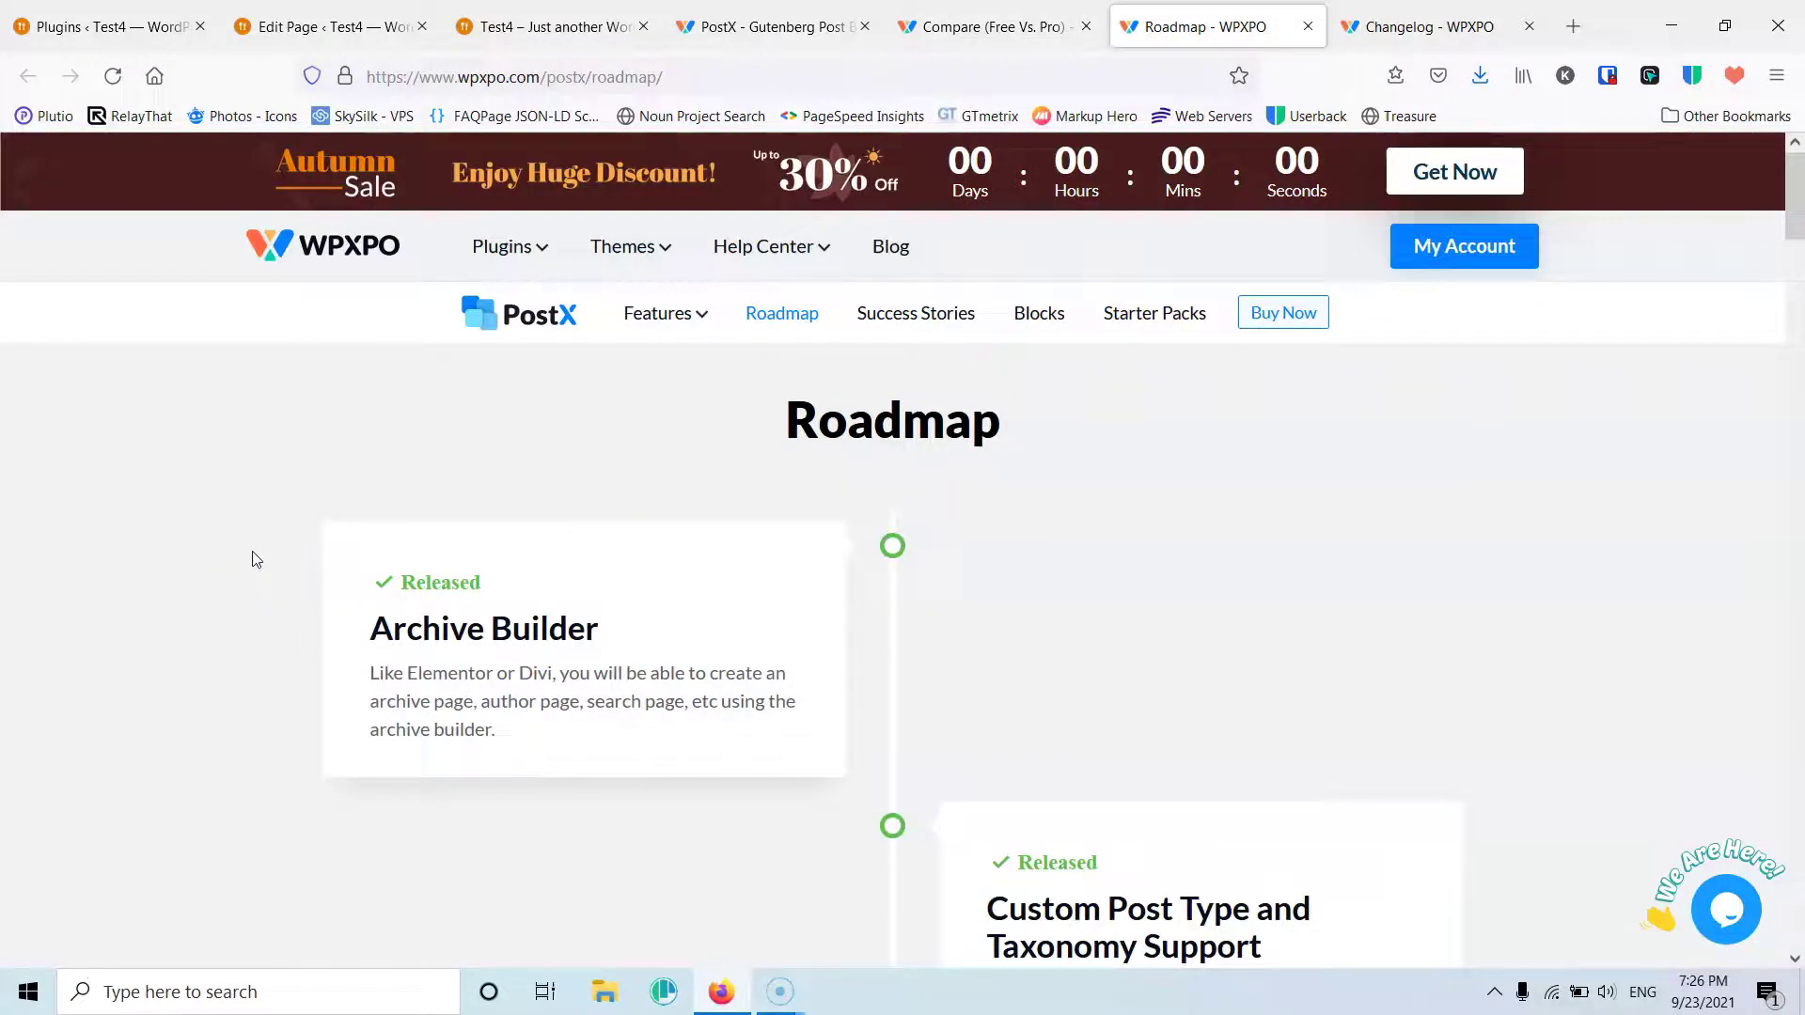
{"action": "scroll", "coordinate": [252, 560], "scroll_direction": "down", "scroll_amount": 5}
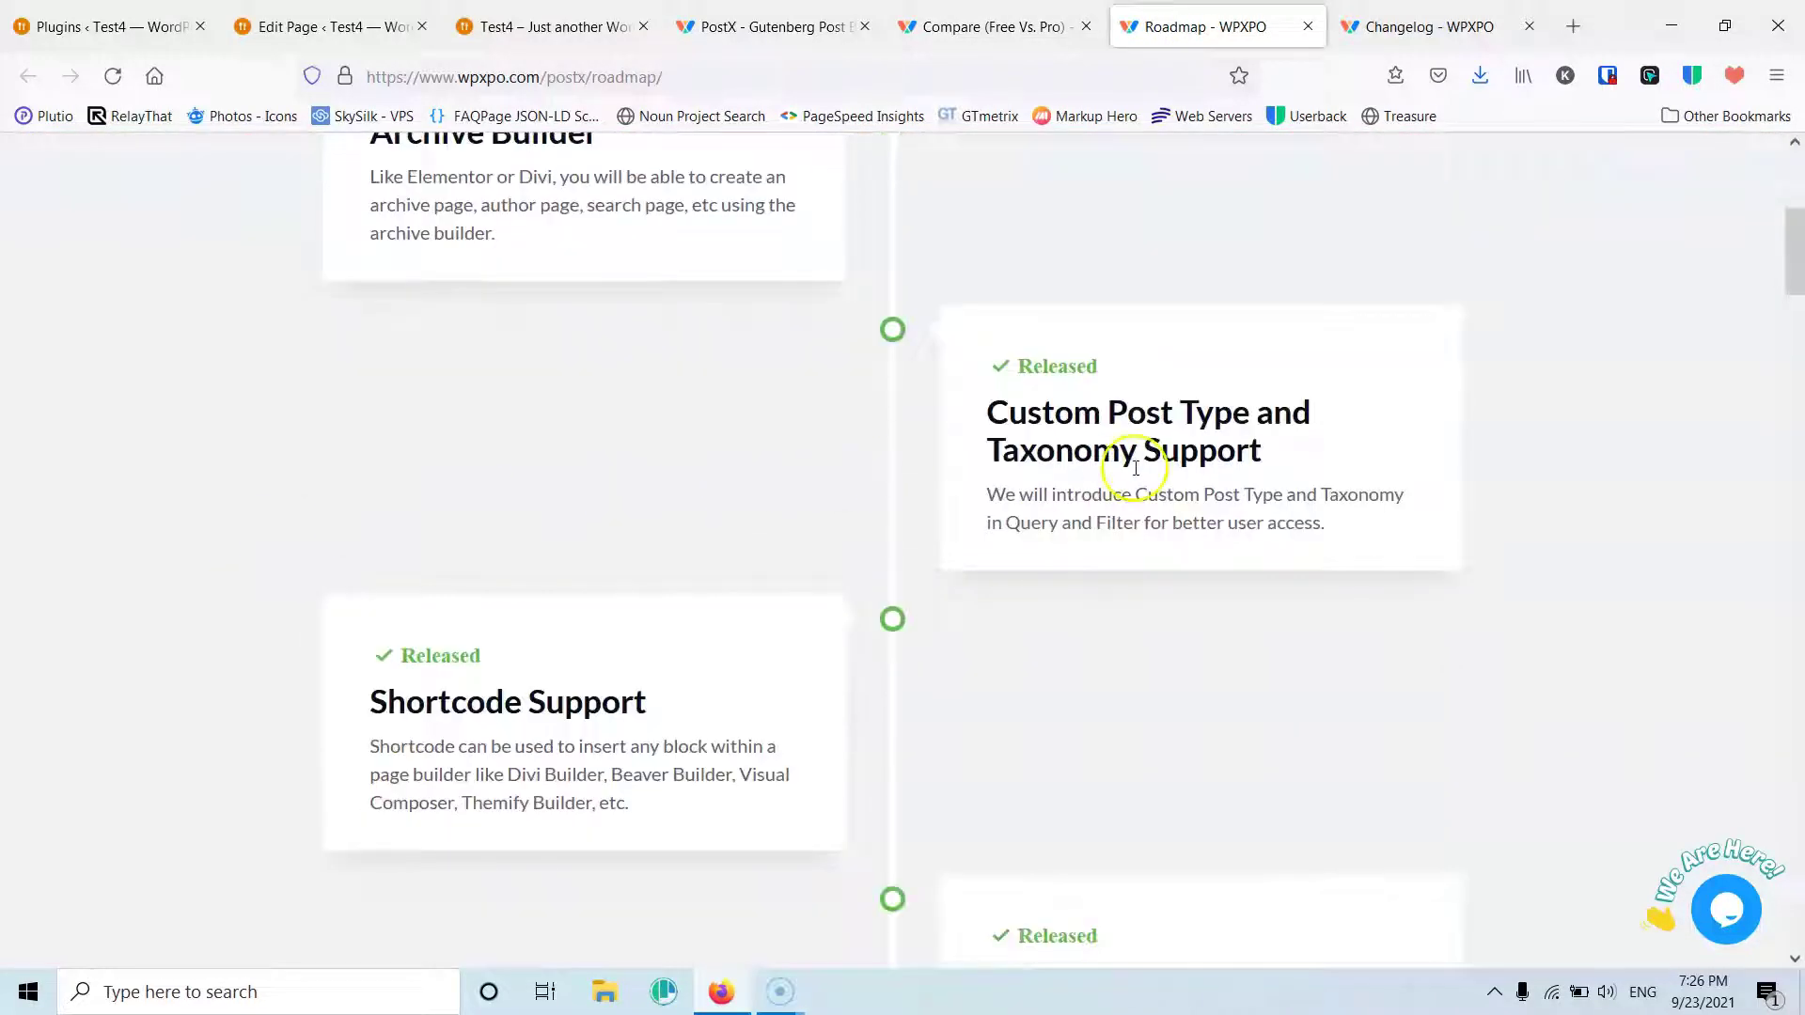
{"action": "scroll", "coordinate": [940, 470], "scroll_direction": "down", "scroll_amount": 1}
{"action": "scroll", "coordinate": [508, 526], "scroll_direction": "down", "scroll_amount": 2}
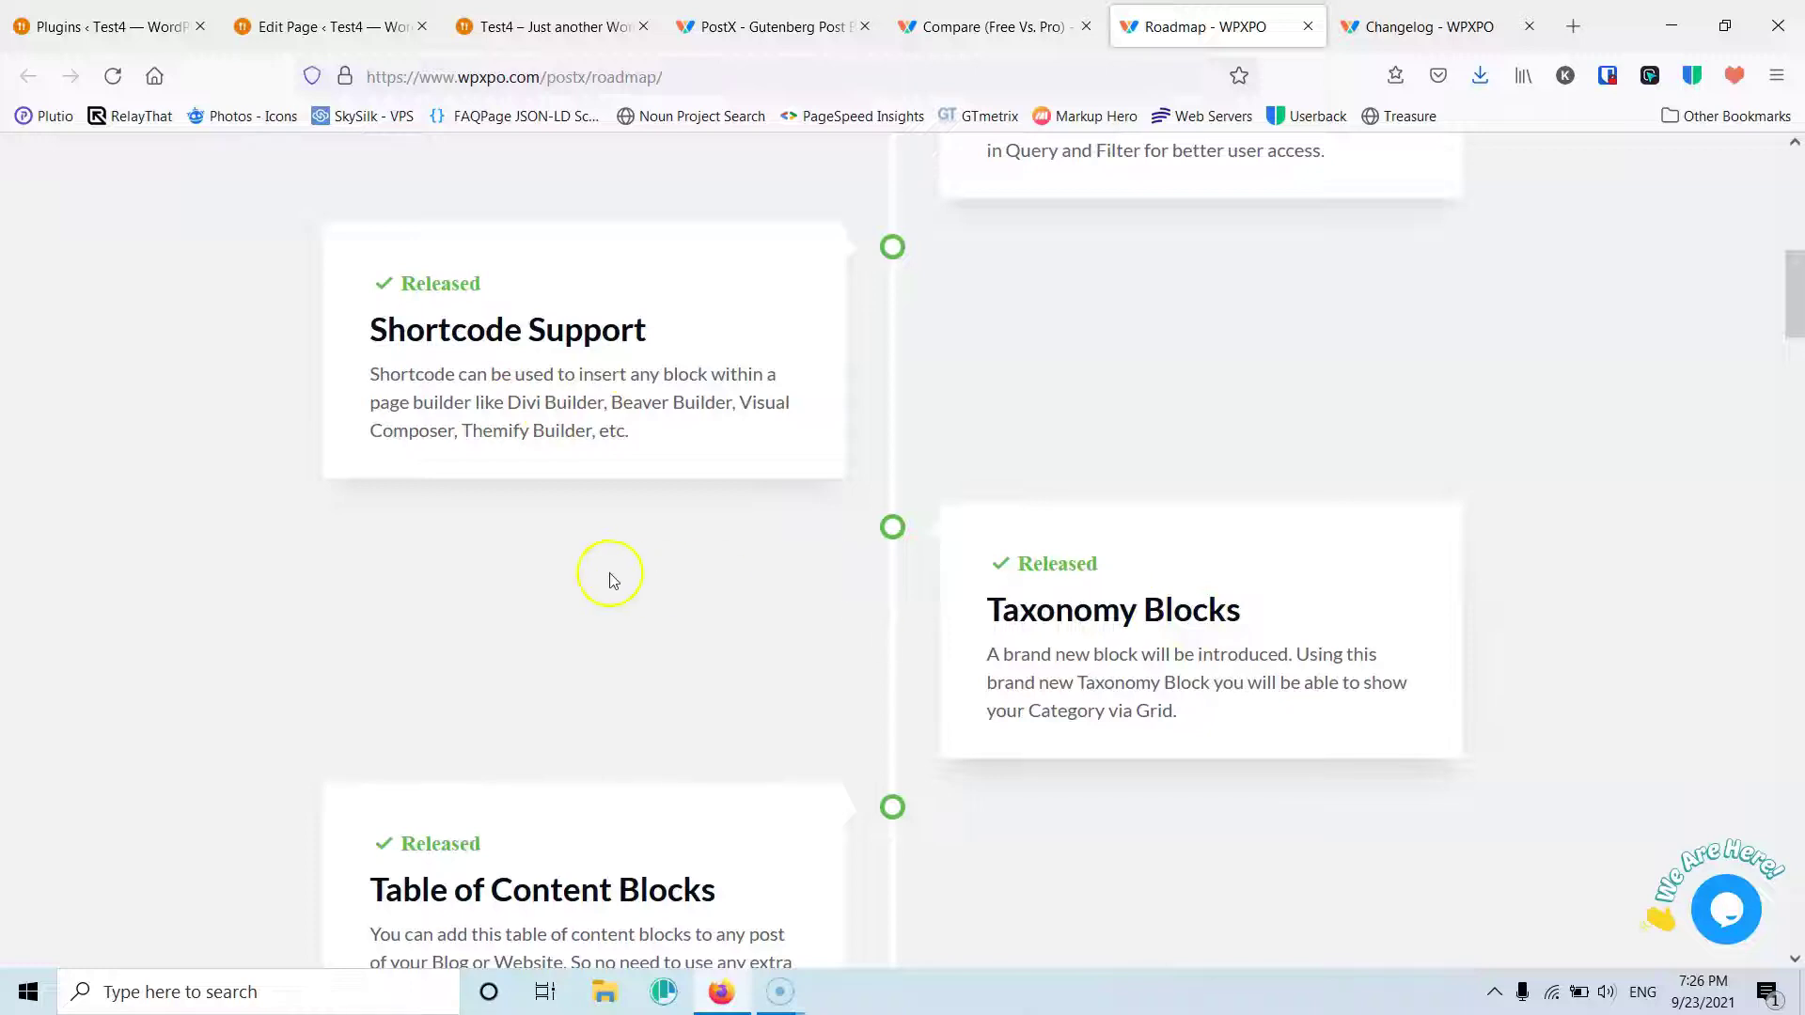
{"action": "scroll", "coordinate": [592, 564], "scroll_direction": "down", "scroll_amount": 3}
{"action": "scroll", "coordinate": [574, 593], "scroll_direction": "down", "scroll_amount": 3}
{"action": "scroll", "coordinate": [571, 596], "scroll_direction": "down", "scroll_amount": 3}
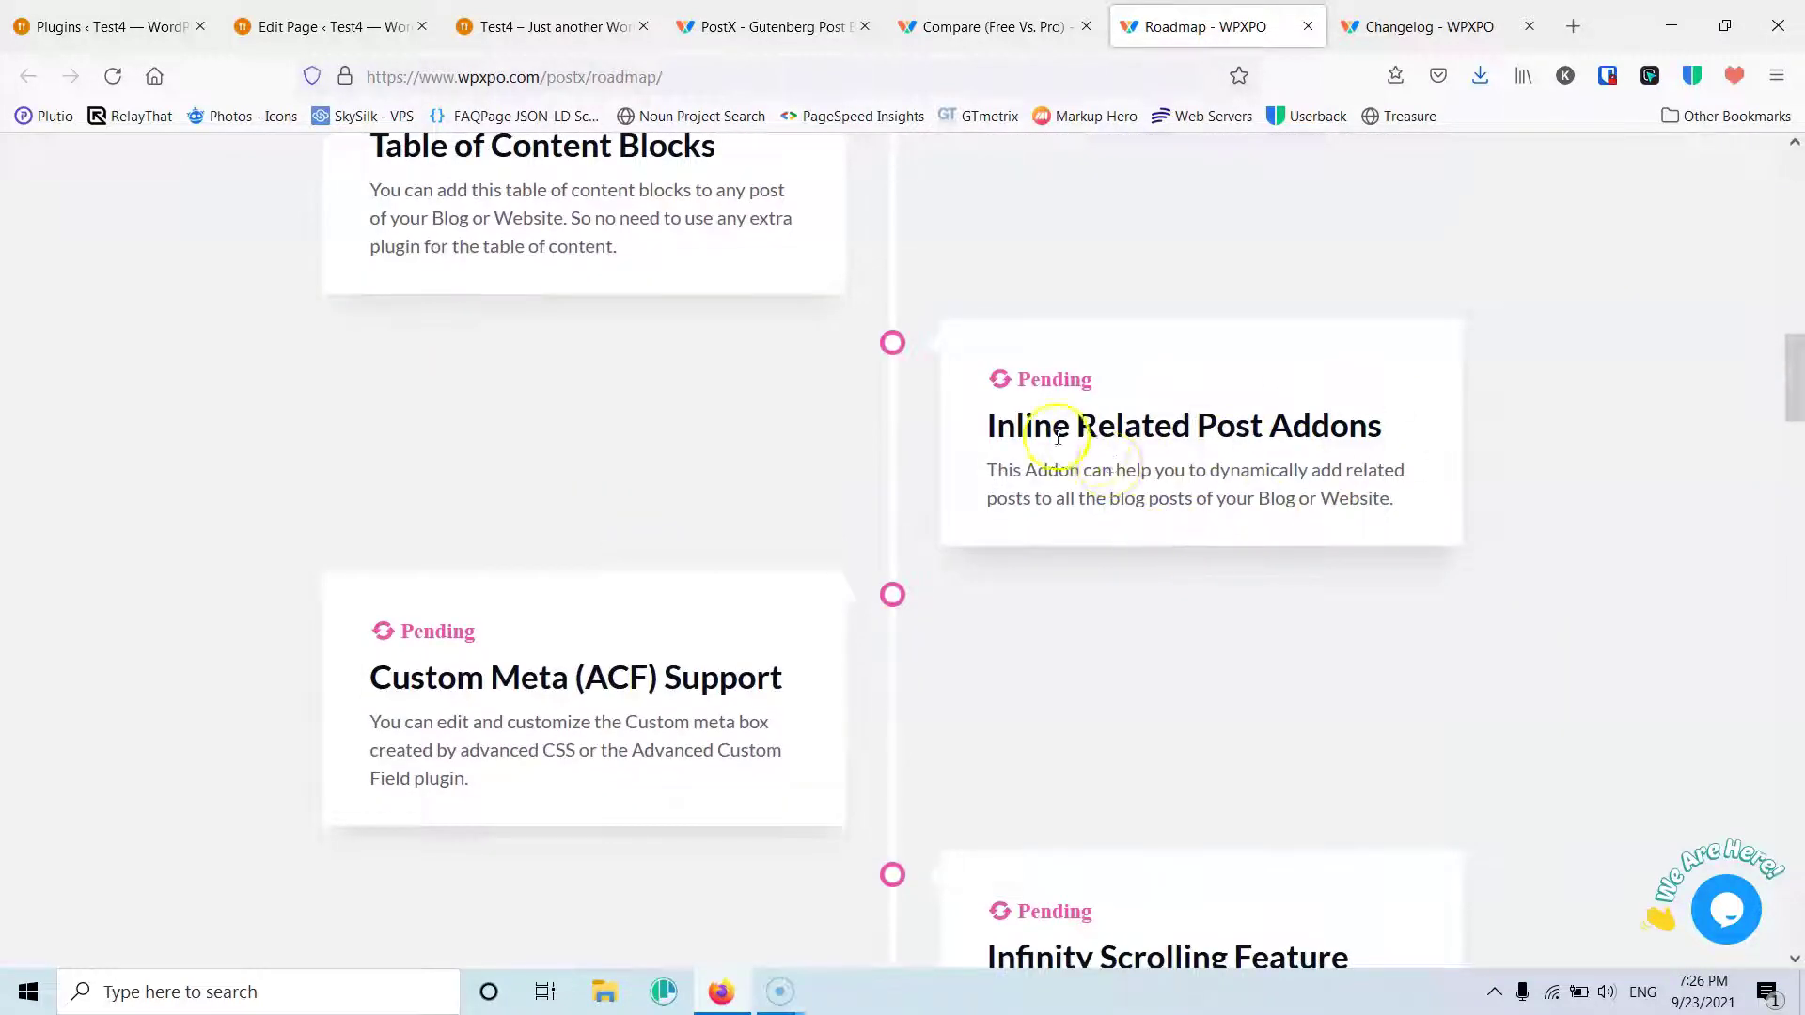
Step: Examine the pending features on the roadmap, from Custom Meta (ACF) Support down to the later planned blocks
{"action": "scroll", "coordinate": [869, 479], "scroll_direction": "down", "scroll_amount": 3}
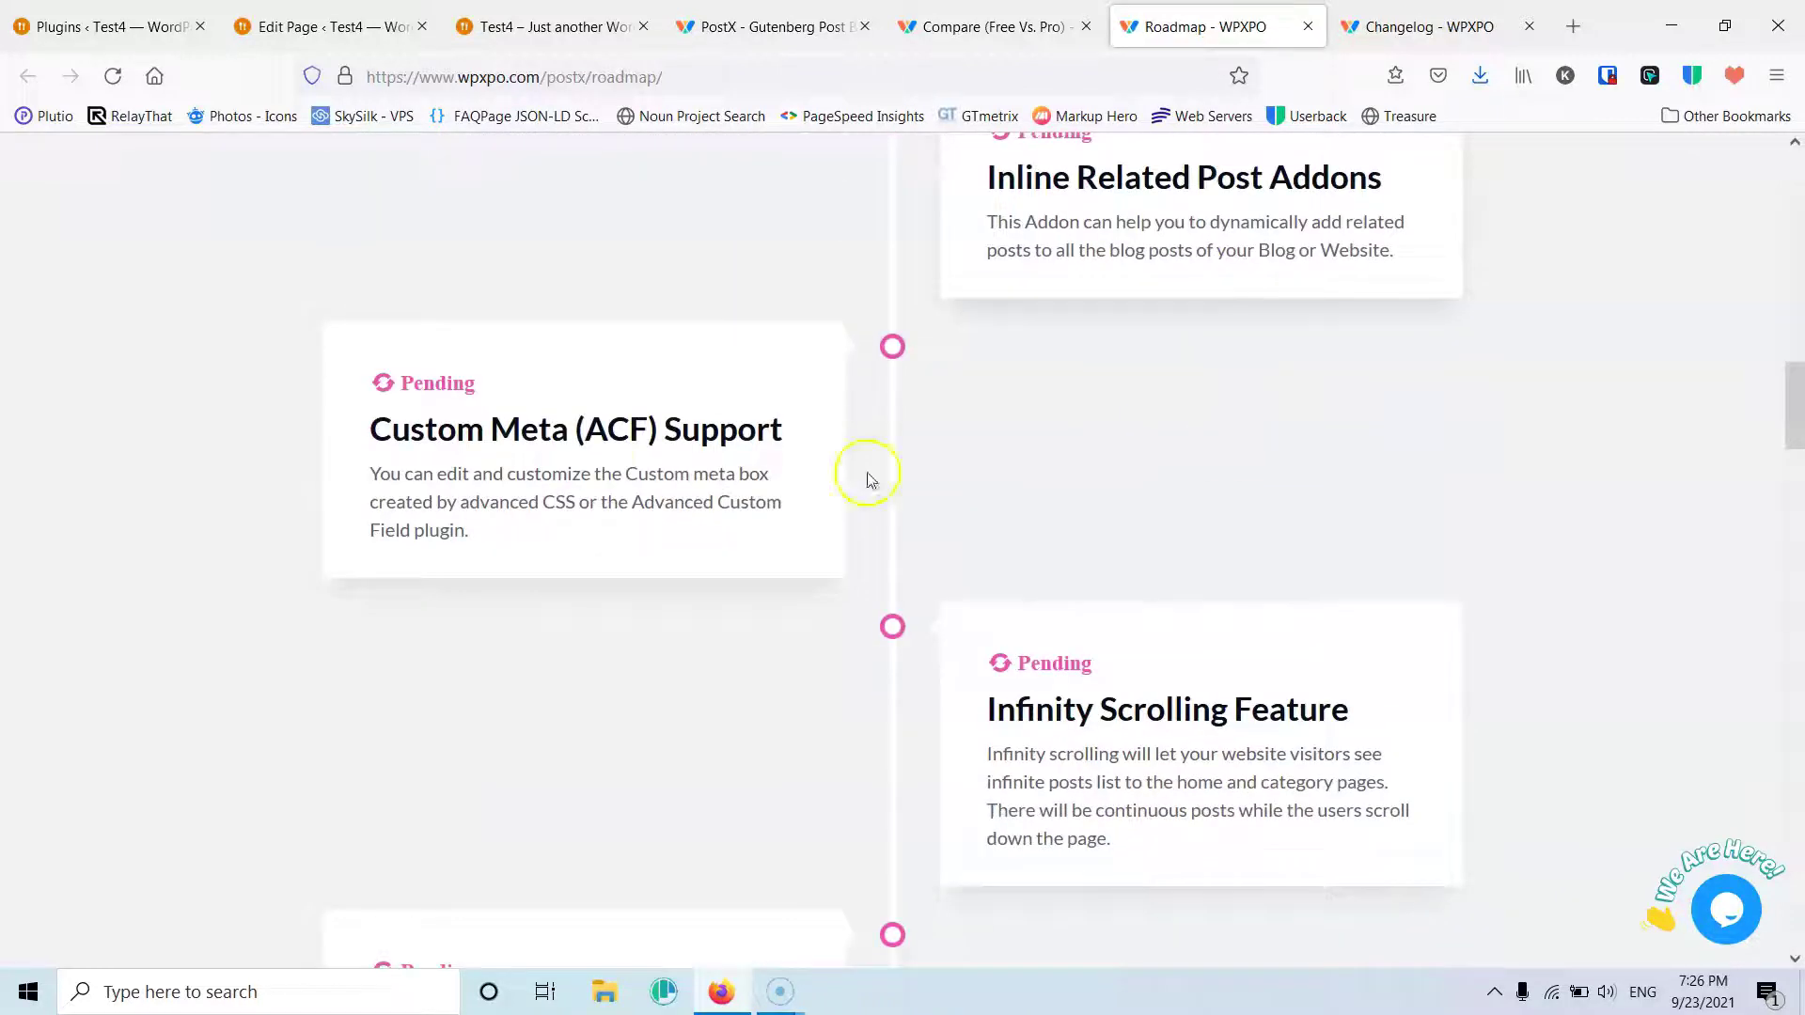
{"action": "scroll", "coordinate": [1128, 564], "scroll_direction": "down", "scroll_amount": 3}
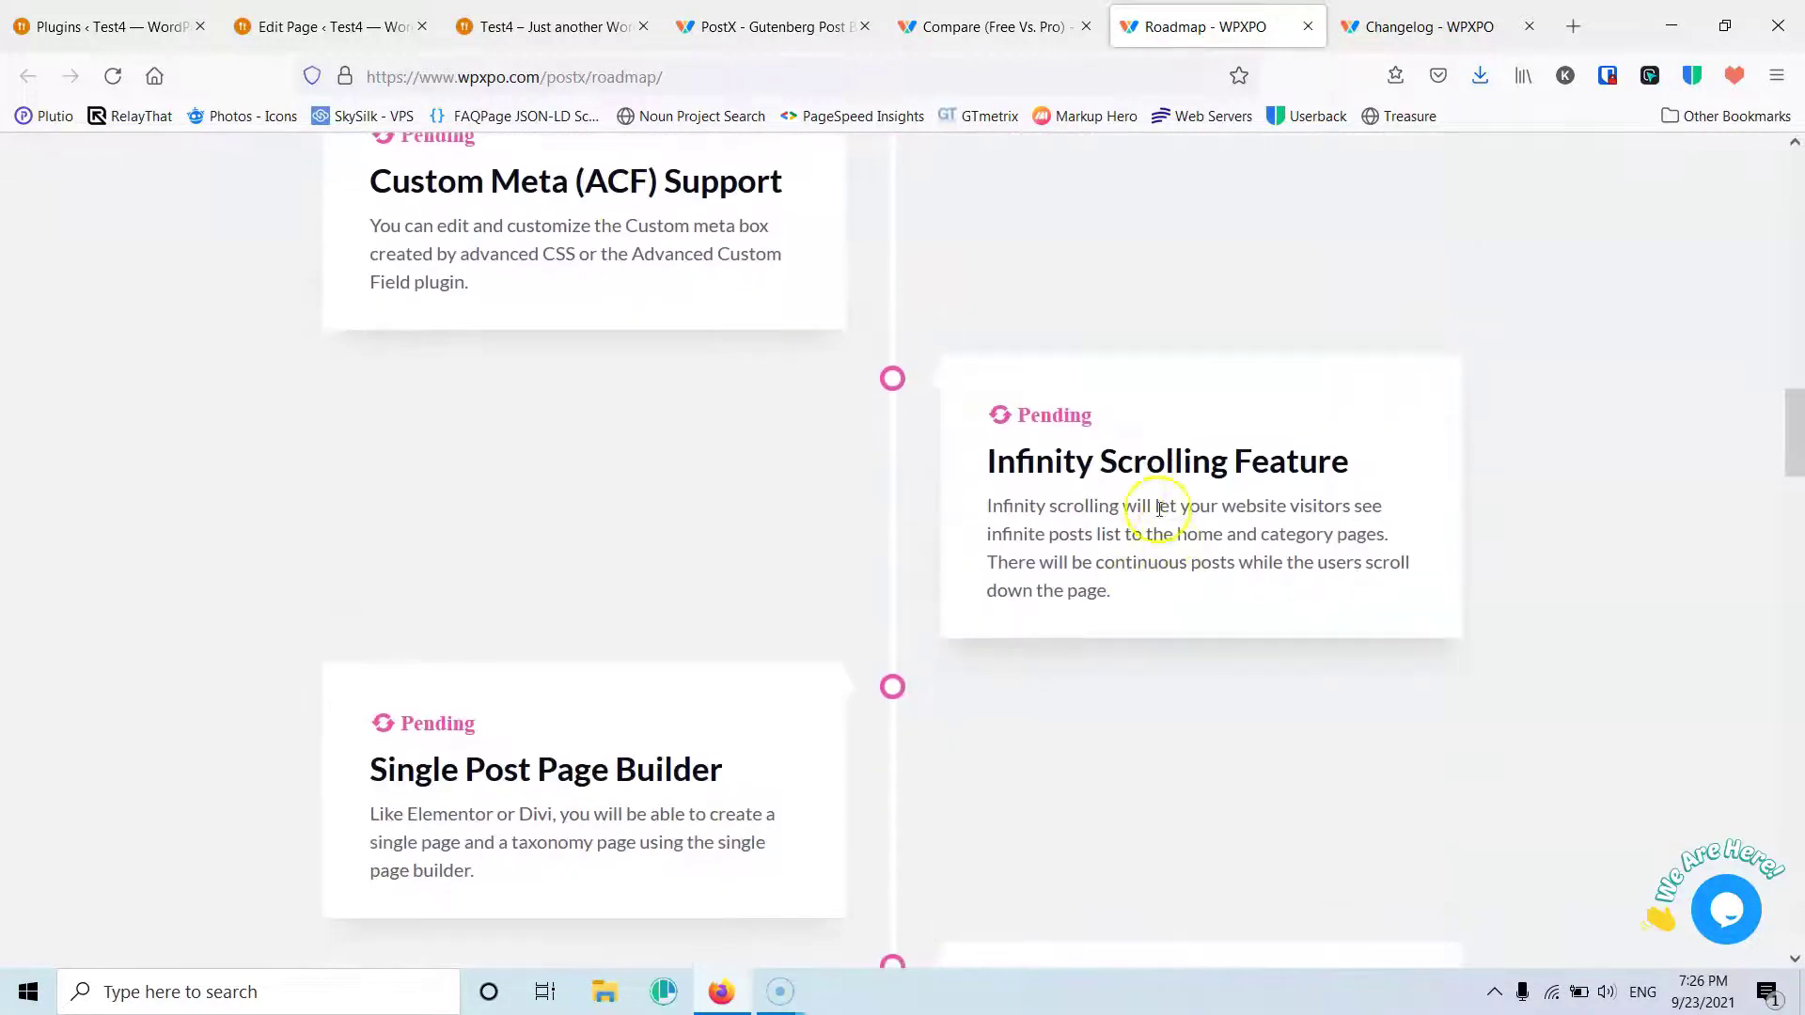
{"action": "scroll", "coordinate": [1330, 475], "scroll_direction": "down", "scroll_amount": 3}
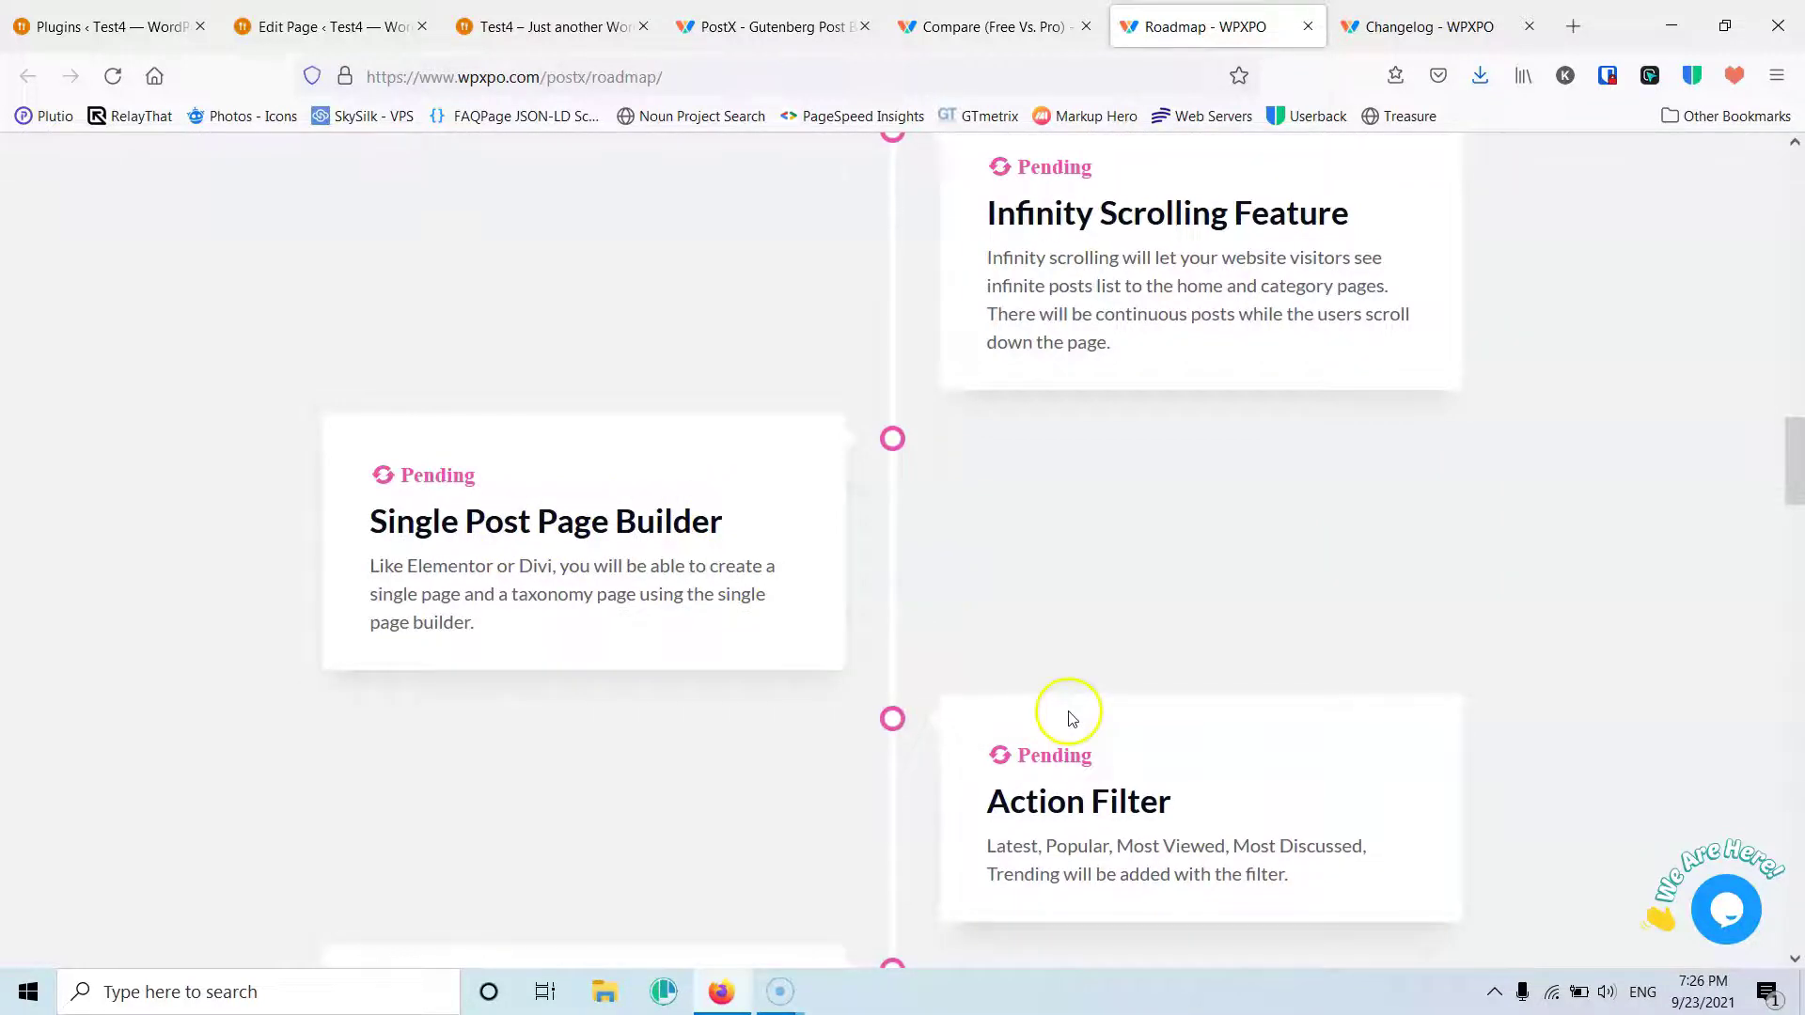
{"action": "scroll", "coordinate": [1071, 717], "scroll_direction": "down", "scroll_amount": 6}
{"action": "scroll", "coordinate": [1077, 719], "scroll_direction": "down", "scroll_amount": 20}
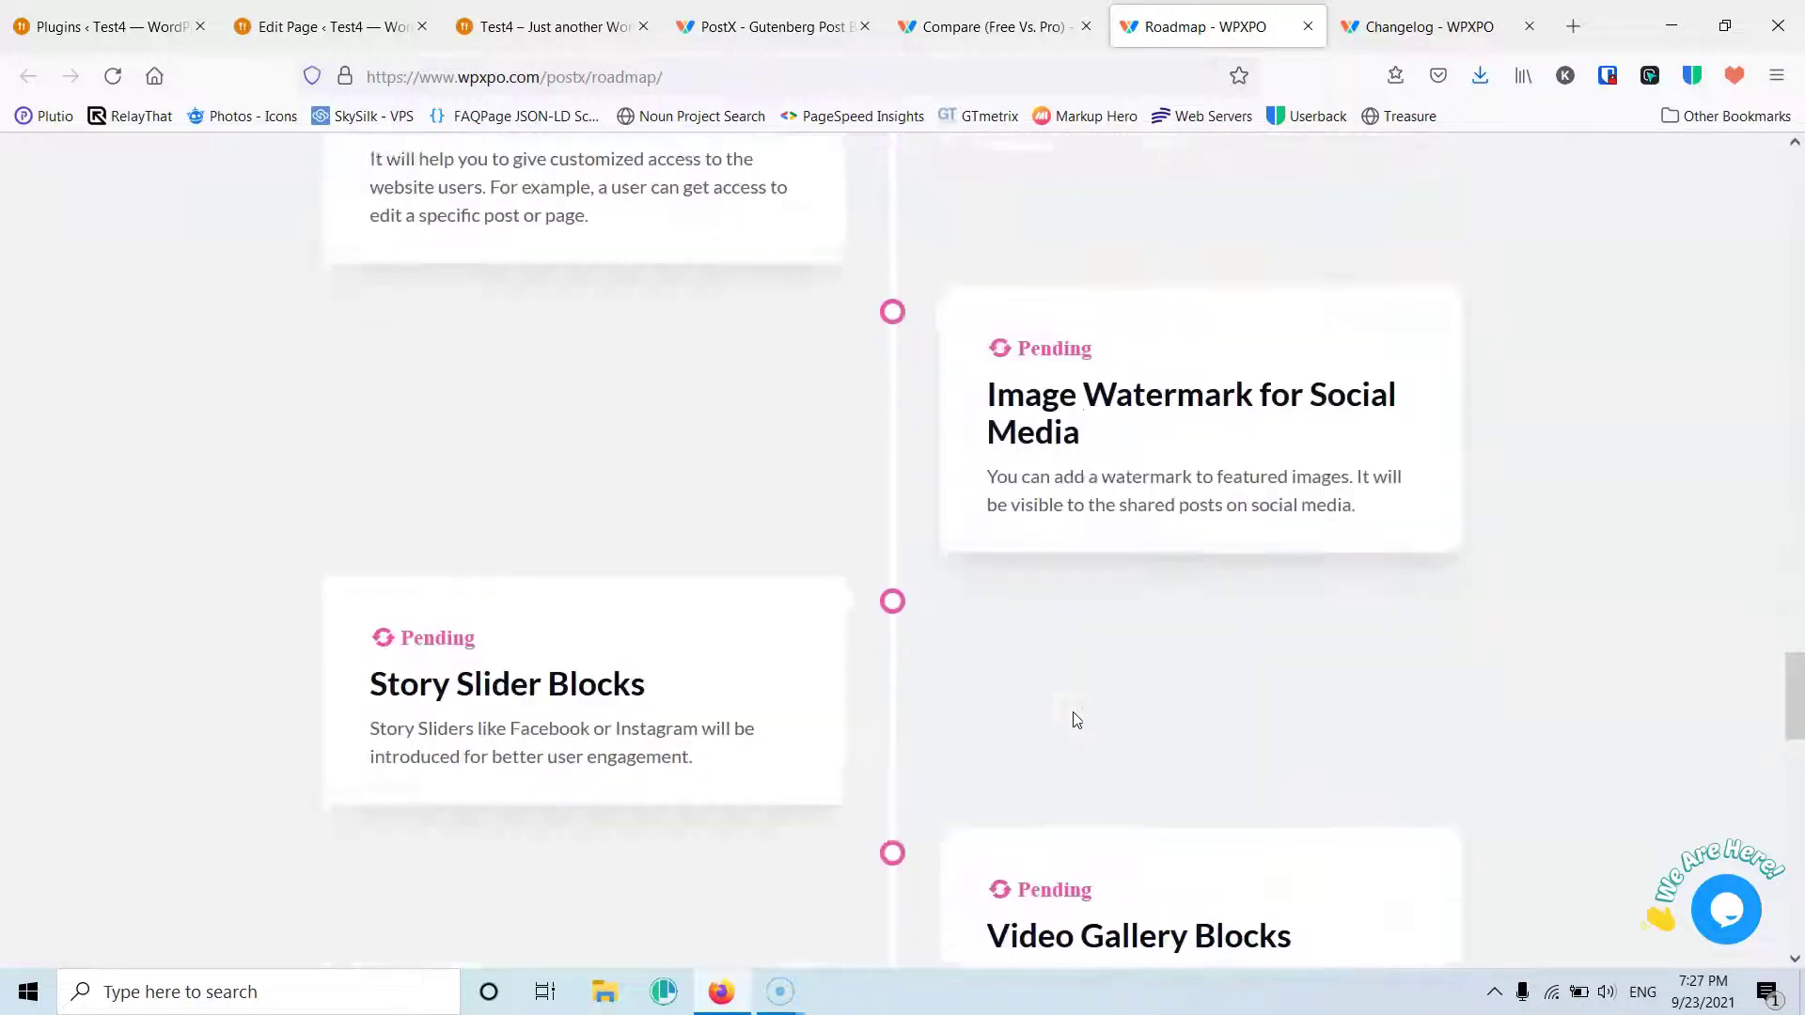
{"action": "scroll", "coordinate": [1076, 720], "scroll_direction": "down", "scroll_amount": 15}
{"action": "scroll", "coordinate": [1073, 717], "scroll_direction": "up", "scroll_amount": 15}
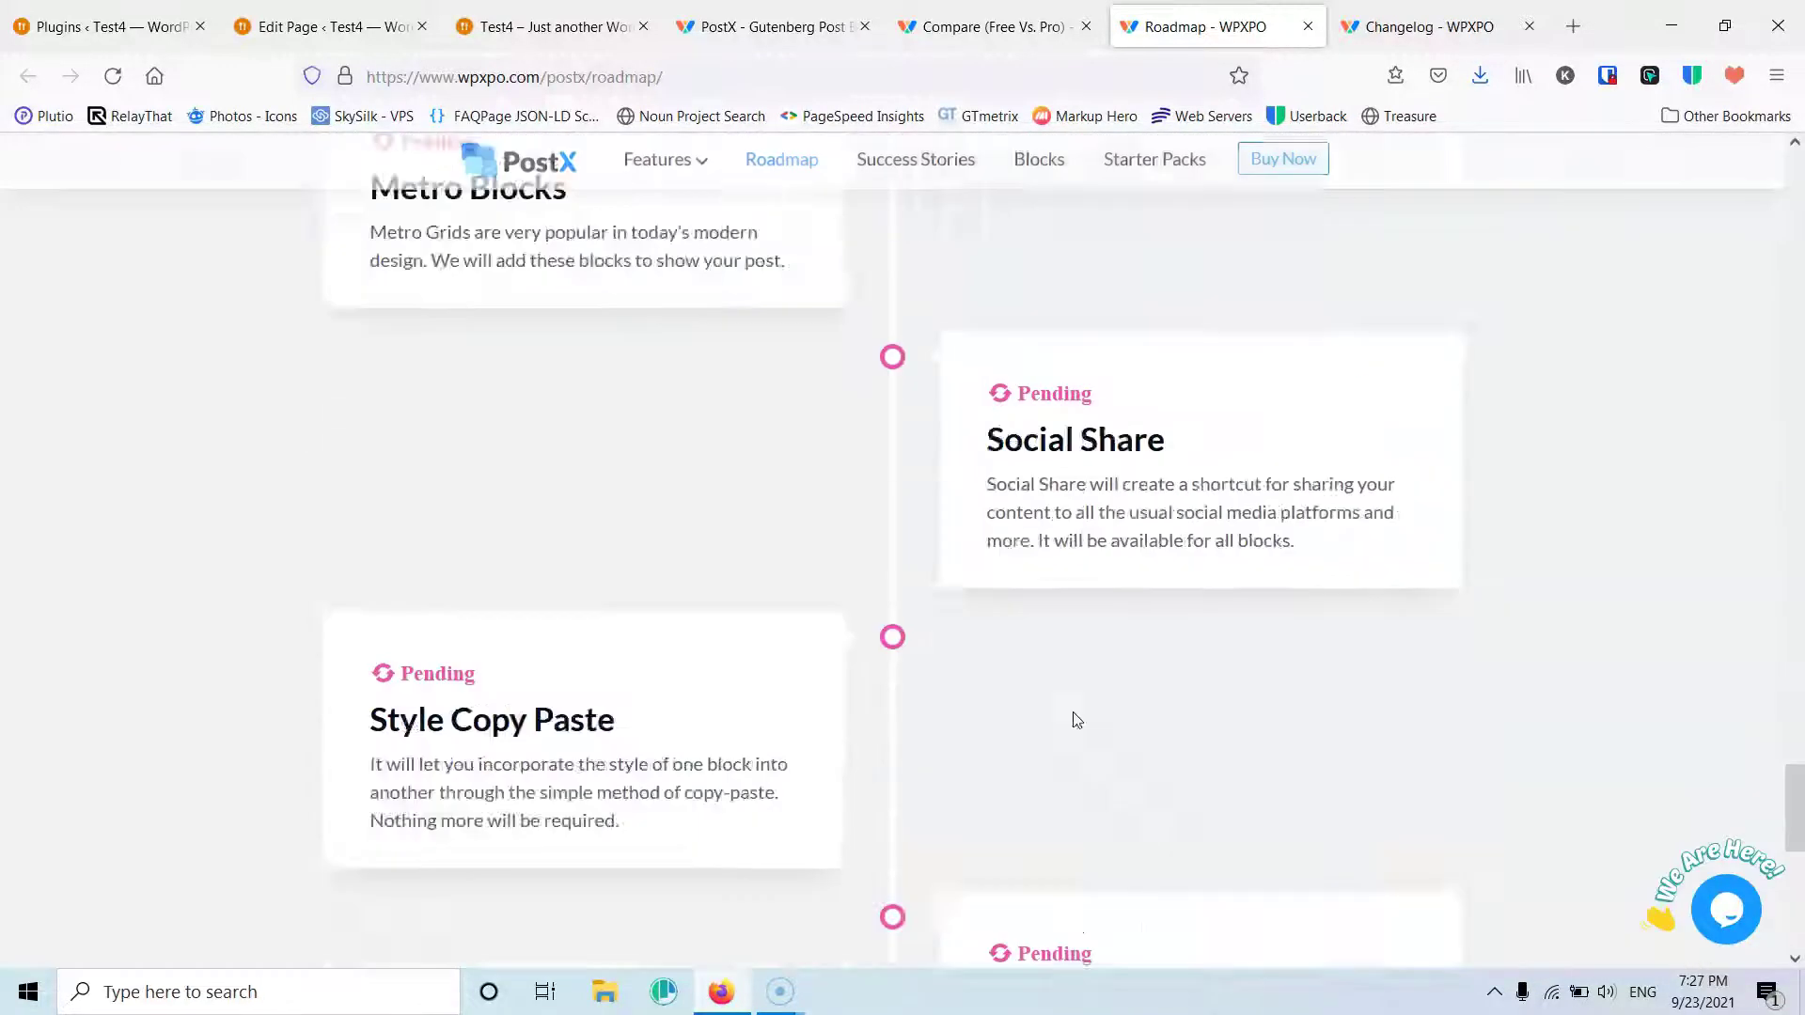
{"action": "scroll", "coordinate": [1222, 470], "scroll_direction": "down", "scroll_amount": 8}
Step: Open the PostX Changelog page and look through its entries from version 2.4.12 back to 1.0.0
{"action": "left_click", "coordinate": [1460, 27]}
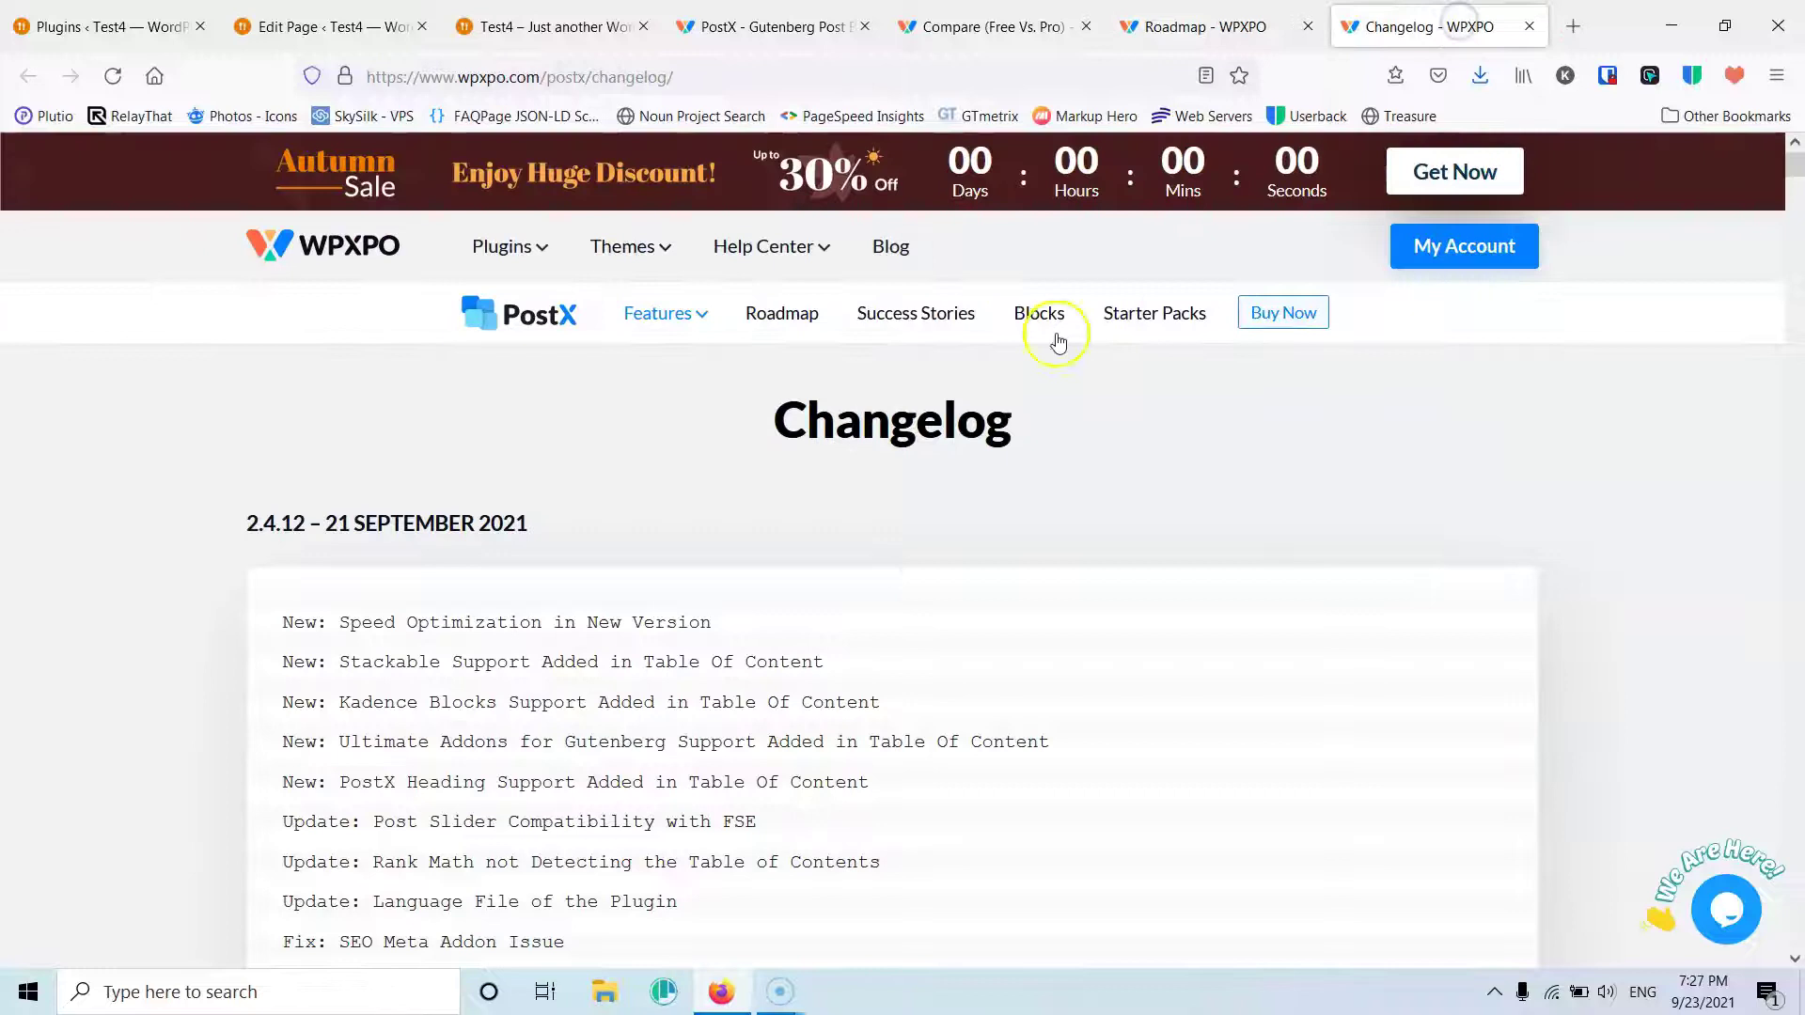
{"action": "scroll", "coordinate": [995, 607], "scroll_direction": "down", "scroll_amount": 1}
{"action": "scroll", "coordinate": [997, 611], "scroll_direction": "down", "scroll_amount": 10}
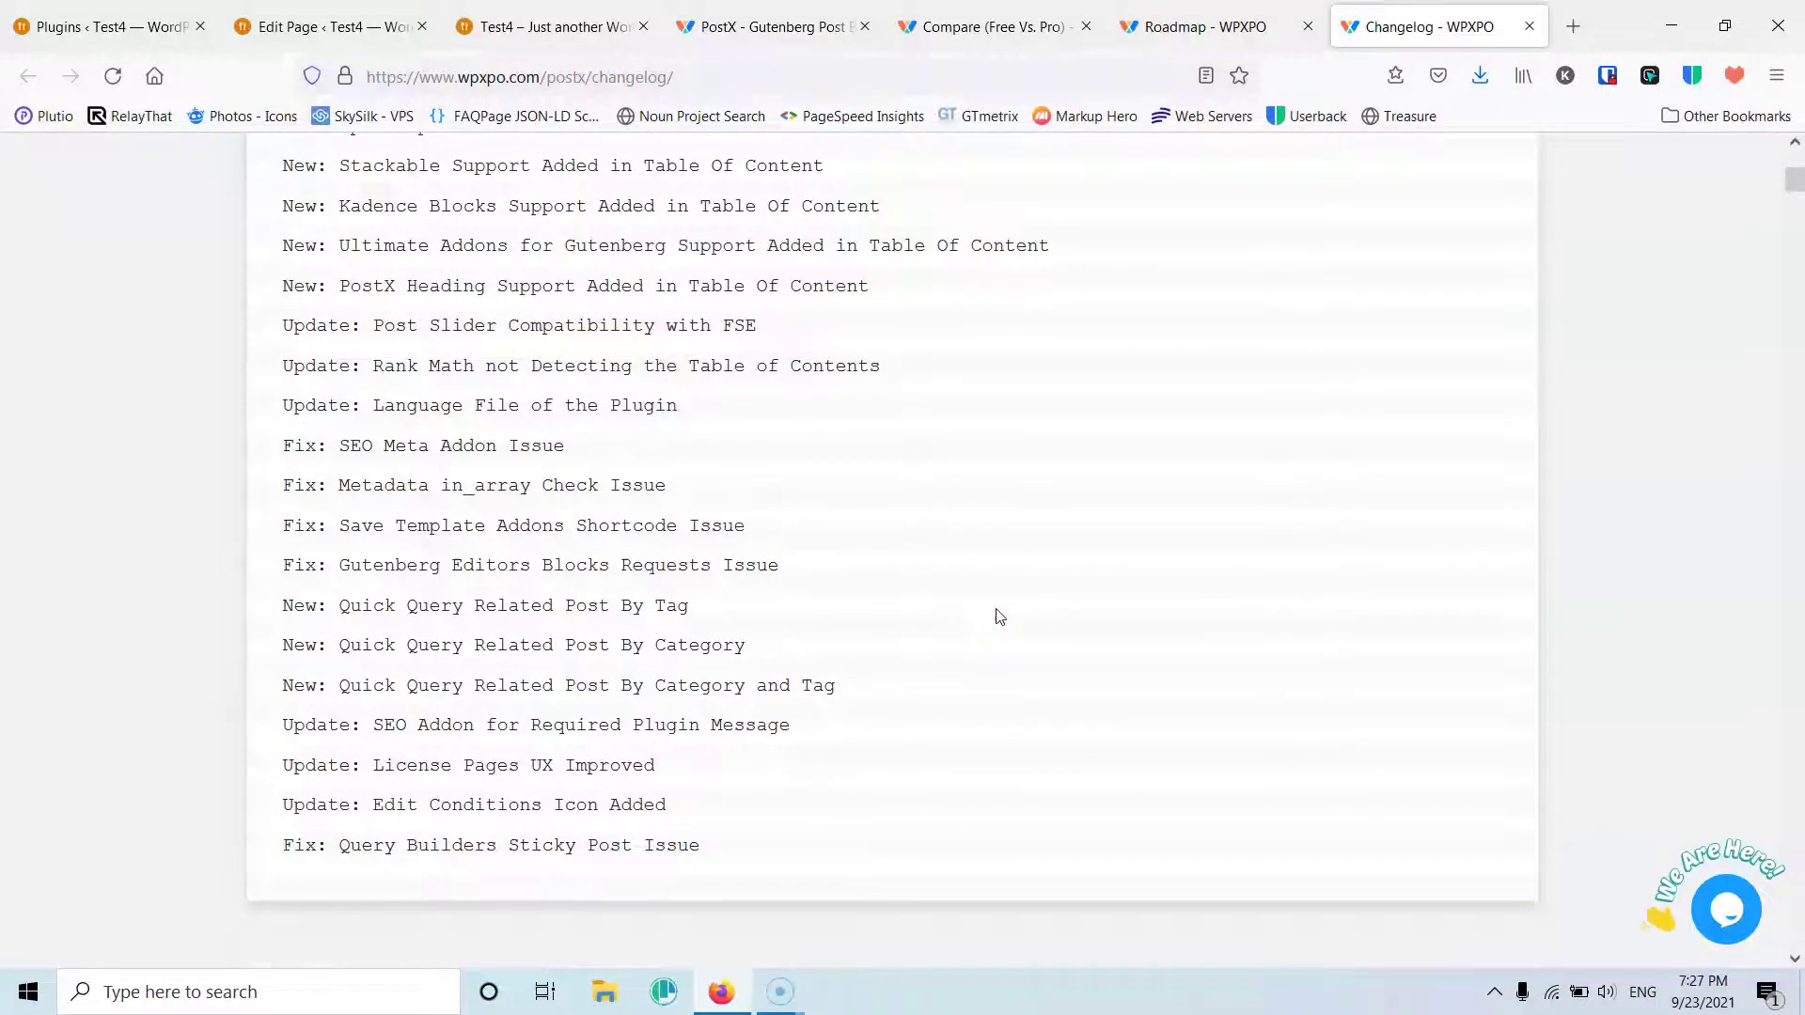
{"action": "scroll", "coordinate": [999, 616], "scroll_direction": "down", "scroll_amount": 6}
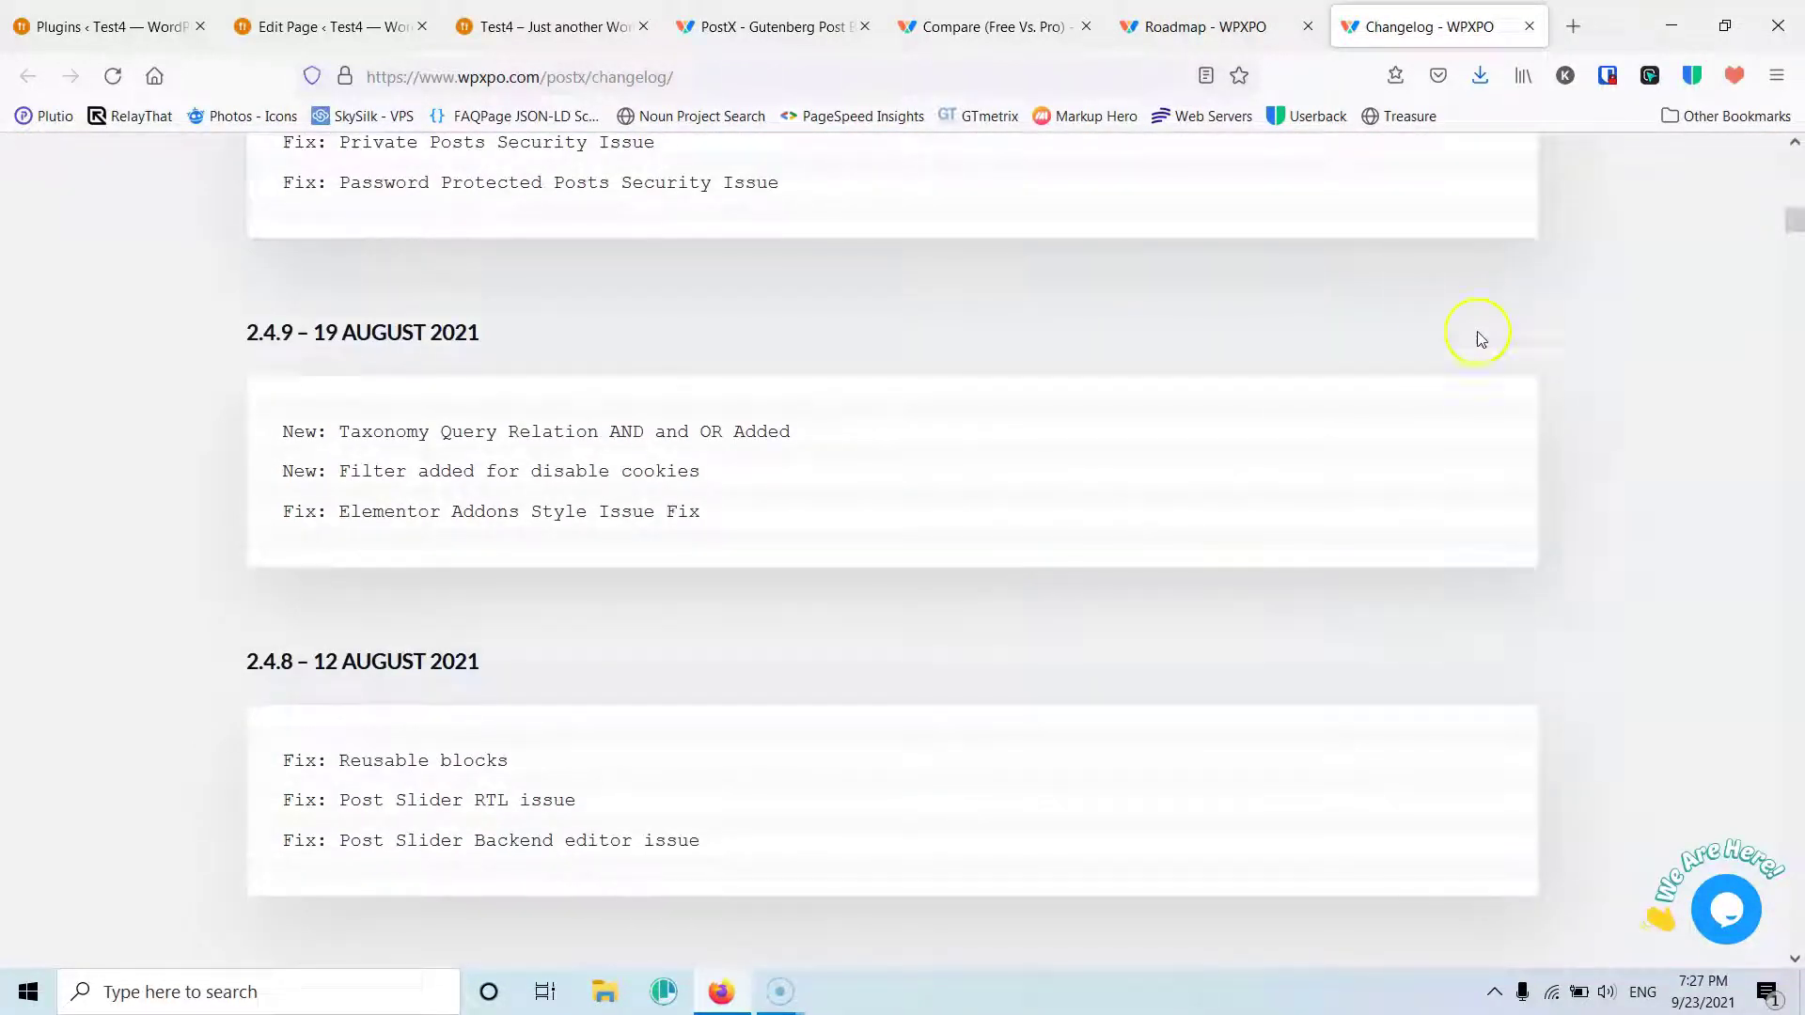
{"action": "left_click_drag", "start_coordinate": [1796, 220], "coordinate": [1795, 931]}
{"action": "scroll", "coordinate": [886, 474], "scroll_direction": "up", "scroll_amount": 4}
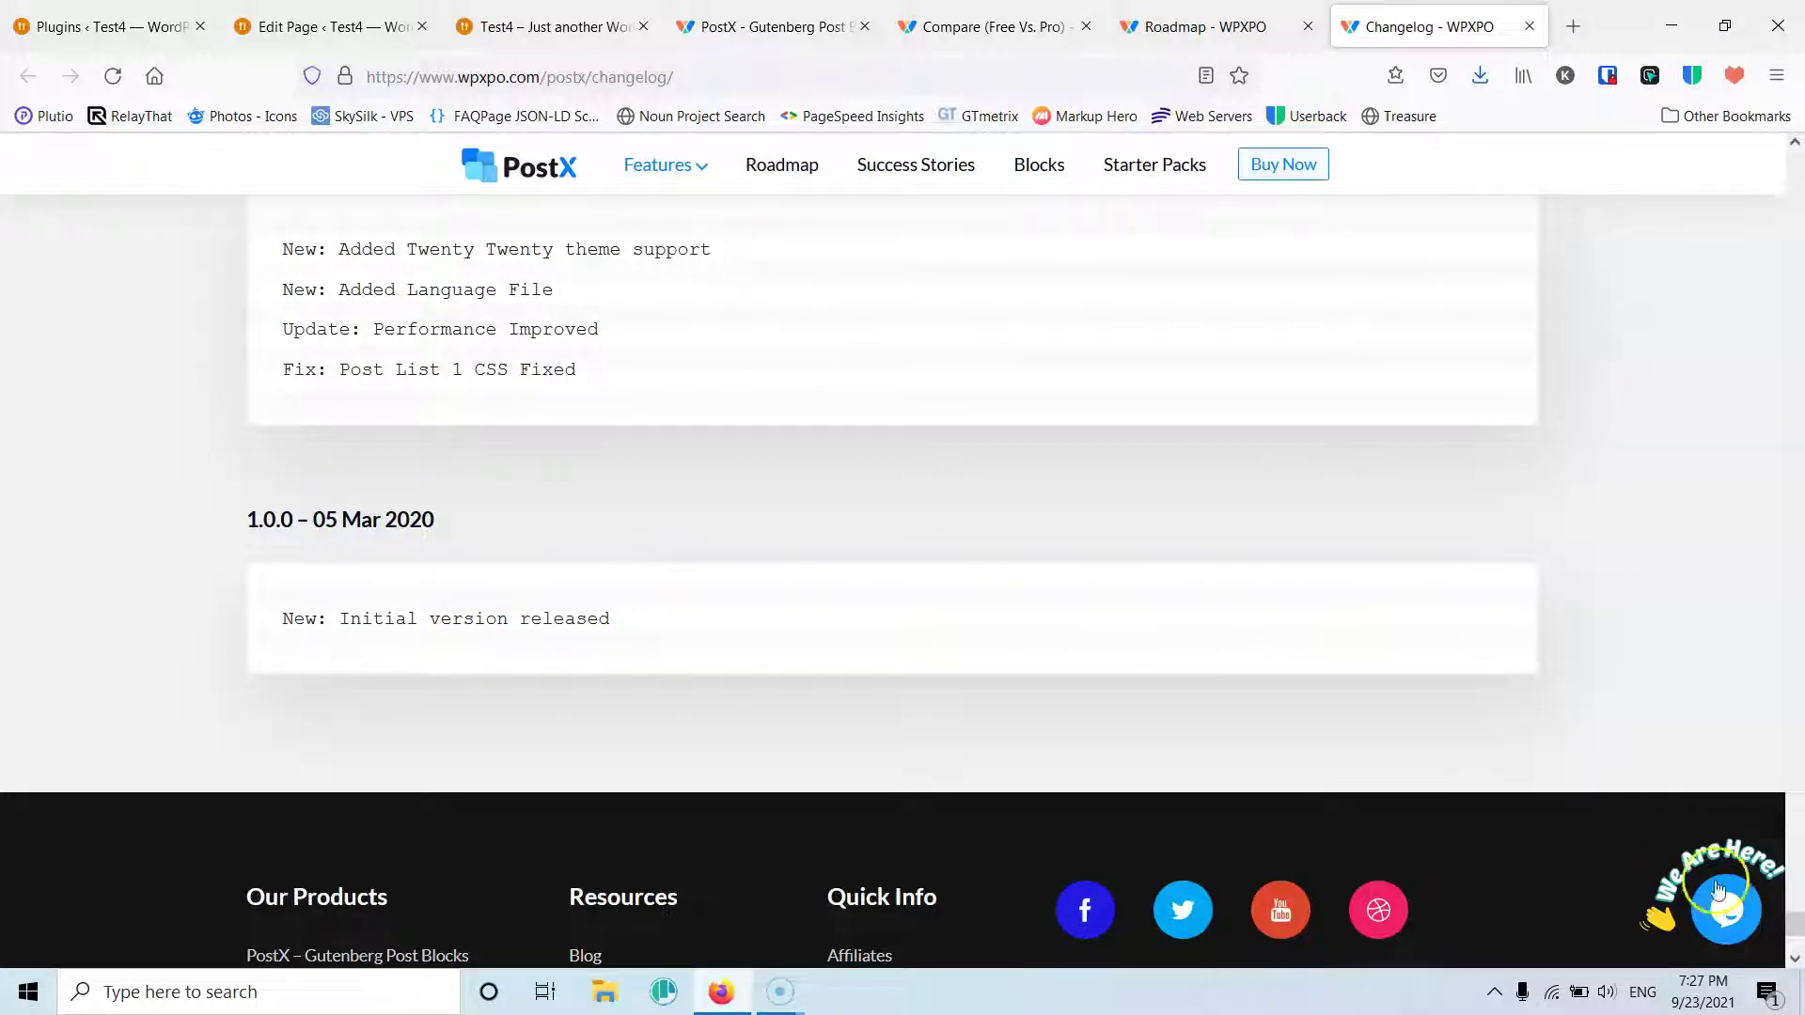
Step: Return to the WordPress Plugins page and open the PostX settings page
{"action": "left_click_drag", "start_coordinate": [1794, 930], "coordinate": [1750, 151]}
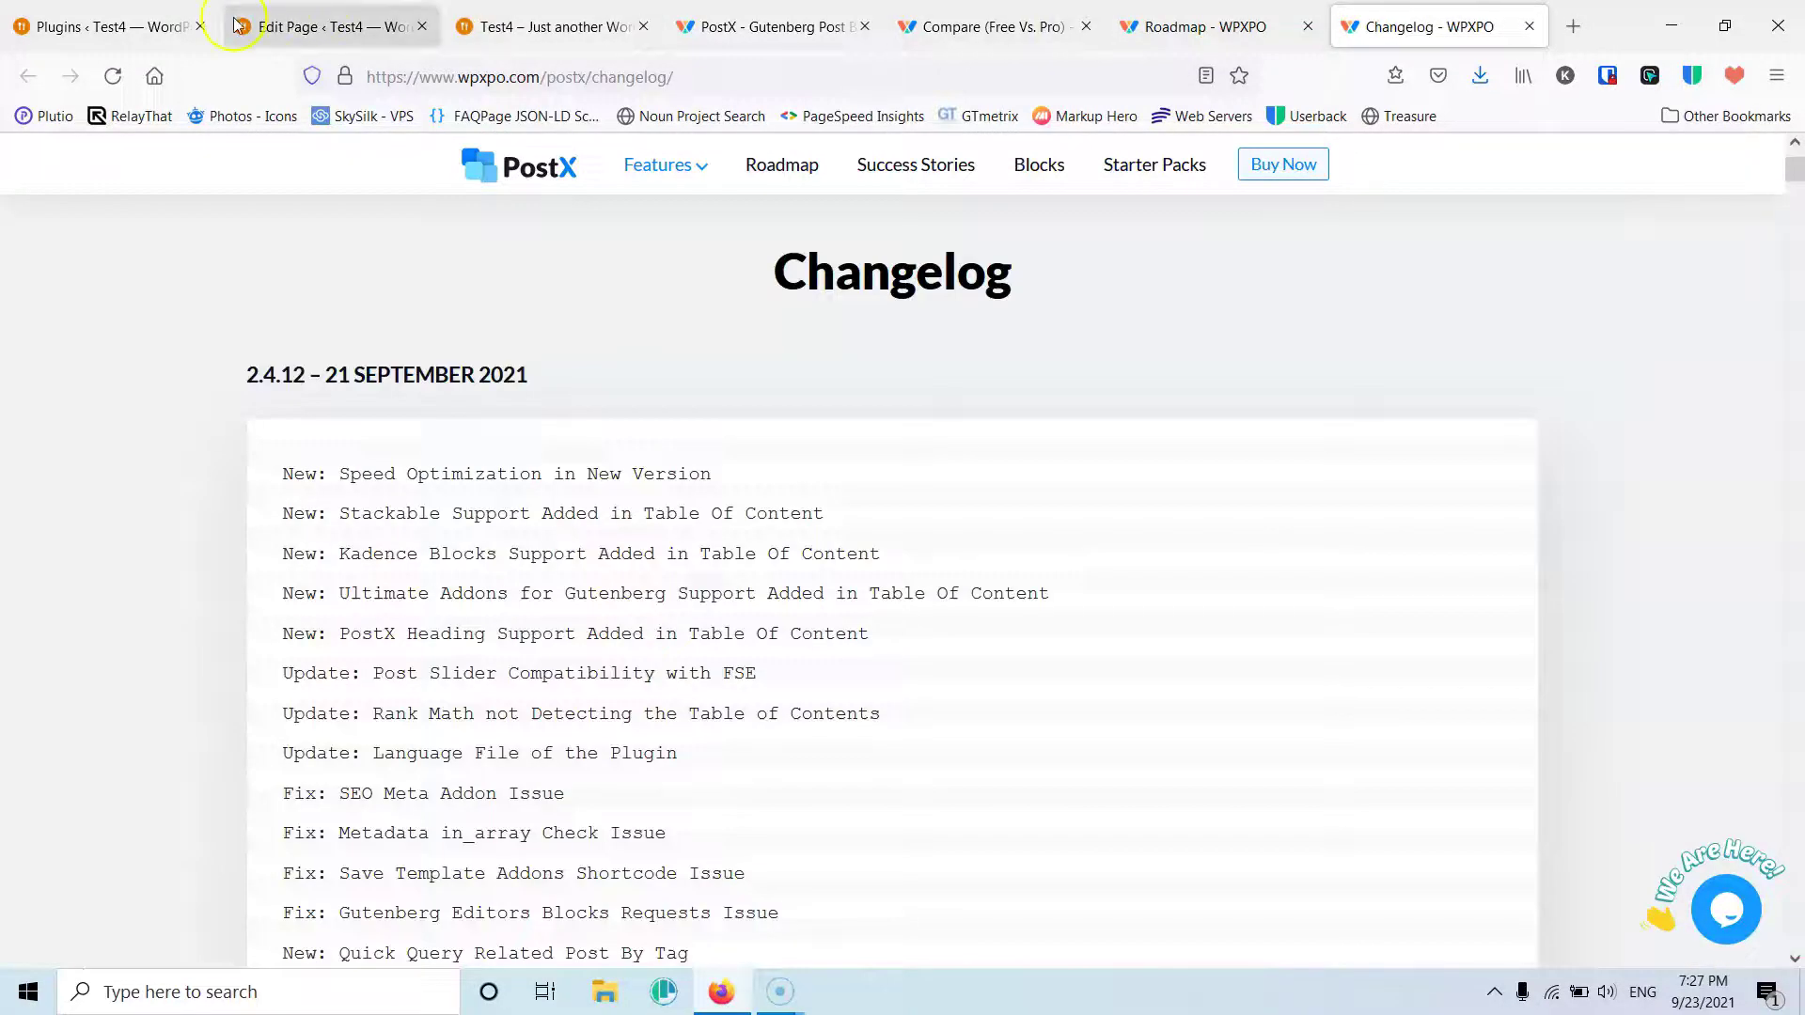
{"action": "left_click", "coordinate": [112, 26]}
{"action": "scroll", "coordinate": [451, 574], "scroll_direction": "down", "scroll_amount": 3}
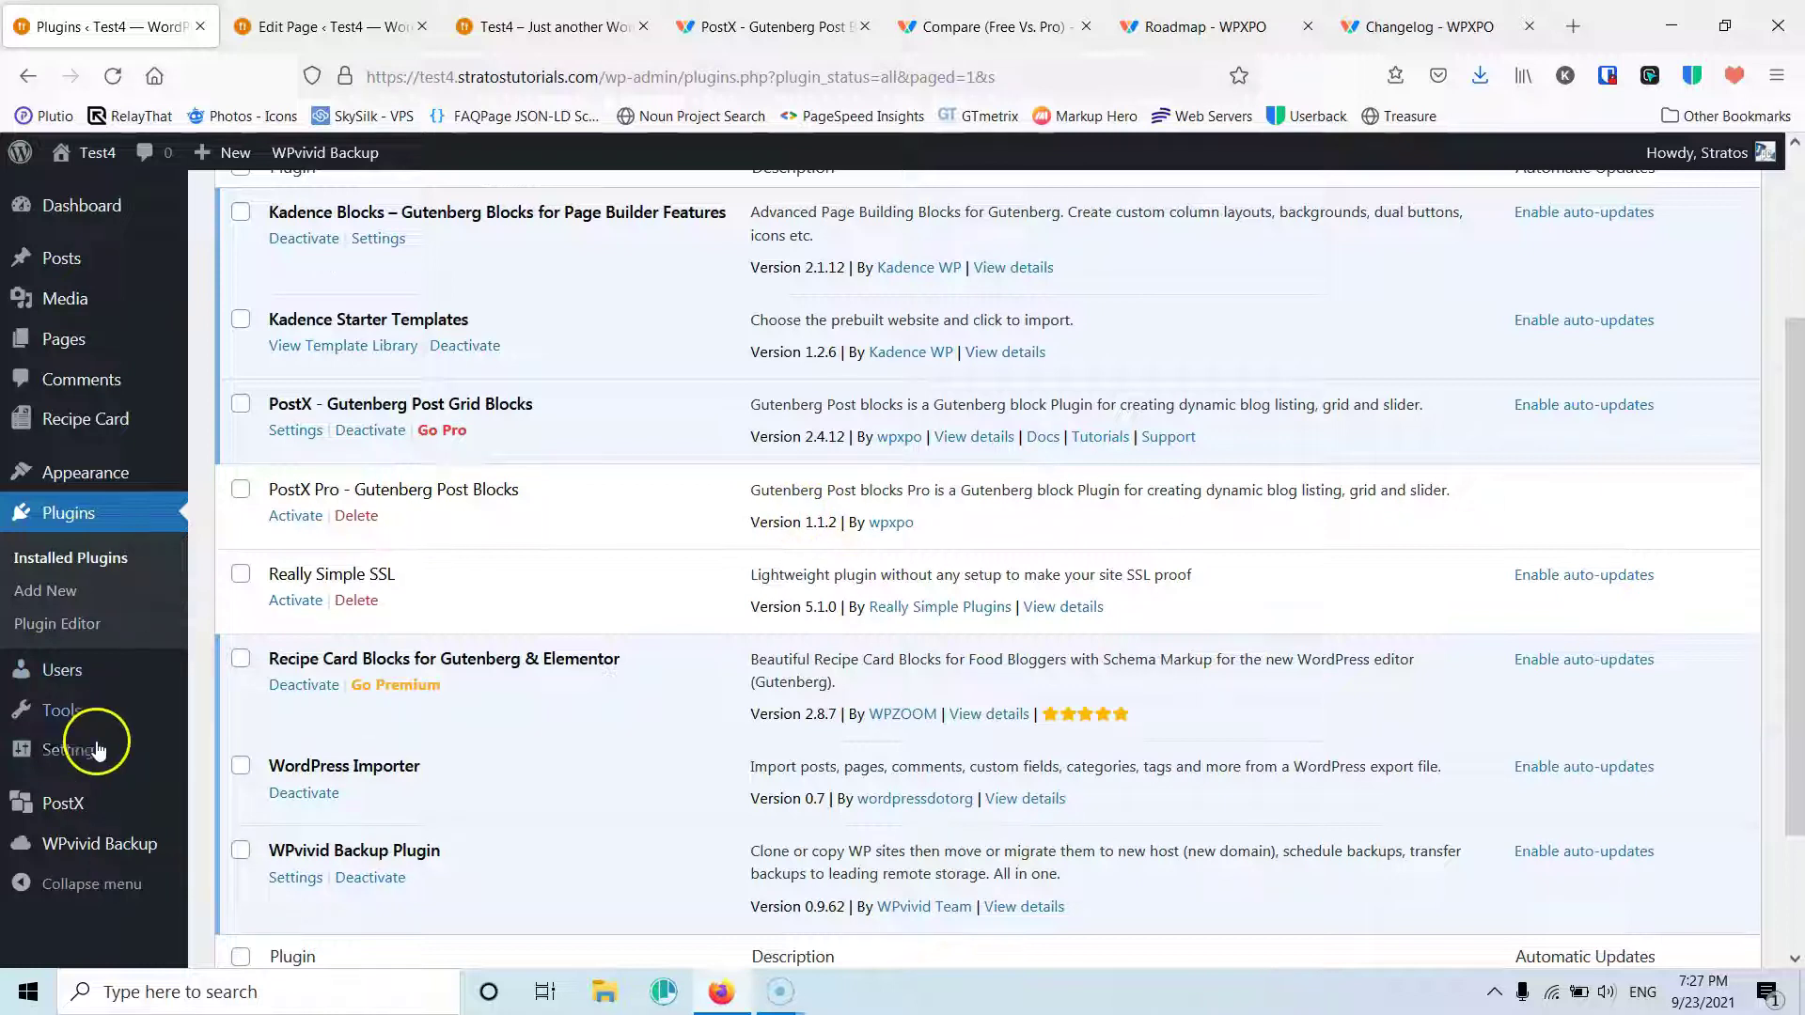
{"action": "mouse_move", "coordinate": [66, 804]}
{"action": "left_click", "coordinate": [251, 837]}
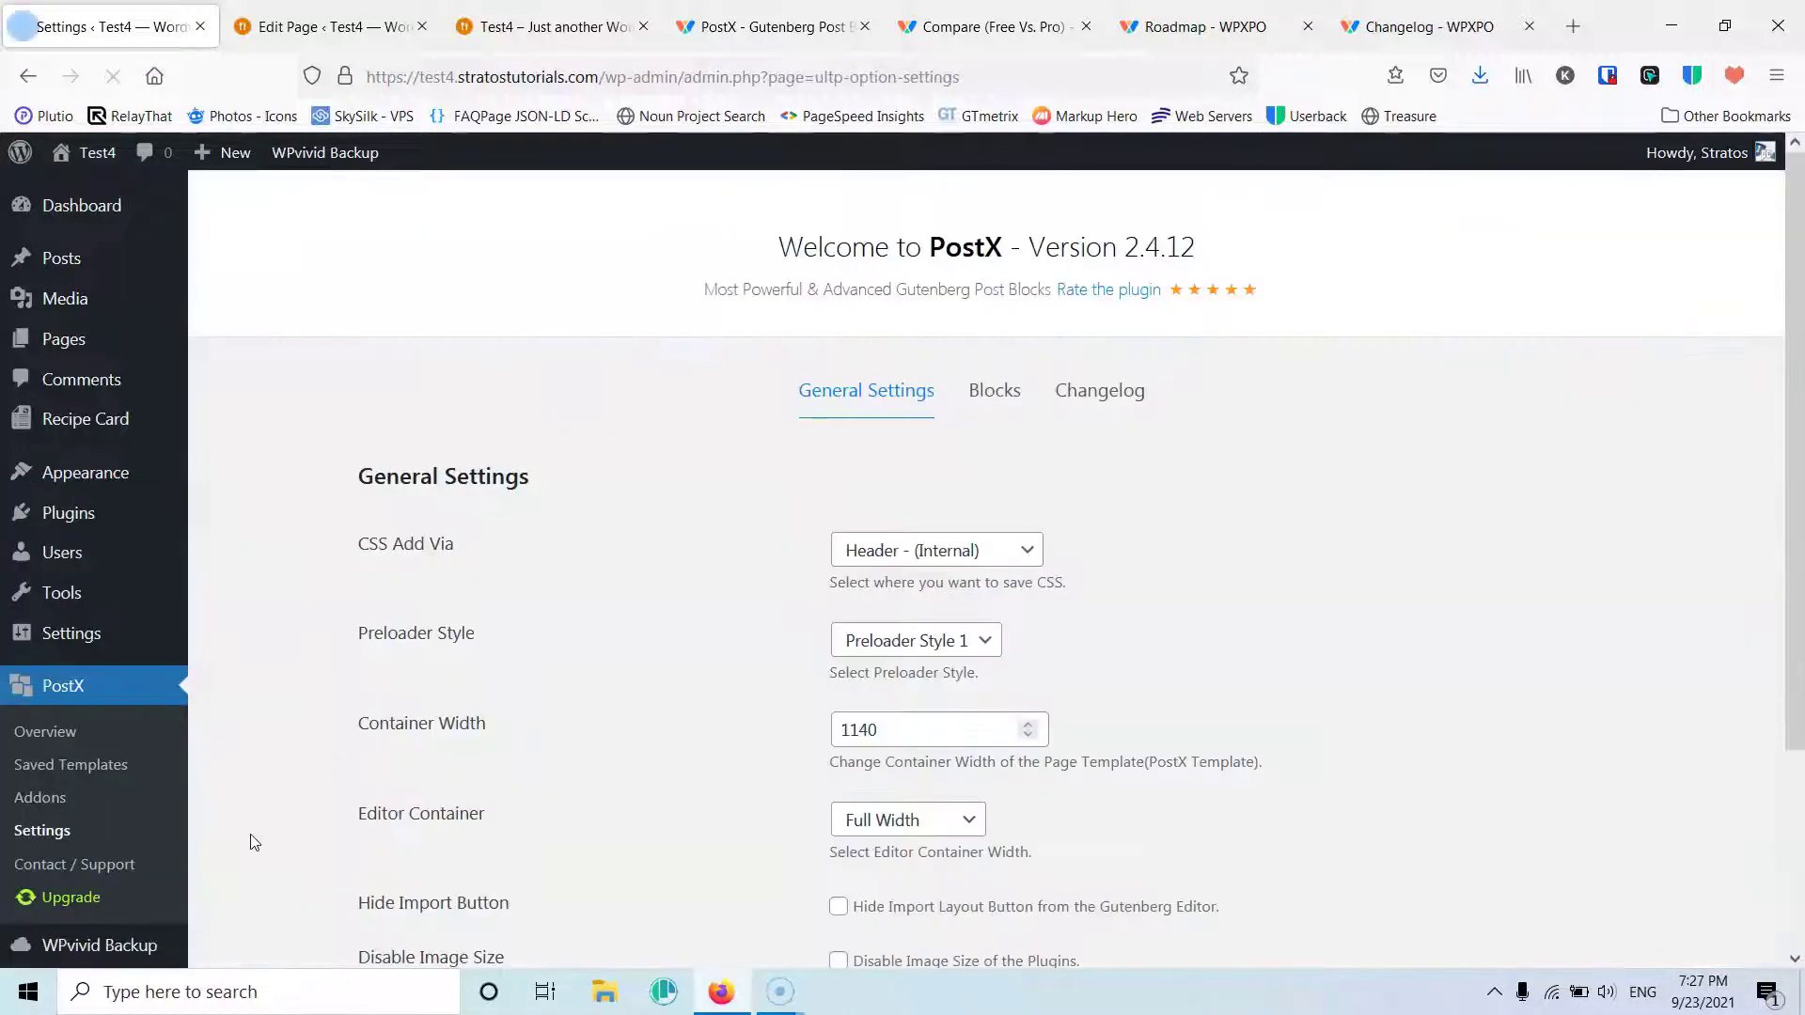
Step: Review the PostX General Settings, including the CSS Add Via choices, down to the Disable Image Size option
{"action": "scroll", "coordinate": [602, 621], "scroll_direction": "down", "scroll_amount": 1}
{"action": "scroll", "coordinate": [606, 617], "scroll_direction": "down", "scroll_amount": 2}
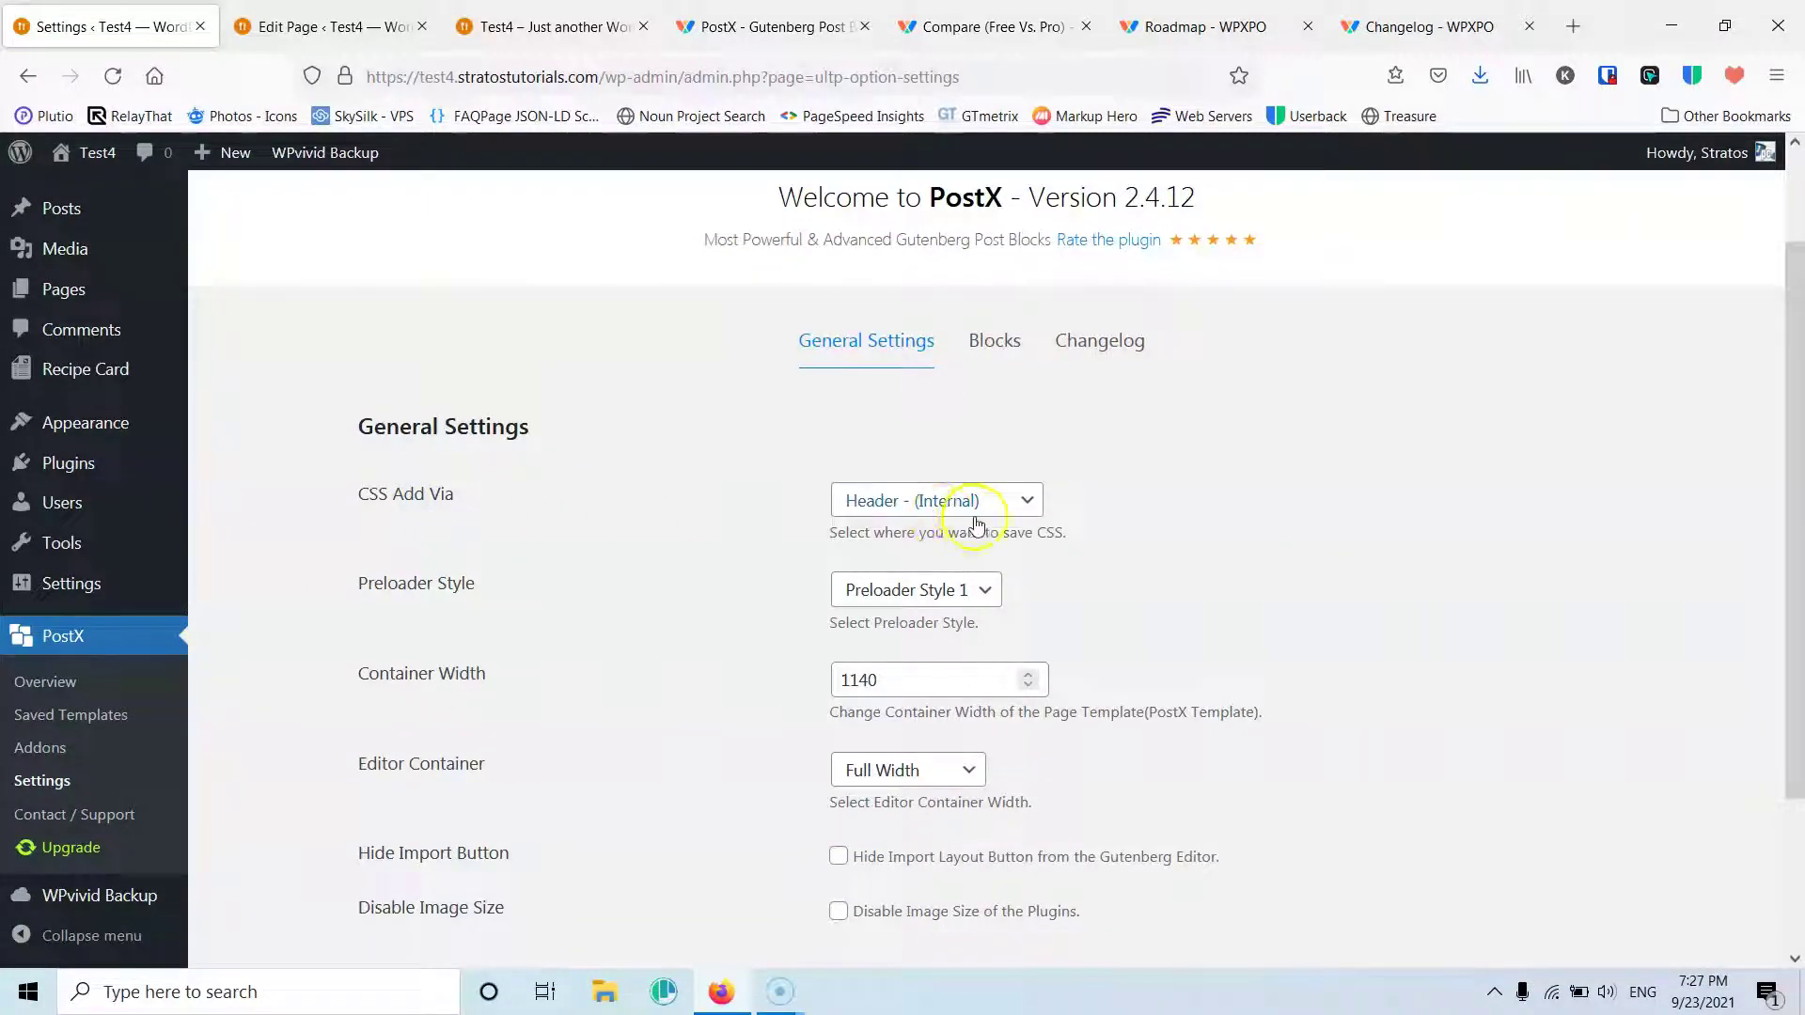
{"action": "left_click", "coordinate": [931, 501]}
{"action": "left_click", "coordinate": [846, 541]}
{"action": "scroll", "coordinate": [393, 514], "scroll_direction": "down", "scroll_amount": 3}
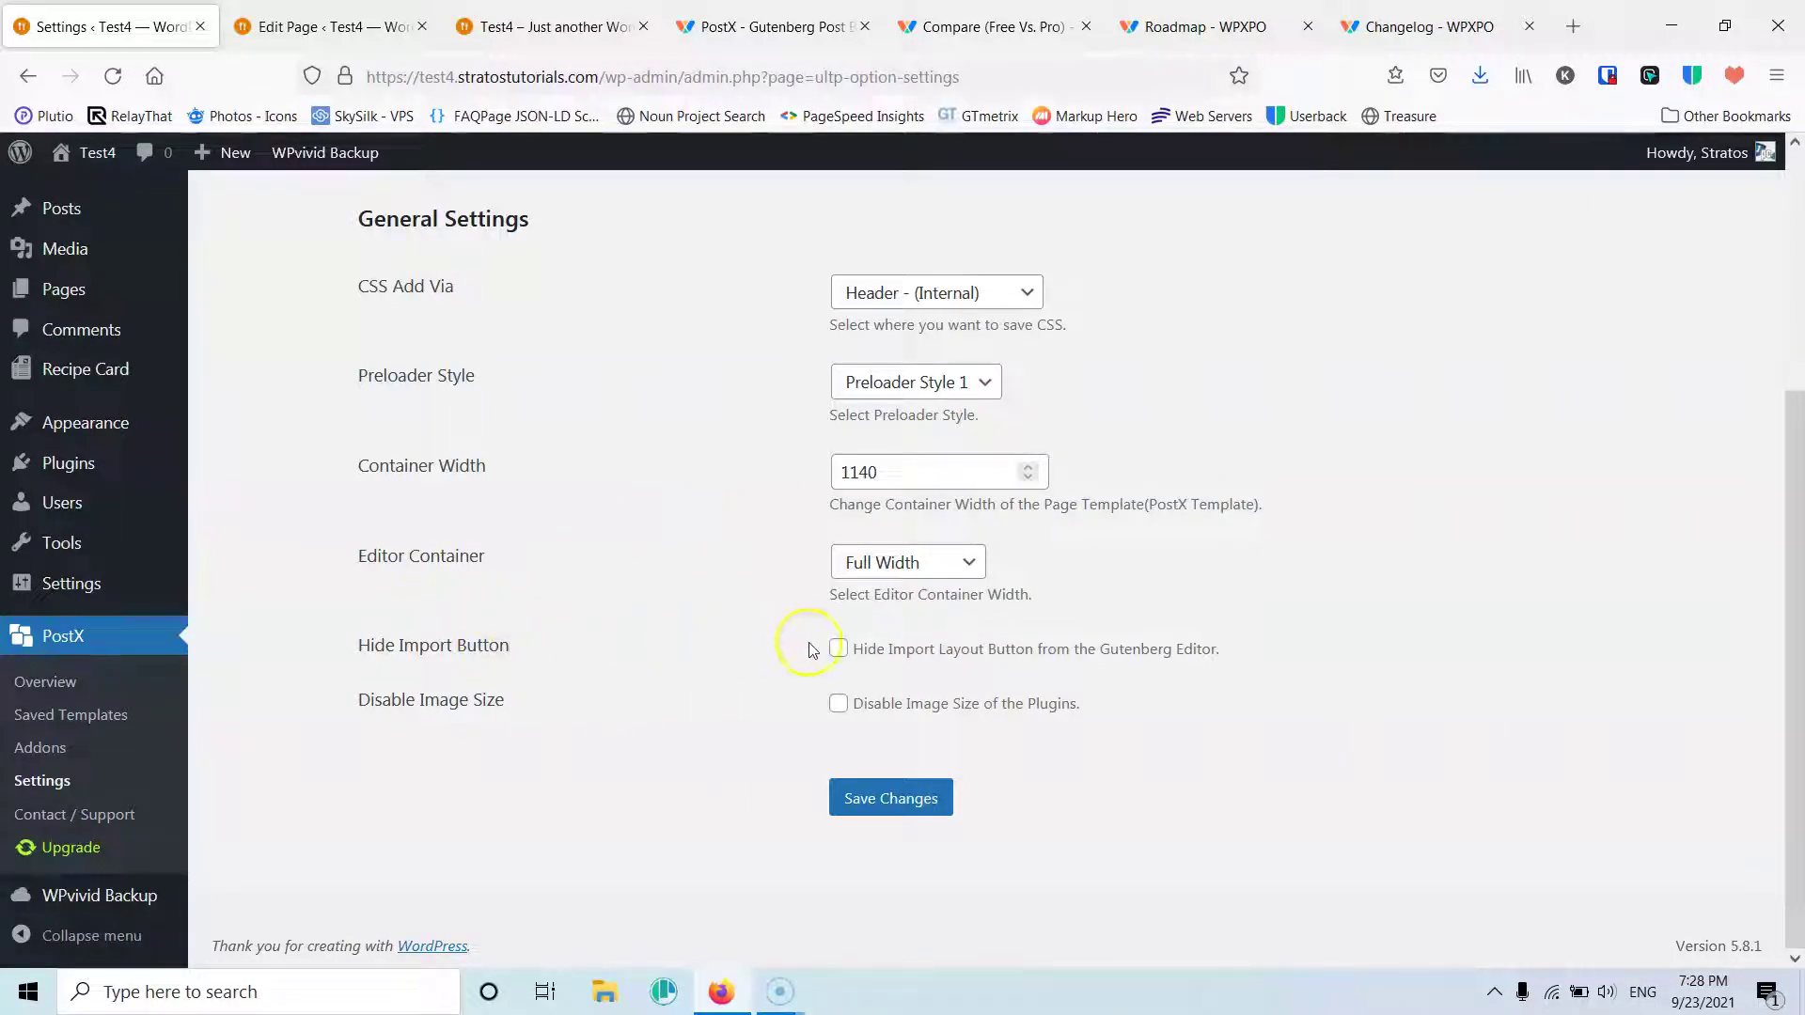
{"action": "scroll", "coordinate": [632, 659], "scroll_direction": "up", "scroll_amount": 3}
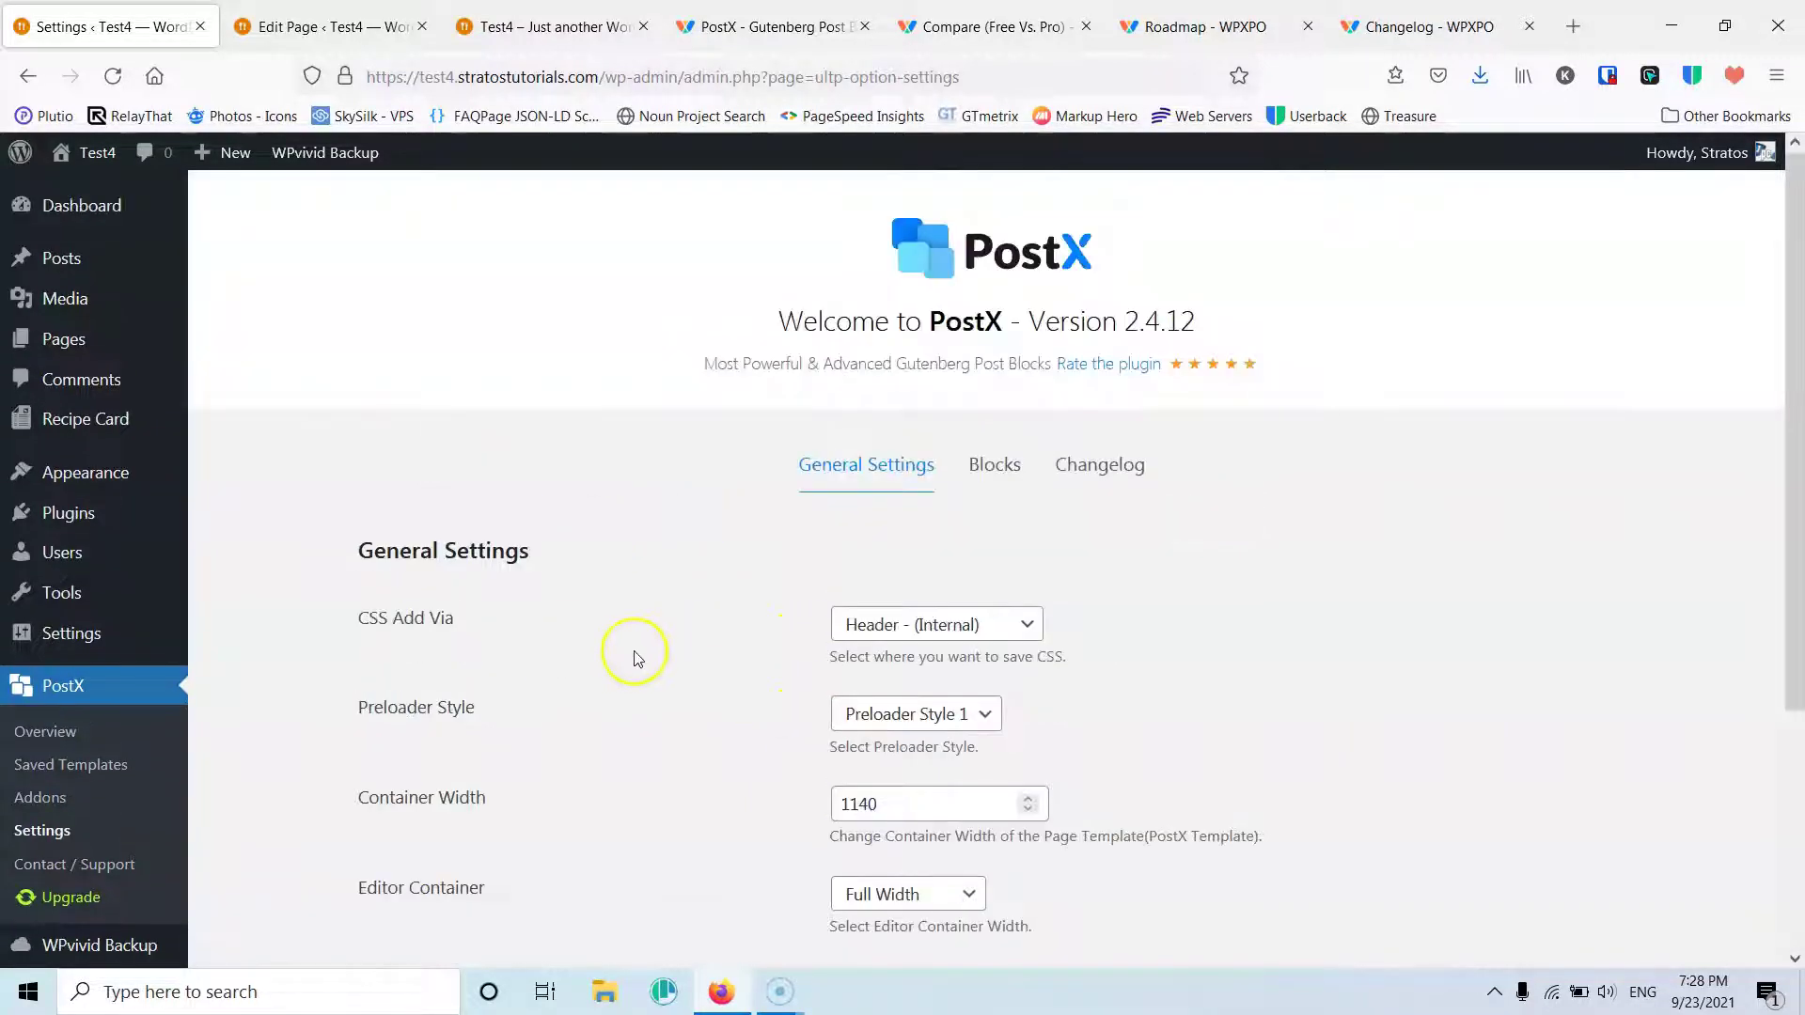
Step: Open the PostX Blocks settings and review the enable/disable list from Post Grid #1 to the Wrapper block
{"action": "left_click", "coordinate": [998, 481]}
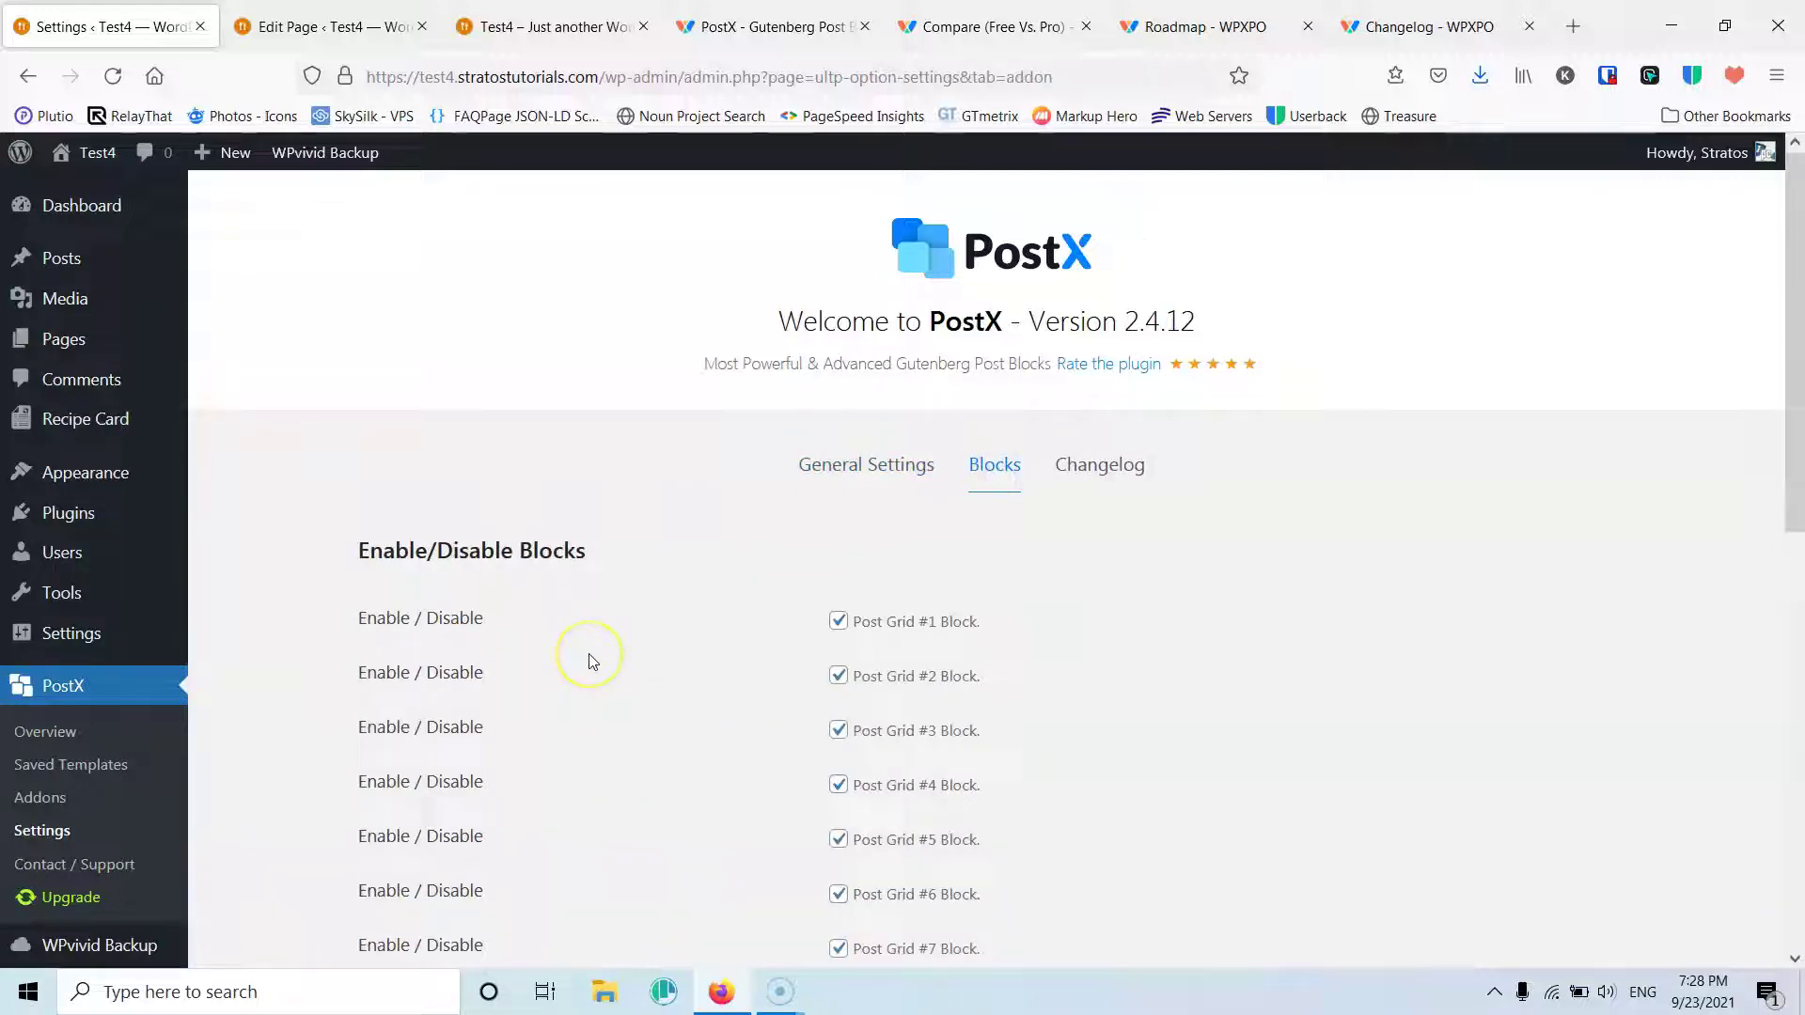
{"action": "scroll", "coordinate": [592, 661], "scroll_direction": "down", "scroll_amount": 6}
{"action": "scroll", "coordinate": [589, 658], "scroll_direction": "up", "scroll_amount": 6}
{"action": "scroll", "coordinate": [758, 693], "scroll_direction": "down", "scroll_amount": 6}
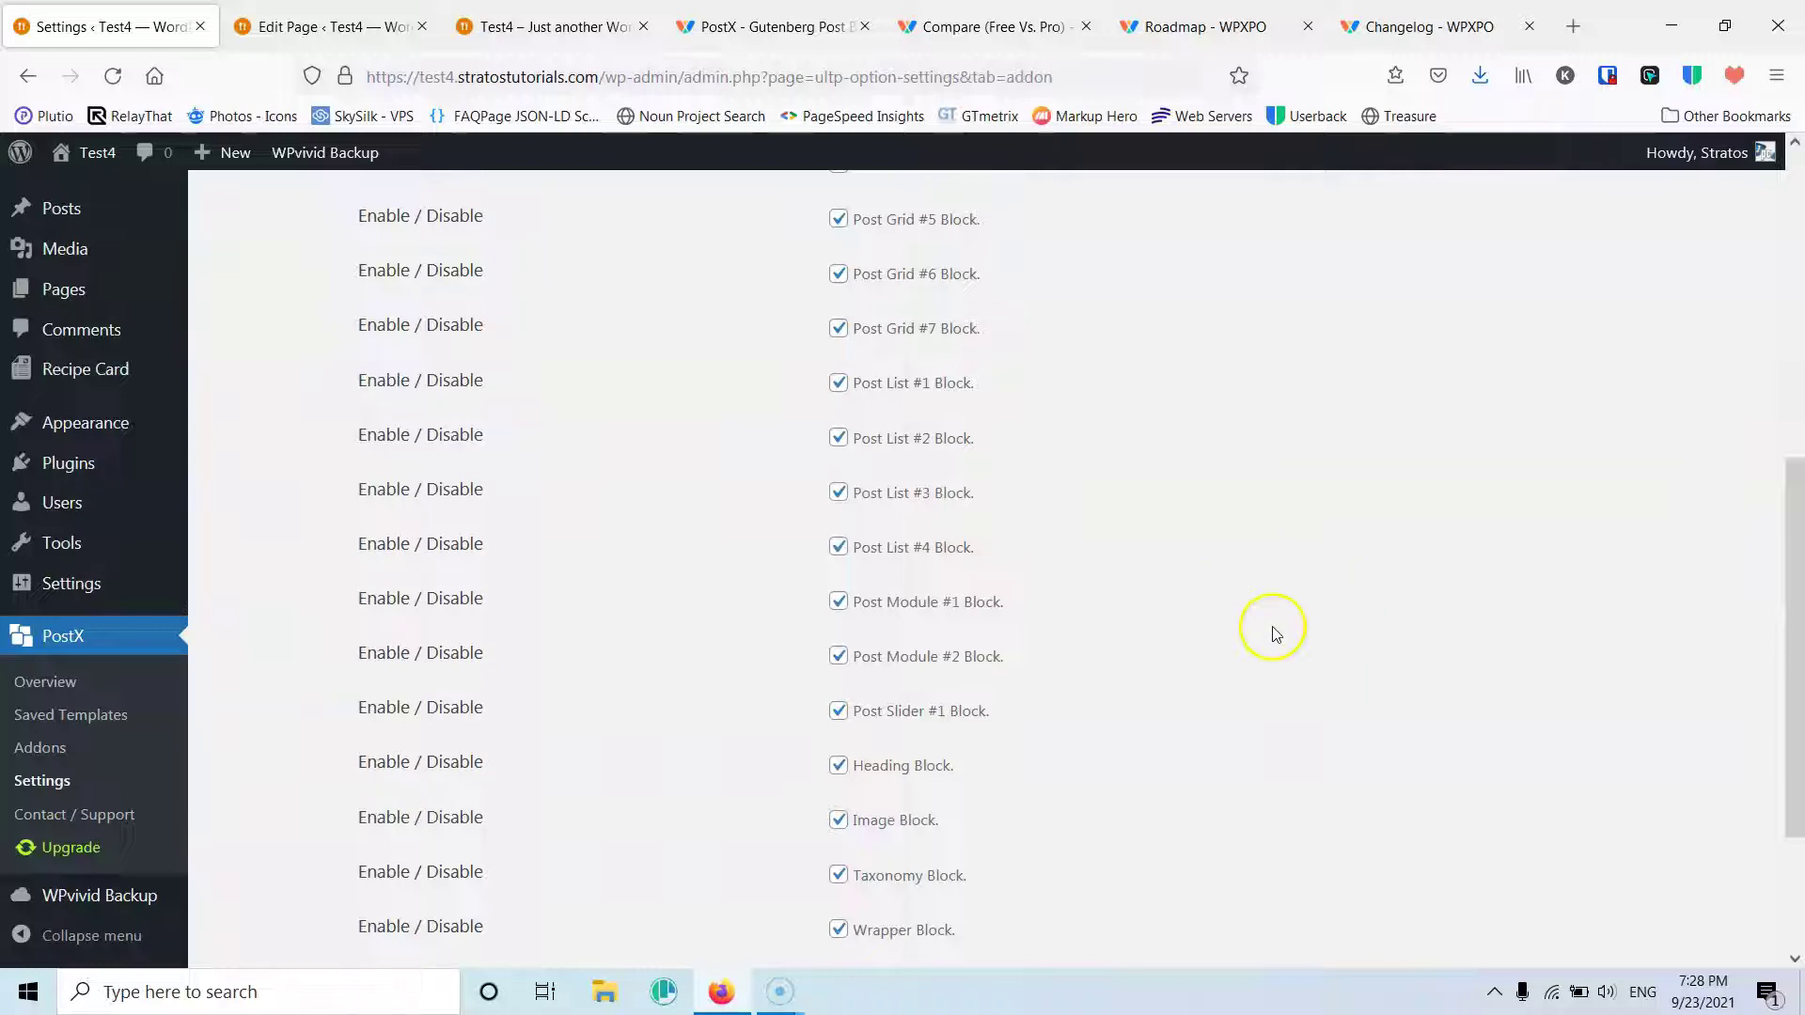
{"action": "scroll", "coordinate": [1241, 649], "scroll_direction": "down", "scroll_amount": 2}
{"action": "scroll", "coordinate": [1147, 658], "scroll_direction": "up", "scroll_amount": 6}
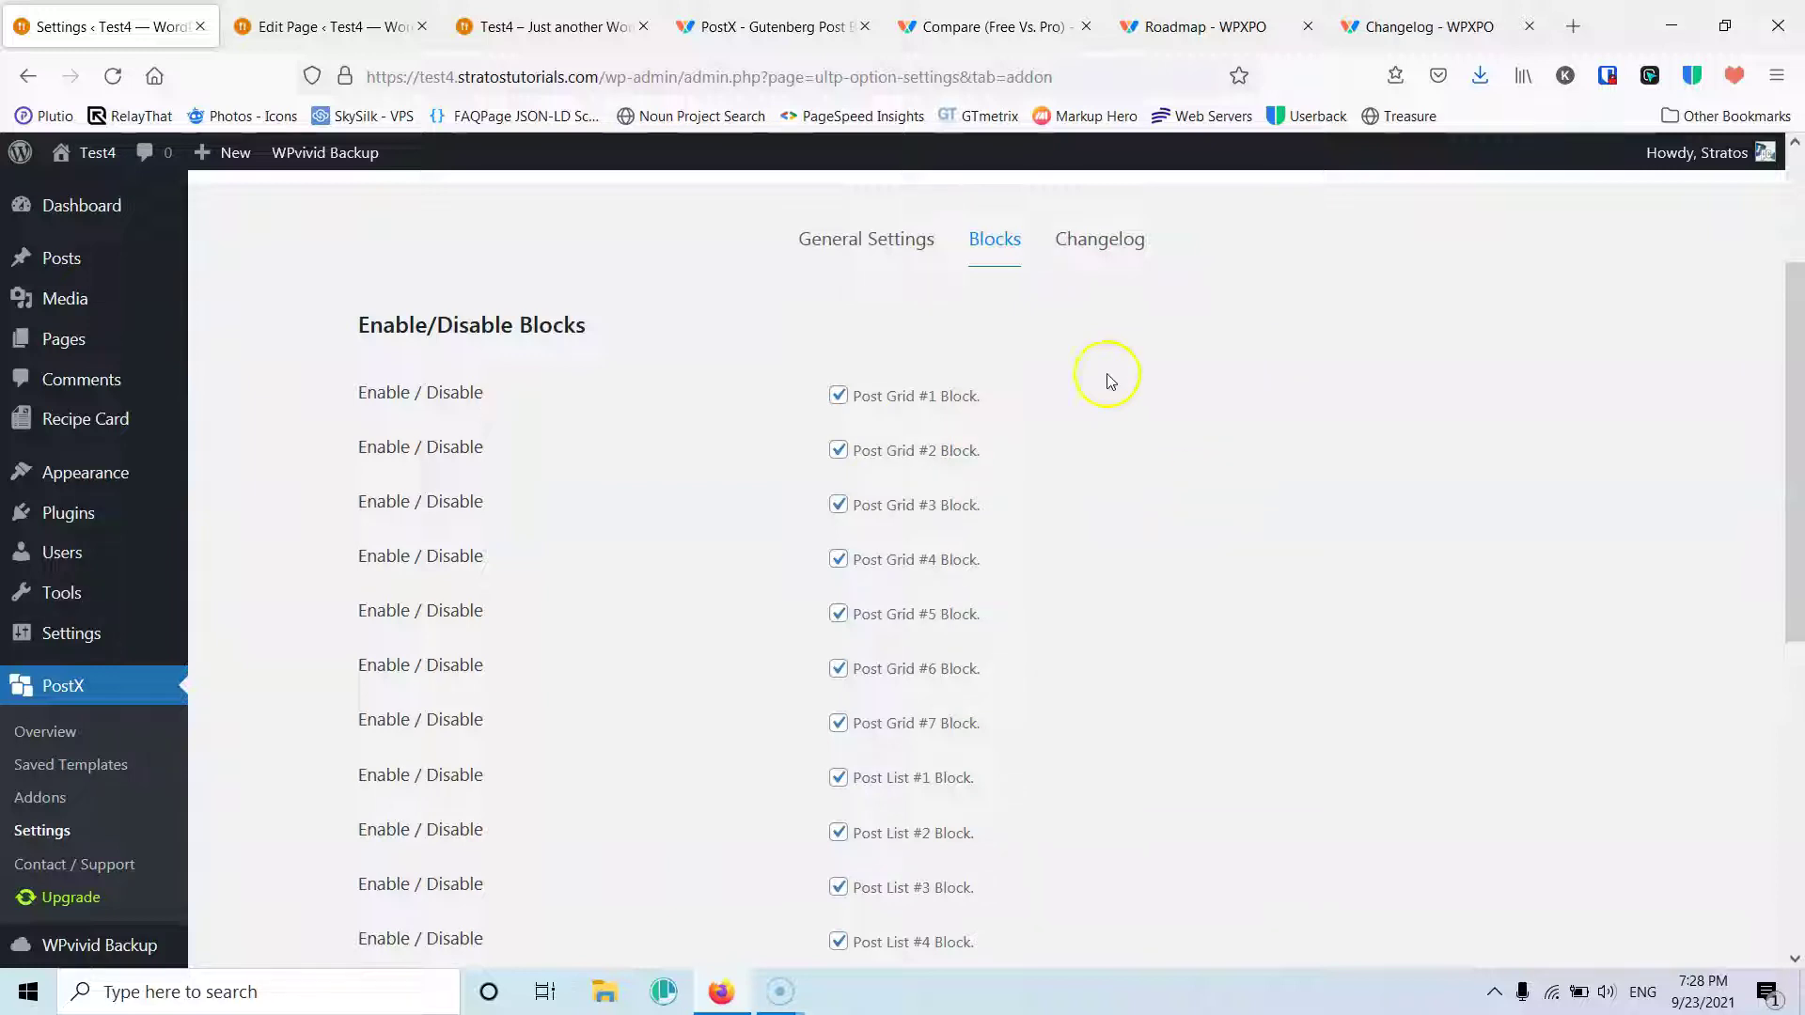
{"action": "scroll", "coordinate": [970, 653], "scroll_direction": "down", "scroll_amount": 3}
{"action": "scroll", "coordinate": [1116, 624], "scroll_direction": "down", "scroll_amount": 5}
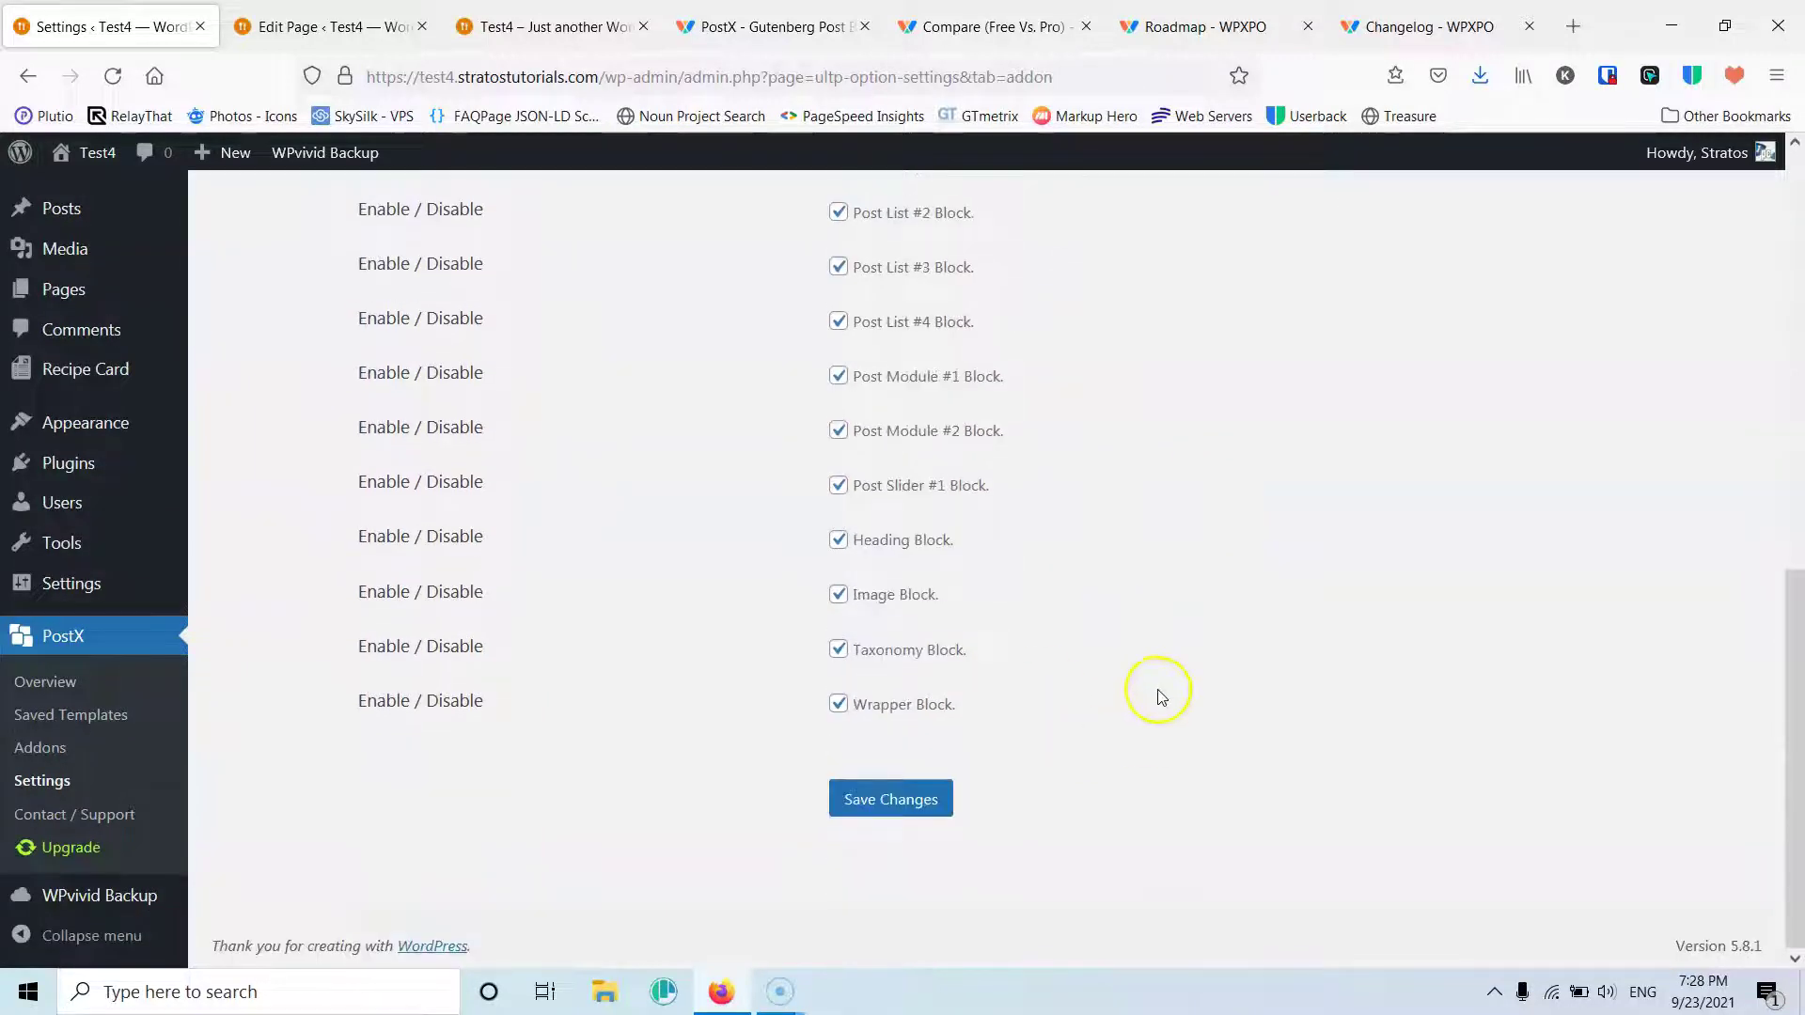
{"action": "scroll", "coordinate": [1123, 668], "scroll_direction": "up", "scroll_amount": 6}
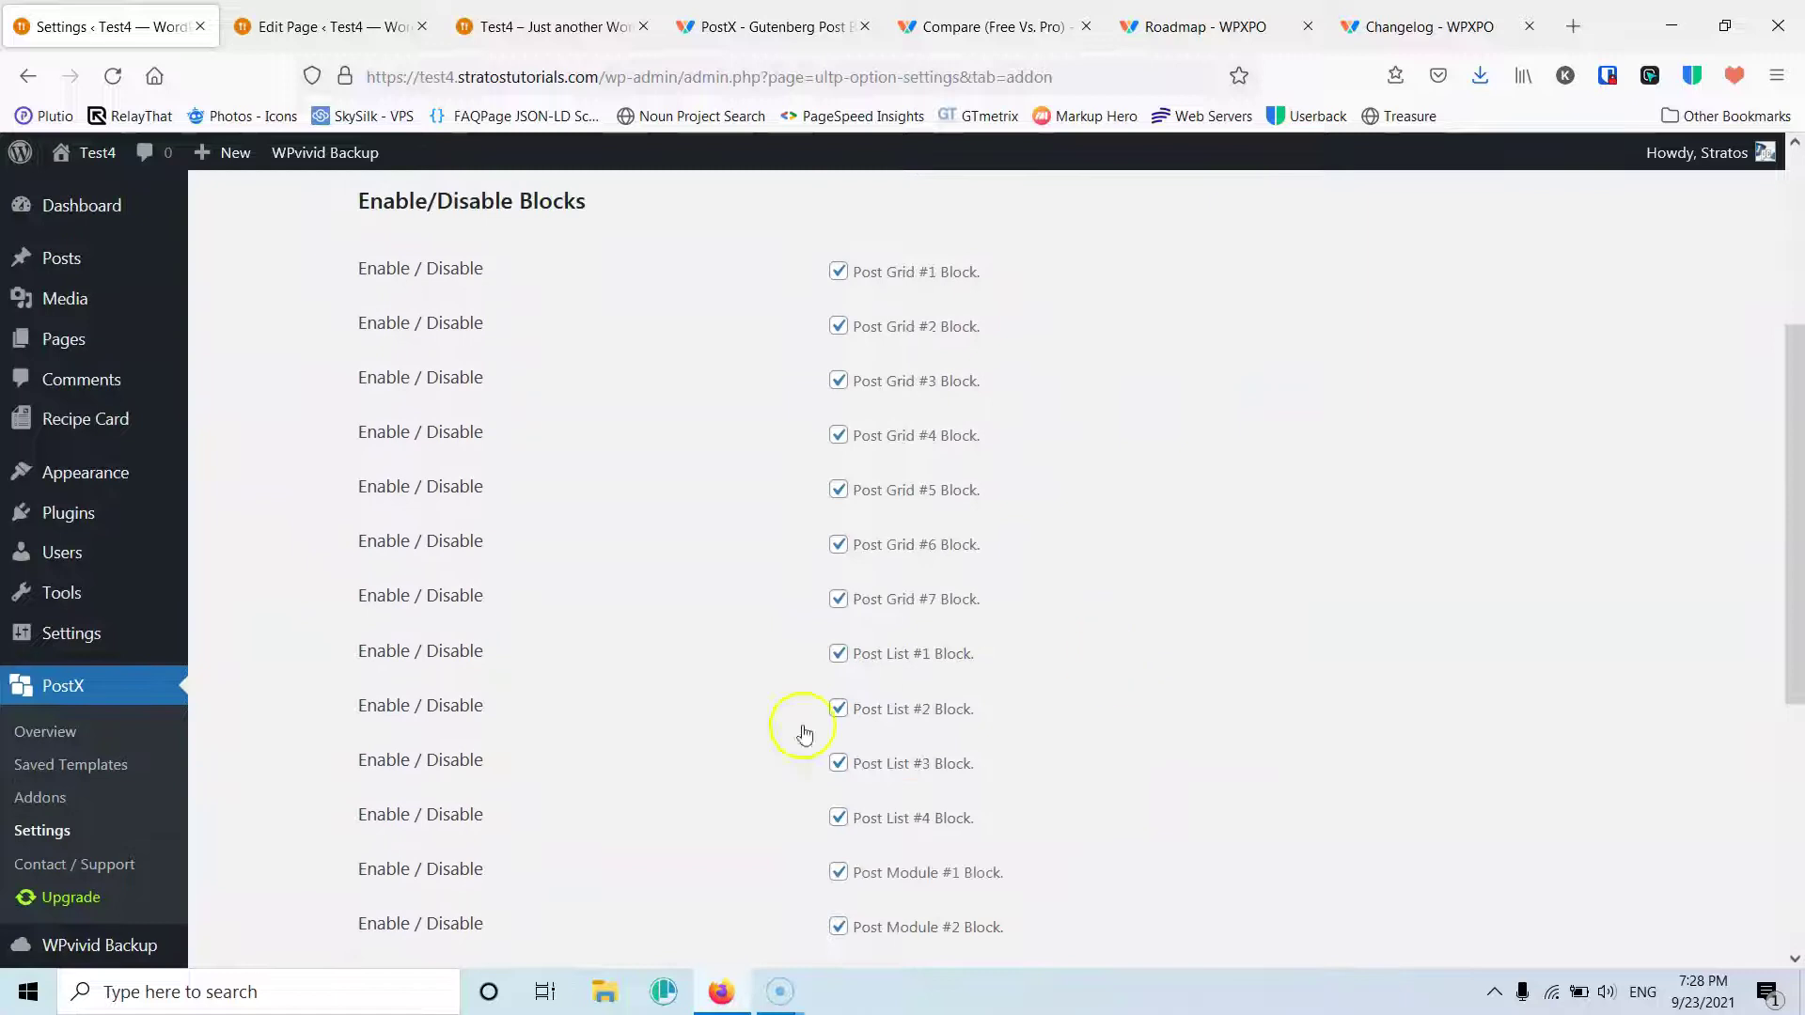
Step: Open the PostX Addons page and look through all addons down to Saved Templates
{"action": "left_click", "coordinate": [40, 801]}
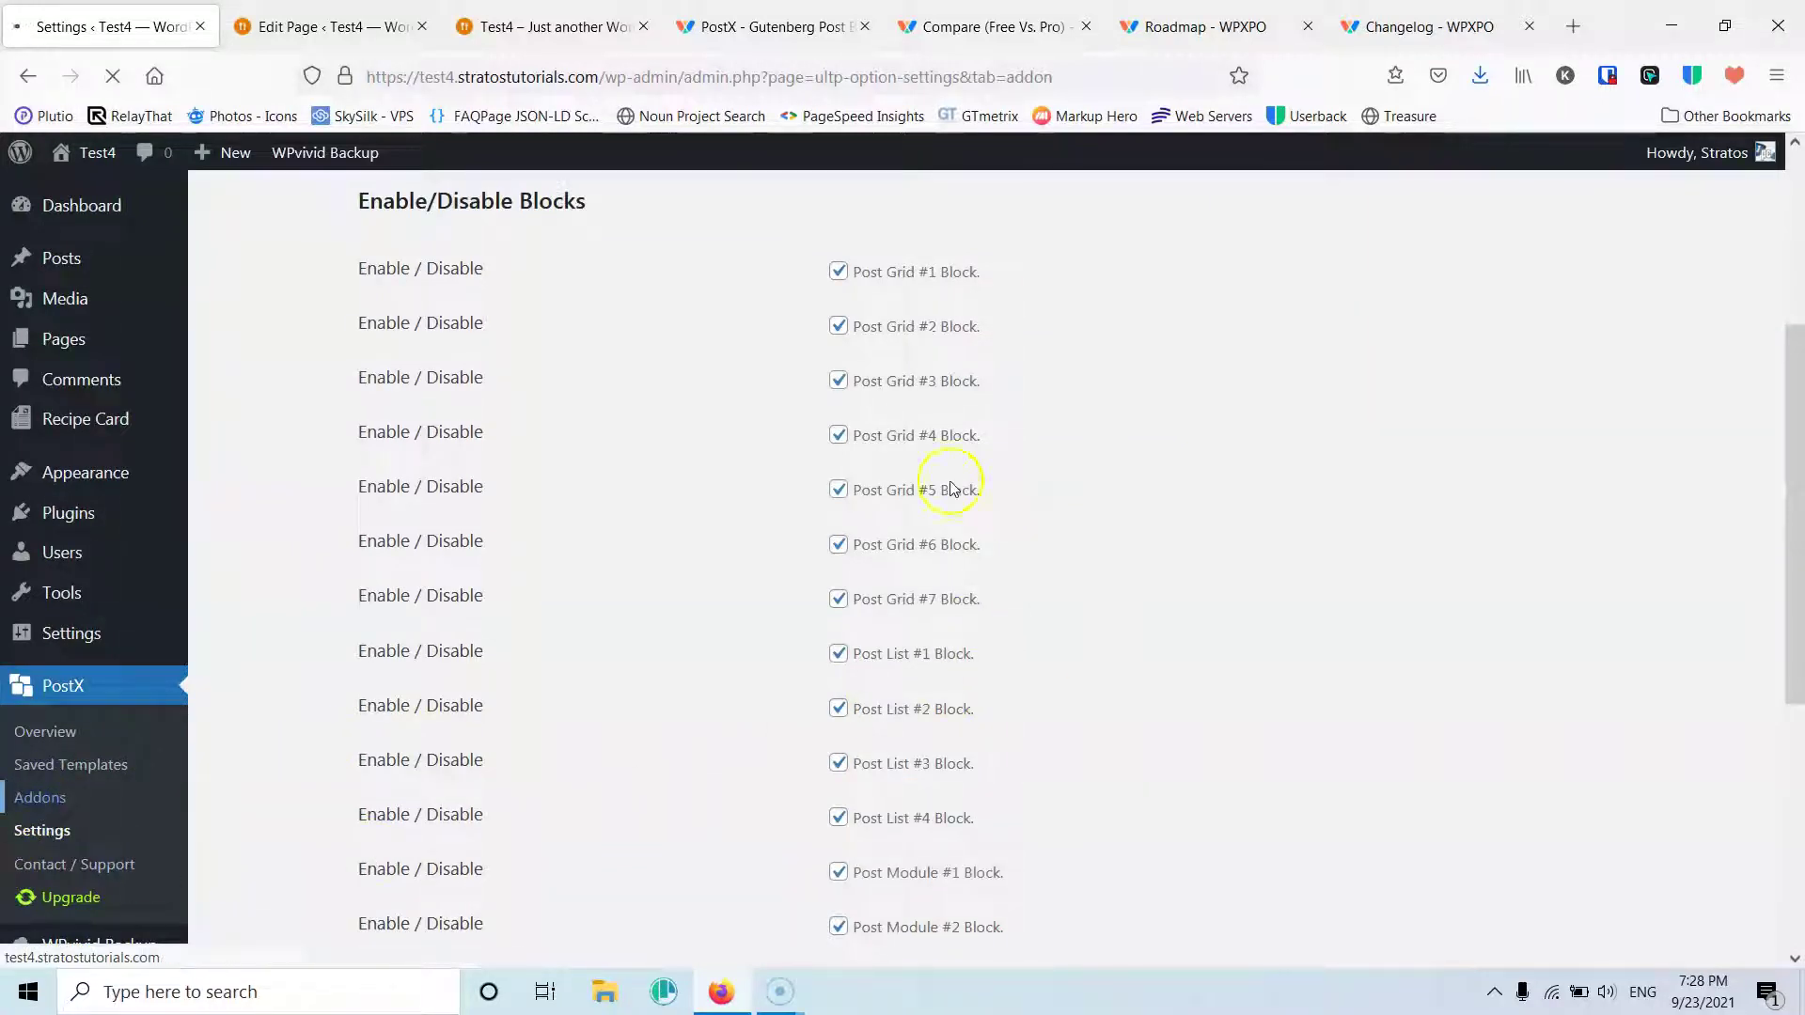
{"action": "scroll", "coordinate": [945, 409], "scroll_direction": "down", "scroll_amount": 3}
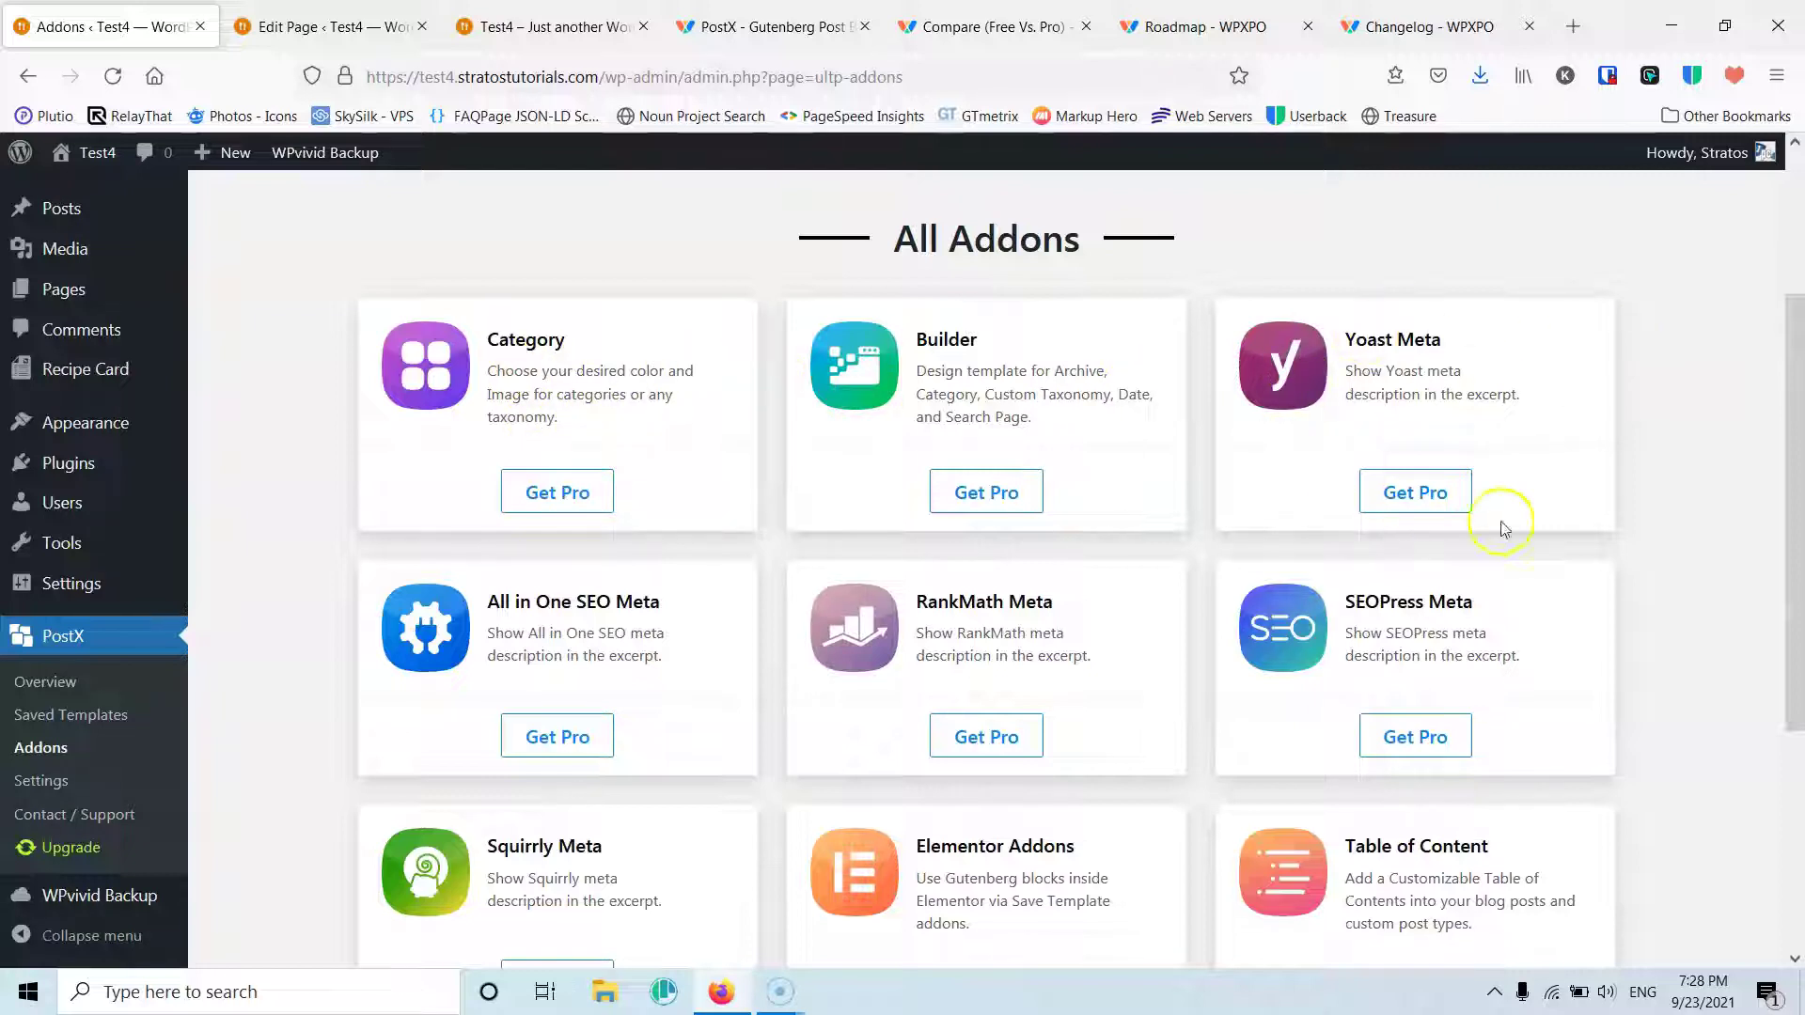
{"action": "scroll", "coordinate": [748, 517], "scroll_direction": "down", "scroll_amount": 4}
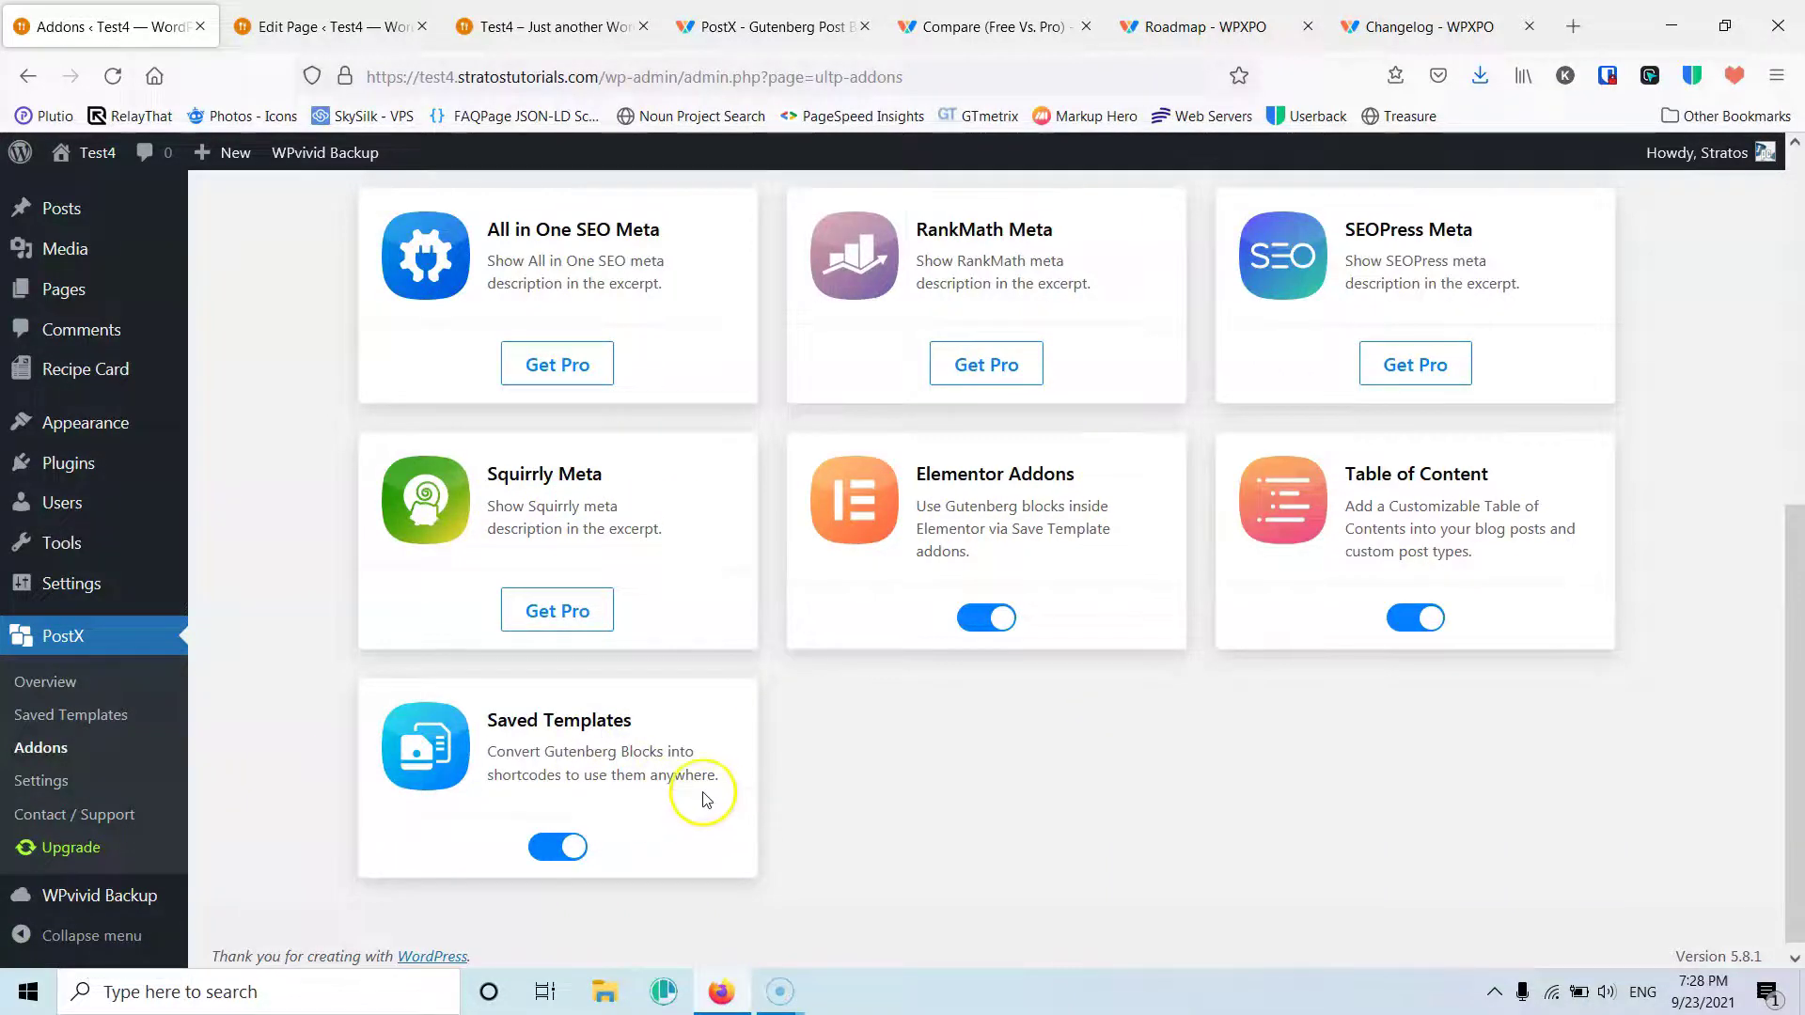
Step: Open the PostX Overview page and go through its feature presentation down to the filter and pagination sections
{"action": "left_click", "coordinate": [46, 683]}
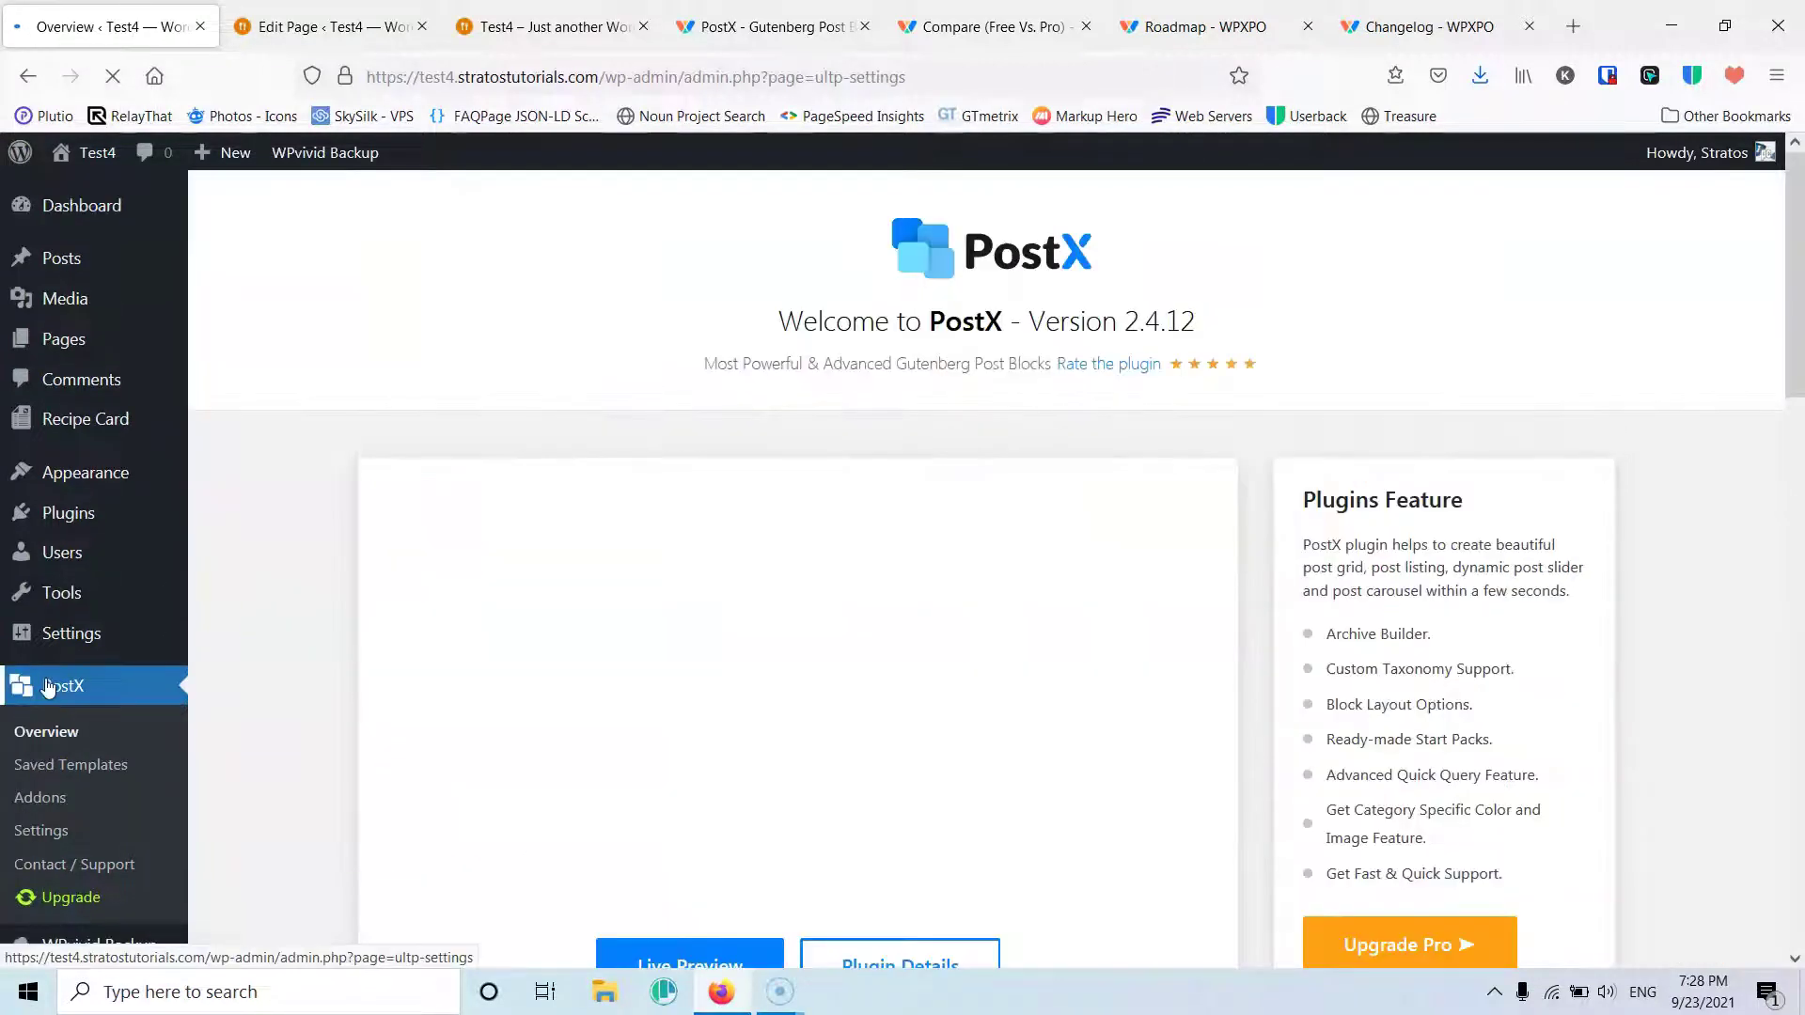
{"action": "scroll", "coordinate": [1012, 538], "scroll_direction": "down", "scroll_amount": 5}
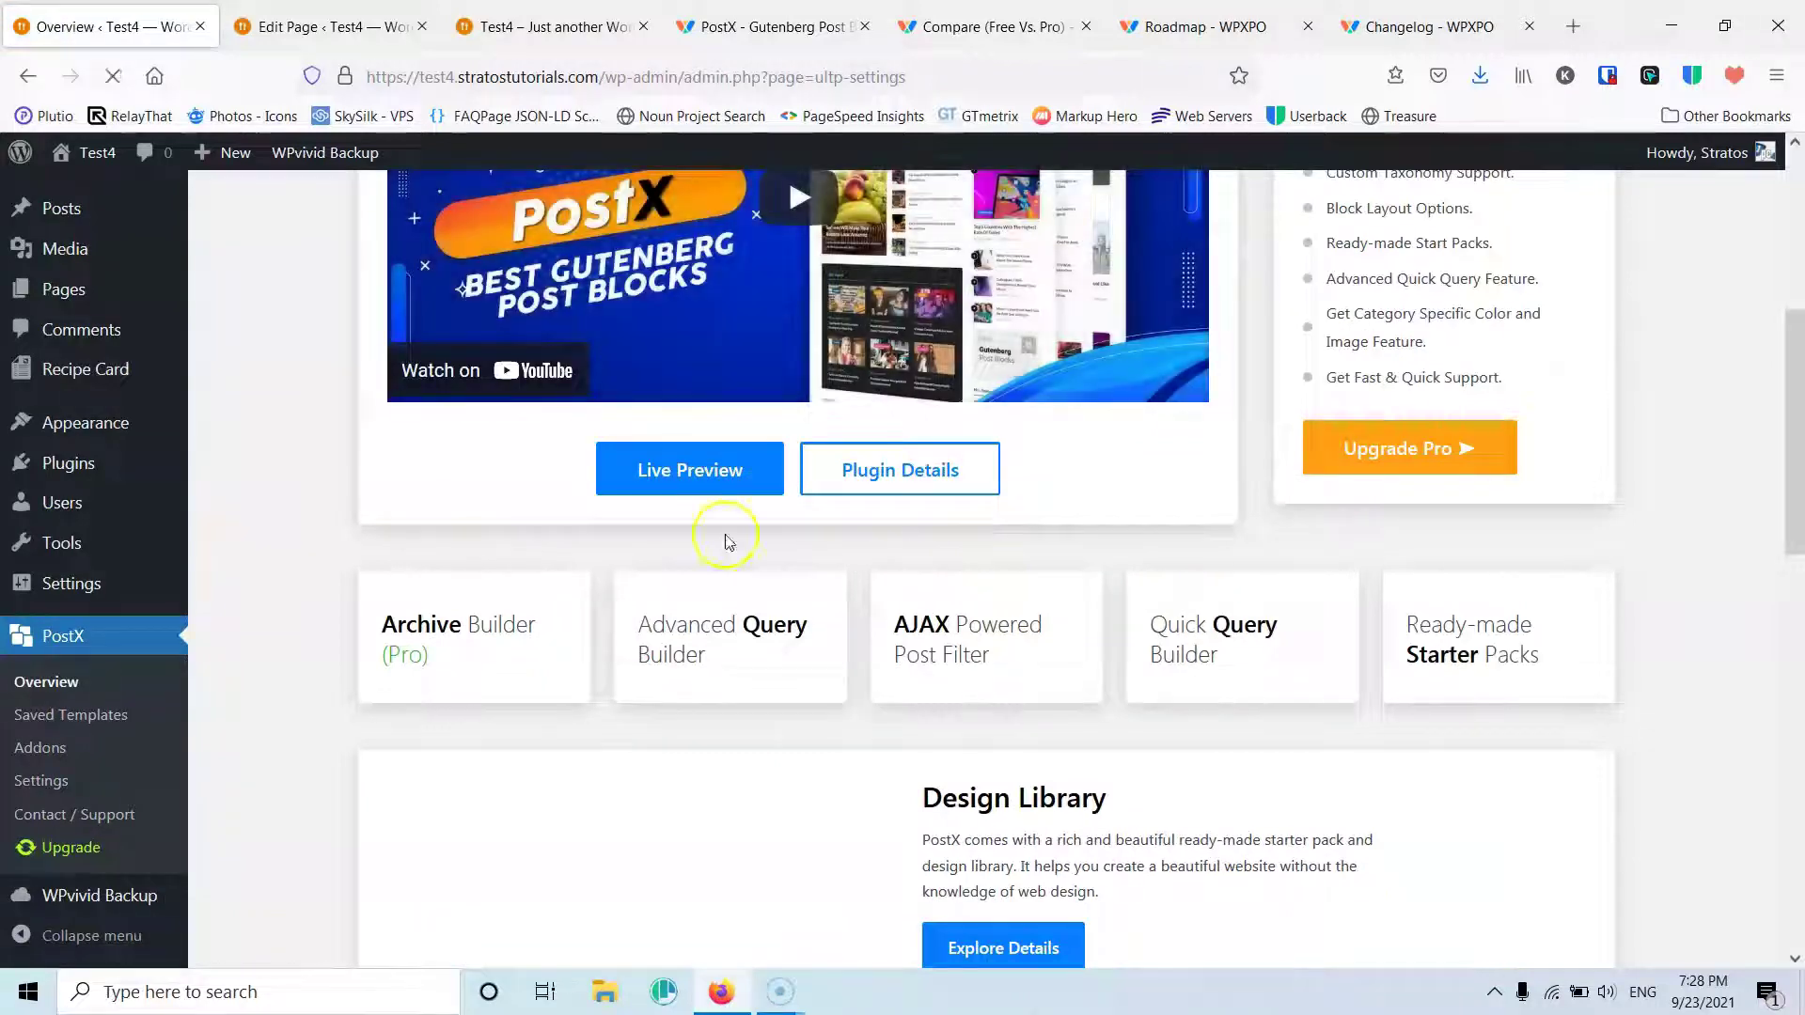
{"action": "scroll", "coordinate": [906, 722], "scroll_direction": "down", "scroll_amount": 4}
{"action": "scroll", "coordinate": [905, 722], "scroll_direction": "down", "scroll_amount": 10}
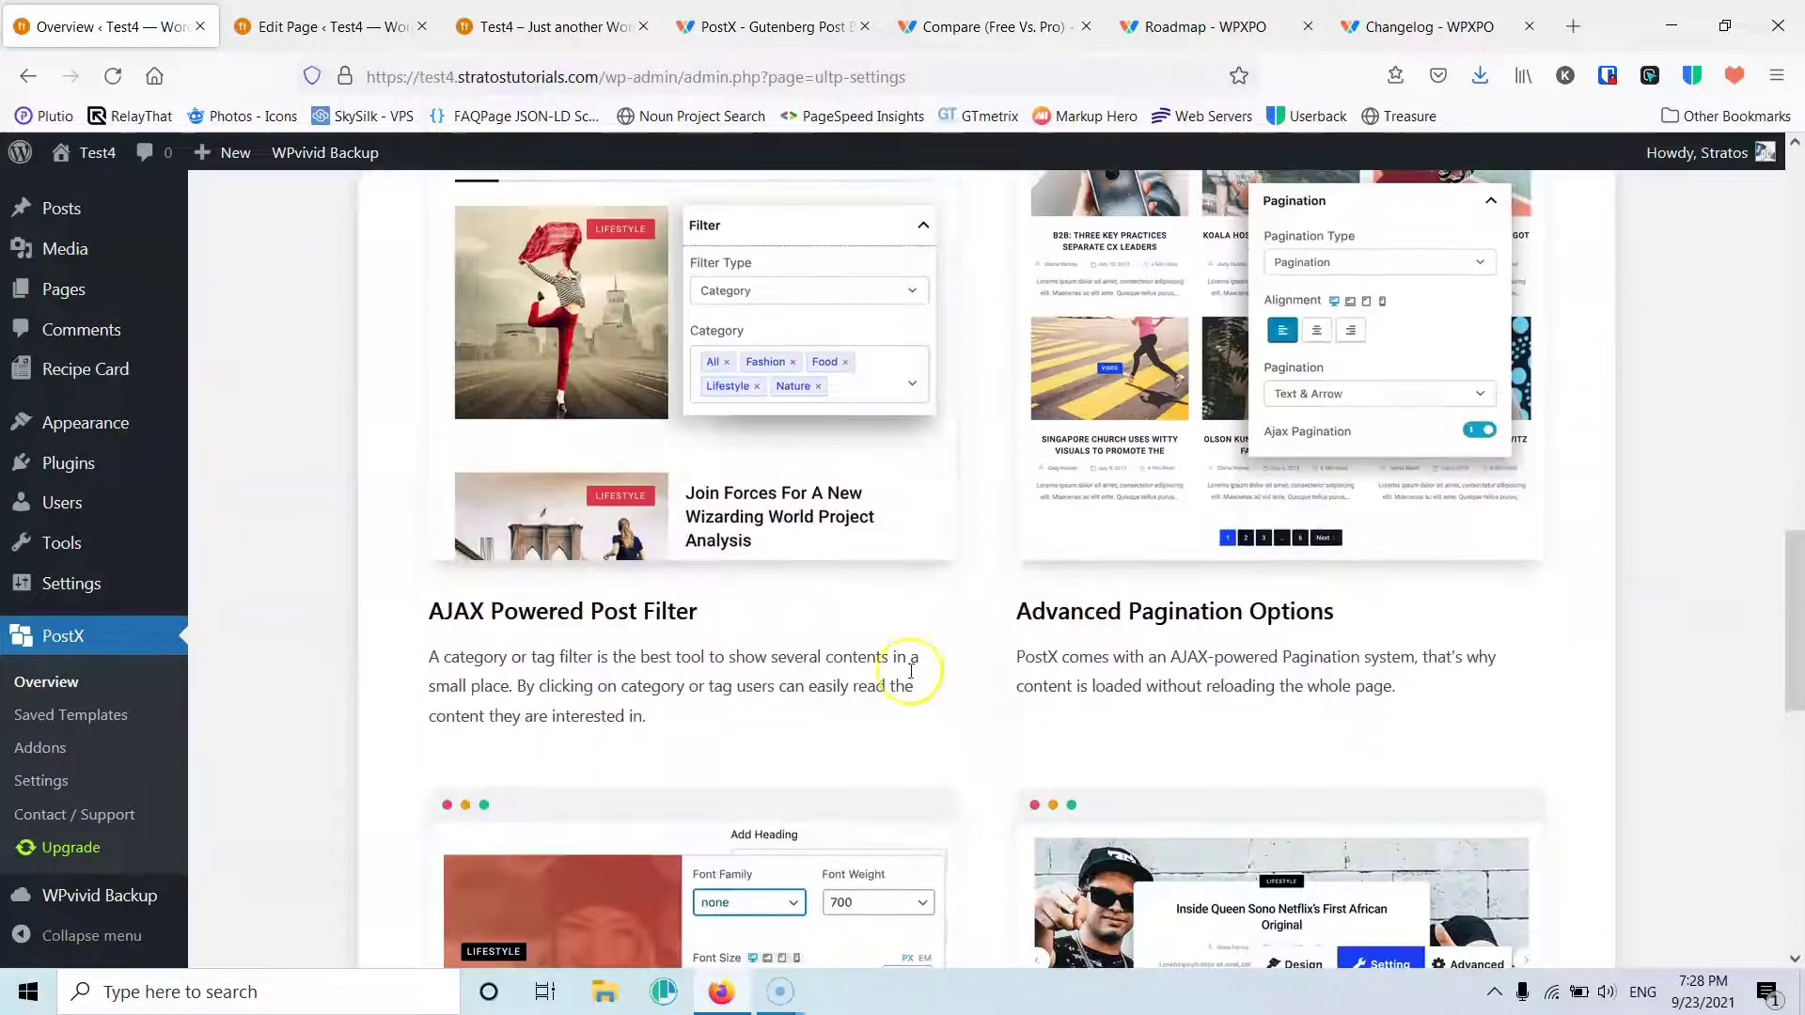
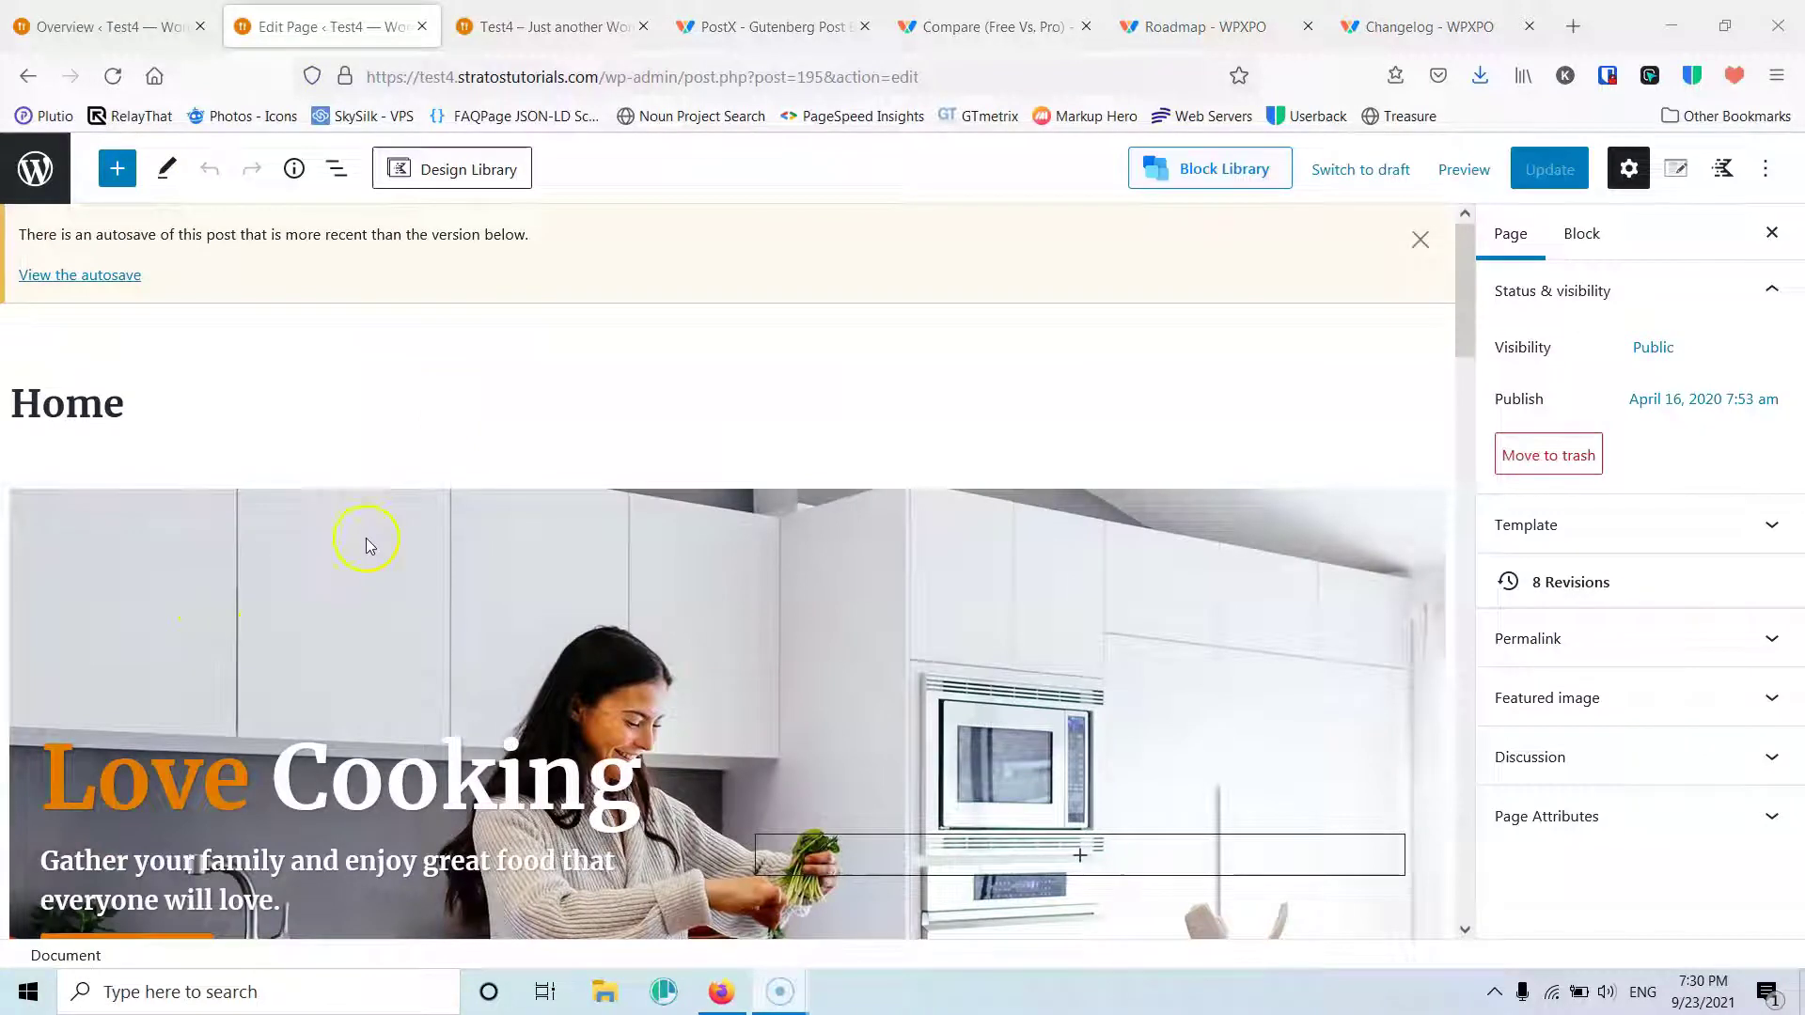
Step: Add a Row Layout block with a single column between the Home title and the hero image
{"action": "left_click", "coordinate": [114, 172]}
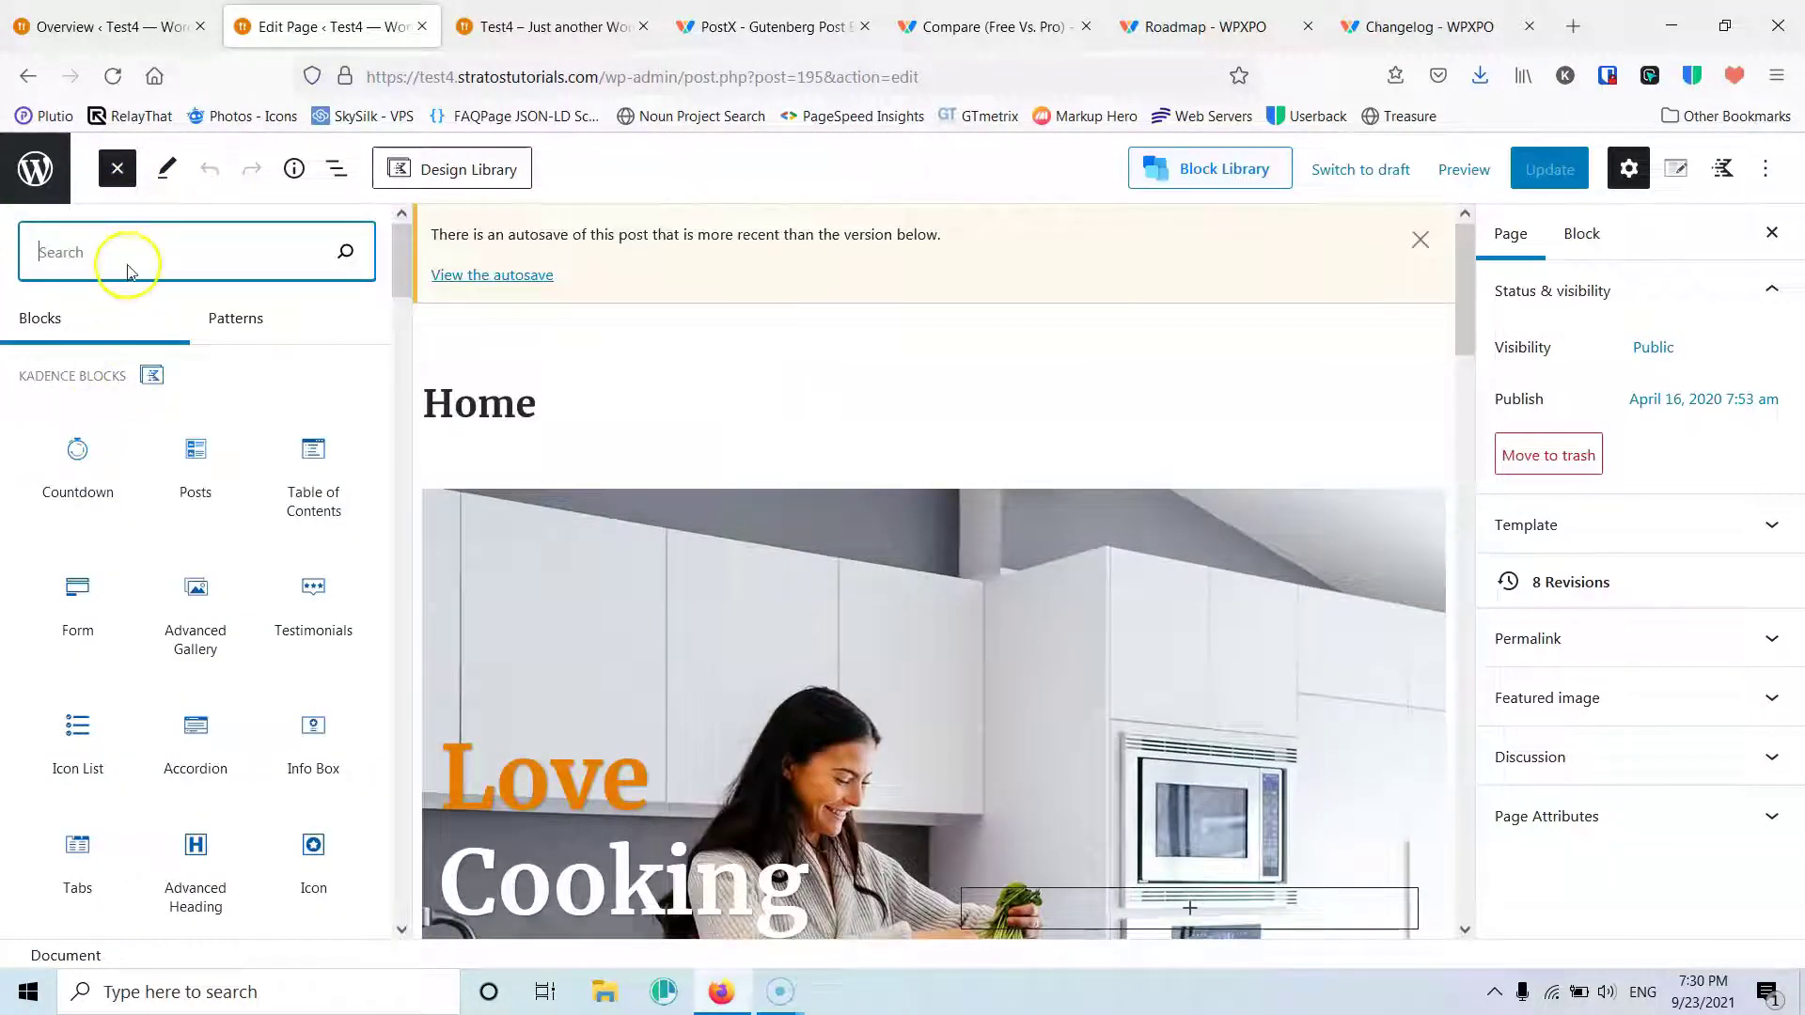
{"action": "type", "text": "row"}
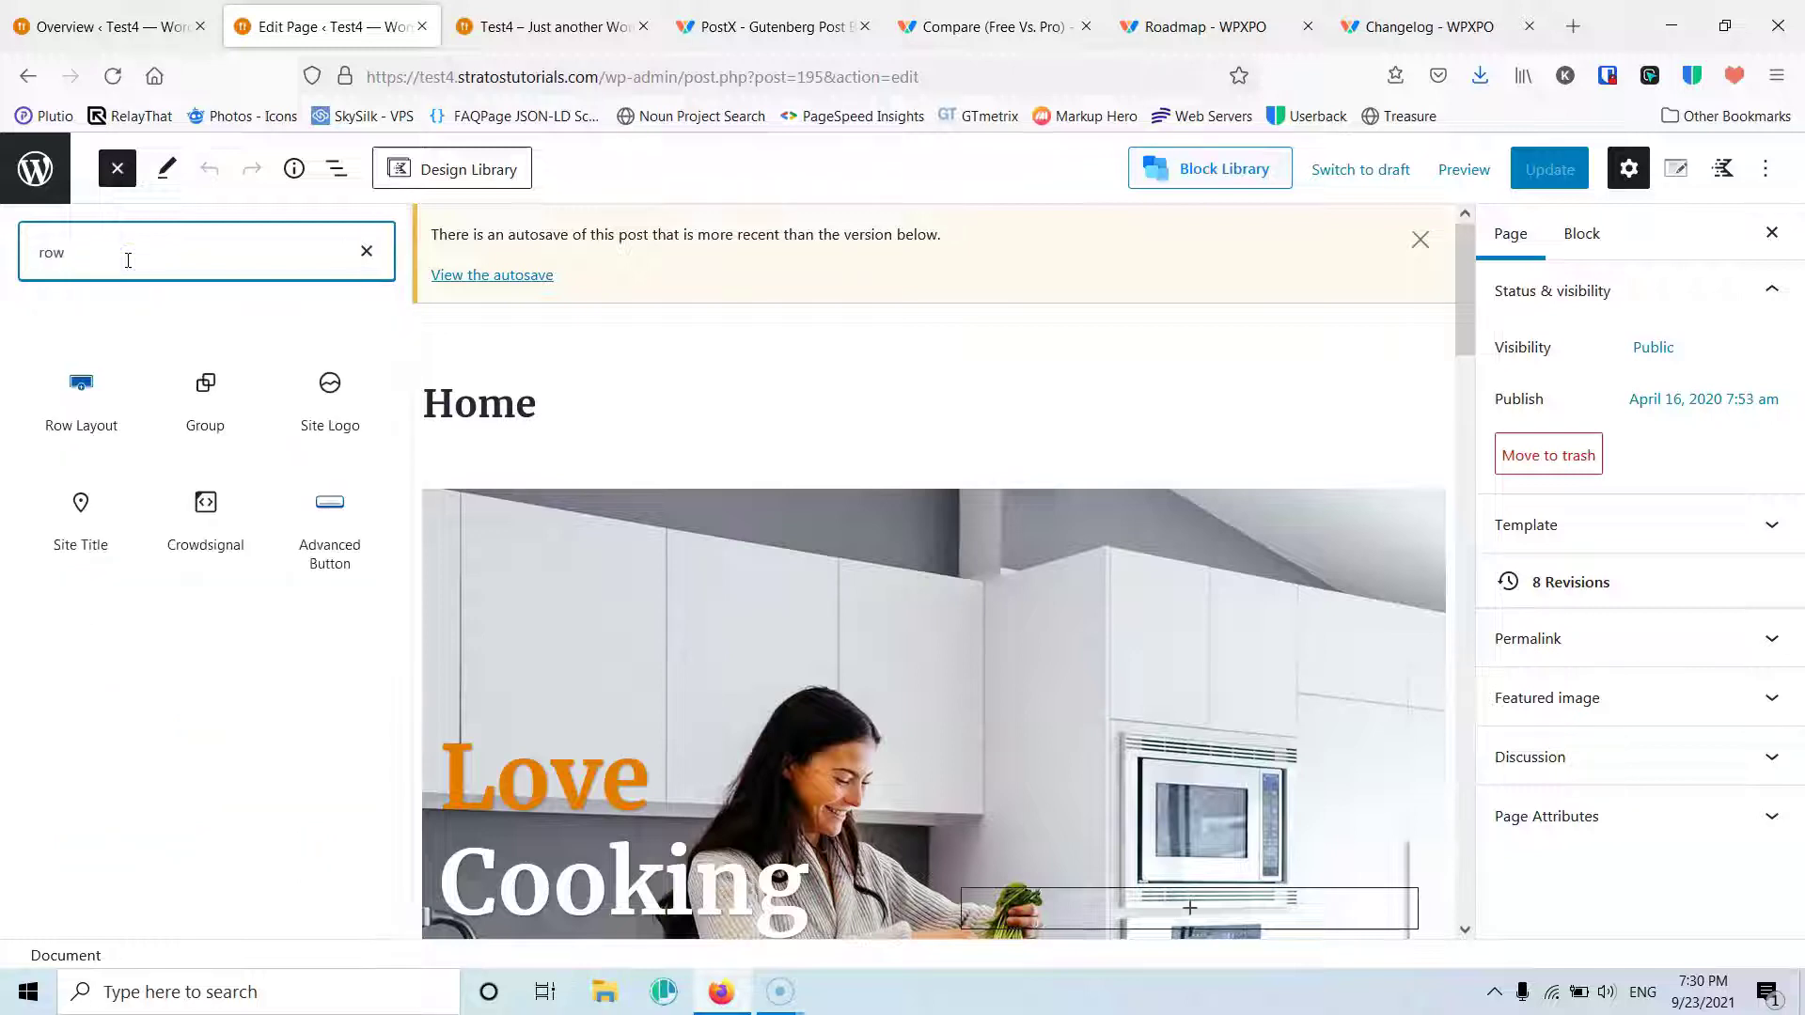
{"action": "left_click_drag", "start_coordinate": [81, 395], "coordinate": [900, 493]}
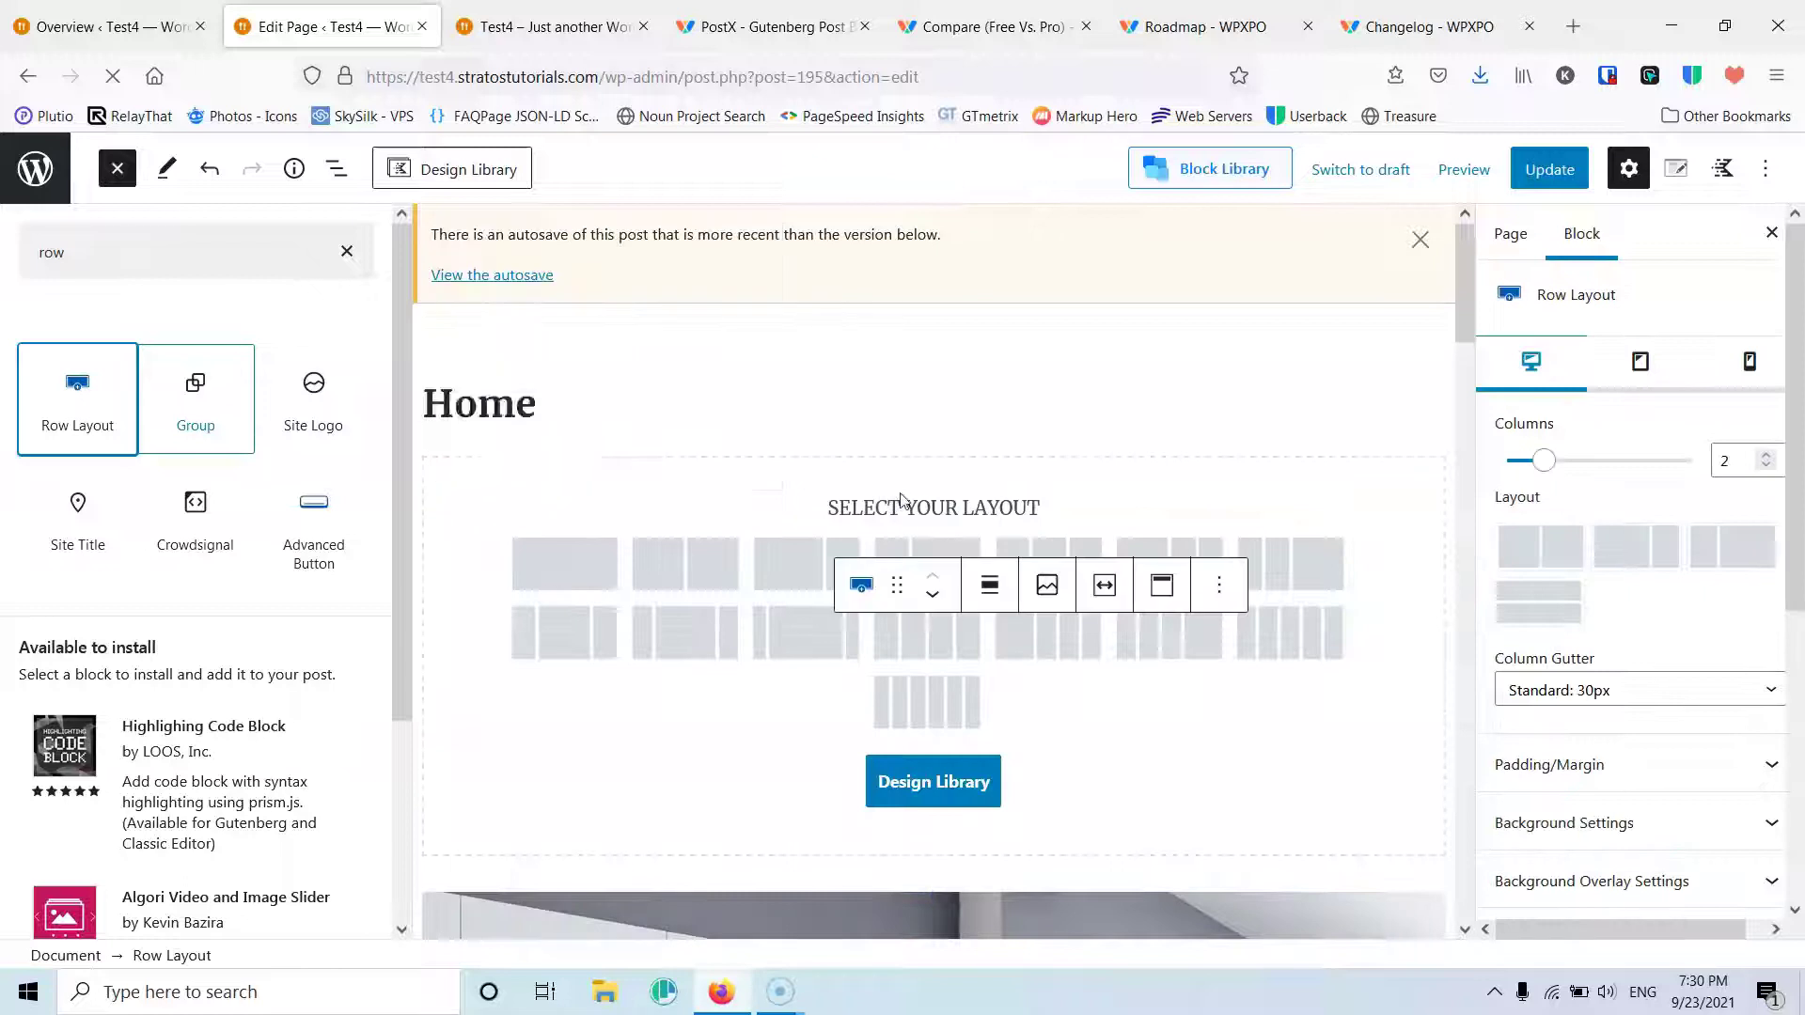
{"action": "left_click", "coordinate": [567, 548]}
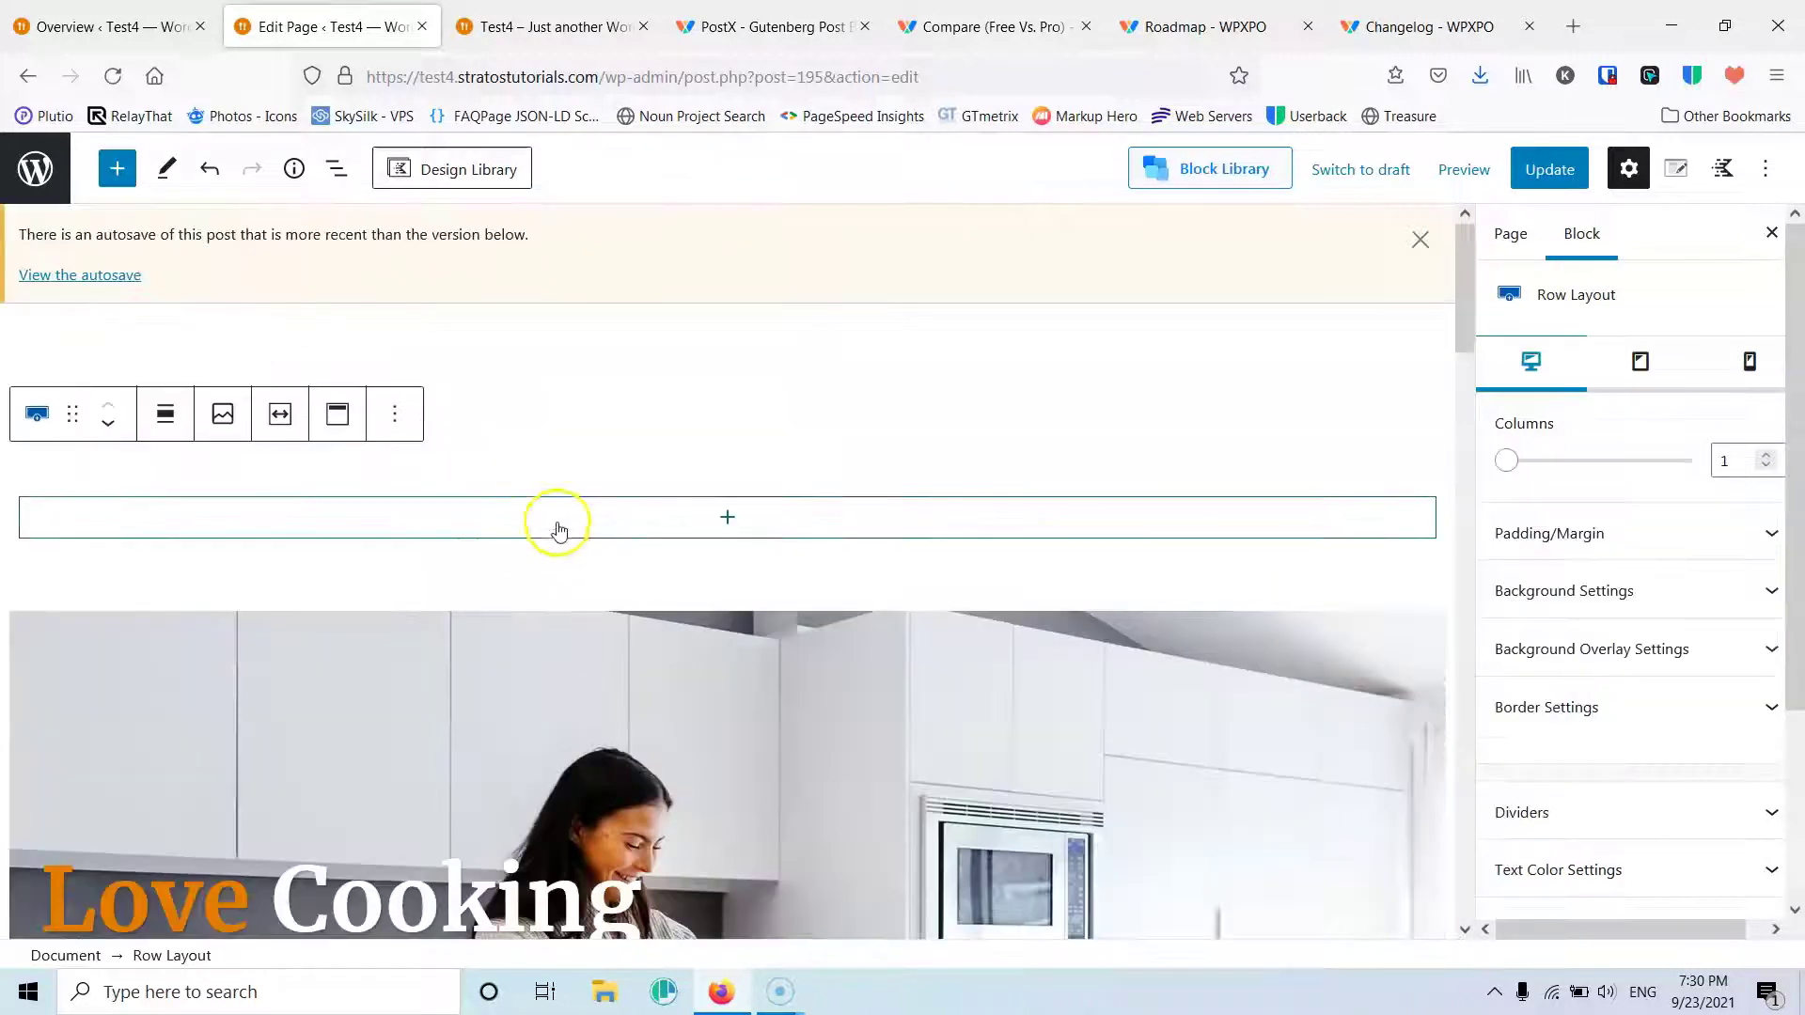
Step: Browse the PostX blocks and insert Post Grid #6 into the new row's empty section
{"action": "left_click", "coordinate": [720, 517]}
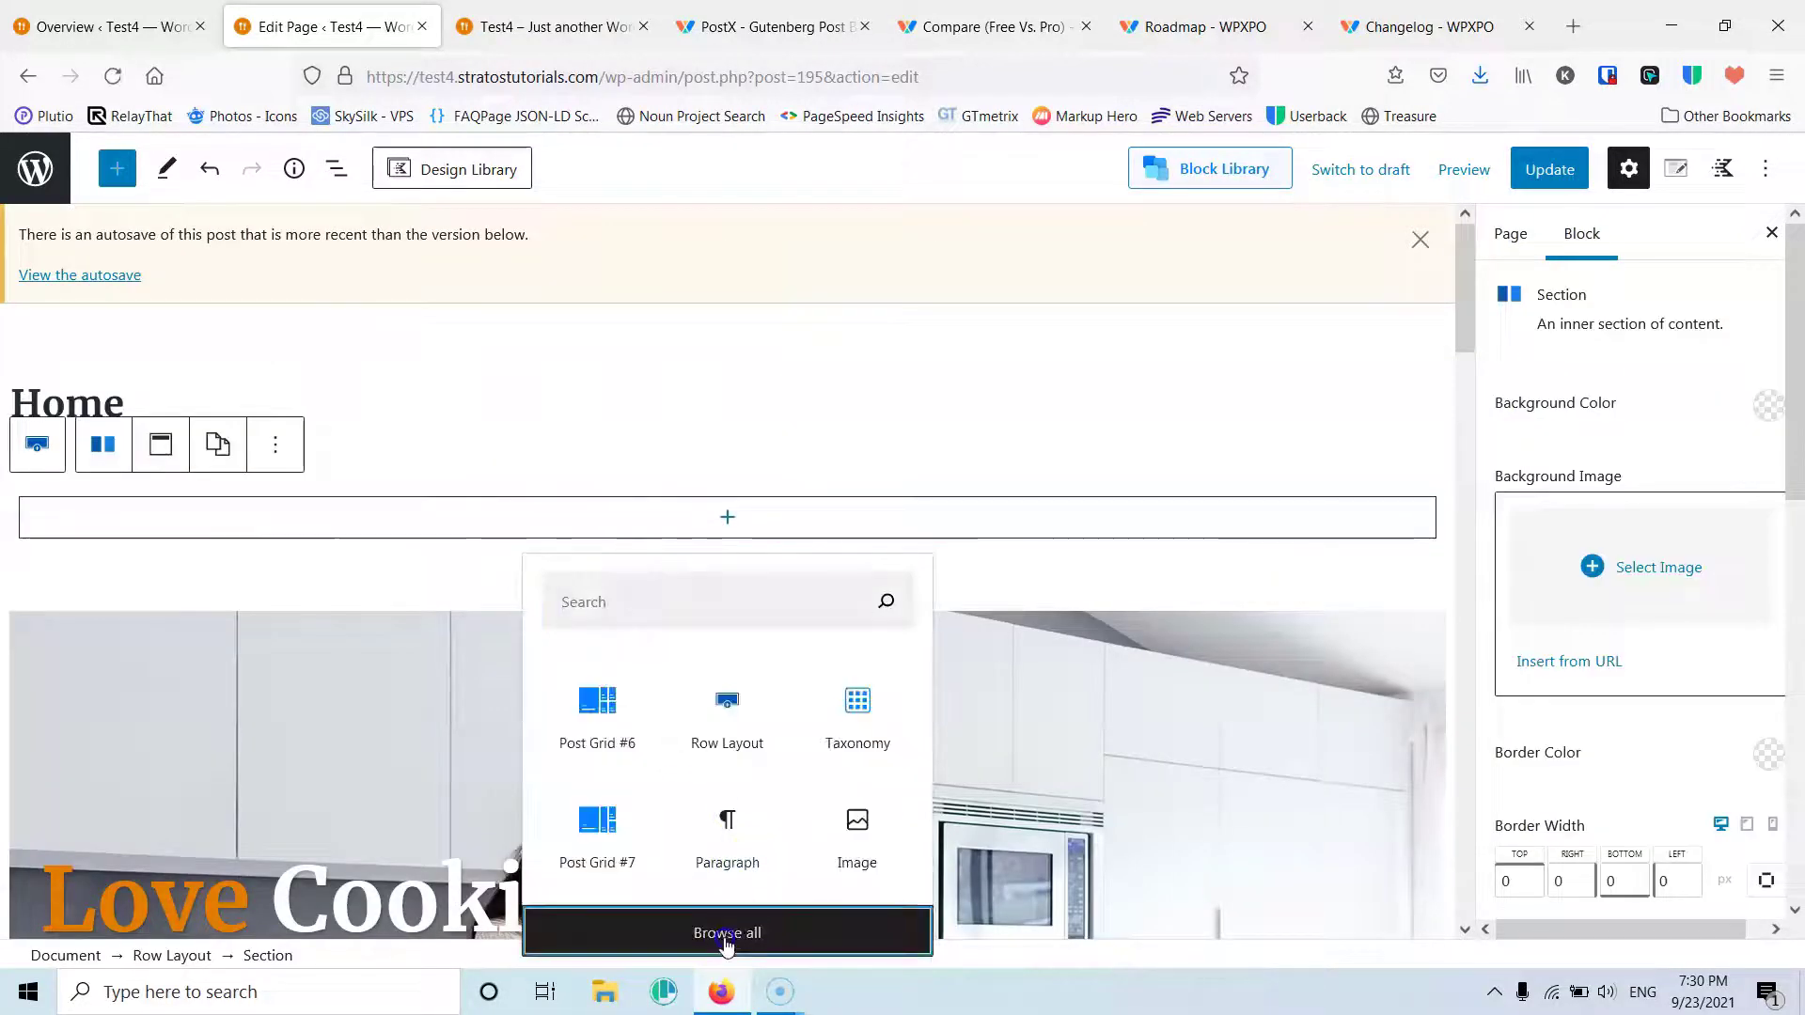
{"action": "left_click", "coordinate": [726, 933]}
{"action": "scroll", "coordinate": [150, 585], "scroll_direction": "down", "scroll_amount": 10}
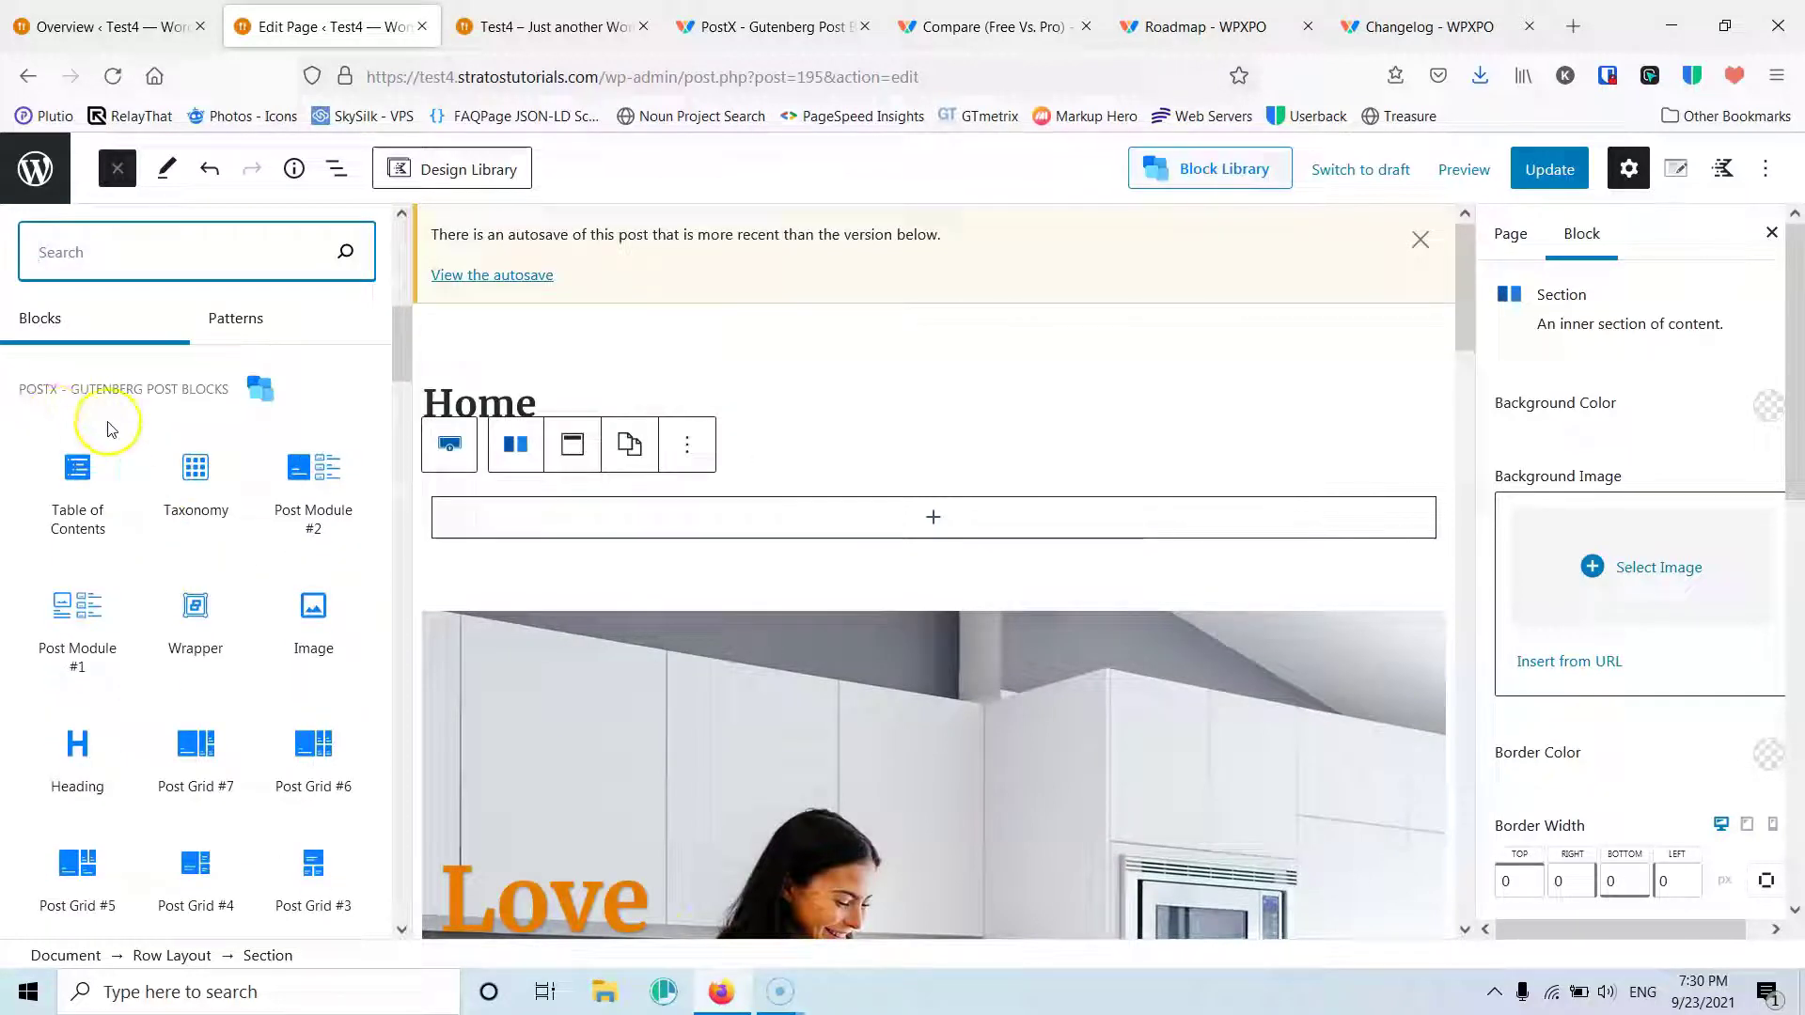
{"action": "mouse_move", "coordinate": [109, 455]}
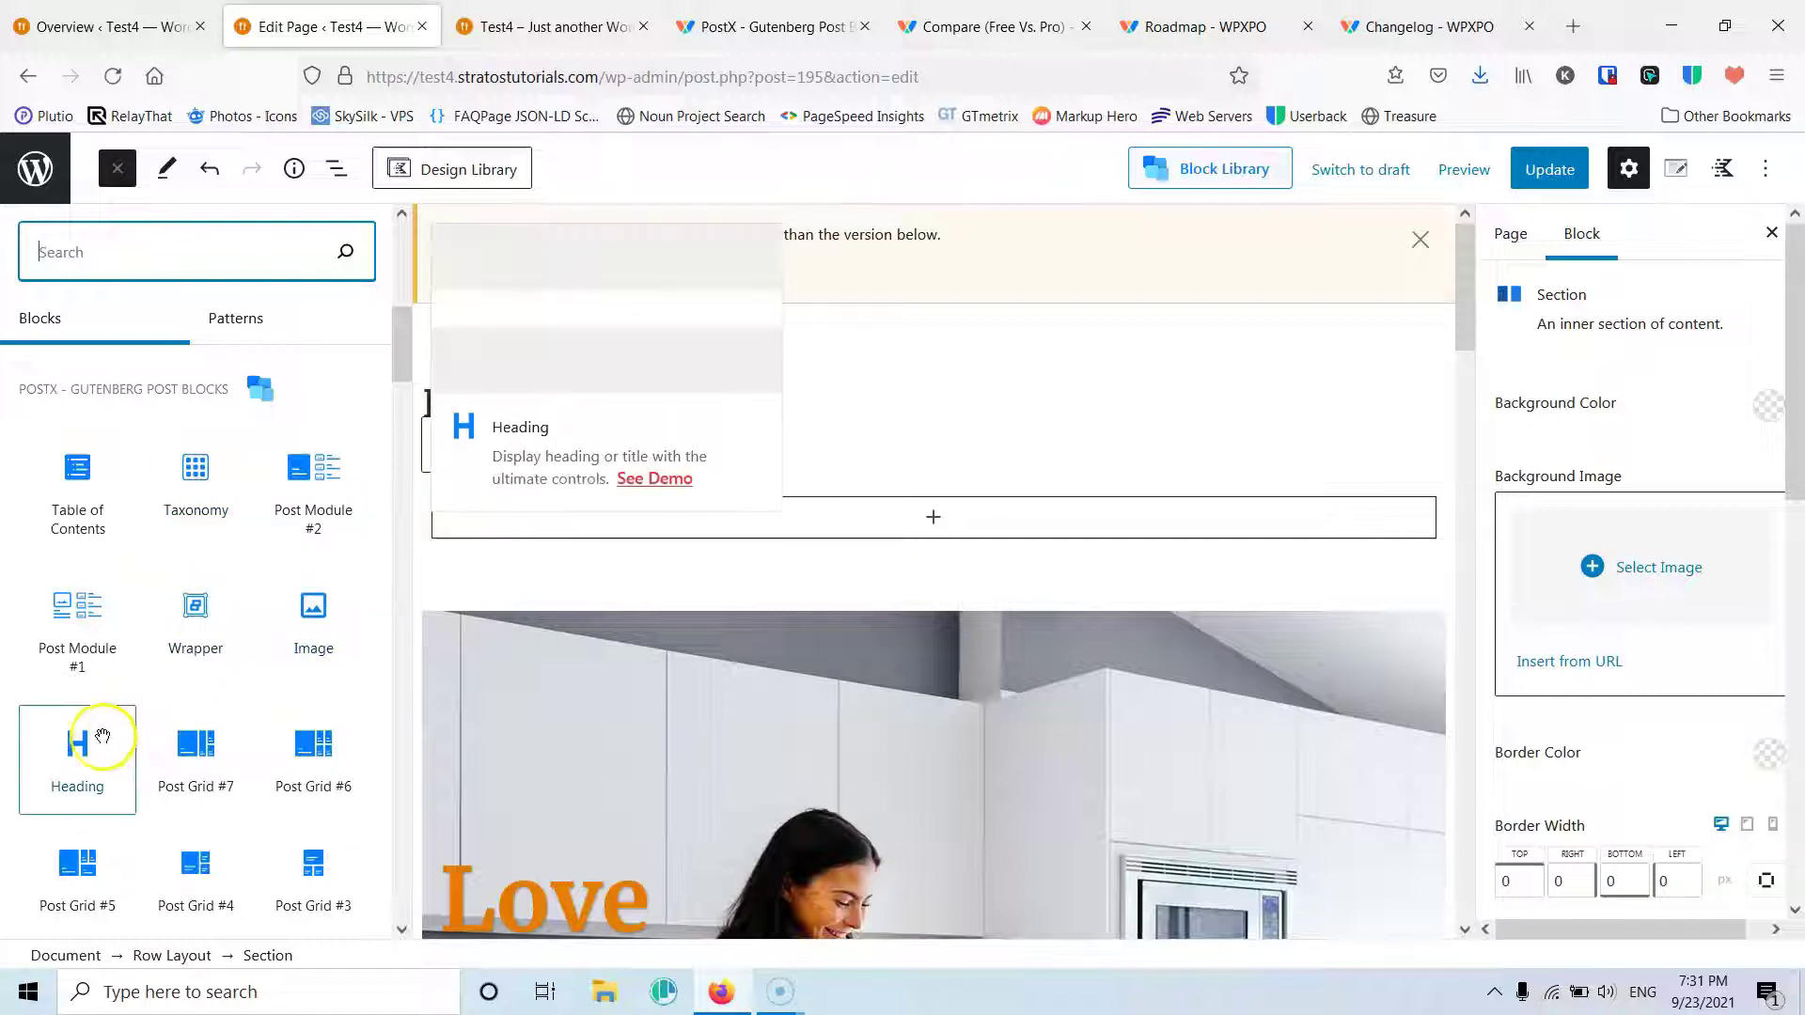
{"action": "scroll", "coordinate": [184, 555], "scroll_direction": "down", "scroll_amount": 3}
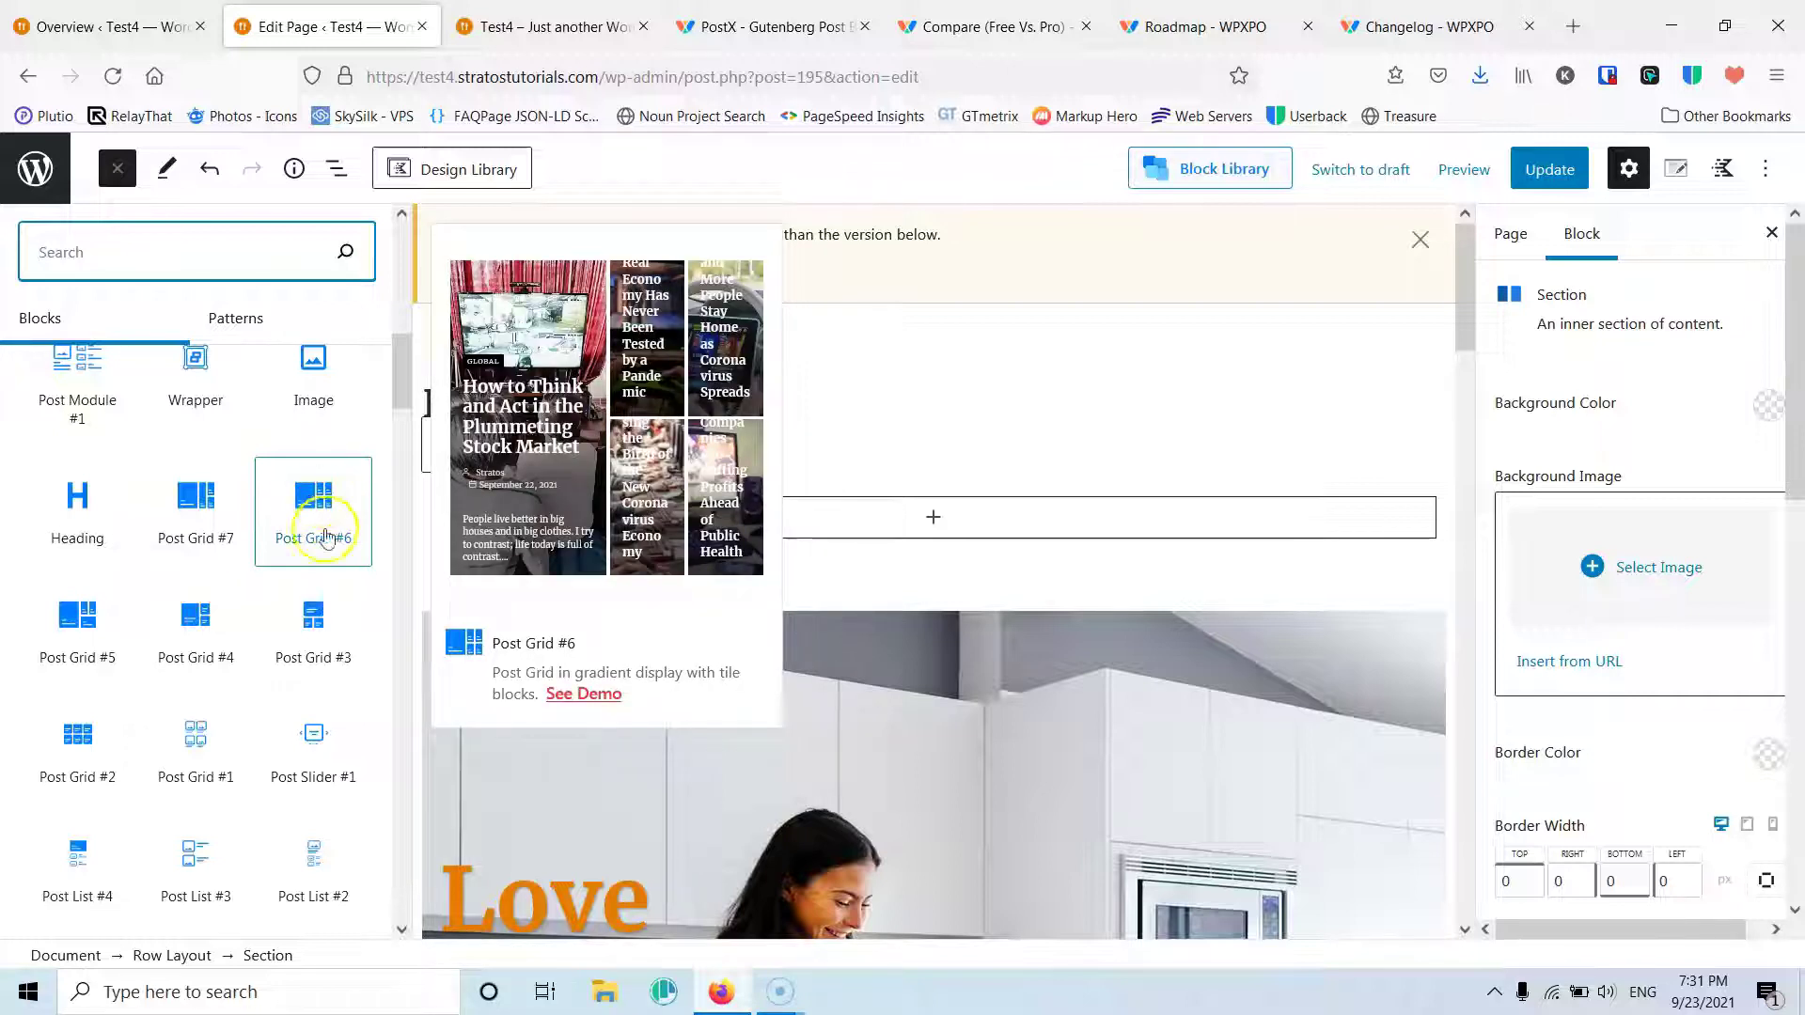
{"action": "left_click_drag", "start_coordinate": [322, 518], "coordinate": [927, 524]}
Step: Examine the layout choices and ready-made designs offered for the Post Grid #6 block
{"action": "scroll", "coordinate": [946, 504], "scroll_direction": "down", "scroll_amount": 4}
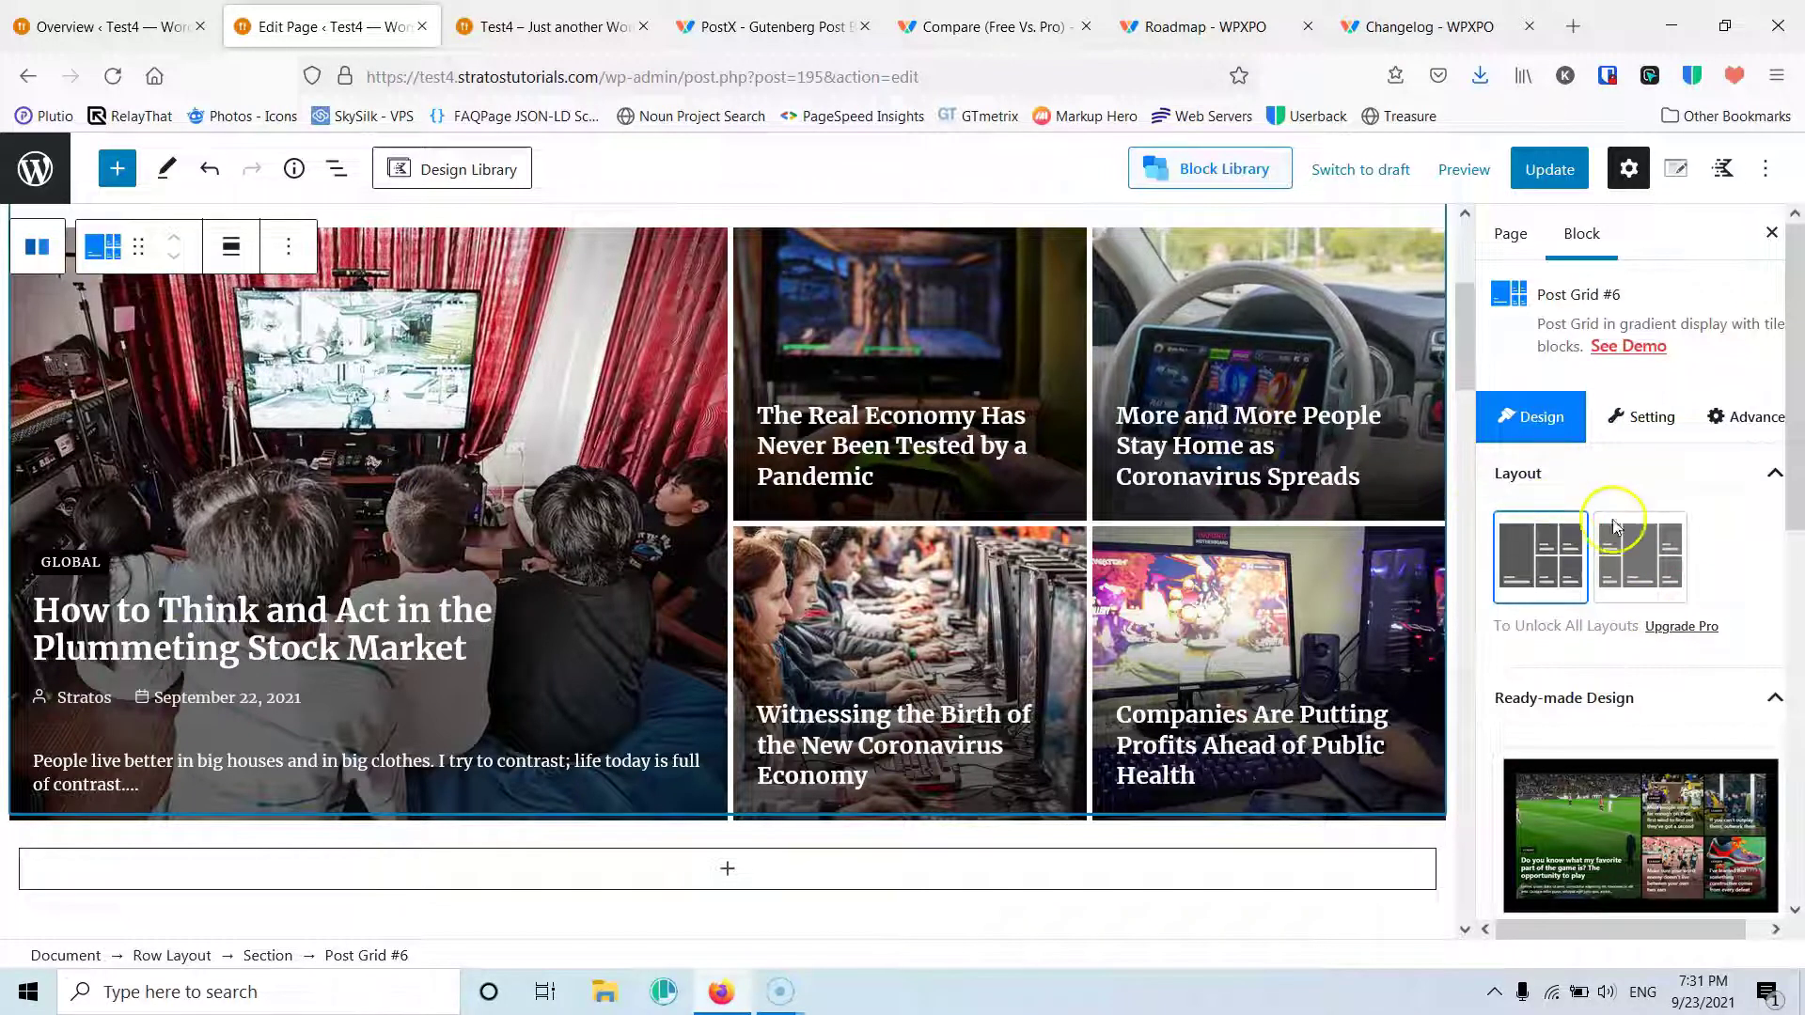
{"action": "scroll", "coordinate": [1613, 555], "scroll_direction": "down", "scroll_amount": 1}
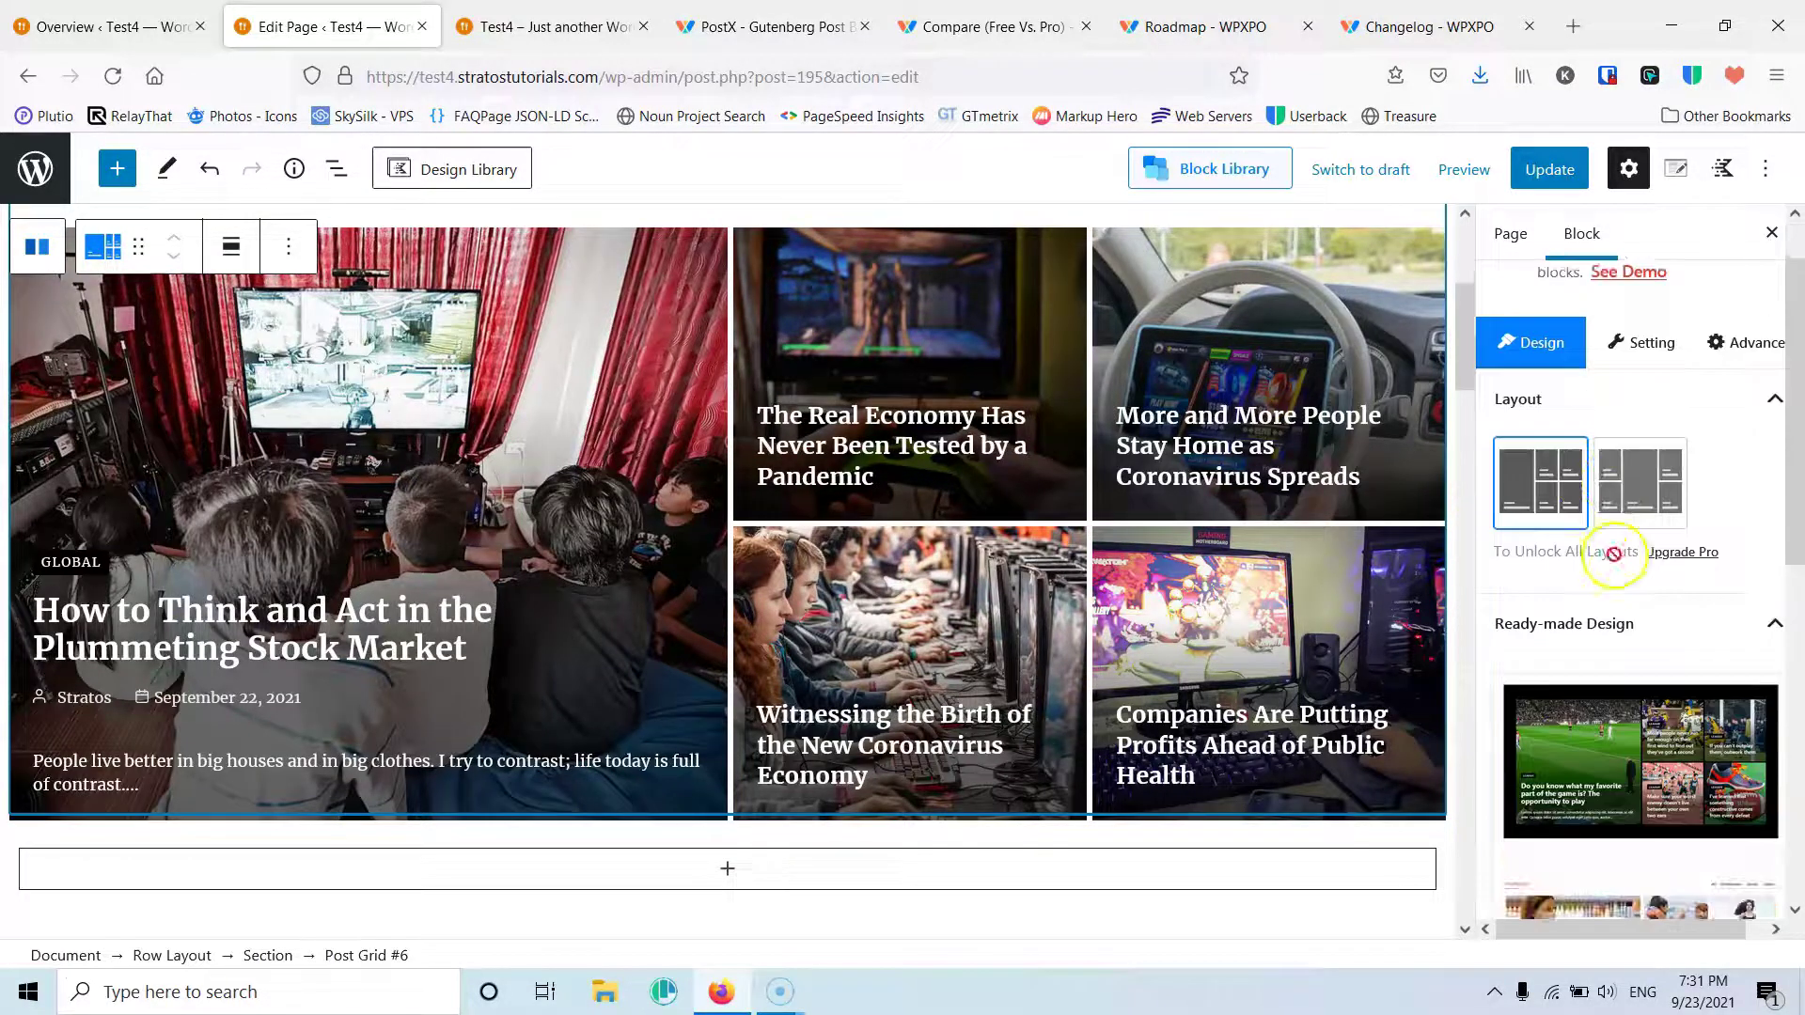
{"action": "scroll", "coordinate": [1598, 498], "scroll_direction": "down", "scroll_amount": 3}
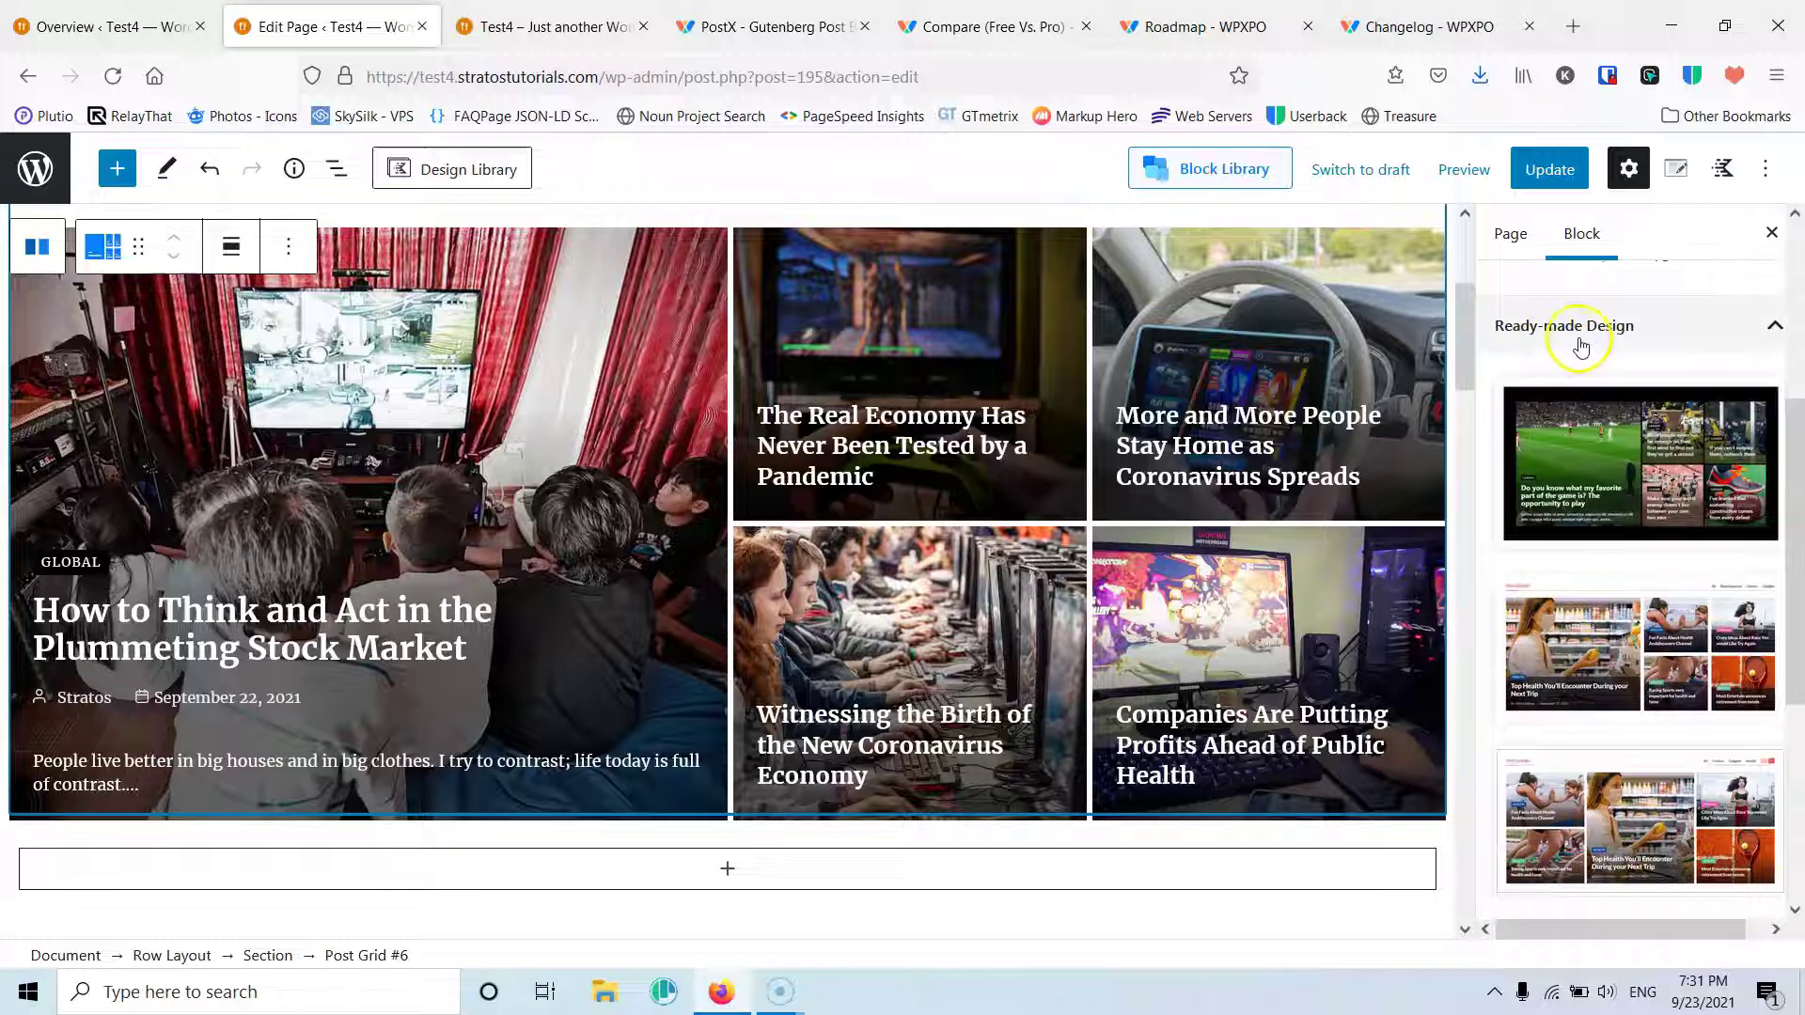
{"action": "scroll", "coordinate": [1646, 564], "scroll_direction": "down", "scroll_amount": 5}
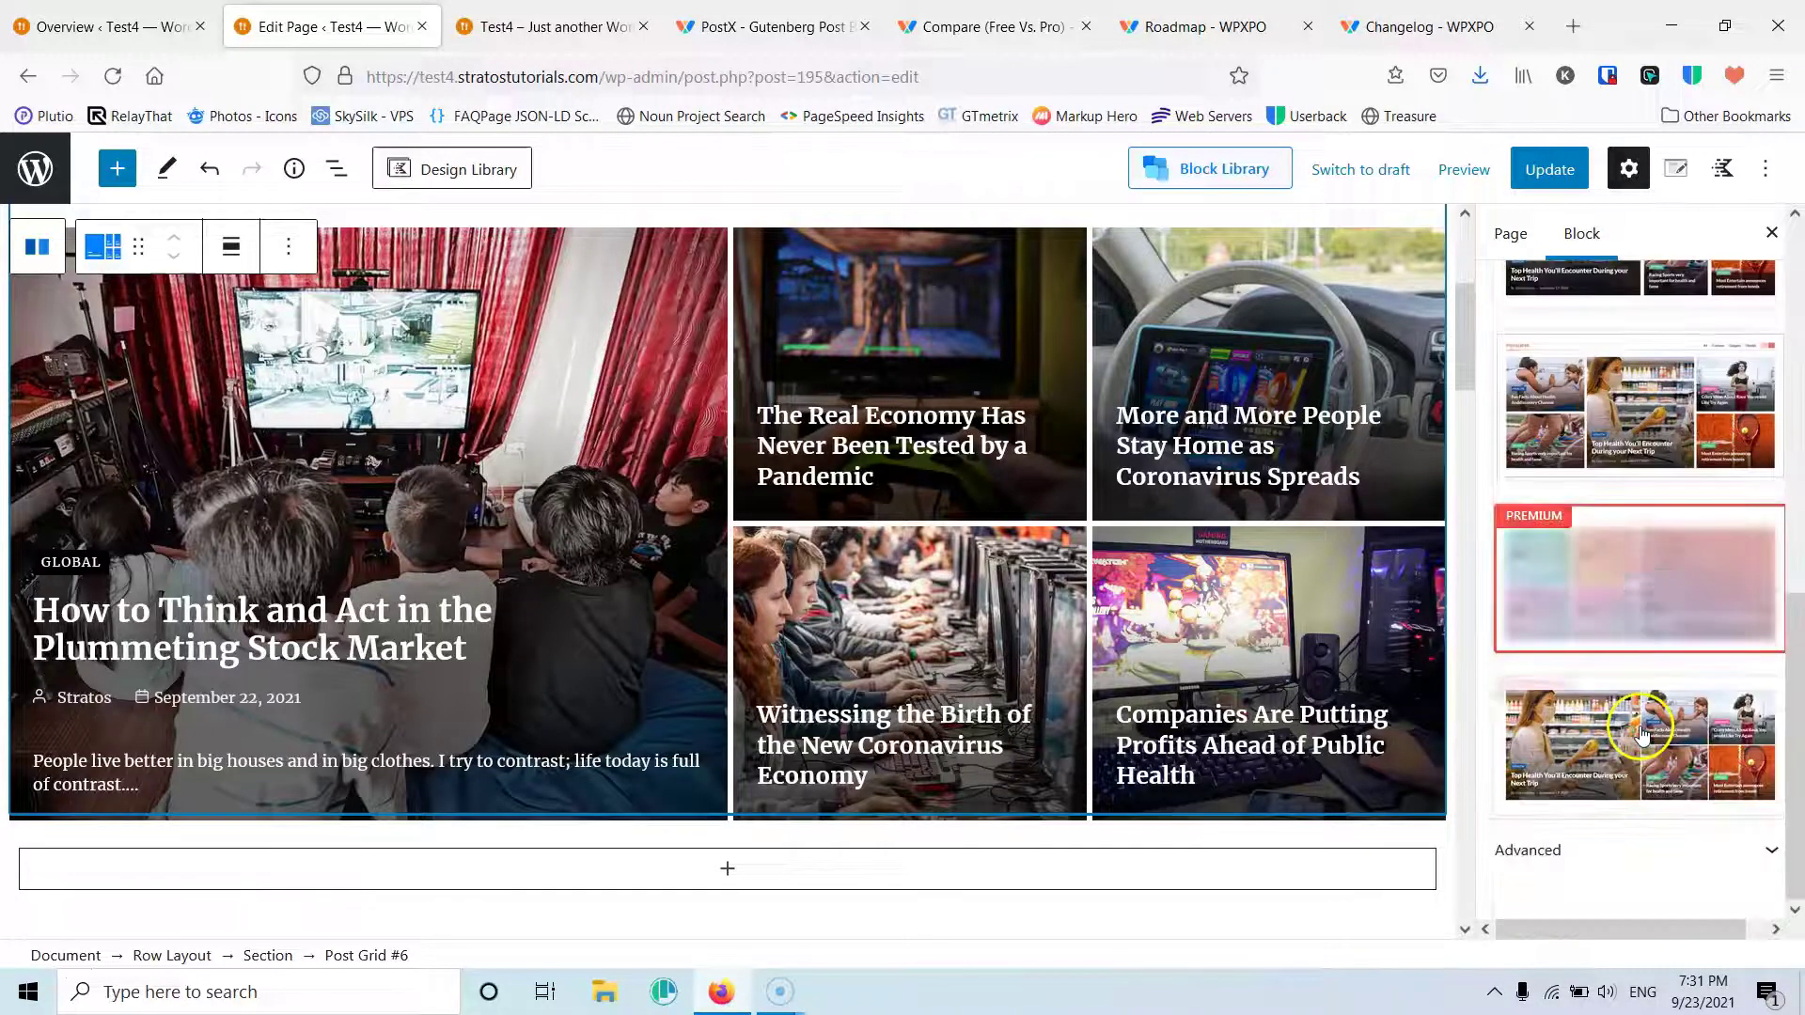
{"action": "scroll", "coordinate": [1641, 733], "scroll_direction": "up", "scroll_amount": 9}
Step: Show the General settings of the Post Grid #6 block
{"action": "left_click", "coordinate": [1633, 424]}
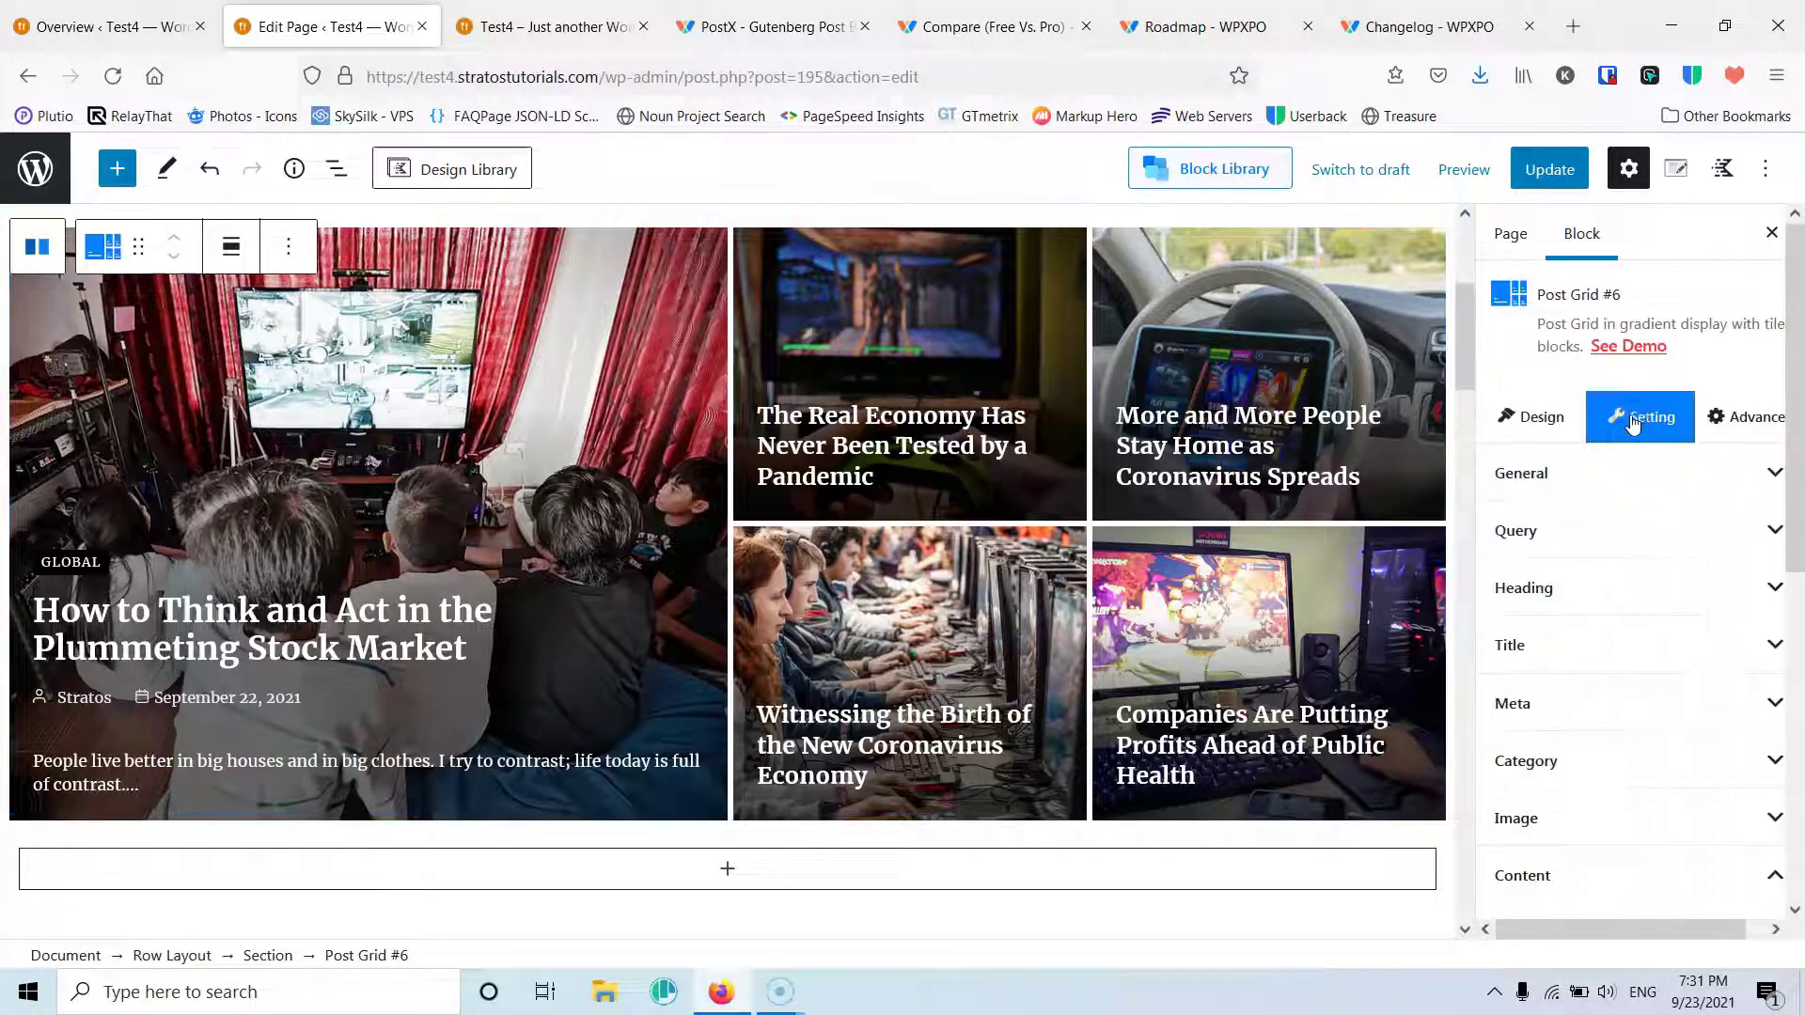
{"action": "scroll", "coordinate": [1467, 582], "scroll_direction": "up", "scroll_amount": 4}
{"action": "scroll", "coordinate": [1219, 592], "scroll_direction": "down", "scroll_amount": 1}
{"action": "scroll", "coordinate": [1219, 592], "scroll_direction": "down", "scroll_amount": 1}
{"action": "left_click", "coordinate": [1589, 477]}
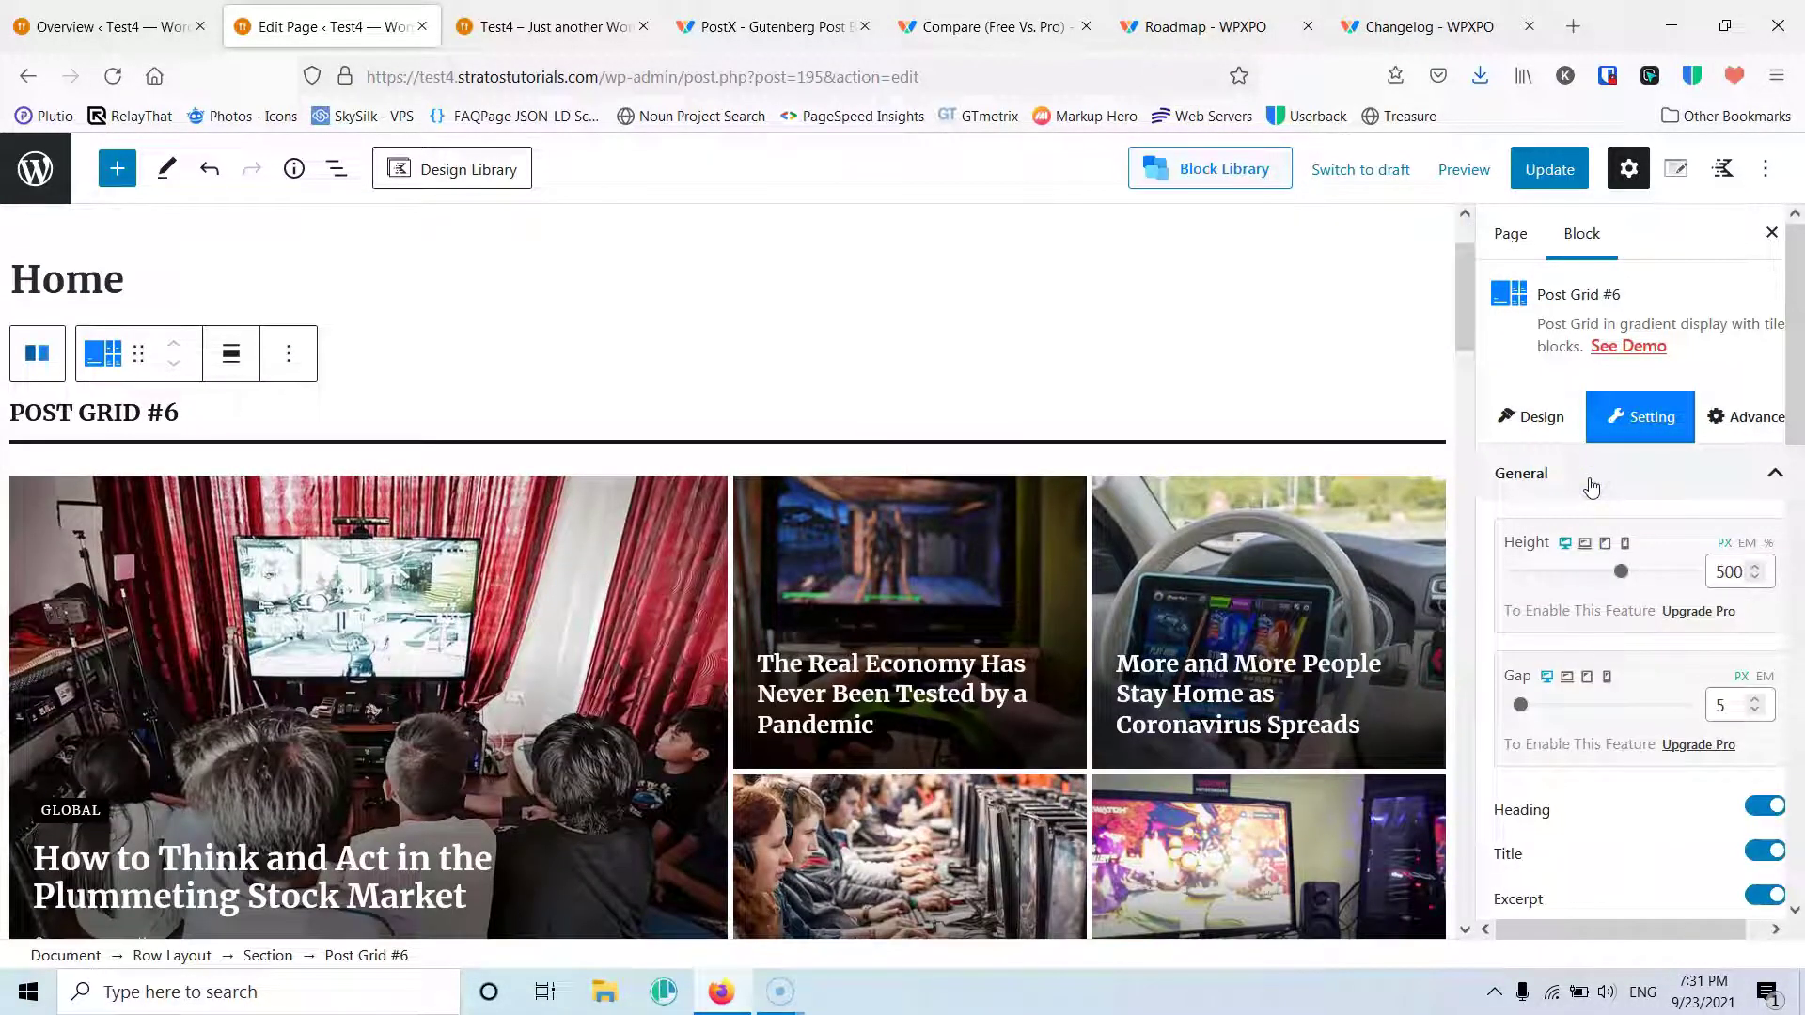
Step: Turn the post grid's Heading off and back on to demonstrate the display toggle
{"action": "scroll", "coordinate": [1590, 486], "scroll_direction": "down", "scroll_amount": 2}
{"action": "scroll", "coordinate": [1579, 508], "scroll_direction": "down", "scroll_amount": 4}
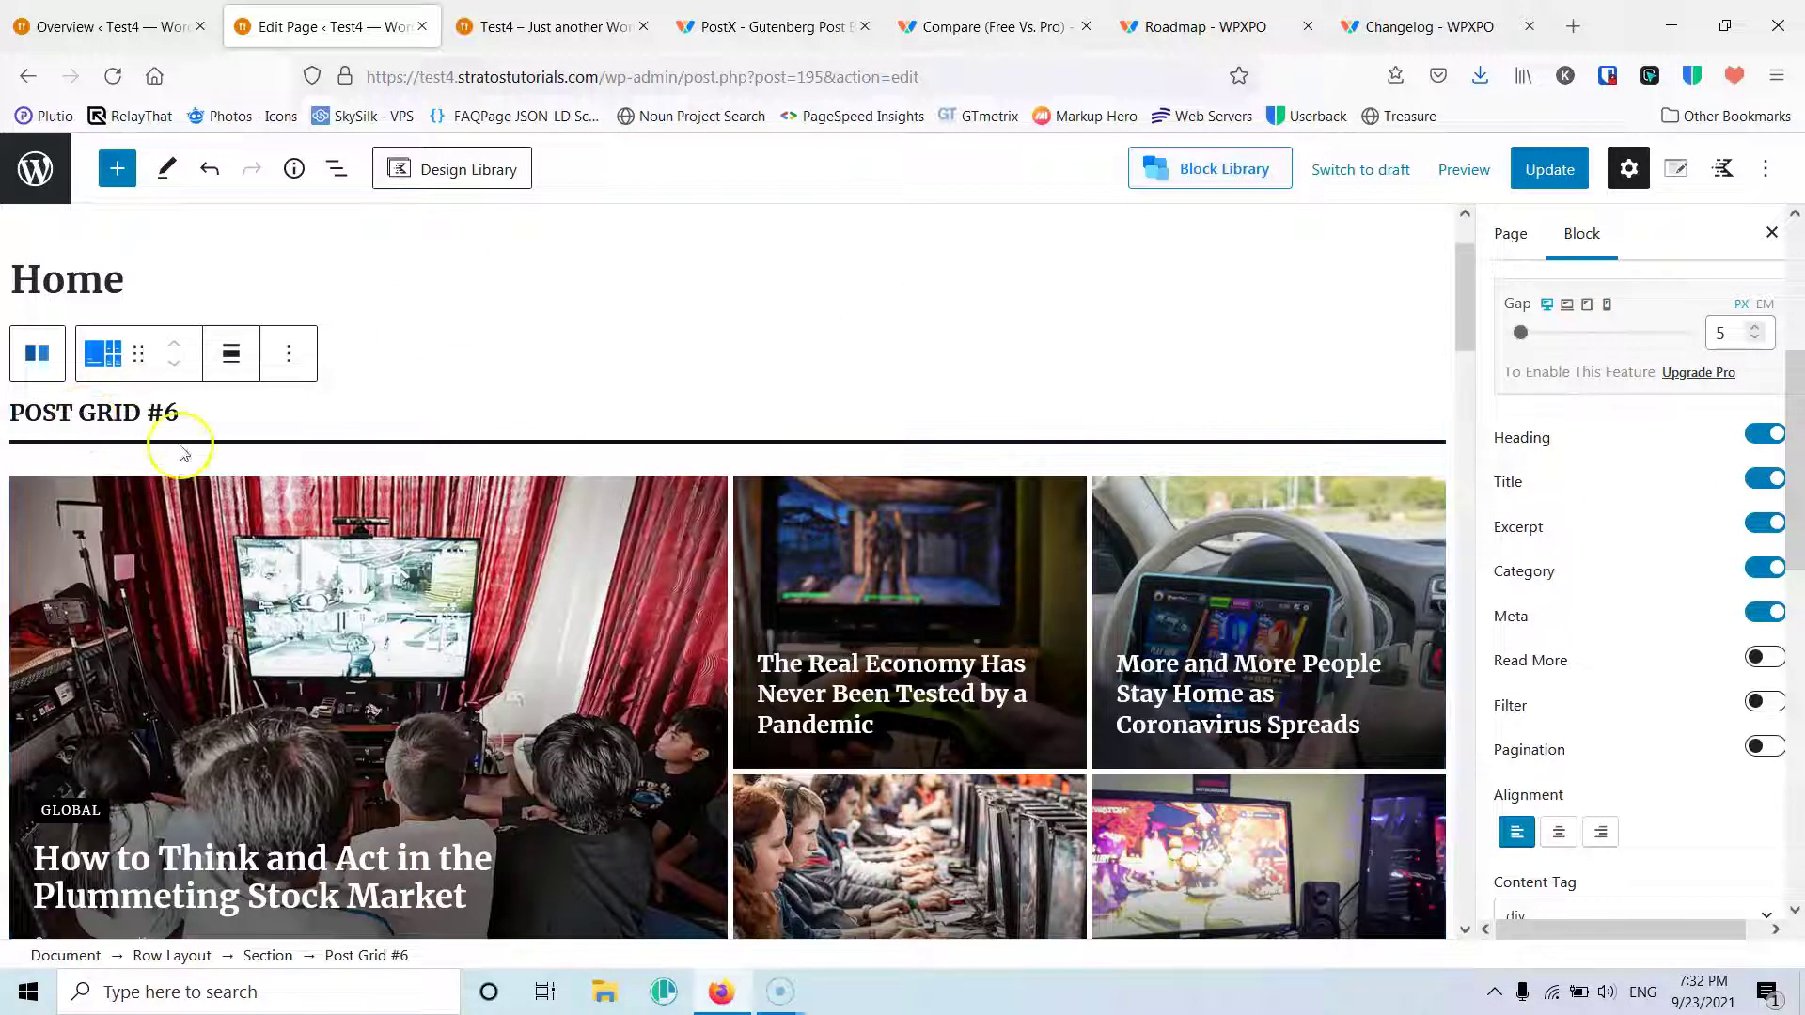
{"action": "left_click", "coordinate": [1760, 435]}
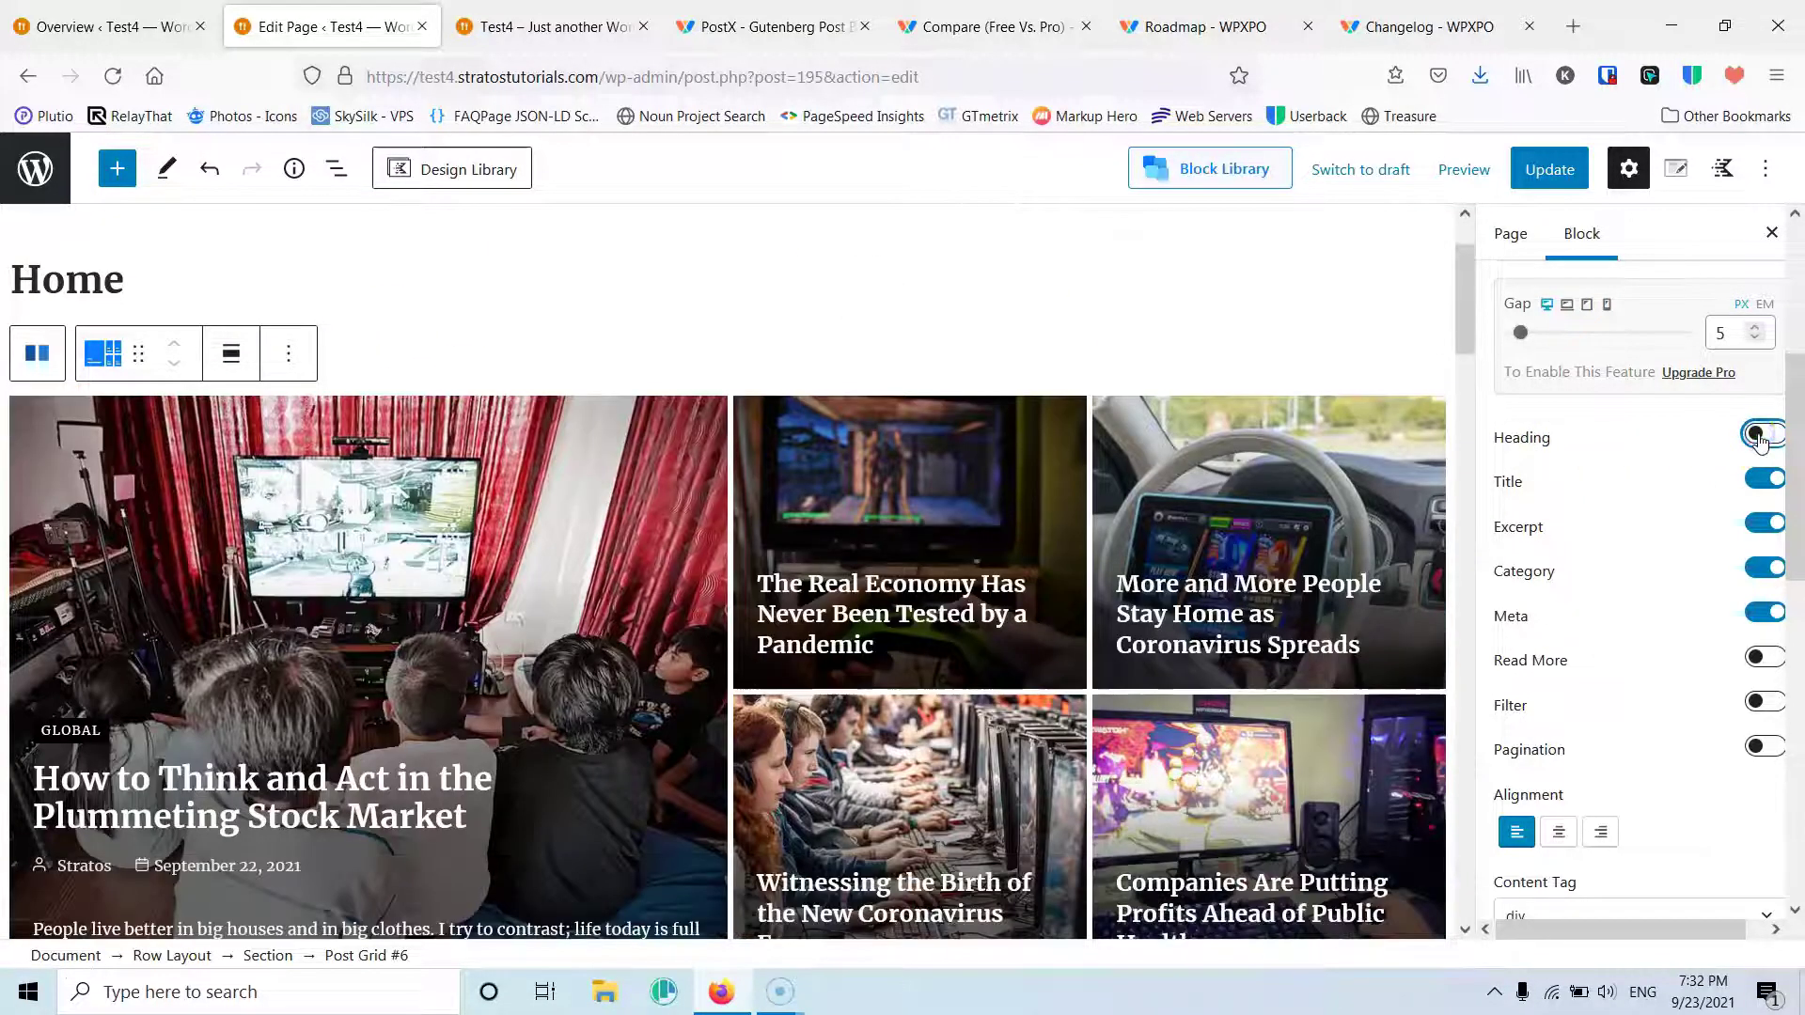
{"action": "left_click", "coordinate": [1771, 435]}
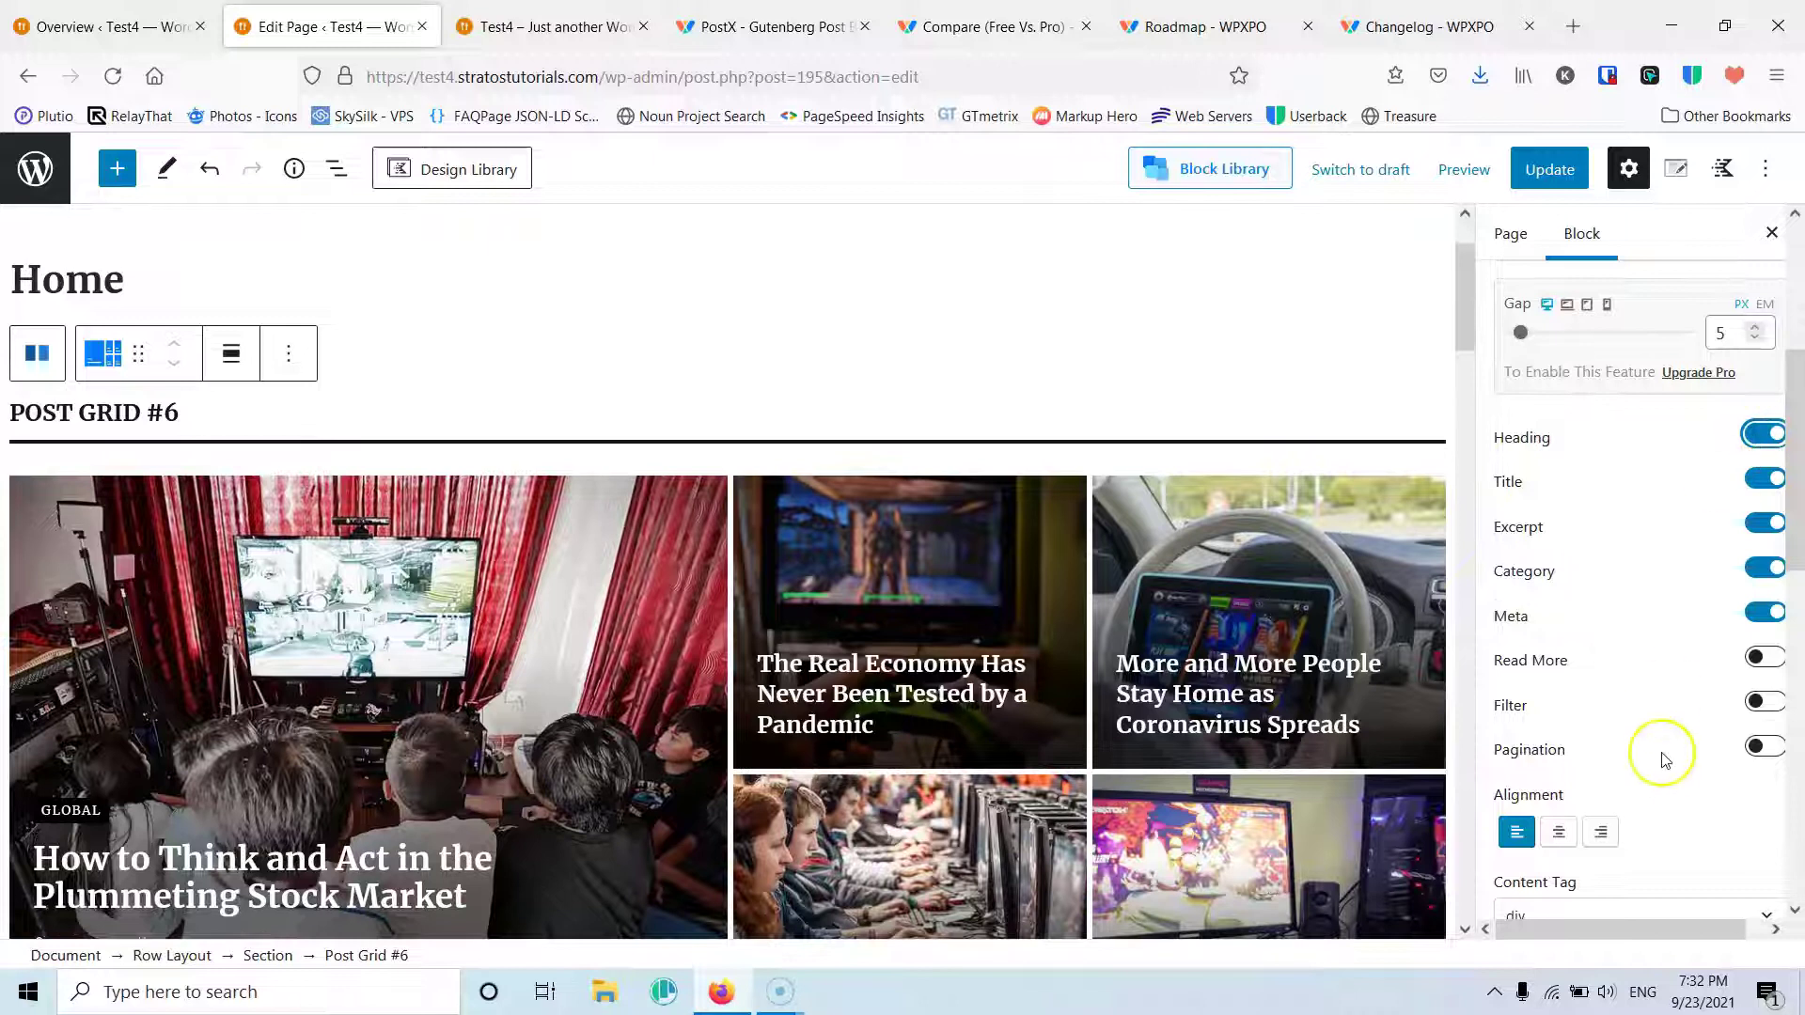
Step: Turn on the Filter and Pagination options for the Post Grid #6 block
{"action": "scroll", "coordinate": [1682, 743], "scroll_direction": "down", "scroll_amount": 4}
{"action": "scroll", "coordinate": [1682, 734], "scroll_direction": "down", "scroll_amount": 4}
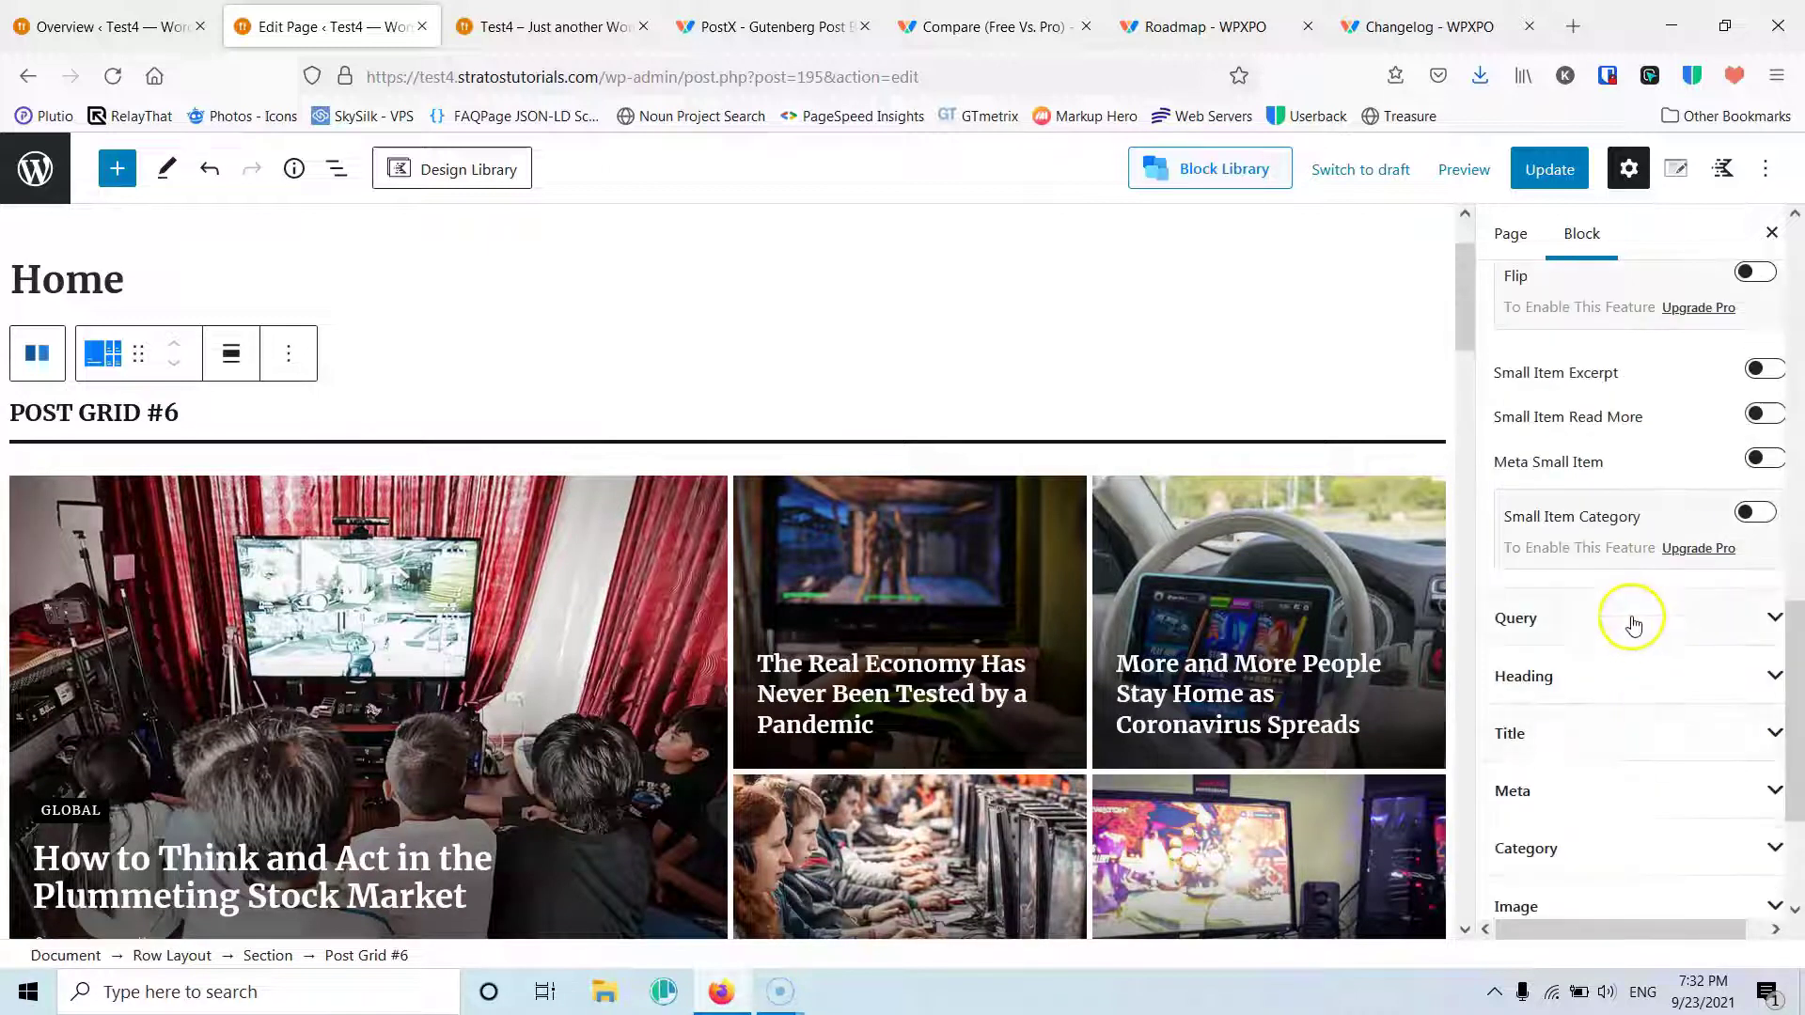
{"action": "scroll", "coordinate": [1593, 669], "scroll_direction": "up", "scroll_amount": 2}
{"action": "scroll", "coordinate": [1593, 669], "scroll_direction": "up", "scroll_amount": 5}
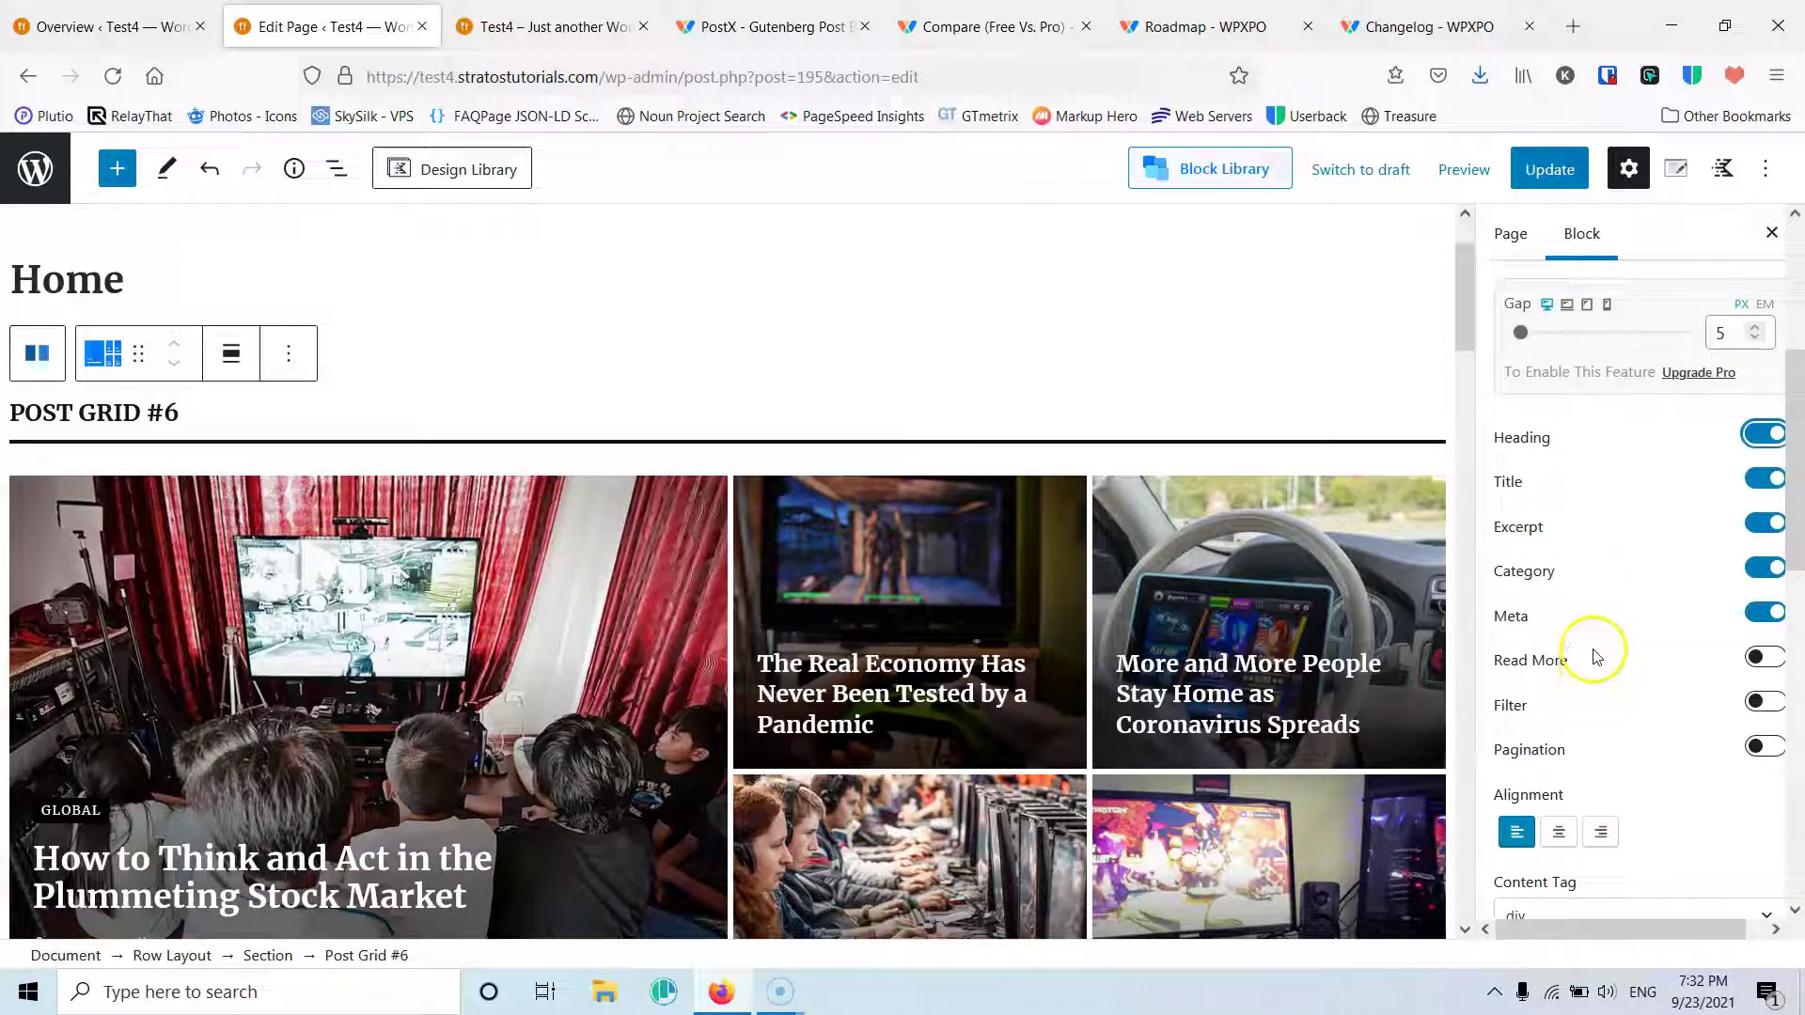
{"action": "left_click", "coordinate": [1766, 702]}
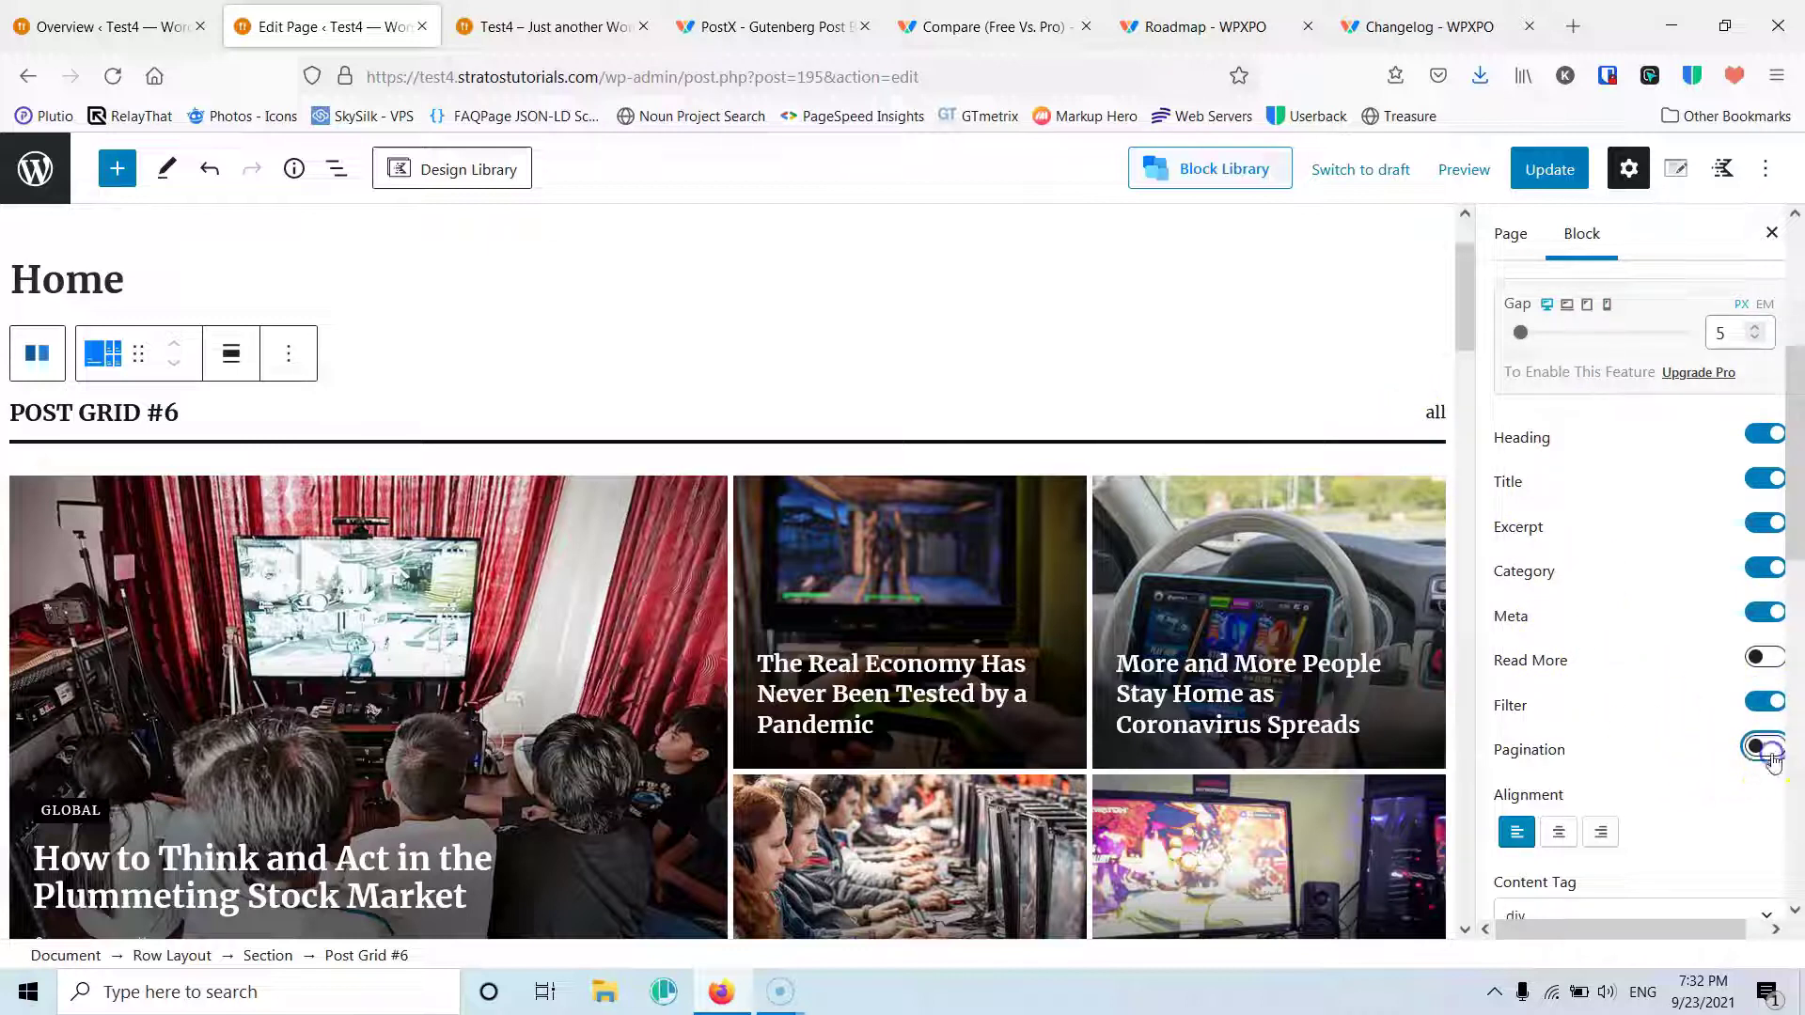
{"action": "left_click", "coordinate": [1767, 750]}
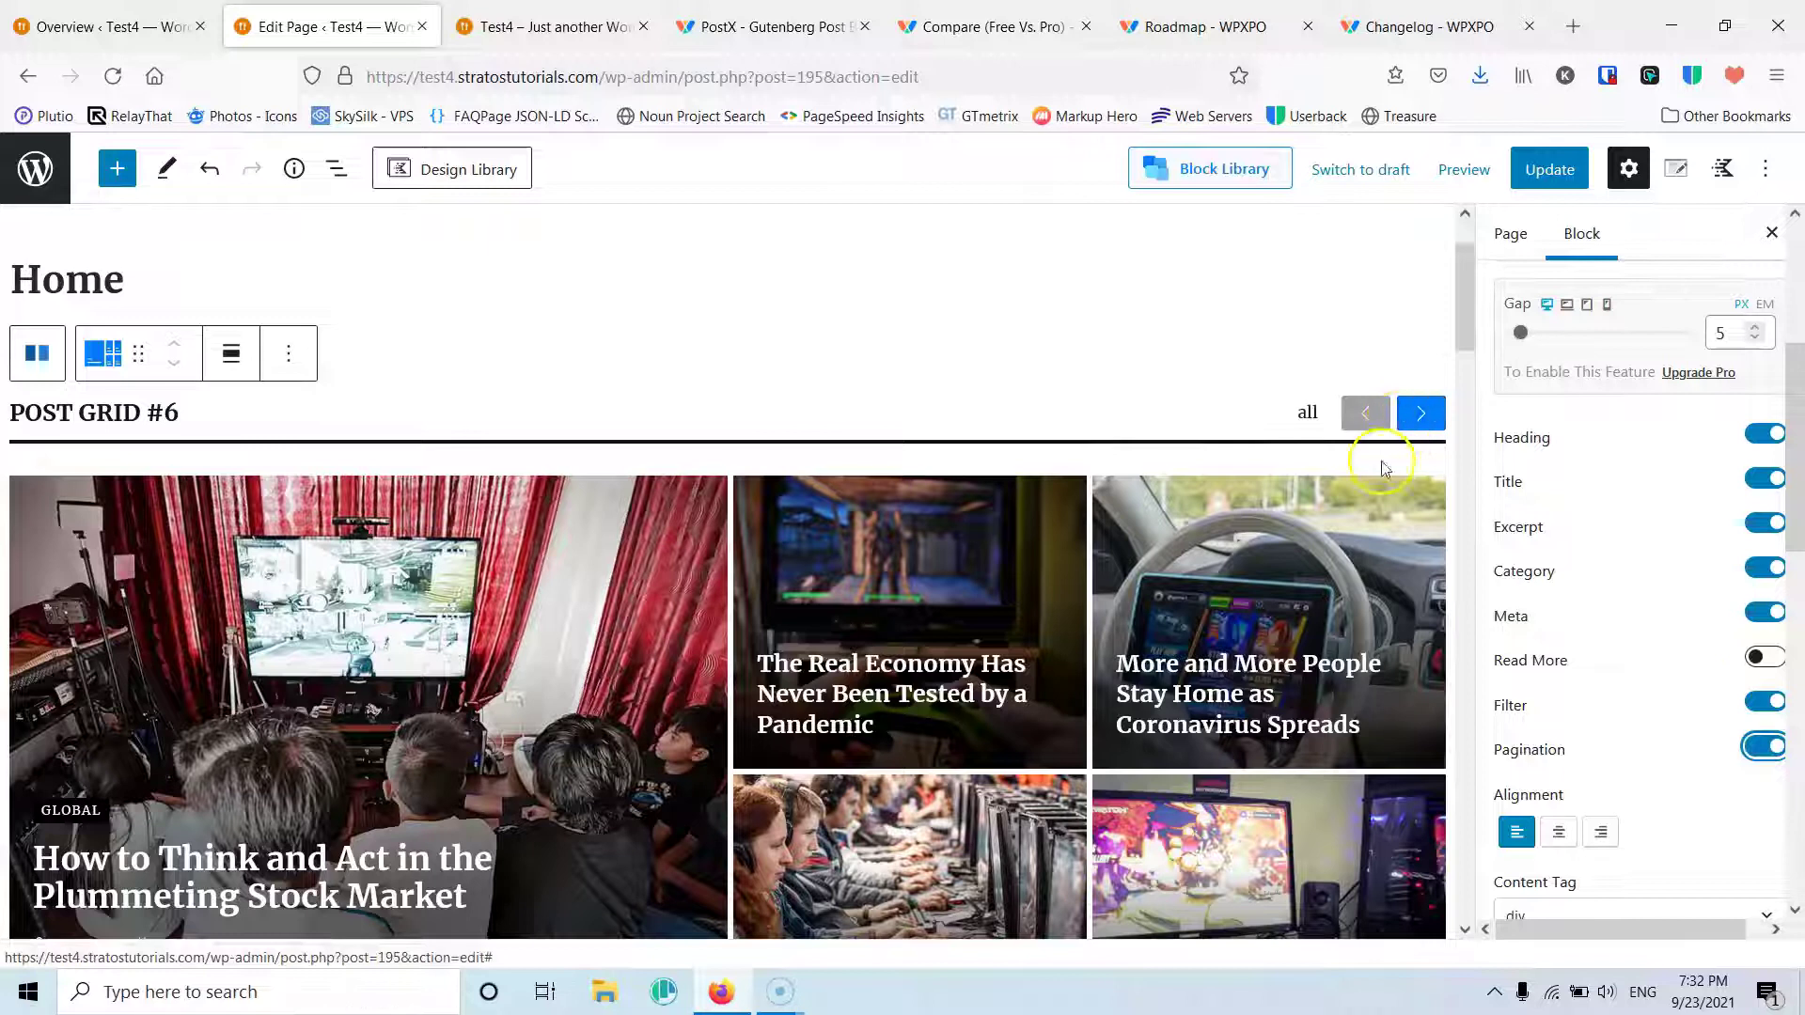
Step: Try centre alignment for the post grid's content and return it to left alignment
{"action": "scroll", "coordinate": [1448, 719], "scroll_direction": "down", "scroll_amount": 2}
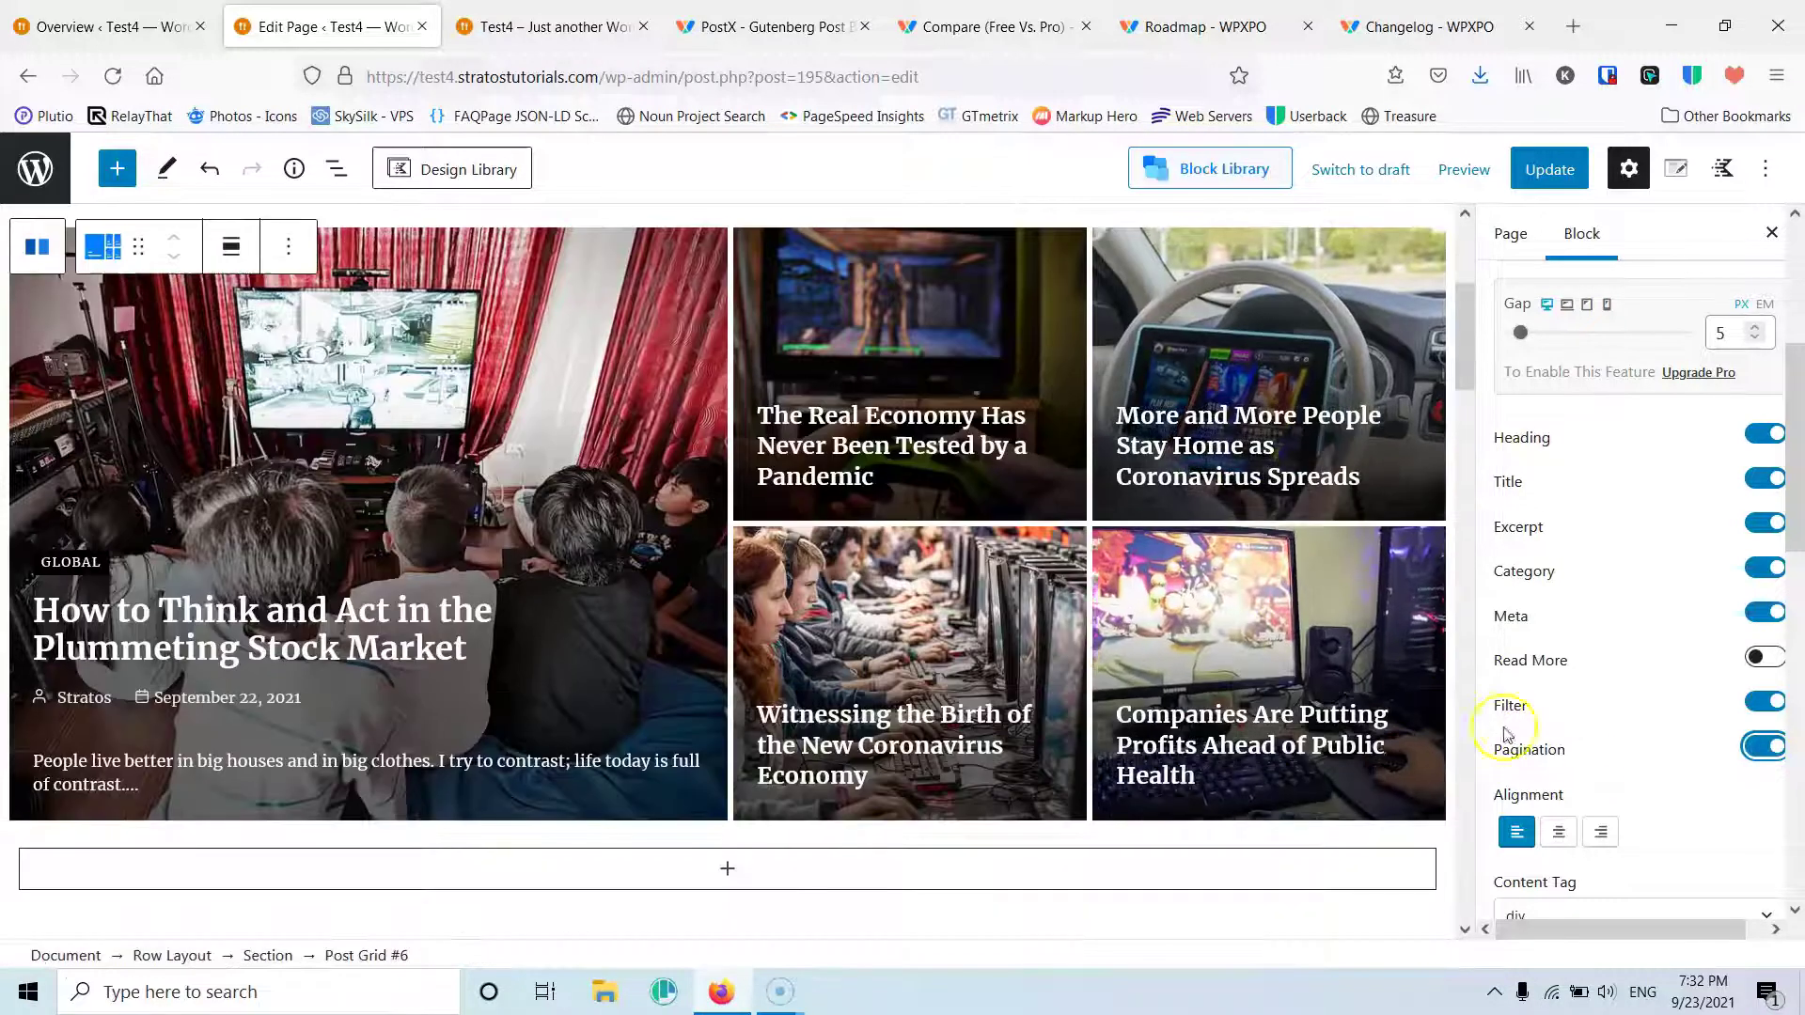
{"action": "left_click", "coordinate": [1563, 834]}
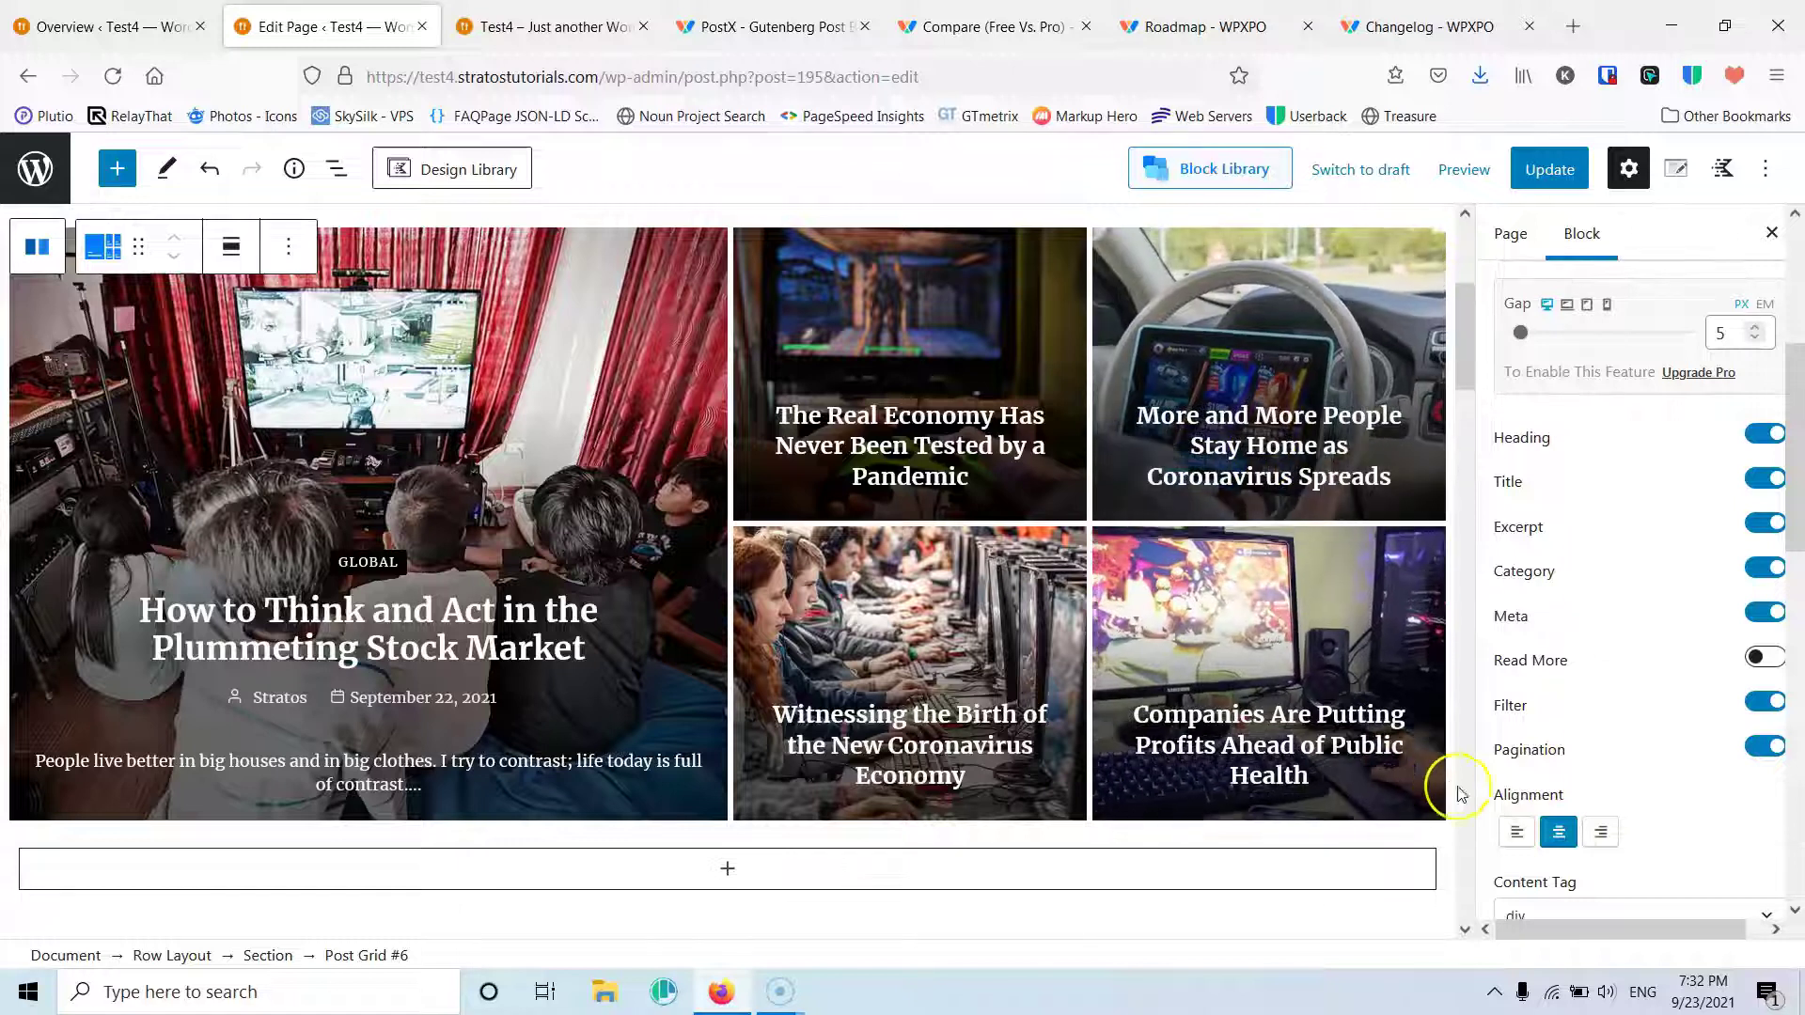
{"action": "left_click", "coordinate": [1516, 832]}
Step: Review the Content Tag choices, keeping div, and turn on Meta Small Item for the post grid
{"action": "scroll", "coordinate": [1537, 616], "scroll_direction": "down", "scroll_amount": 2}
{"action": "scroll", "coordinate": [1538, 616], "scroll_direction": "down", "scroll_amount": 4}
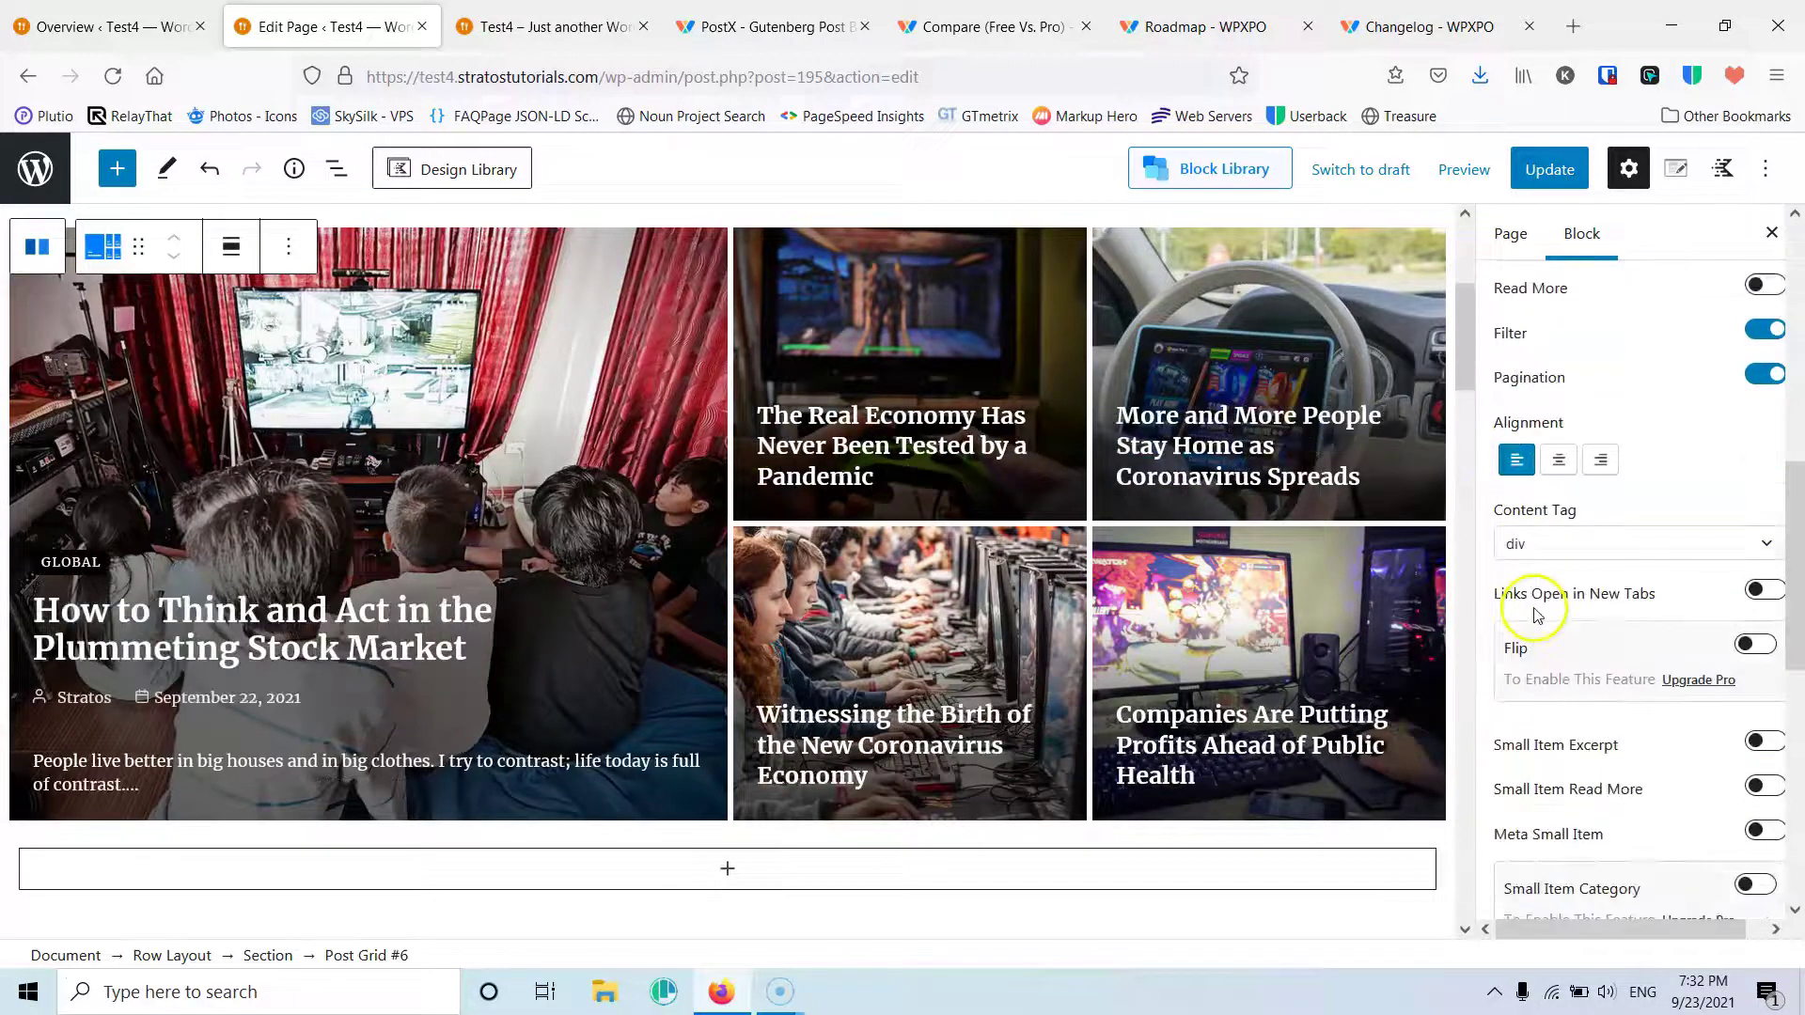
{"action": "left_click", "coordinate": [1565, 426]}
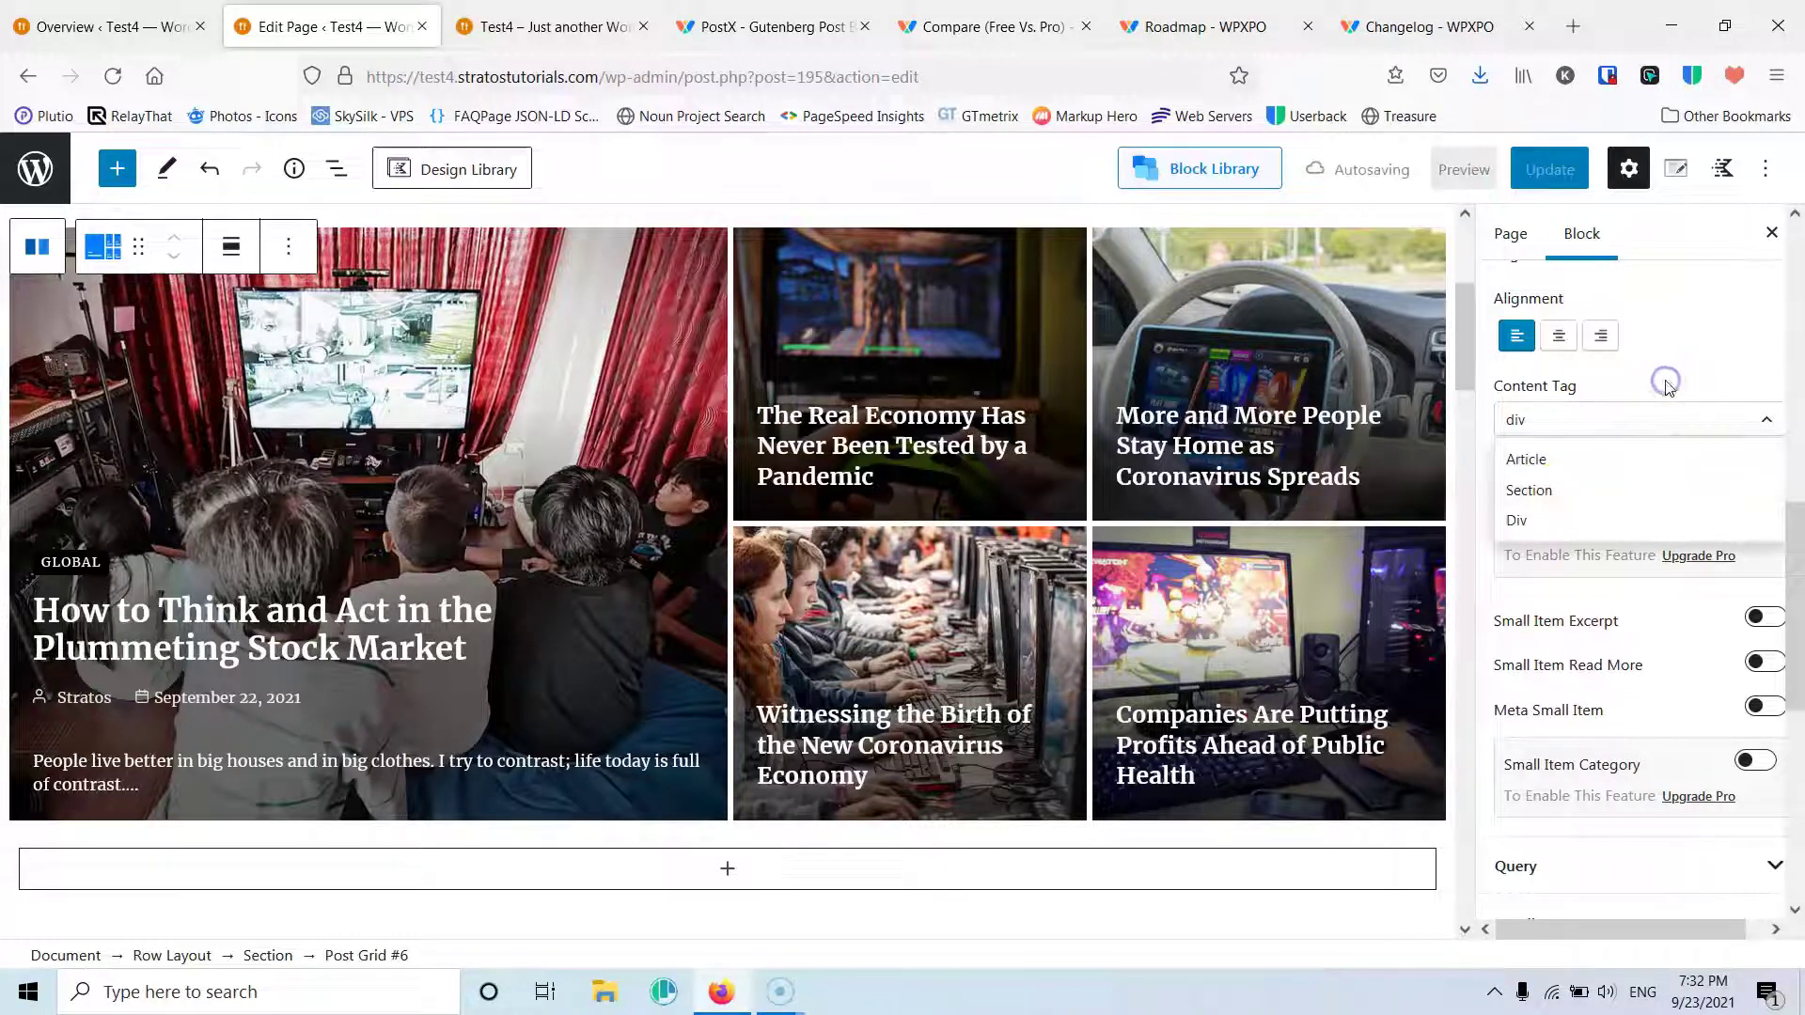
{"action": "left_click", "coordinate": [1579, 520]}
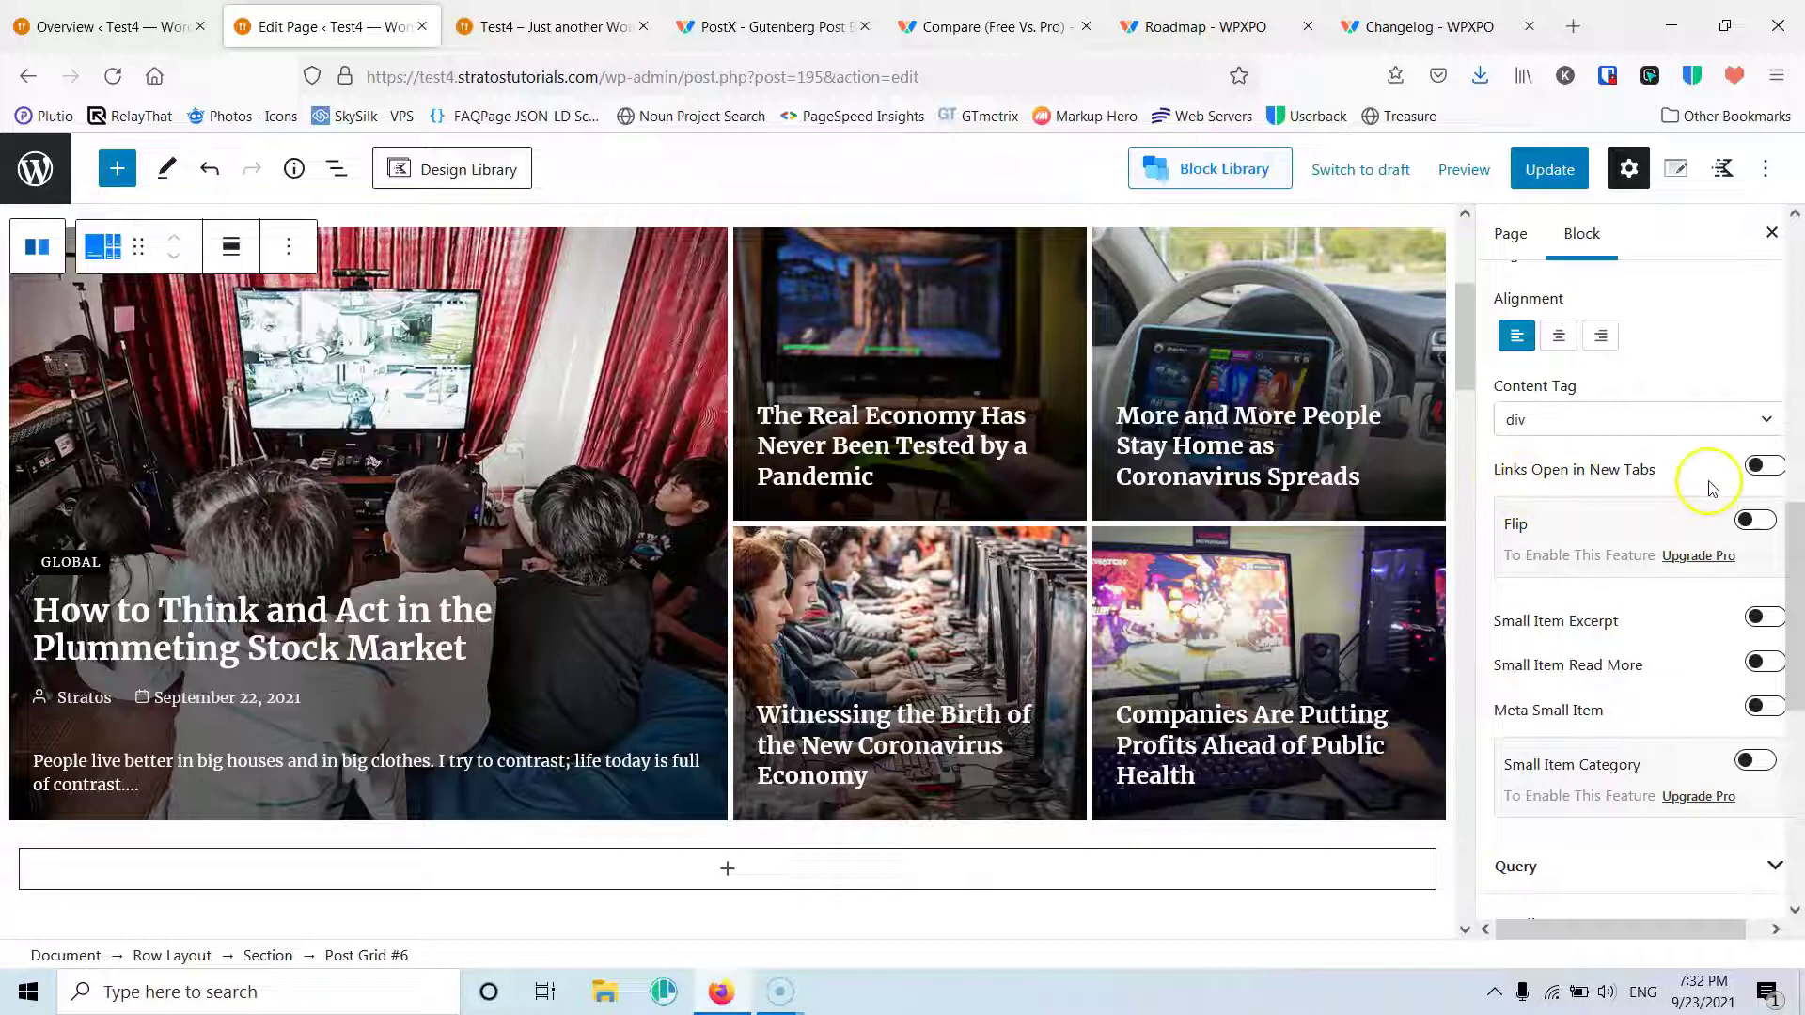
{"action": "scroll", "coordinate": [1708, 481], "scroll_direction": "down", "scroll_amount": 3}
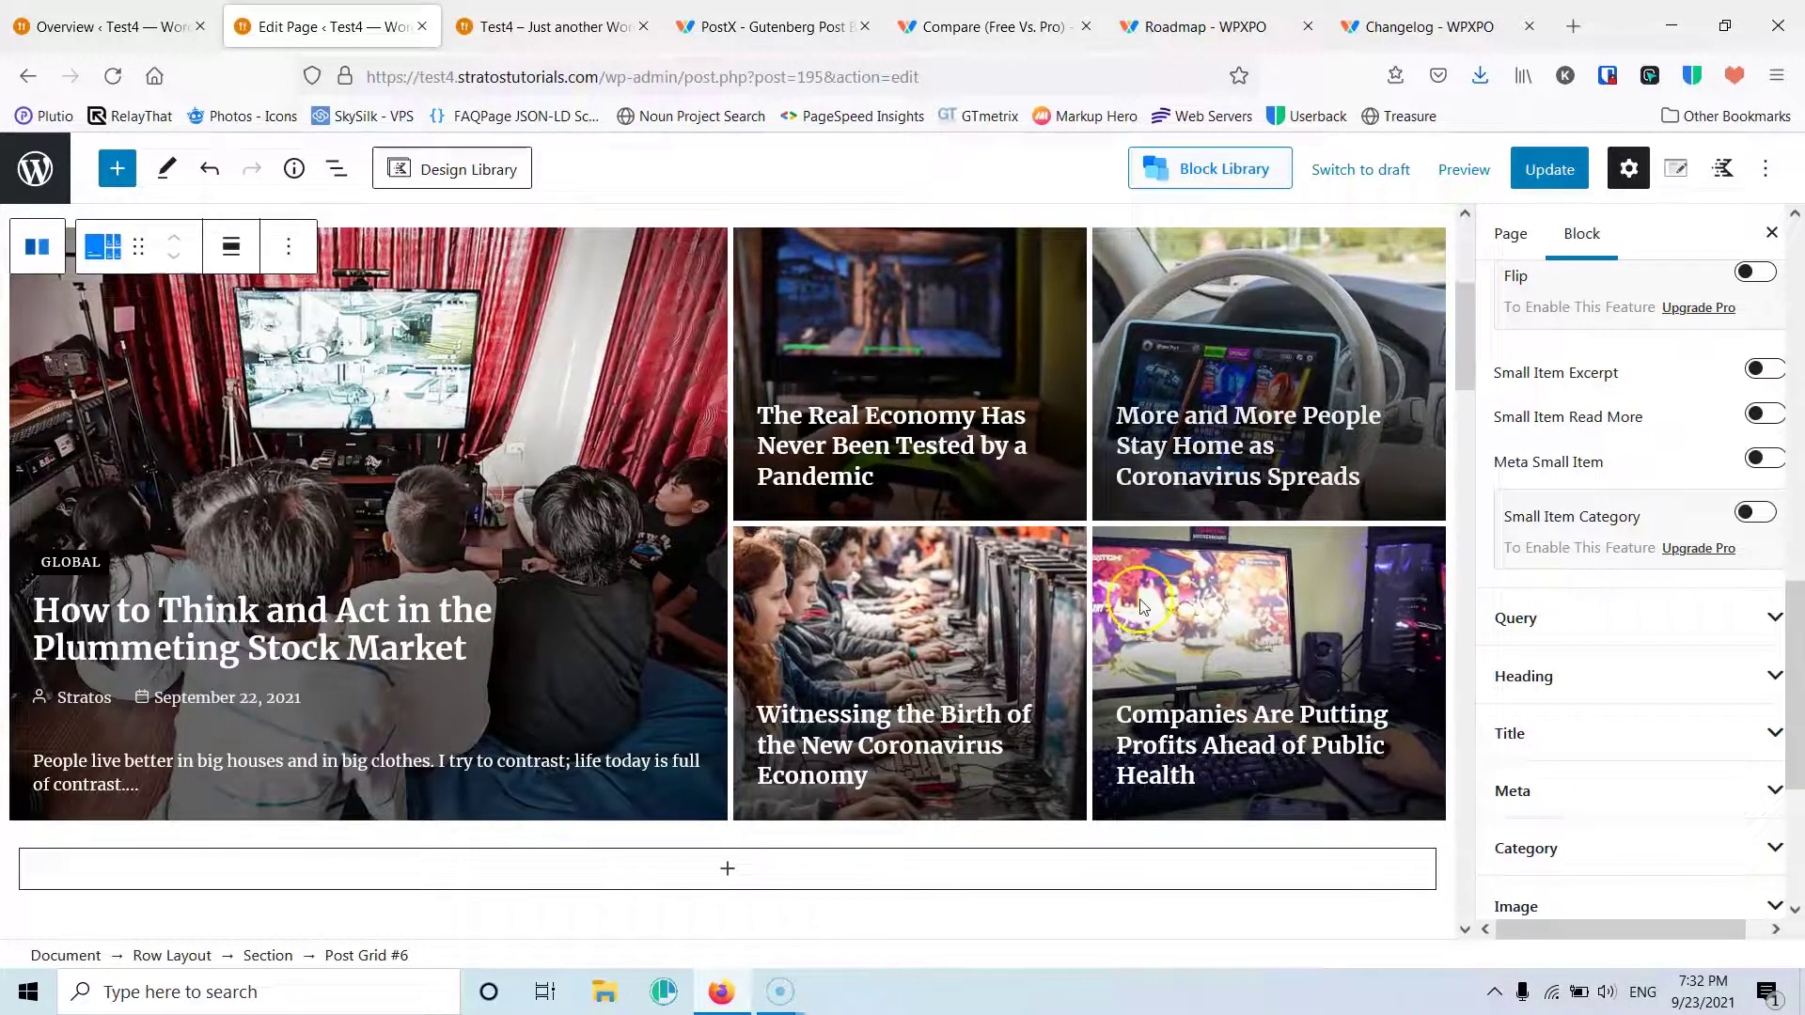
{"action": "left_click", "coordinate": [1763, 461]}
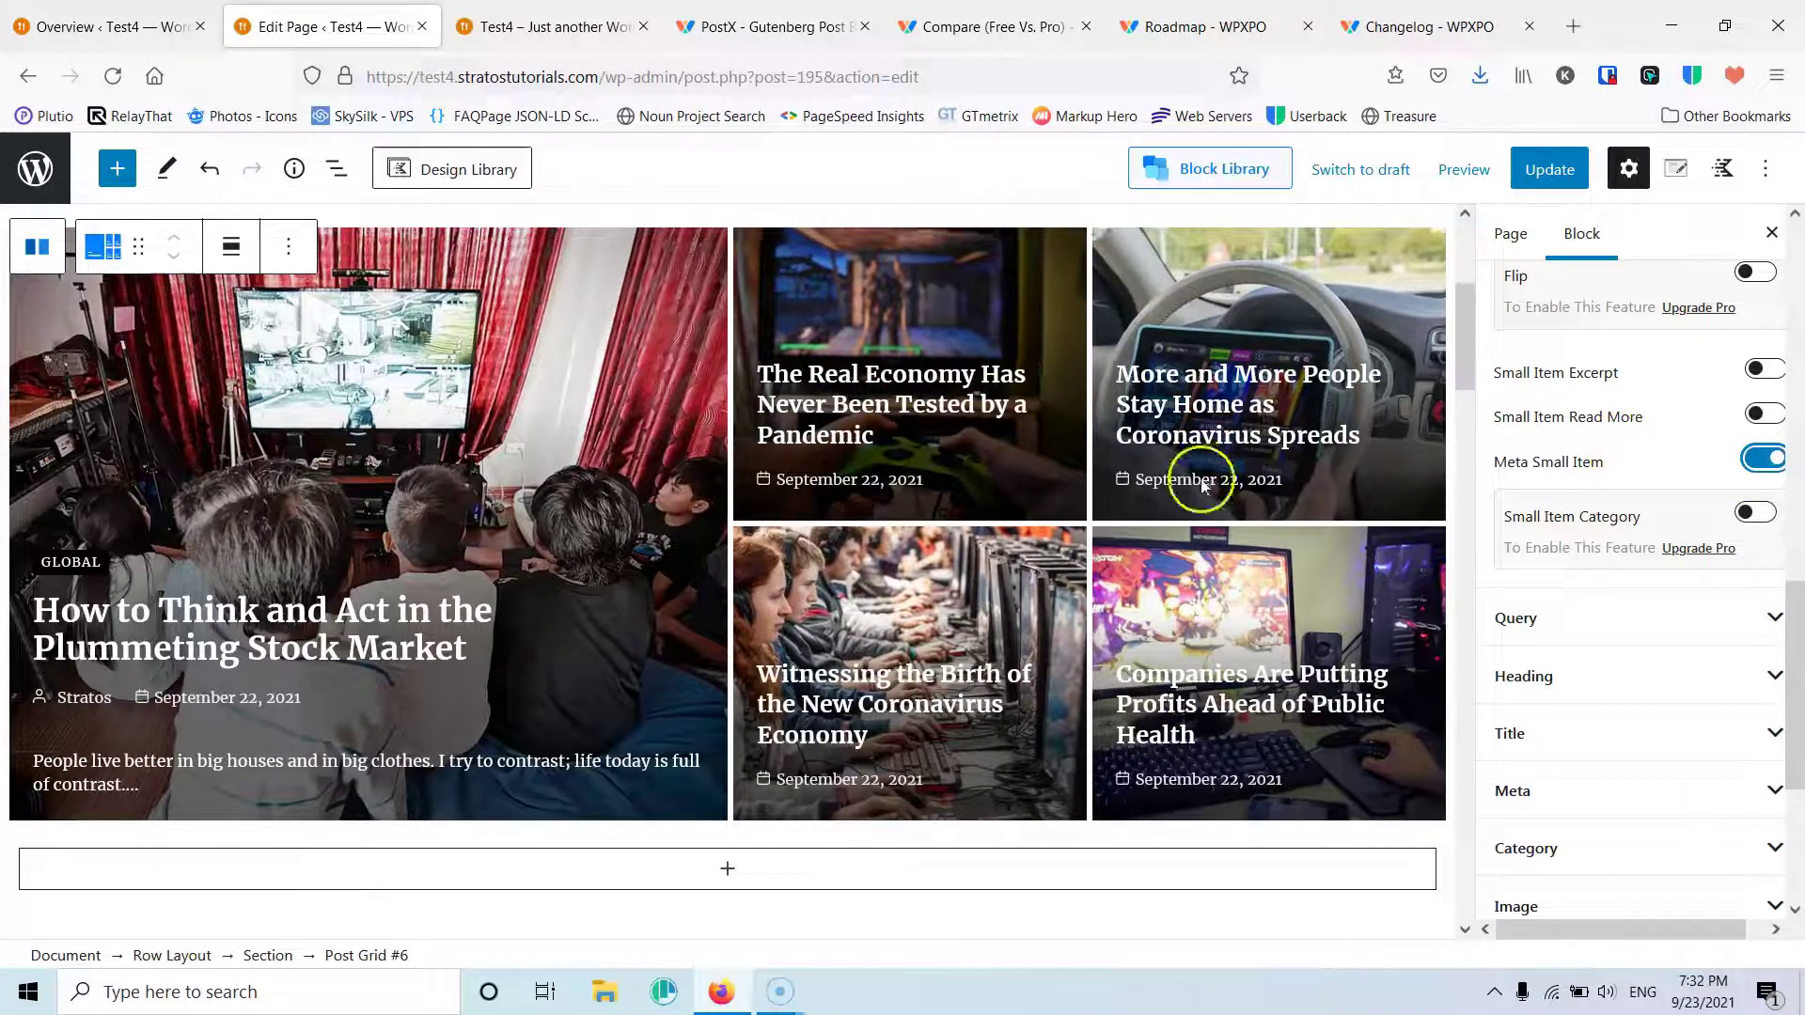
Step: Examine the post grid's Query settings, including post type, taxonomy values, ordering, include and exclude posts, author and offset
{"action": "left_click", "coordinate": [1647, 620]}
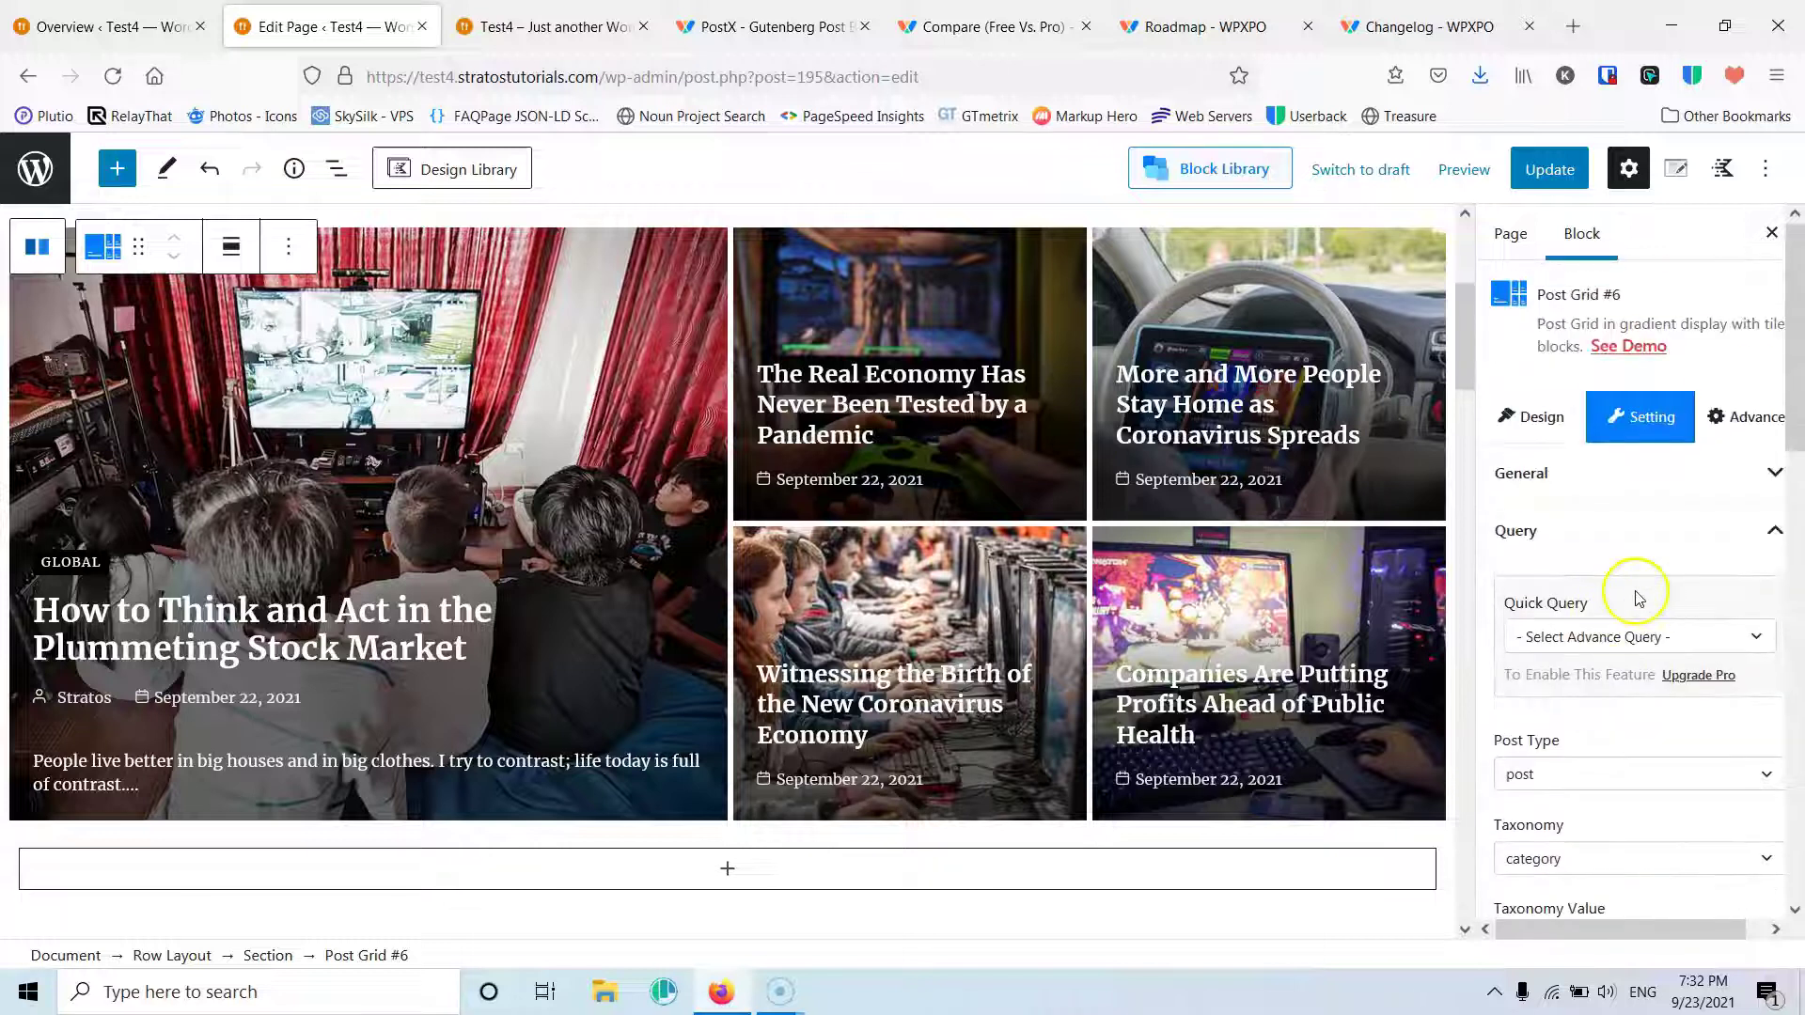
{"action": "scroll", "coordinate": [1618, 580], "scroll_direction": "down", "scroll_amount": 2}
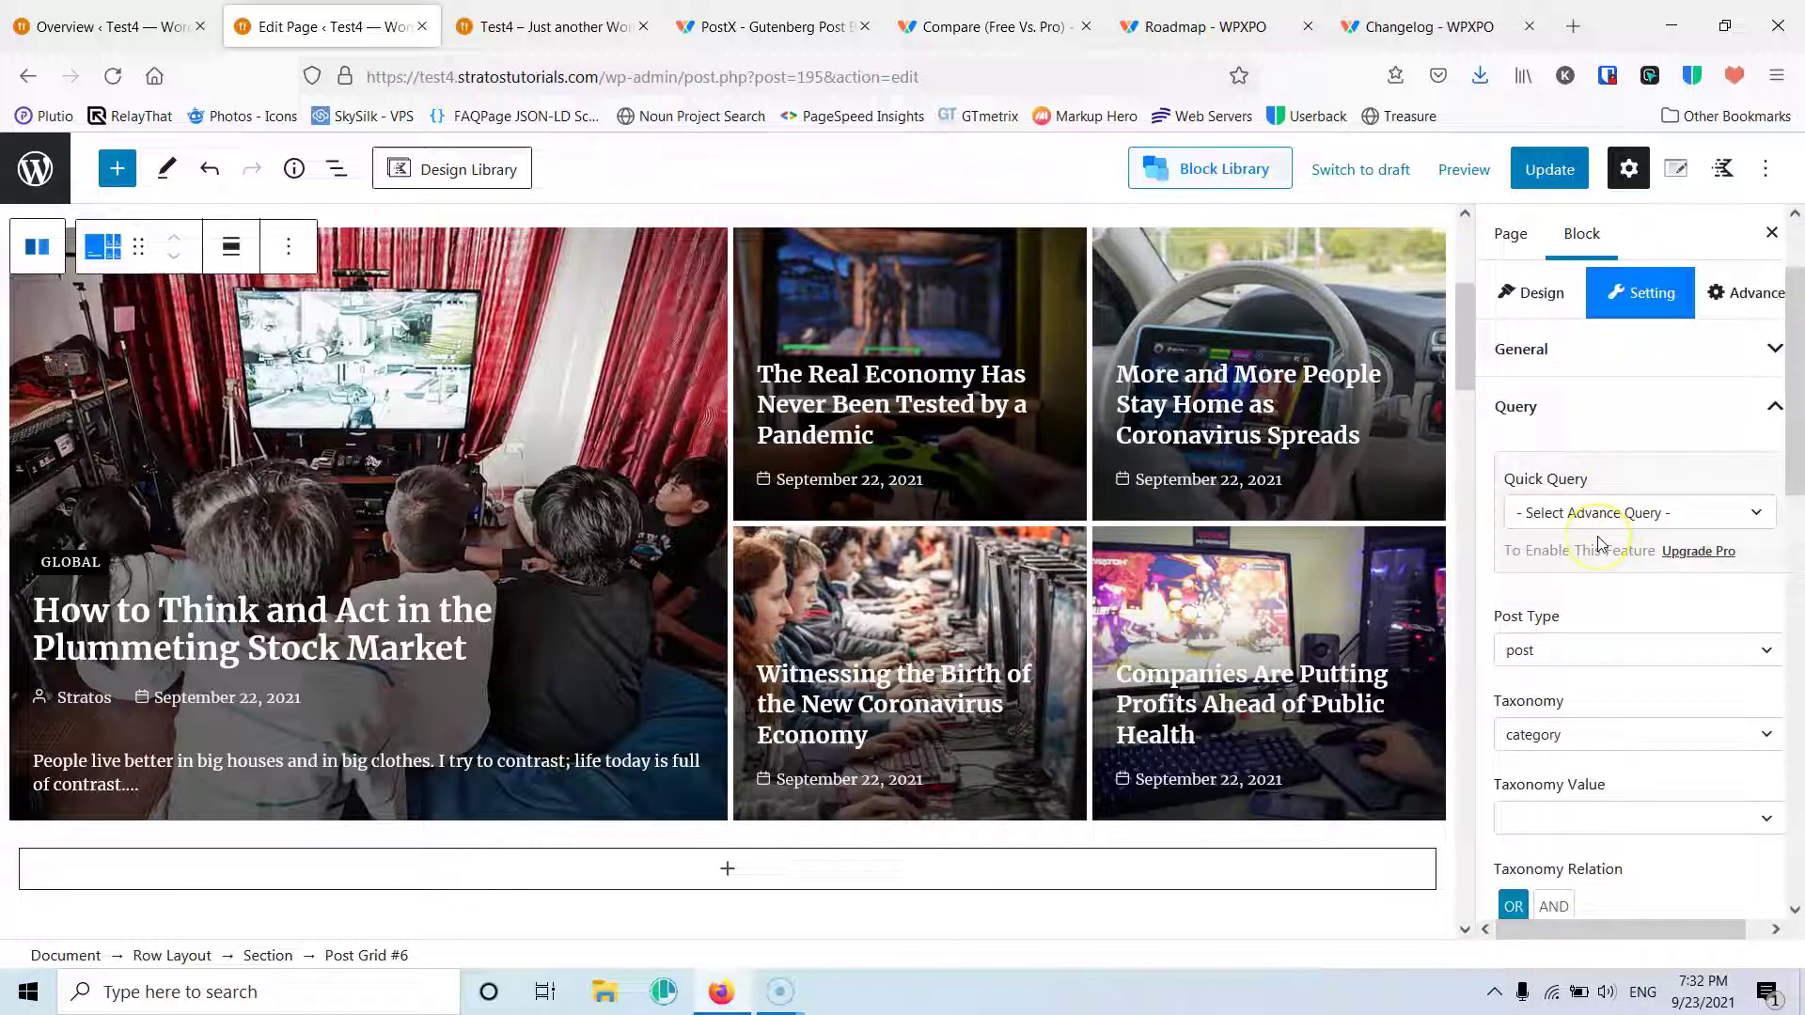
{"action": "scroll", "coordinate": [1599, 543], "scroll_direction": "down", "scroll_amount": 4}
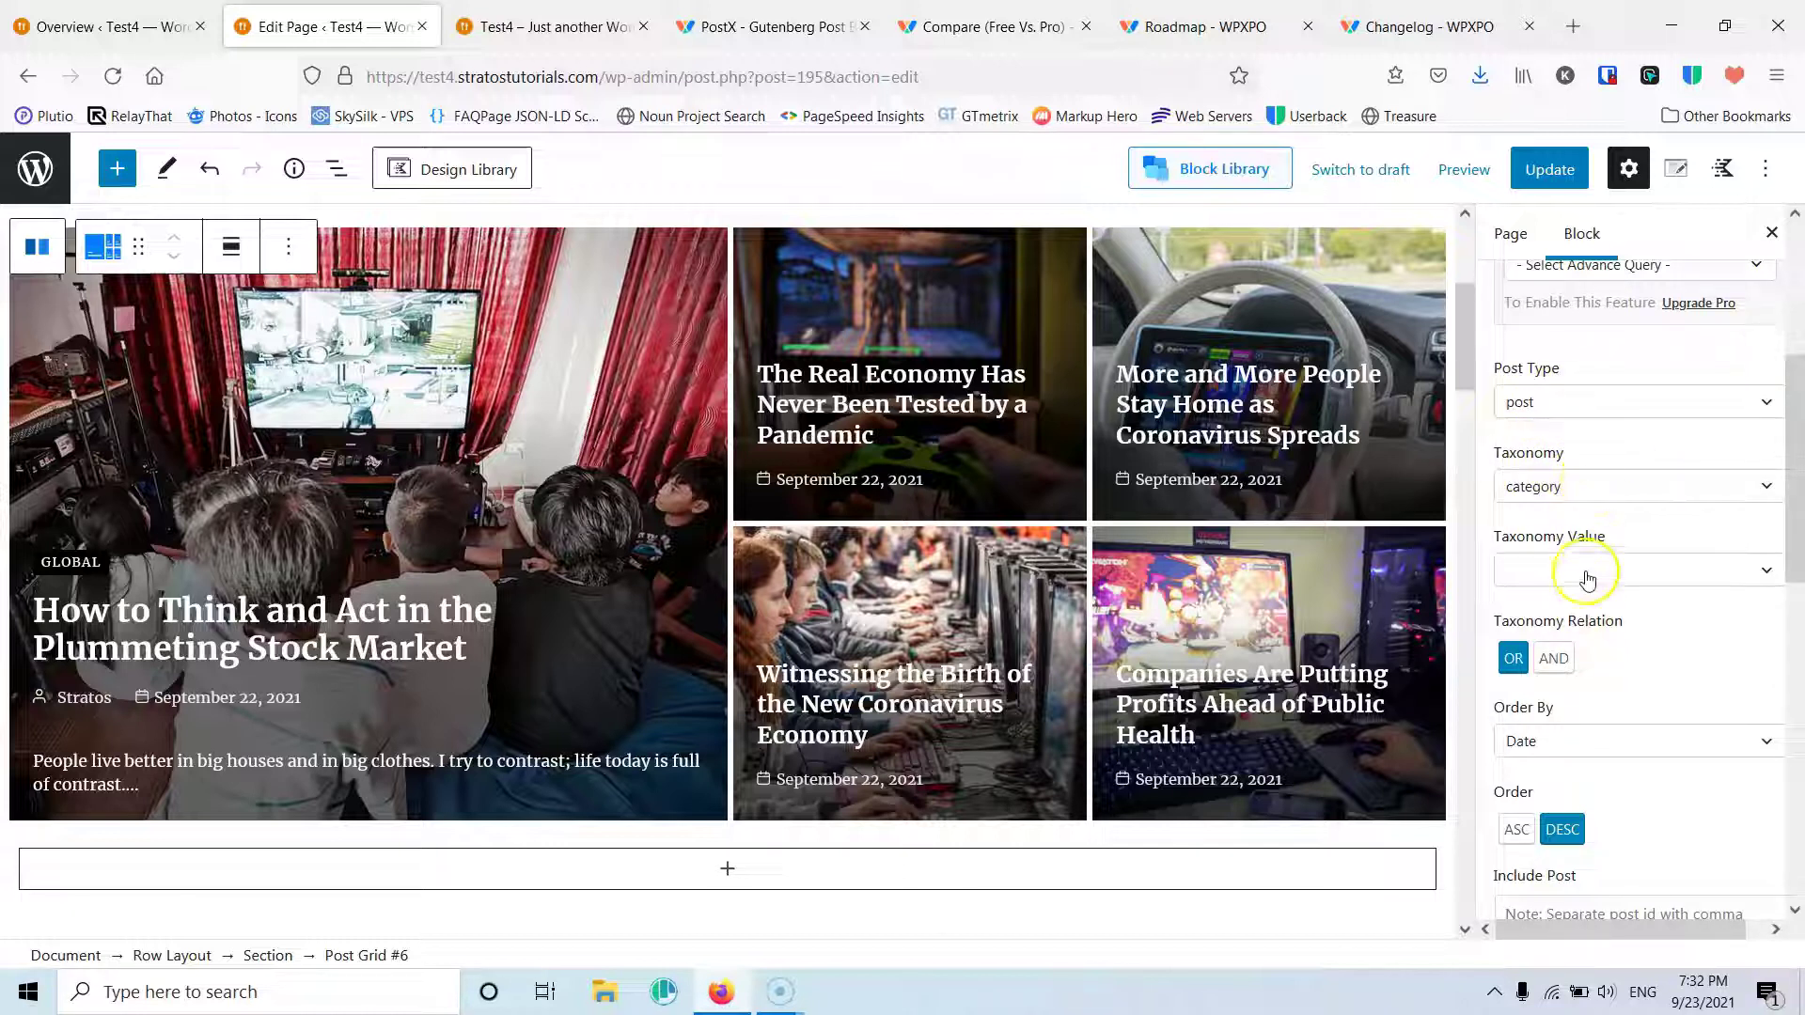
{"action": "left_click", "coordinate": [1627, 572]}
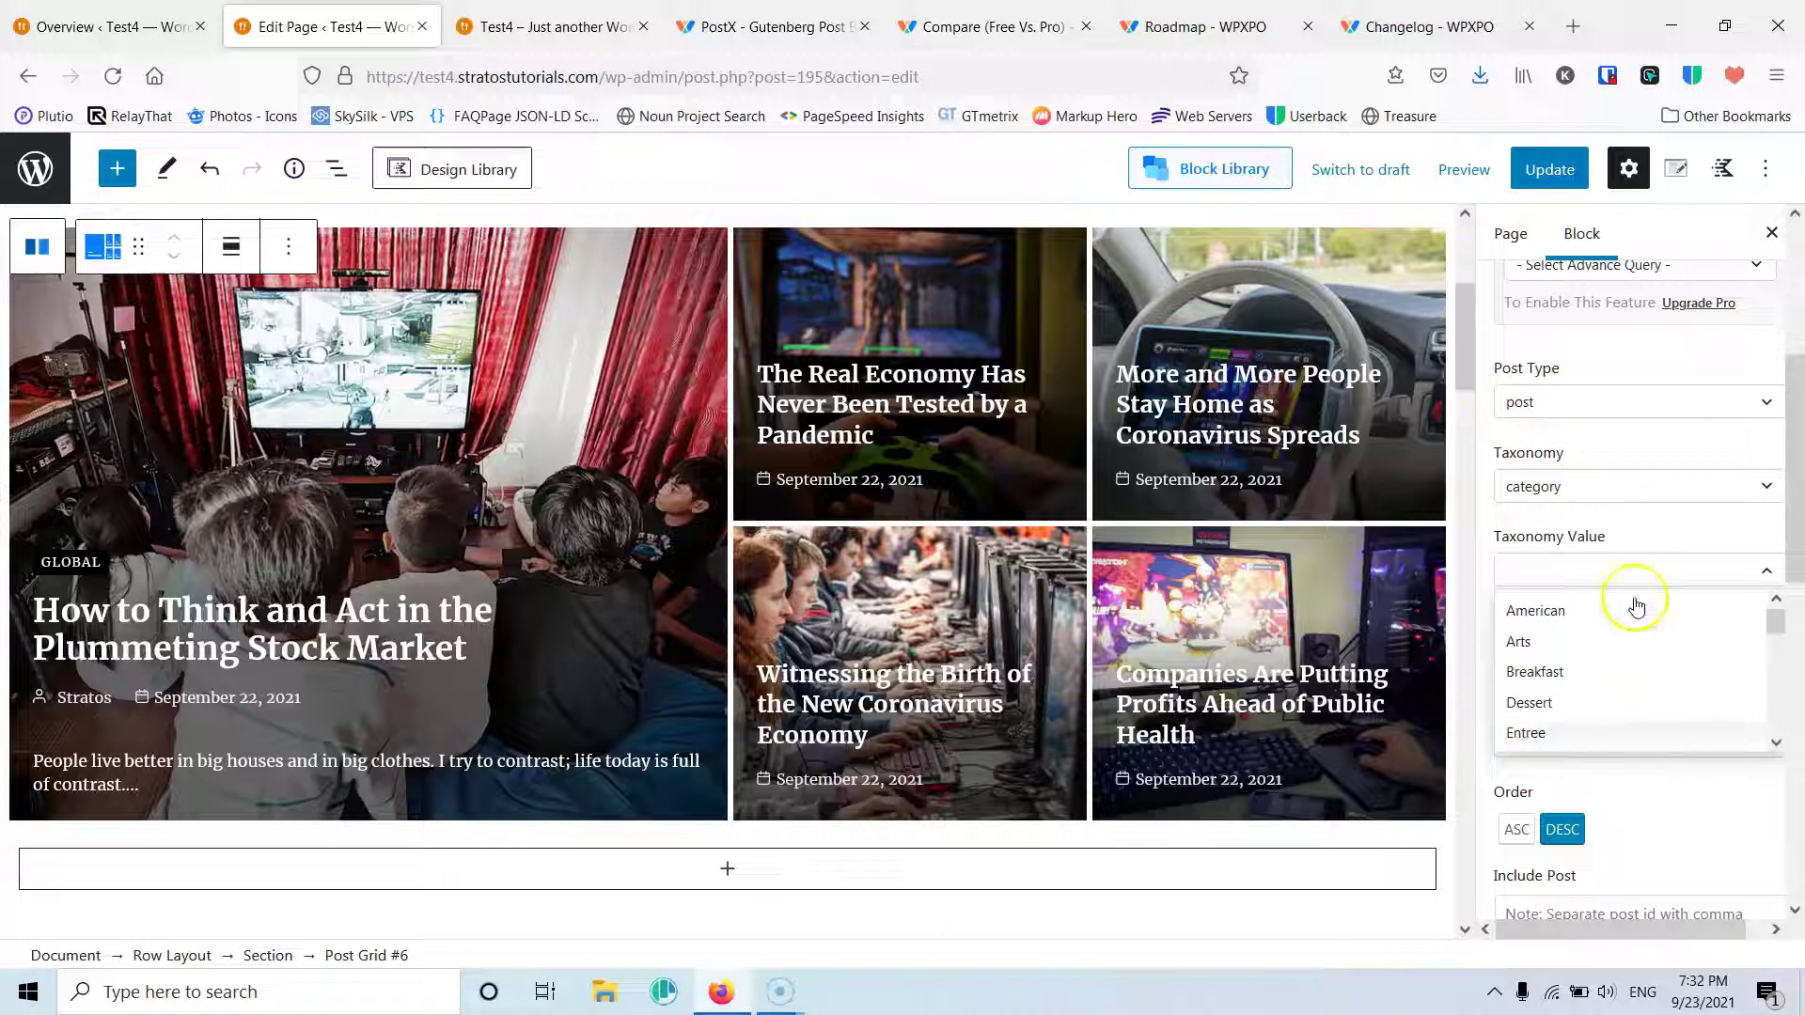
{"action": "left_click", "coordinate": [1487, 562]}
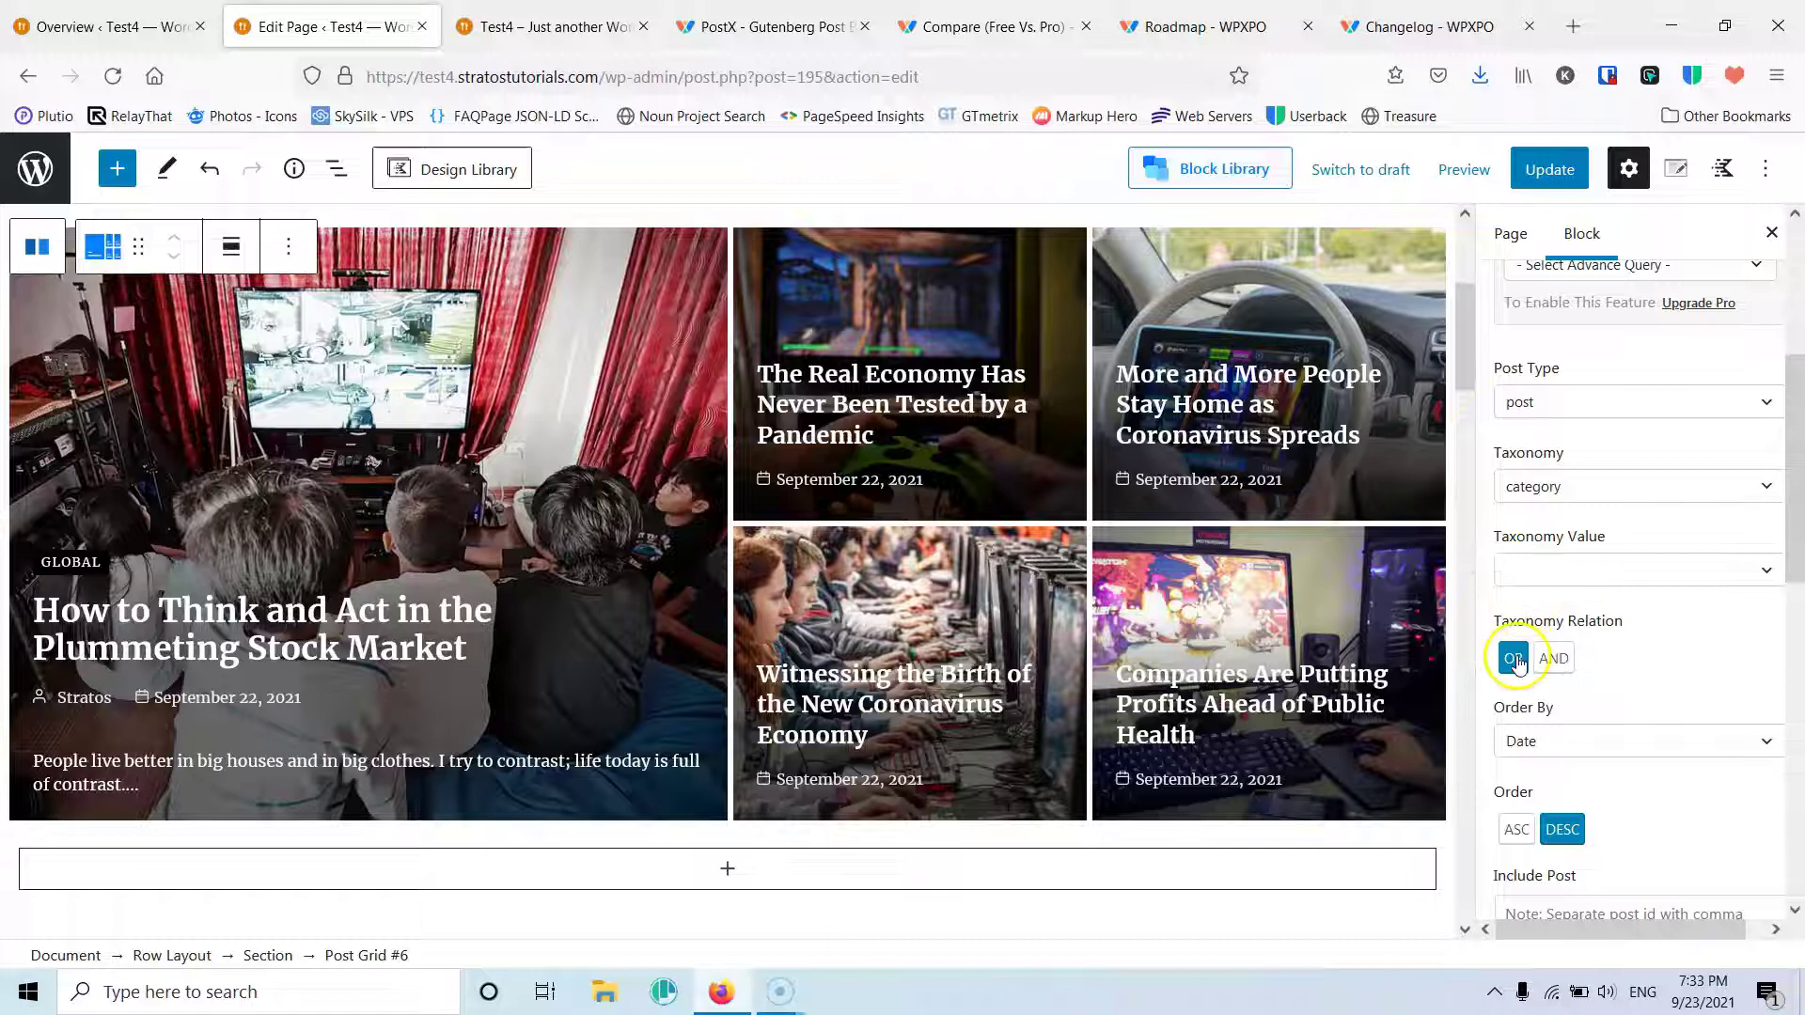
{"action": "scroll", "coordinate": [1582, 667], "scroll_direction": "down", "scroll_amount": 3}
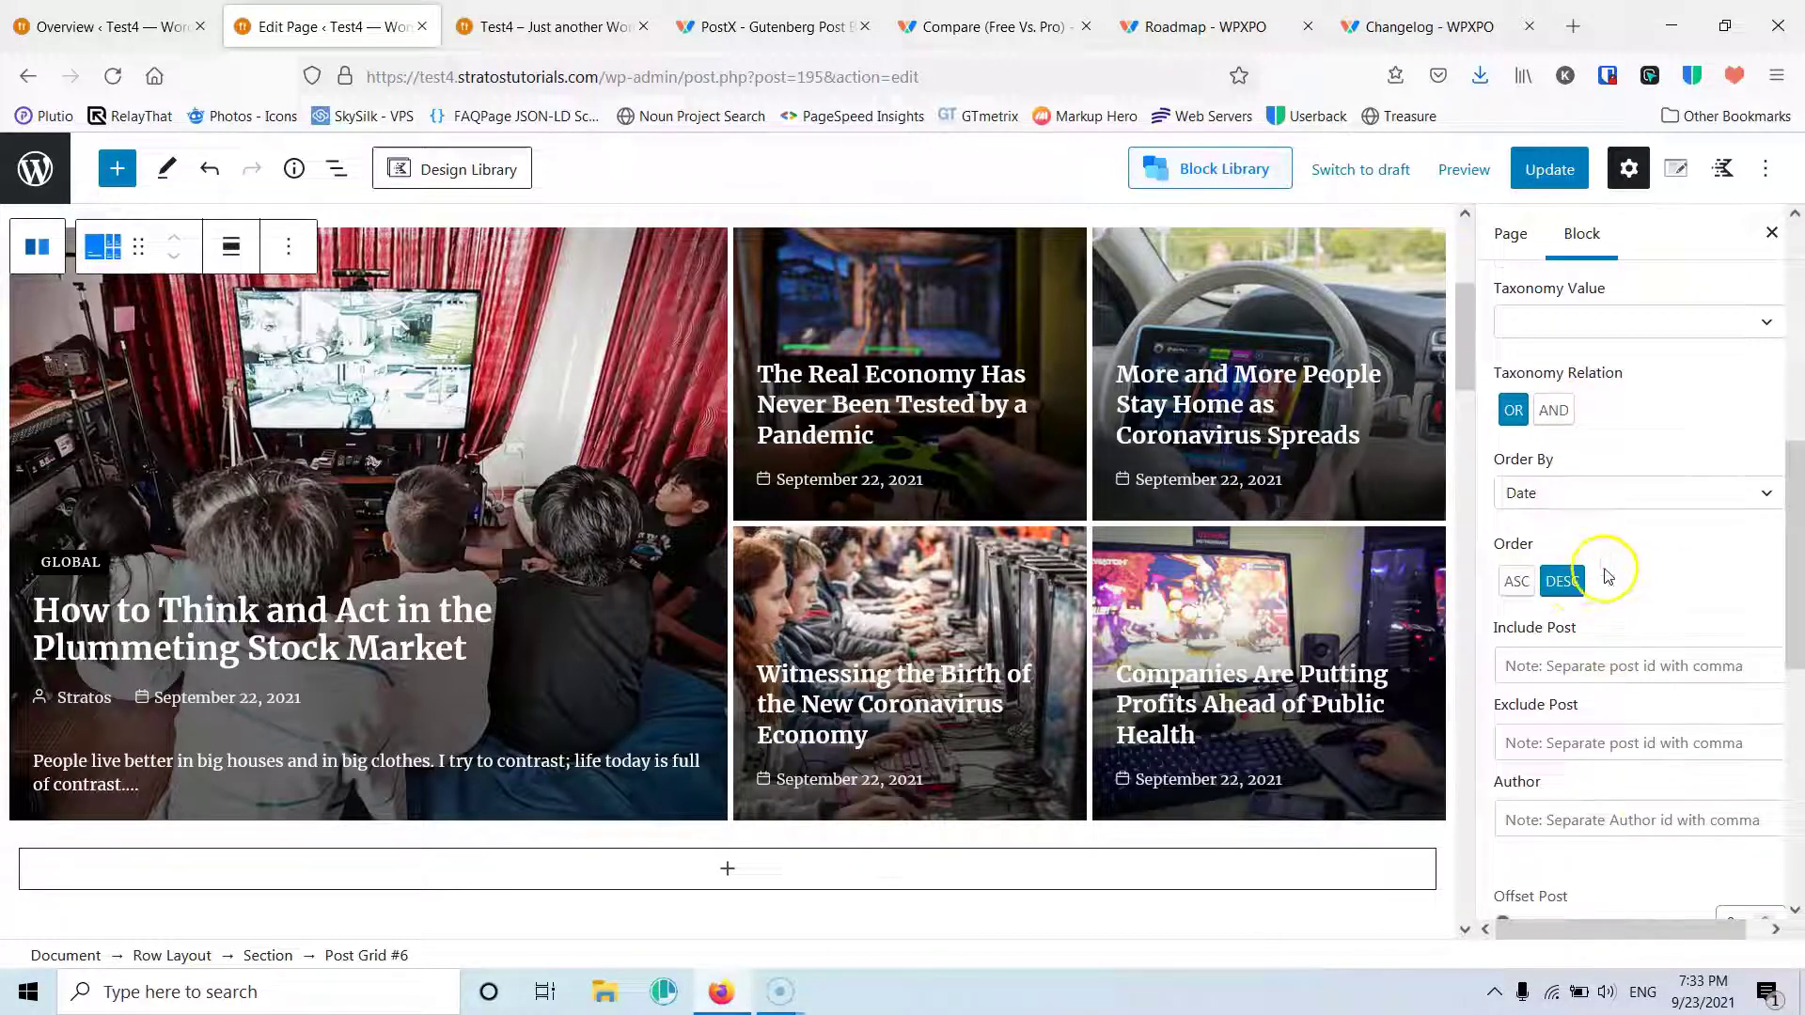
{"action": "scroll", "coordinate": [1655, 470], "scroll_direction": "down", "scroll_amount": 3}
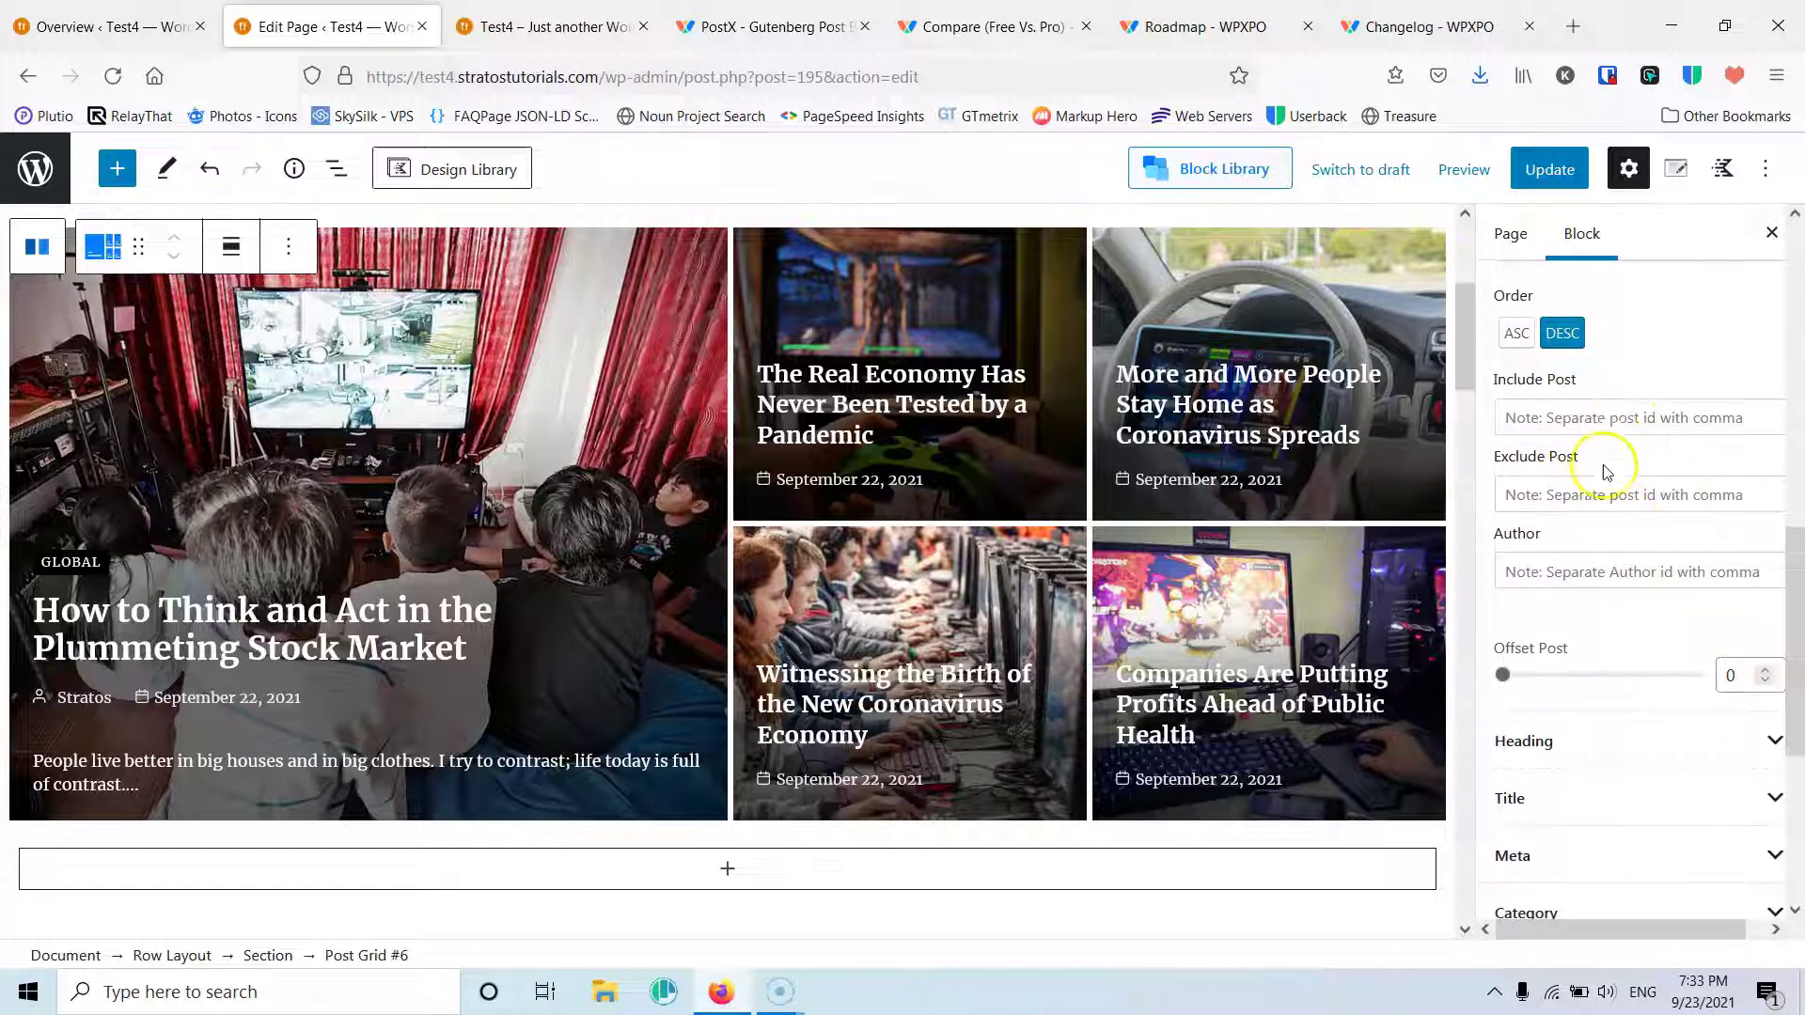
{"action": "scroll", "coordinate": [1637, 472], "scroll_direction": "down", "scroll_amount": 3}
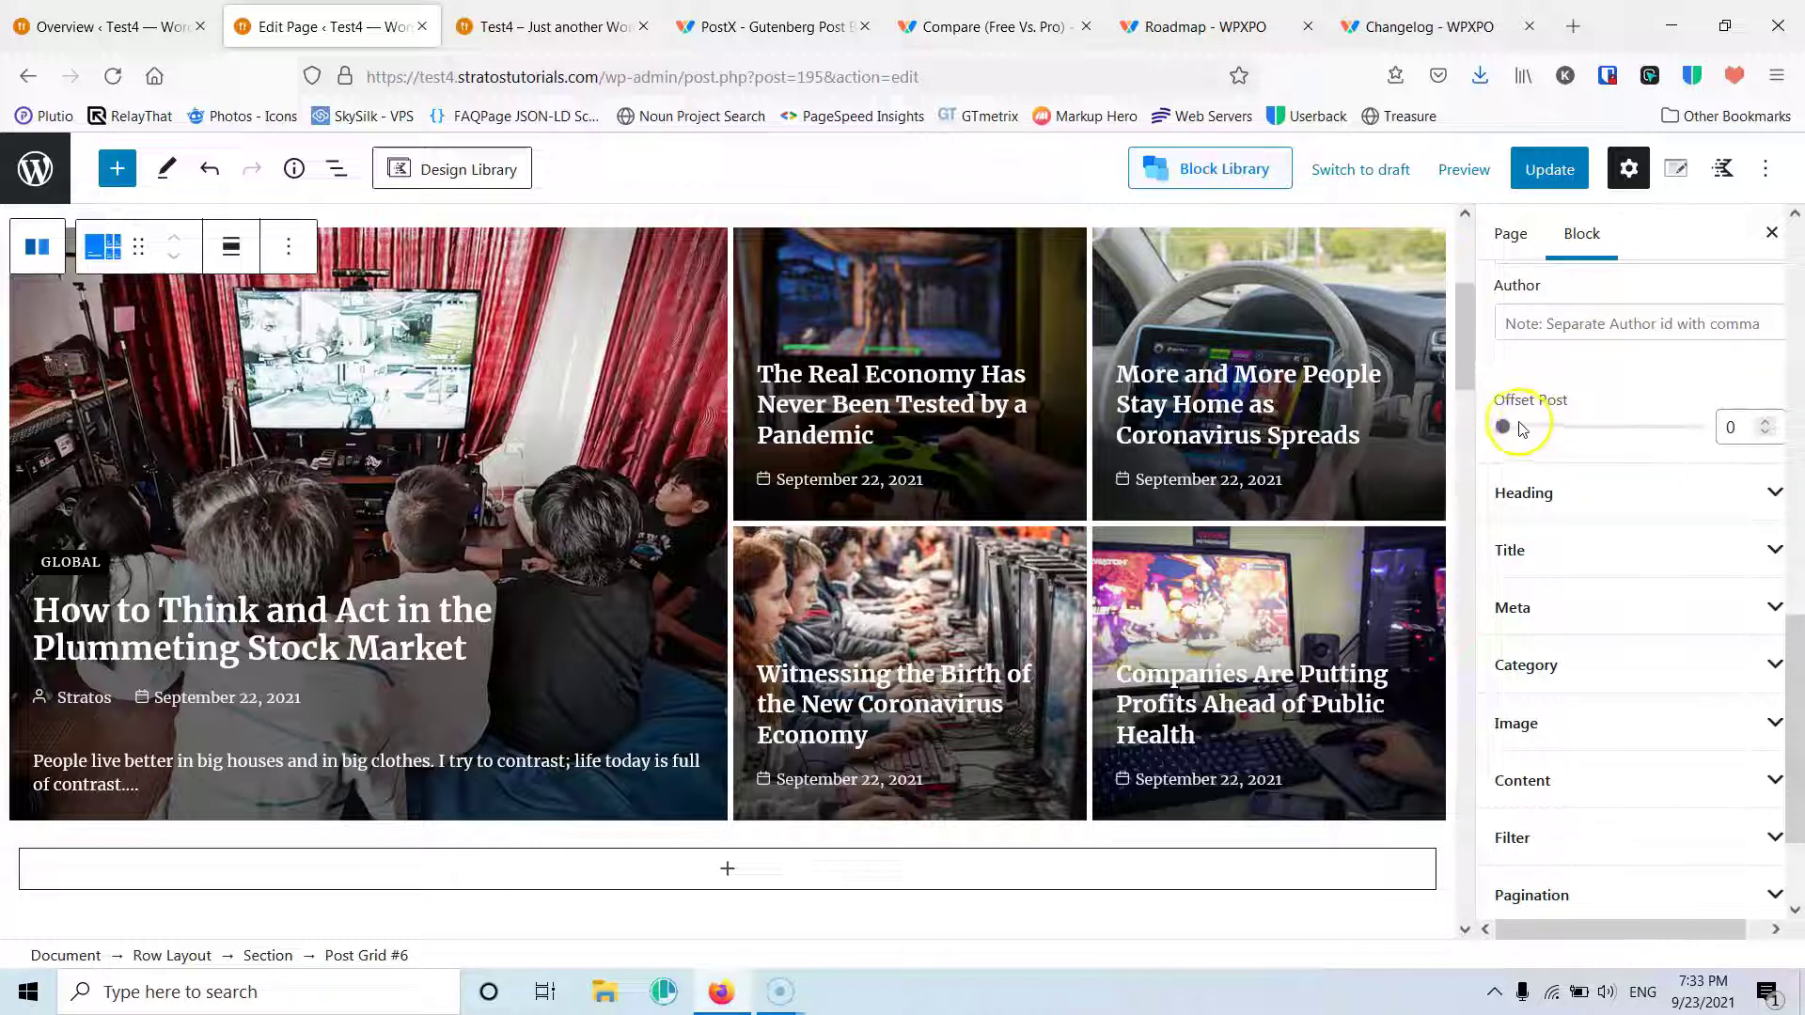
{"action": "scroll", "coordinate": [1545, 442], "scroll_direction": "down", "scroll_amount": 1}
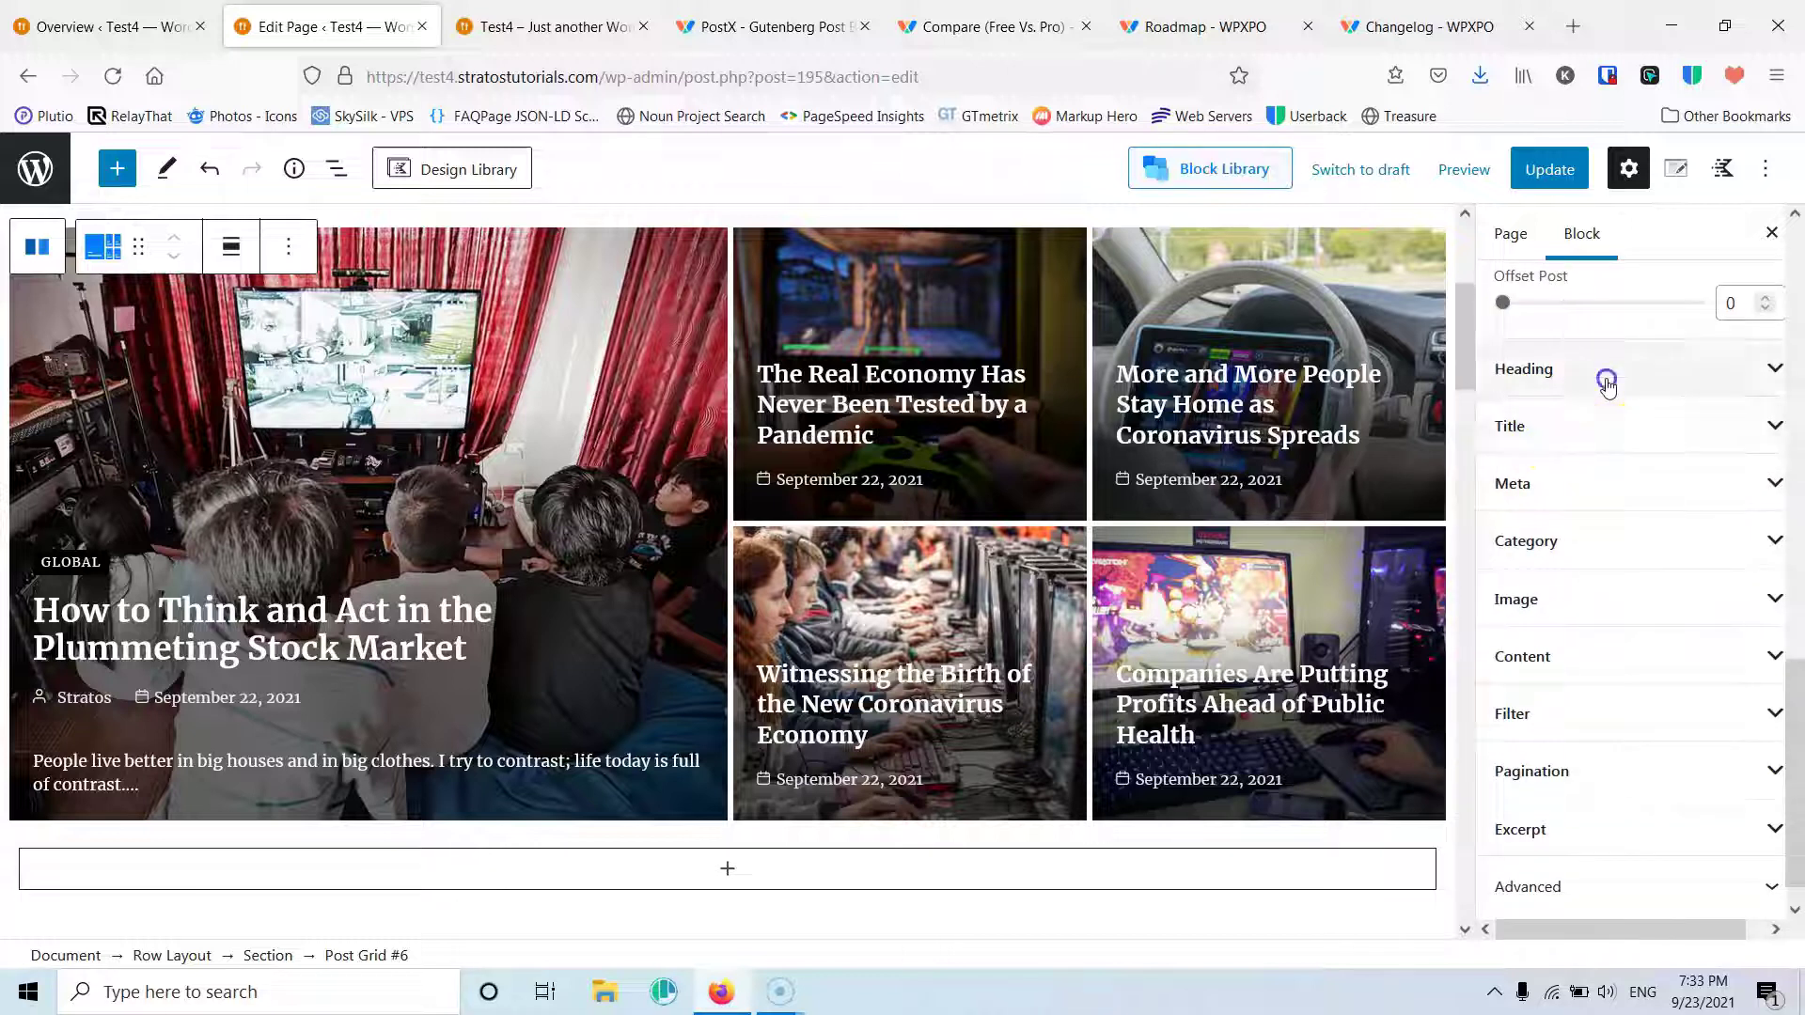
Step: Open the post grid's Heading settings and examine them alongside the heading on the page
{"action": "left_click", "coordinate": [1604, 370]}
{"action": "scroll", "coordinate": [1621, 524], "scroll_direction": "up", "scroll_amount": 4}
{"action": "scroll", "coordinate": [1622, 524], "scroll_direction": "up", "scroll_amount": 8}
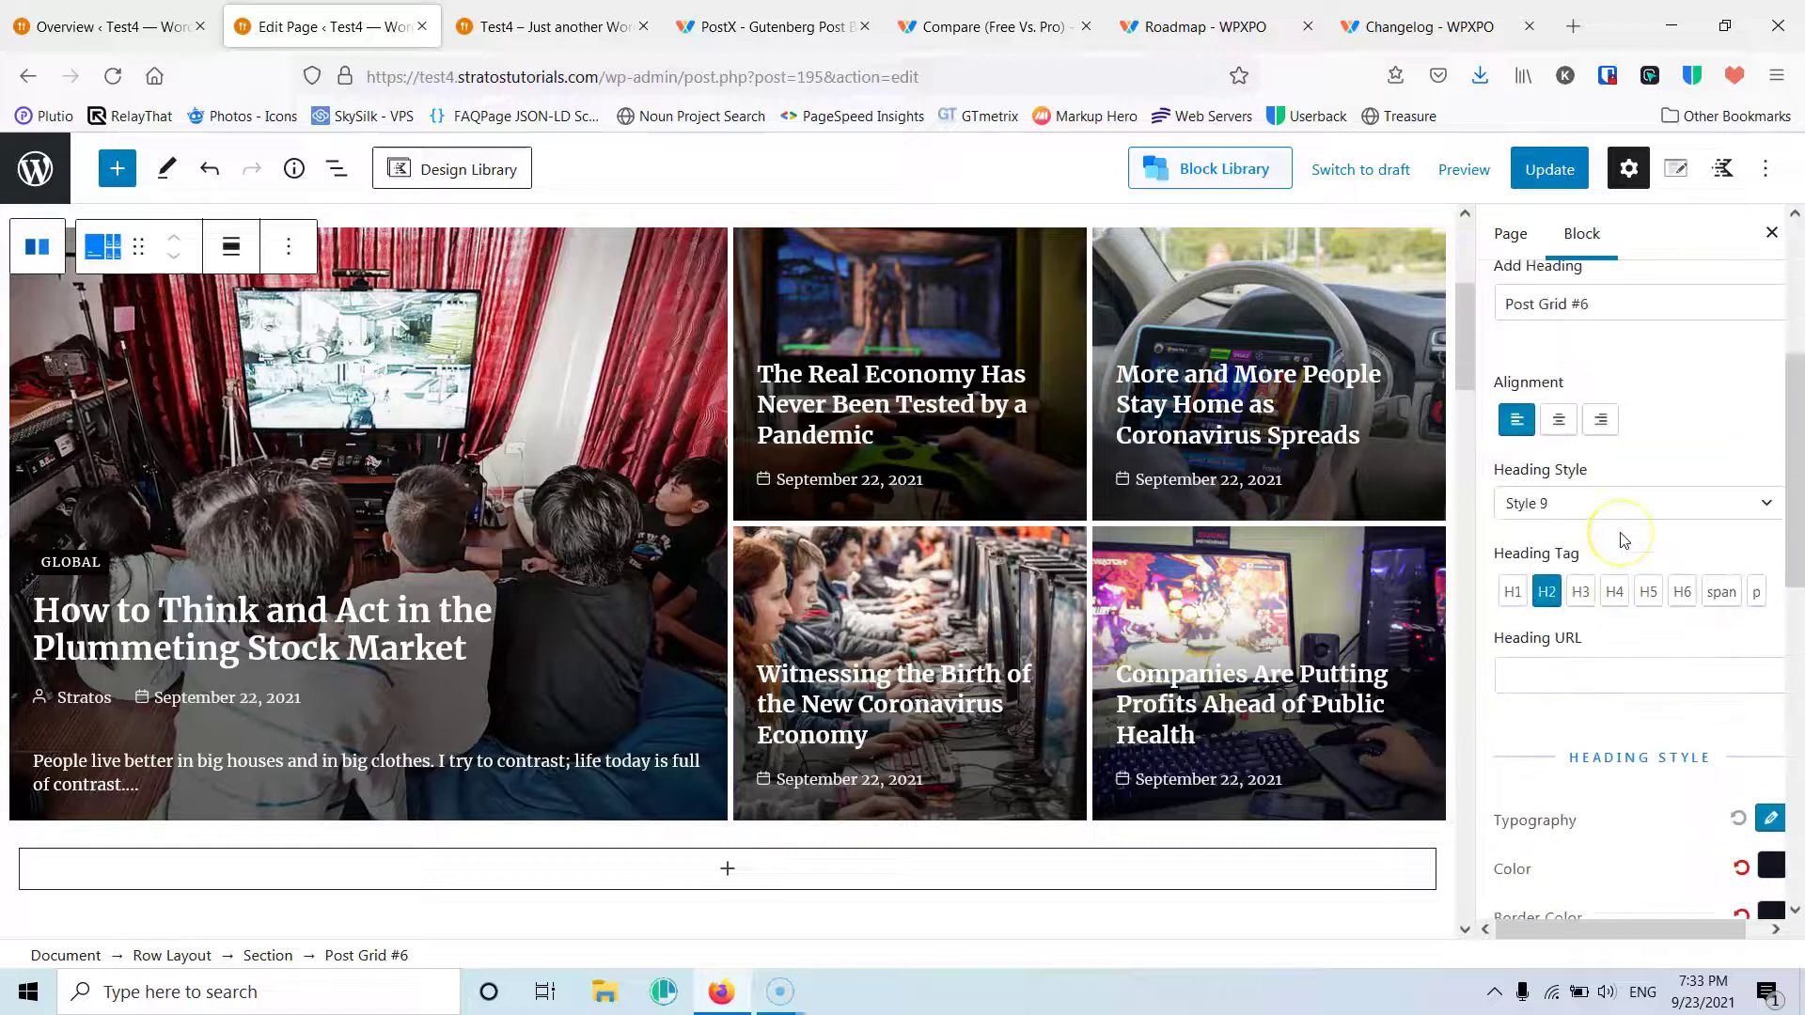
{"action": "scroll", "coordinate": [1068, 499], "scroll_direction": "up", "scroll_amount": 4}
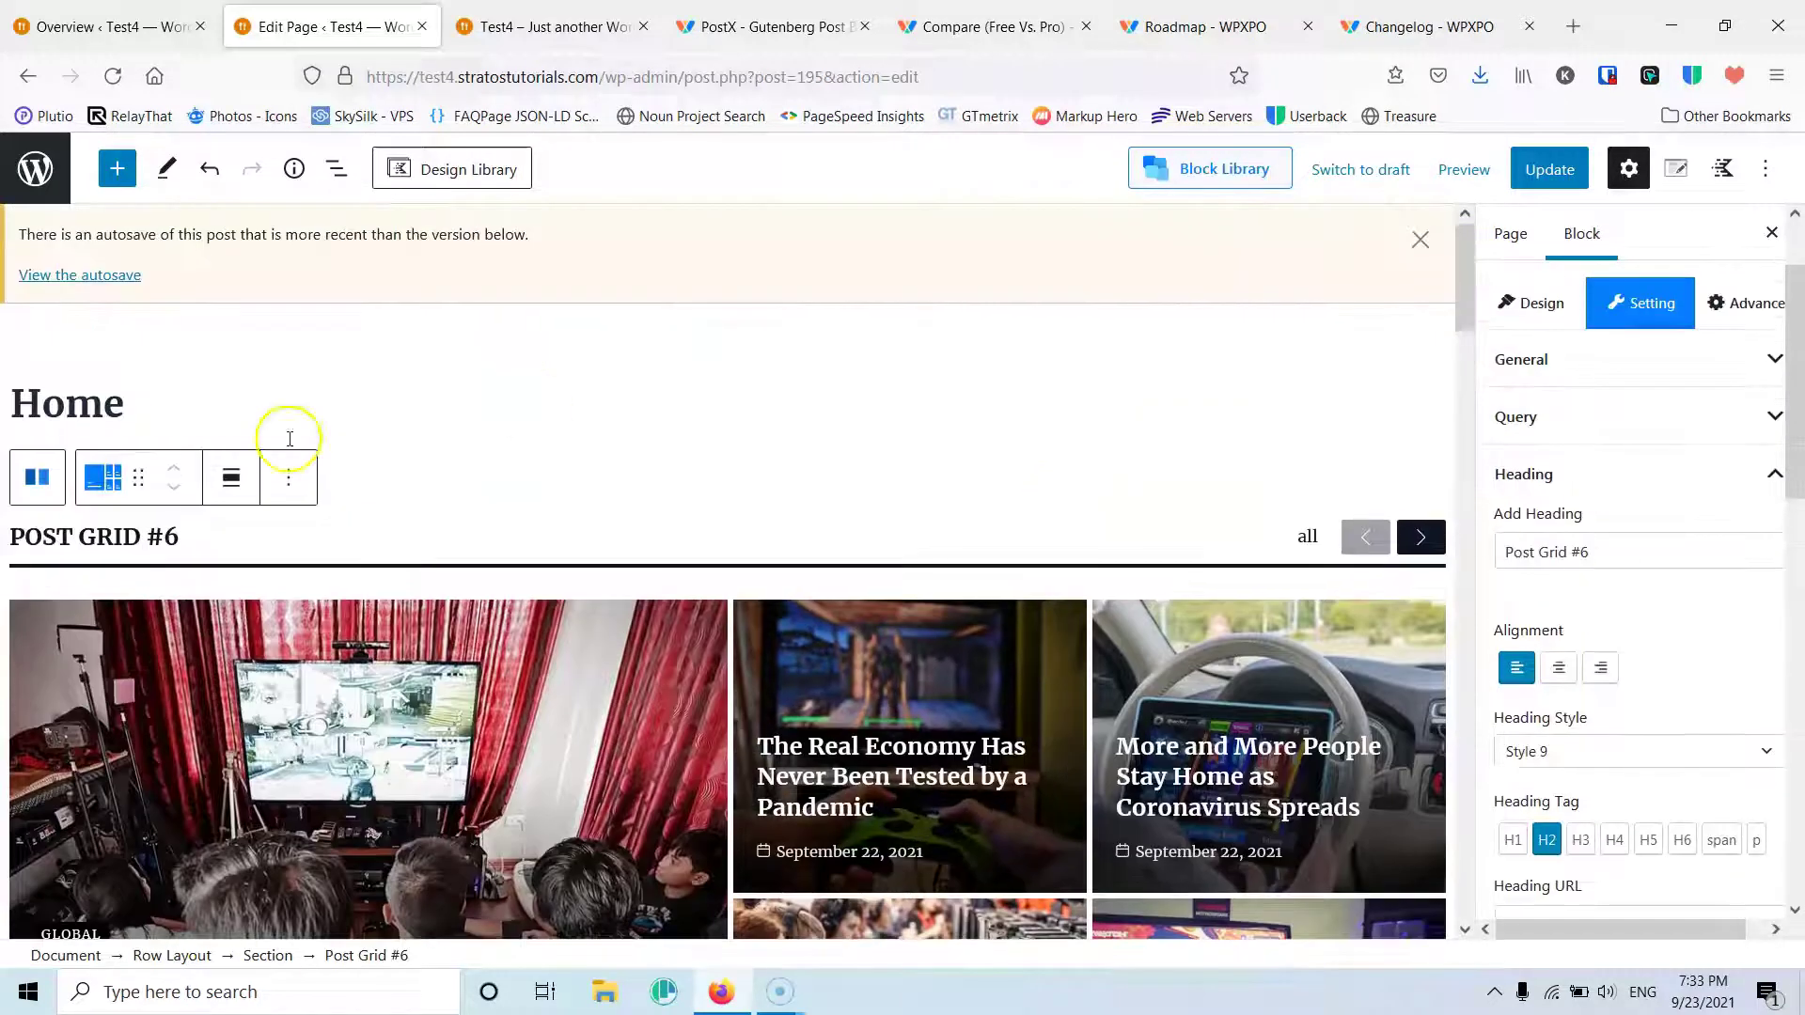
{"action": "scroll", "coordinate": [1640, 639], "scroll_direction": "down", "scroll_amount": 2}
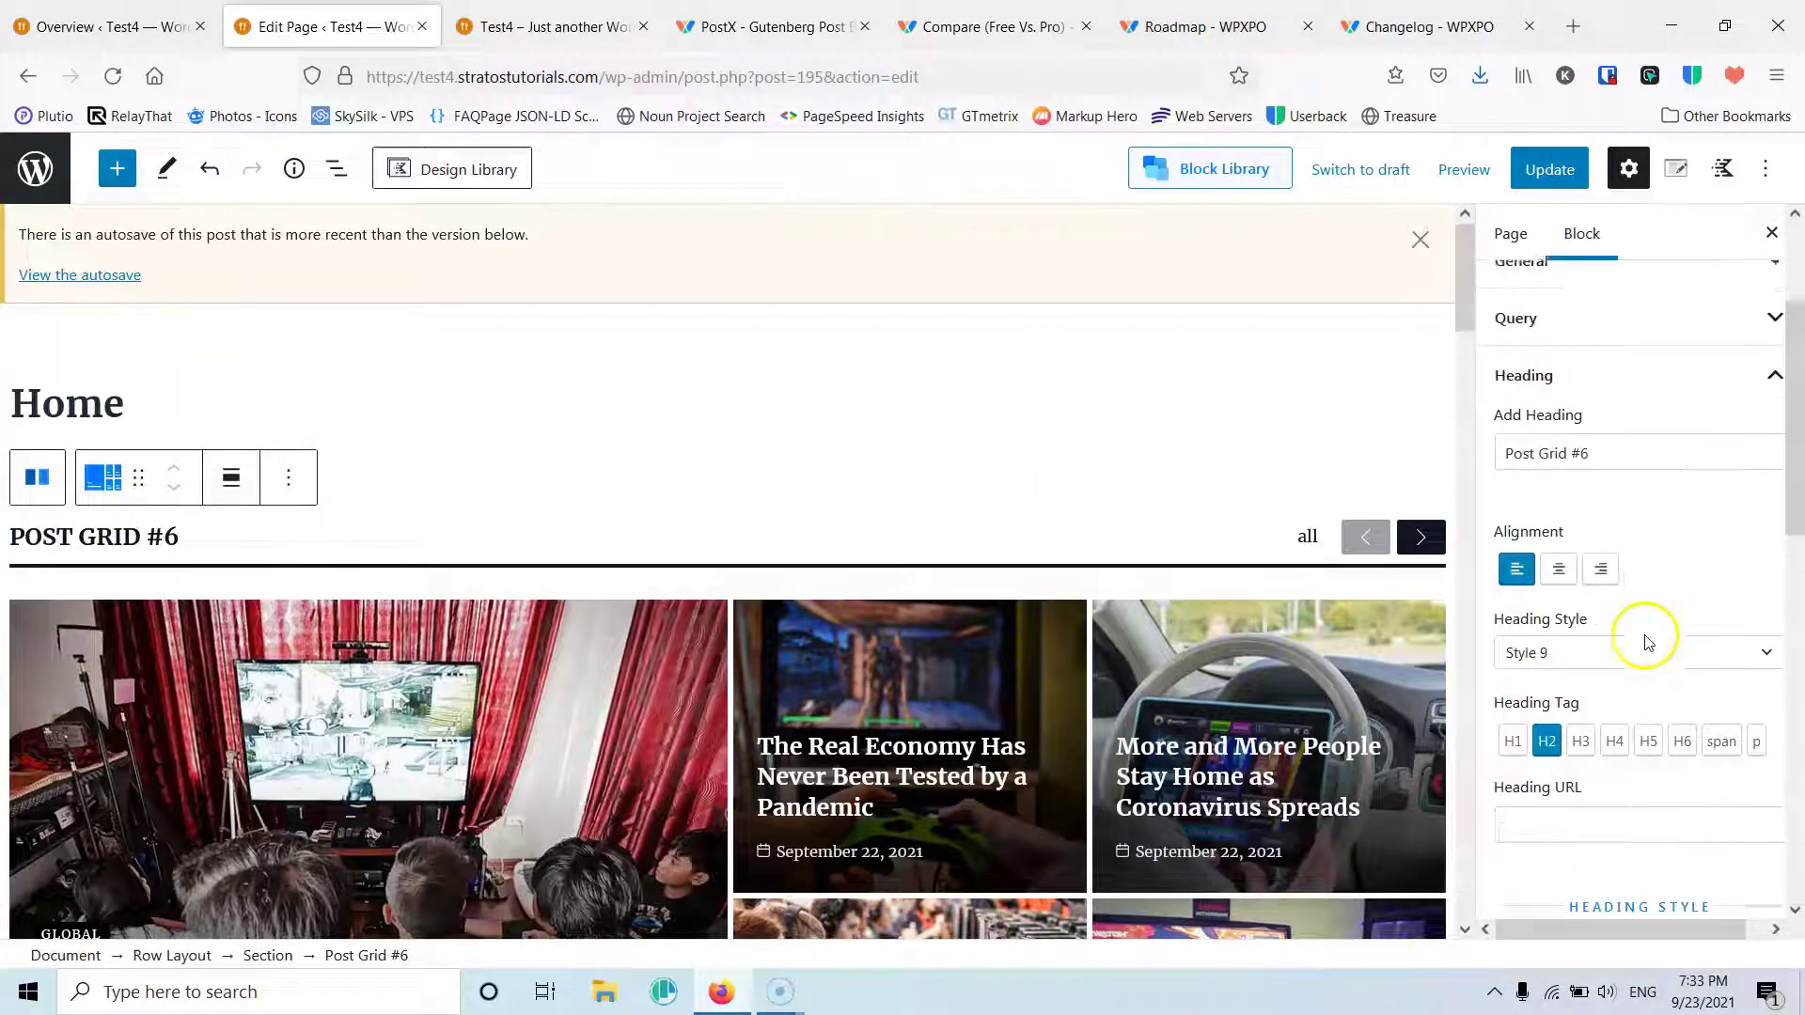
Step: Try centre alignment for the grid's heading and return it to left alignment
{"action": "left_click", "coordinate": [1558, 545]}
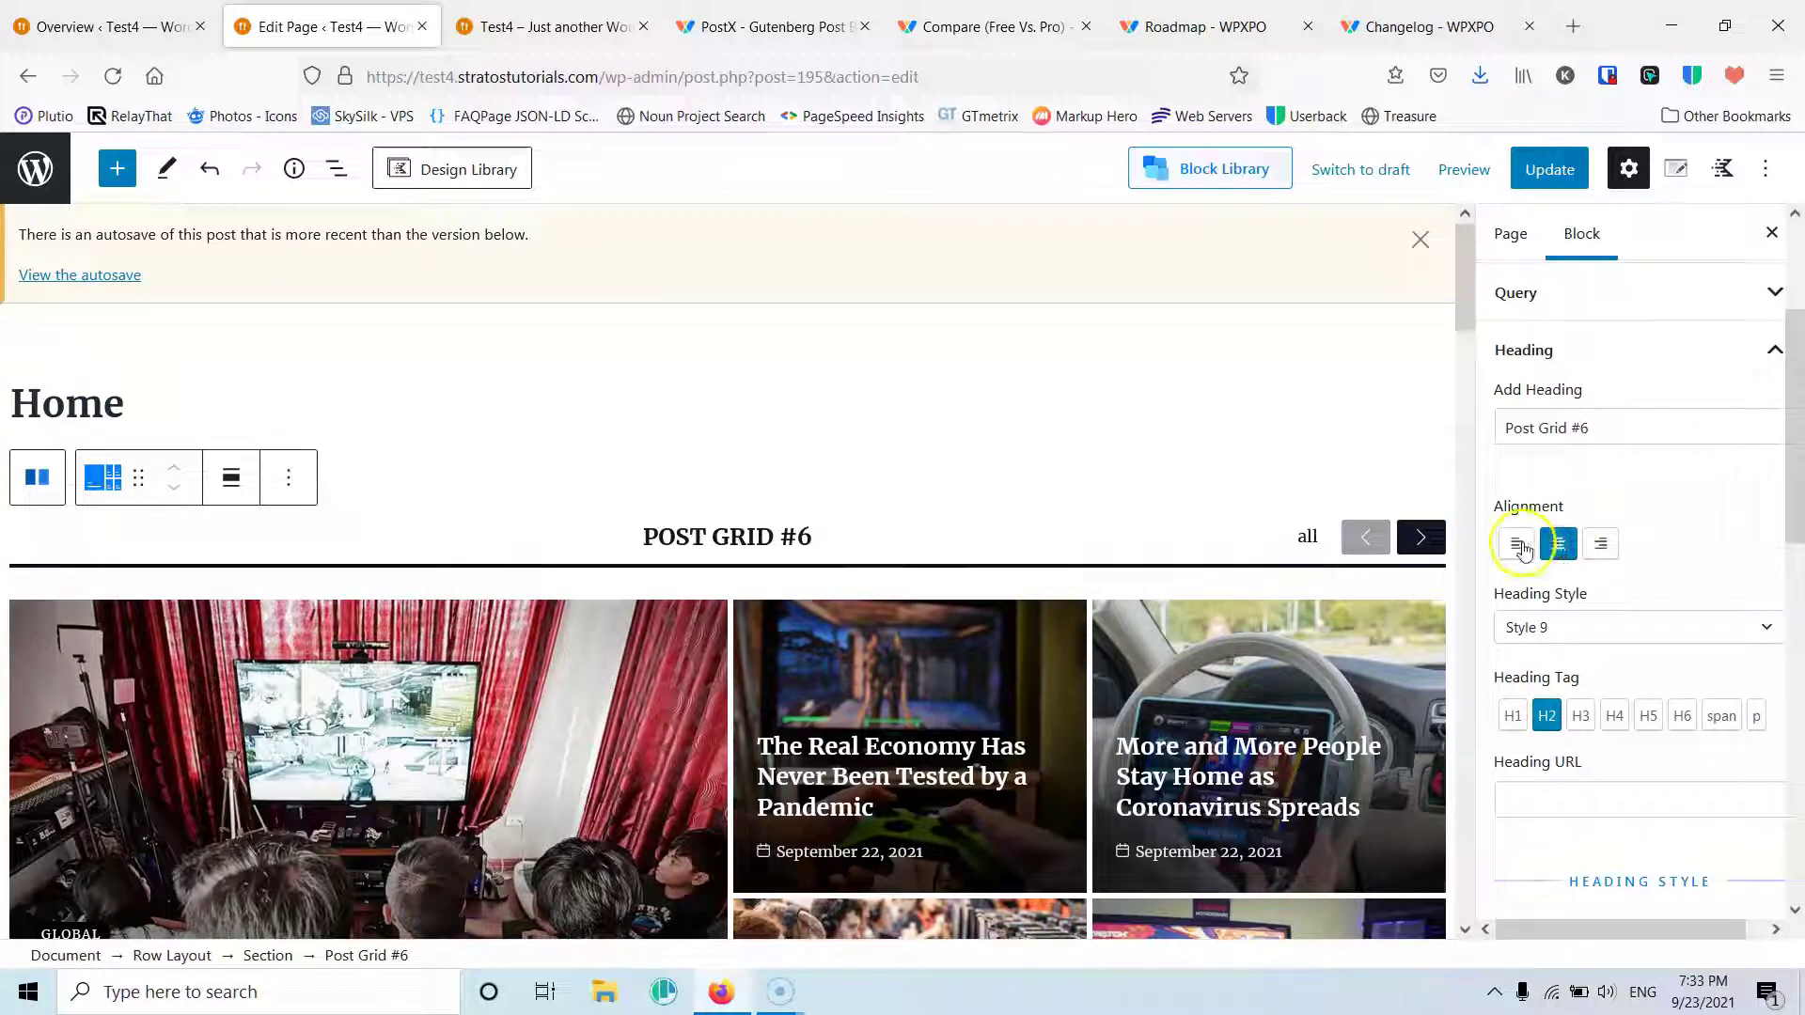
{"action": "left_click", "coordinate": [1523, 551]}
Step: Set the post grid's Heading Style to Style 12
{"action": "left_click", "coordinate": [1606, 628]}
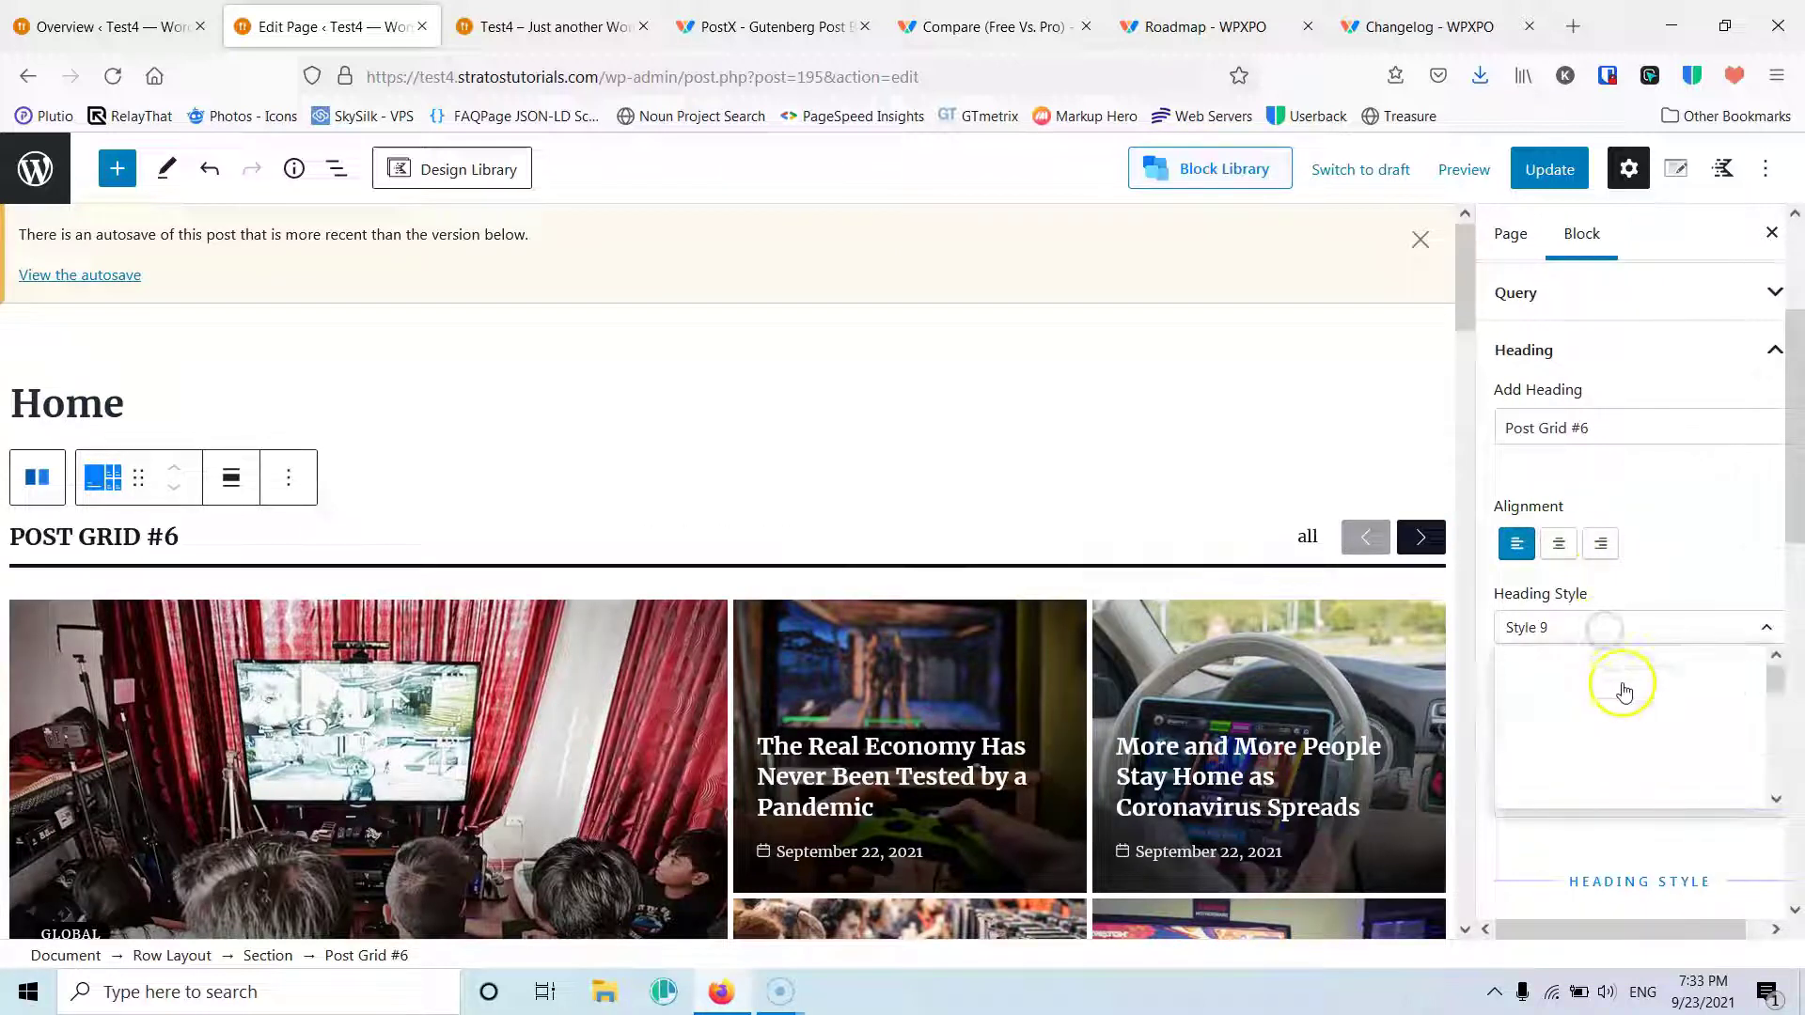
{"action": "scroll", "coordinate": [1643, 719], "scroll_direction": "down", "scroll_amount": 4}
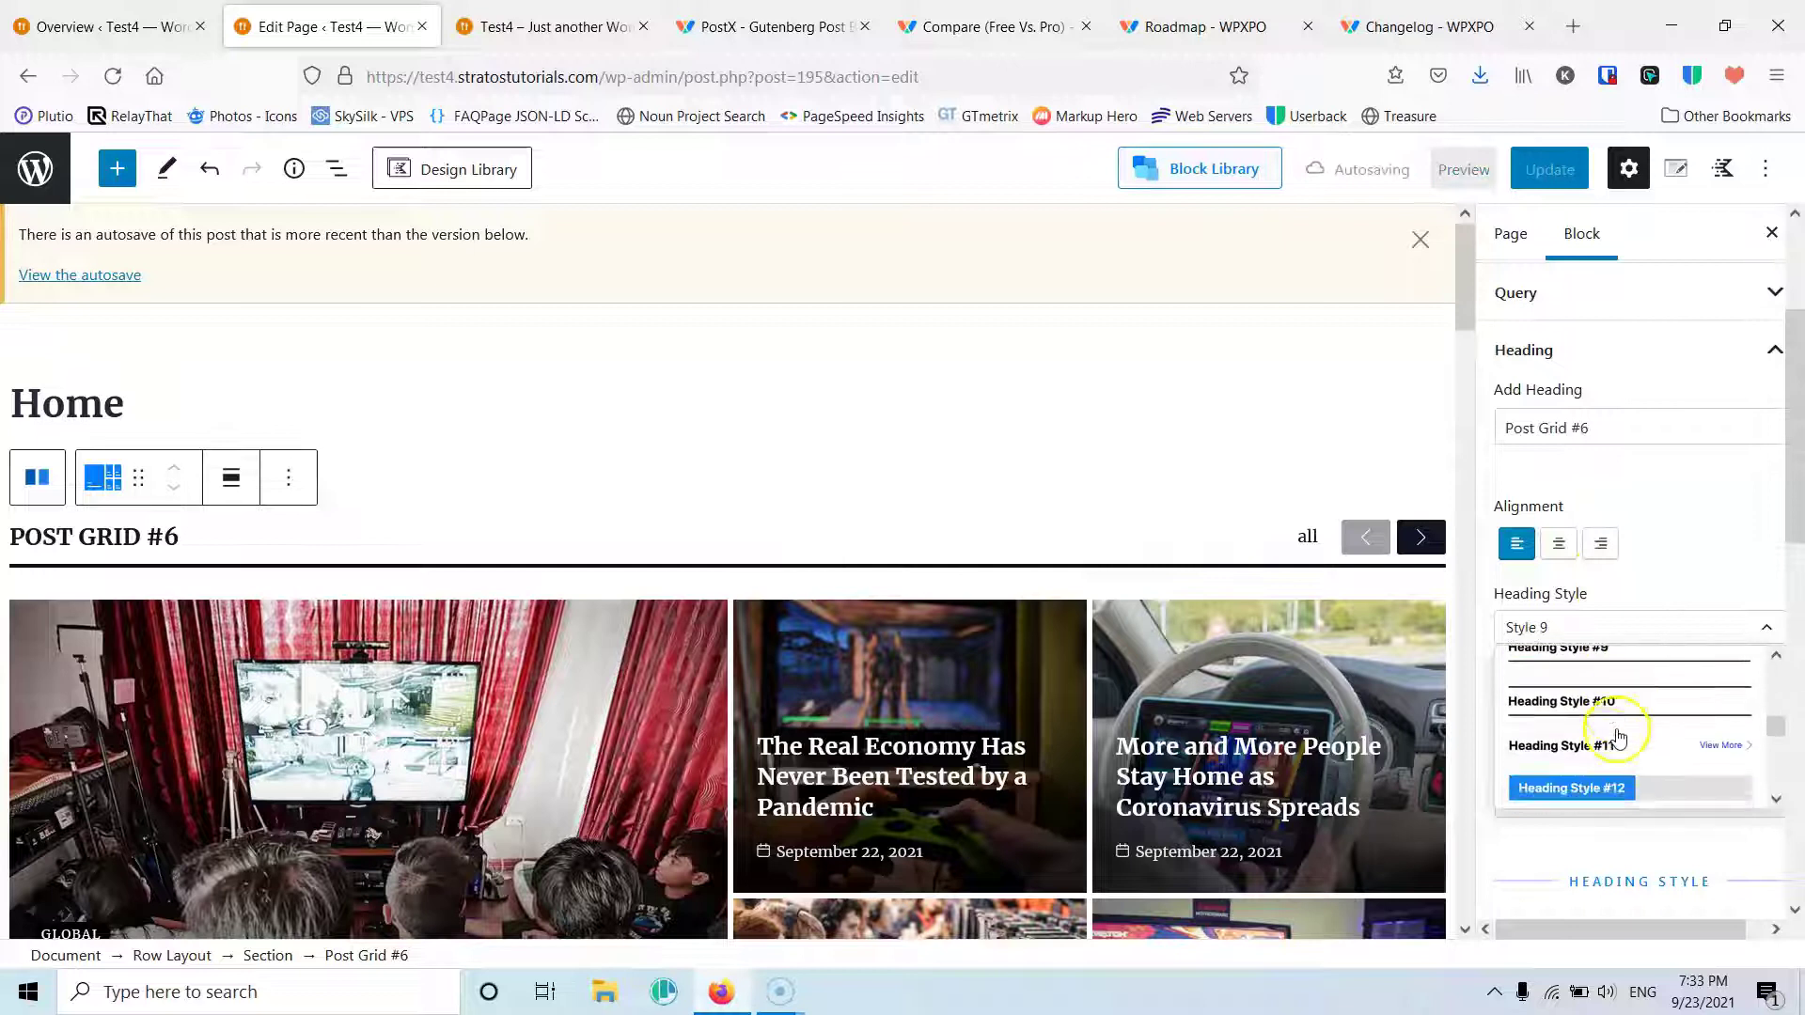
{"action": "left_click", "coordinate": [1587, 788]}
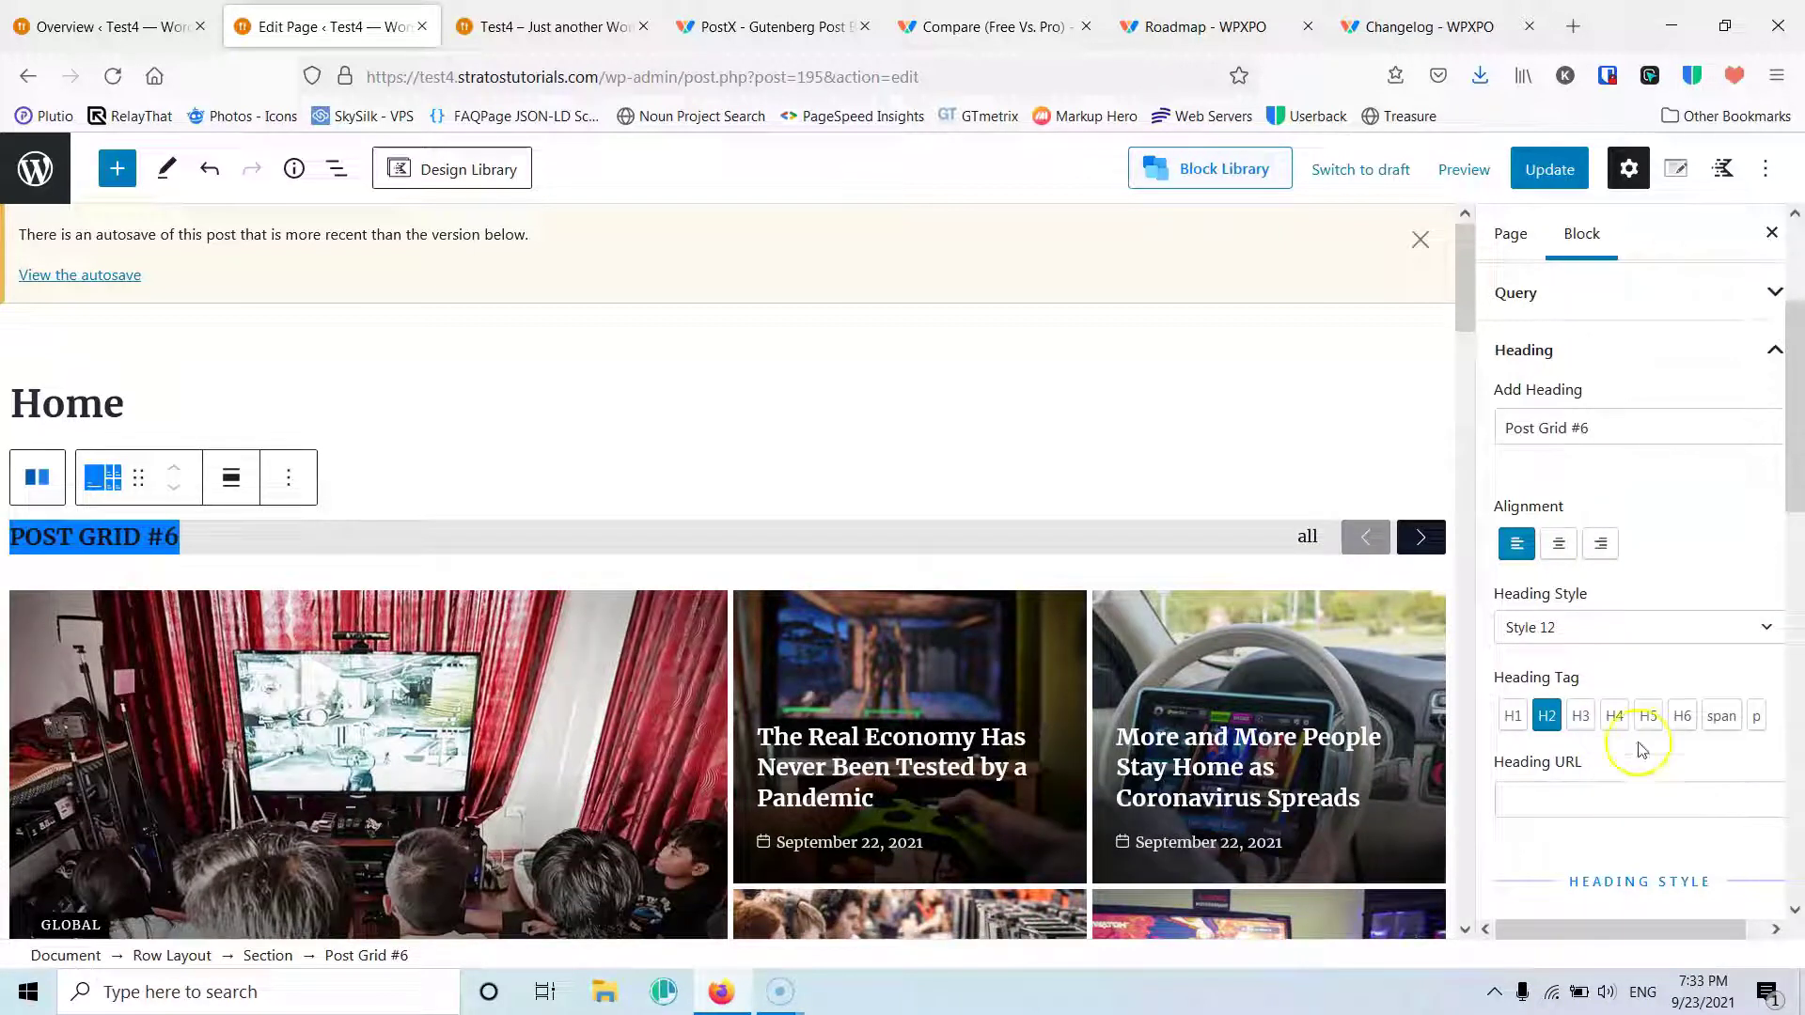
{"action": "scroll", "coordinate": [1656, 715], "scroll_direction": "down", "scroll_amount": 4}
{"action": "scroll", "coordinate": [1612, 423], "scroll_direction": "up", "scroll_amount": 2}
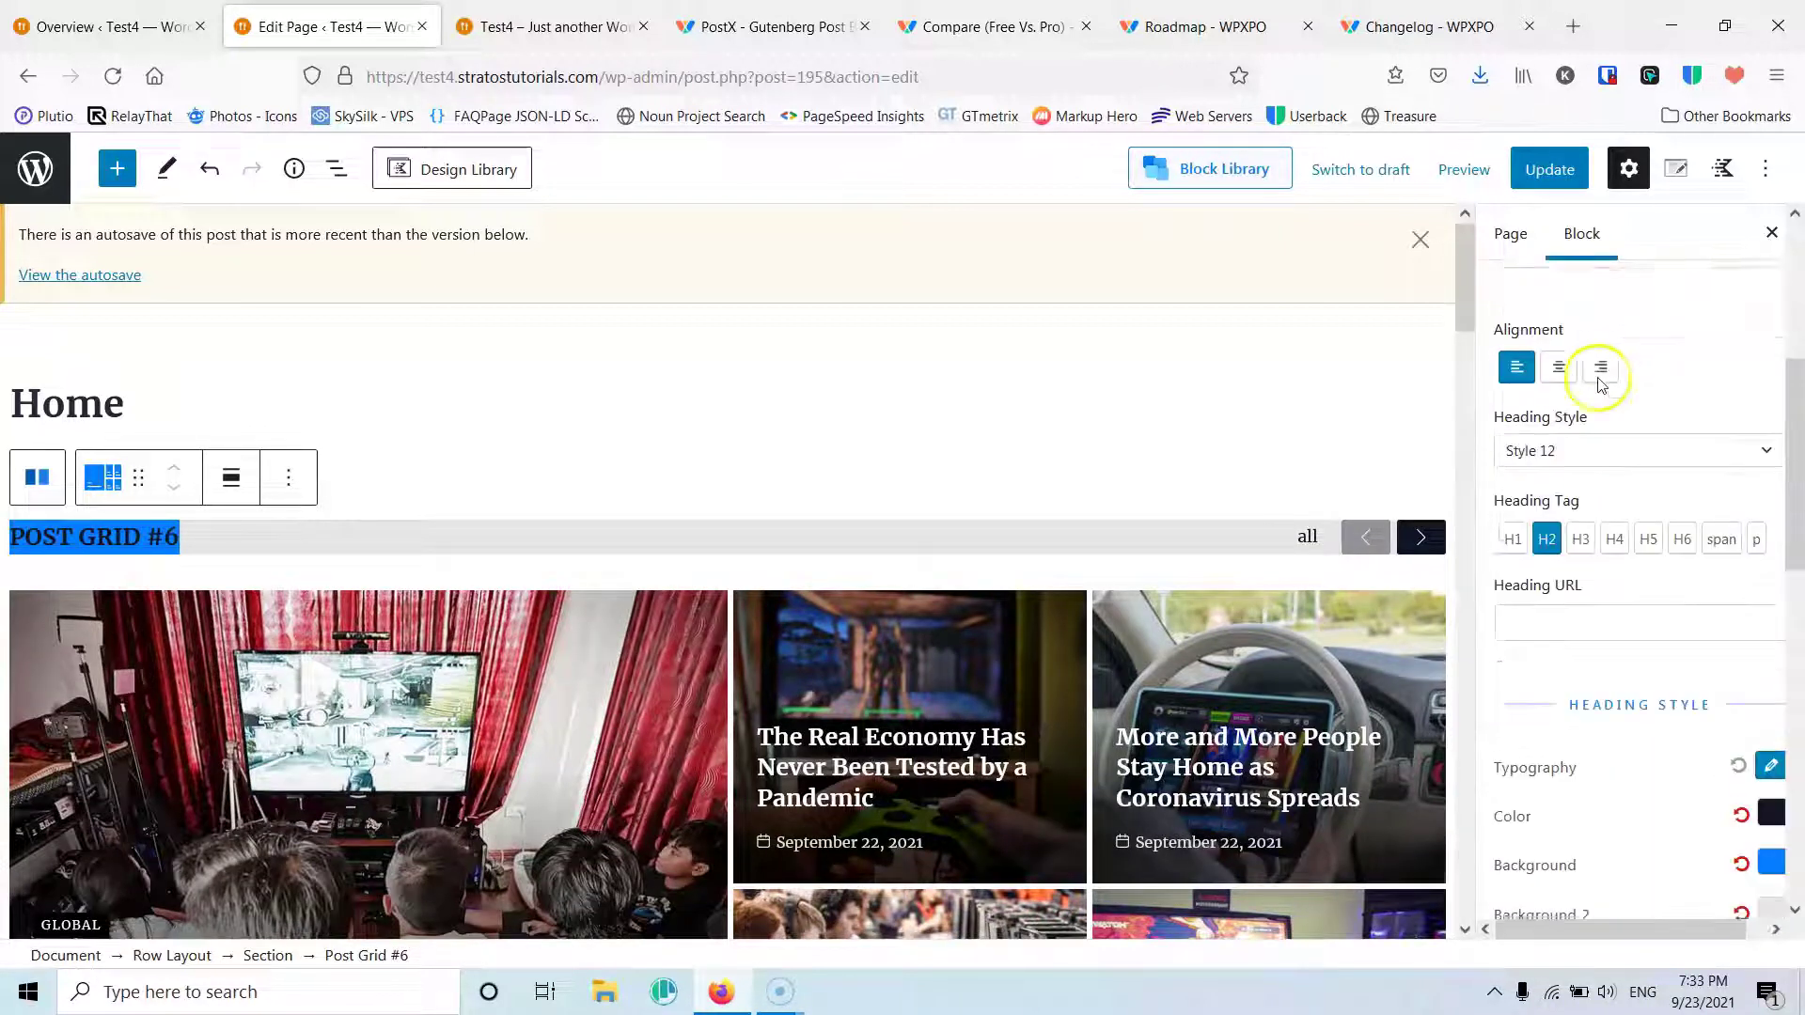
{"action": "scroll", "coordinate": [1601, 384], "scroll_direction": "up", "scroll_amount": 1}
{"action": "left_click", "coordinate": [1542, 504]}
{"action": "left_click", "coordinate": [1591, 503]}
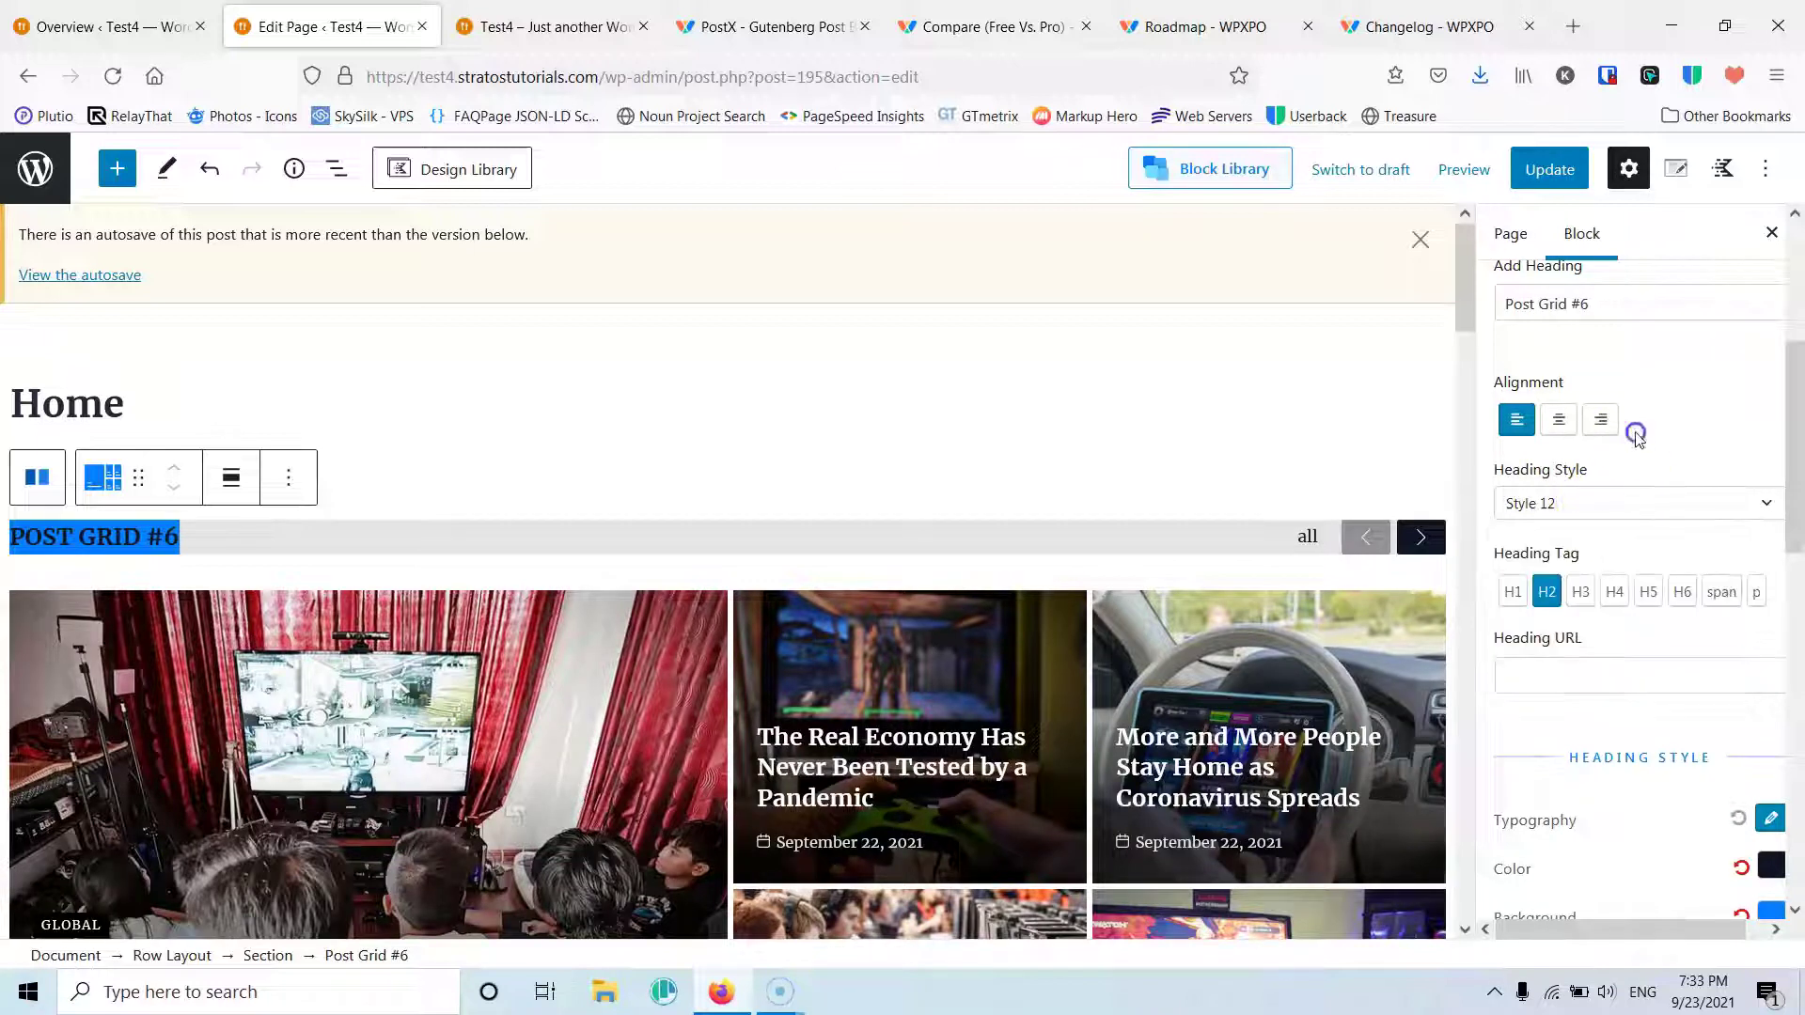
Step: Replace the post grid's heading text with "News"
{"action": "left_click_drag", "start_coordinate": [1593, 304], "coordinate": [1490, 296]}
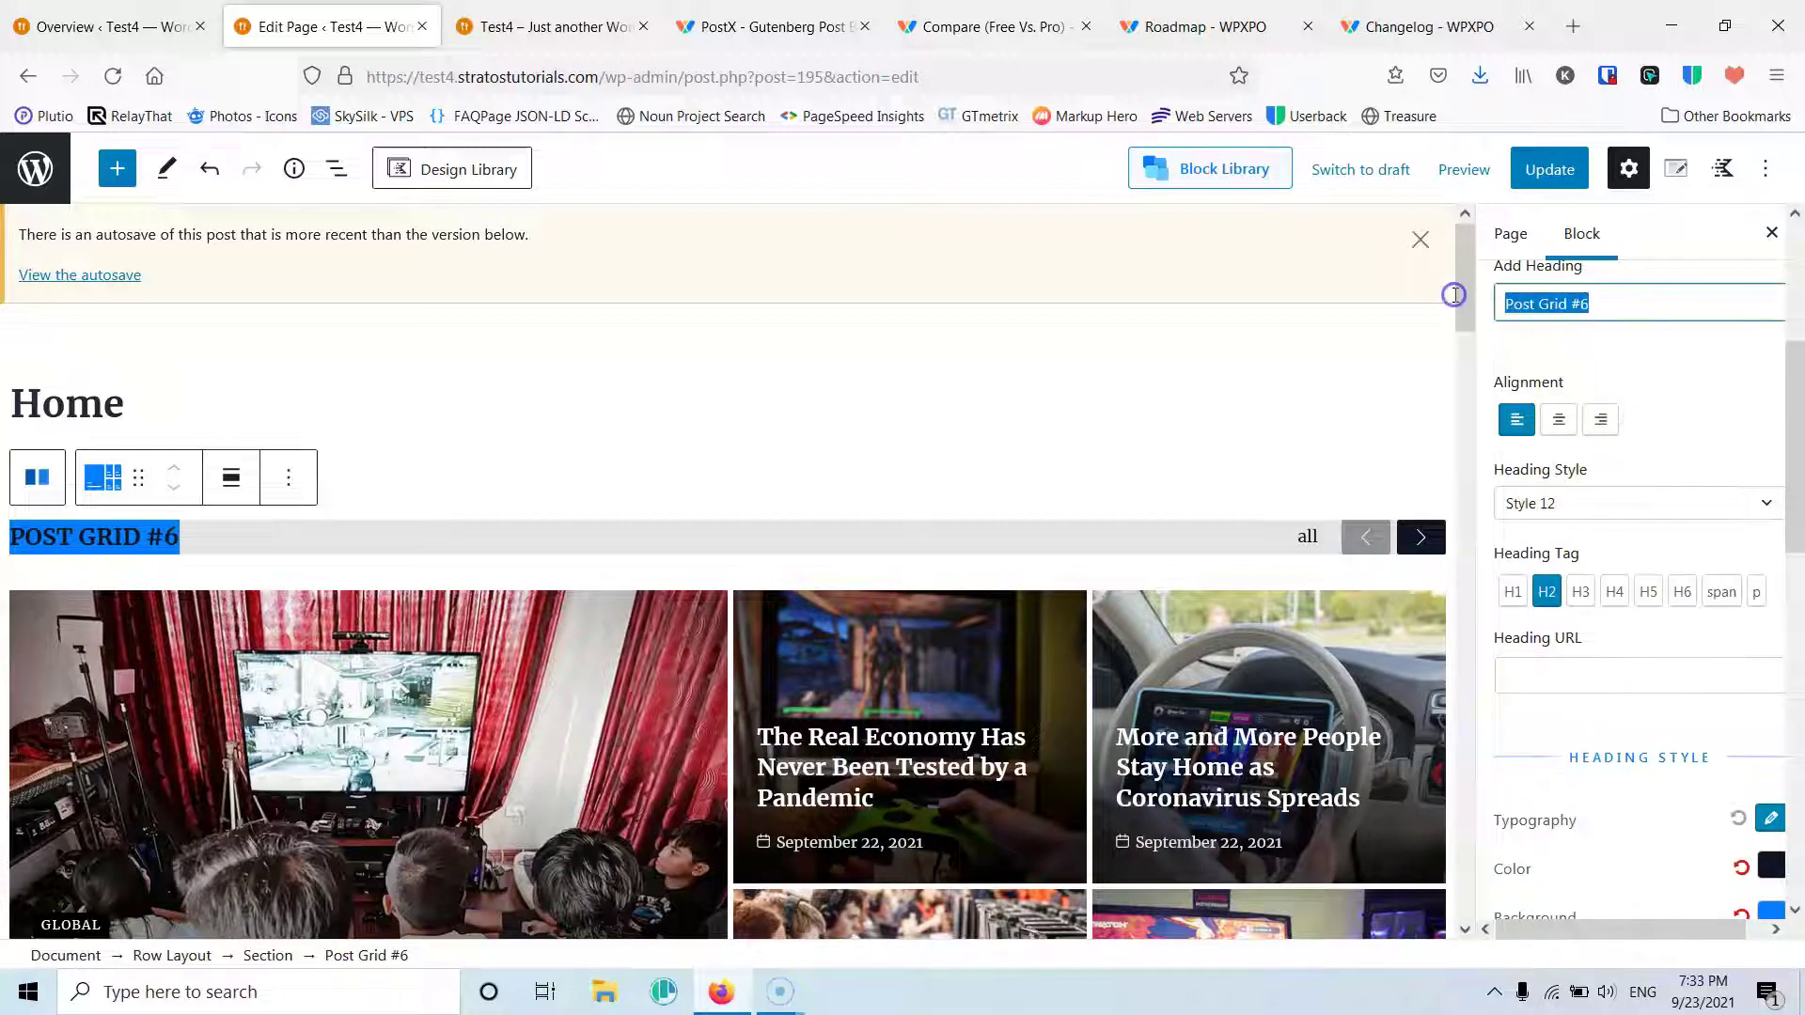
{"action": "type", "text": "Nerw"}
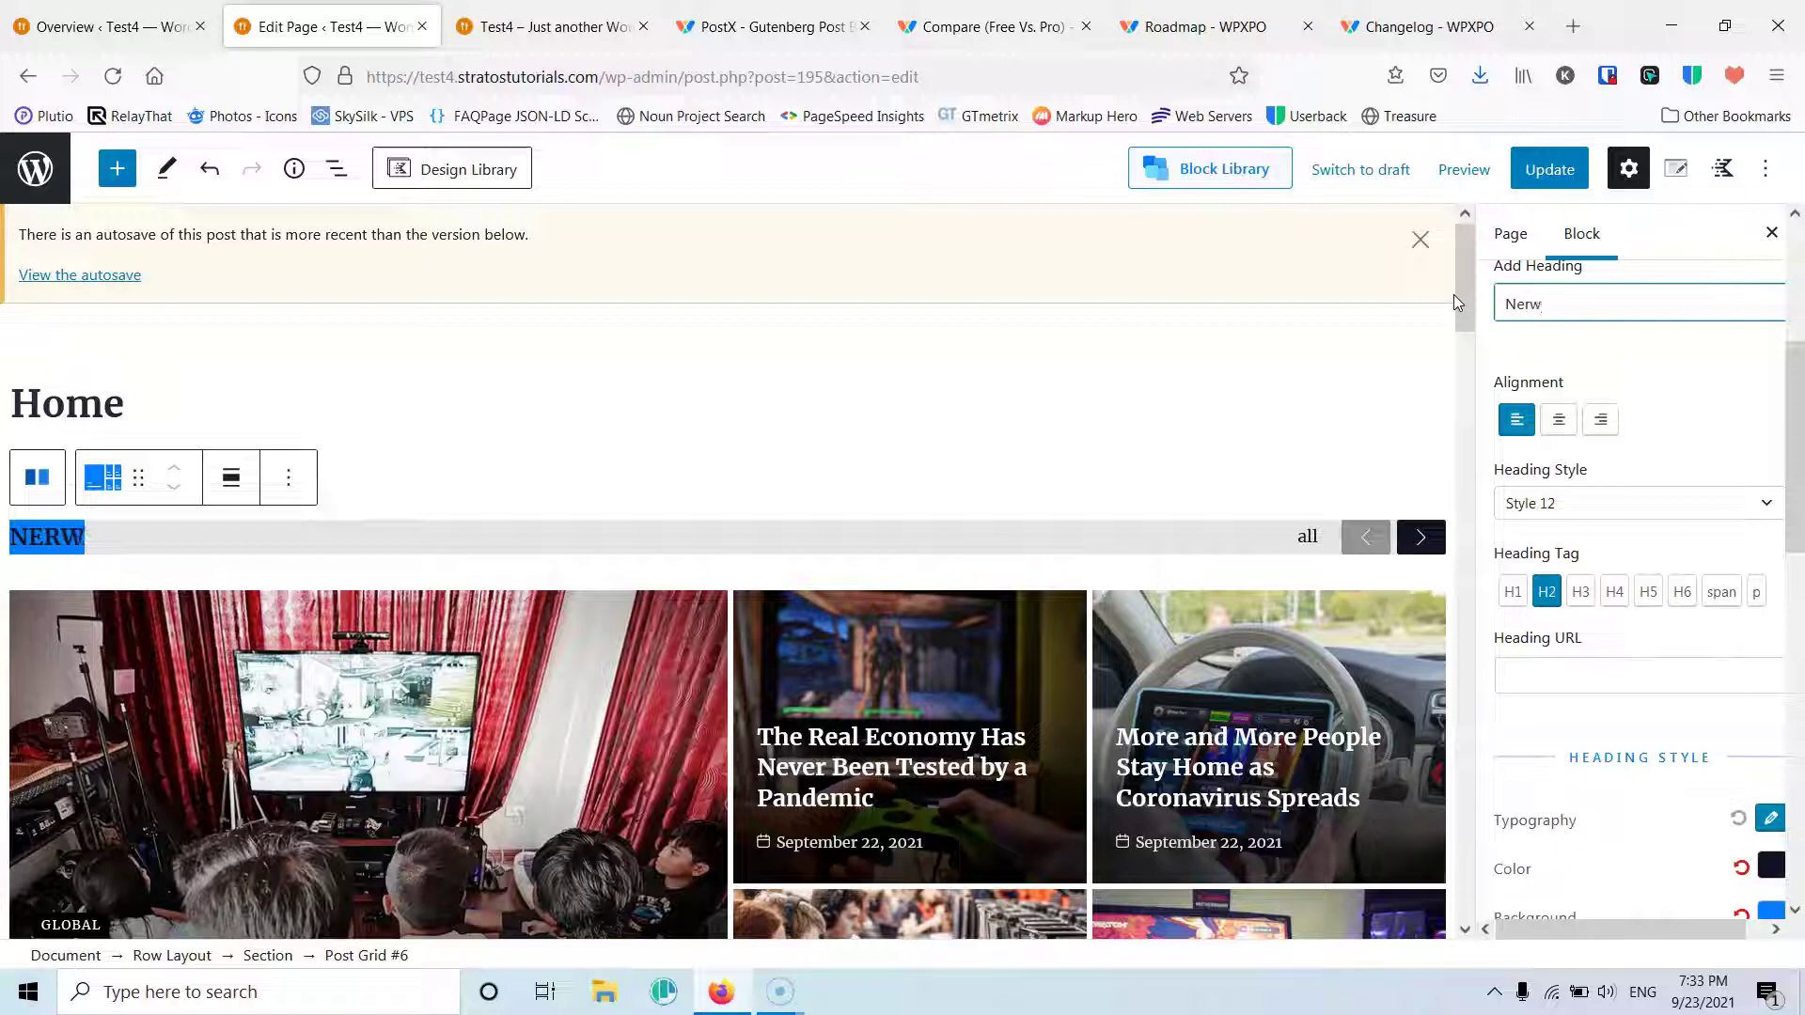
{"action": "type", "text": "s"}
{"action": "left_click", "coordinate": [1522, 303]}
Step: Show the Typography options under Heading Style for the post grid's heading
{"action": "scroll", "coordinate": [1721, 423], "scroll_direction": "down", "scroll_amount": 3}
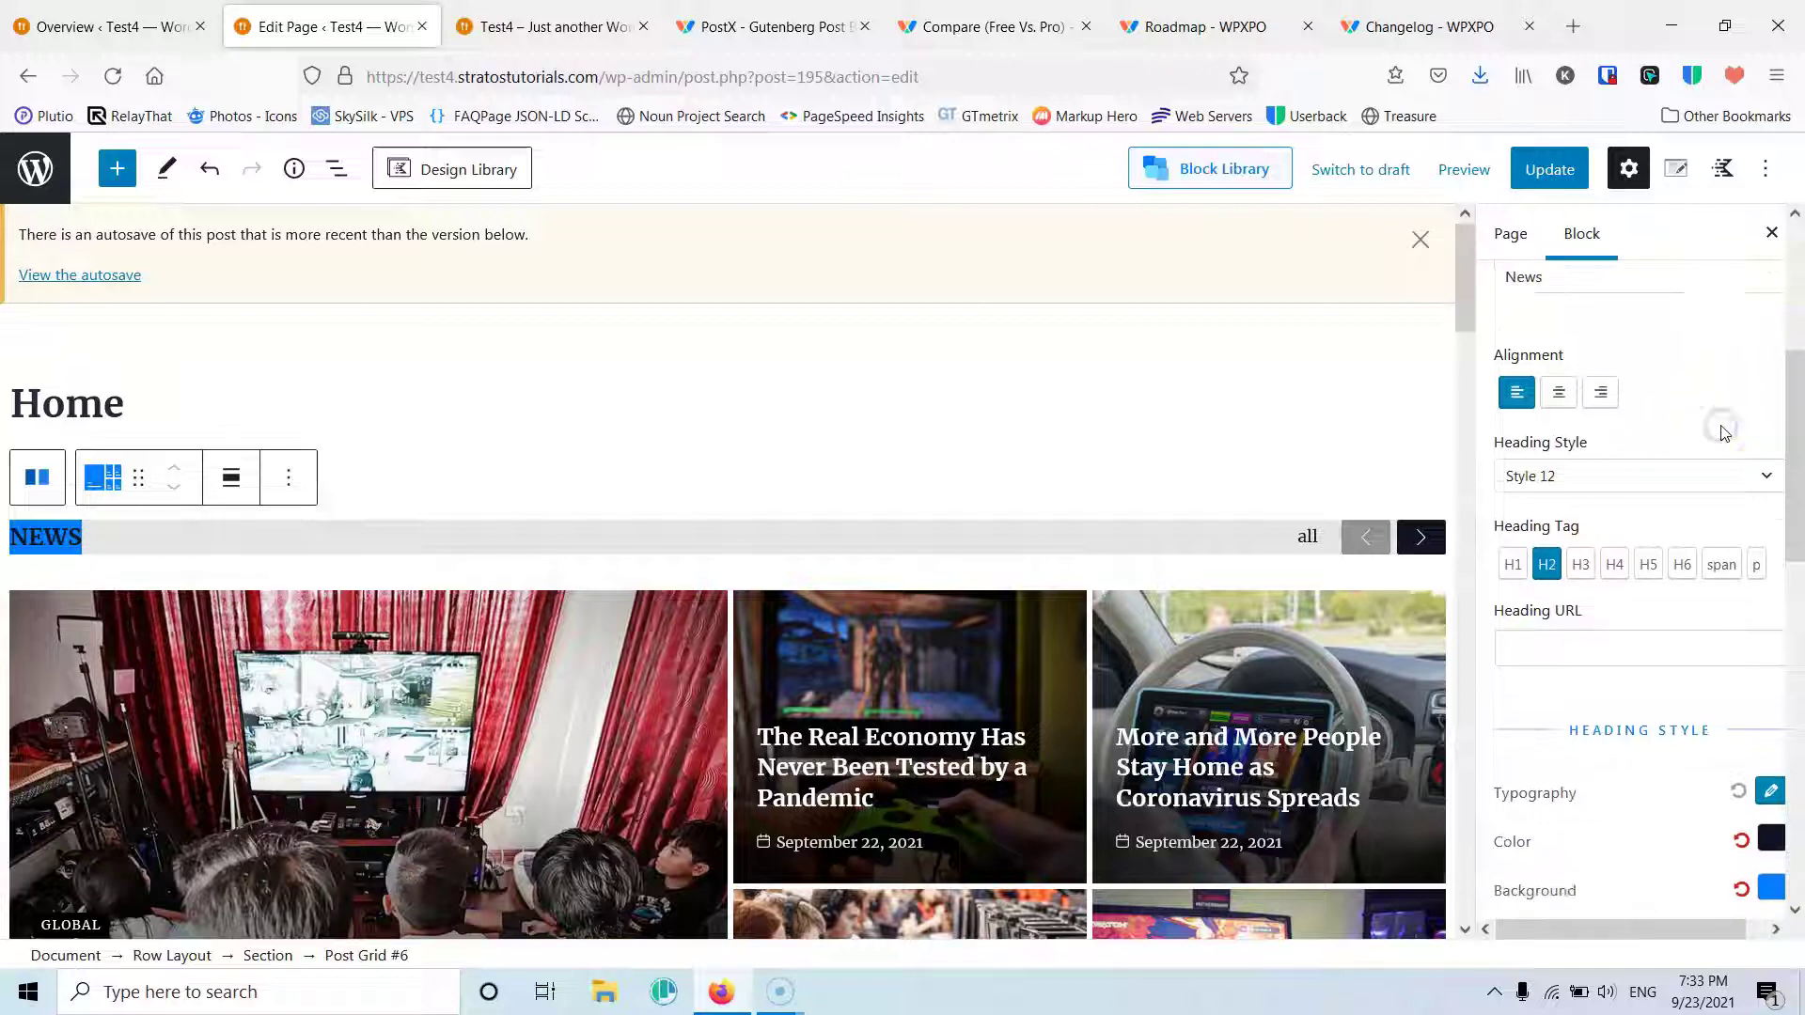
{"action": "scroll", "coordinate": [1722, 426], "scroll_direction": "down", "scroll_amount": 2}
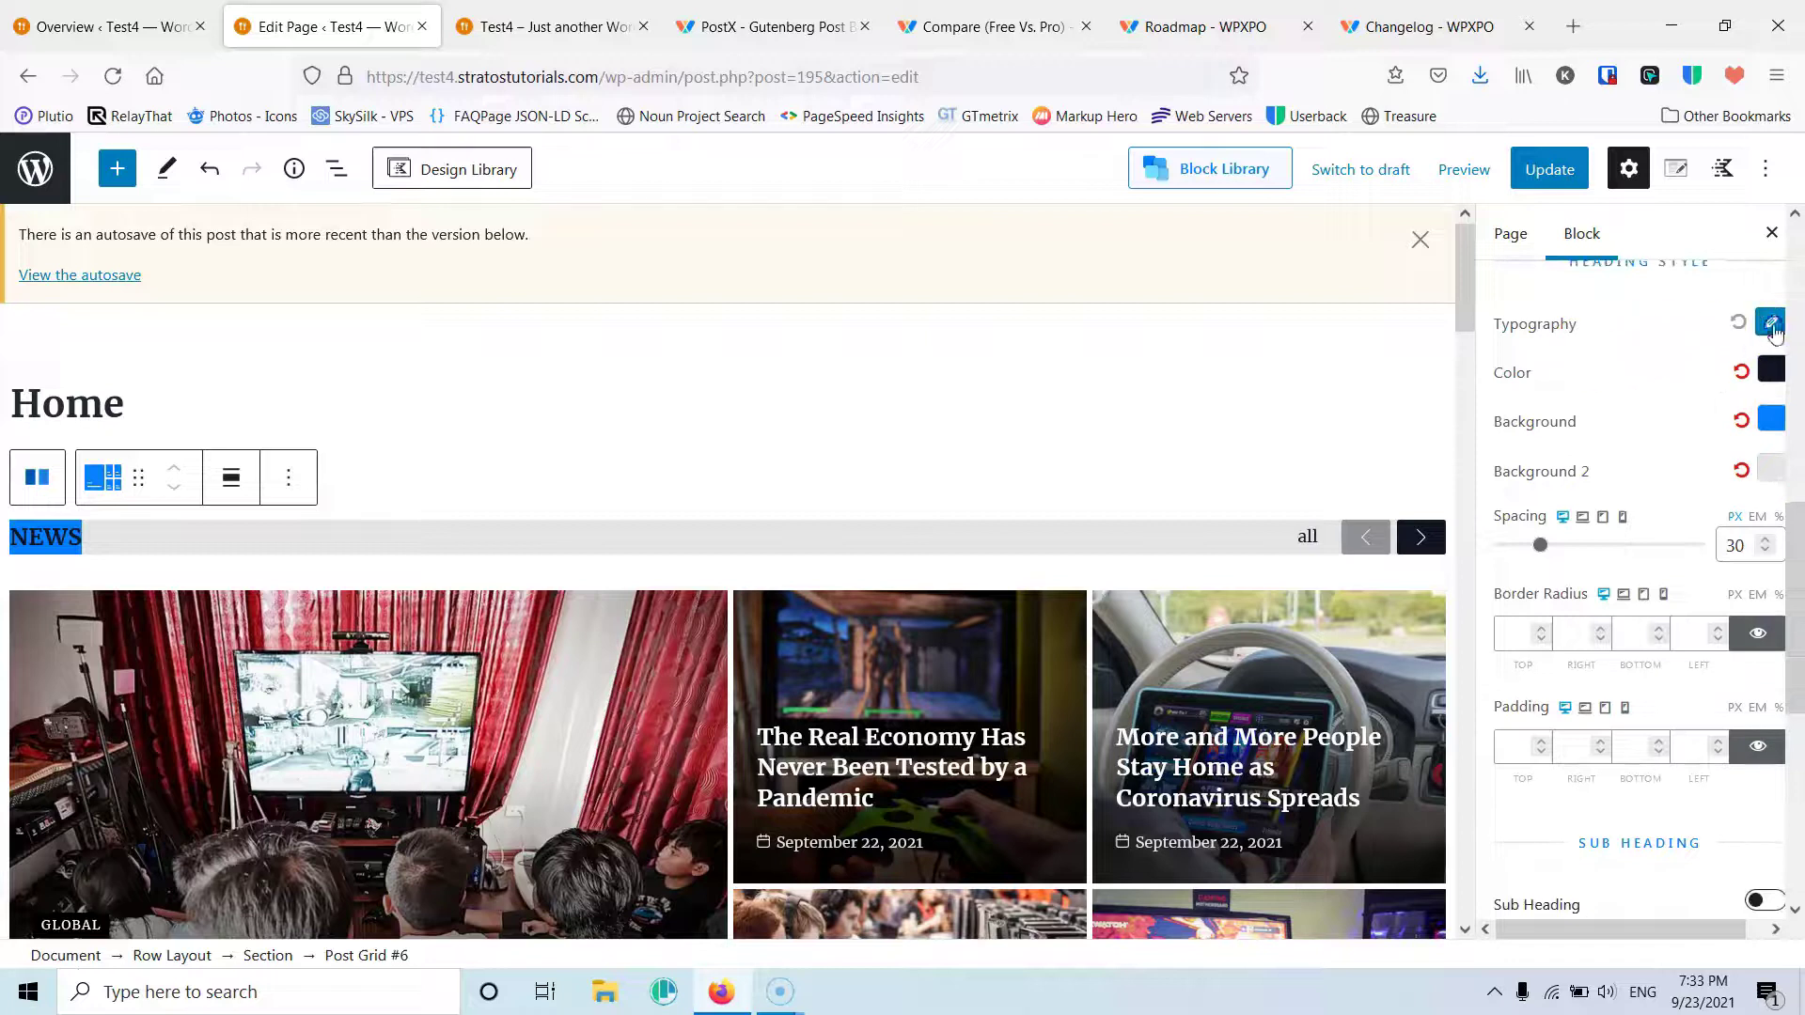
{"action": "left_click", "coordinate": [1771, 323]}
{"action": "scroll", "coordinate": [1723, 503], "scroll_direction": "up", "scroll_amount": 2}
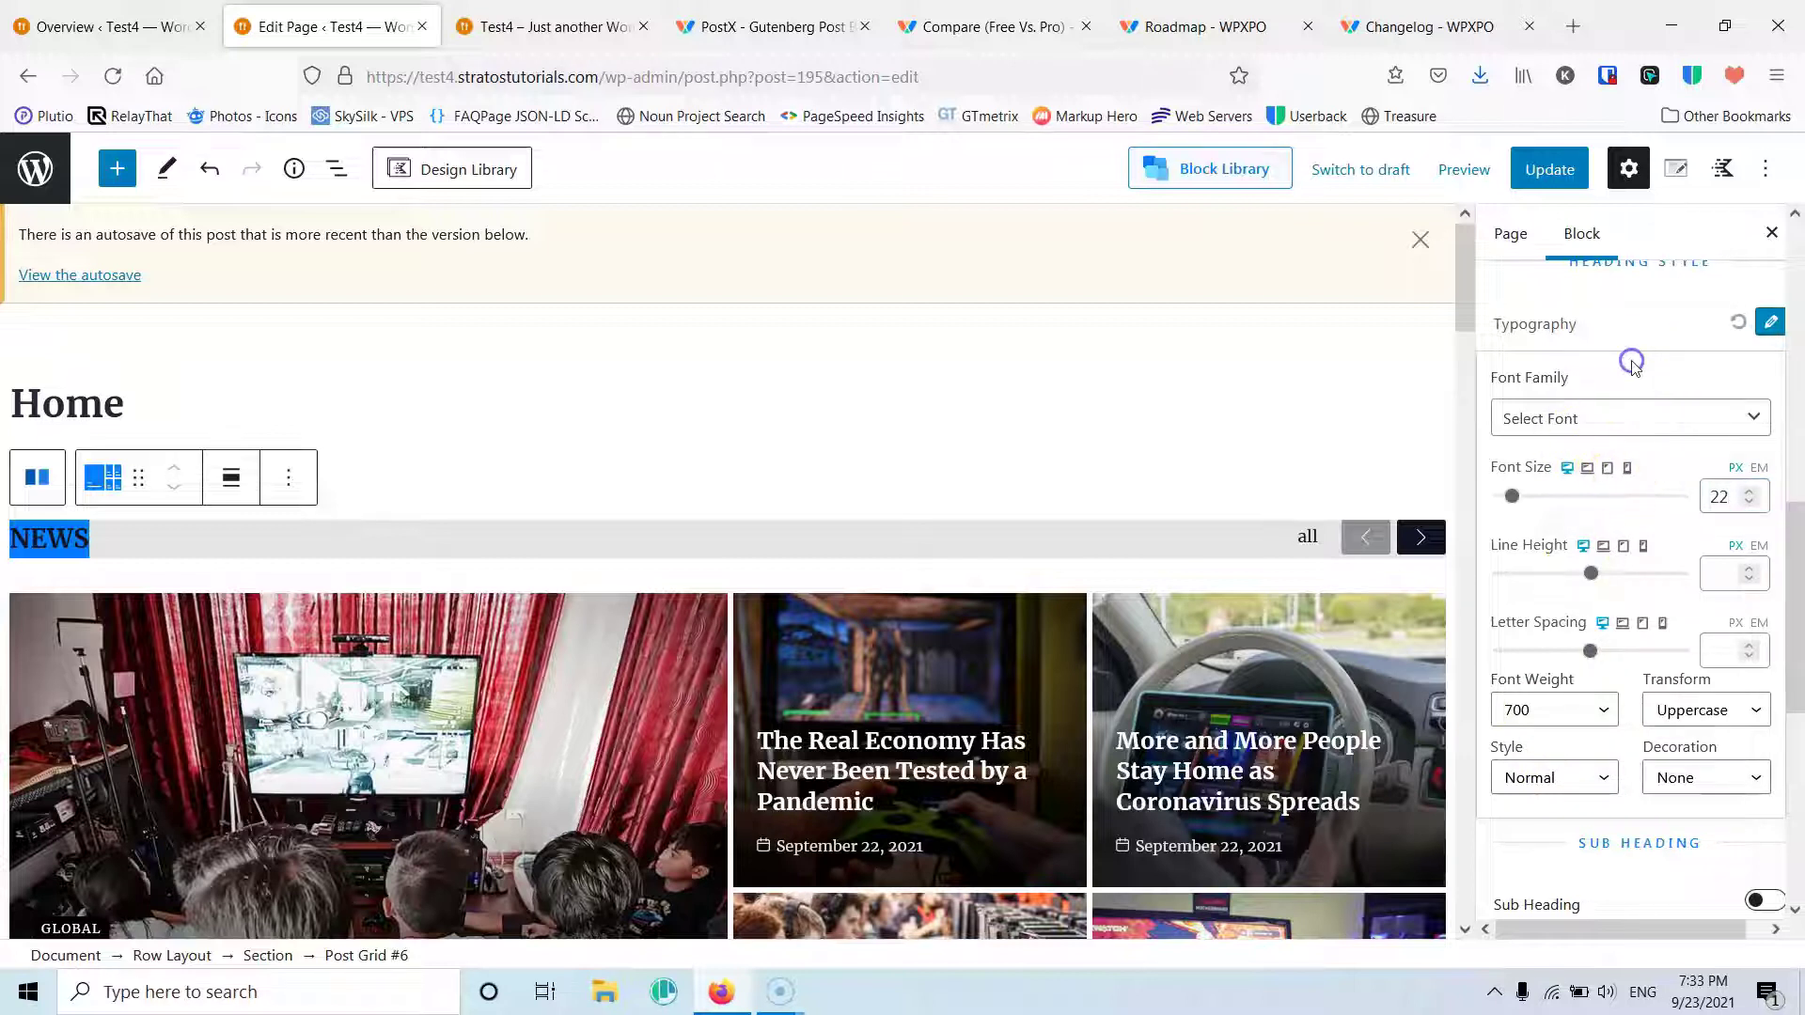
{"action": "left_click", "coordinate": [1781, 329]}
{"action": "left_click", "coordinate": [1779, 331]}
{"action": "left_click", "coordinate": [1775, 331]}
{"action": "left_click", "coordinate": [1771, 329]}
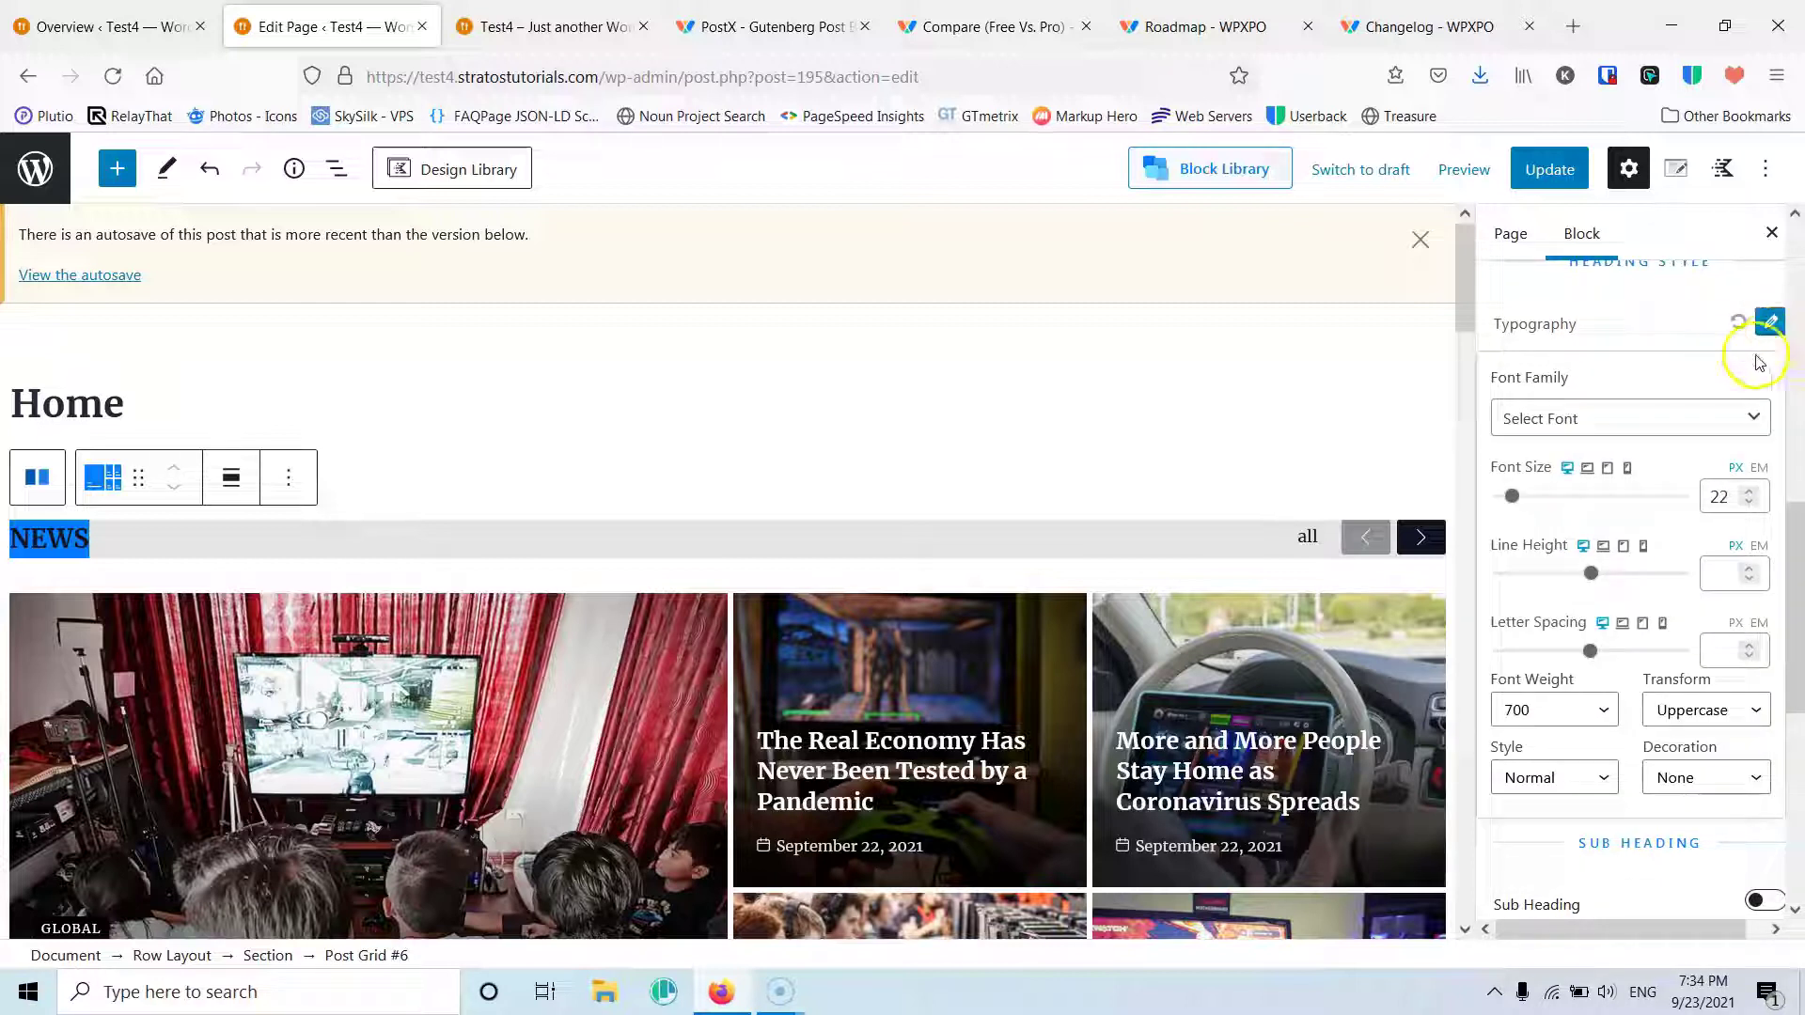
Step: Try enabling the Sub Heading for the post grid's heading and turn it off again
{"action": "left_click", "coordinate": [1634, 317]}
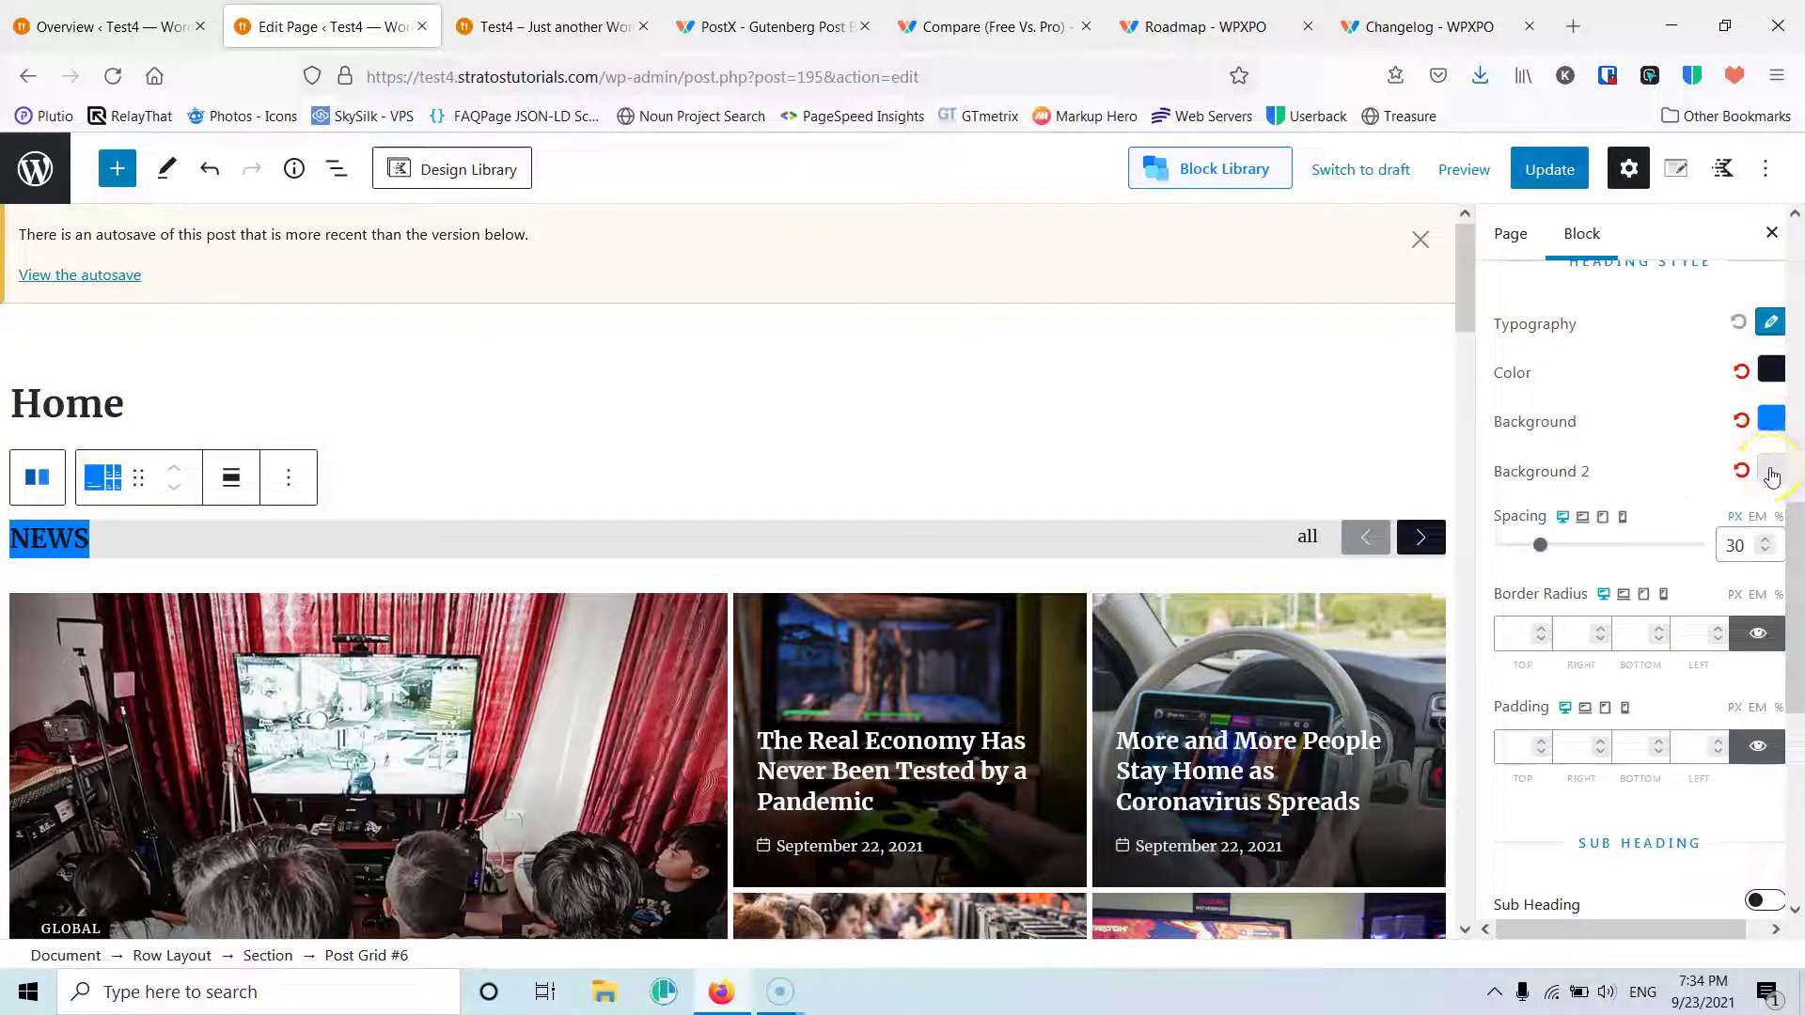
{"action": "scroll", "coordinate": [1648, 476], "scroll_direction": "down", "scroll_amount": 3}
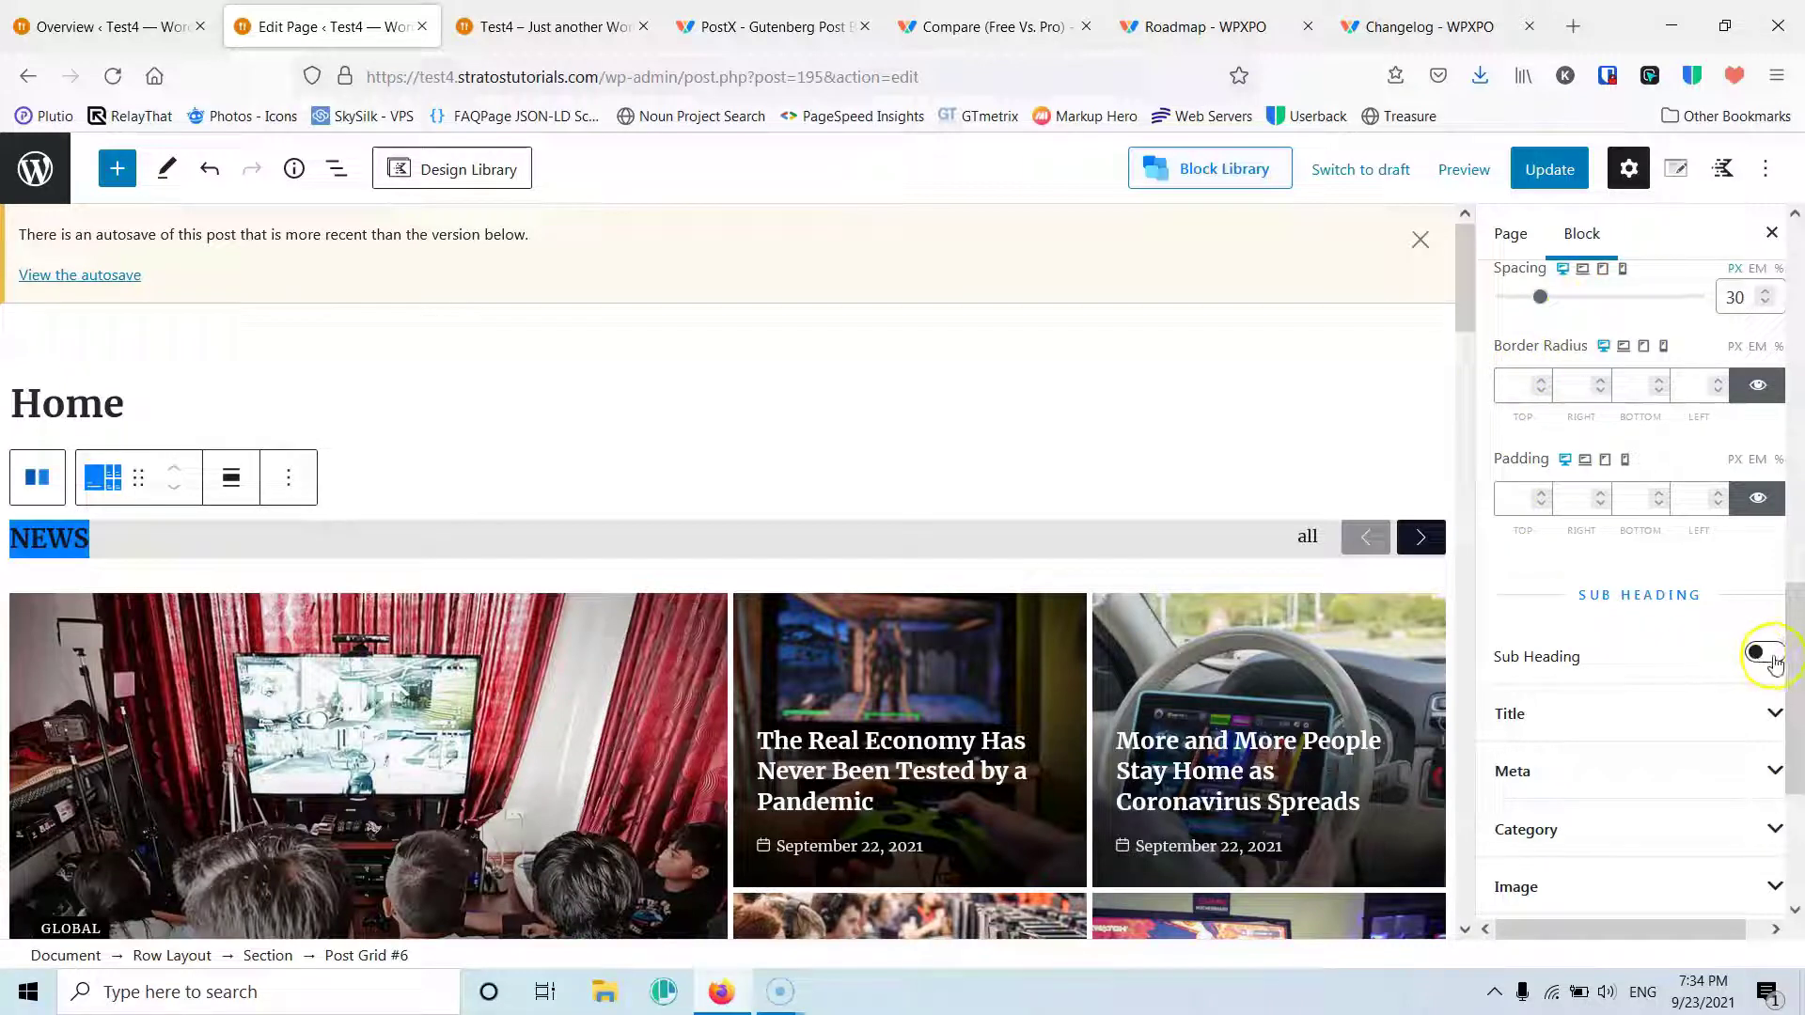
{"action": "left_click", "coordinate": [1765, 653]}
{"action": "left_click", "coordinate": [1764, 653]}
Step: Expand the post grid's Title settings, try turning Meta Under Title off and switch it back on
{"action": "scroll", "coordinate": [1563, 576], "scroll_direction": "down", "scroll_amount": 1}
{"action": "left_click", "coordinate": [1545, 594]}
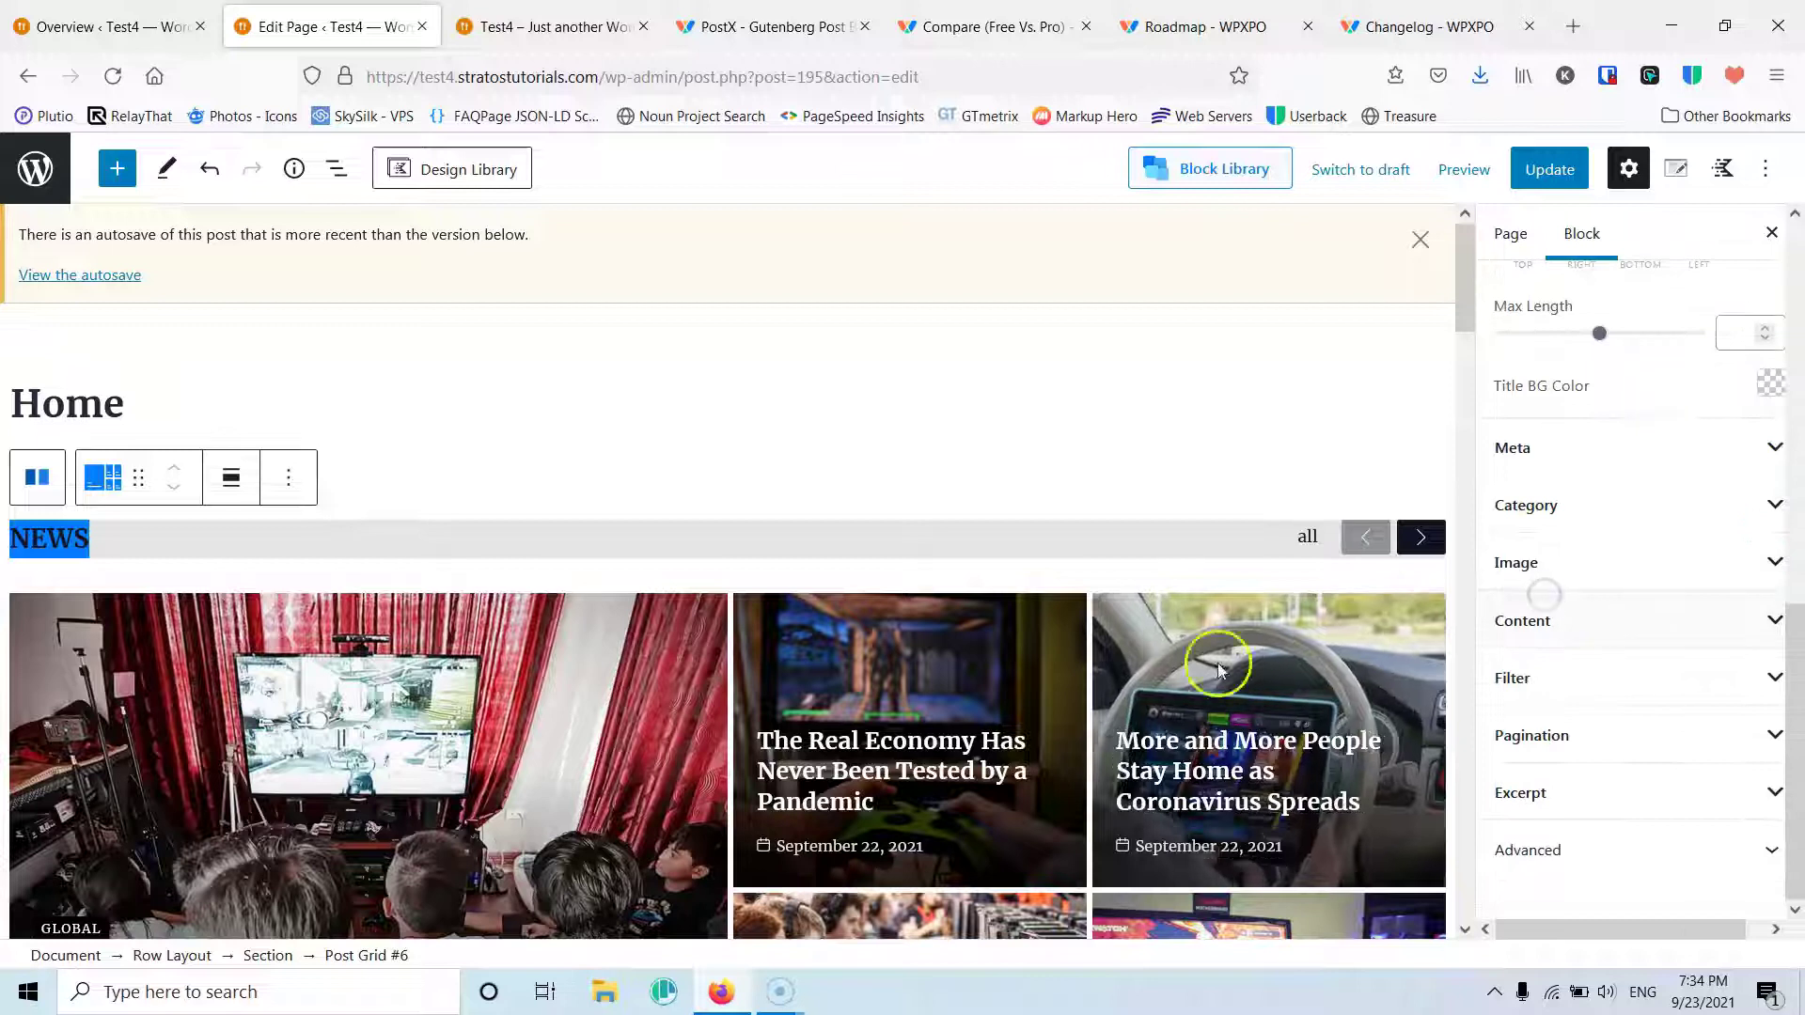
{"action": "scroll", "coordinate": [1671, 515], "scroll_direction": "up", "scroll_amount": 5}
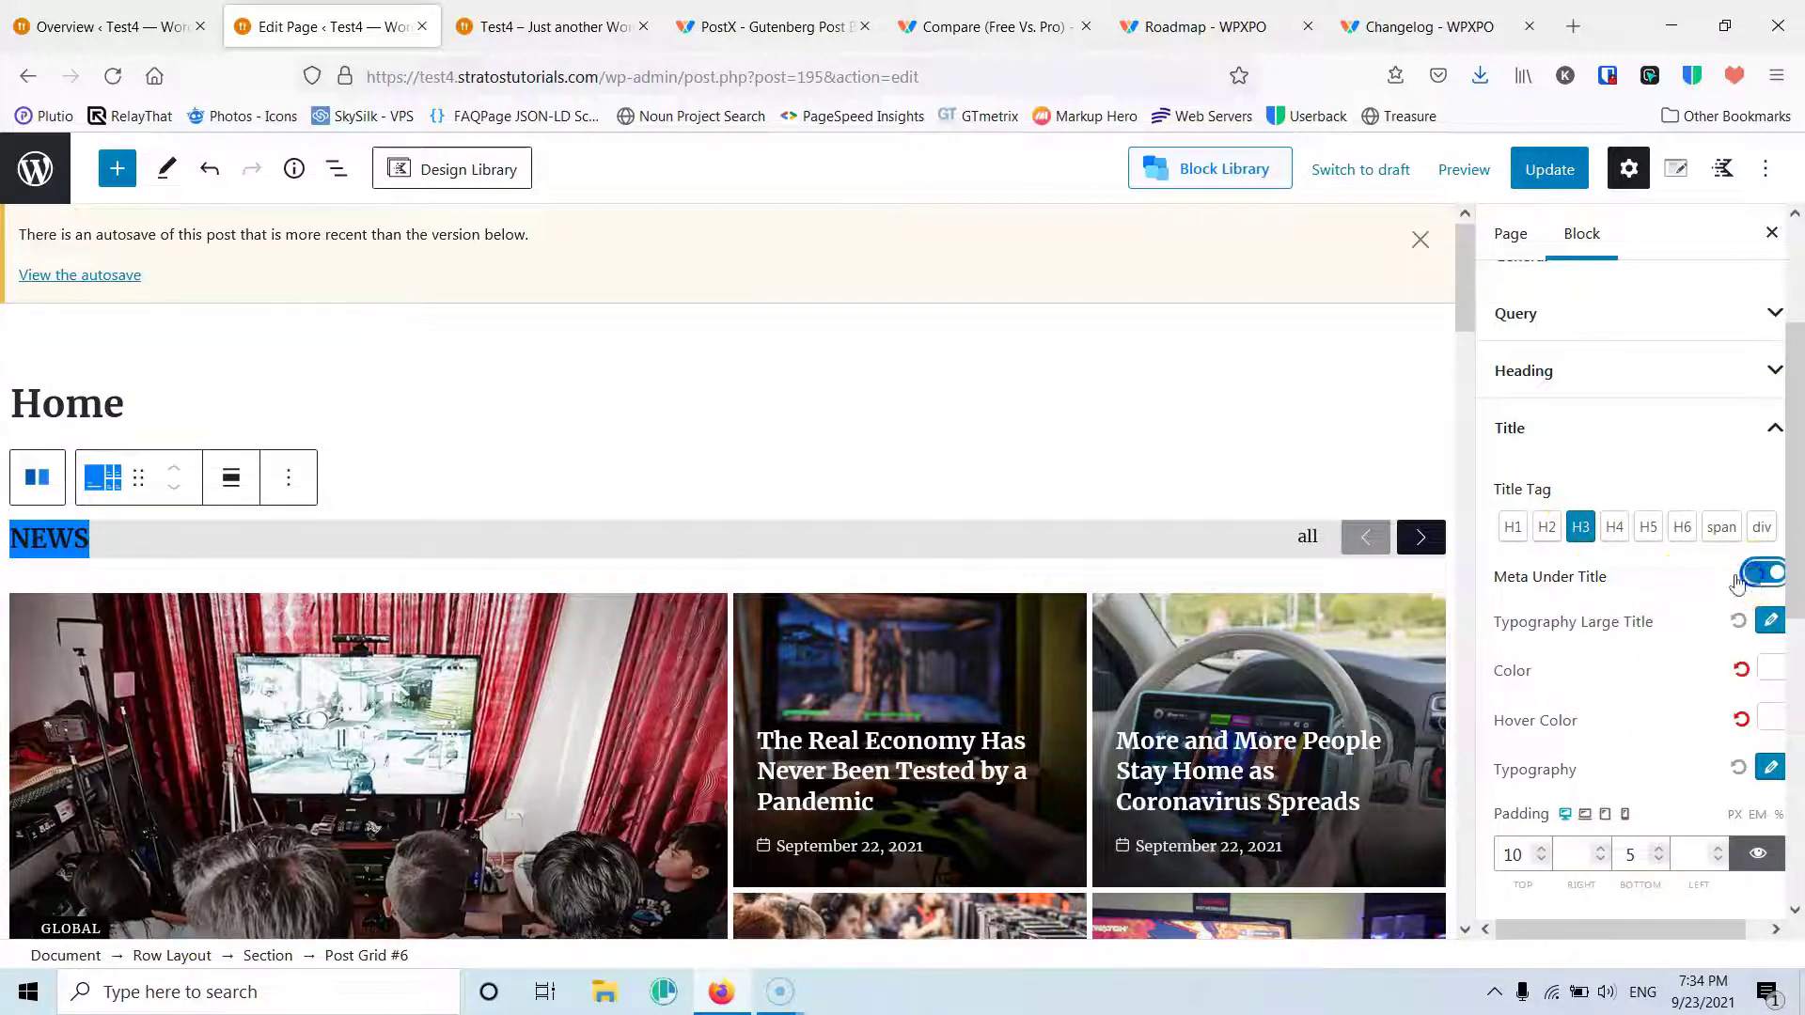
{"action": "left_click", "coordinate": [1744, 575]}
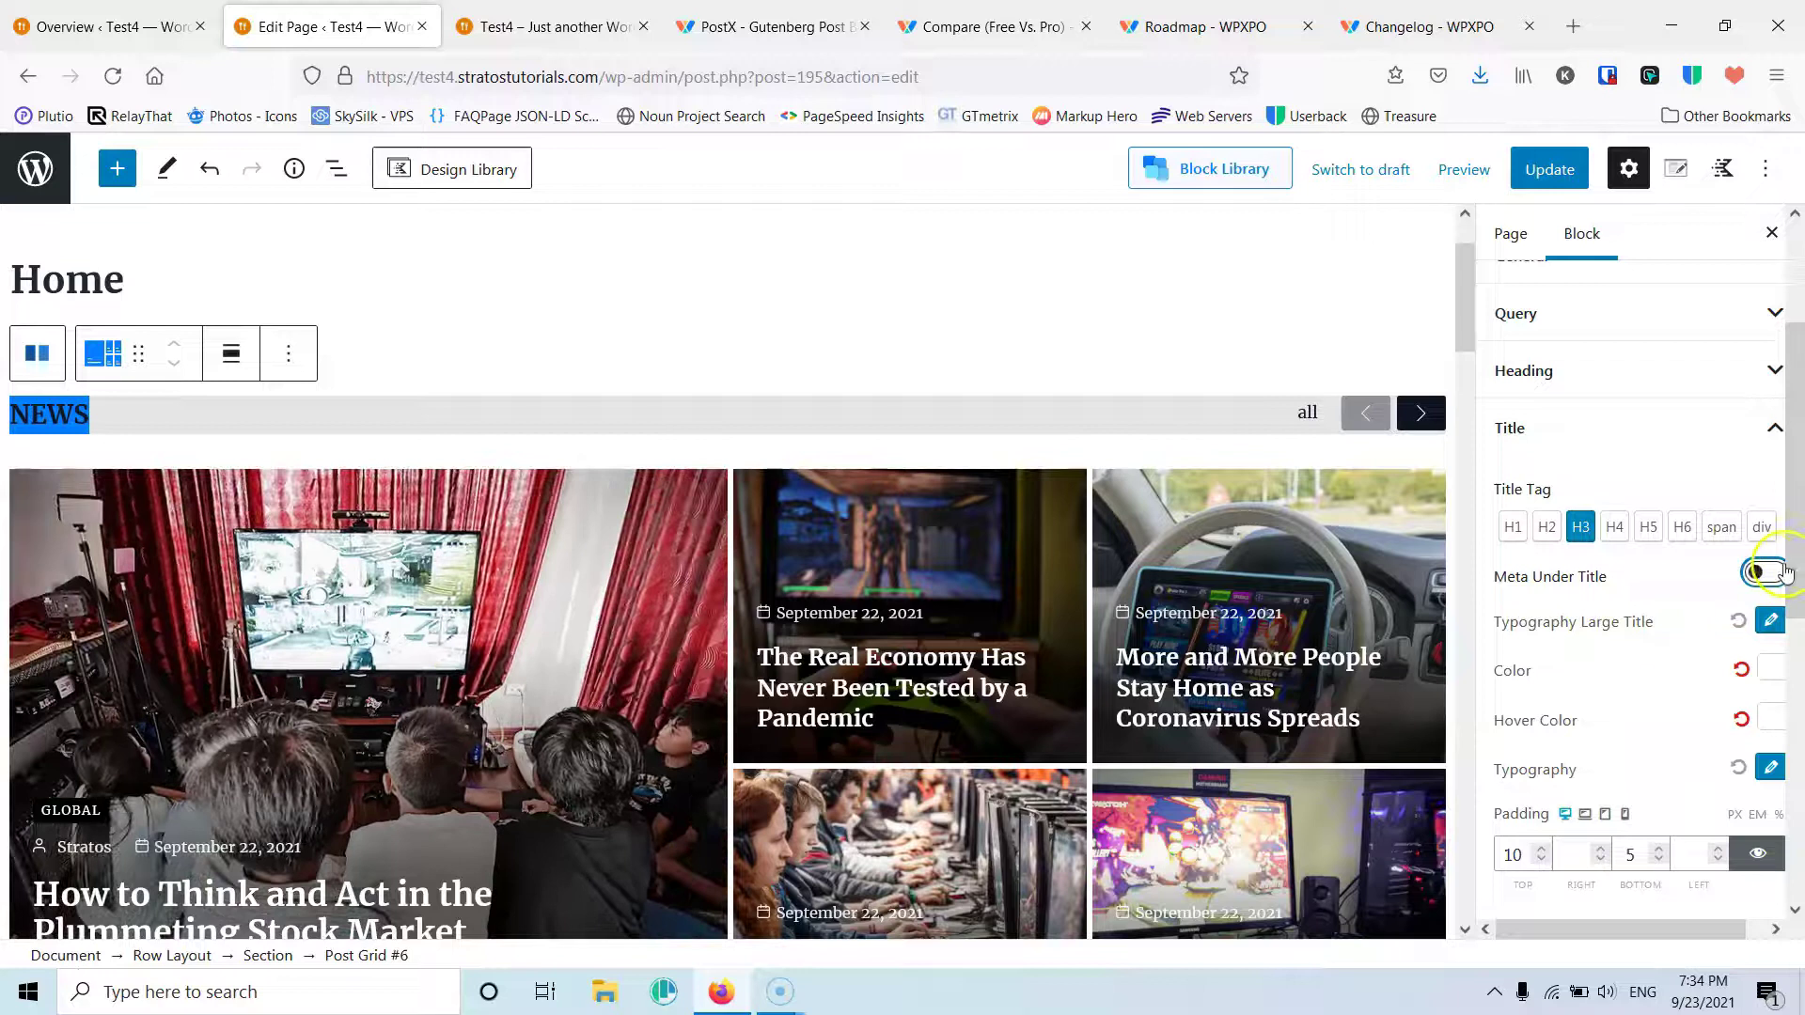
{"action": "left_click", "coordinate": [1772, 575]}
Step: Set the font size of the post grid's large title to 22 px in Typography Large Title
{"action": "scroll", "coordinate": [1676, 611], "scroll_direction": "down", "scroll_amount": 3}
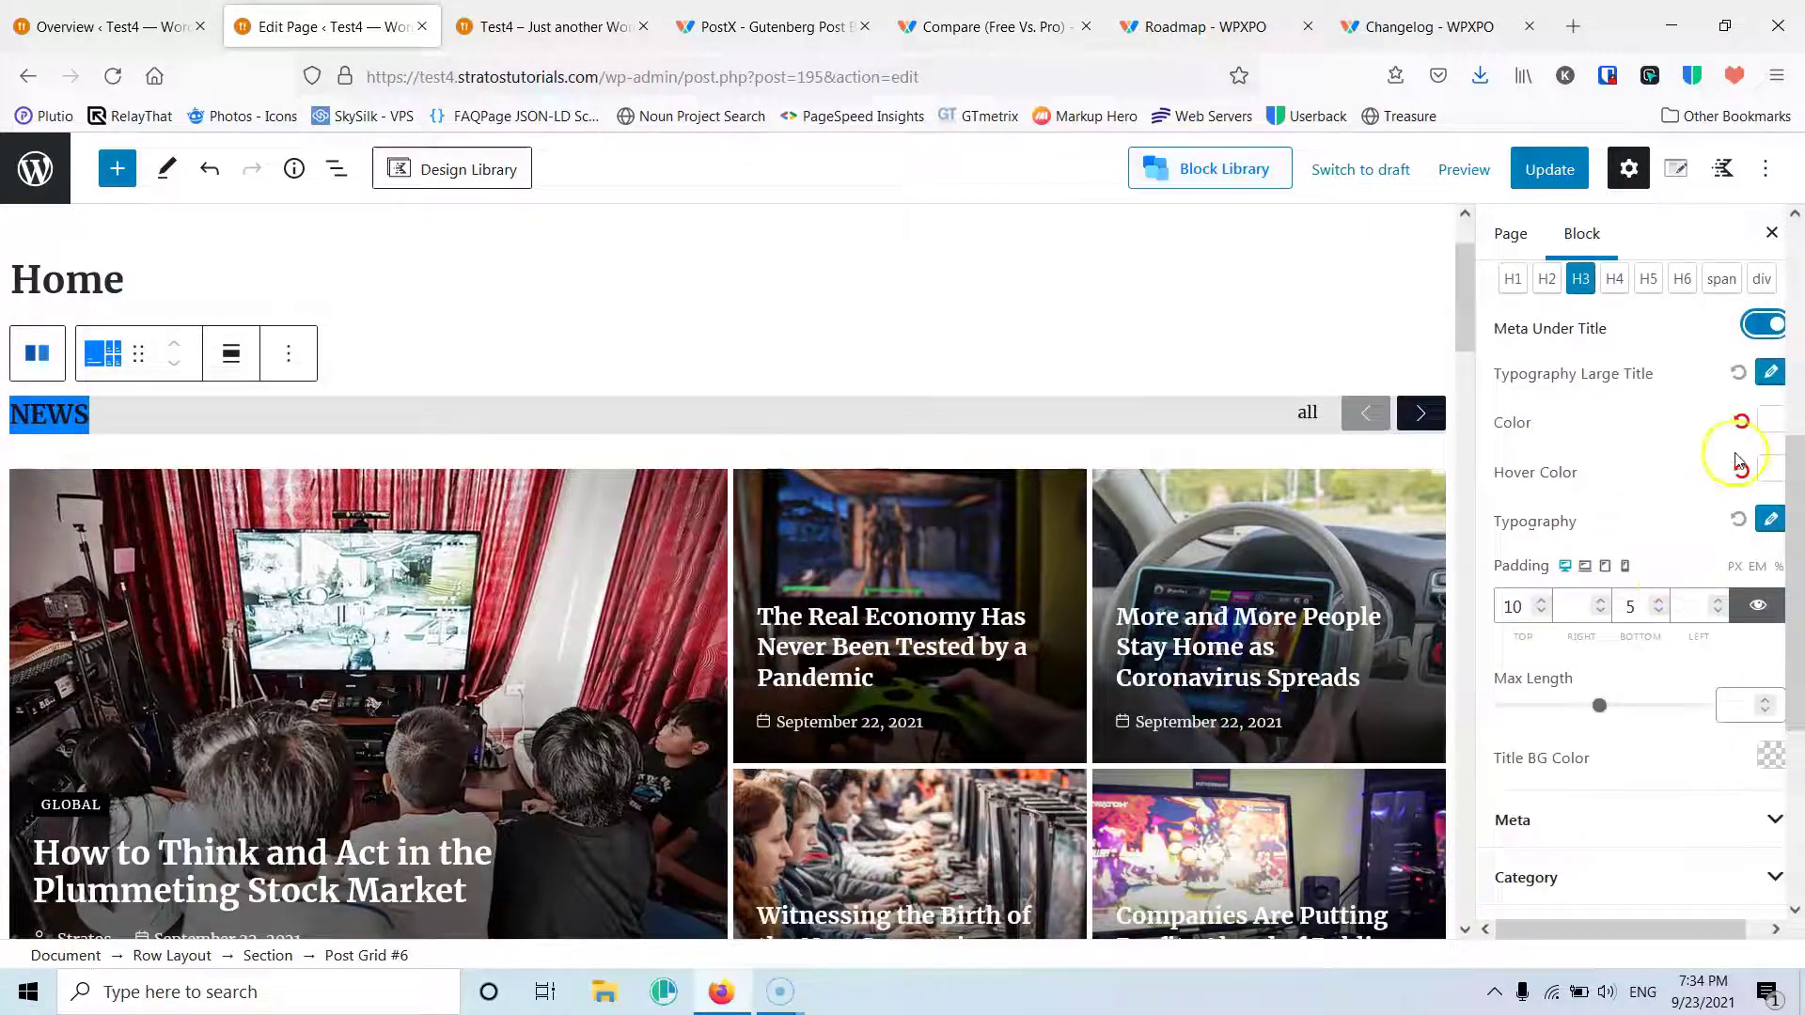
{"action": "left_click", "coordinate": [1771, 374]}
{"action": "scroll", "coordinate": [602, 658], "scroll_direction": "down", "scroll_amount": 2}
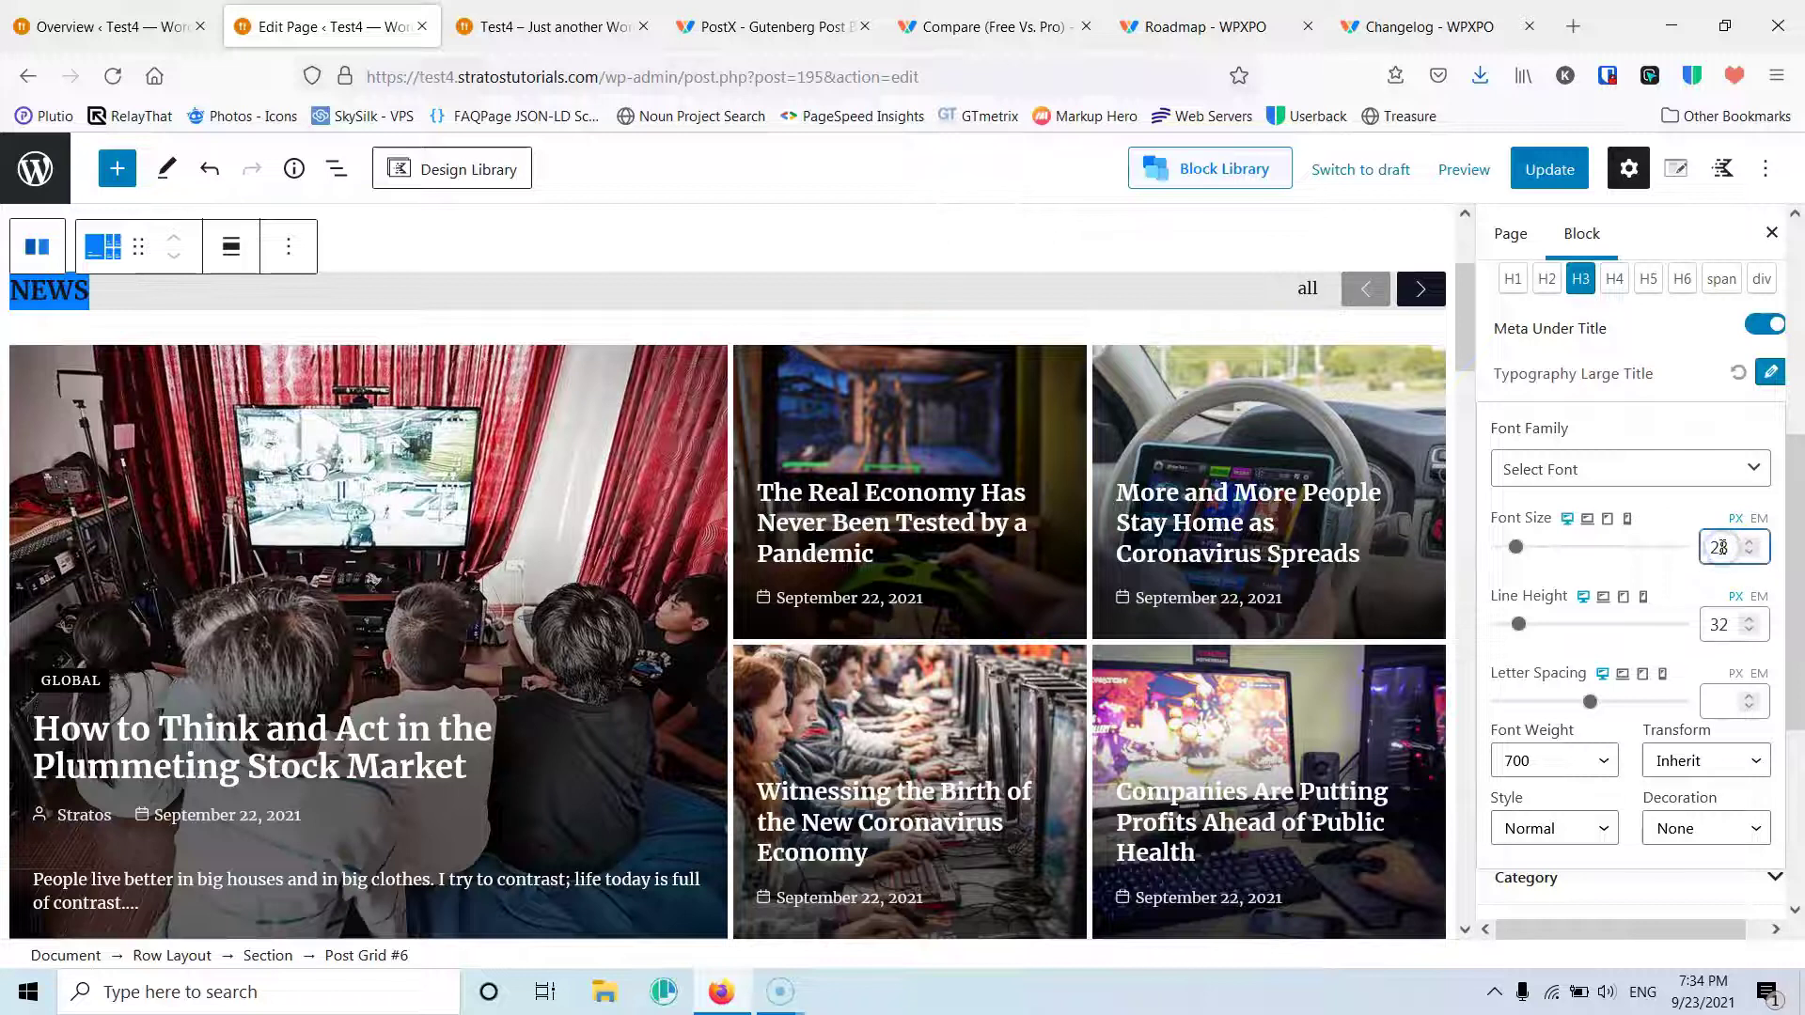
{"action": "key", "text": "BackSpace"}
{"action": "key", "text": "BackSpace"}
{"action": "type", "text": "23"}
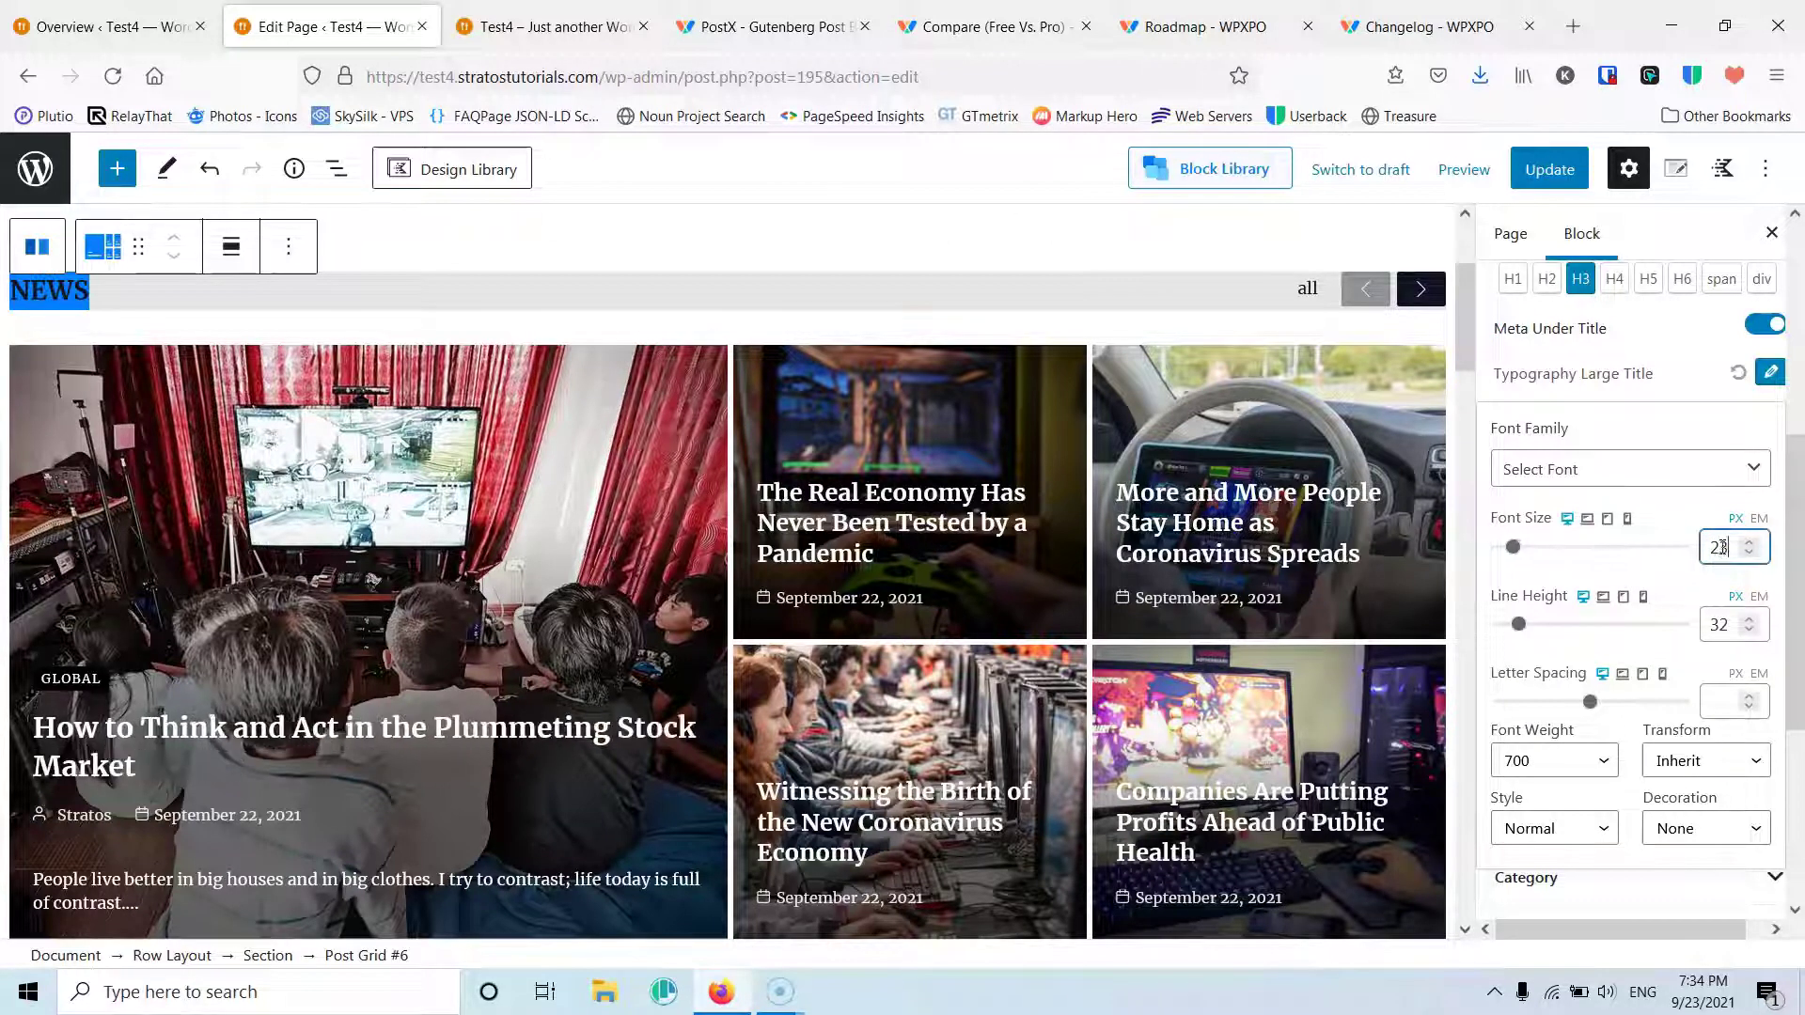
{"action": "key", "text": "Down"}
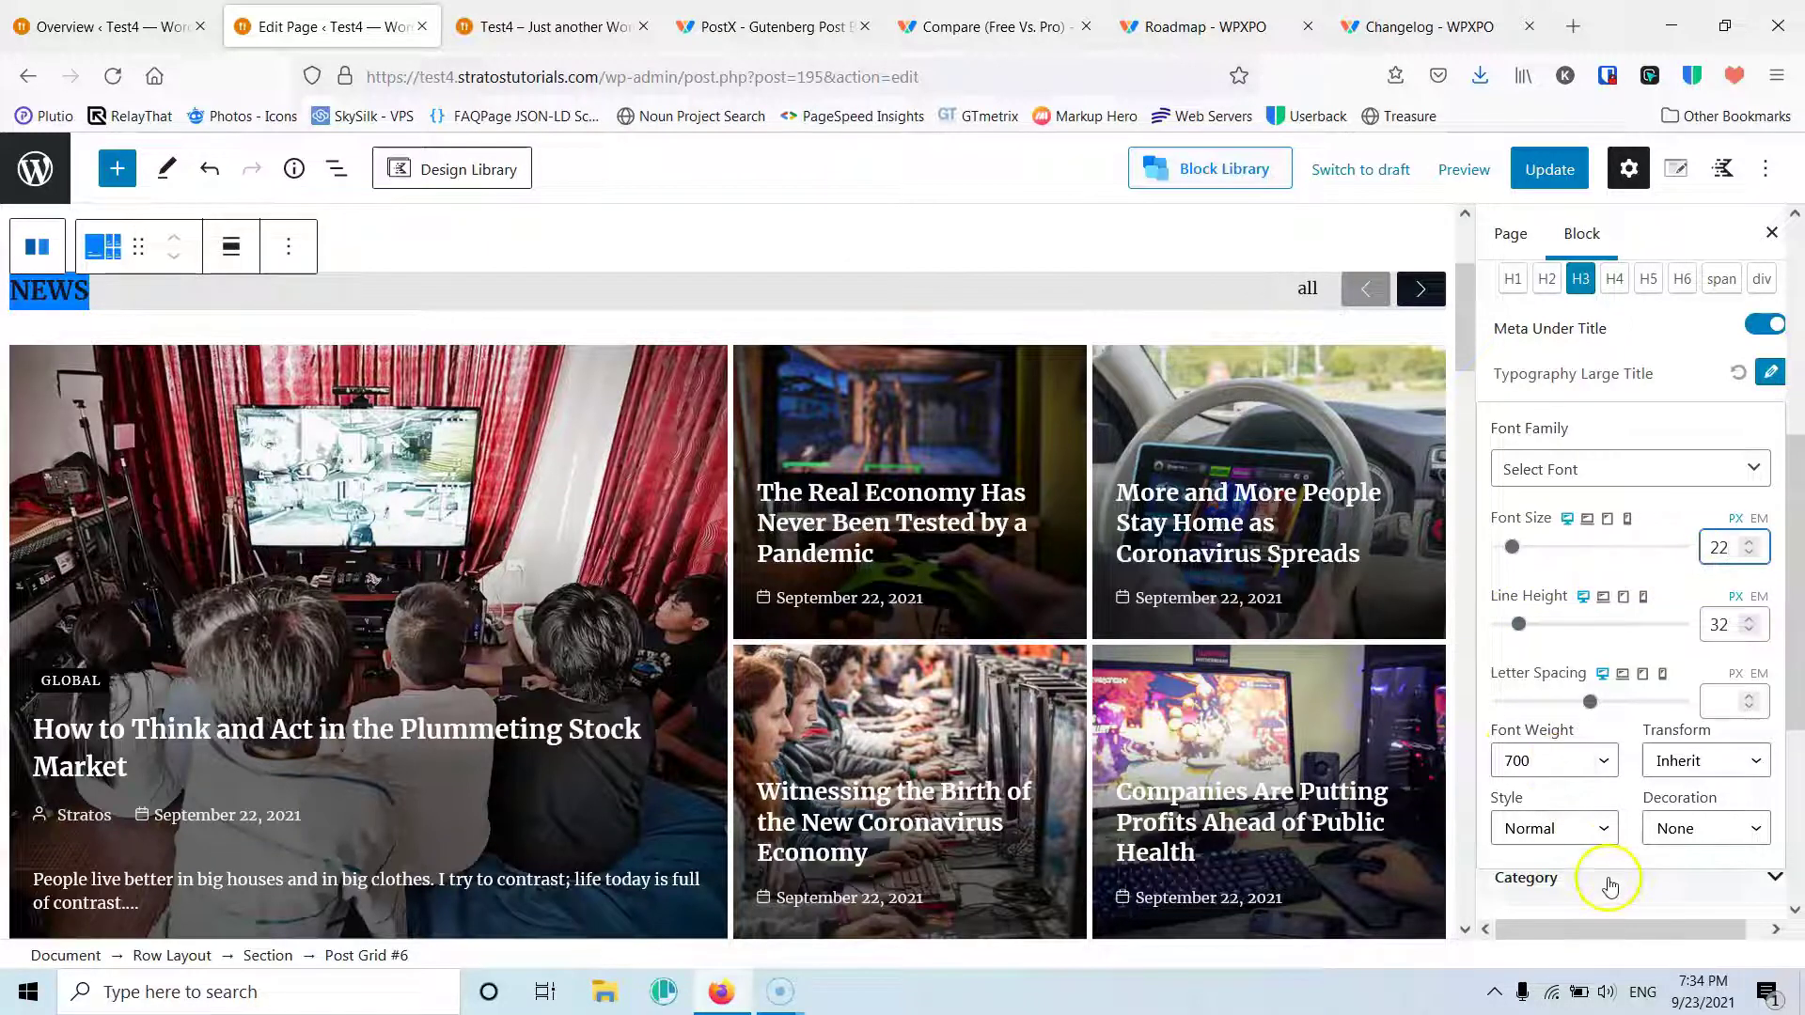
{"action": "left_click", "coordinate": [1463, 628]}
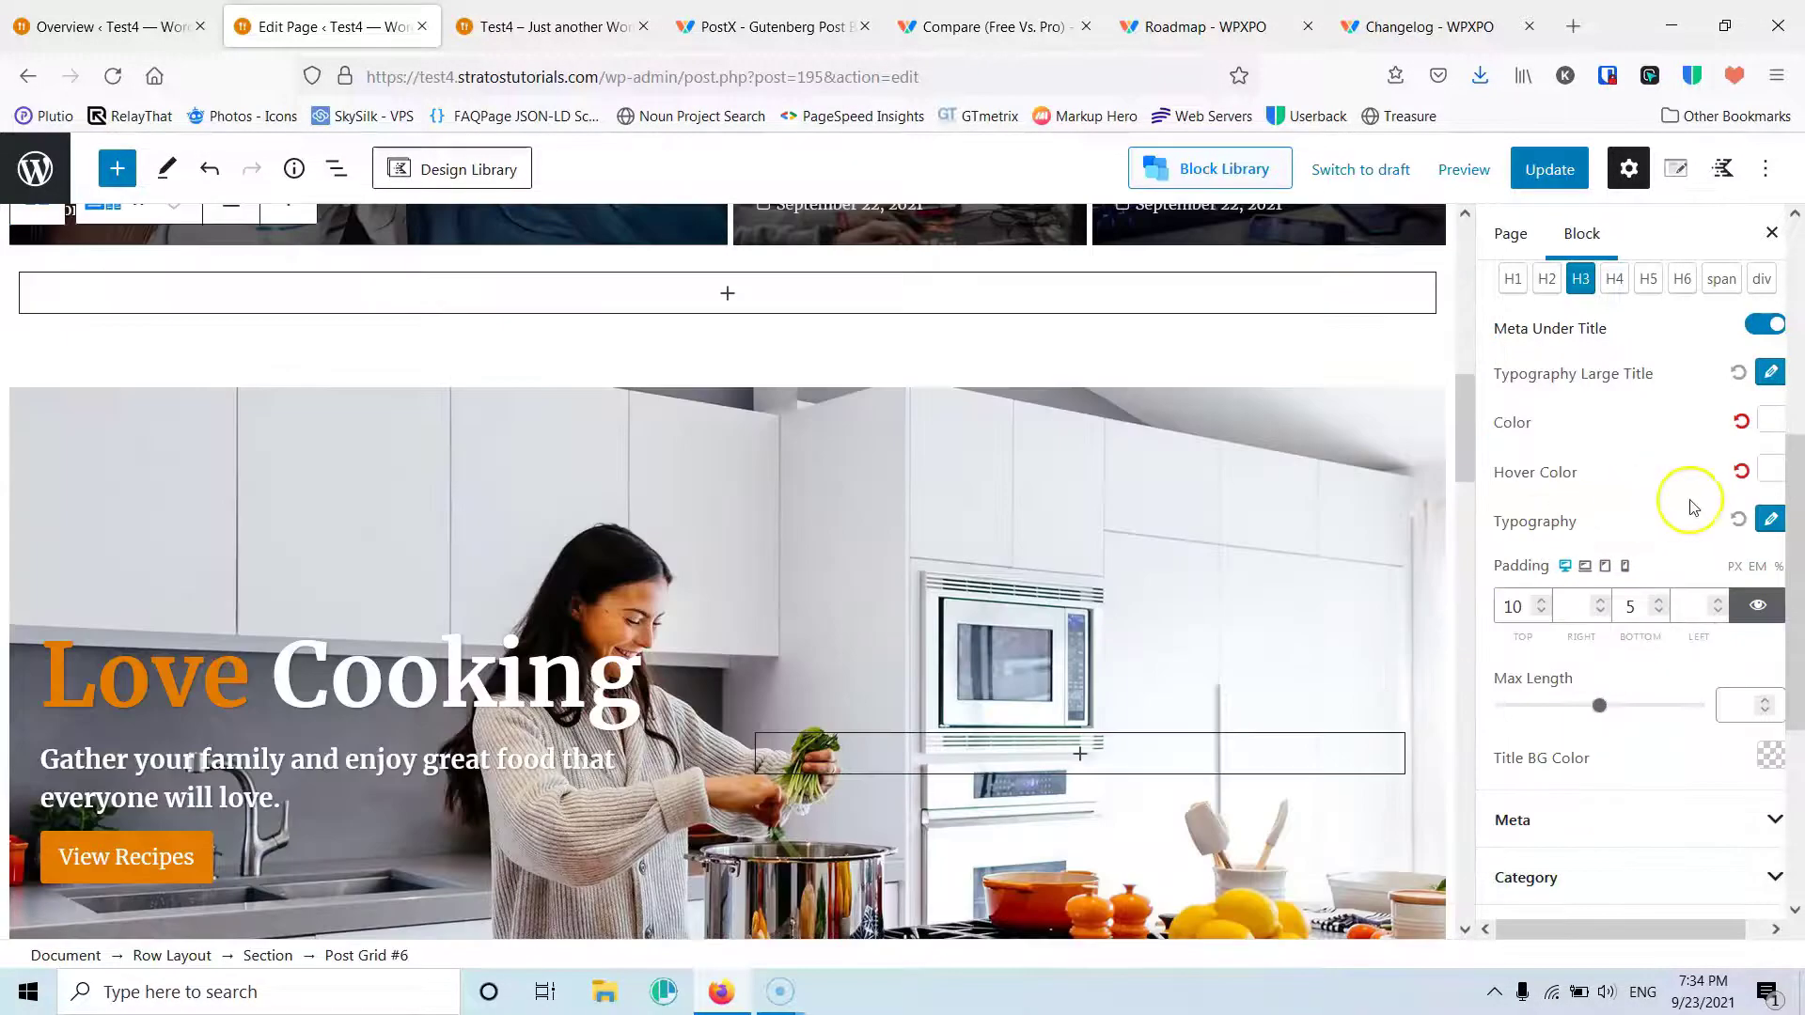
{"action": "scroll", "coordinate": [1314, 562], "scroll_direction": "up", "scroll_amount": 6}
Step: Examine the post grid's Meta and Category settings
{"action": "left_click_drag", "start_coordinate": [1795, 507], "coordinate": [1683, 632]}
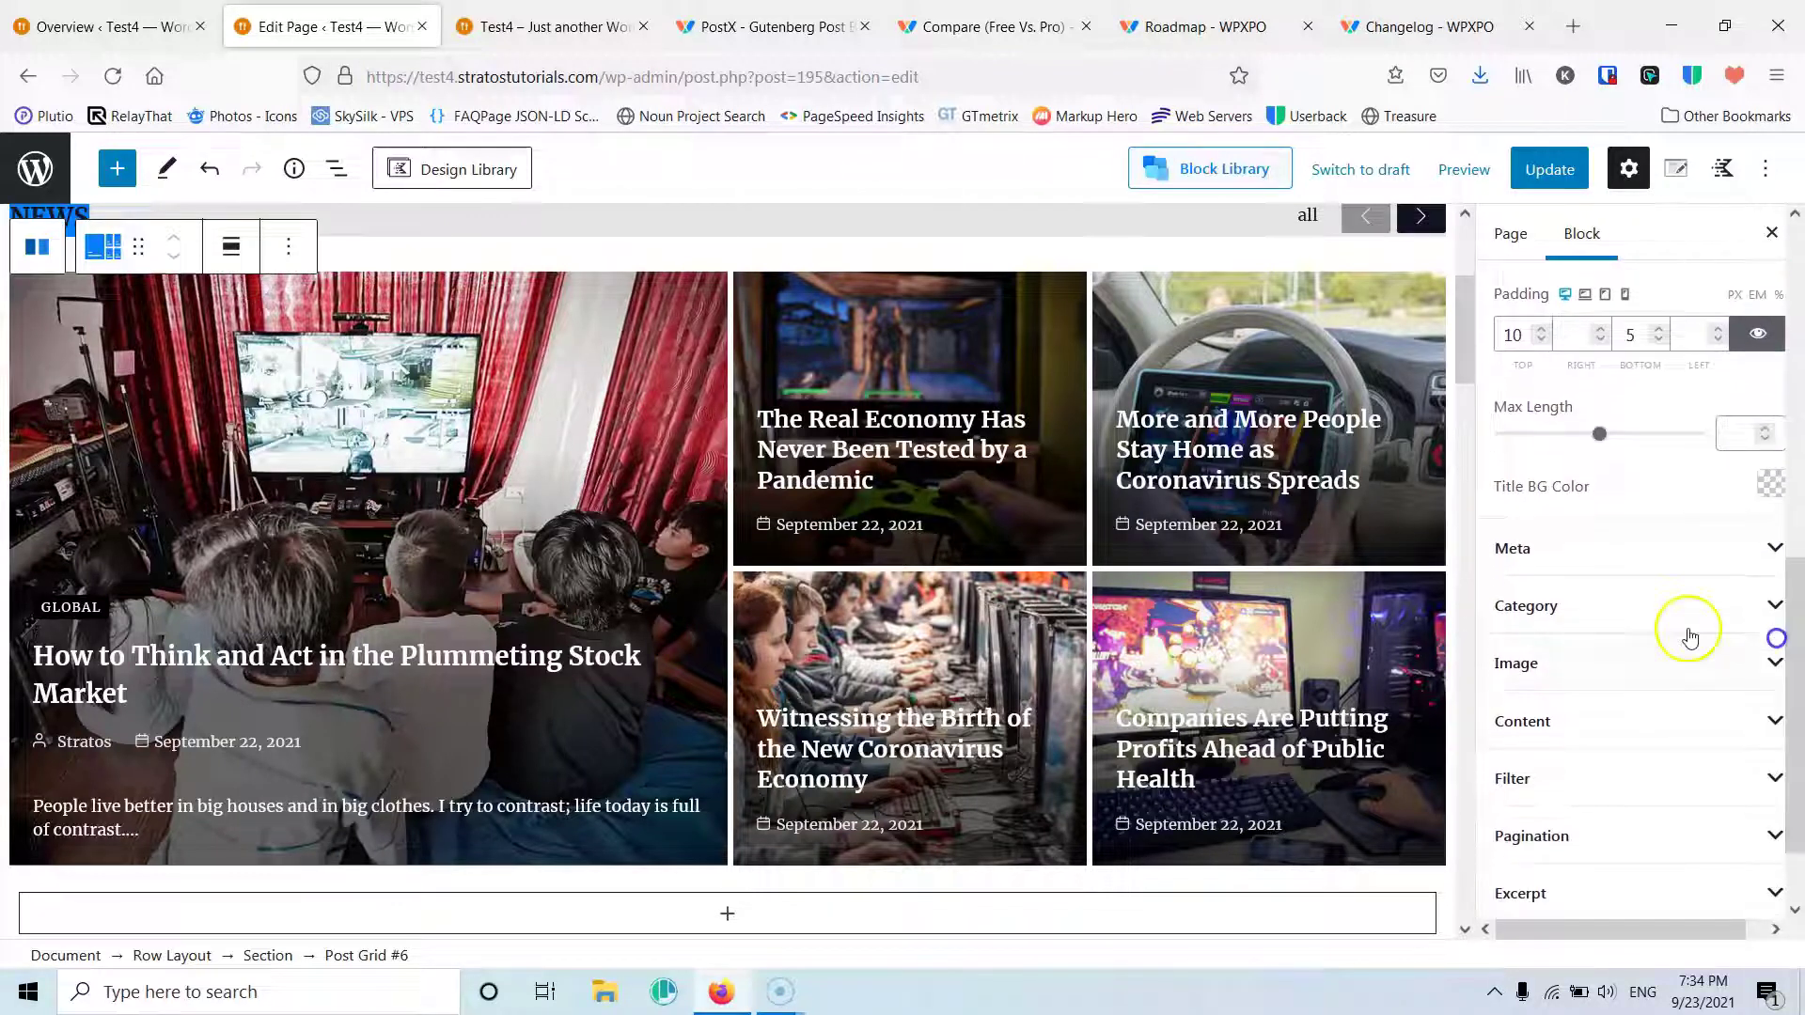
{"action": "left_click", "coordinate": [1551, 555]}
{"action": "left_click_drag", "start_coordinate": [1797, 651], "coordinate": [1799, 773]}
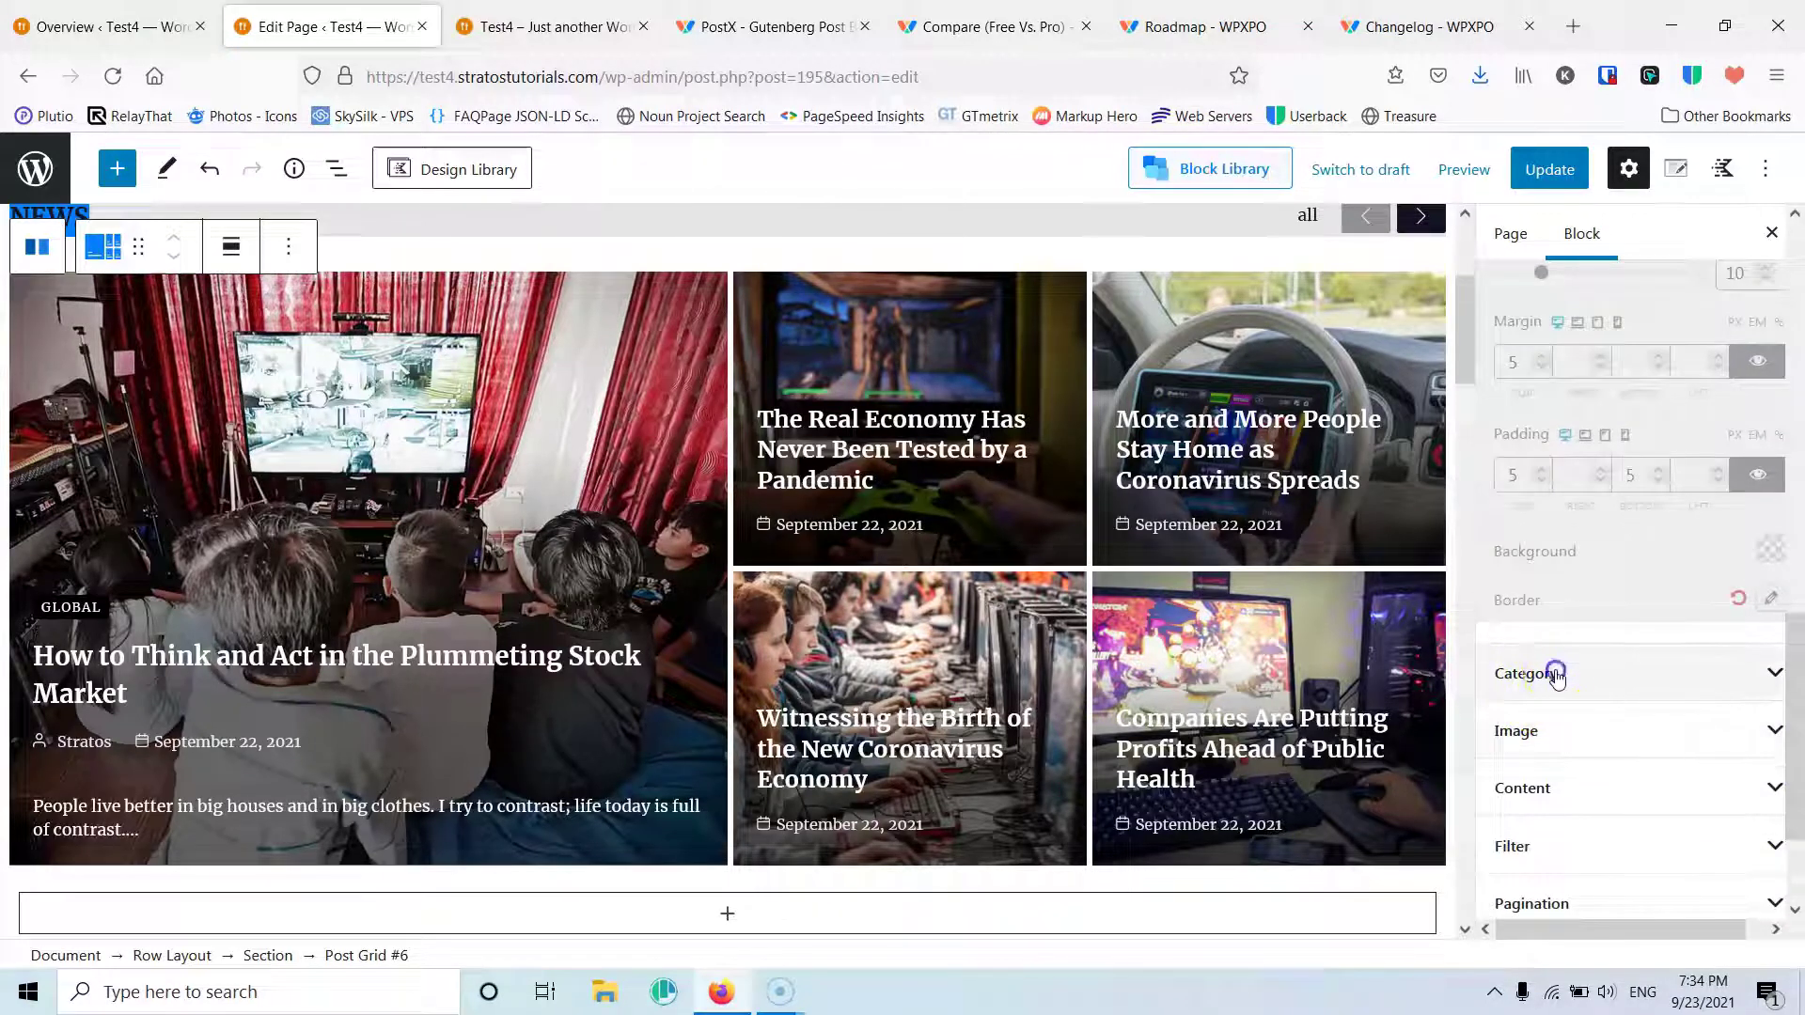
{"action": "left_click", "coordinate": [1551, 669]}
{"action": "left_click_drag", "start_coordinate": [1782, 693], "coordinate": [1792, 785]}
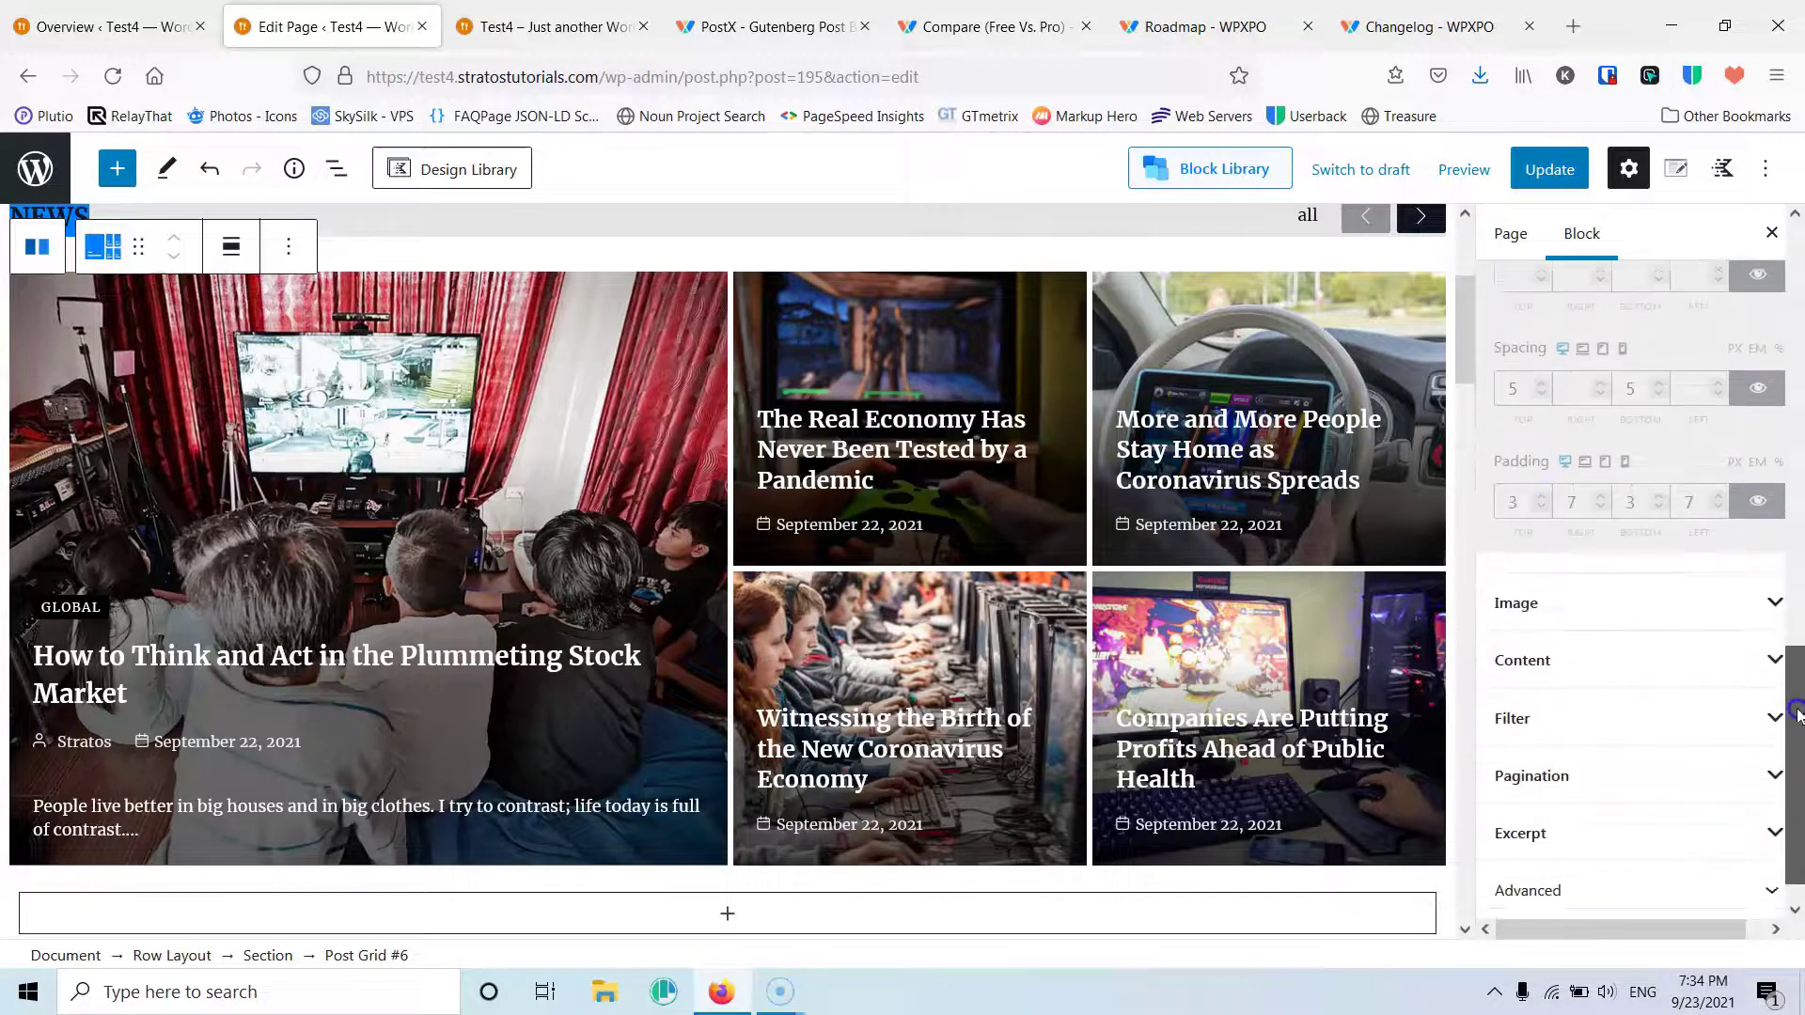
Step: Set the Hover Animation of the post grid's images to Rotate Left
{"action": "left_click", "coordinate": [1544, 597]}
{"action": "left_click_drag", "start_coordinate": [1798, 700], "coordinate": [1795, 488]}
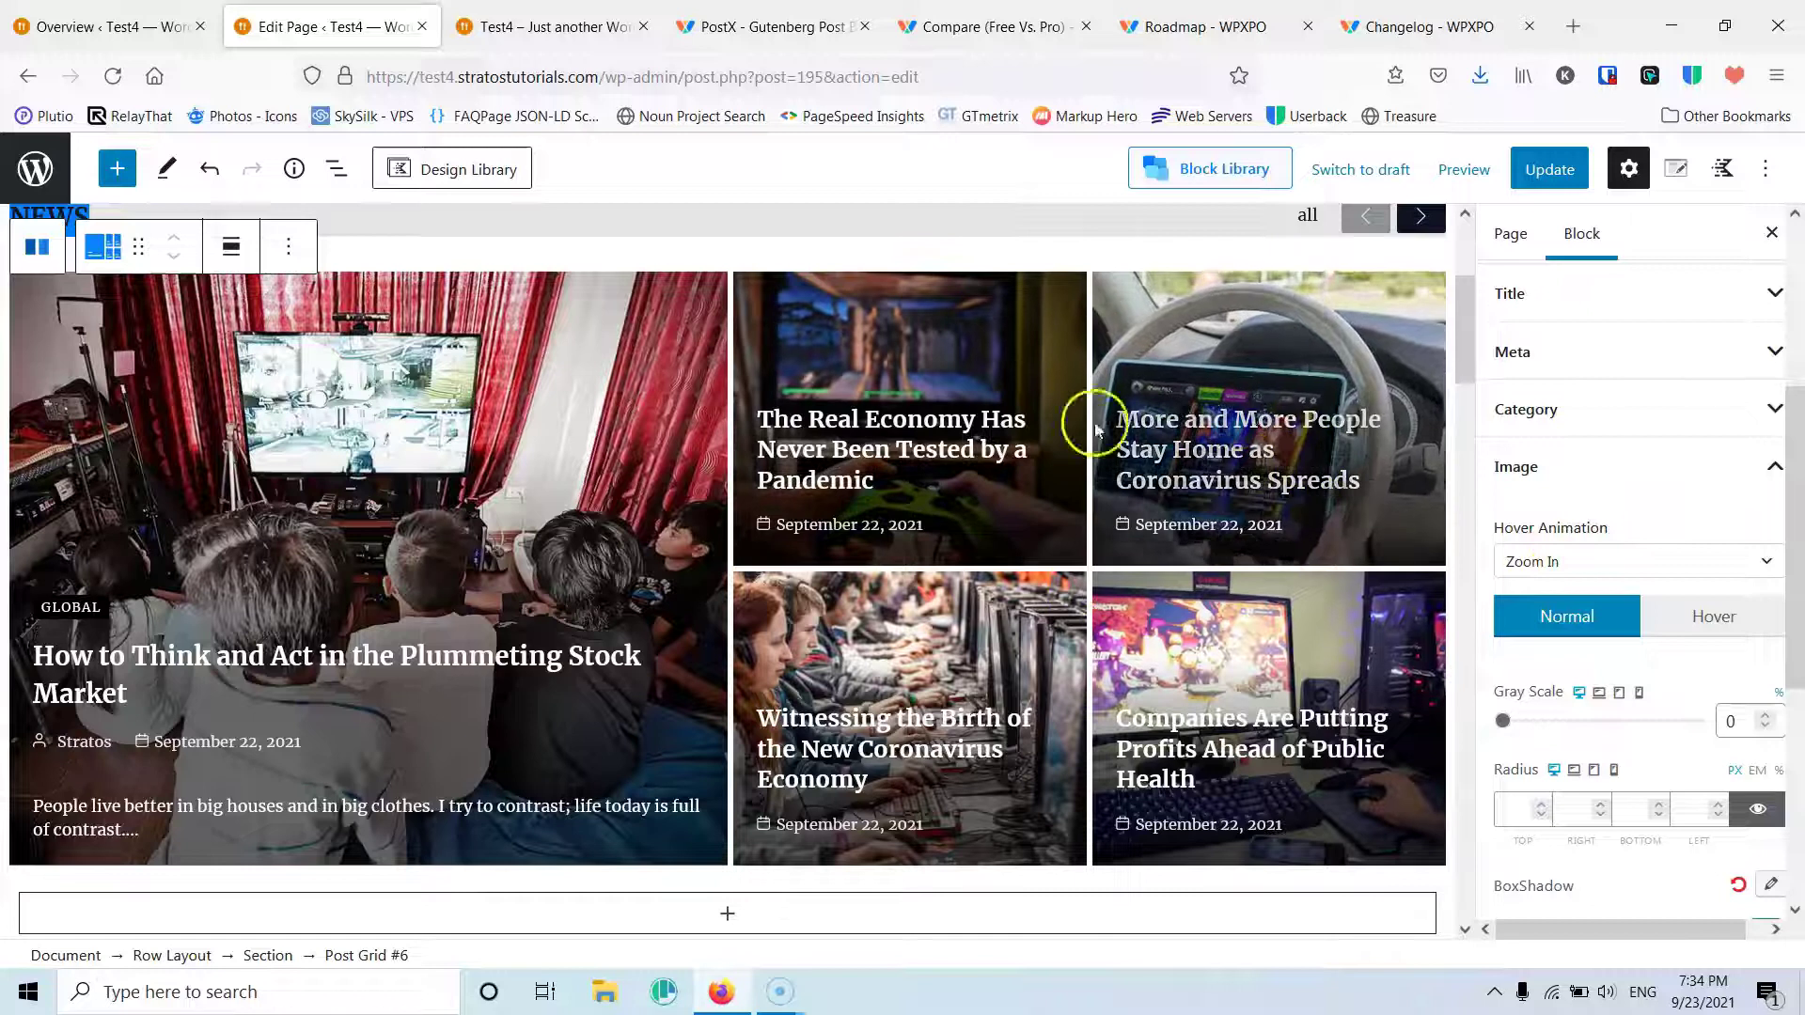
{"action": "left_click", "coordinate": [1581, 562]}
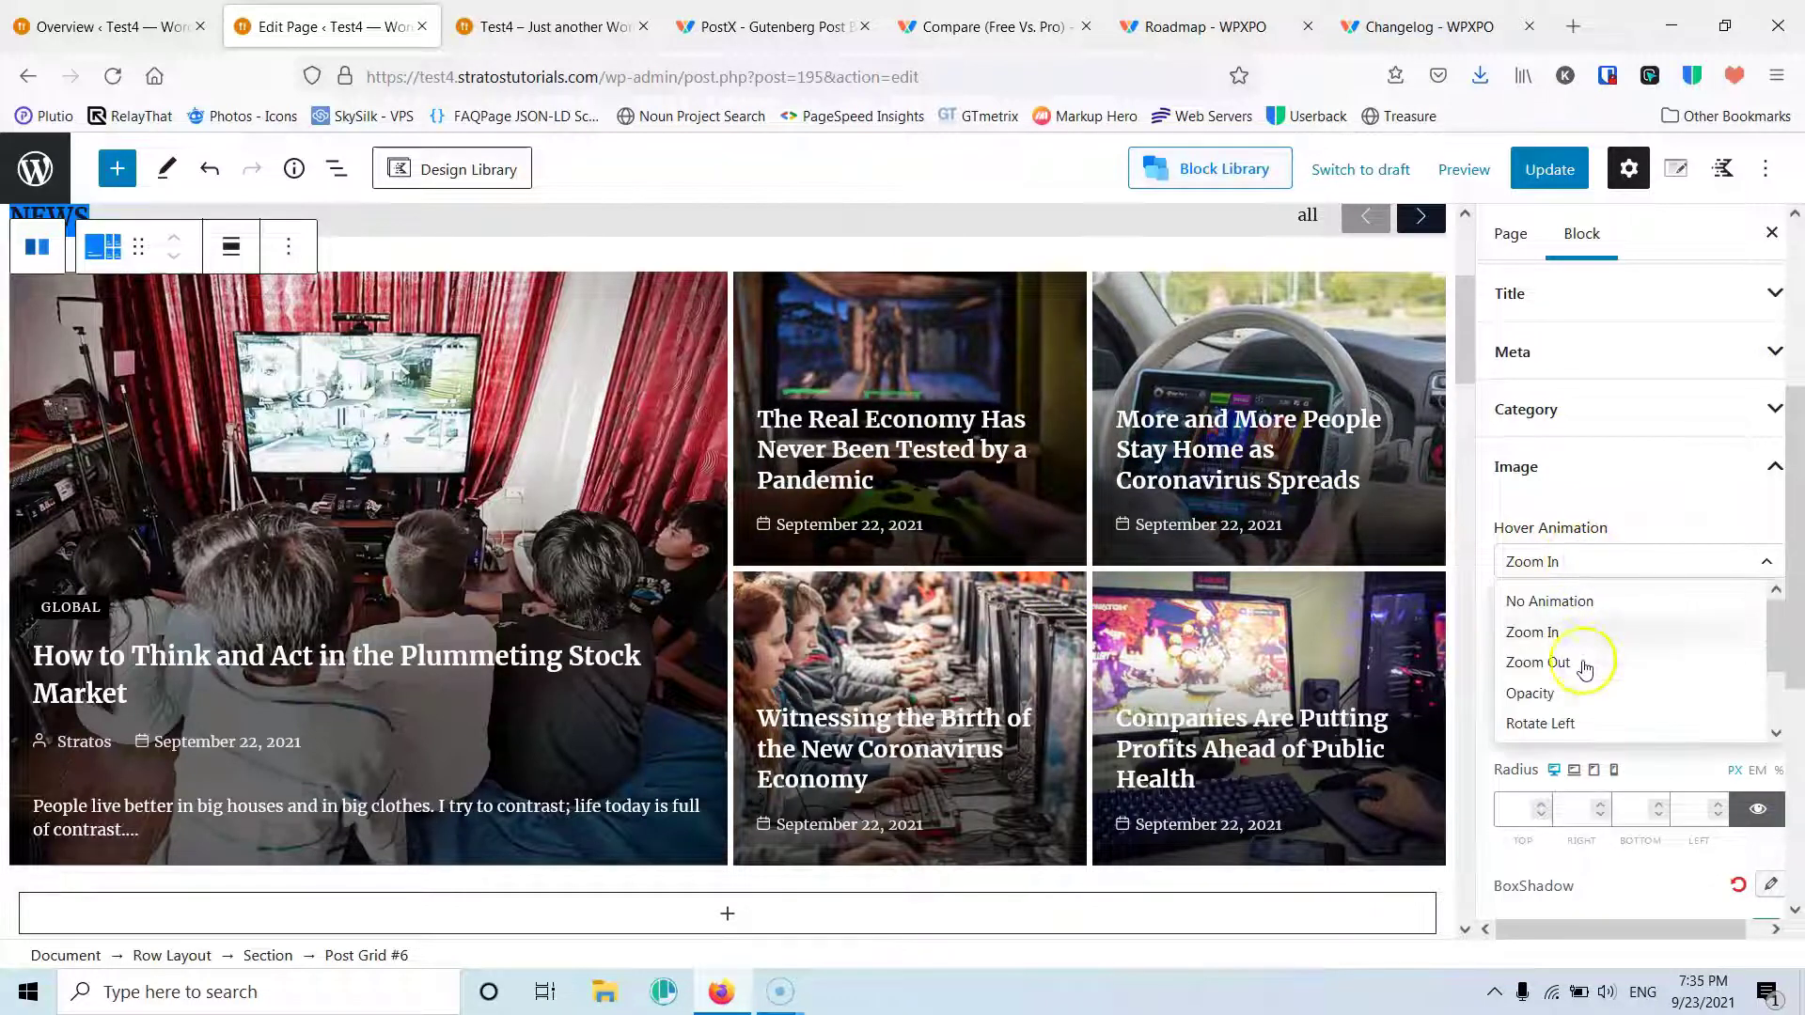
{"action": "left_click", "coordinate": [1573, 725]}
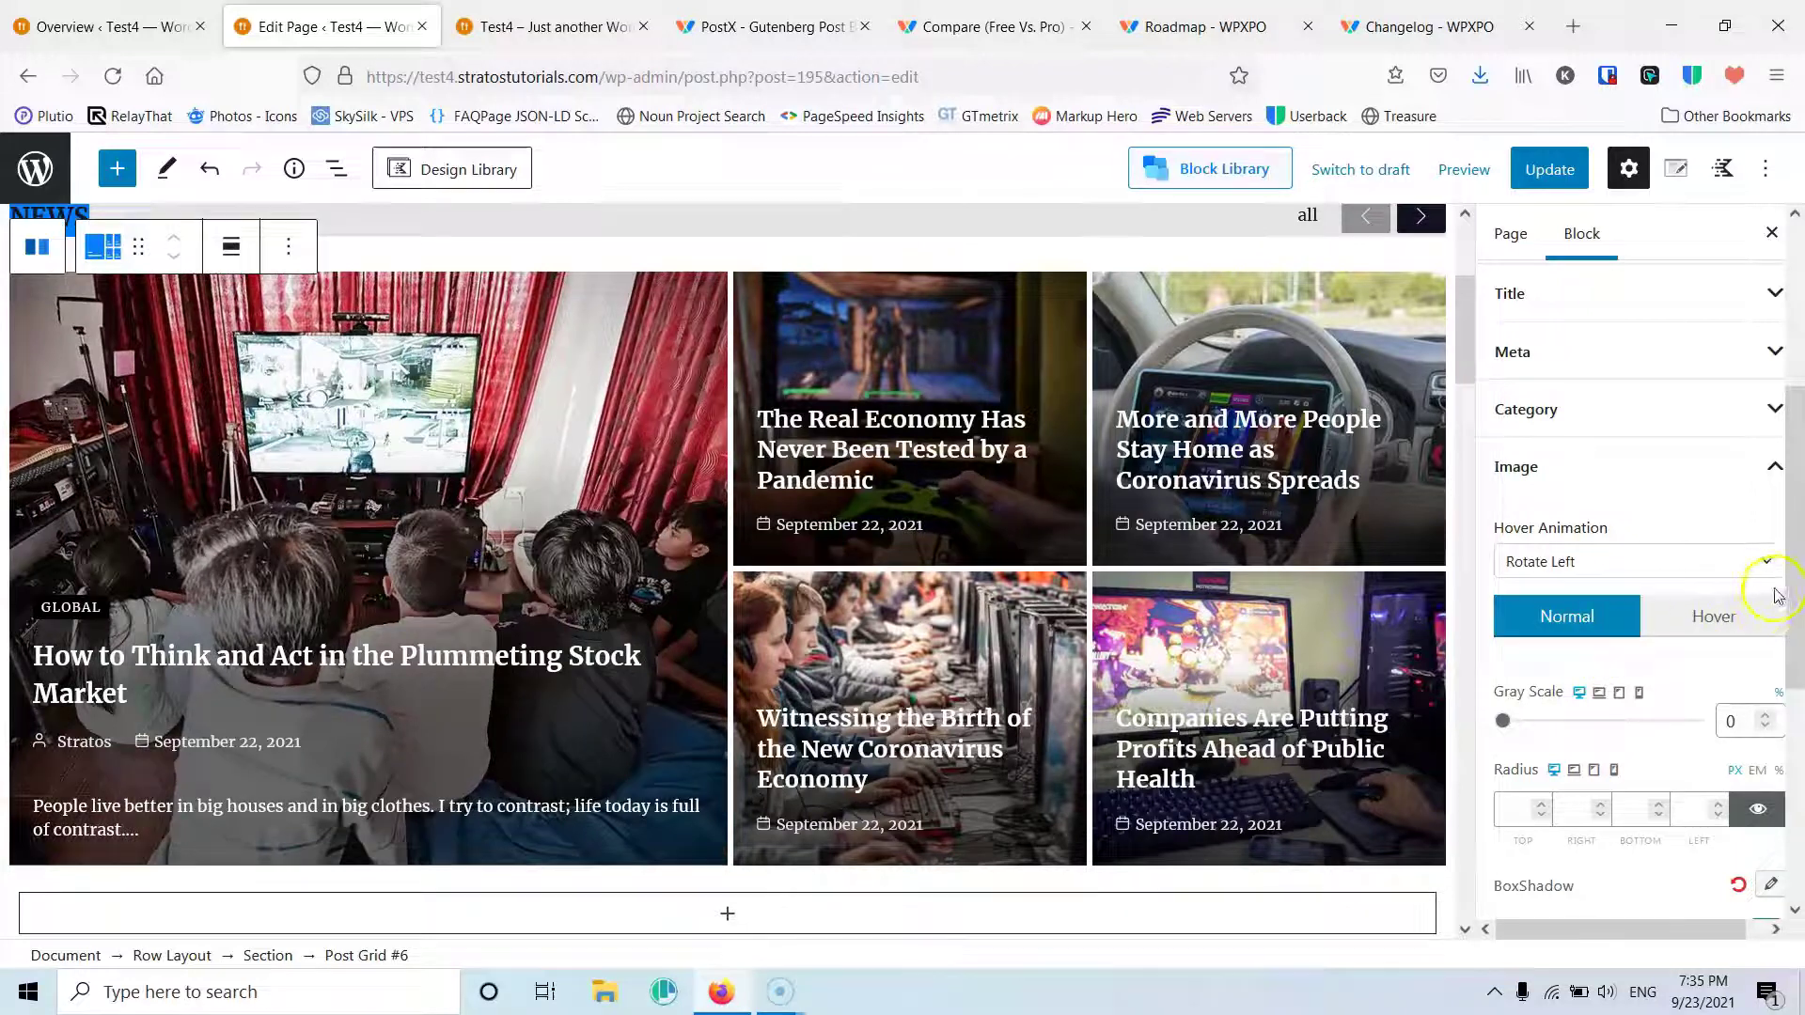
Step: Try turning off the image Overlay, switch it back on, and view the available Overlay Type options
{"action": "scroll", "coordinate": [1777, 595], "scroll_direction": "down", "scroll_amount": 3}
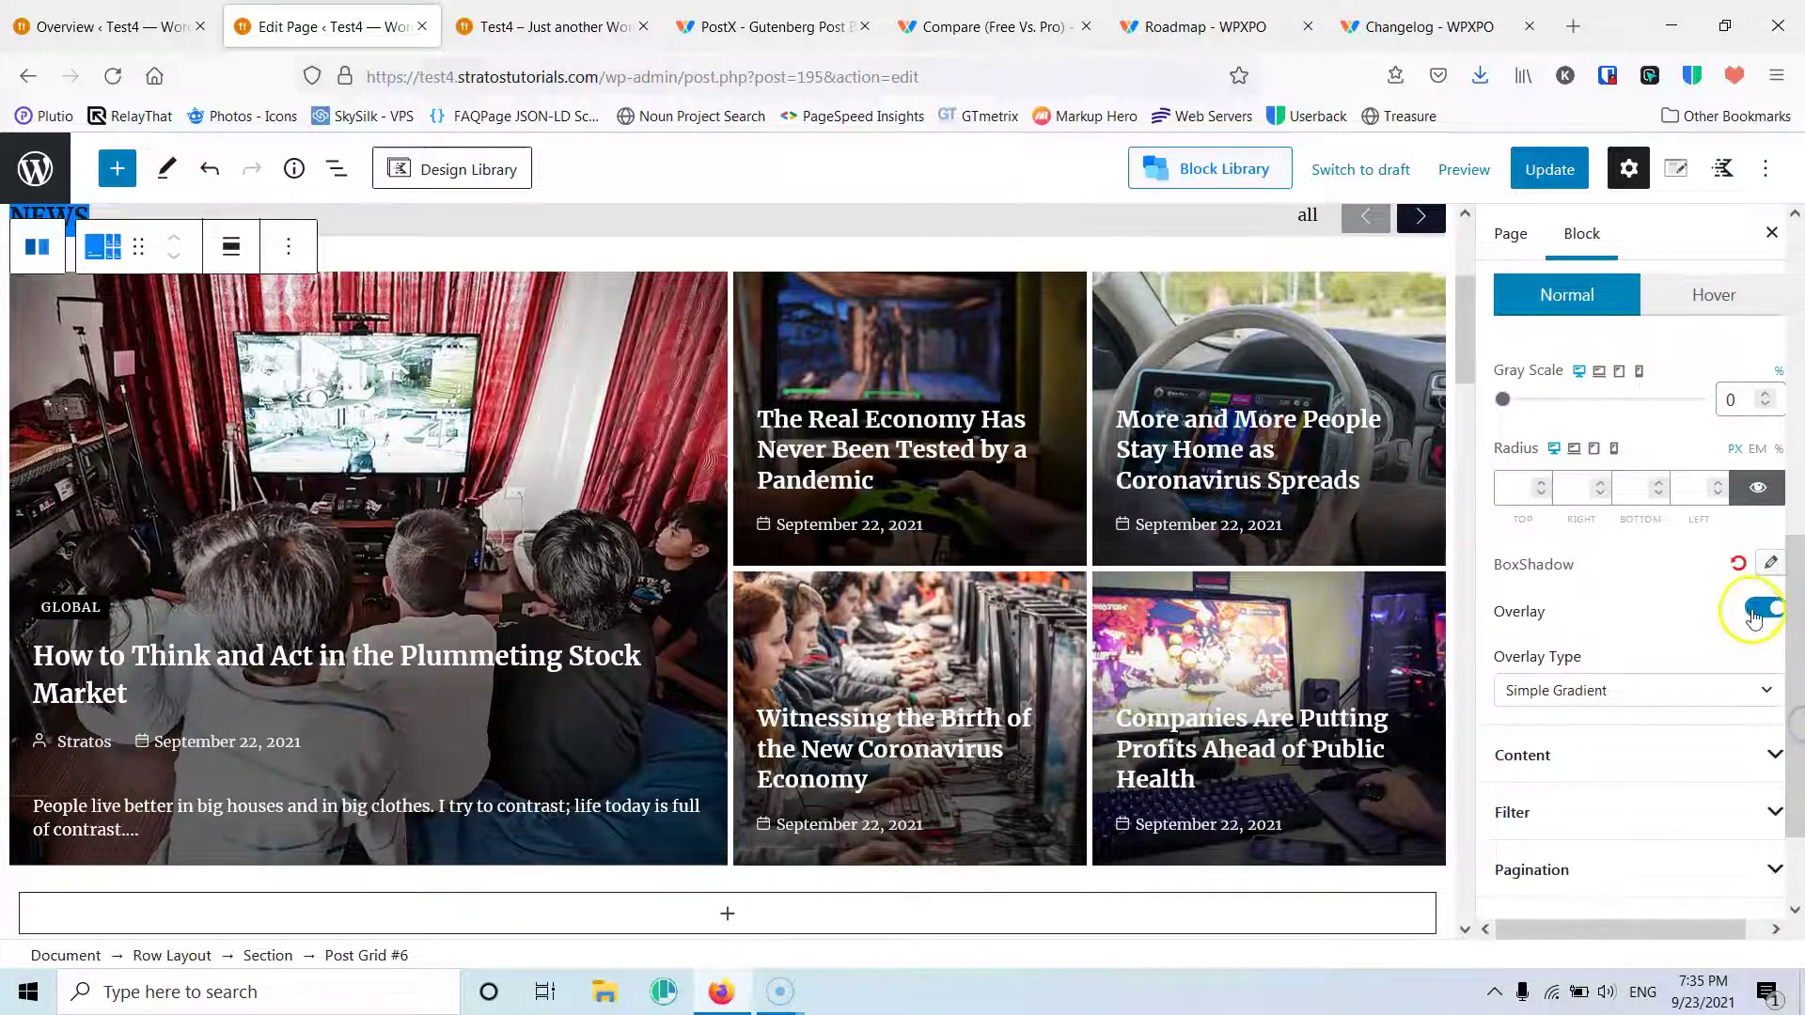
{"action": "left_click", "coordinate": [1758, 609]}
{"action": "left_click", "coordinate": [1763, 611]}
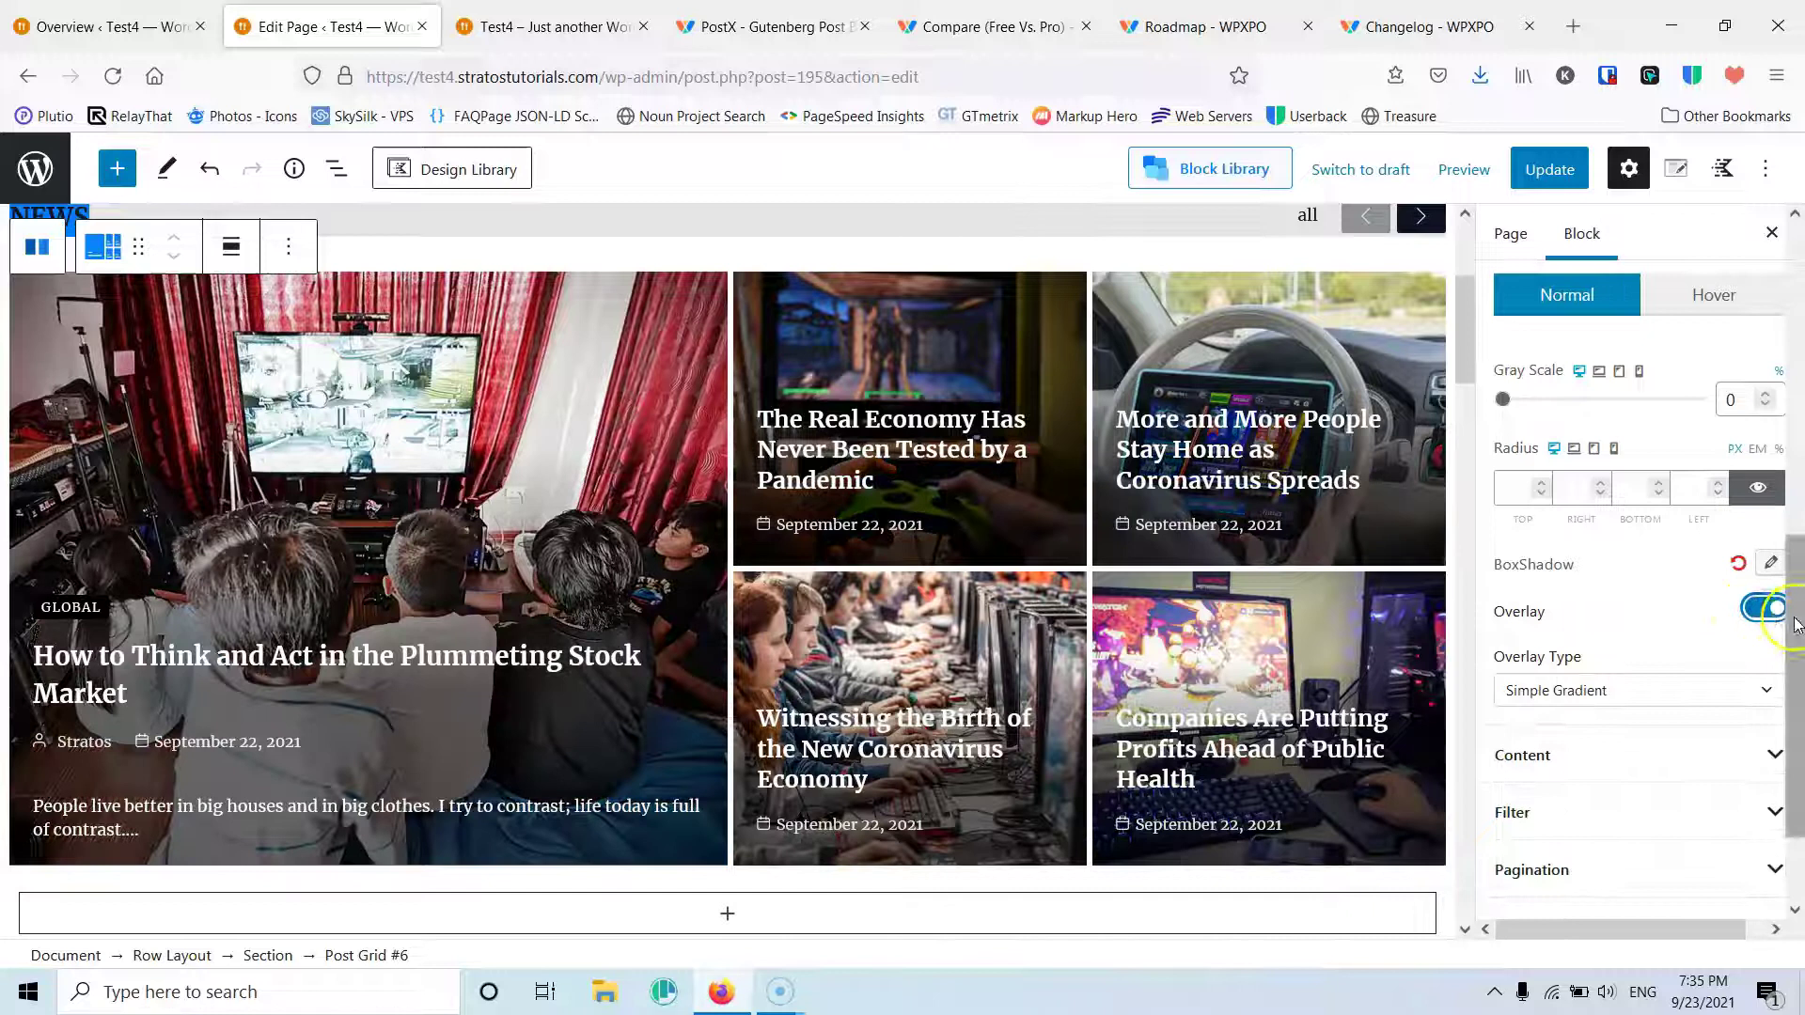
{"action": "scroll", "coordinate": [1796, 664], "scroll_direction": "down", "scroll_amount": 2}
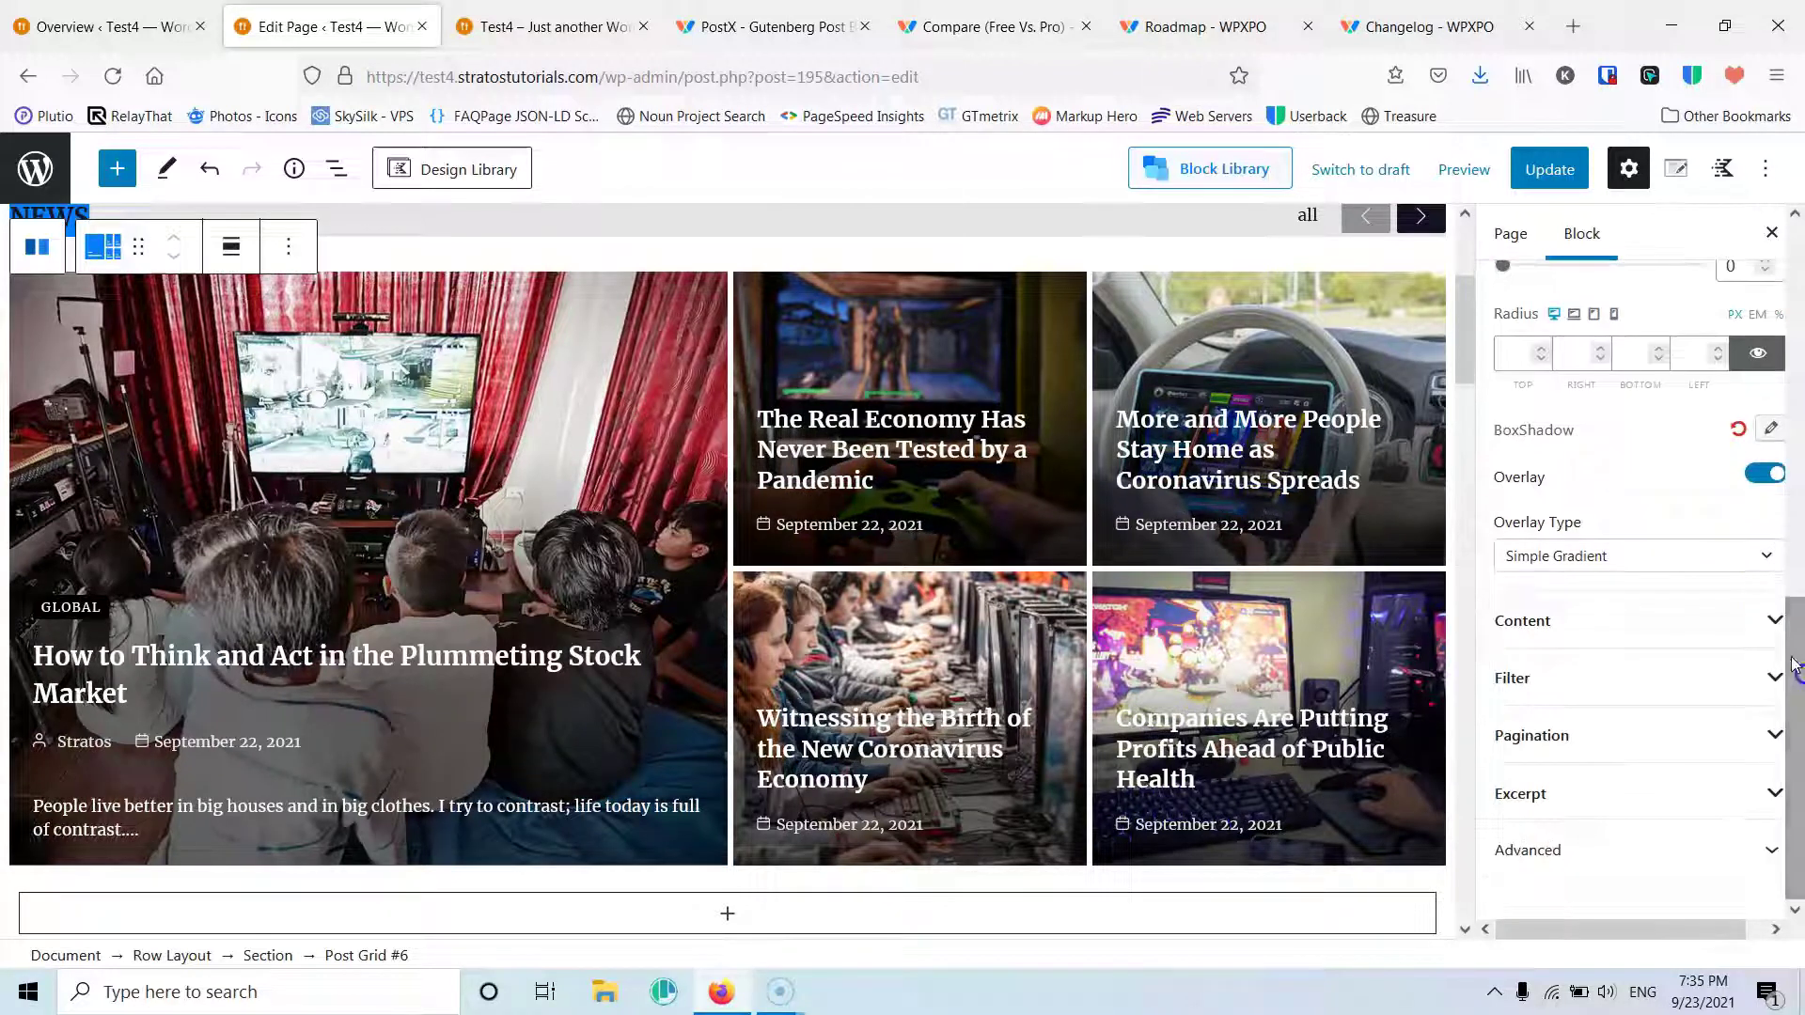
{"action": "left_click", "coordinate": [1636, 563]}
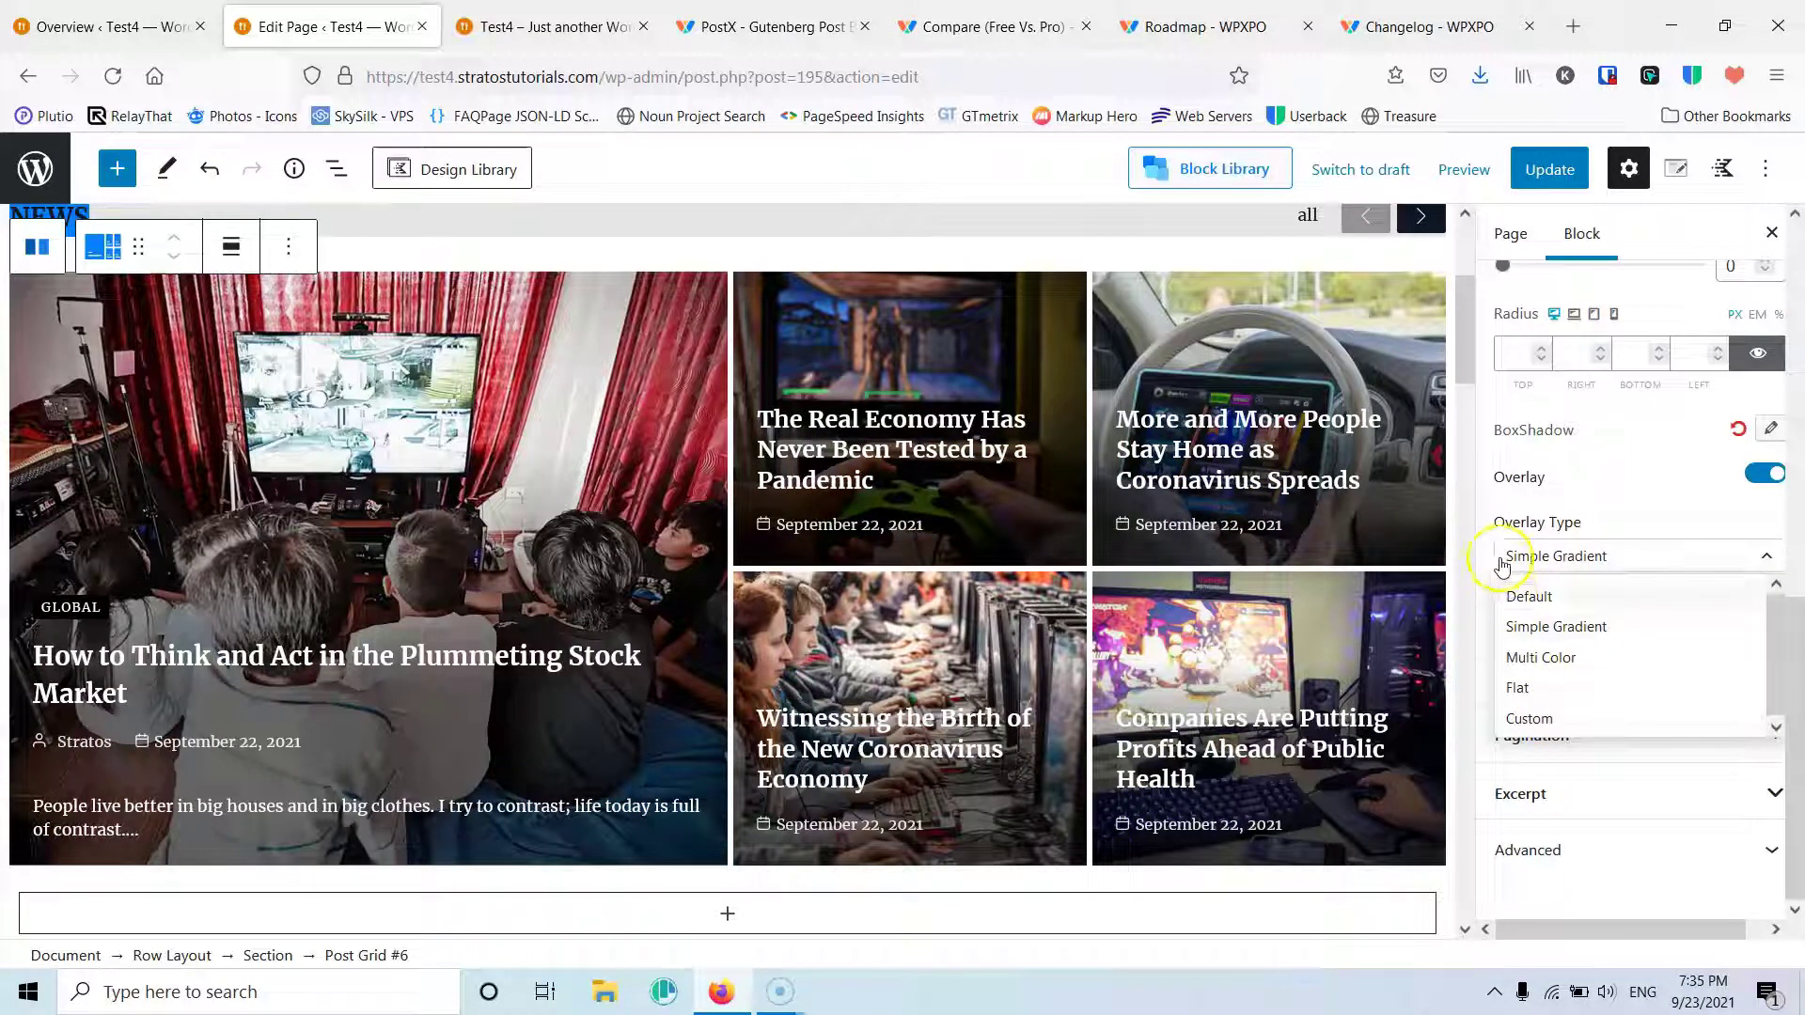
{"action": "left_click", "coordinate": [1537, 557]}
Step: Try the Top and Middle content positions for the post grid and return the content to Bottom
{"action": "left_click", "coordinate": [1551, 618]}
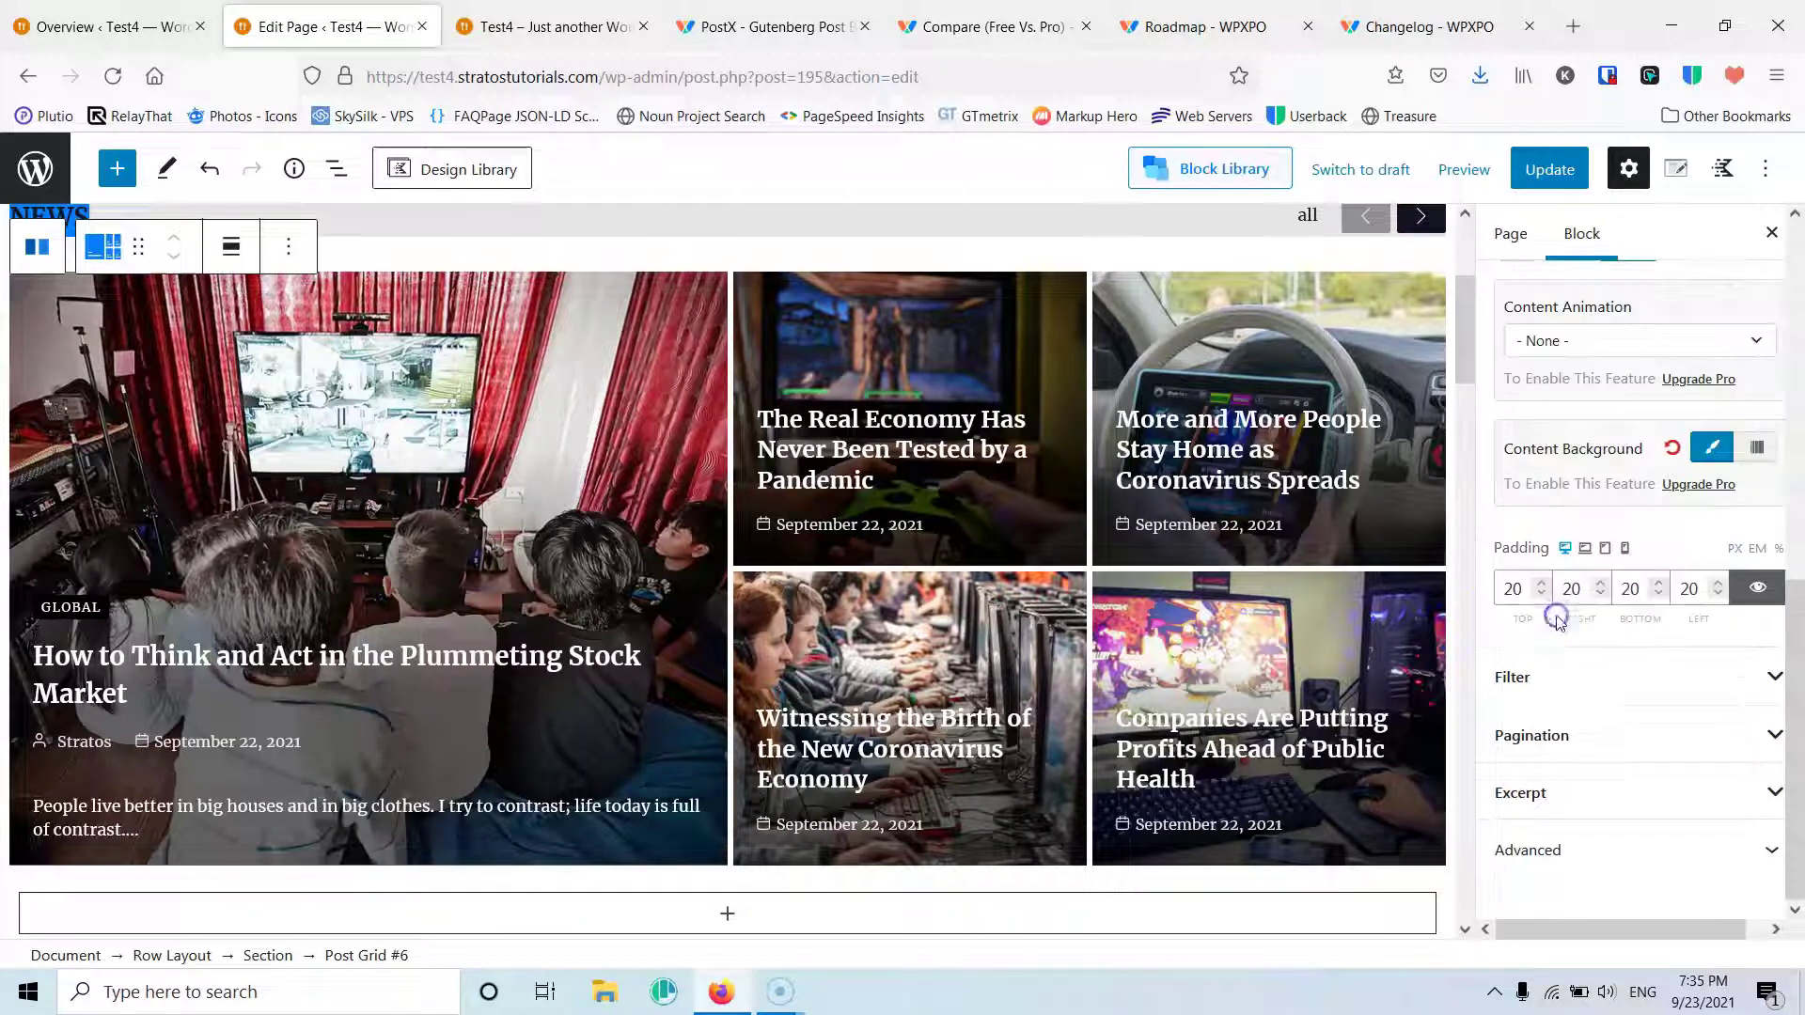
{"action": "left_click_drag", "start_coordinate": [1795, 644], "coordinate": [1795, 465]}
{"action": "left_click", "coordinate": [1515, 597]}
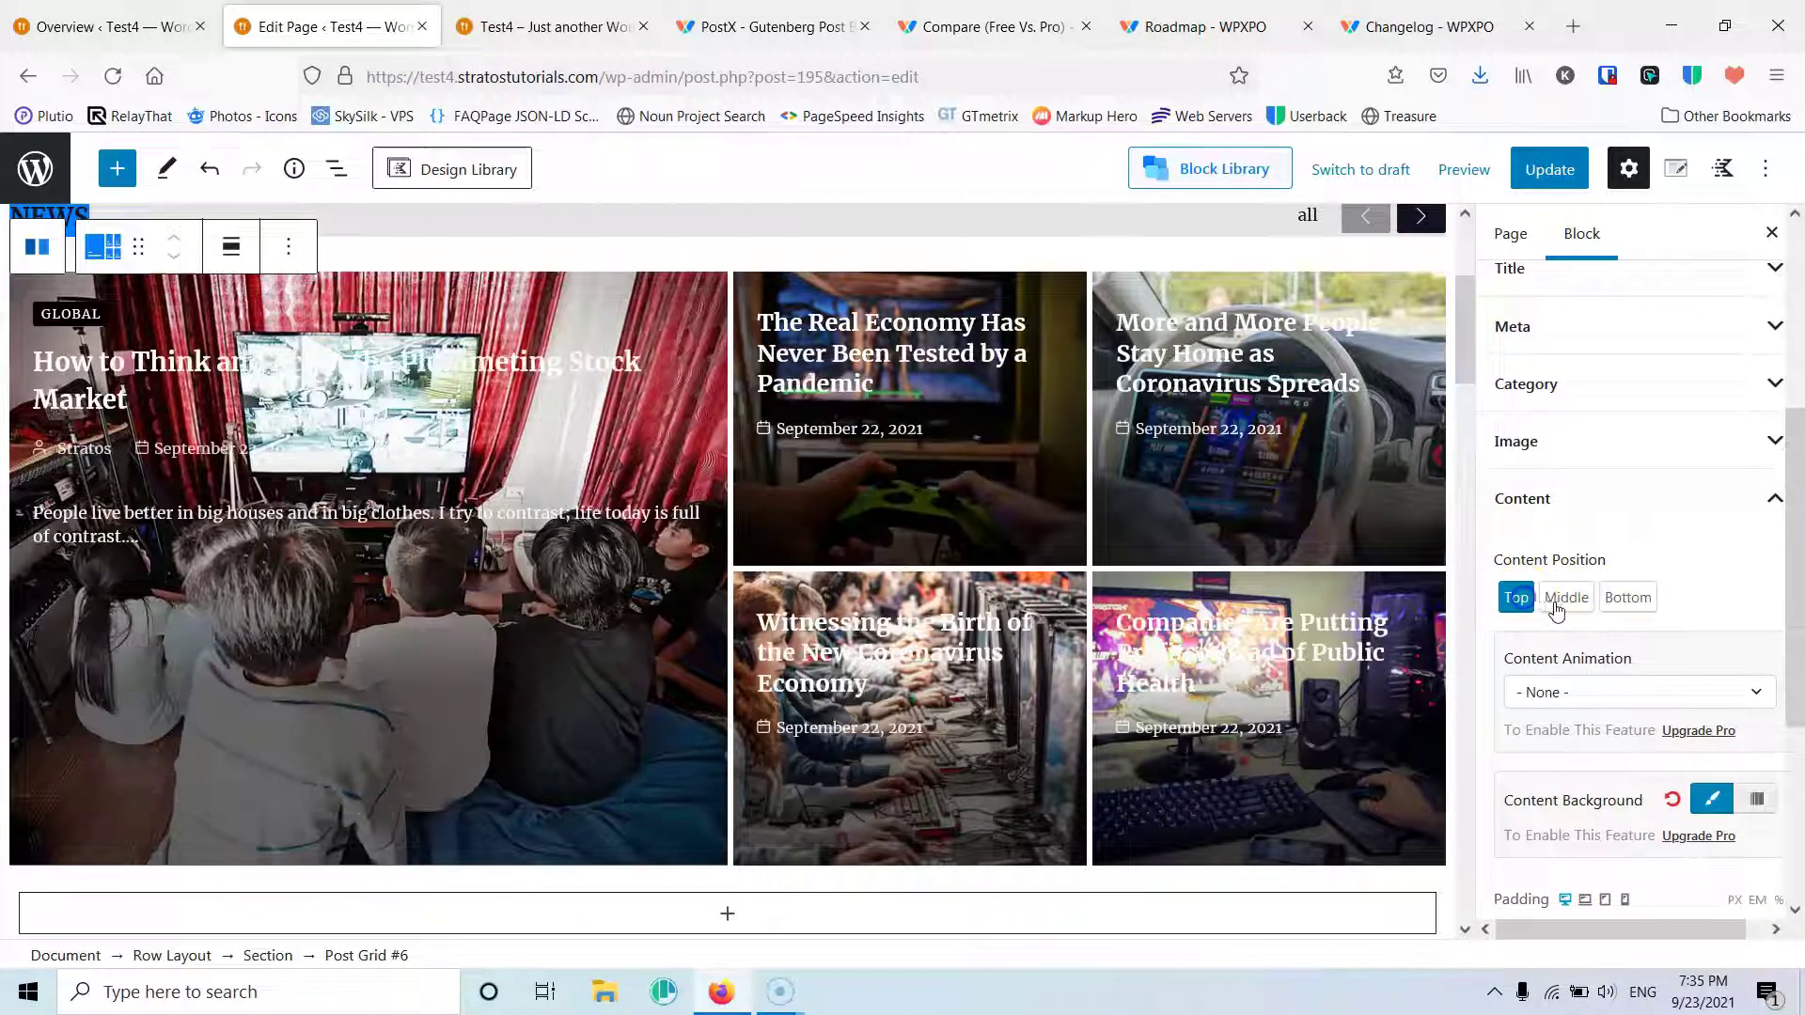
{"action": "left_click", "coordinate": [1564, 599]}
{"action": "left_click", "coordinate": [1627, 599]}
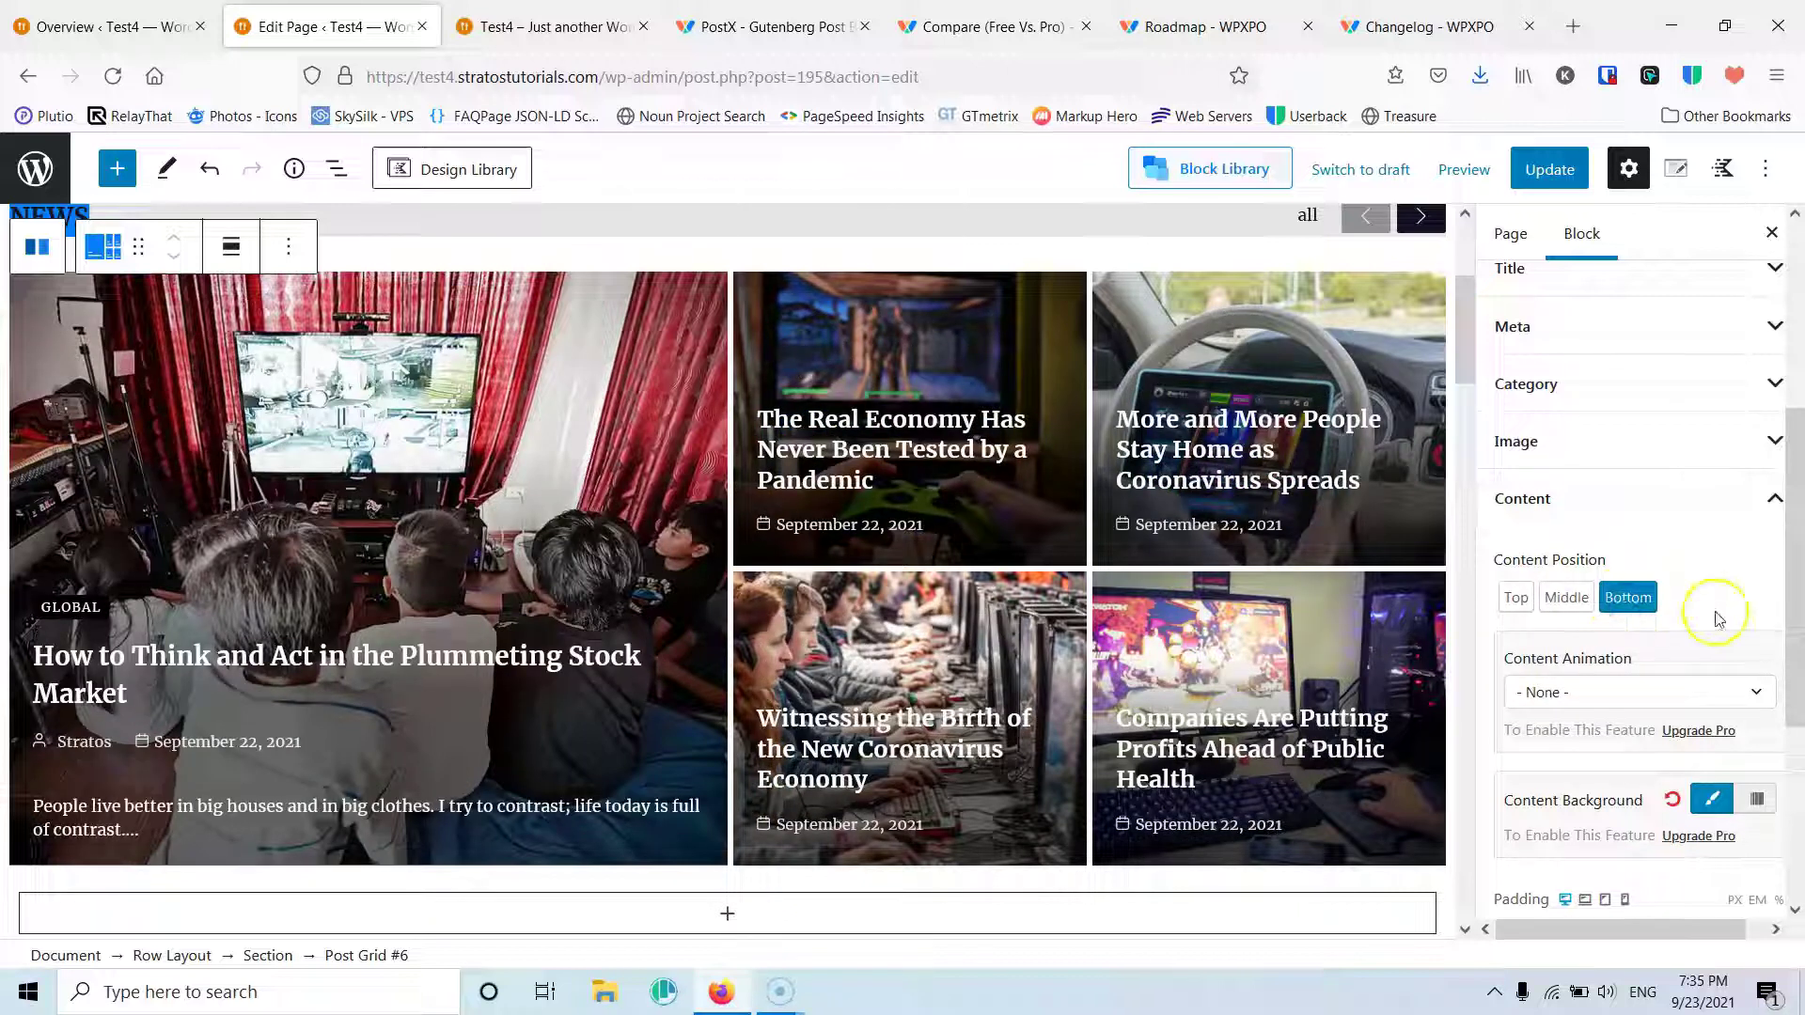
Step: Examine the post grid's content padding and its Filter, Pagination and Excerpt settings
{"action": "left_click_drag", "start_coordinate": [1798, 585], "coordinate": [1799, 744]}
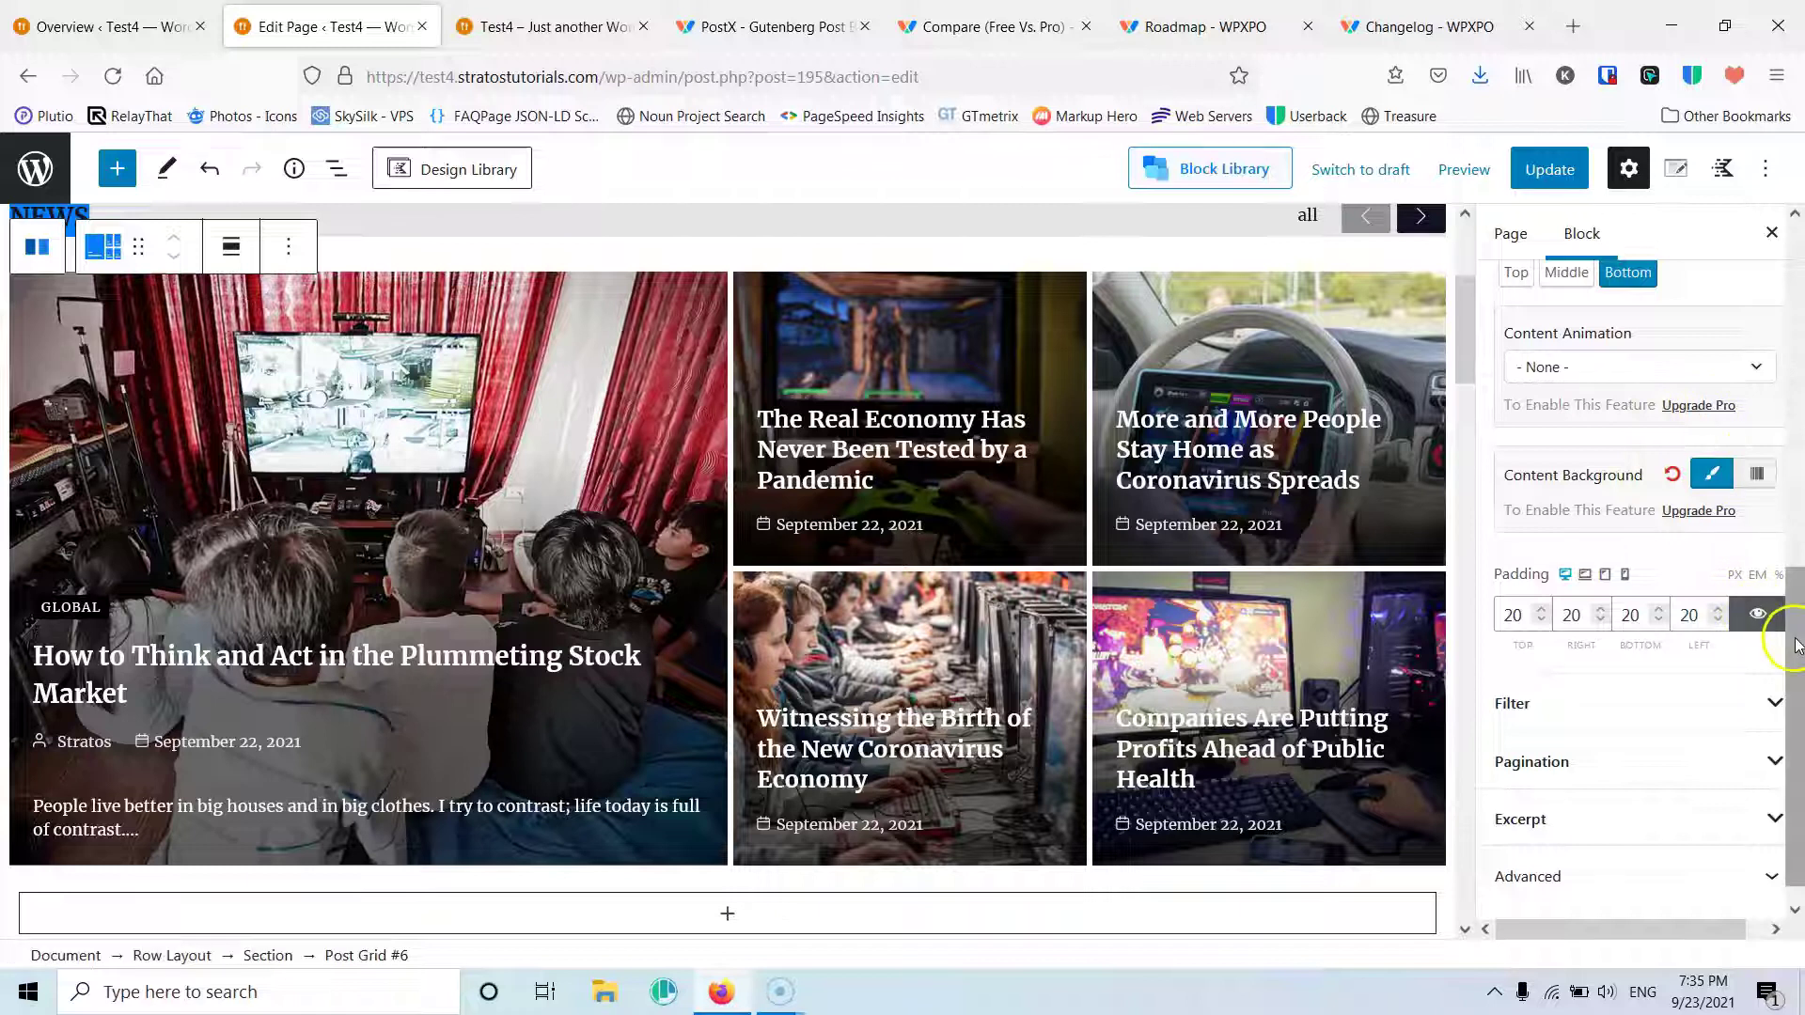
{"action": "scroll", "coordinate": [1760, 612], "scroll_direction": "down", "scroll_amount": 1}
{"action": "left_click", "coordinate": [1569, 686]}
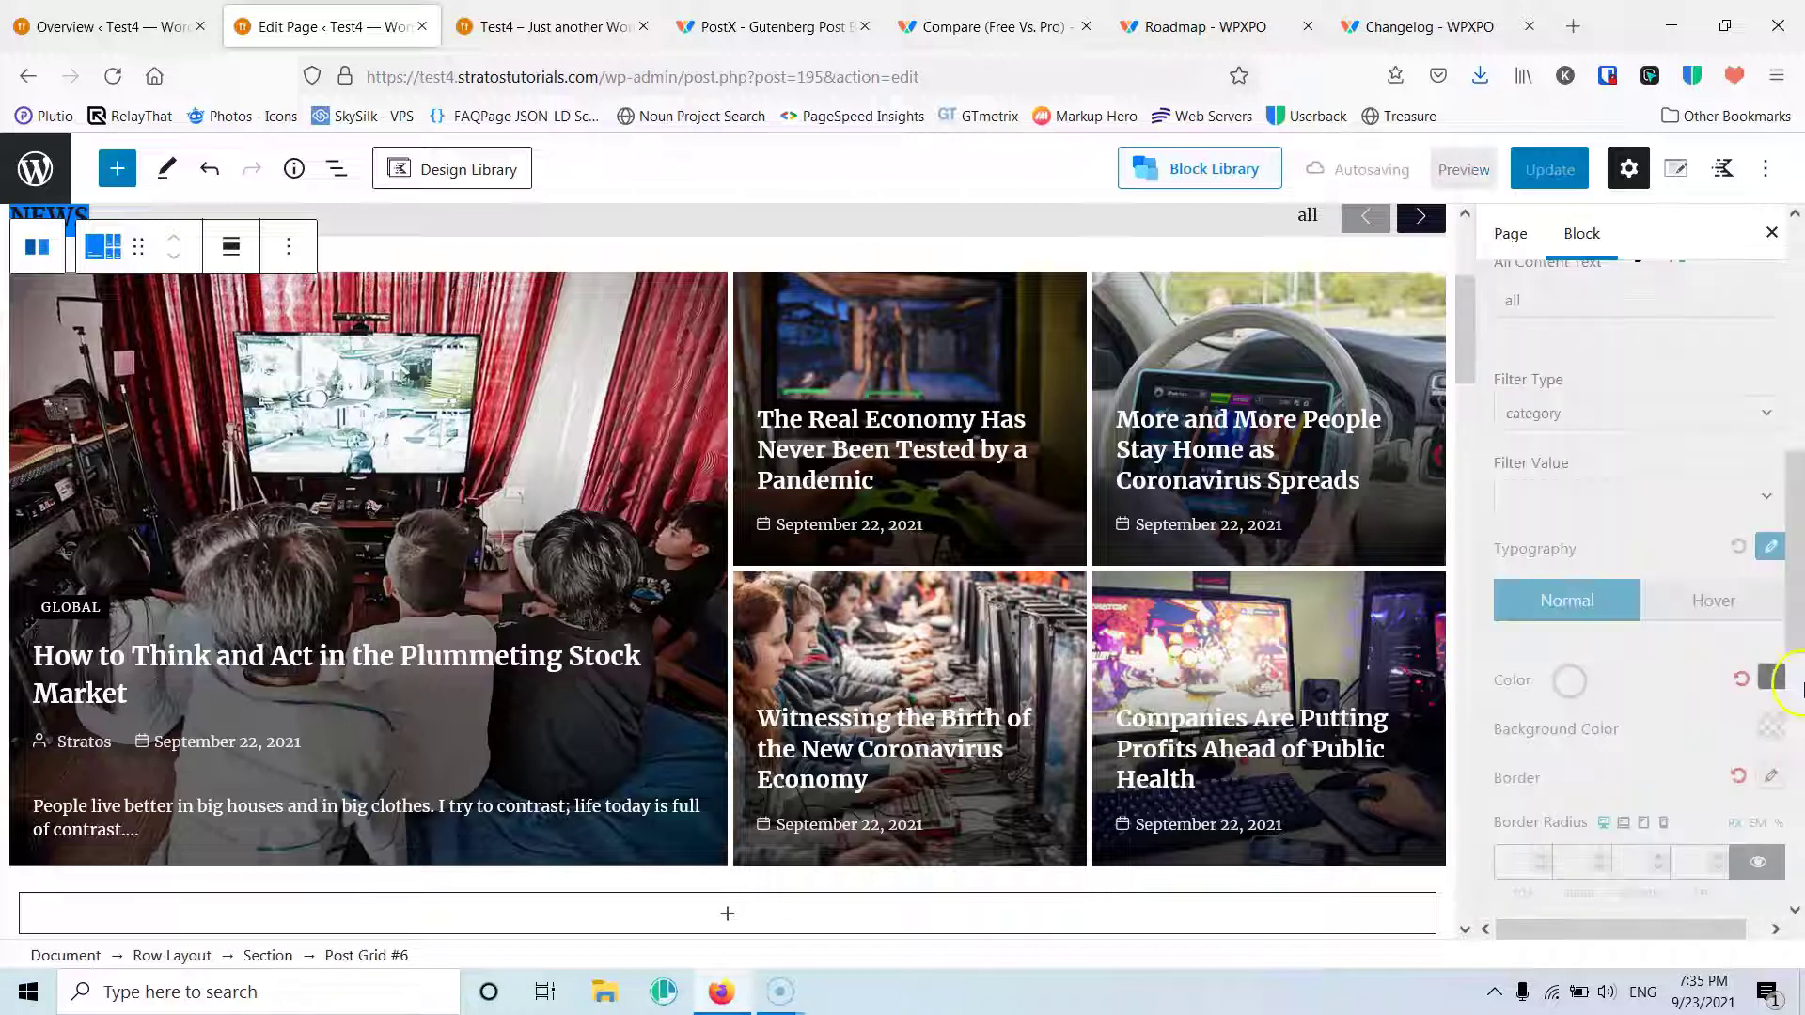
{"action": "left_click_drag", "start_coordinate": [1791, 649], "coordinate": [1786, 862]}
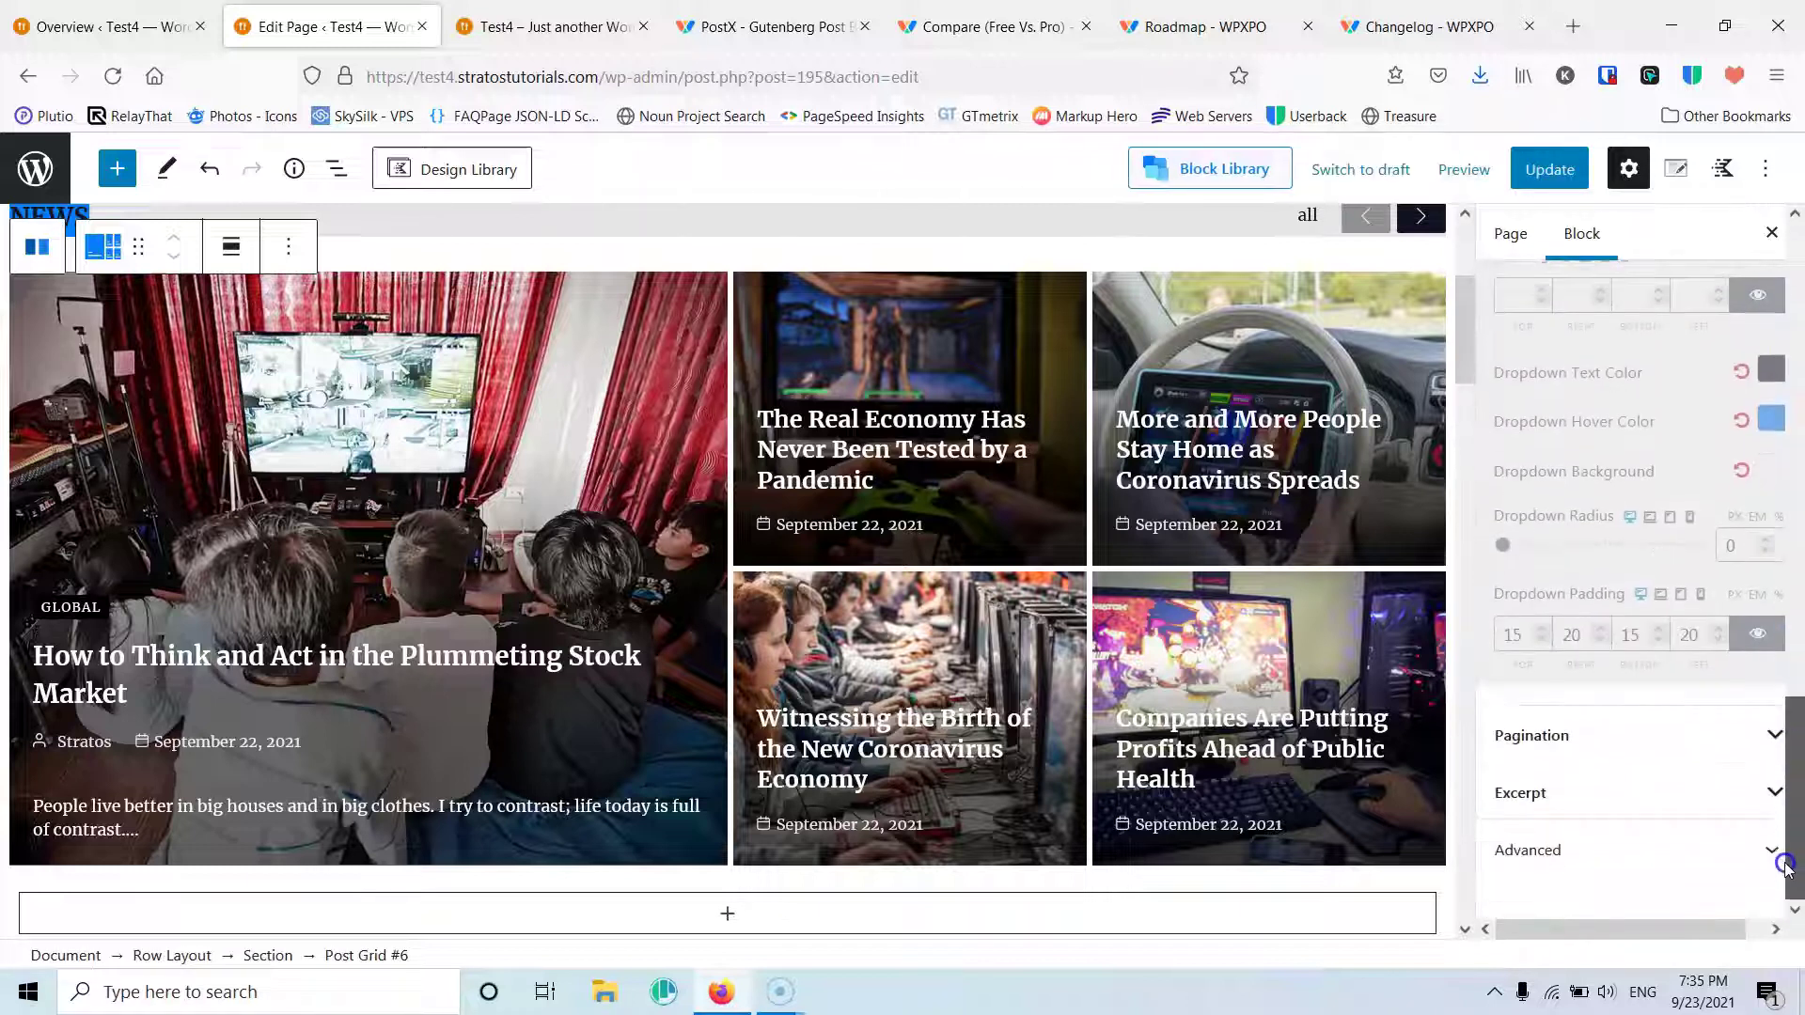
{"action": "left_click", "coordinate": [1532, 735]}
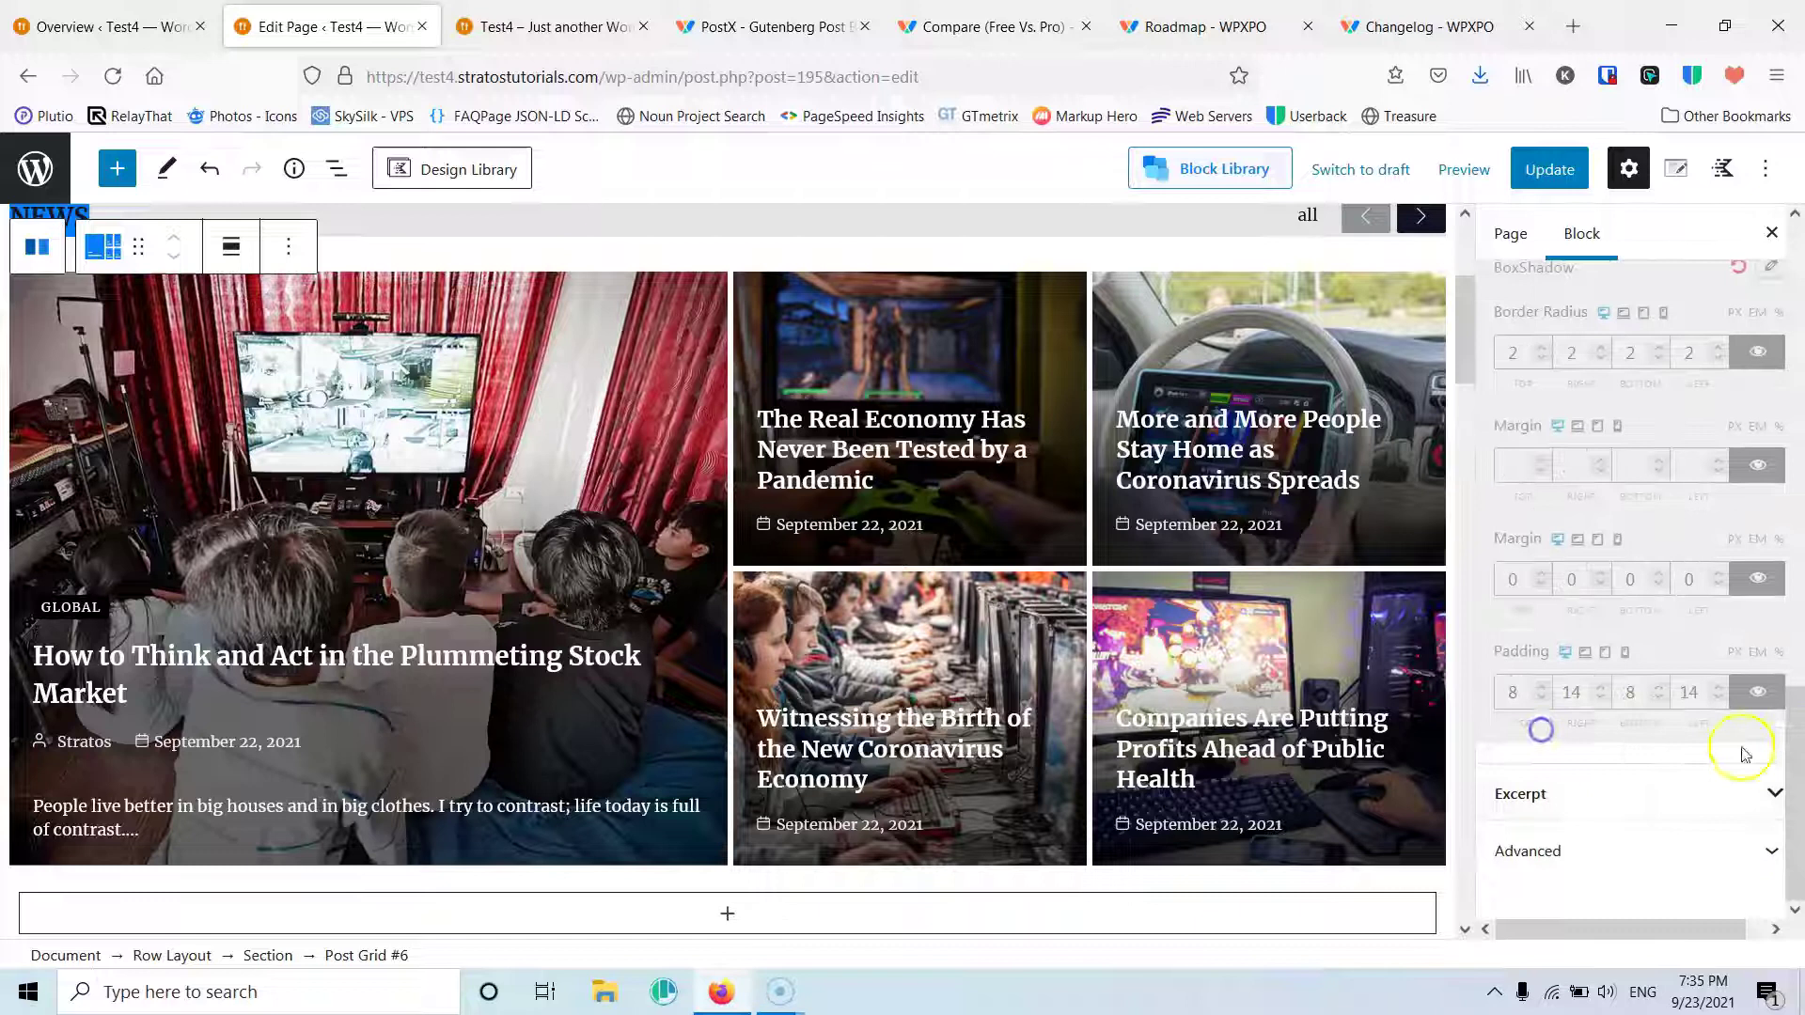
{"action": "left_click", "coordinate": [1583, 790]}
{"action": "scroll", "coordinate": [1795, 587], "scroll_direction": "up", "scroll_amount": 5}
{"action": "scroll", "coordinate": [1796, 597], "scroll_direction": "down", "scroll_amount": 4}
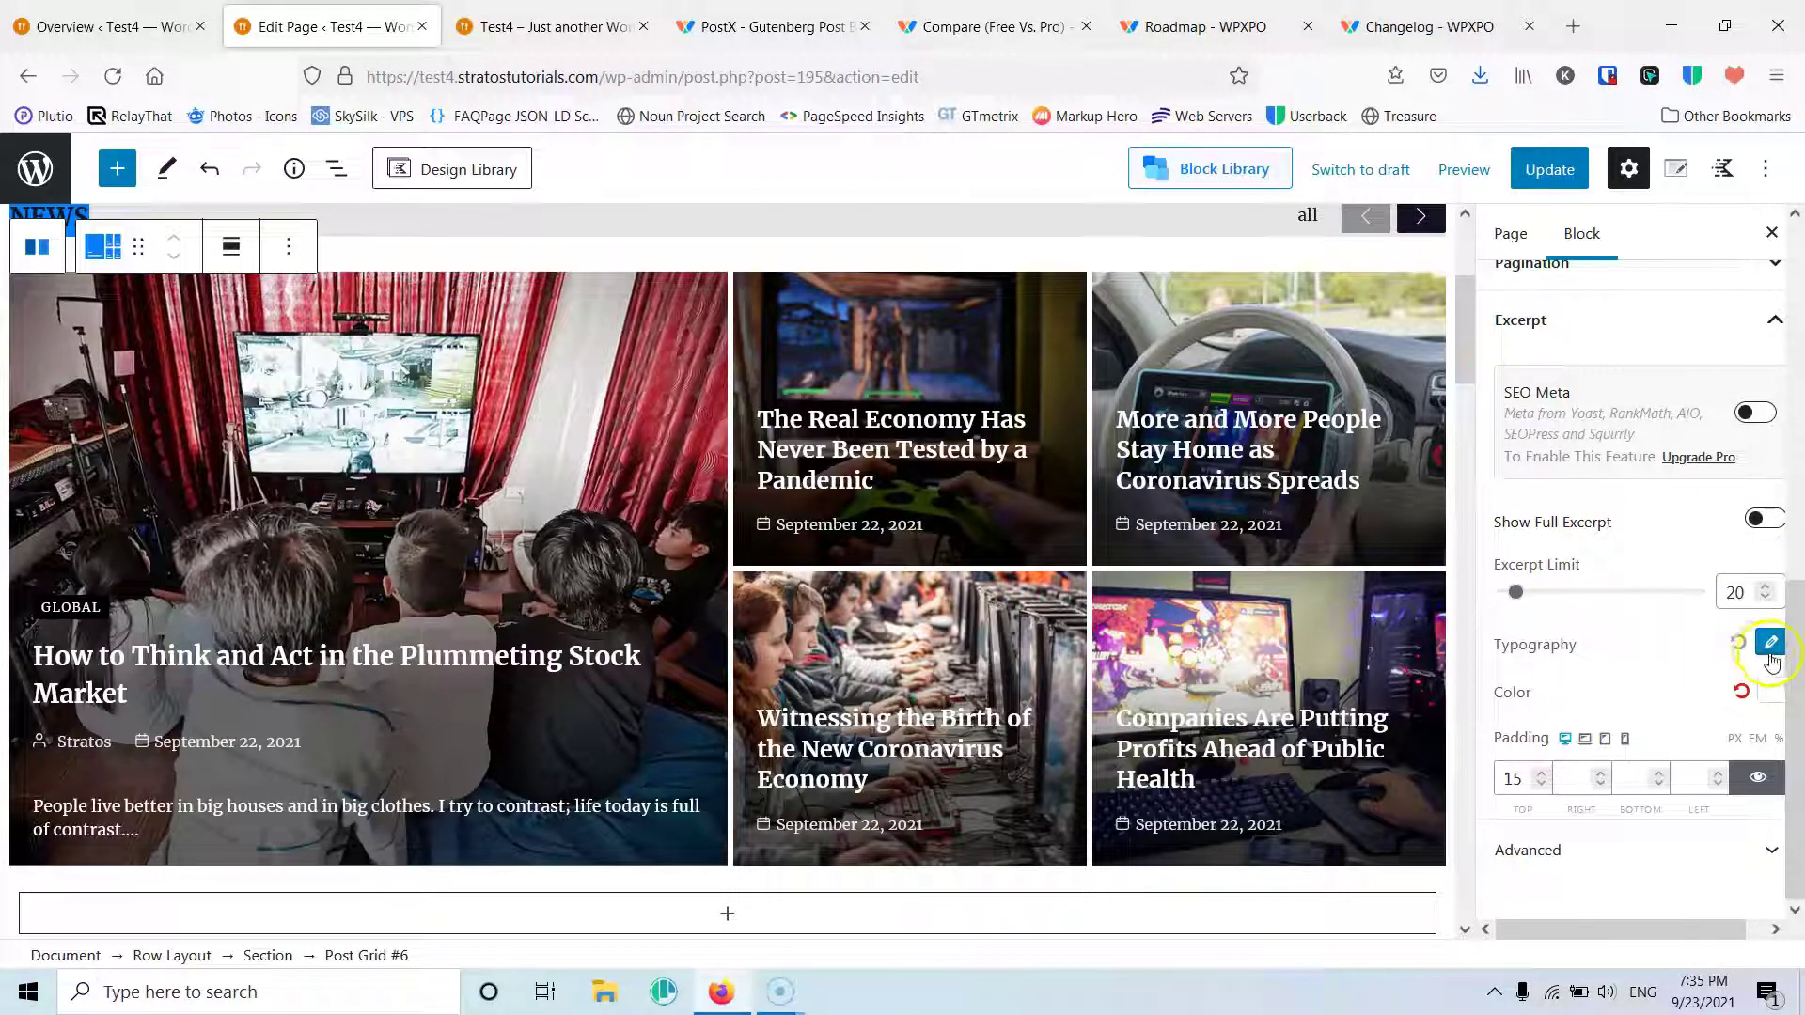
Step: Examine the post grid's advanced settings, including ID, margin, padding, background, border and Responsive visibility options
{"action": "scroll", "coordinate": [1767, 780], "scroll_direction": "up", "scroll_amount": 10}
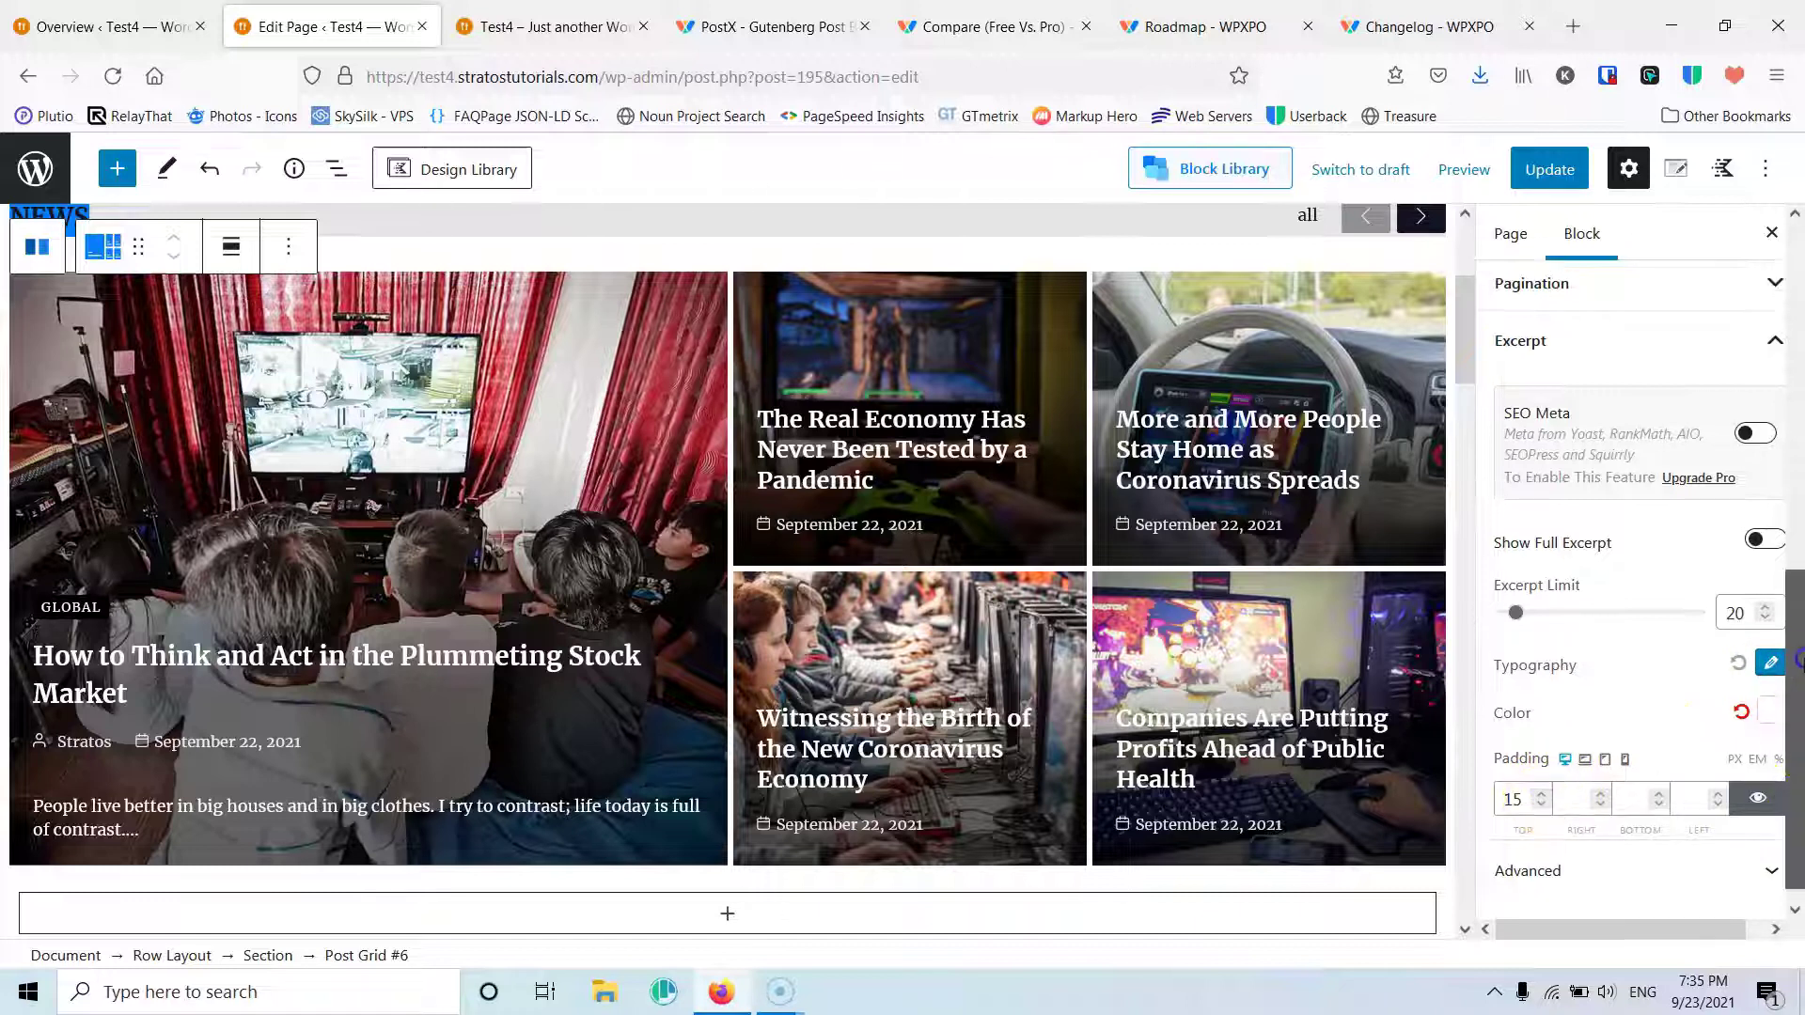
{"action": "left_click", "coordinate": [1756, 430]}
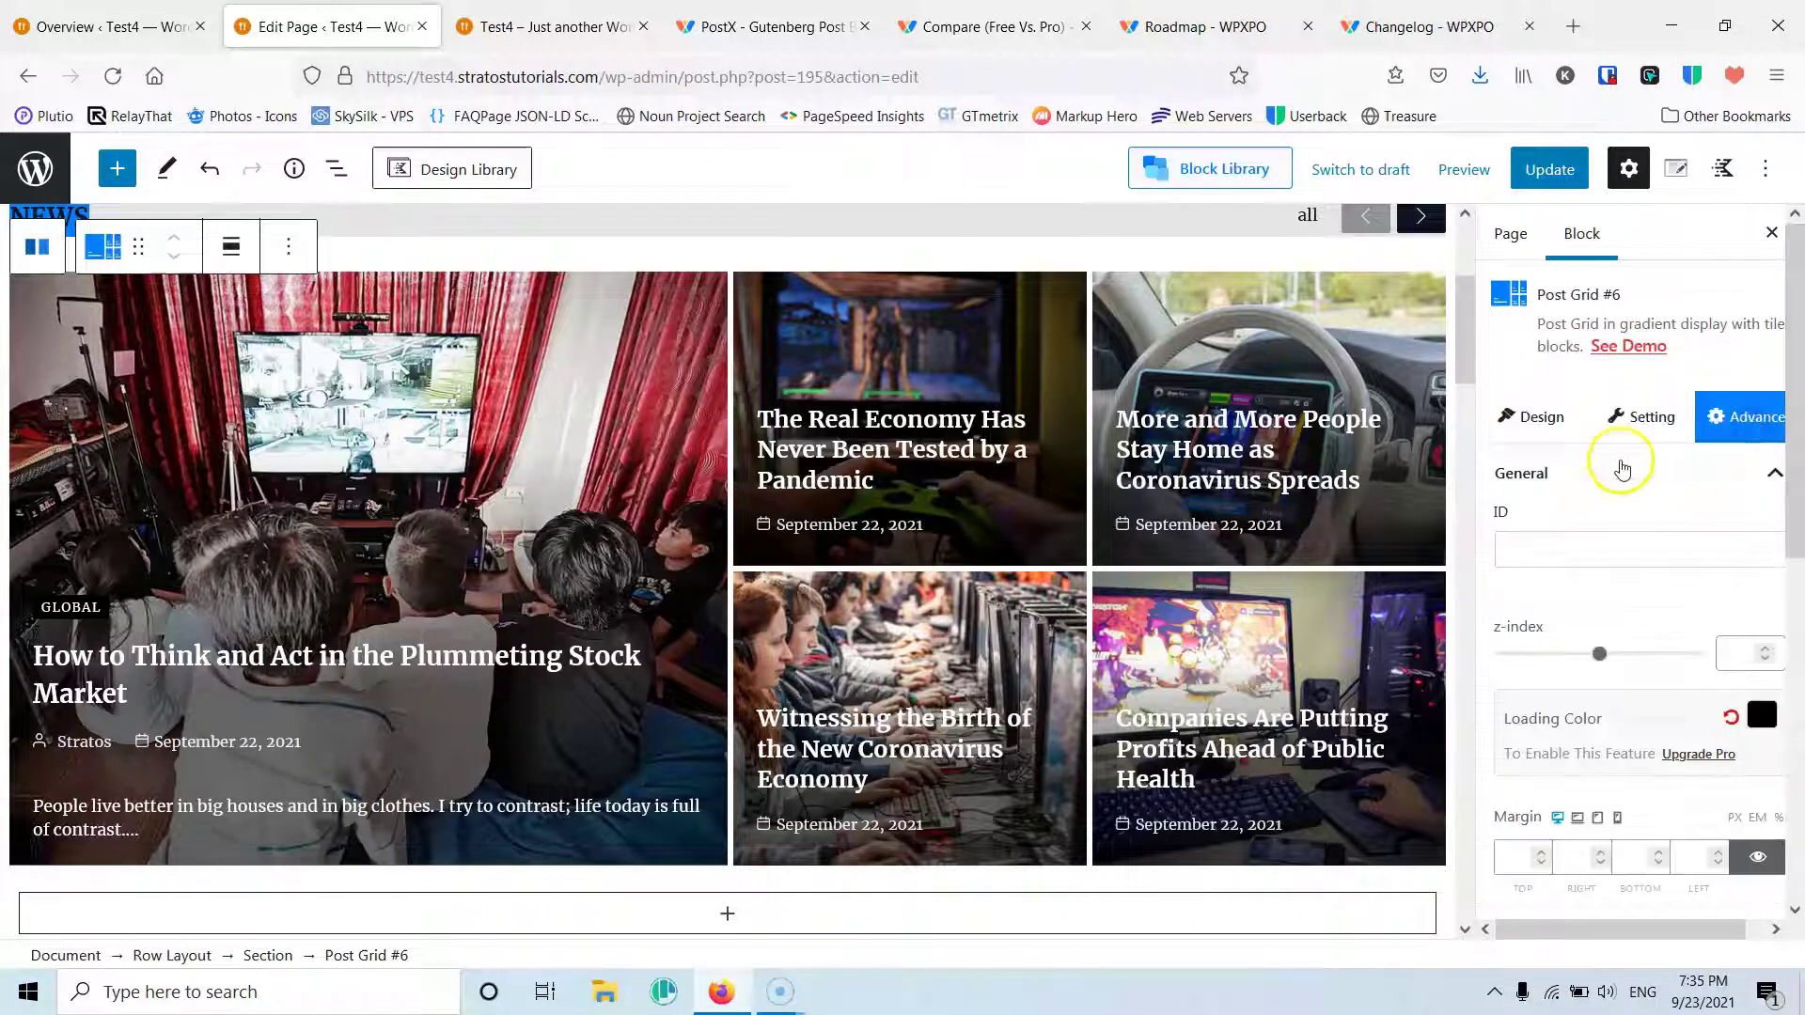
{"action": "left_click_drag", "start_coordinate": [1796, 512], "coordinate": [1797, 827]}
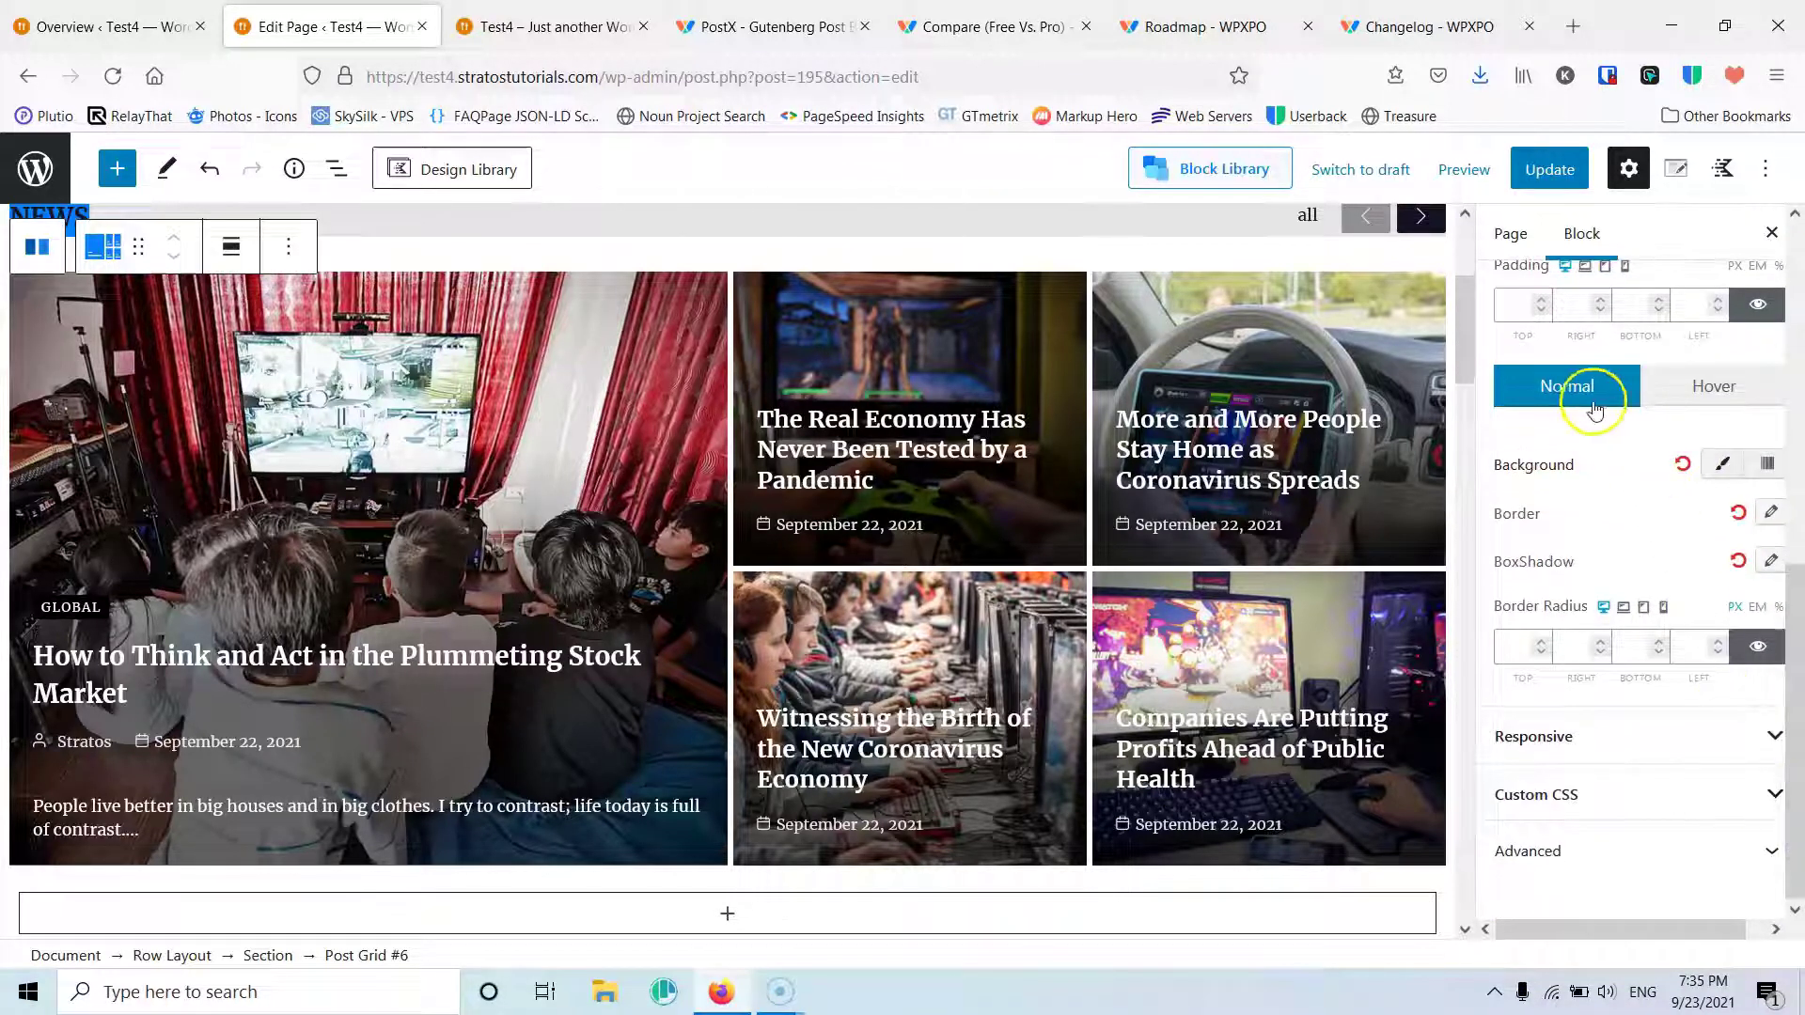
{"action": "left_click", "coordinate": [1633, 735]}
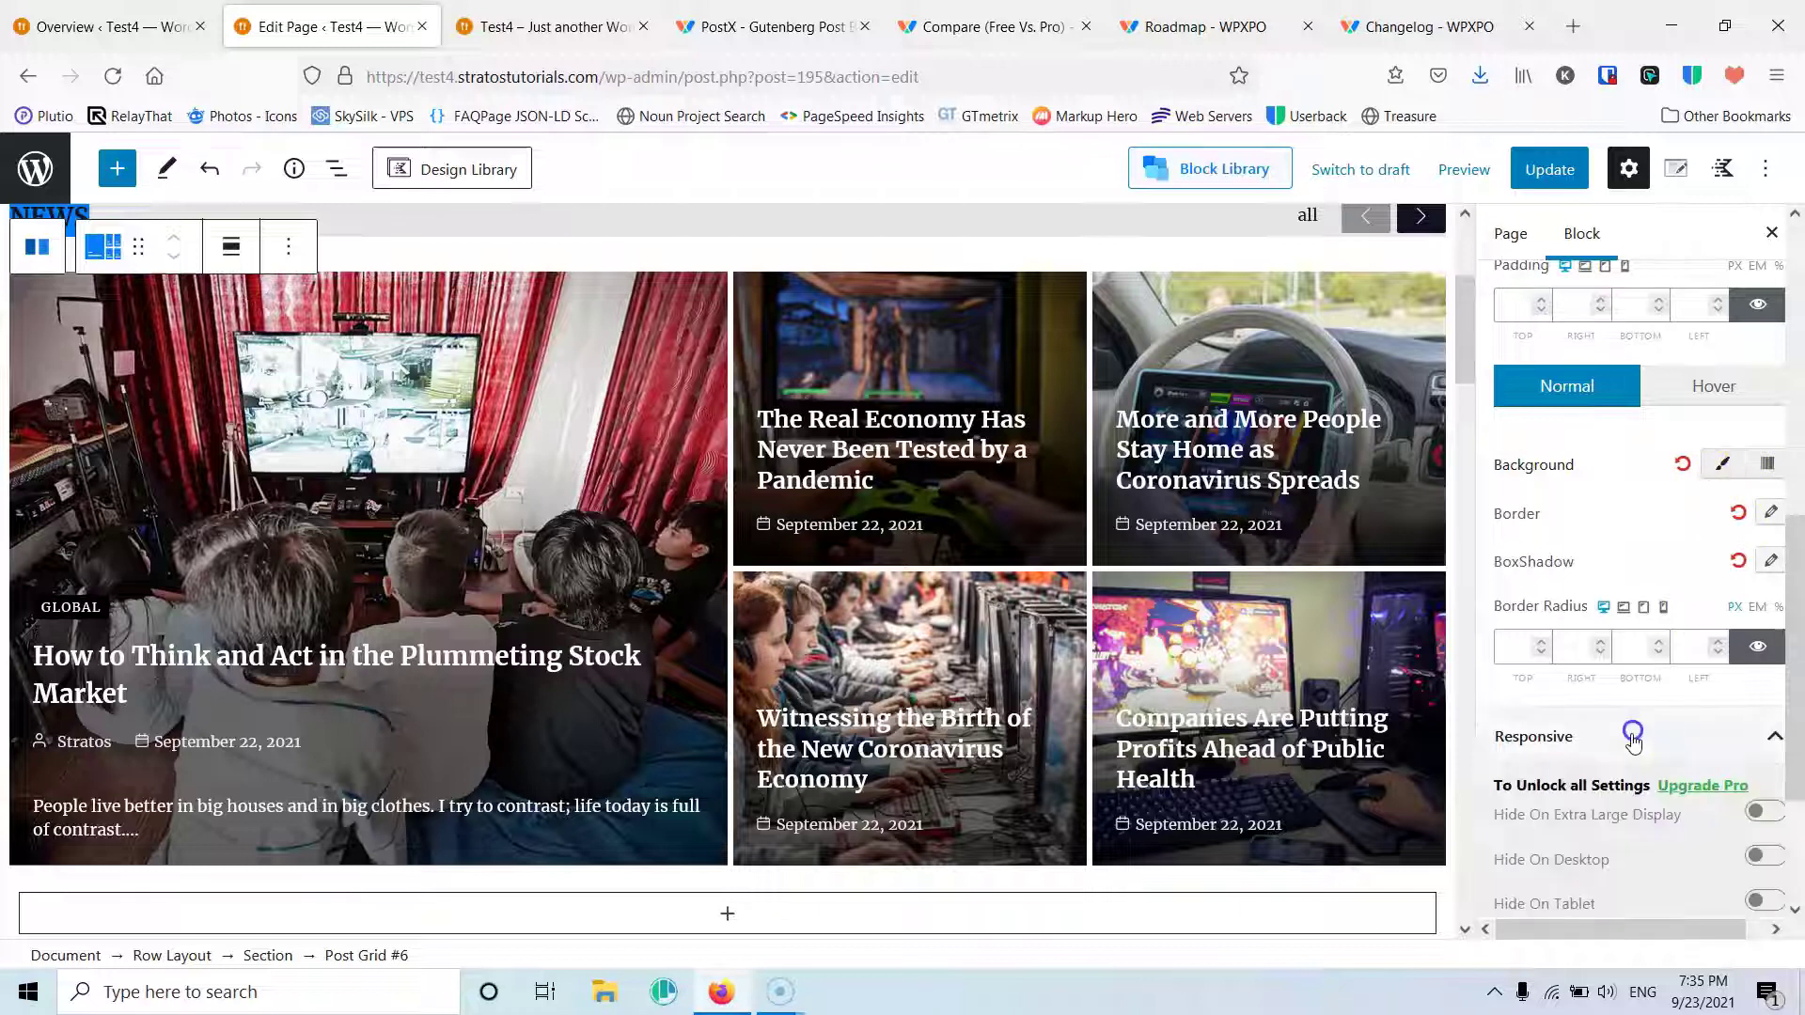
{"action": "left_click_drag", "start_coordinate": [1789, 689], "coordinate": [1779, 386]}
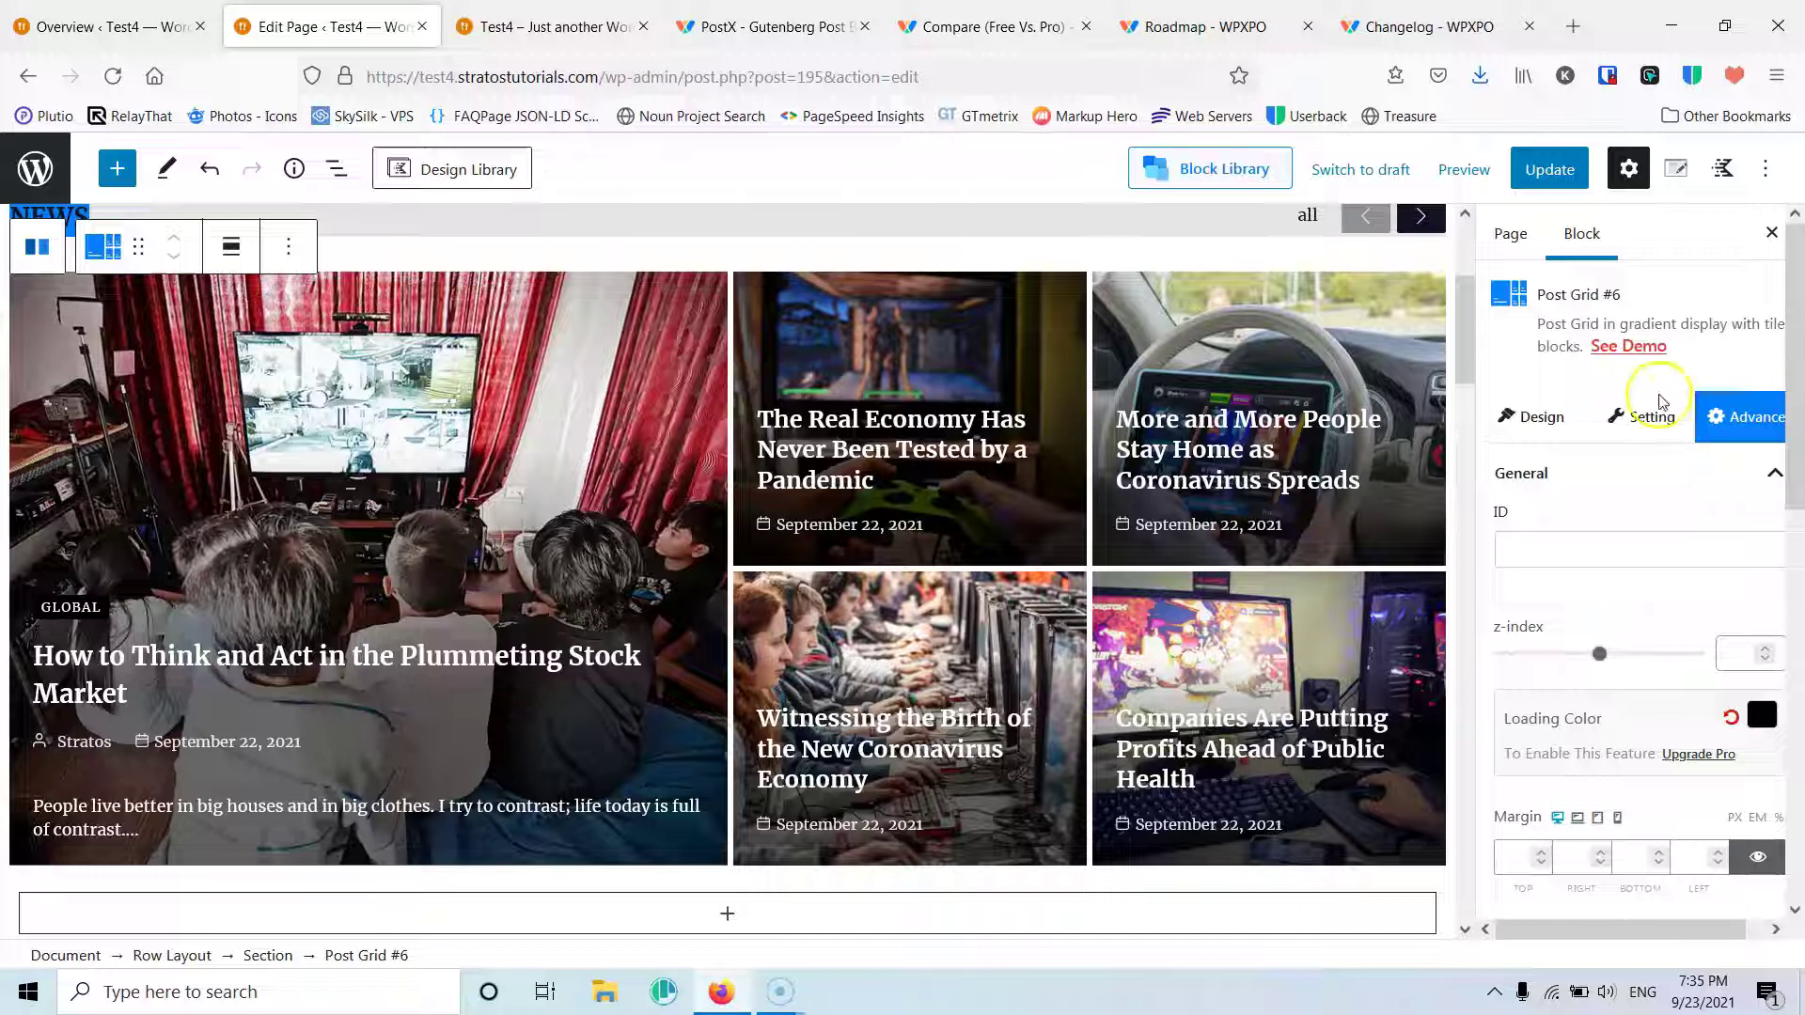
Step: Add a Taxonomy block below the post grid in the same section and look through its layouts and ready-made designs
{"action": "scroll", "coordinate": [750, 691], "scroll_direction": "down", "scroll_amount": 2}
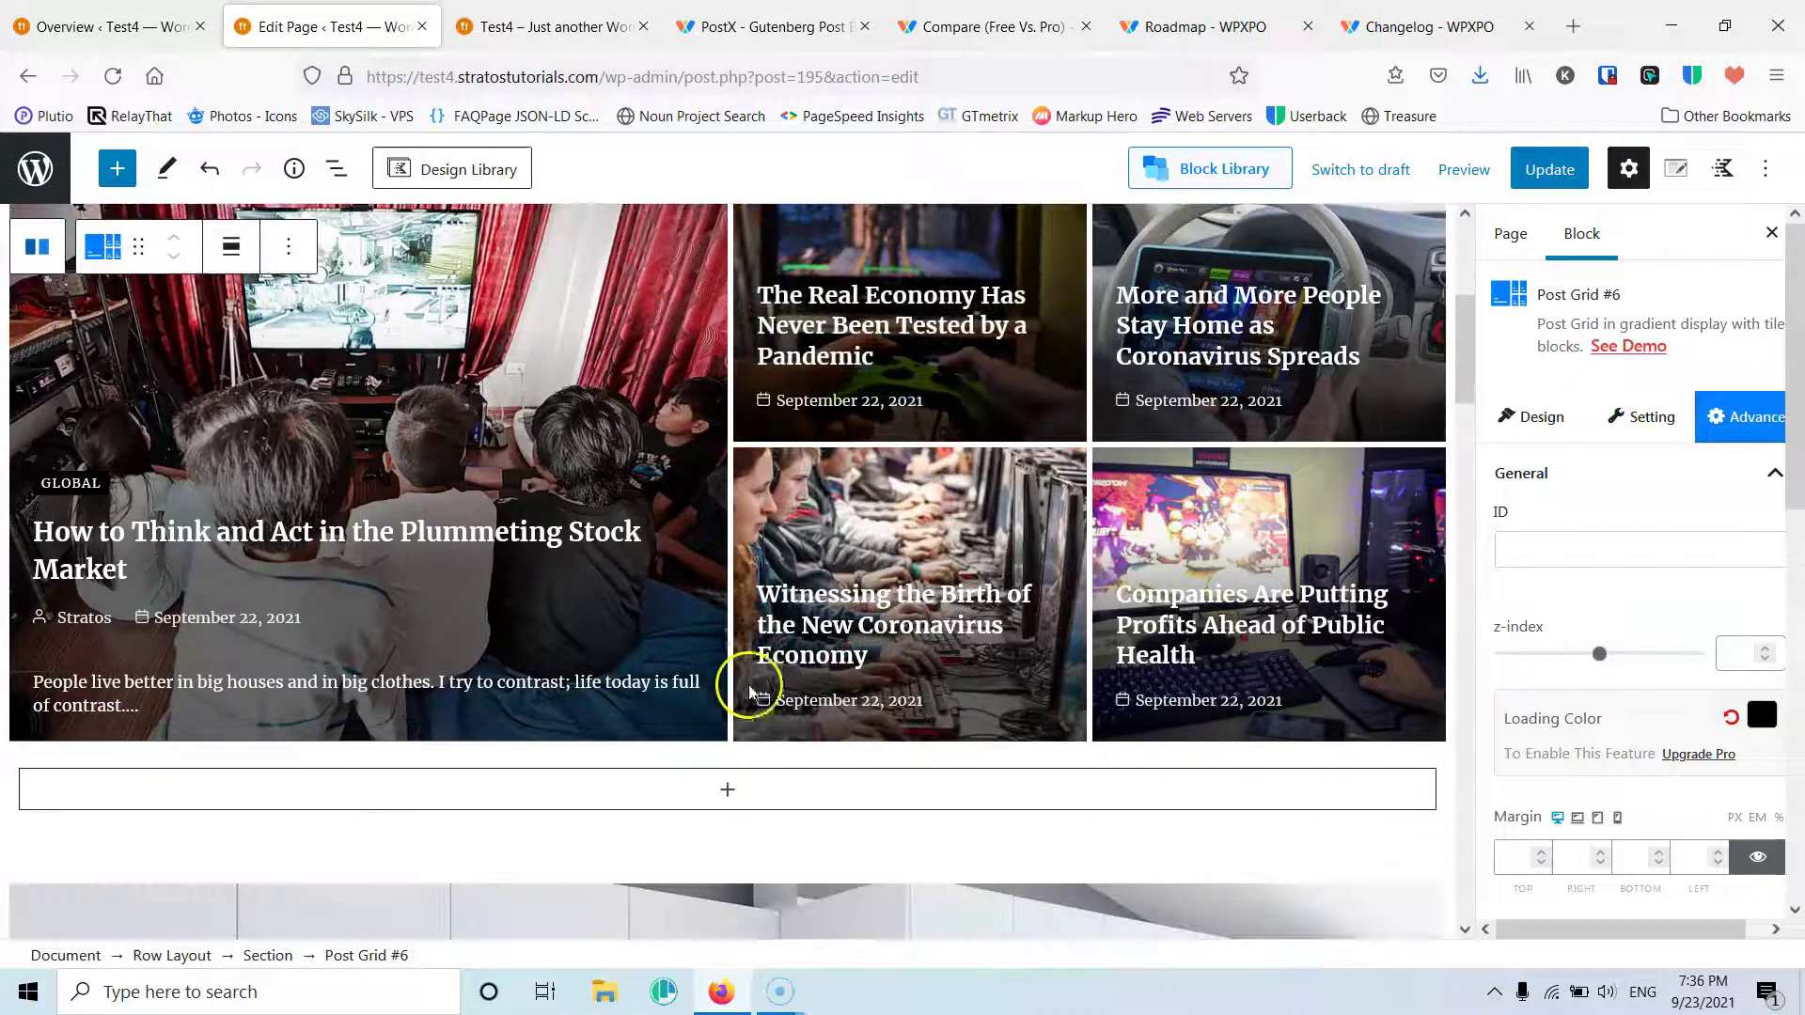
{"action": "left_click", "coordinate": [735, 796]}
{"action": "scroll", "coordinate": [662, 712], "scroll_direction": "down", "scroll_amount": 4}
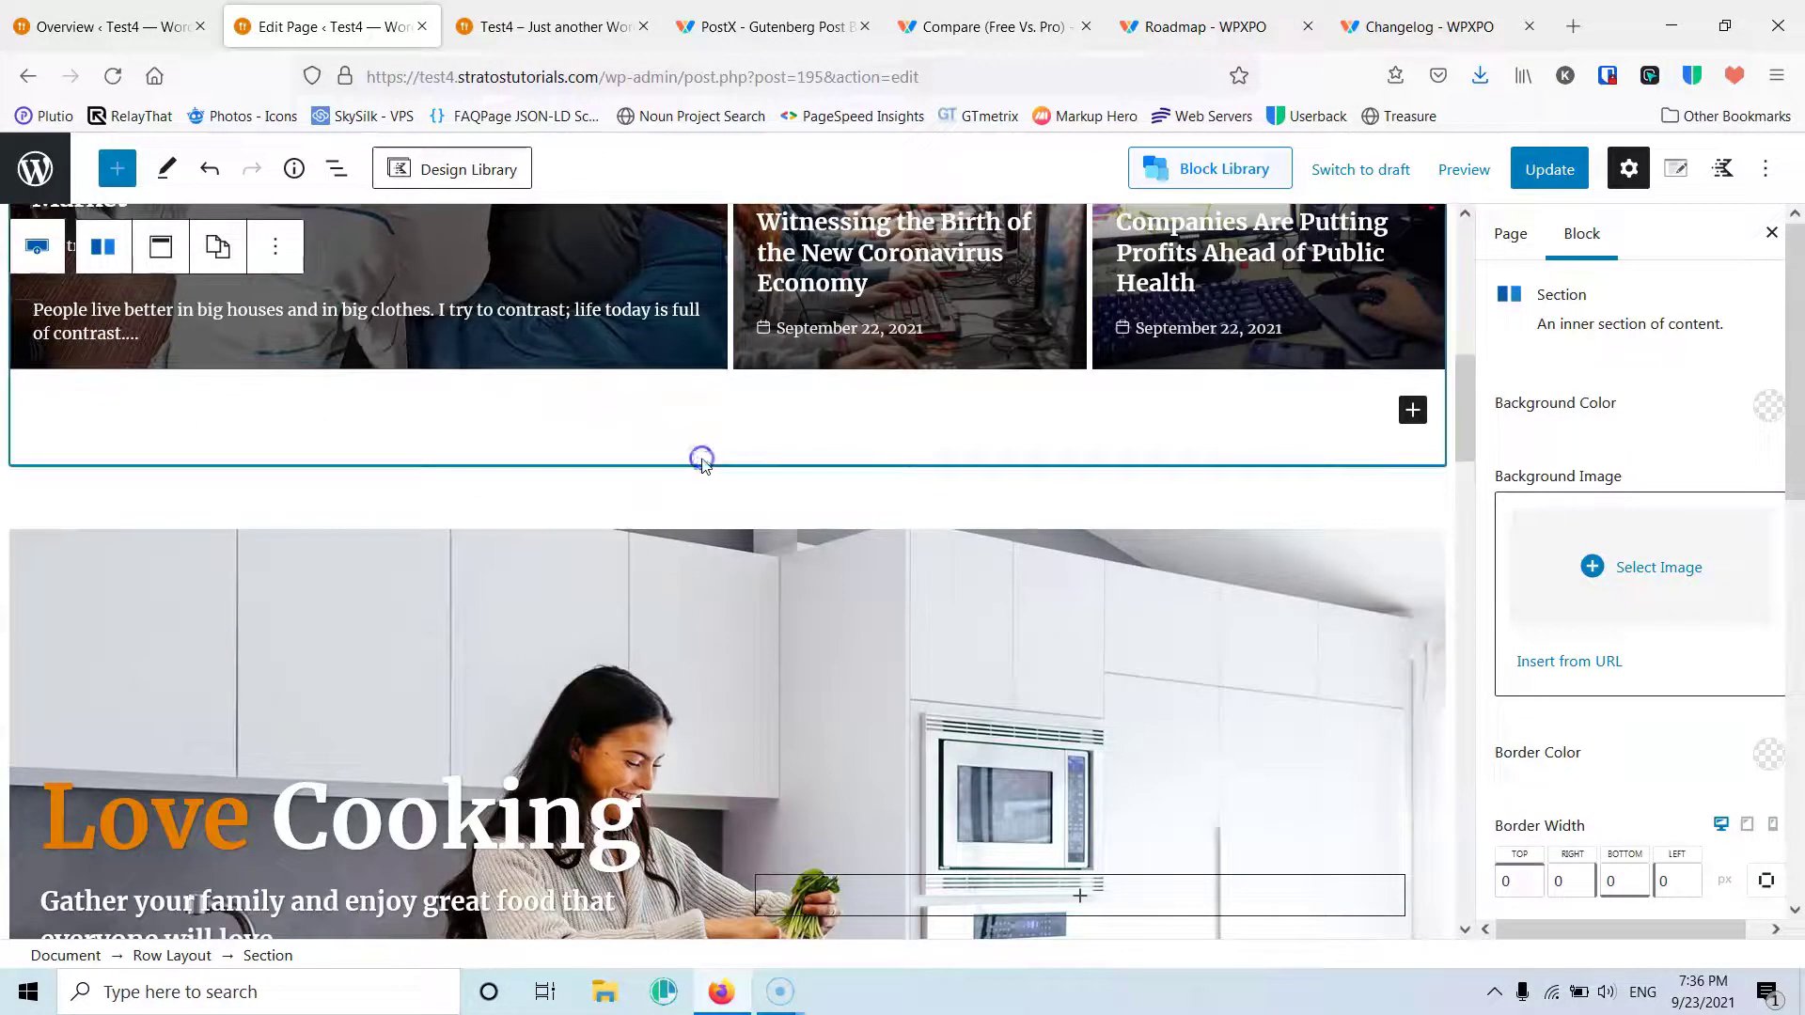
{"action": "left_click", "coordinate": [1412, 411]}
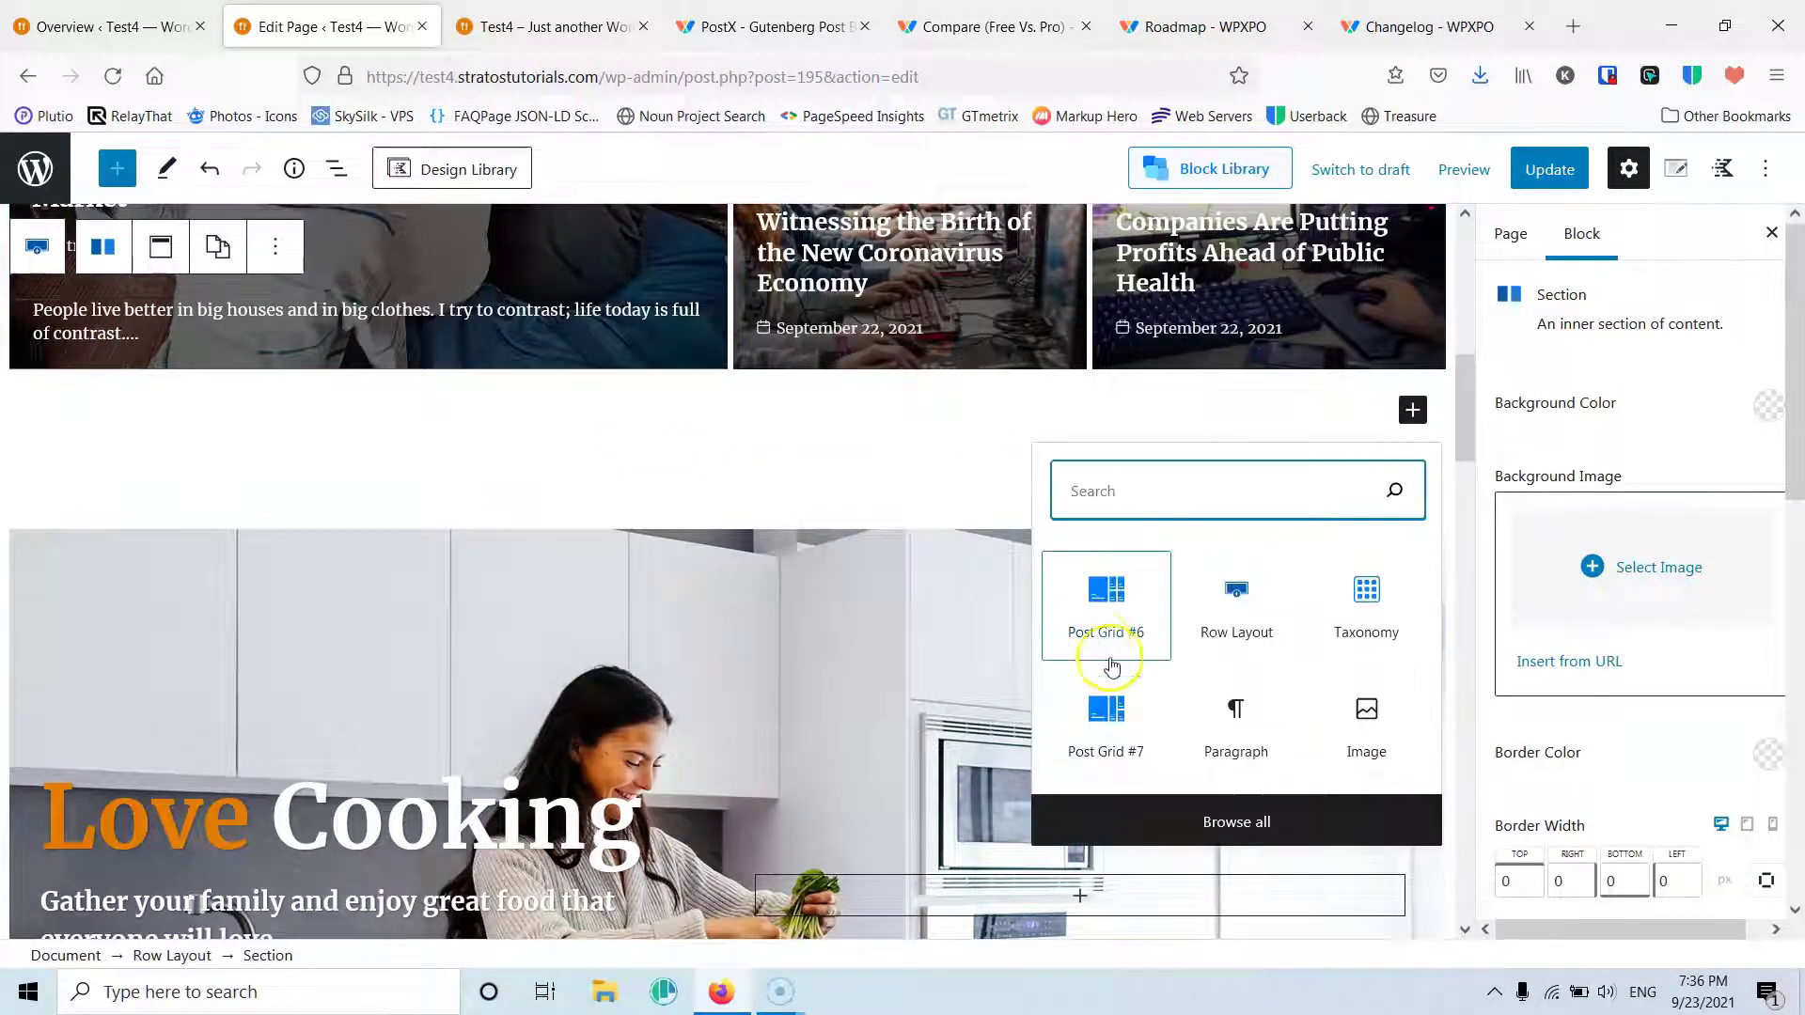
{"action": "left_click", "coordinate": [1362, 602]}
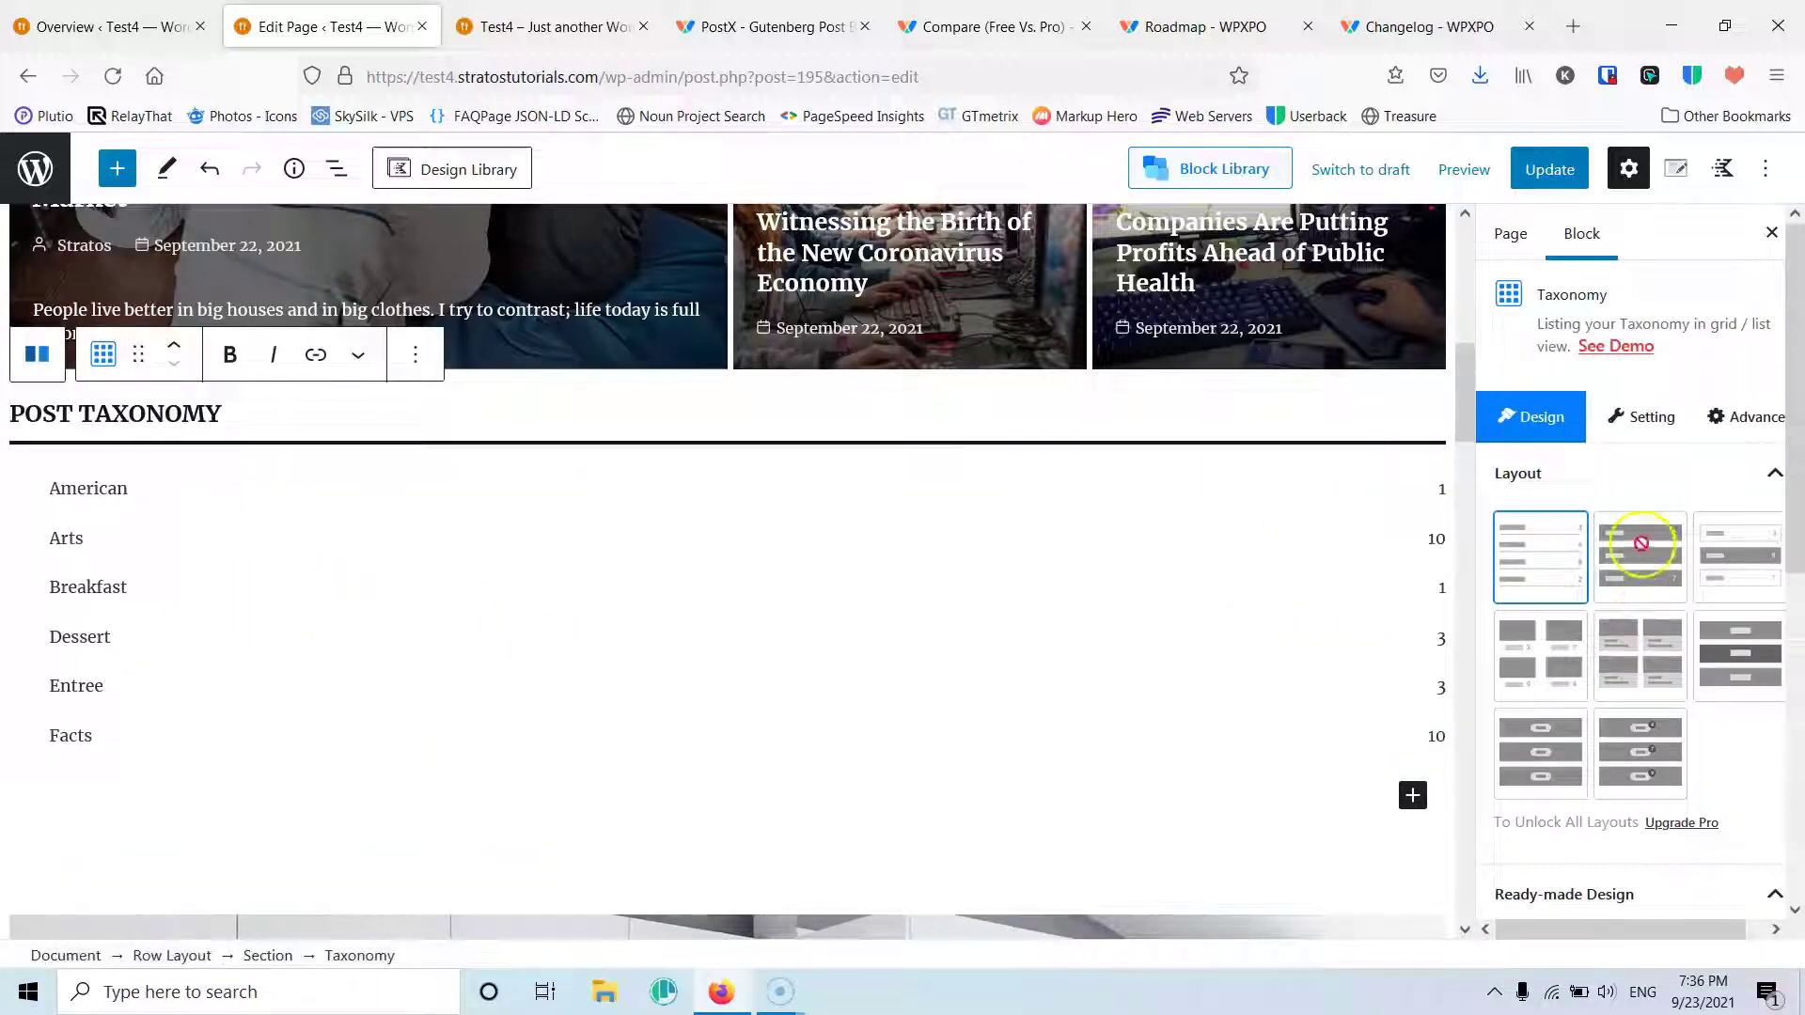
{"action": "scroll", "coordinate": [1647, 661], "scroll_direction": "down", "scroll_amount": 5}
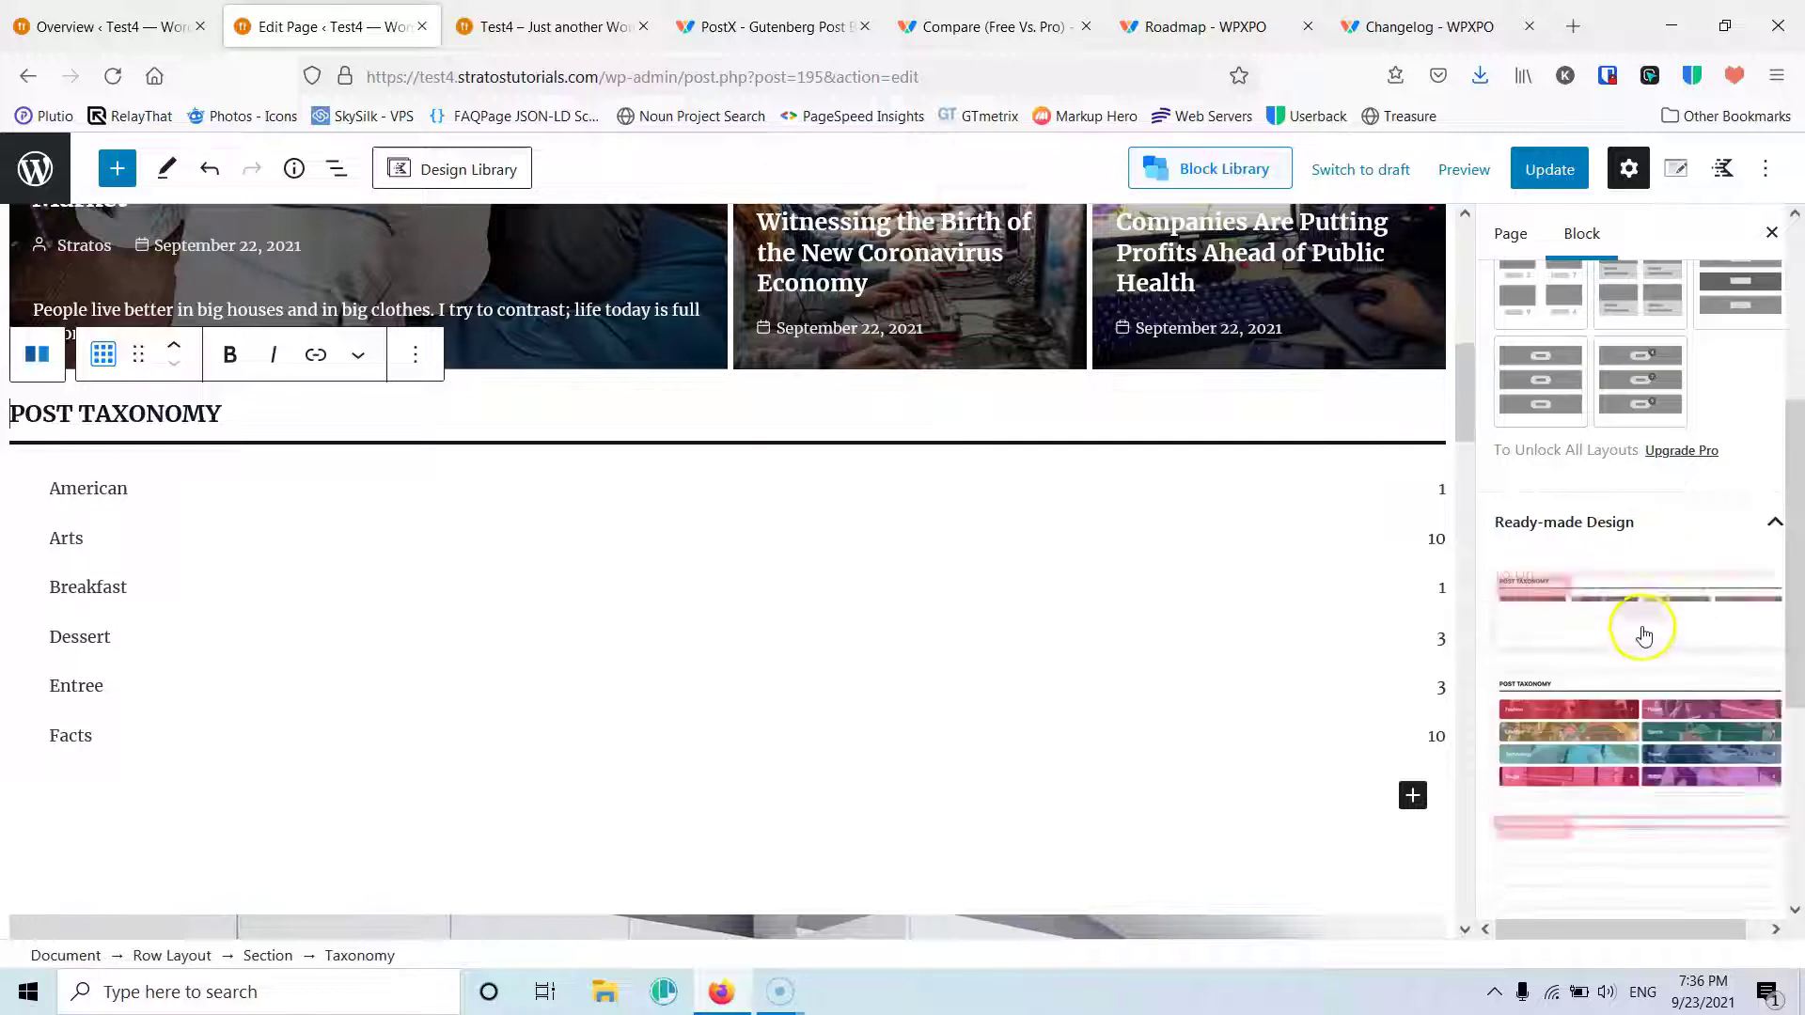
{"action": "scroll", "coordinate": [1654, 564], "scroll_direction": "up", "scroll_amount": 5}
Step: Turn off Heading and Show Count in the Taxonomy block's general settings
{"action": "left_click", "coordinate": [1649, 421]}
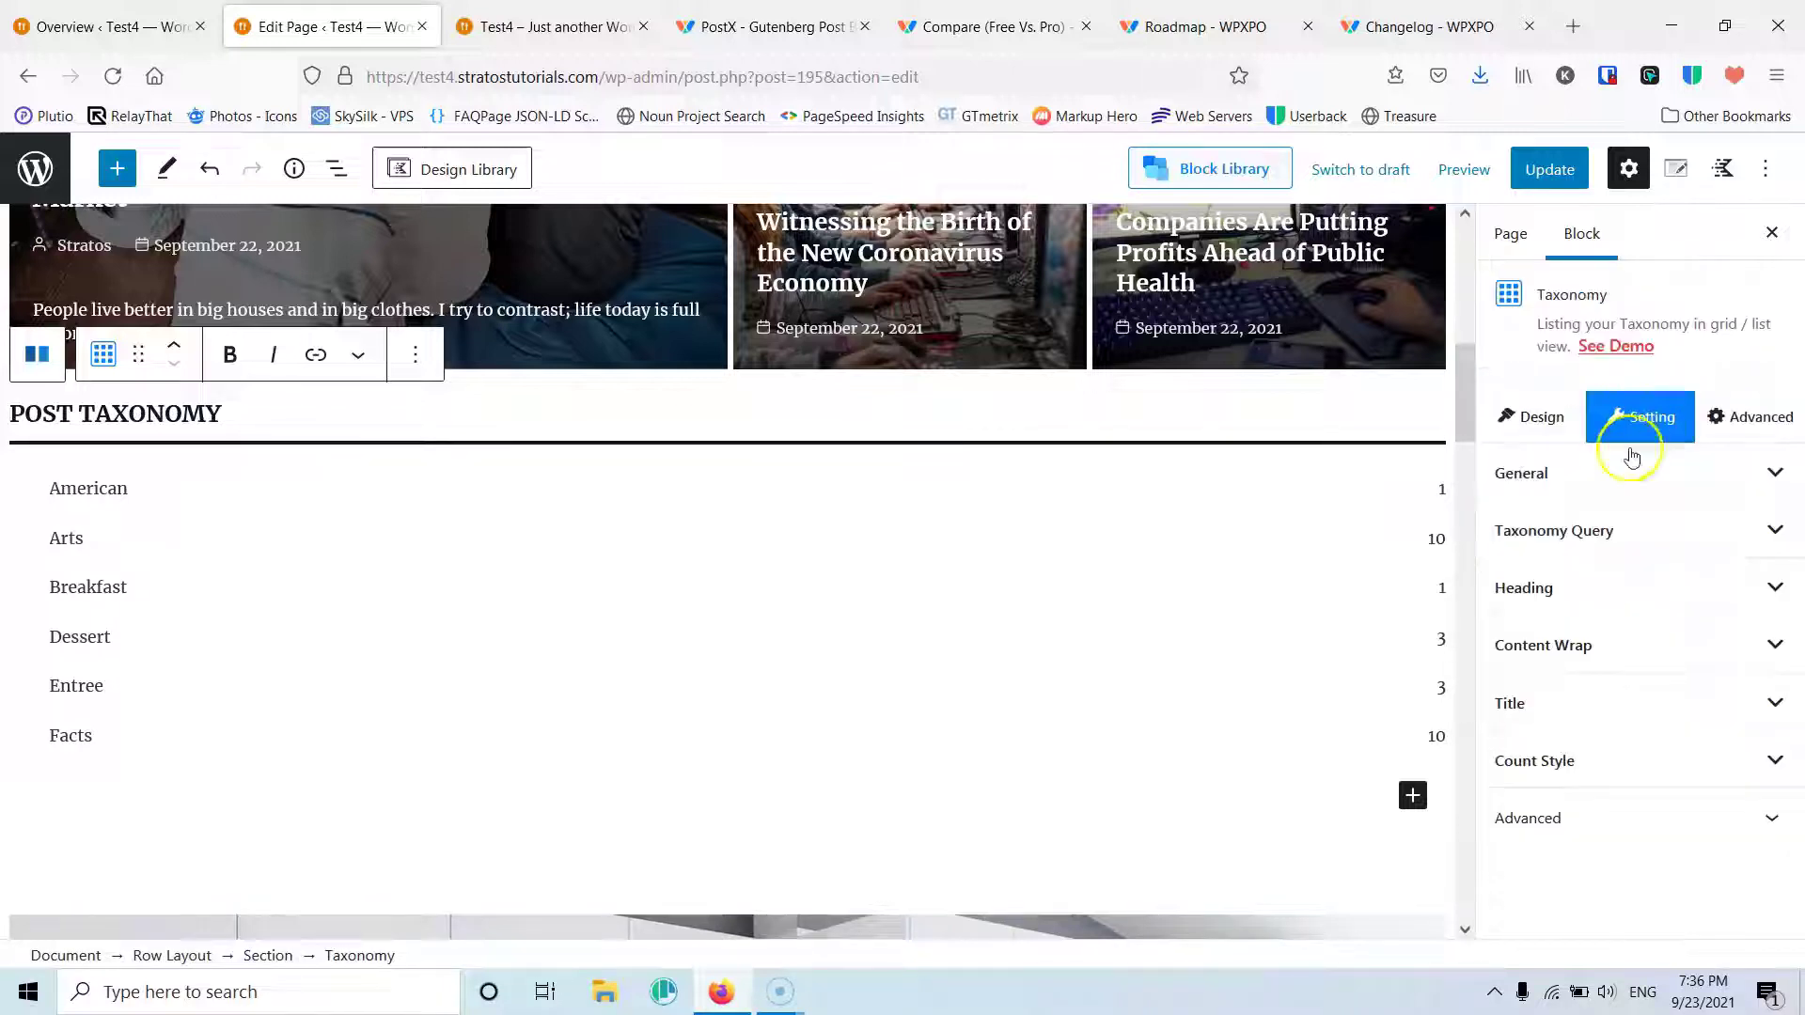
{"action": "left_click", "coordinate": [1605, 481]}
{"action": "scroll", "coordinate": [1655, 564], "scroll_direction": "down", "scroll_amount": 6}
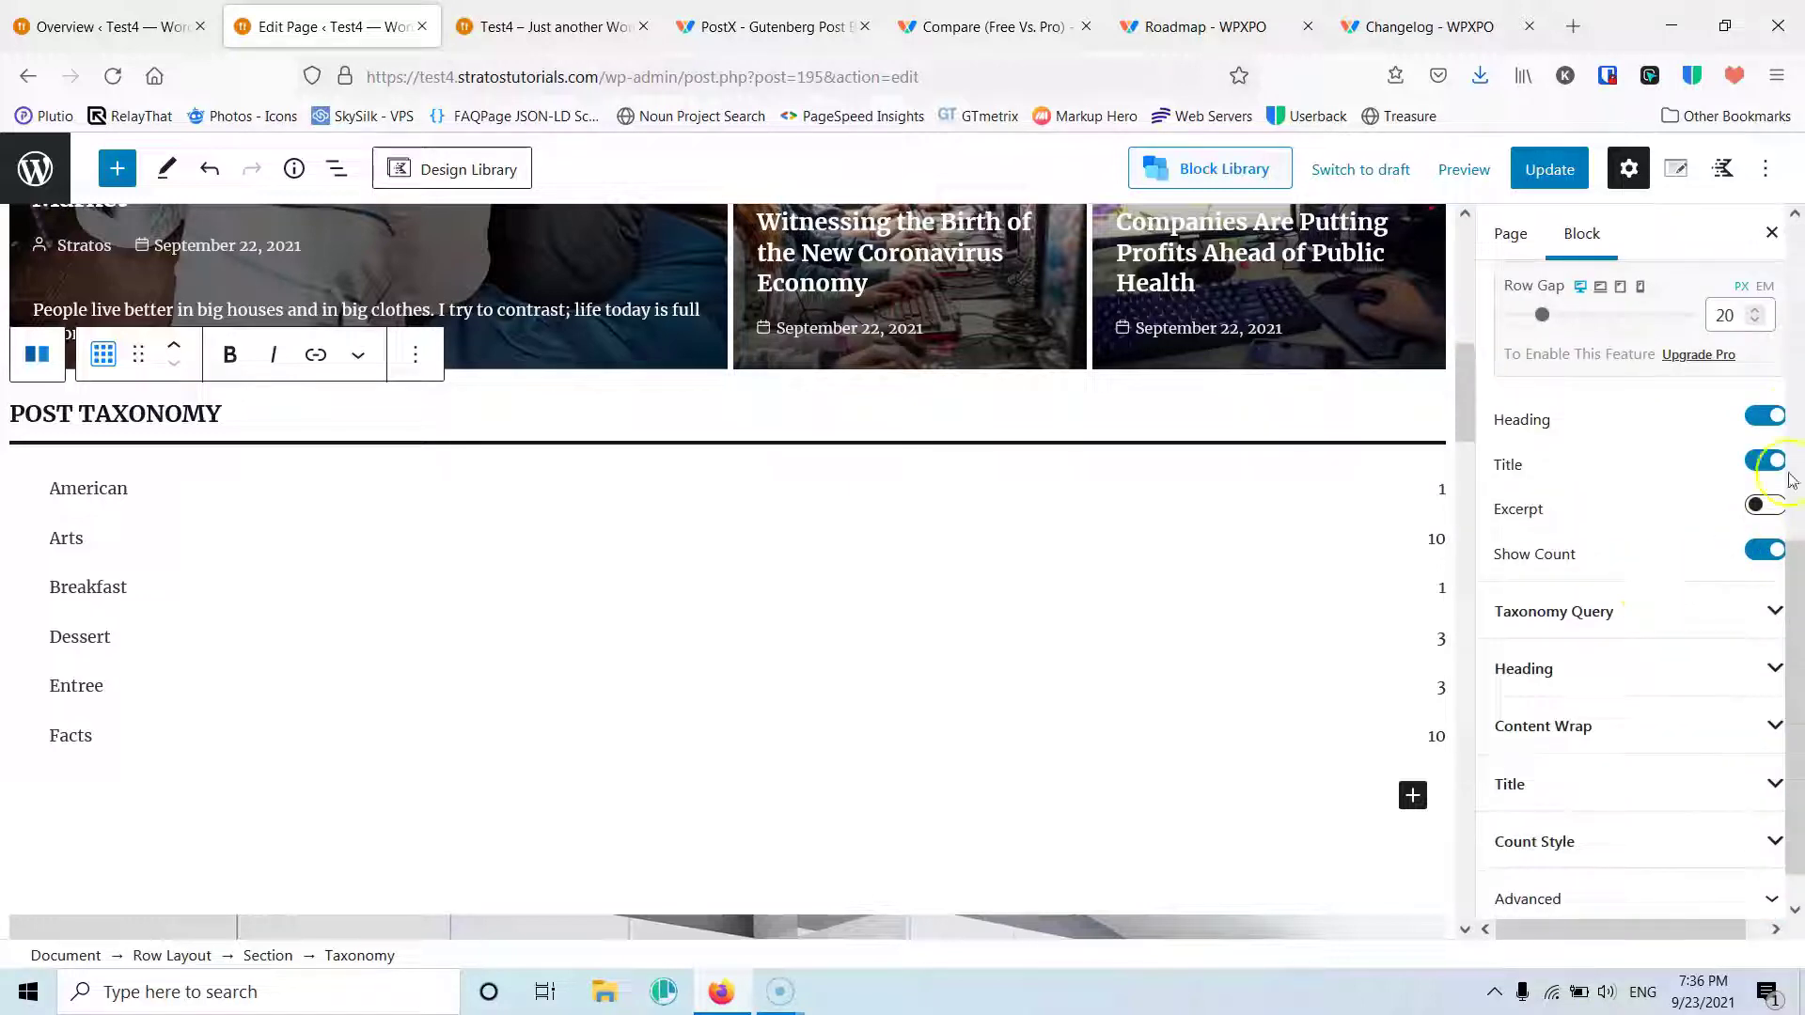
{"action": "left_click", "coordinate": [1747, 421]}
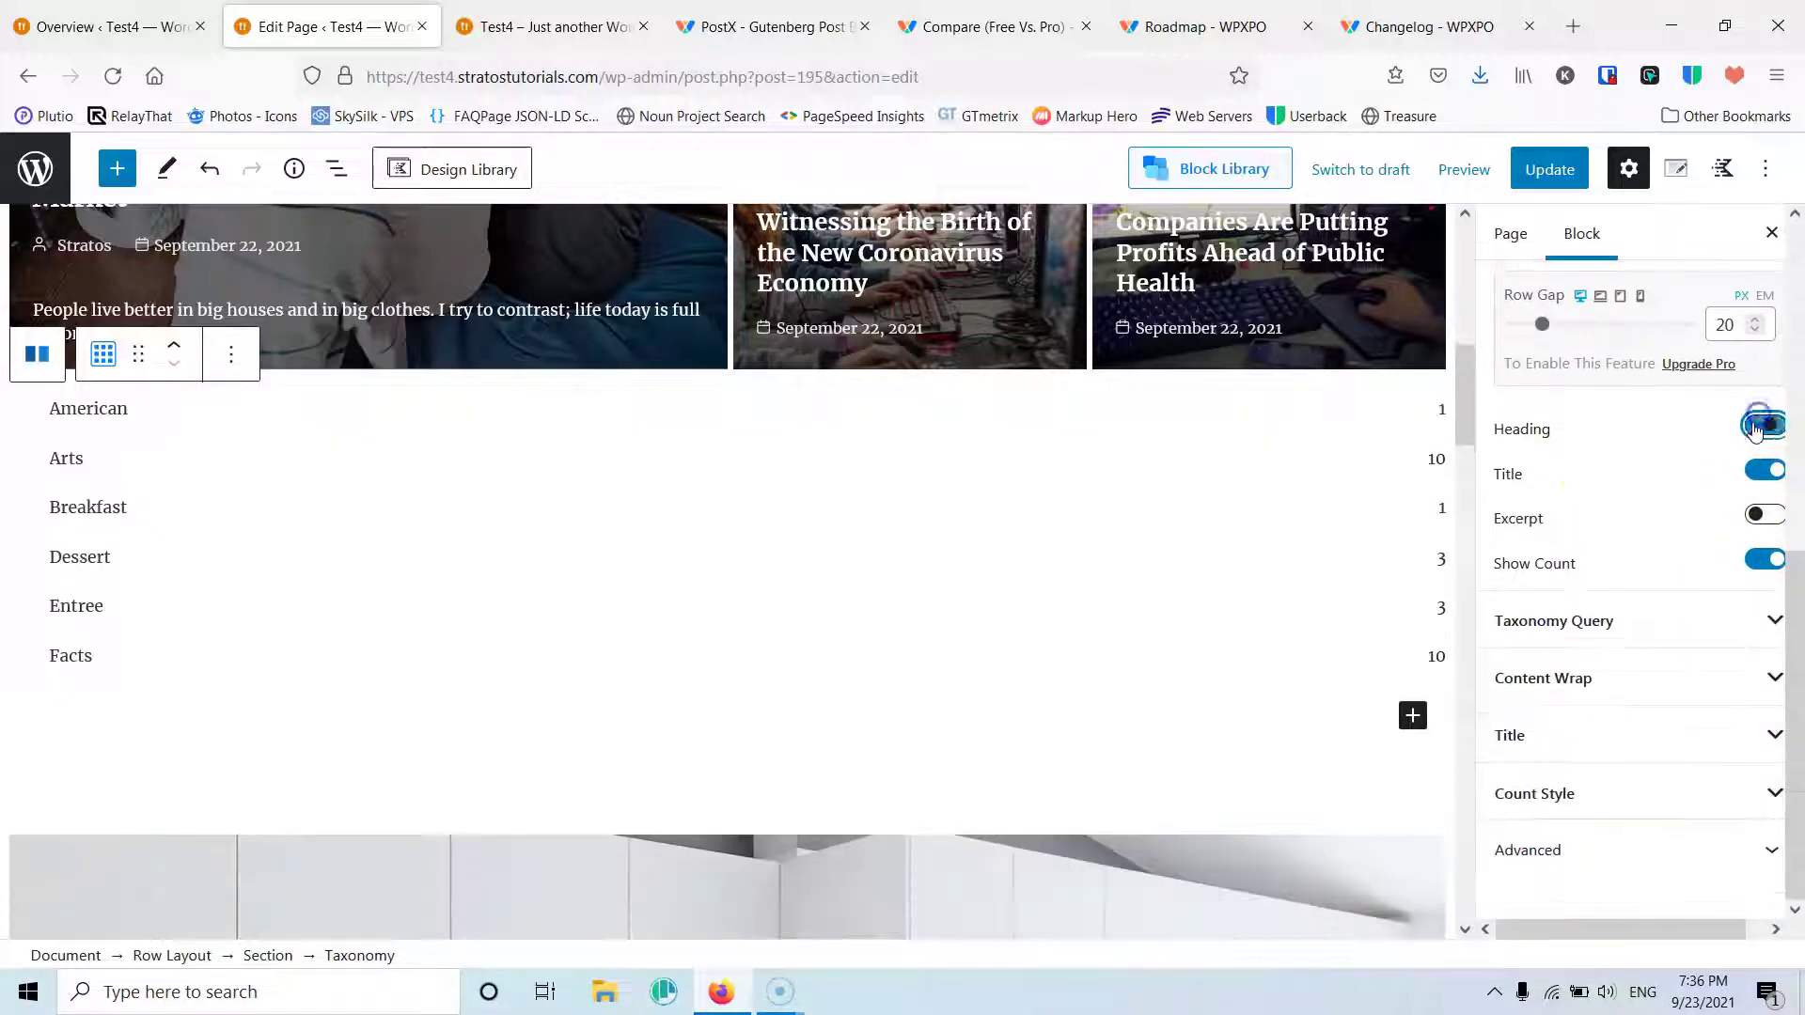
{"action": "left_click", "coordinate": [1754, 562]}
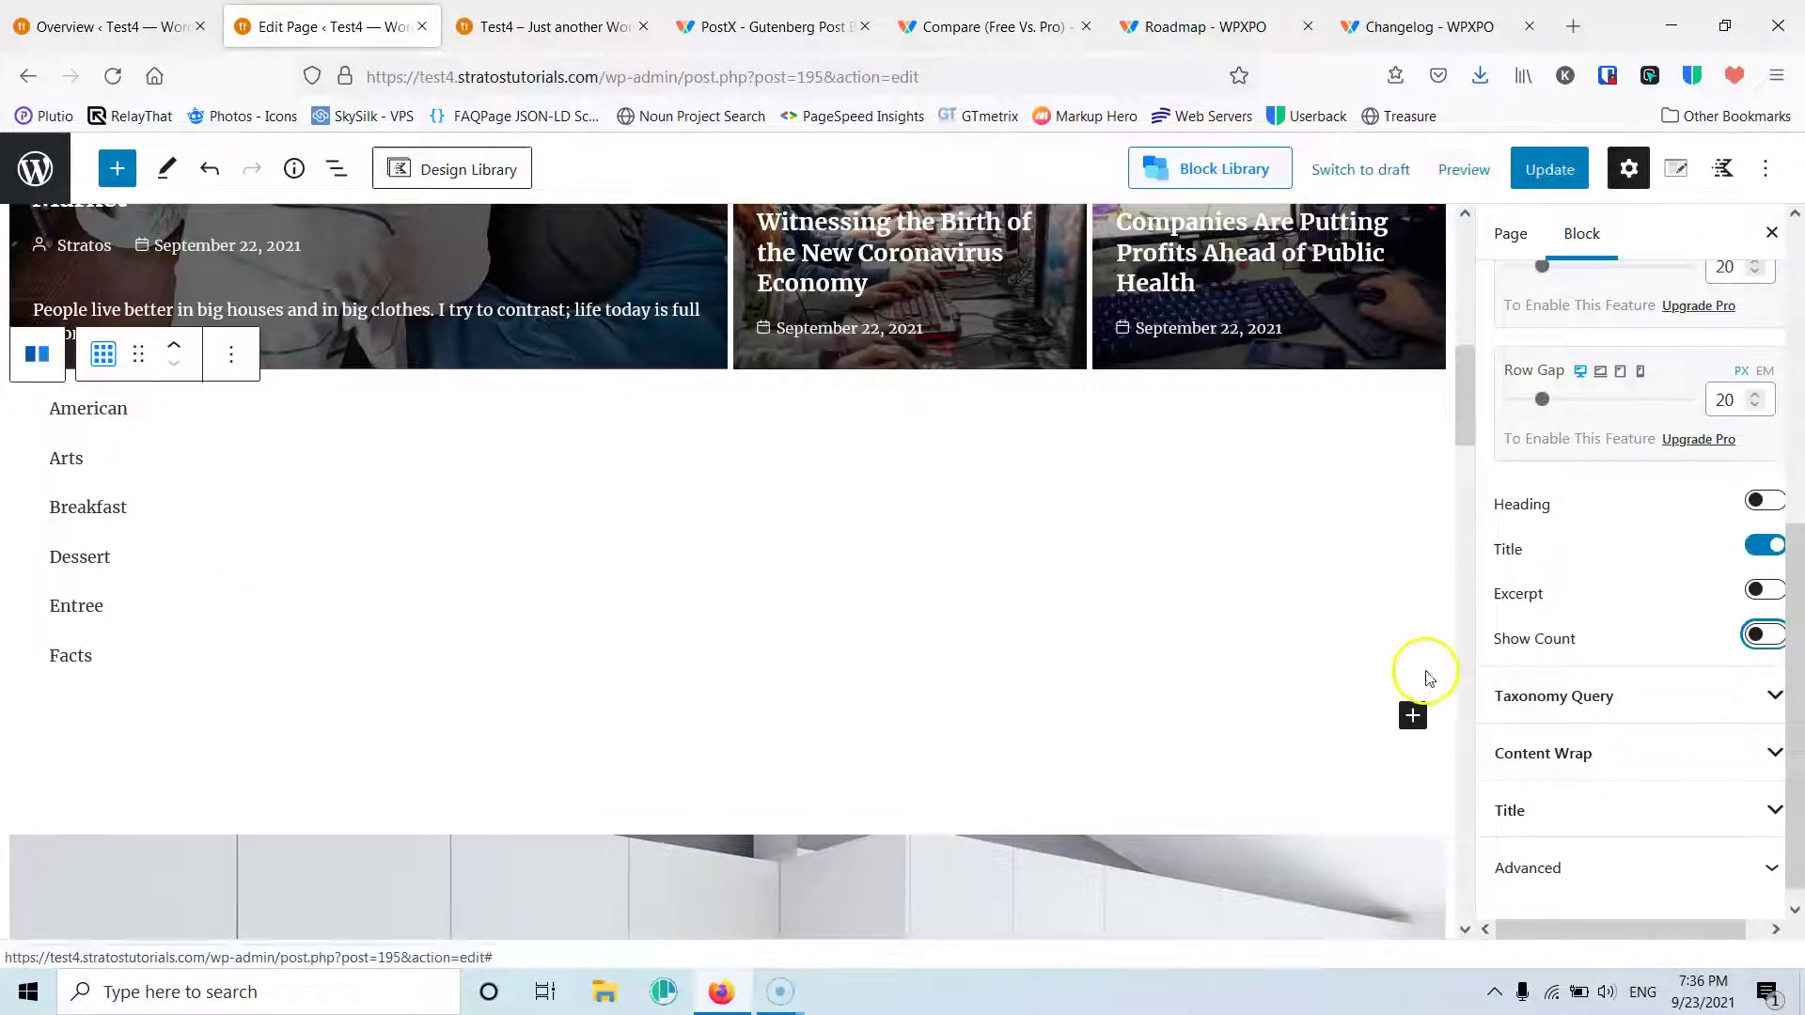
Step: Examine the Taxonomy Query settings and the available Taxonomy Type options
{"action": "left_click", "coordinate": [1652, 695]}
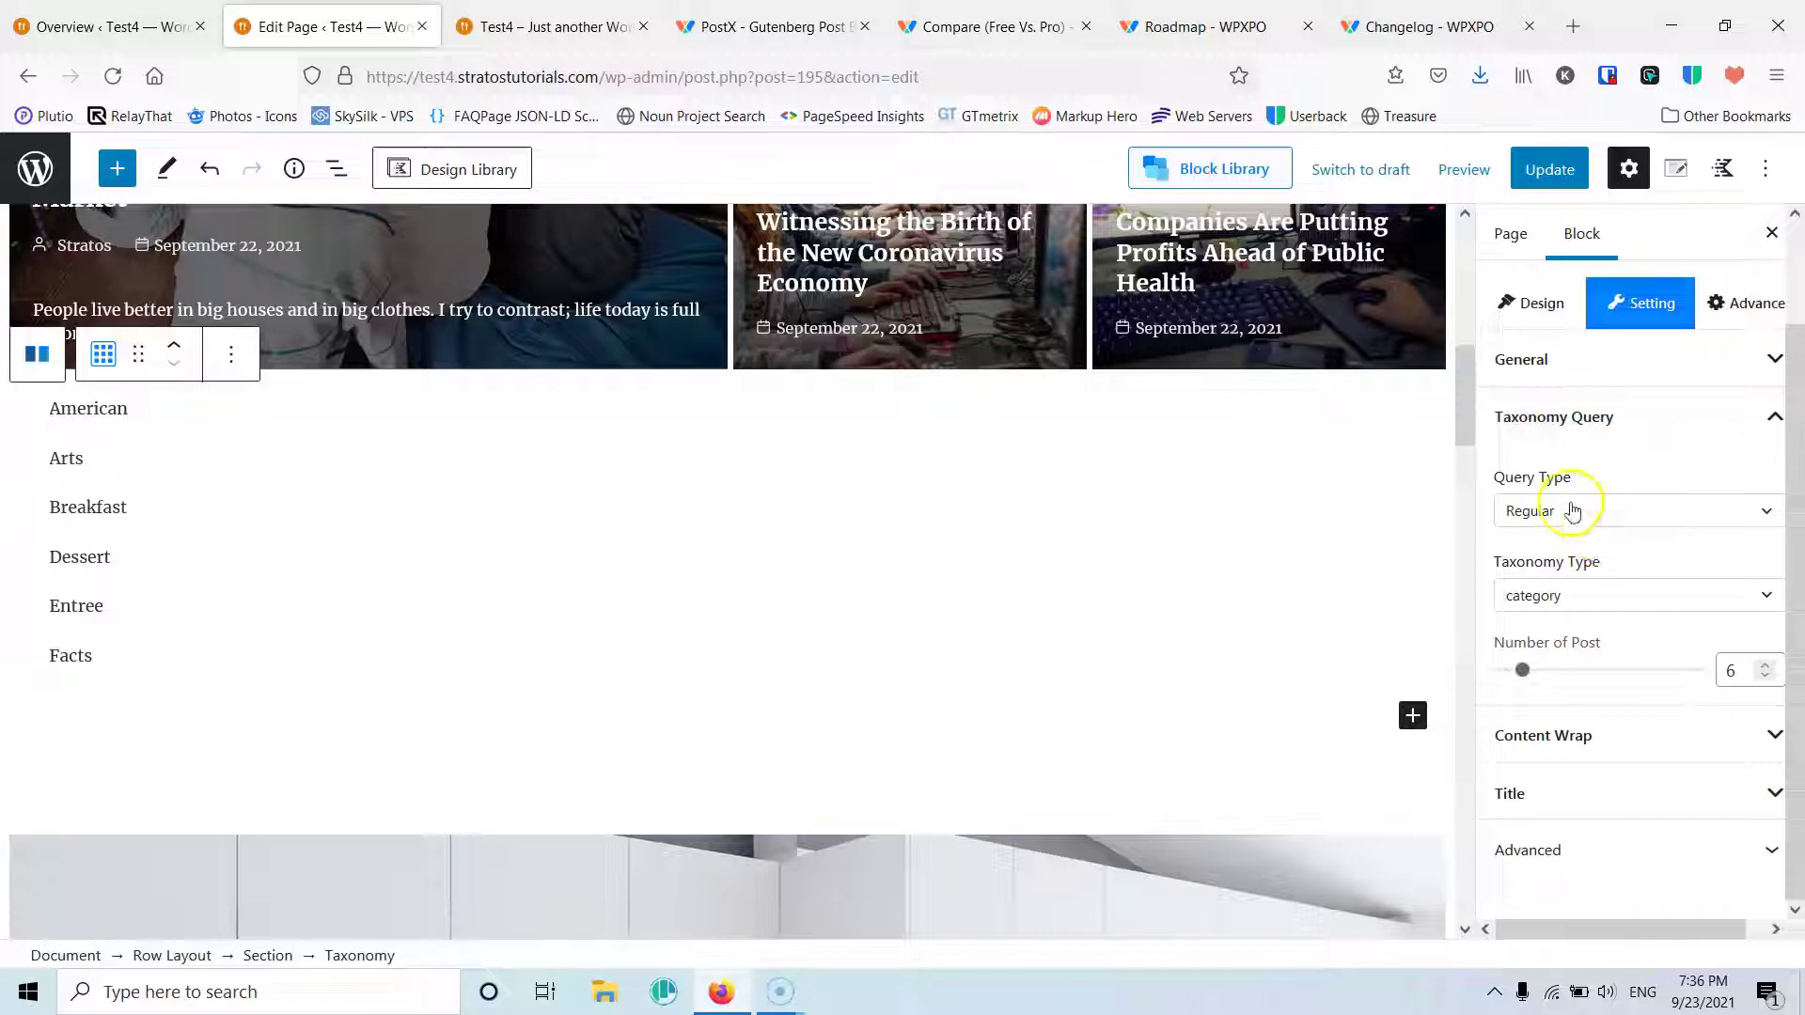
{"action": "left_click", "coordinate": [1601, 598]}
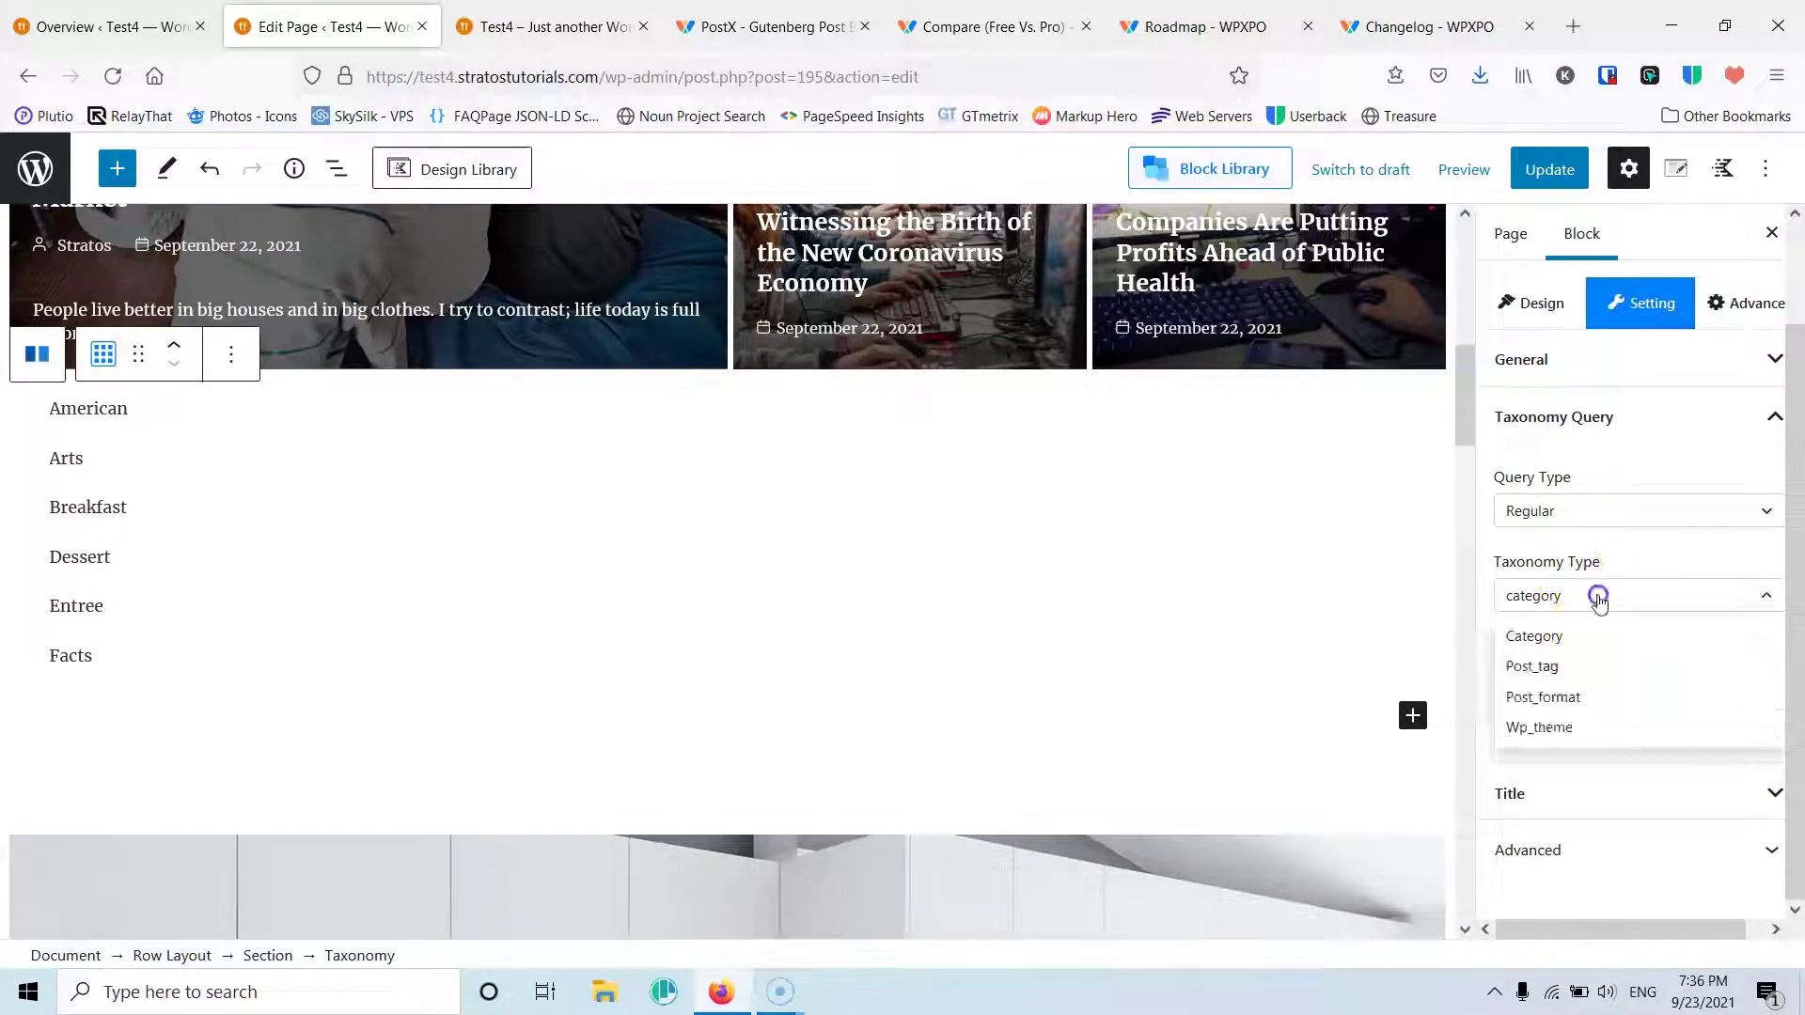
{"action": "left_click", "coordinate": [1621, 555]}
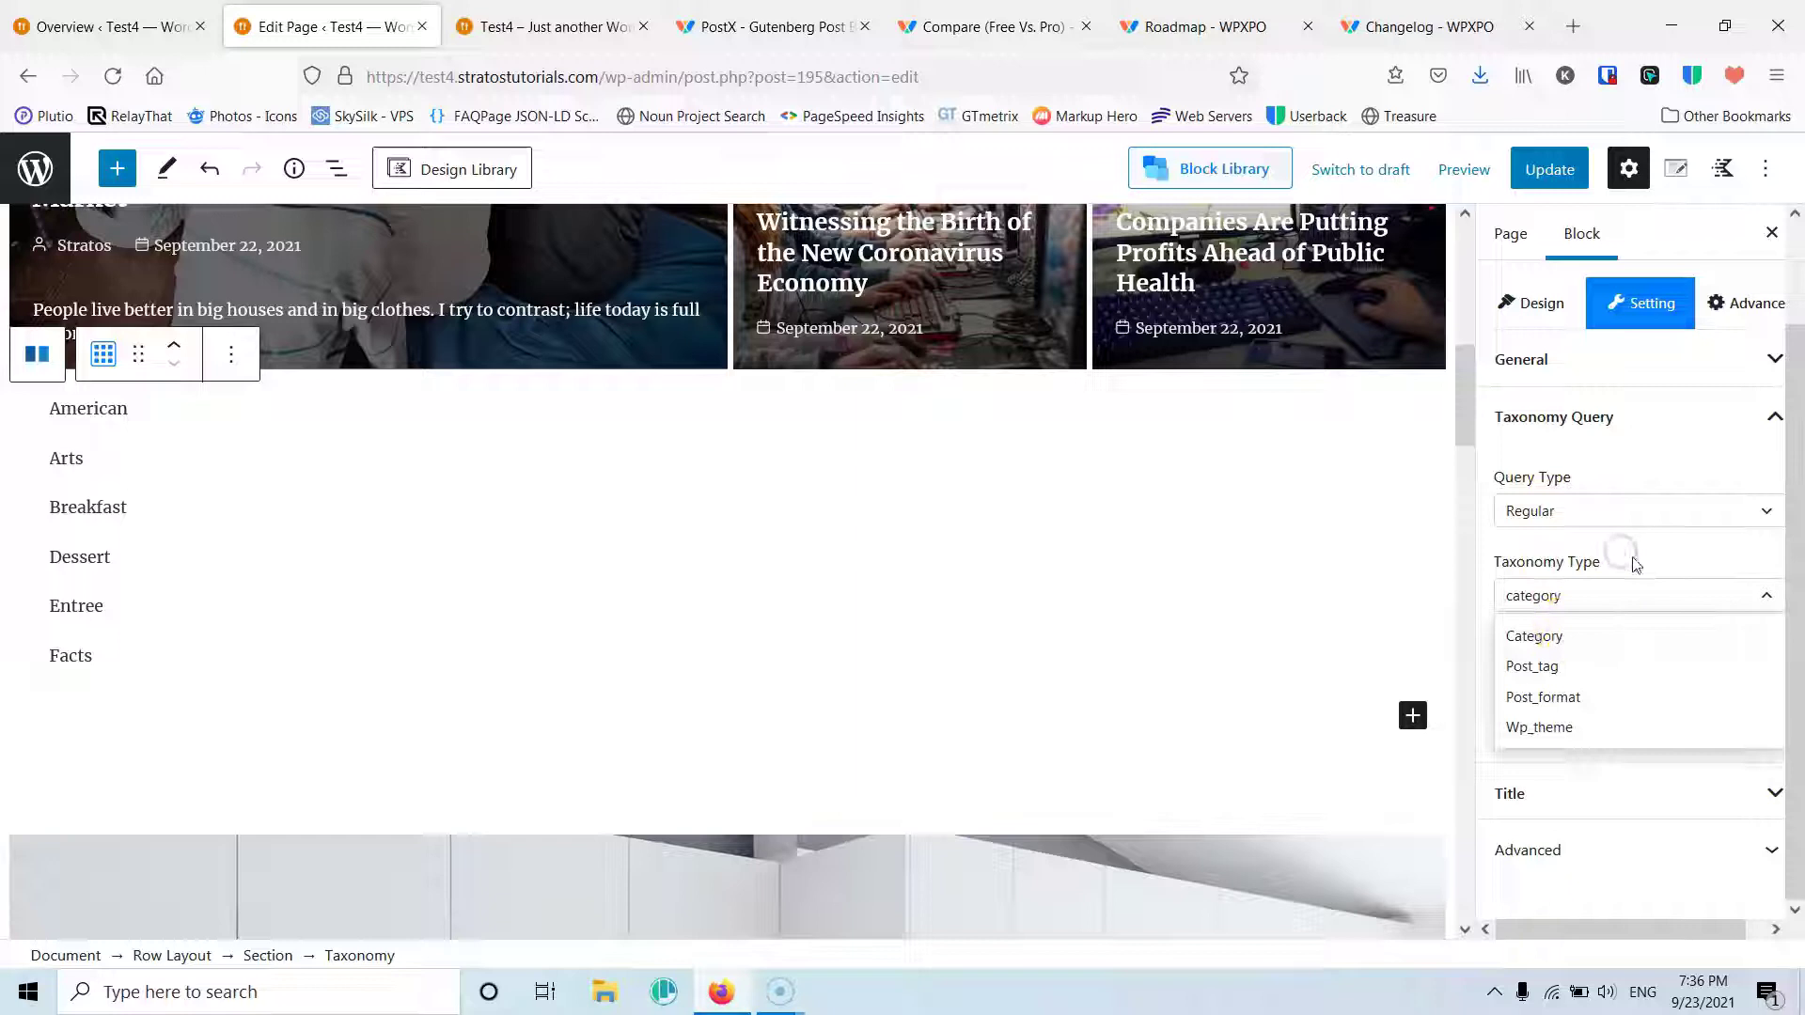
{"action": "left_click", "coordinate": [1604, 594]}
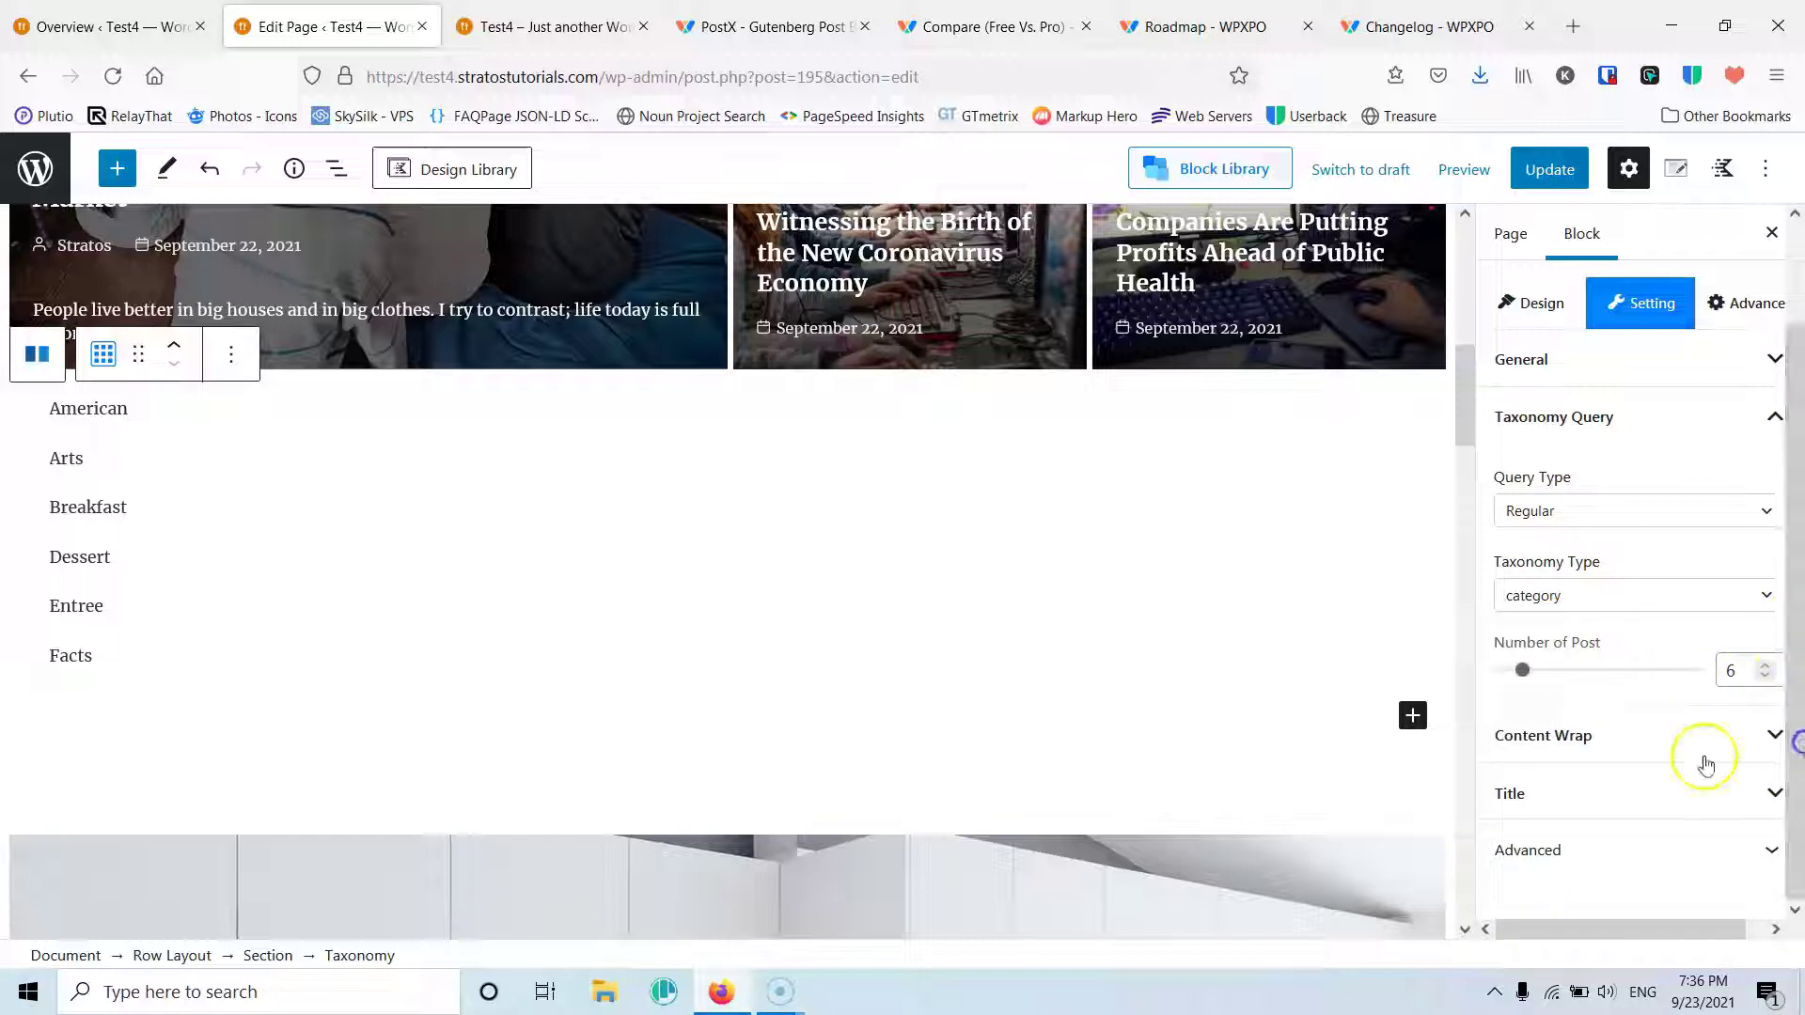
Step: Examine the Taxonomy block's Title settings, including padding, typography and the title color picker
{"action": "left_click", "coordinate": [1562, 794]}
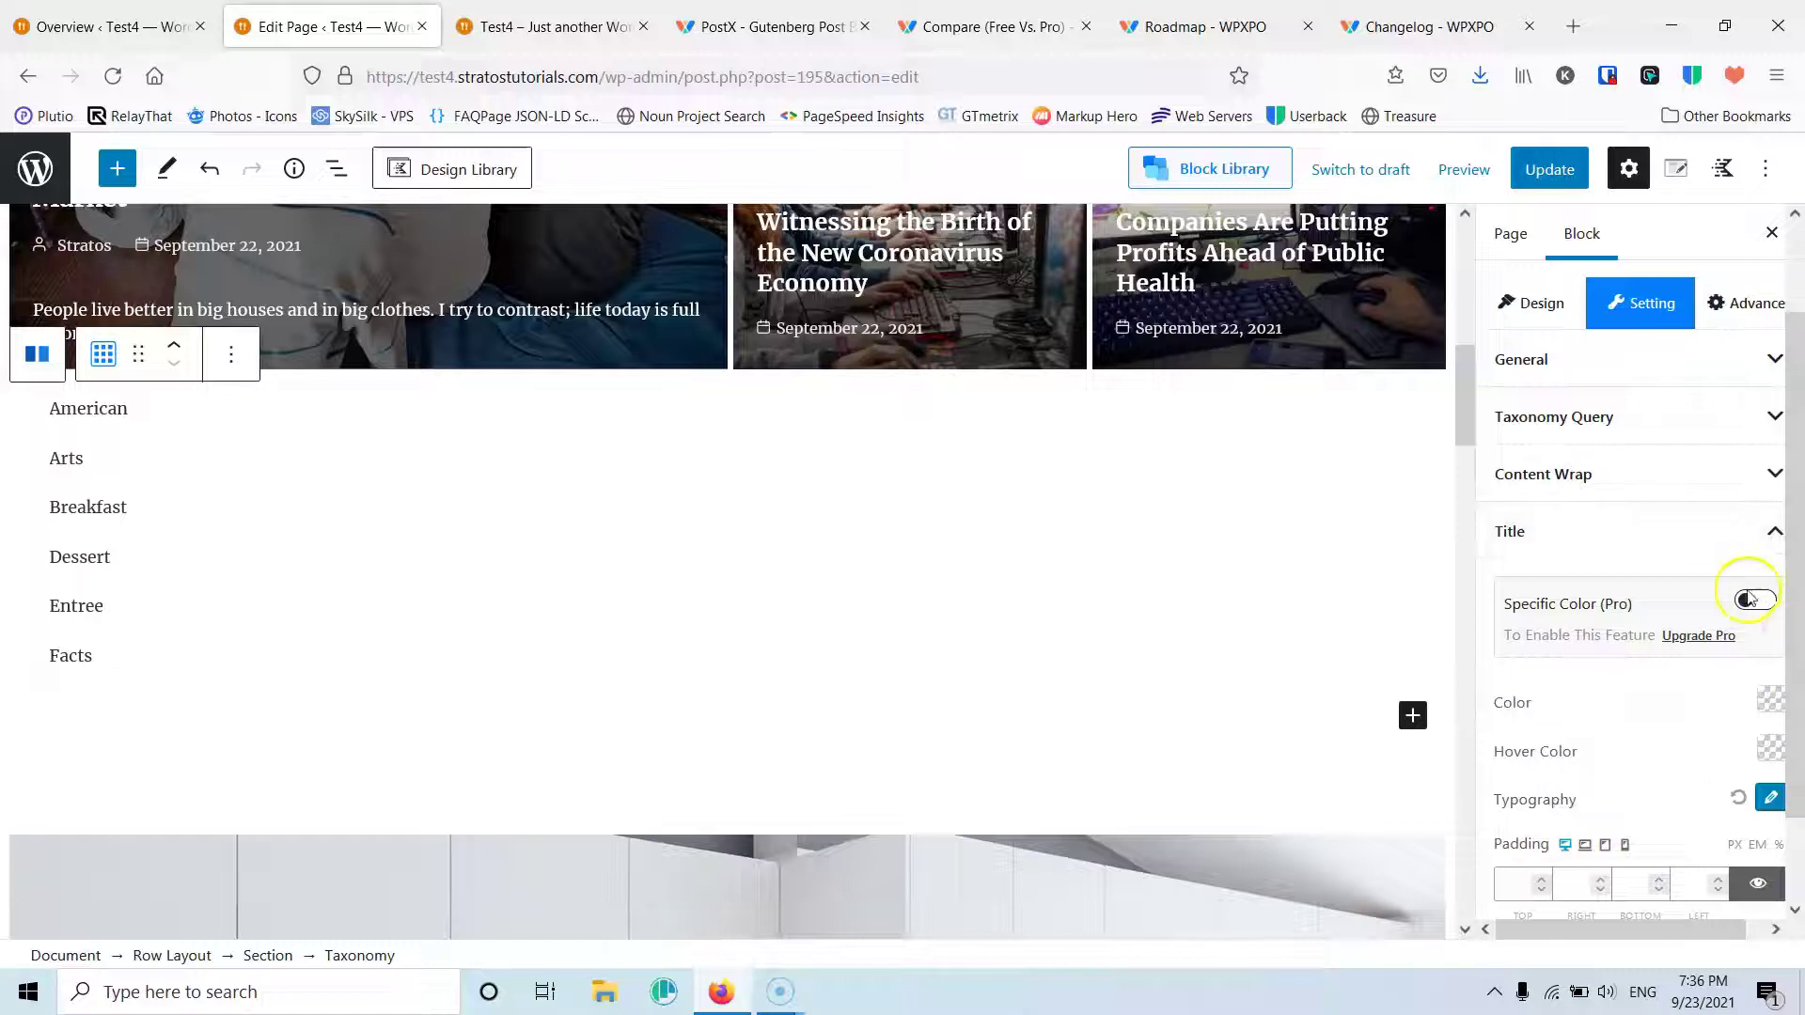
{"action": "scroll", "coordinate": [1792, 697], "scroll_direction": "down", "scroll_amount": 2}
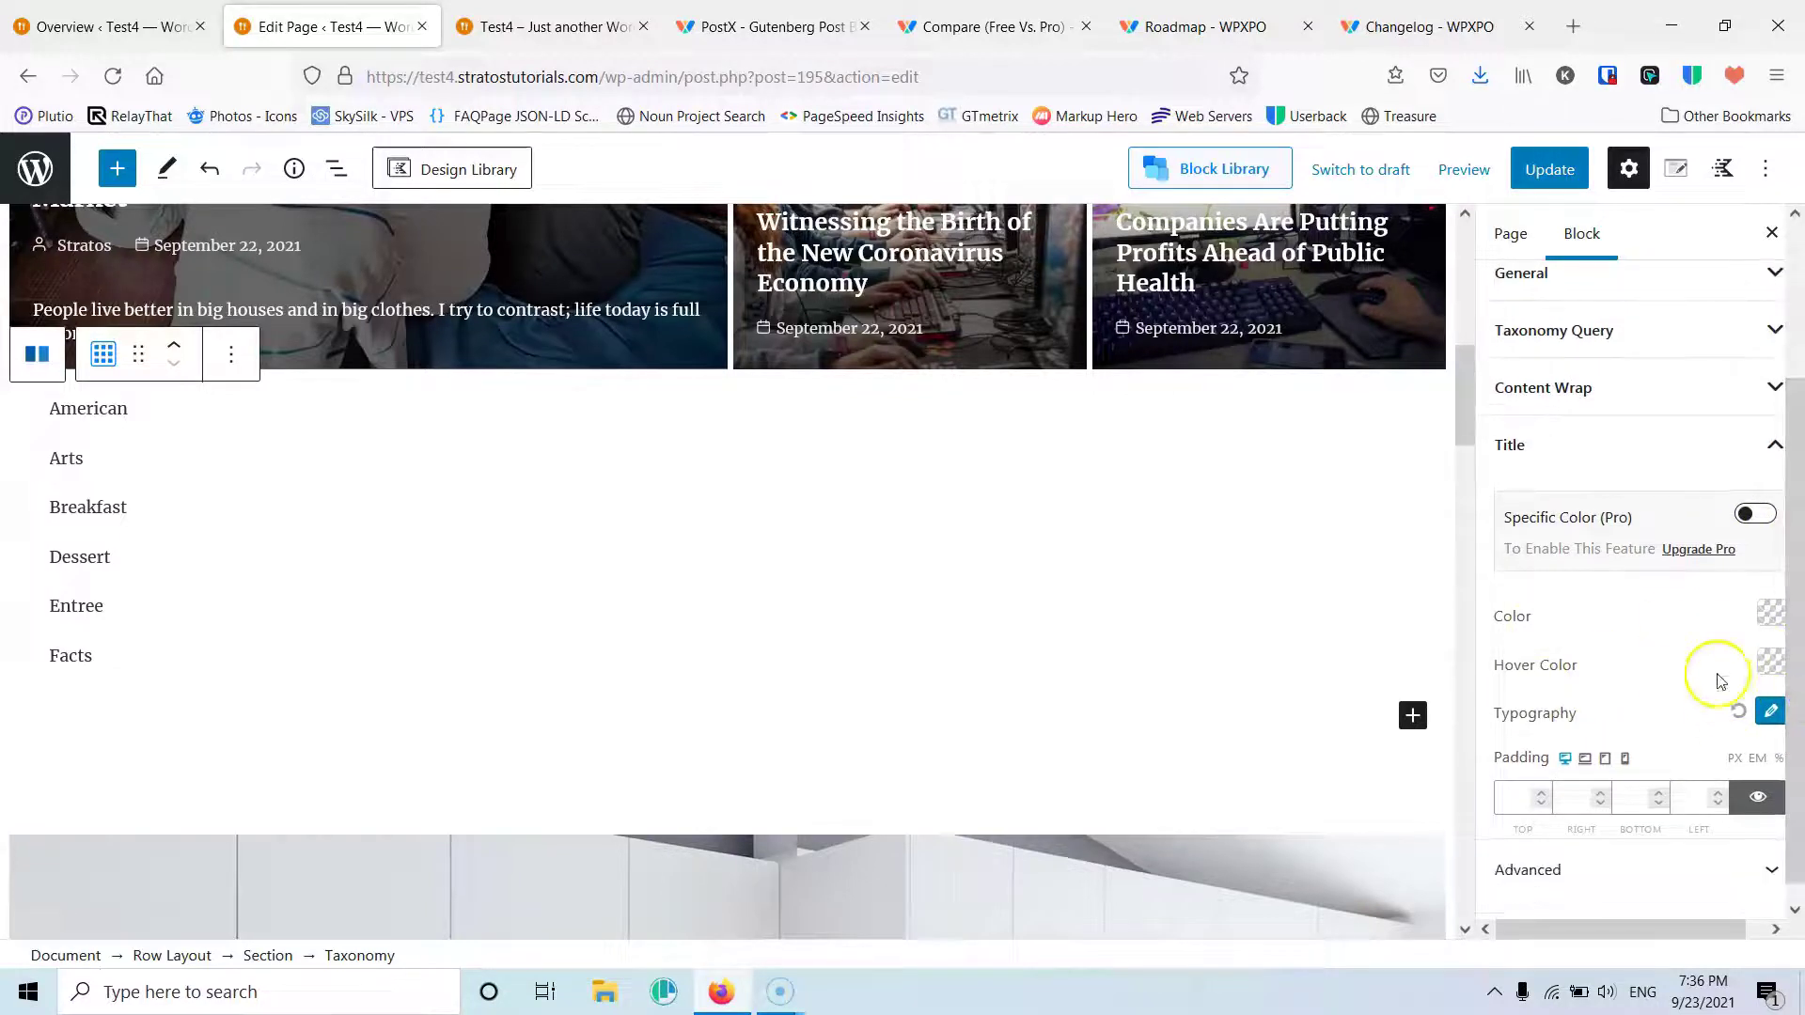
{"action": "scroll", "coordinate": [1607, 785], "scroll_direction": "down", "scroll_amount": 1}
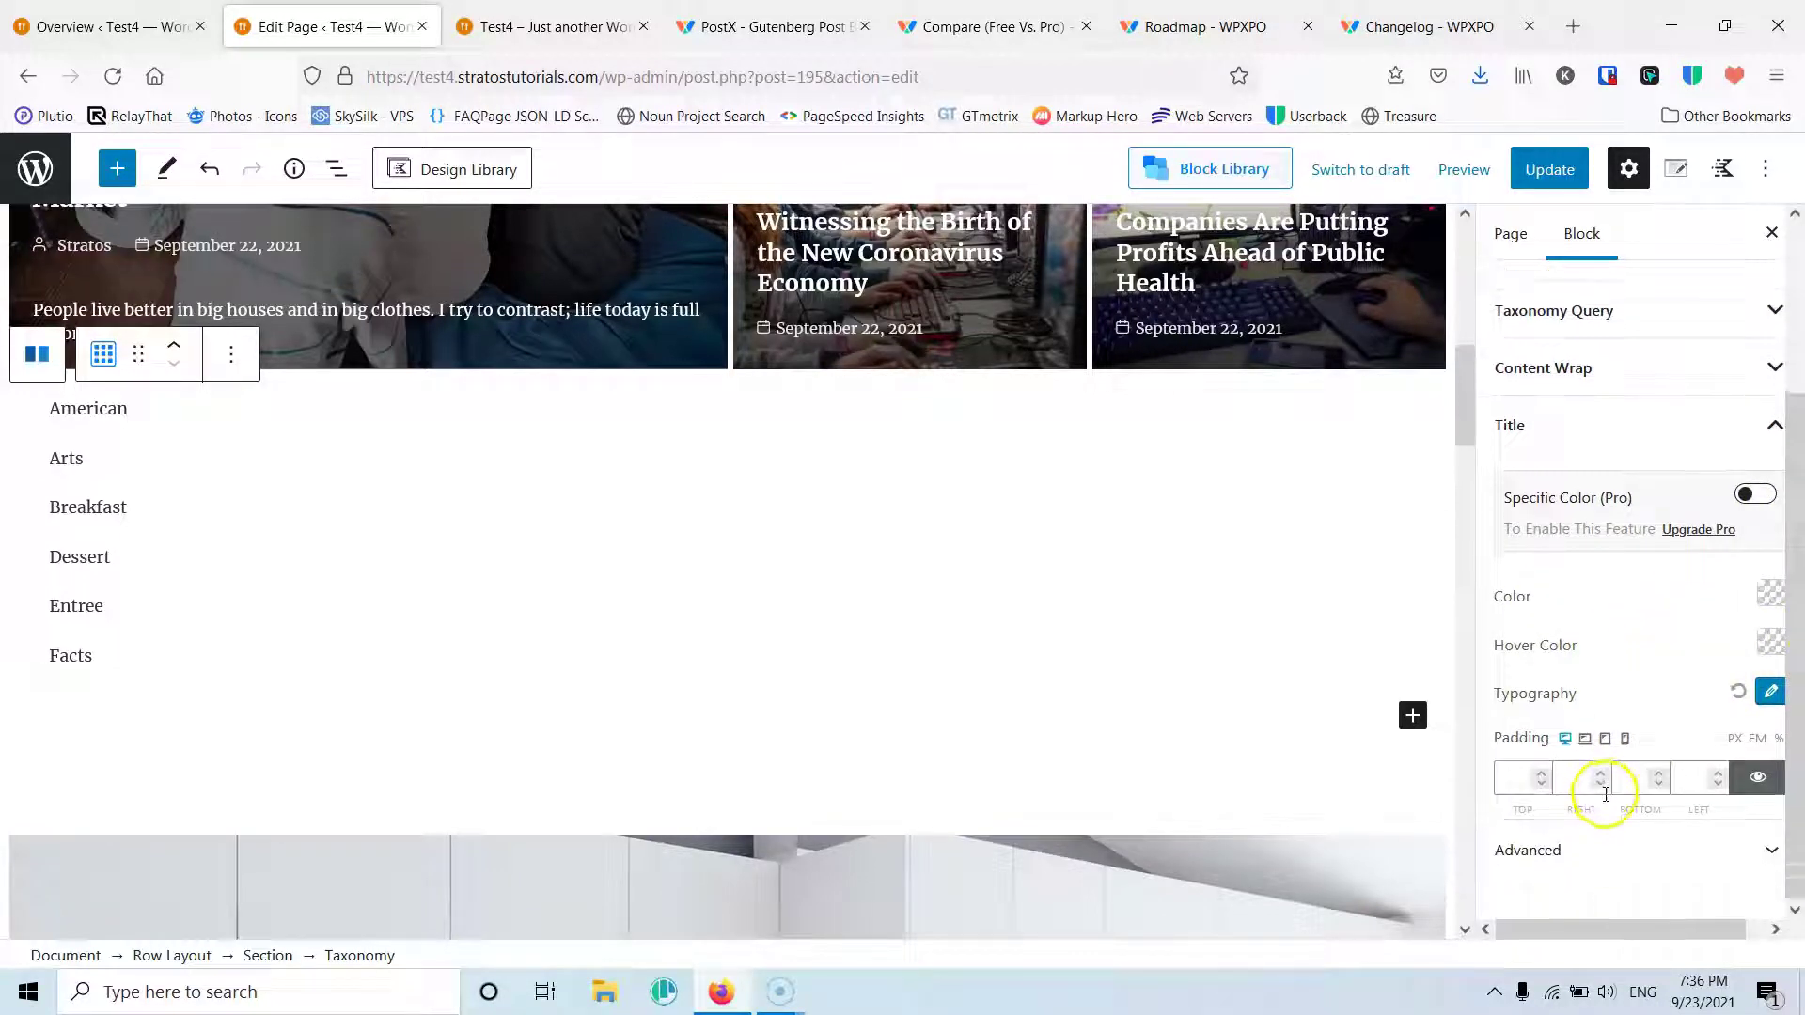
{"action": "scroll", "coordinate": [1636, 658], "scroll_direction": "up", "scroll_amount": 3}
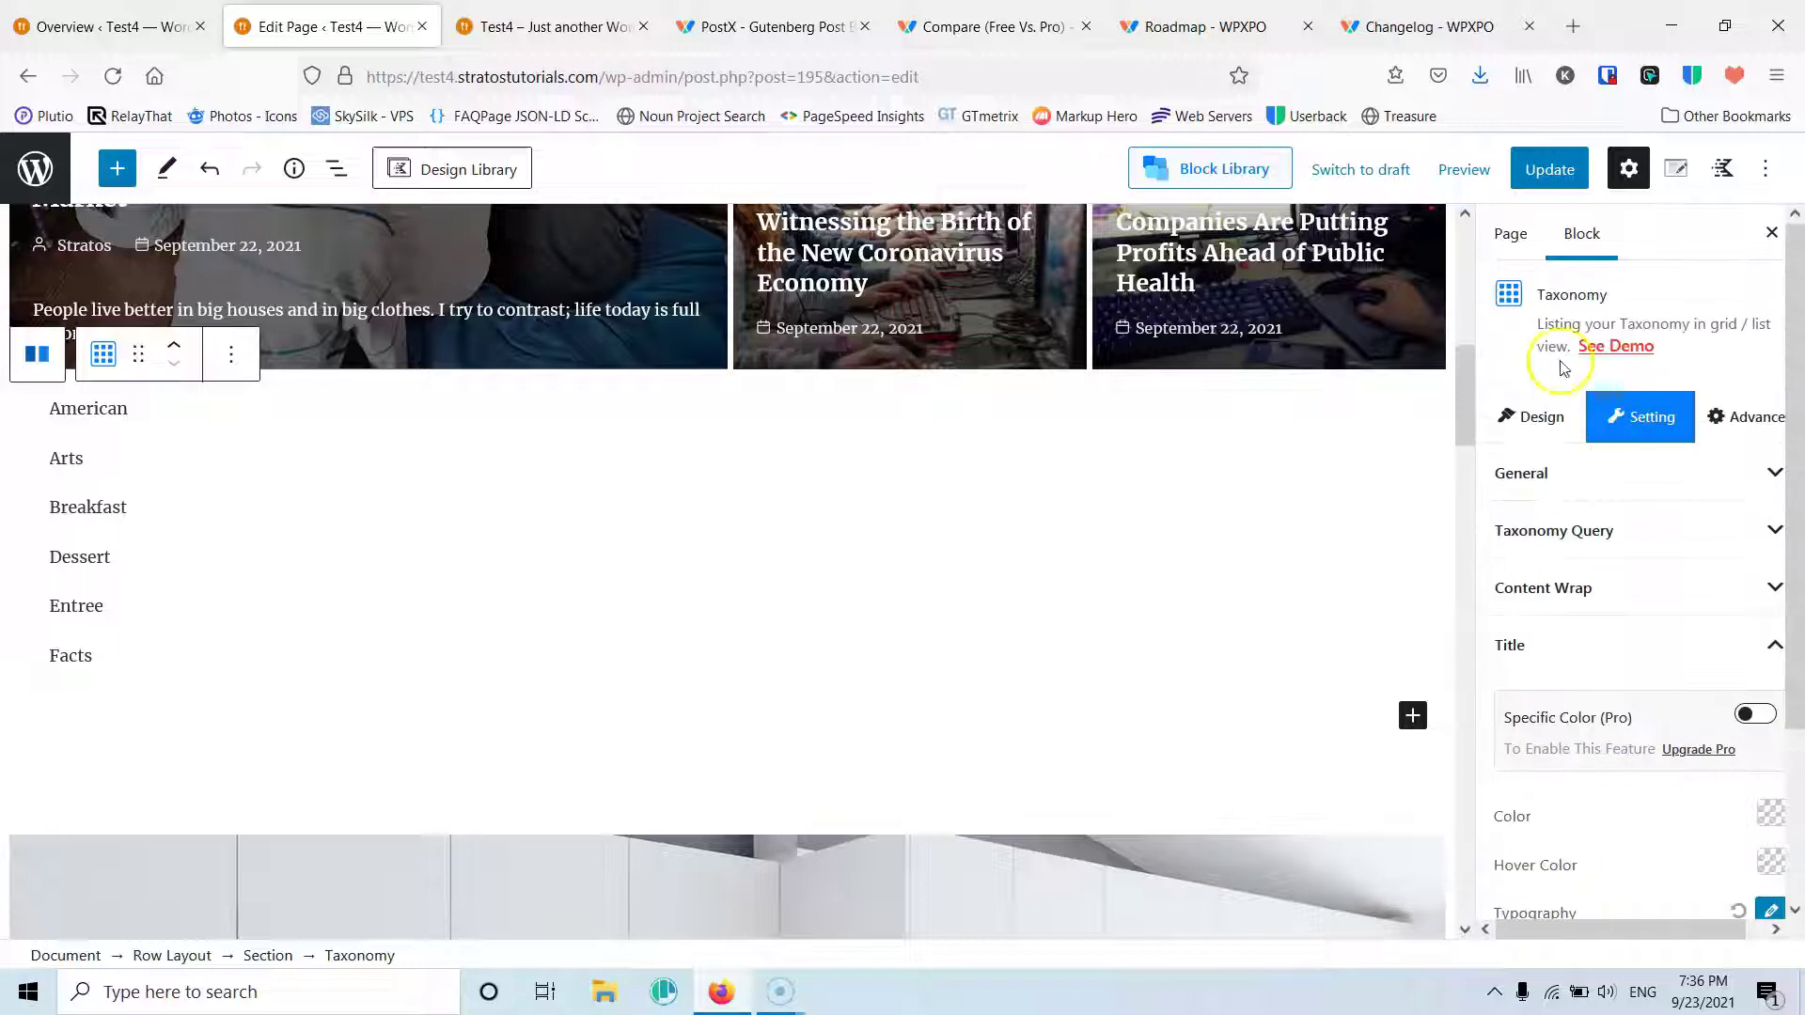
{"action": "left_click", "coordinate": [1771, 820]}
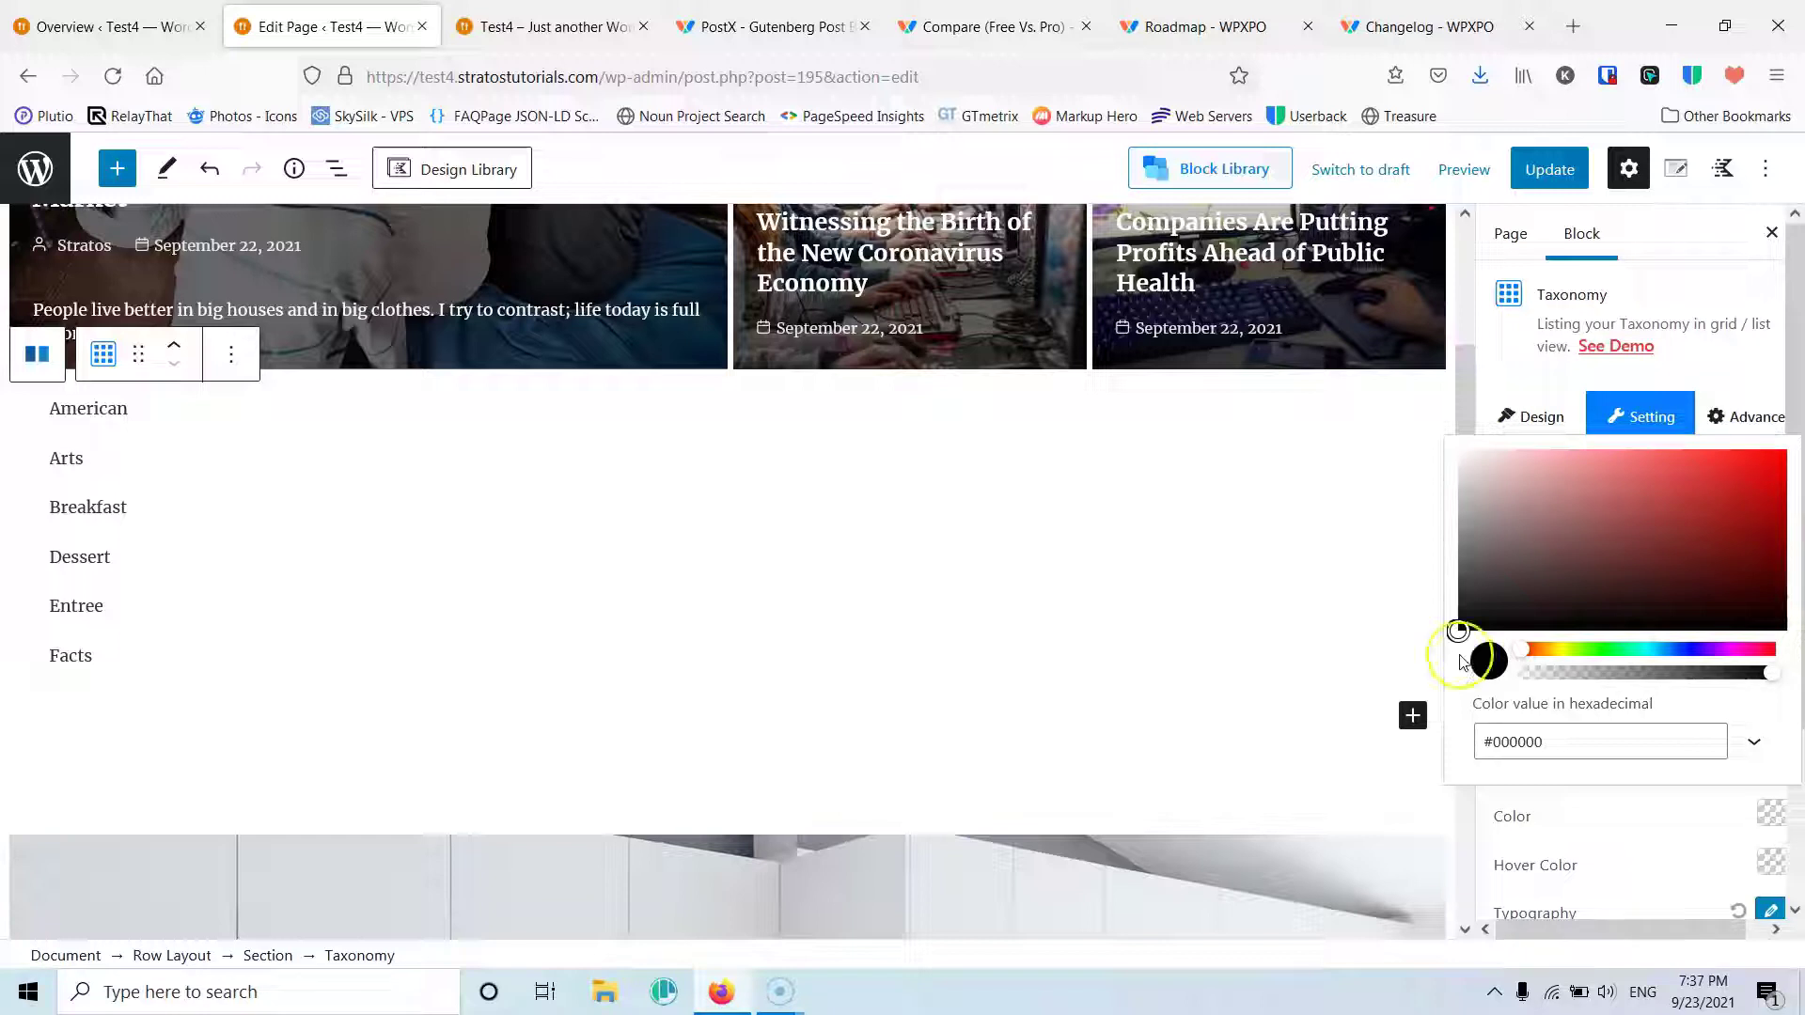
{"action": "left_click", "coordinate": [1382, 568]}
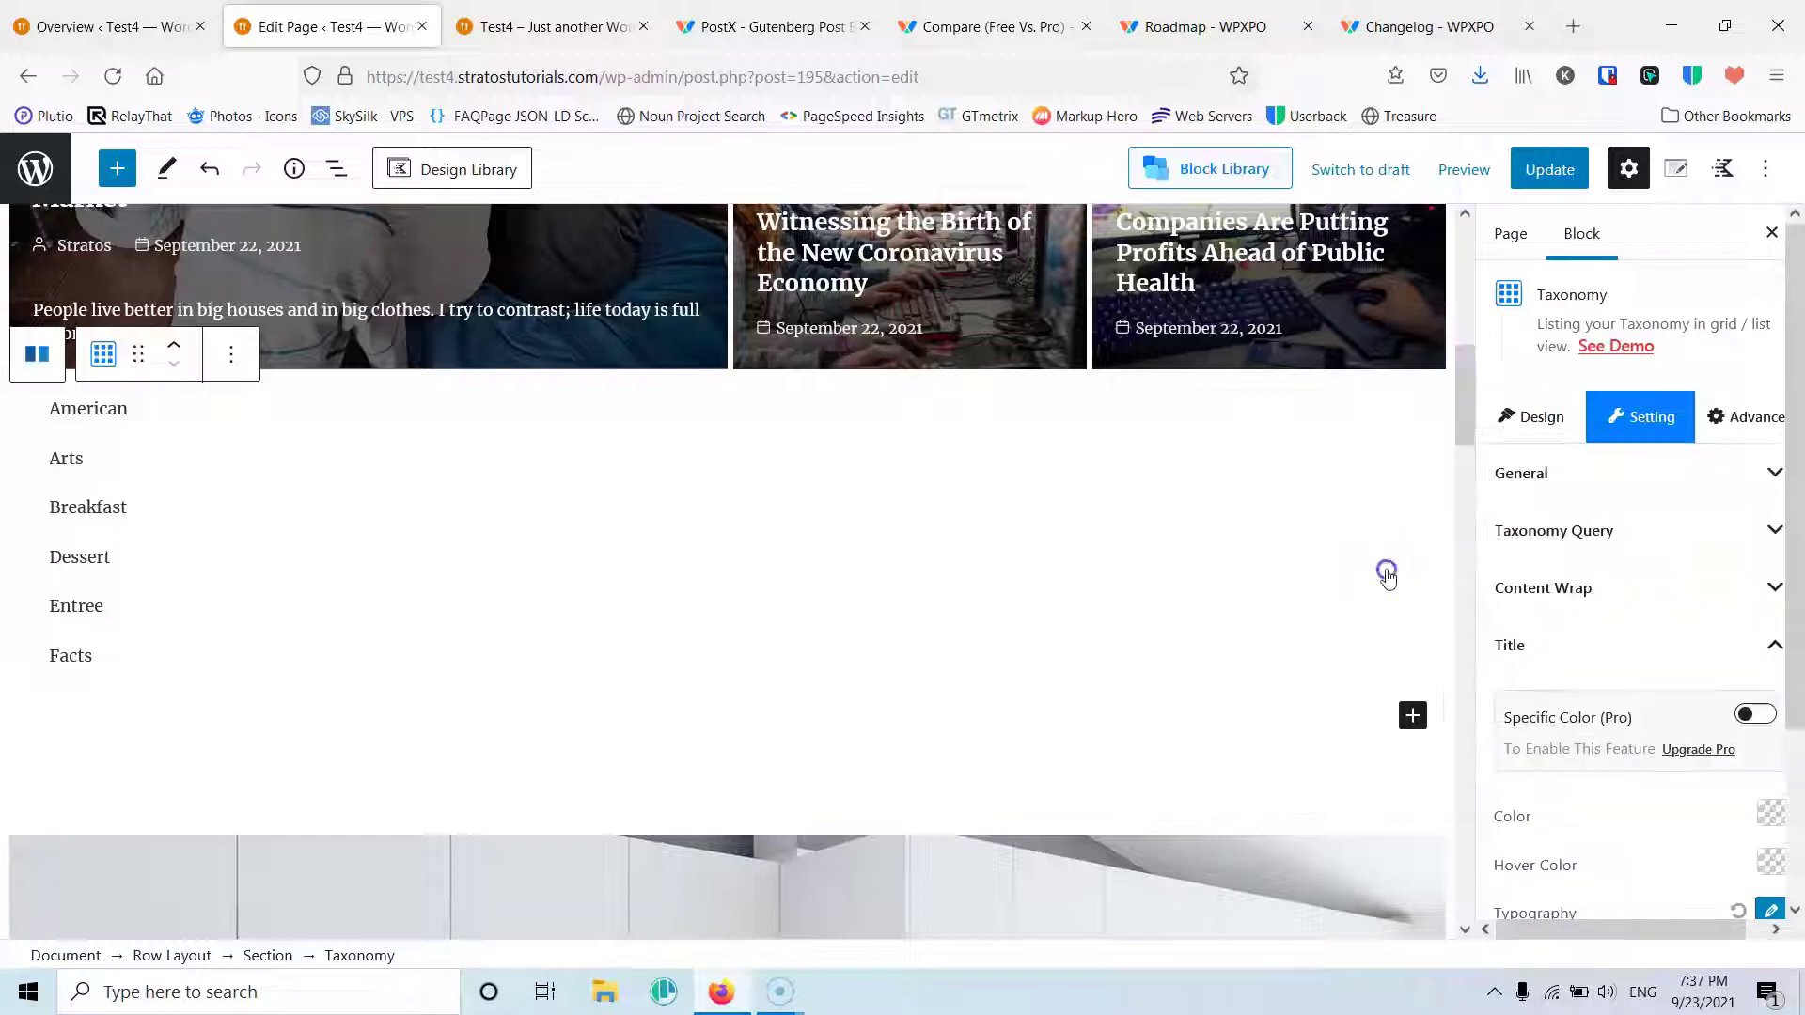
Step: Update the Home page and reload the live site to review the published post grid and taxonomy list
{"action": "scroll", "coordinate": [1283, 553], "scroll_direction": "up", "scroll_amount": 6}
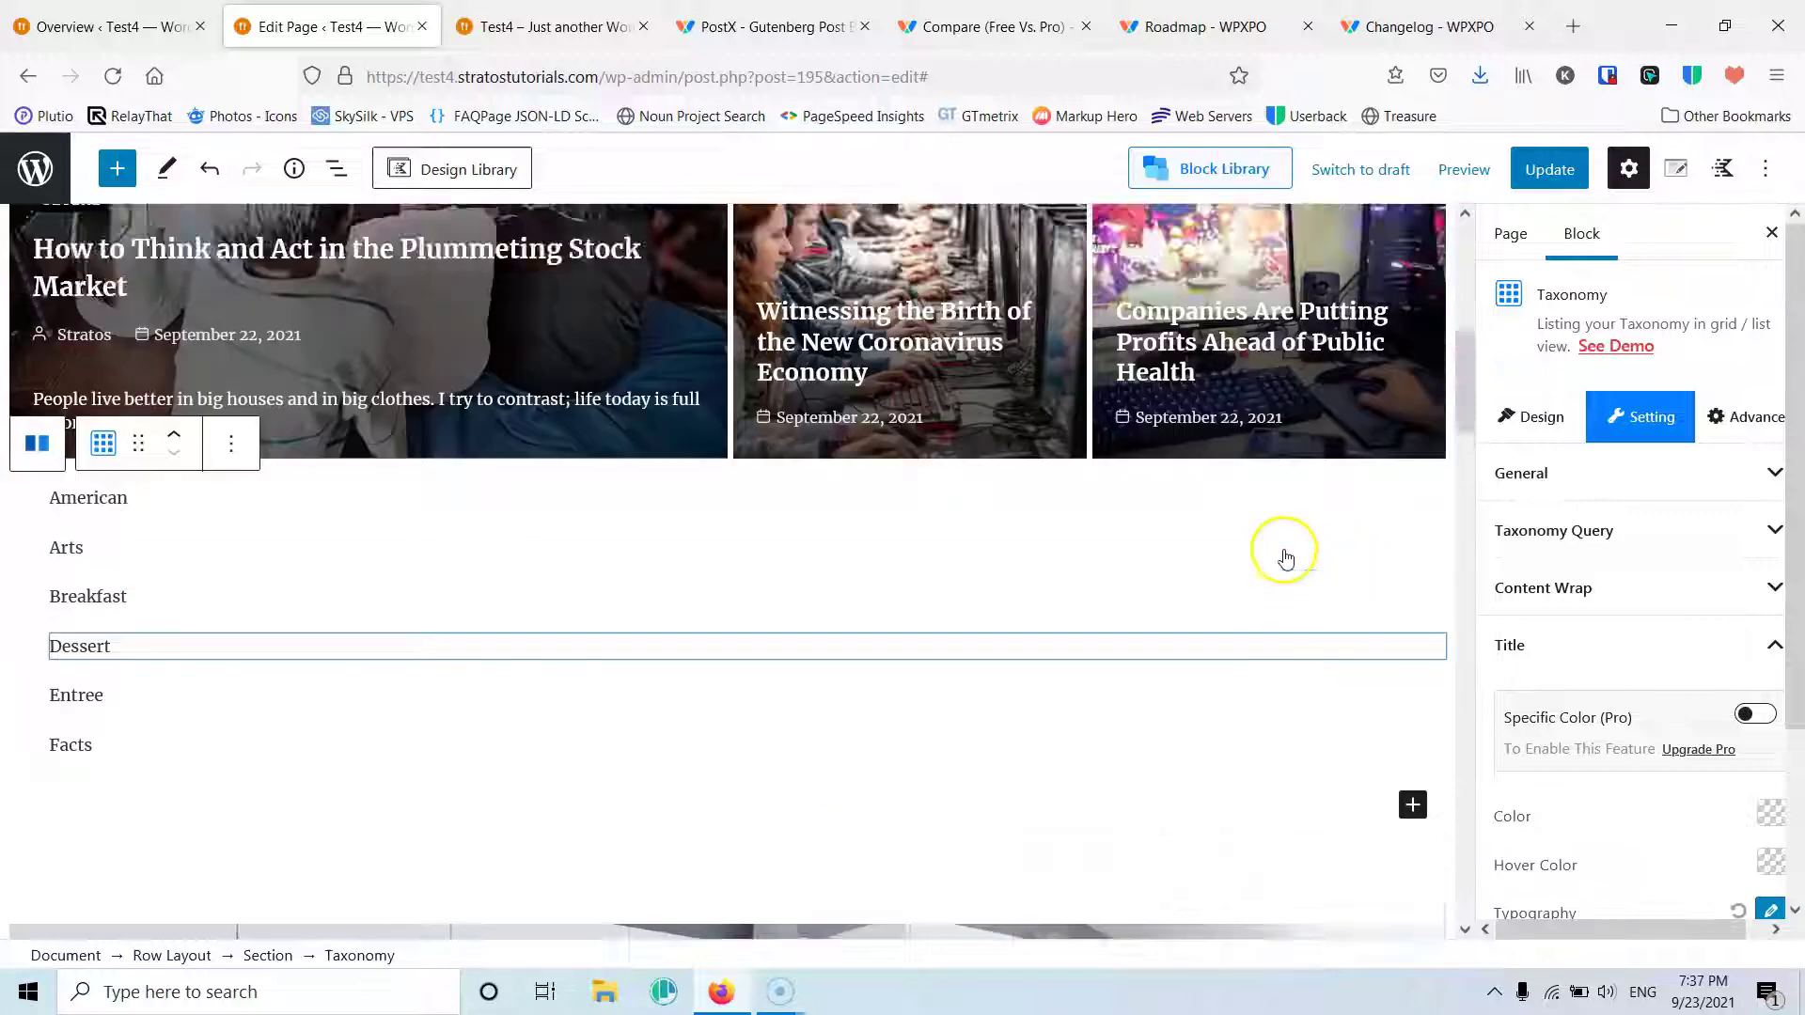
{"action": "left_click", "coordinate": [1551, 169]}
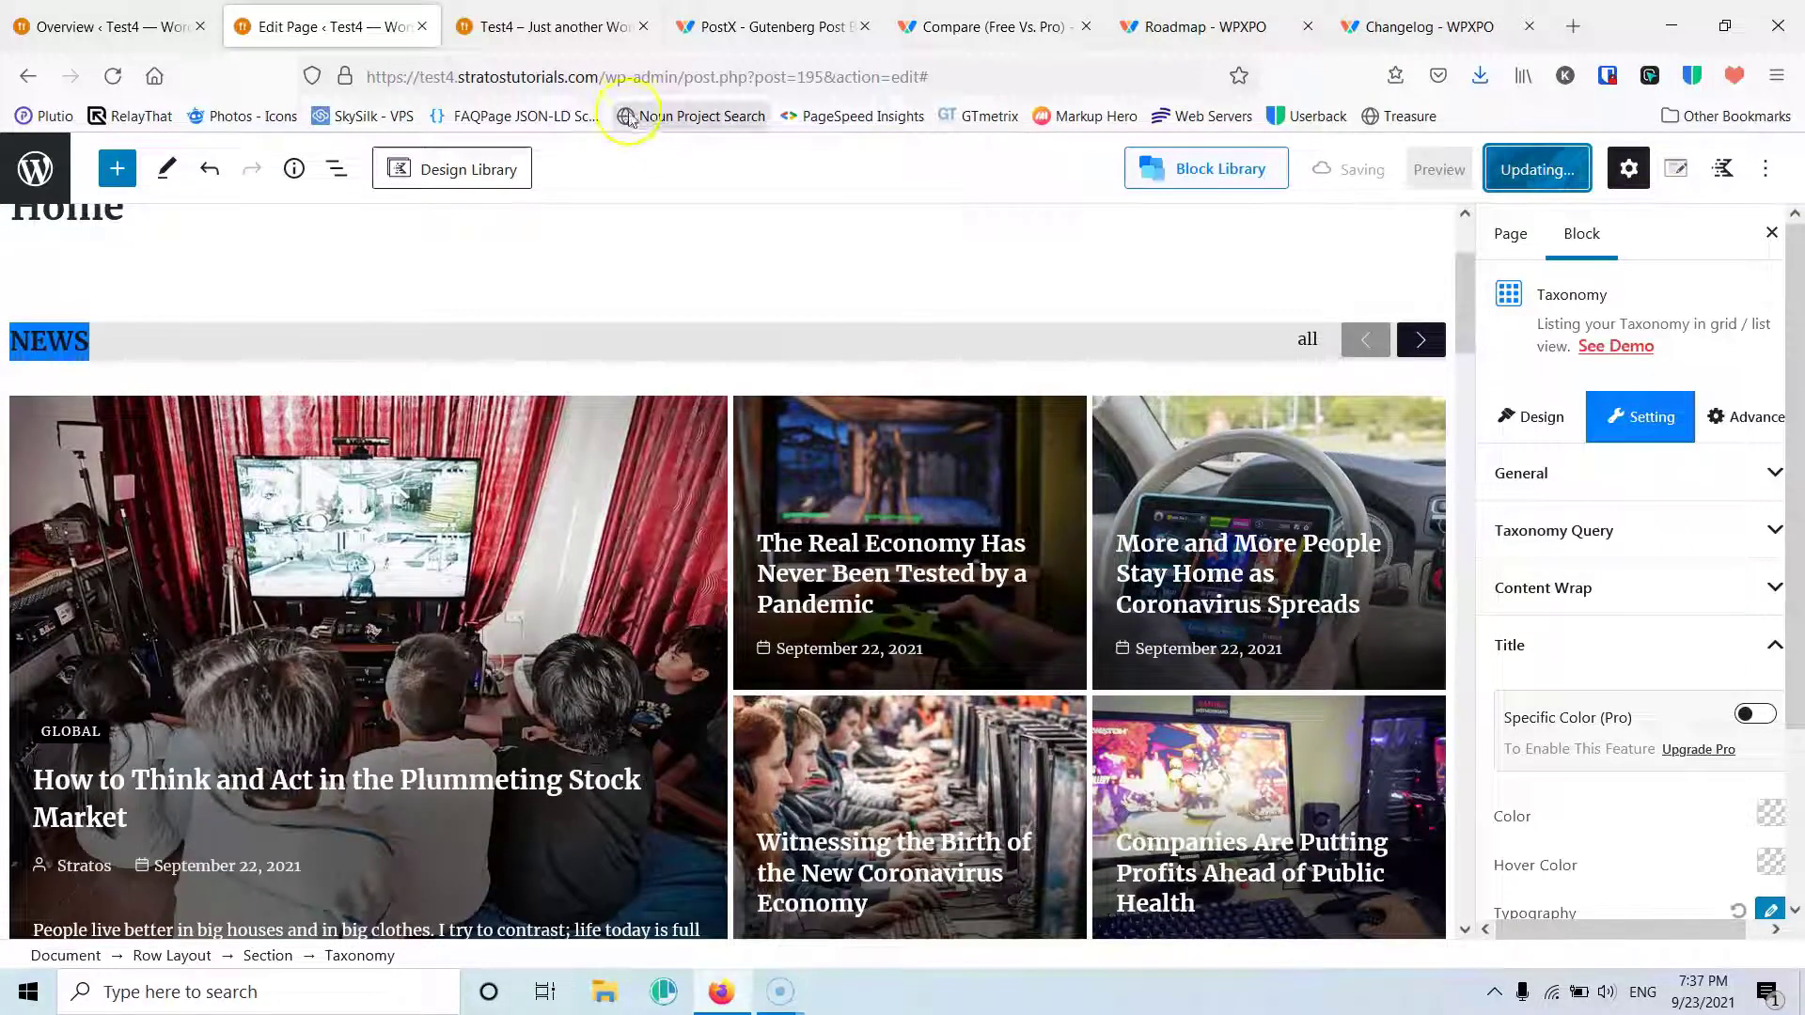
{"action": "left_click", "coordinate": [526, 27]}
{"action": "left_click", "coordinate": [113, 75]}
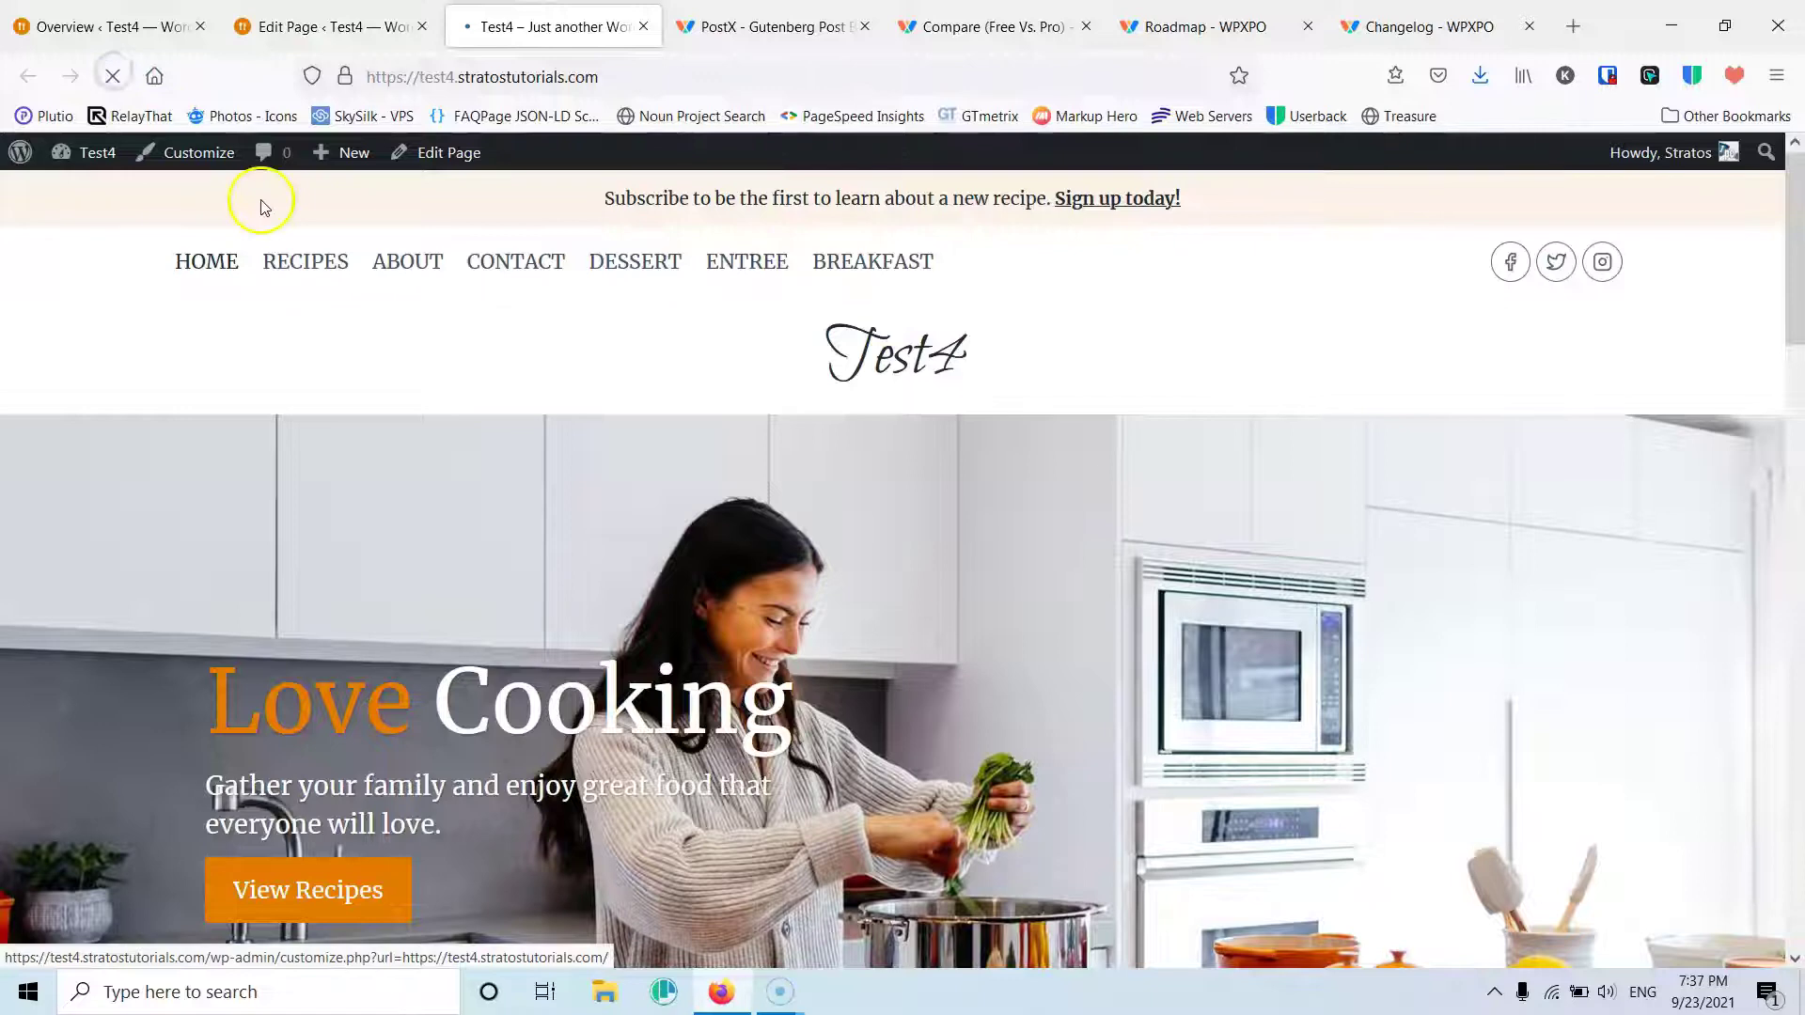
{"action": "scroll", "coordinate": [584, 516], "scroll_direction": "down", "scroll_amount": 10}
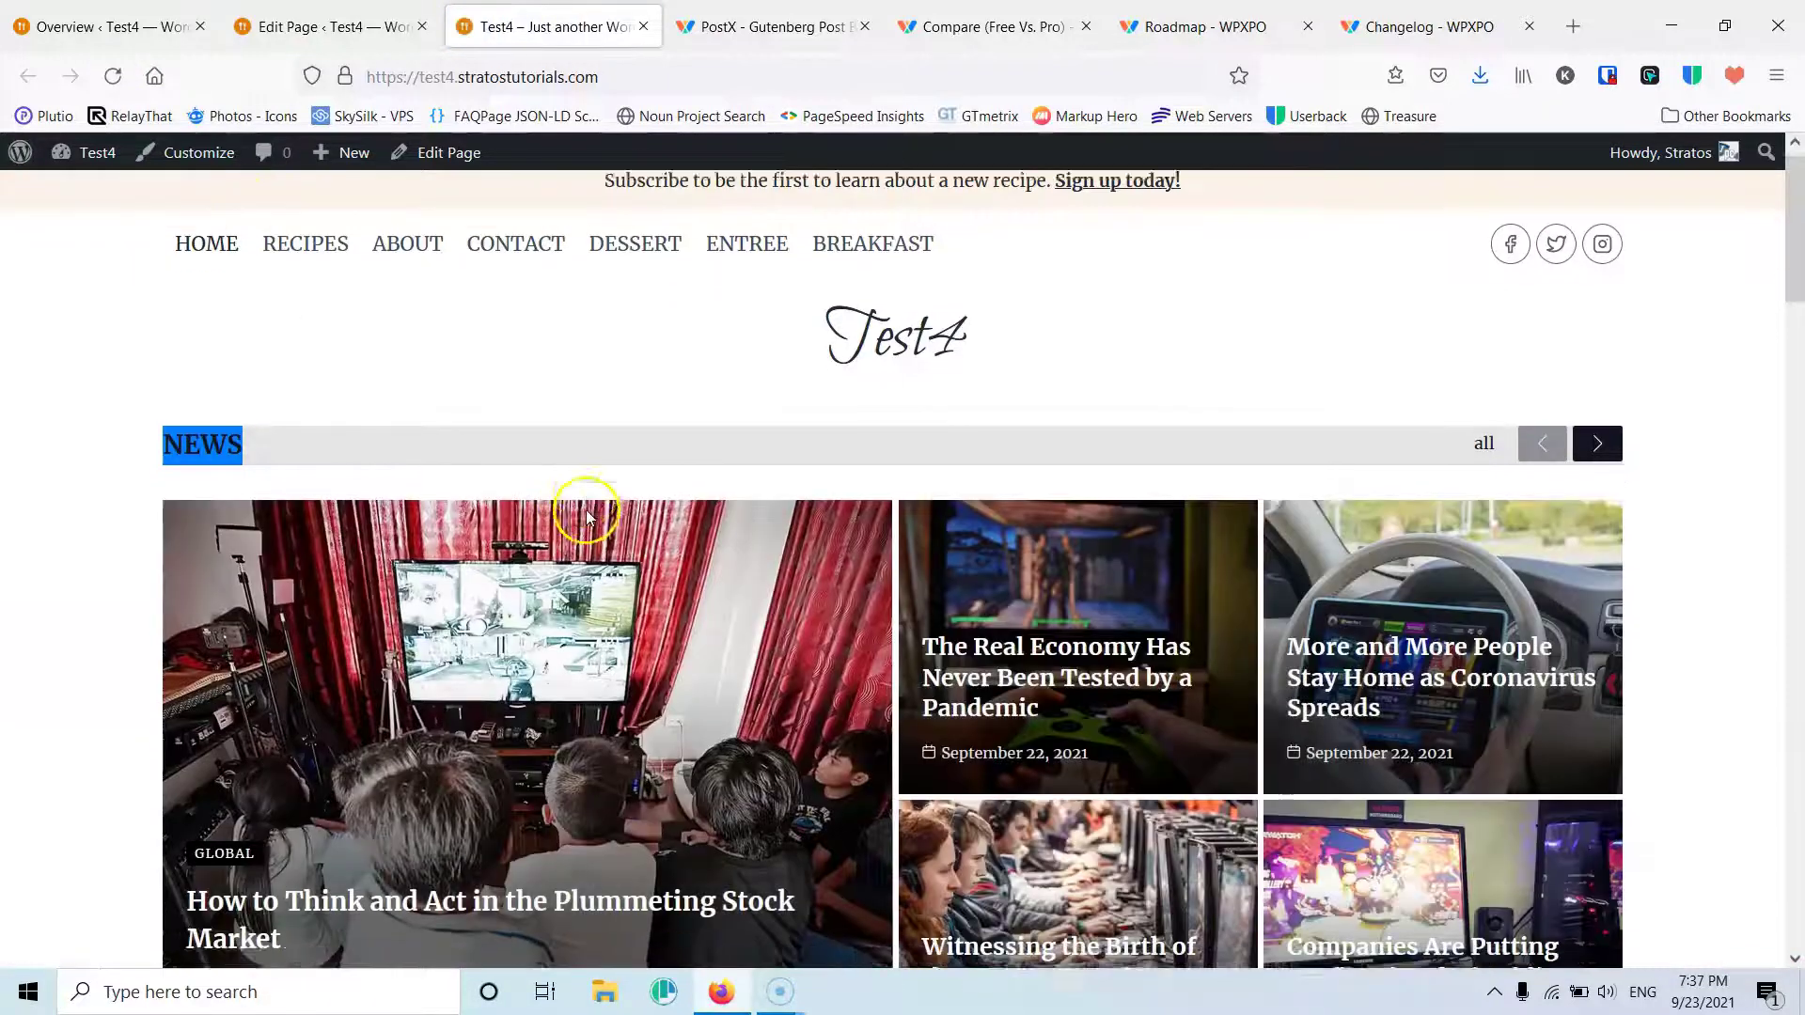
{"action": "scroll", "coordinate": [196, 375], "scroll_direction": "up", "scroll_amount": 4}
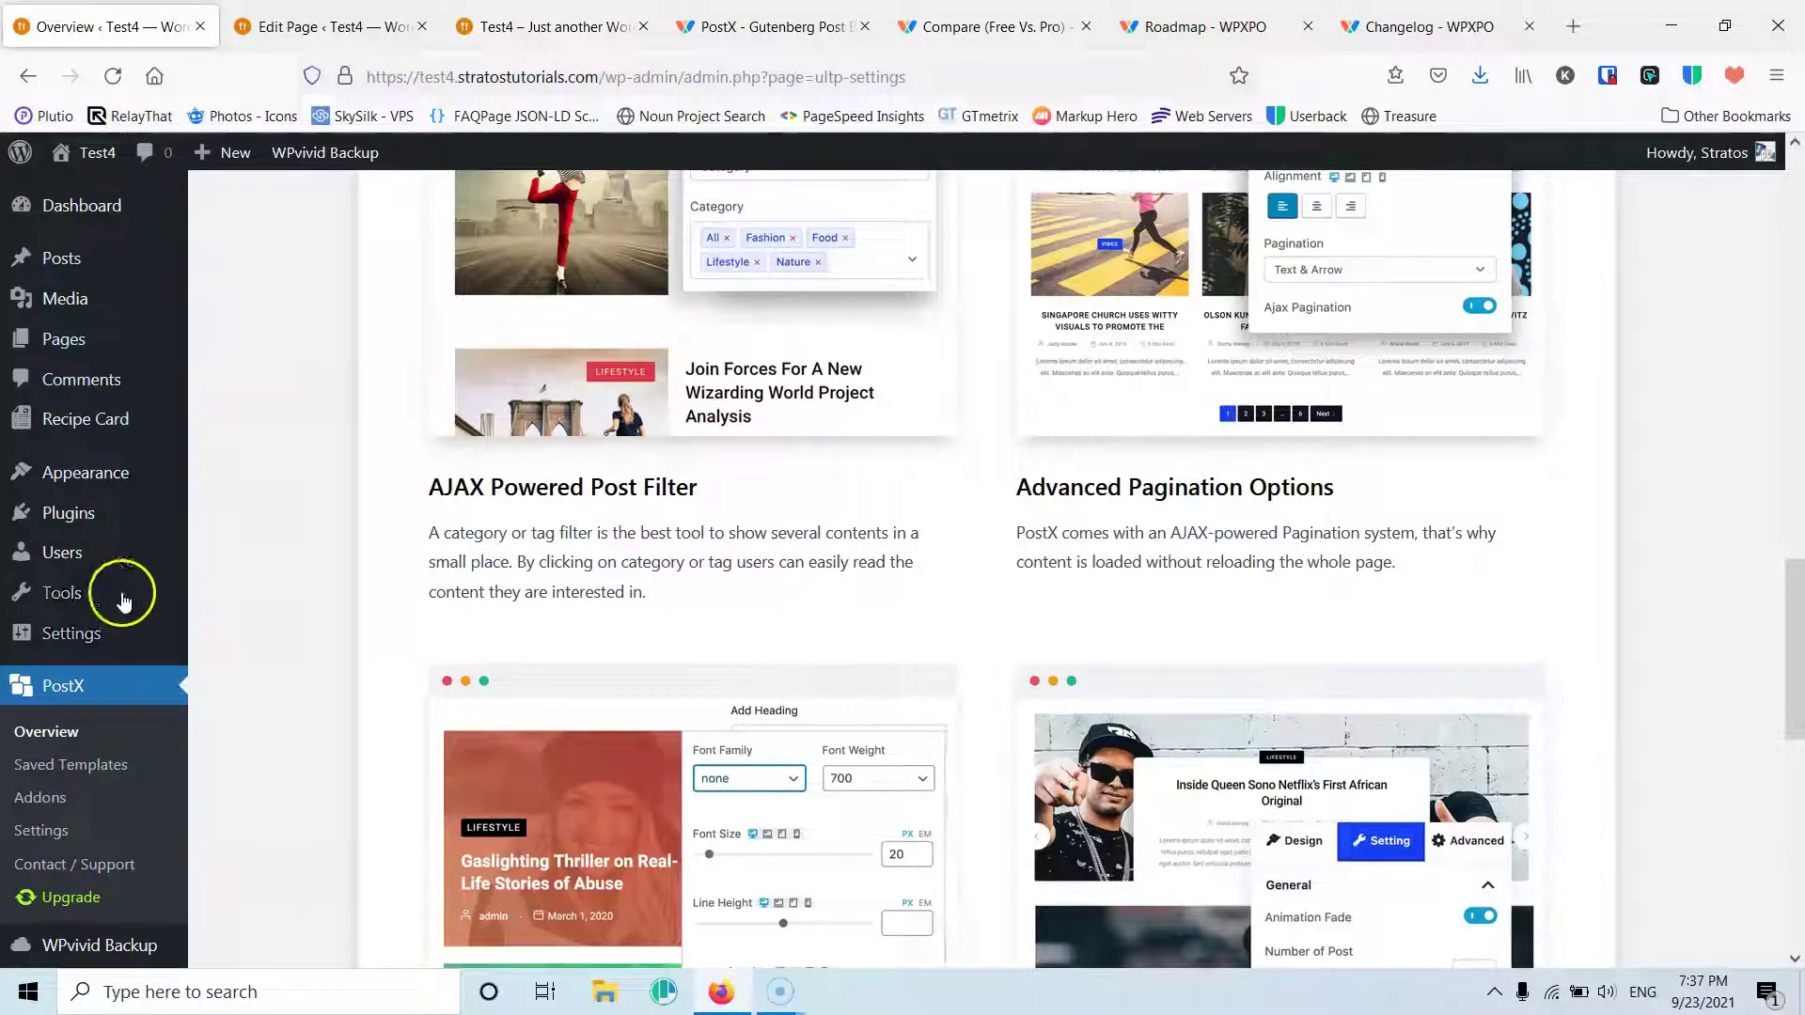
Step: Activate the PostX Pro - Gutenberg Post Blocks plugin from the installed plugins in the site admin
{"action": "mouse_move", "coordinate": [65, 526]}
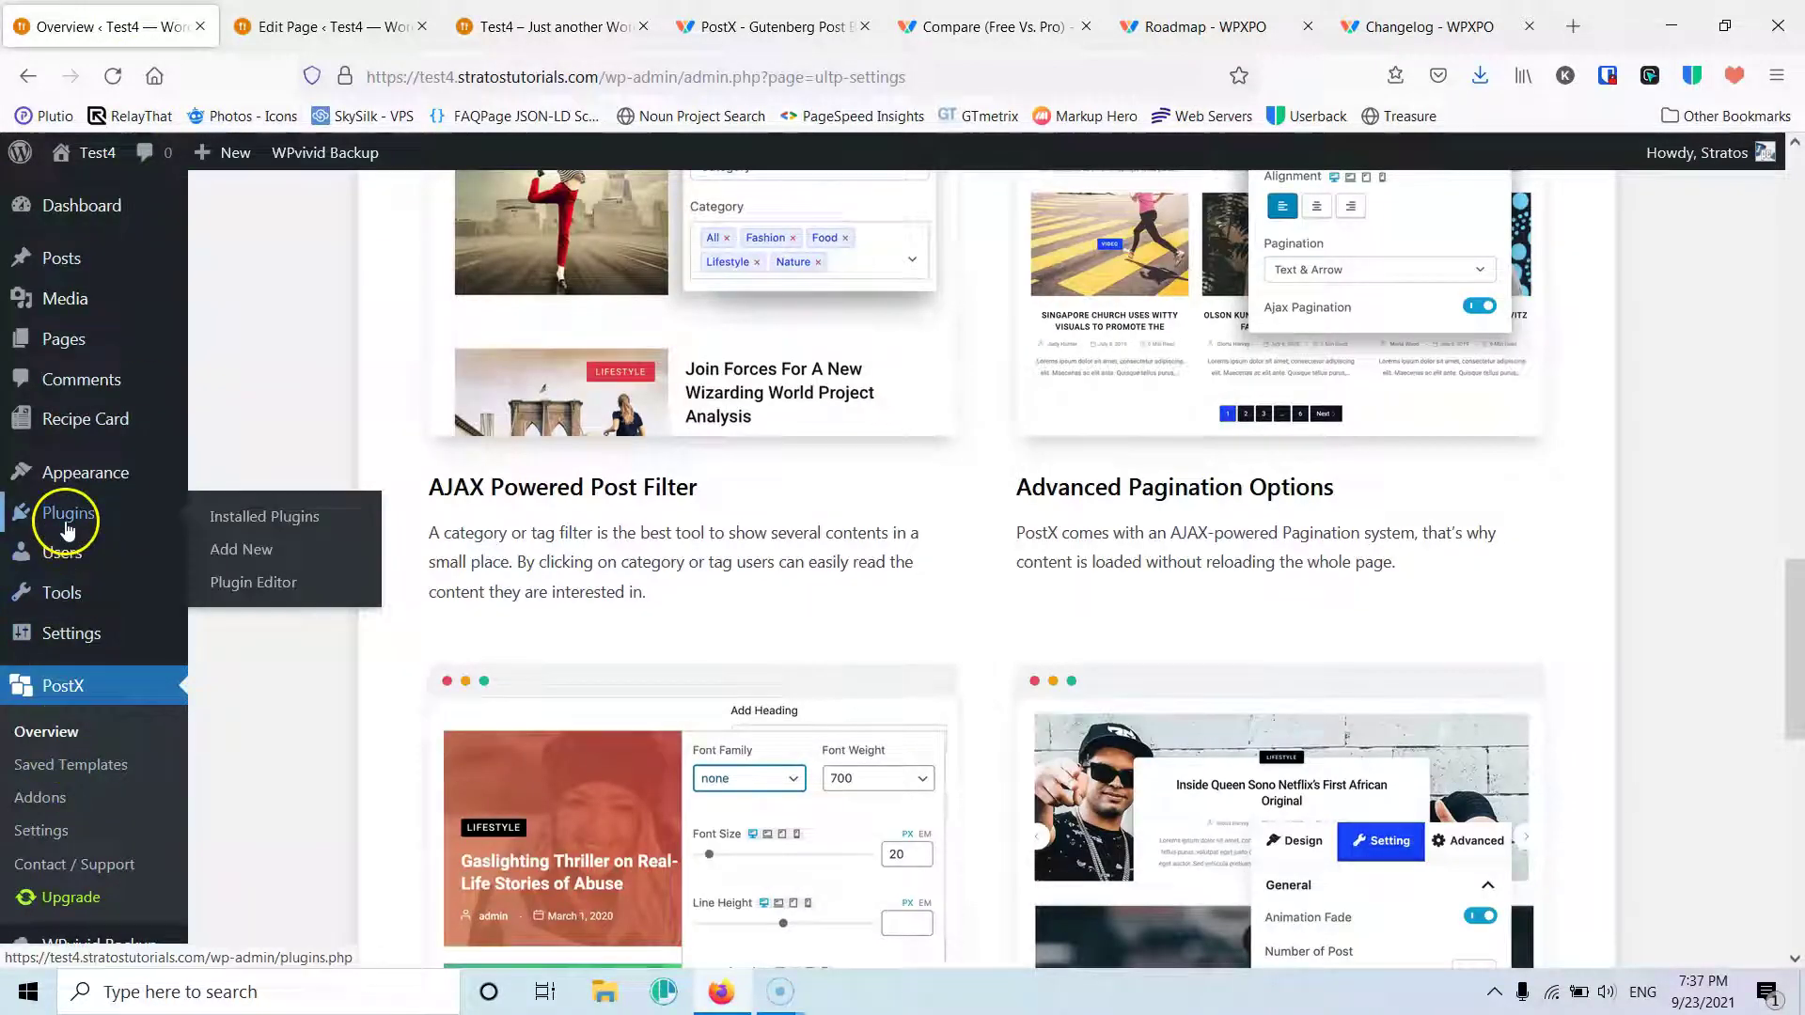
{"action": "left_click", "coordinate": [257, 527]}
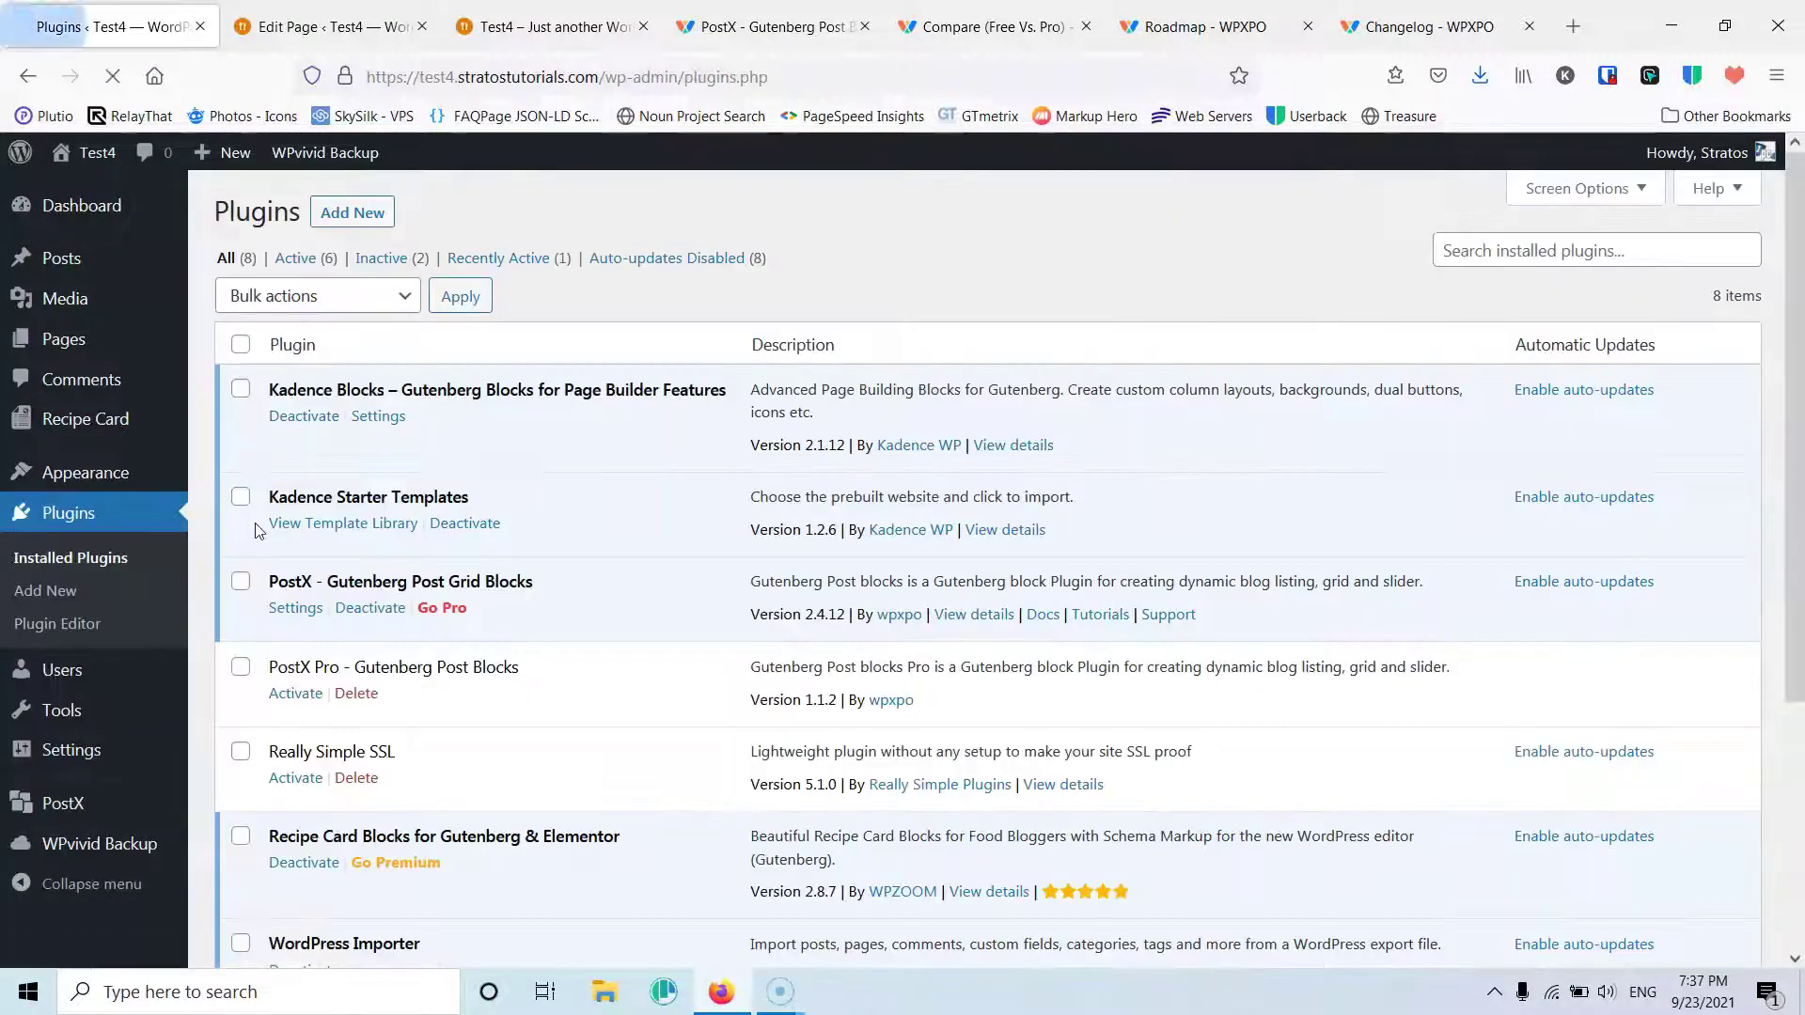
{"action": "left_click", "coordinate": [294, 694]}
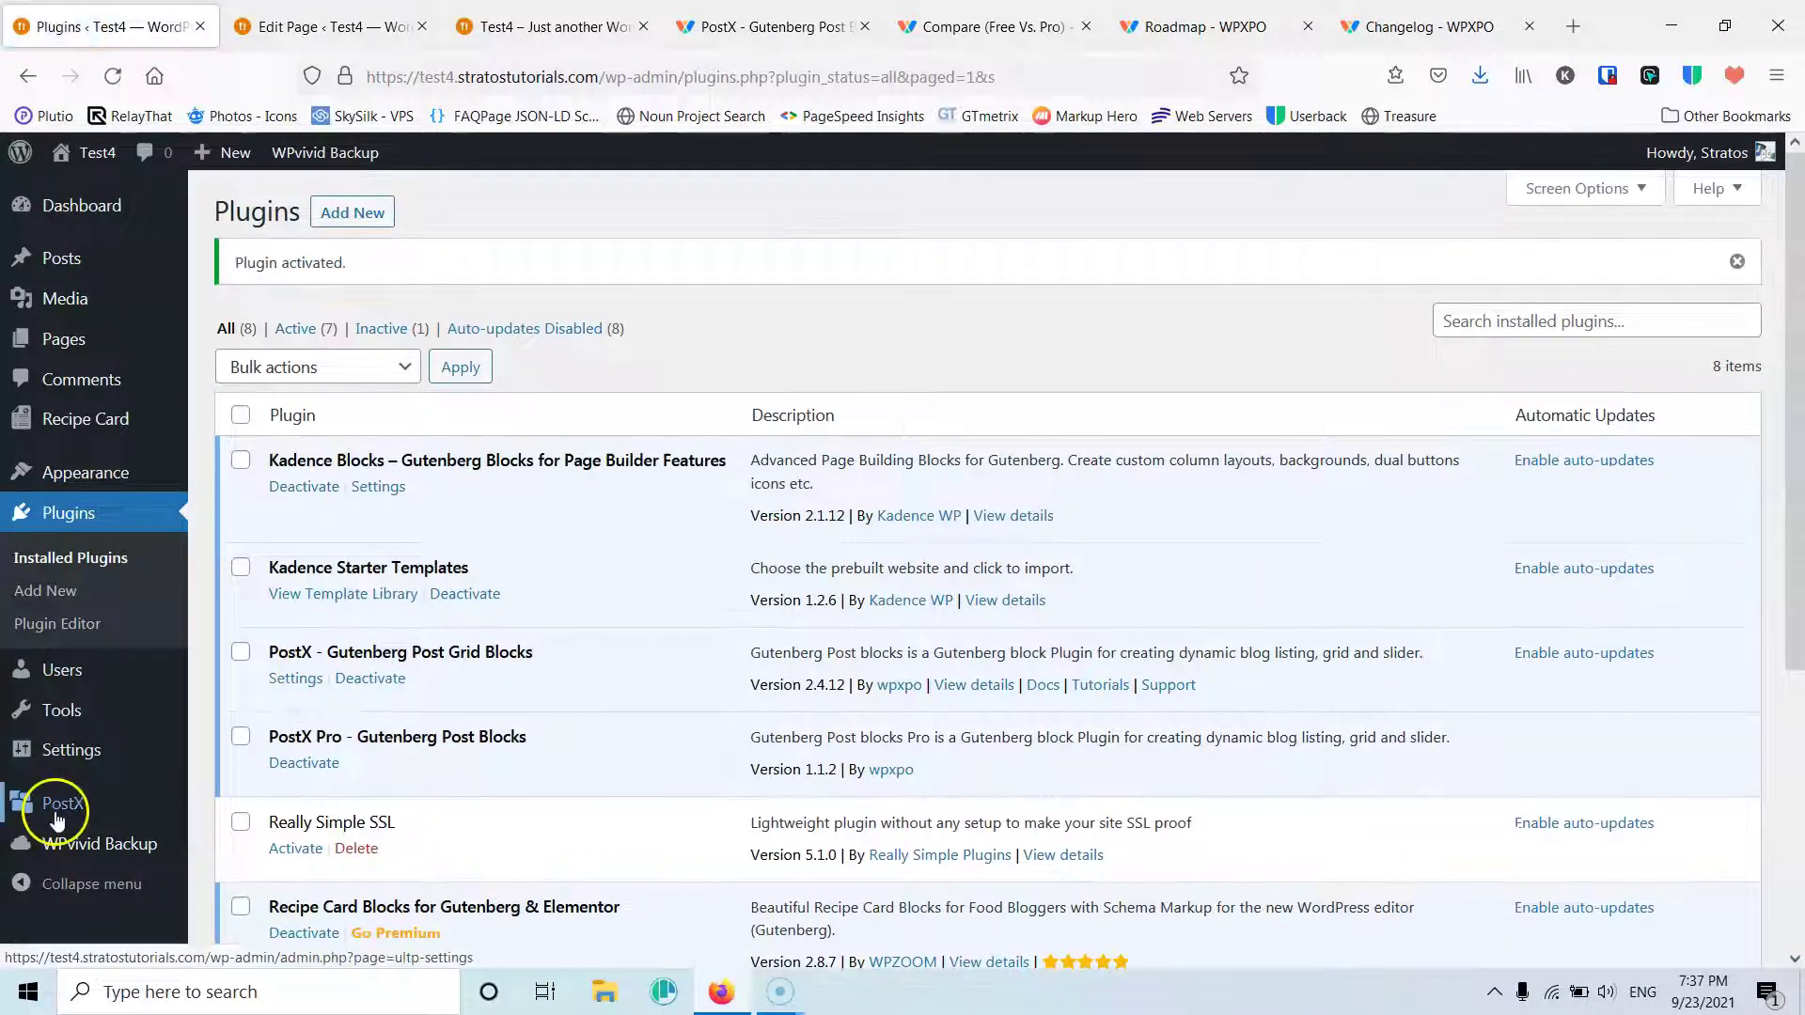
Step: Open the PostX plugin settings and review its General Settings and Taxonomy options
{"action": "mouse_move", "coordinate": [83, 824]}
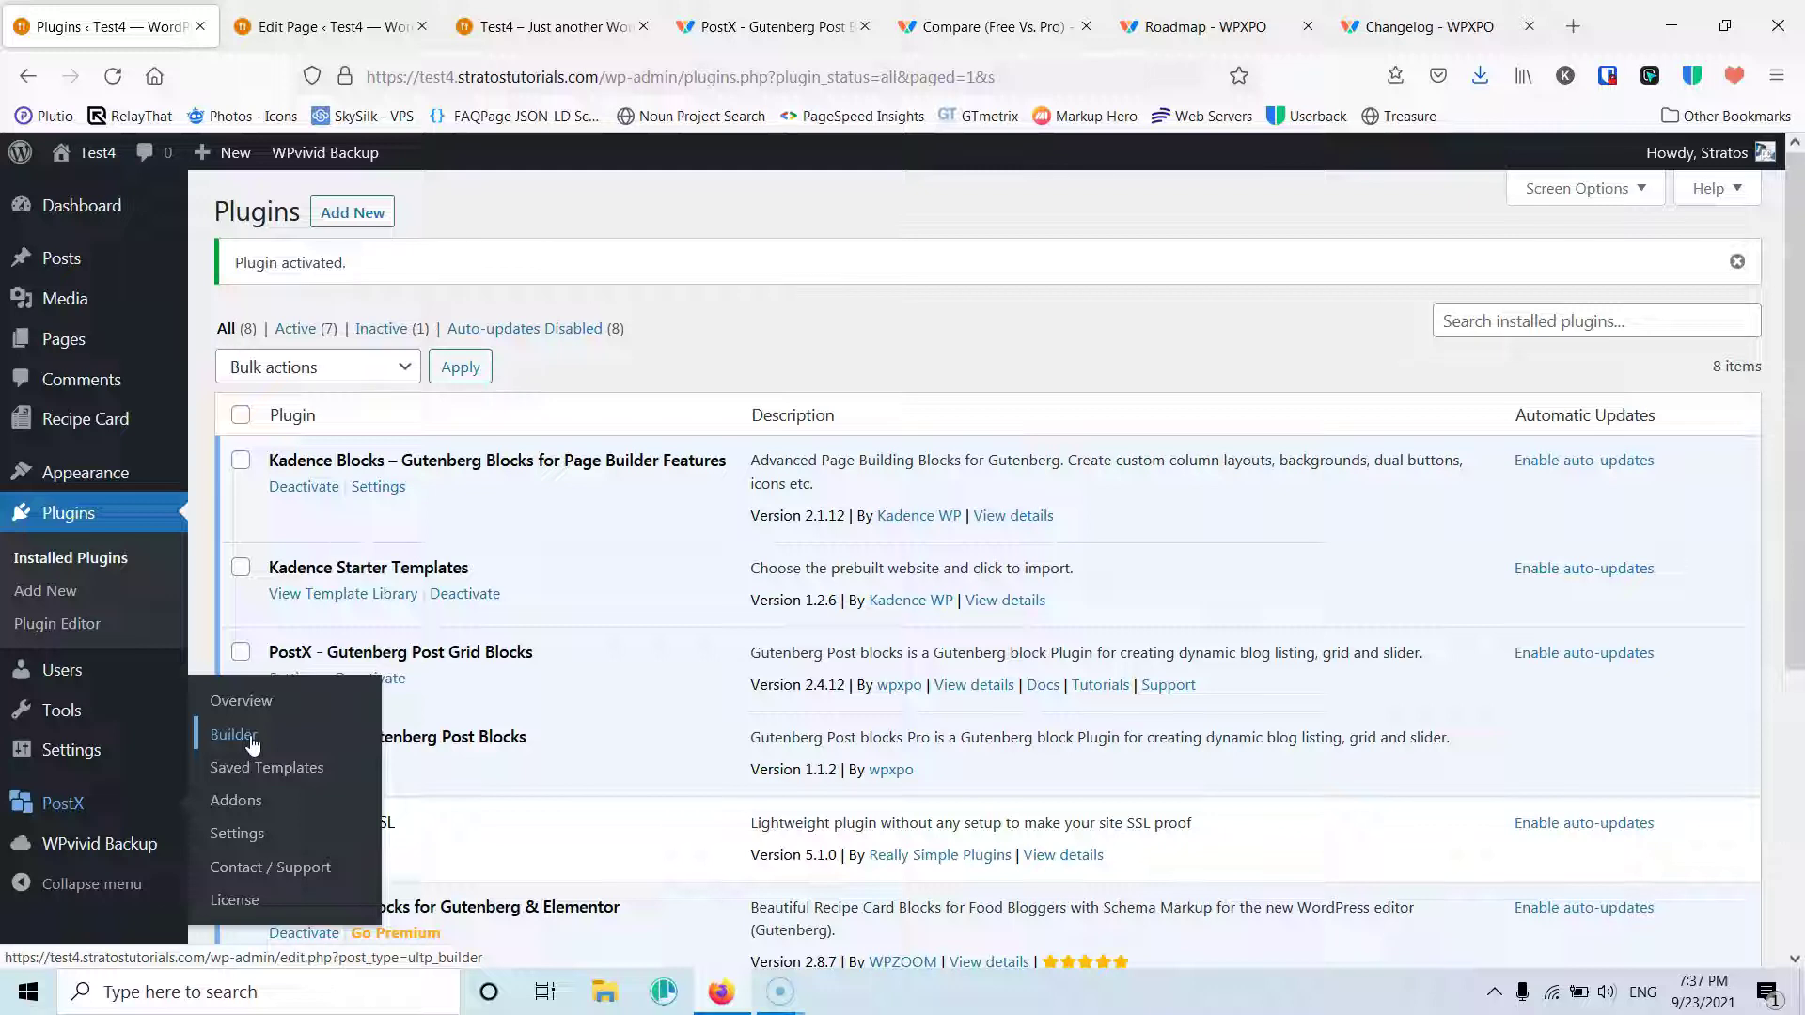
{"action": "left_click", "coordinate": [235, 834]}
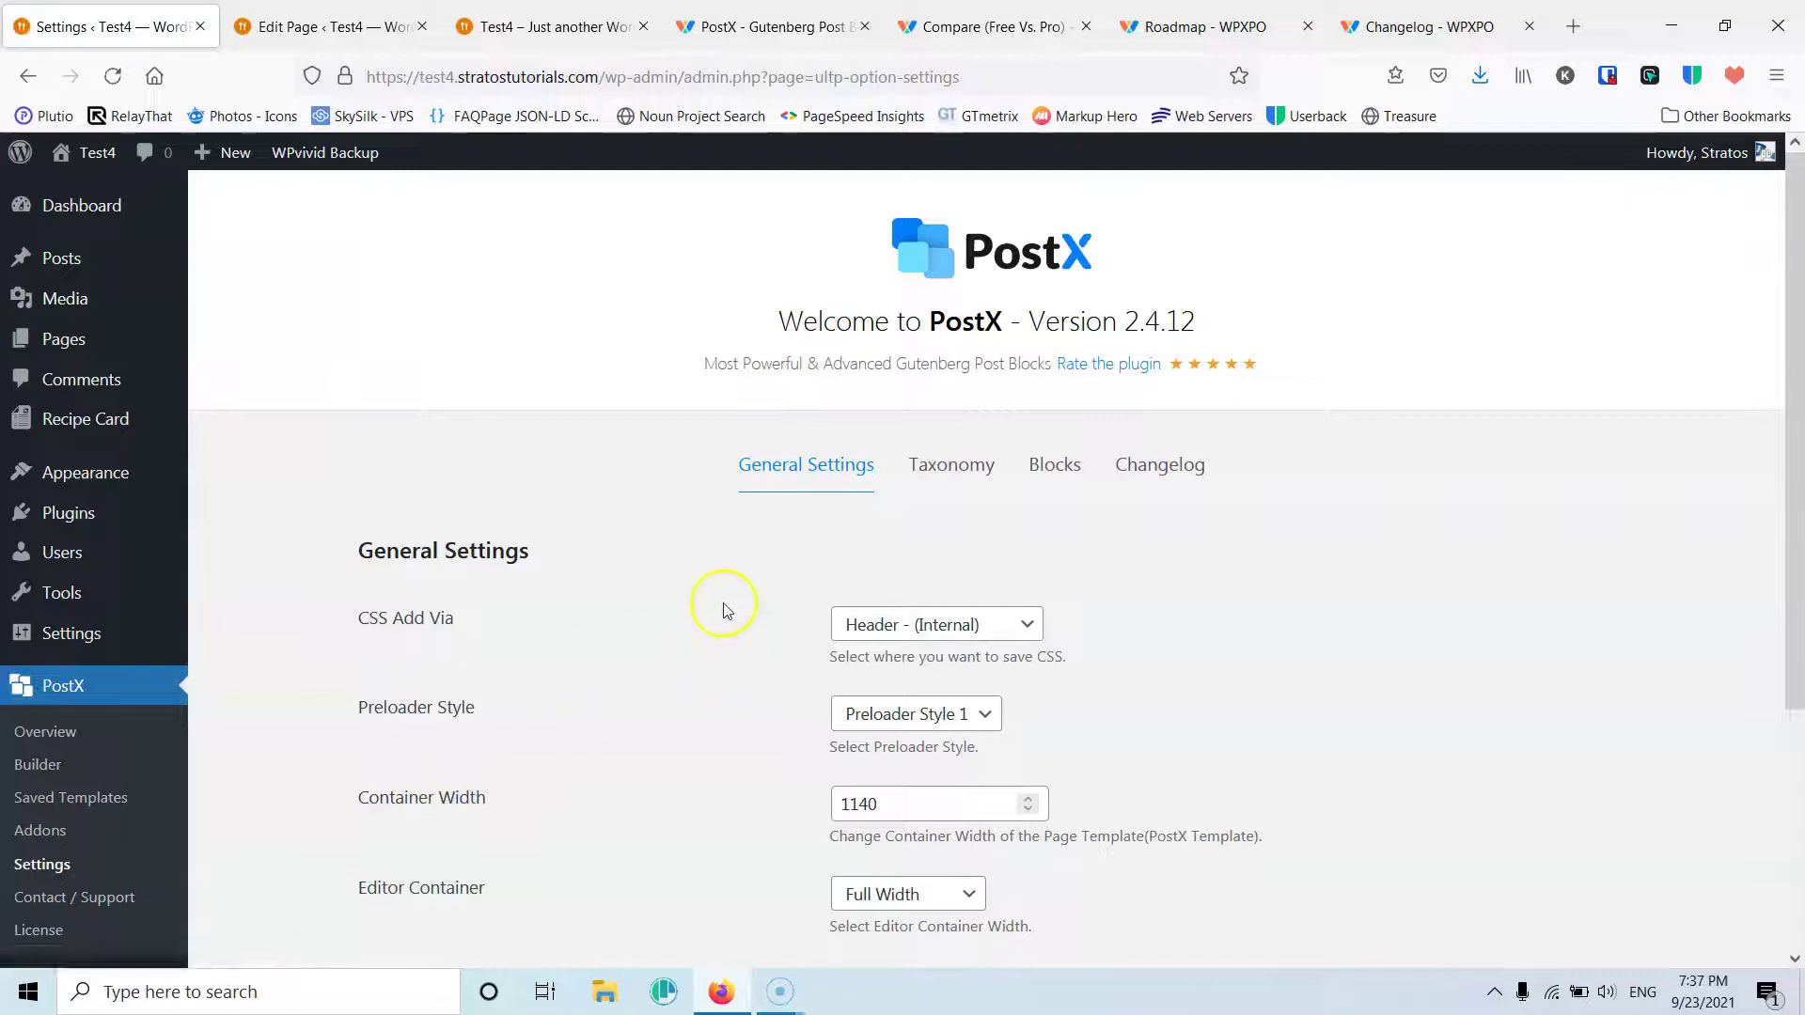
{"action": "scroll", "coordinate": [788, 589], "scroll_direction": "down", "scroll_amount": 3}
{"action": "scroll", "coordinate": [965, 368], "scroll_direction": "up", "scroll_amount": 2}
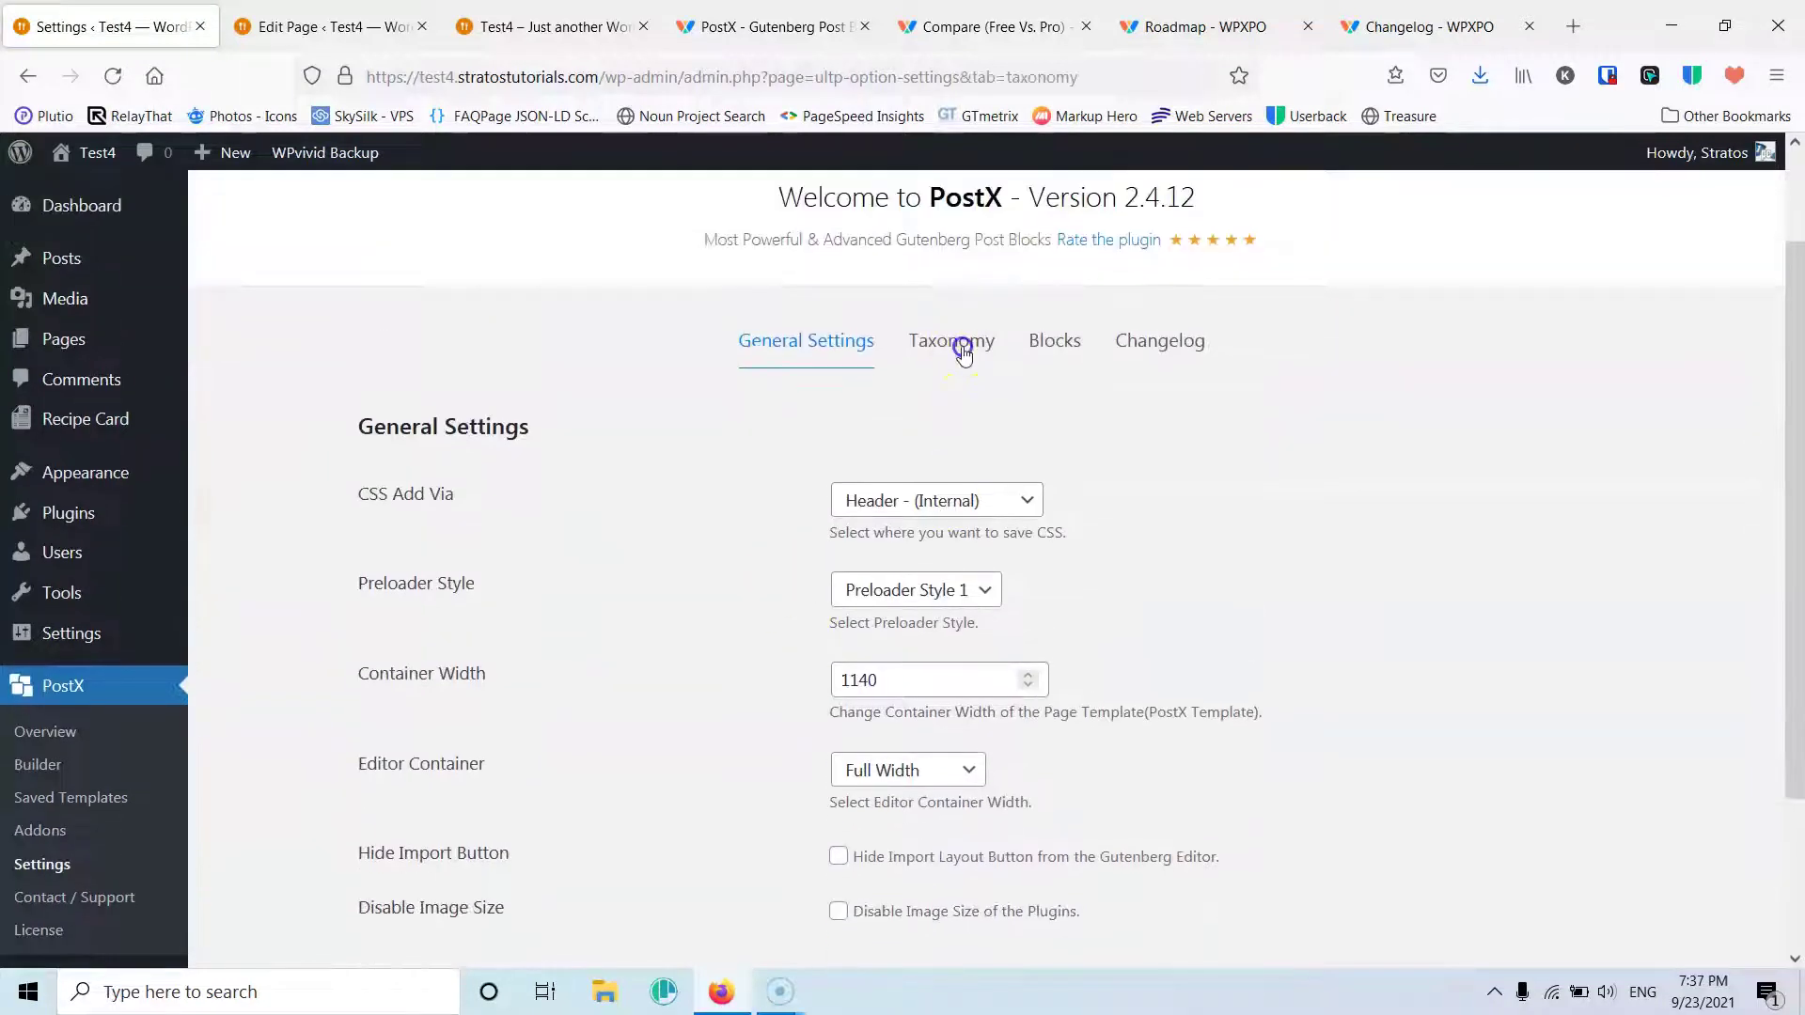
{"action": "left_click", "coordinate": [962, 349]}
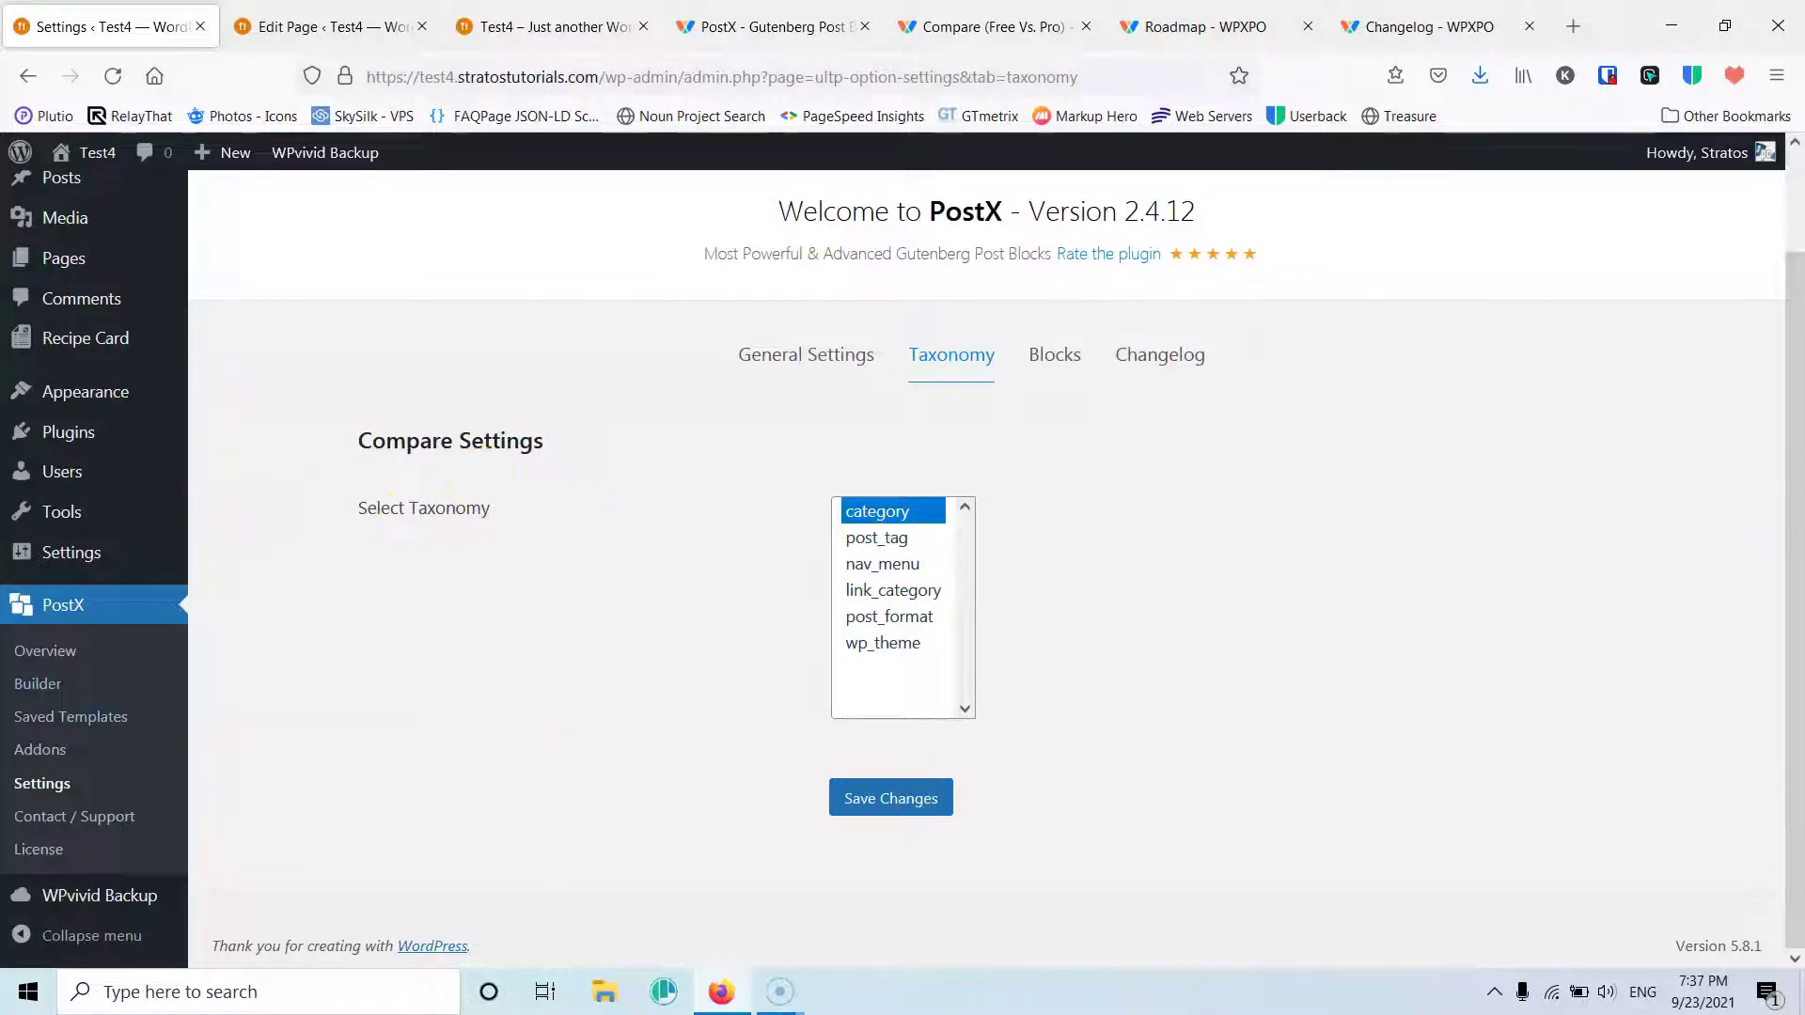
Step: Enable the SEOPress Meta addon for PostX and look through the other available addons
{"action": "left_click", "coordinate": [40, 749]}
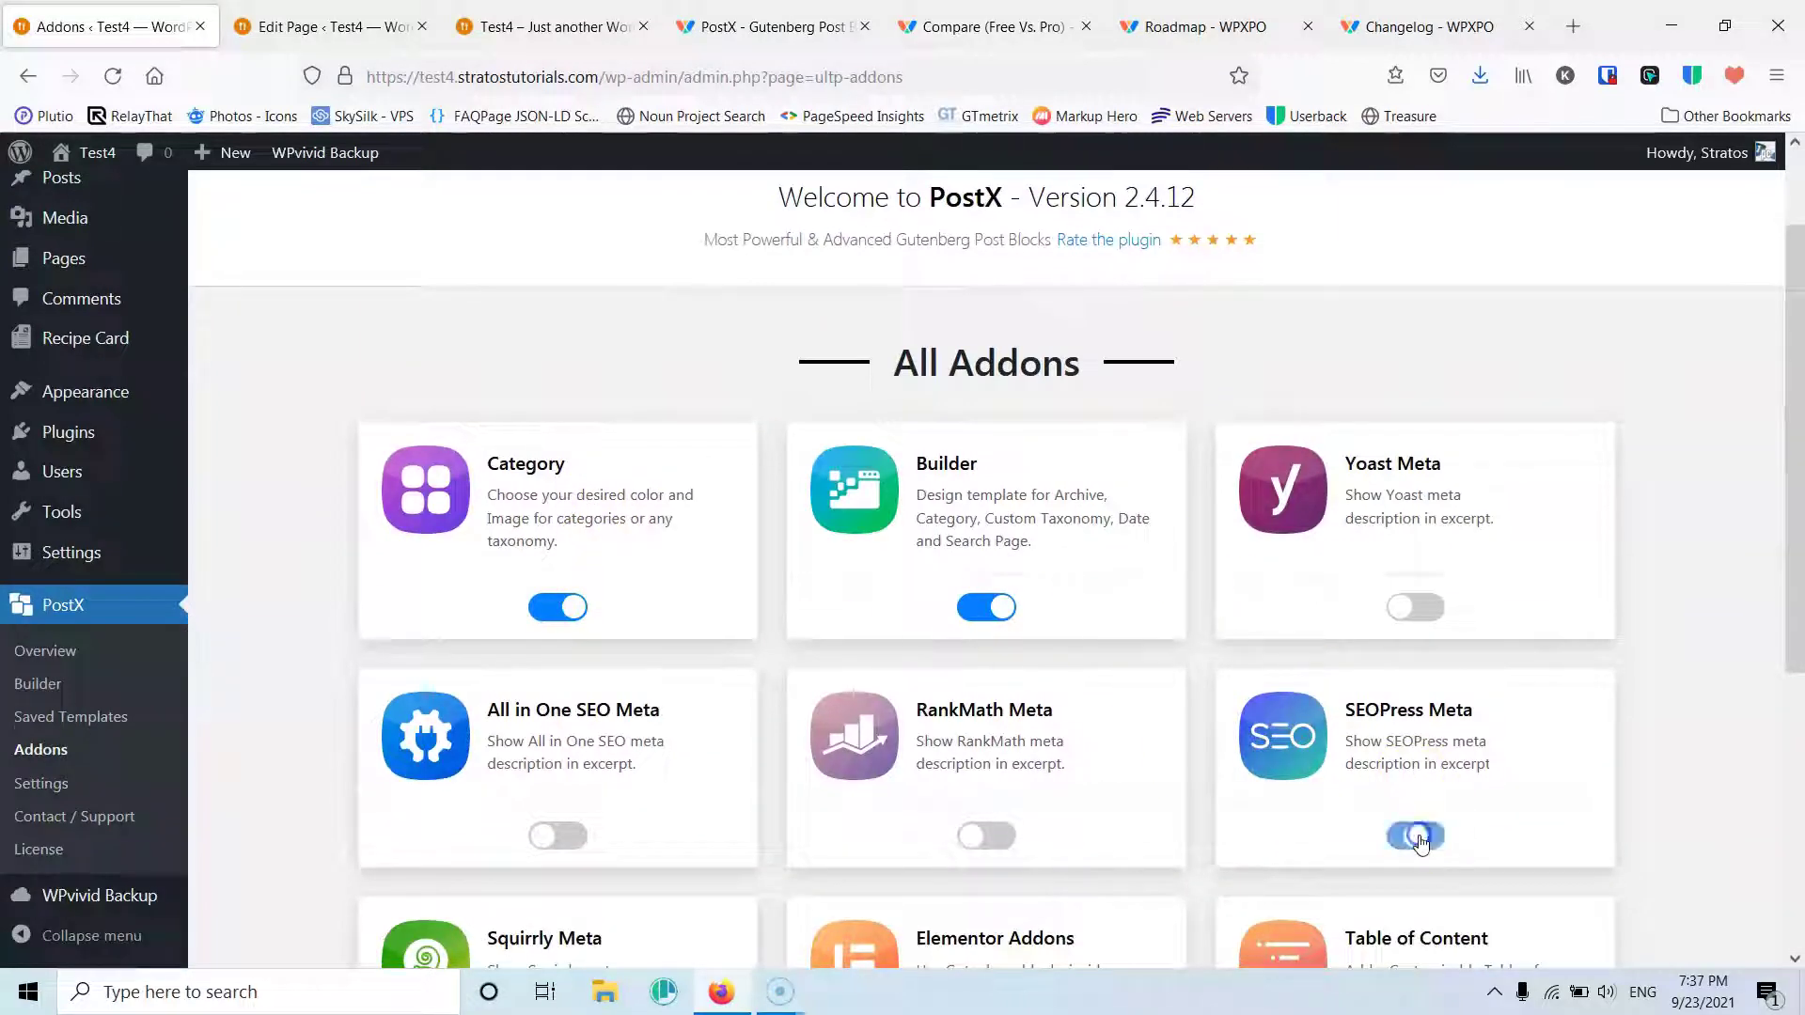
{"action": "left_click", "coordinate": [1404, 833]}
{"action": "left_click", "coordinate": [1433, 836]}
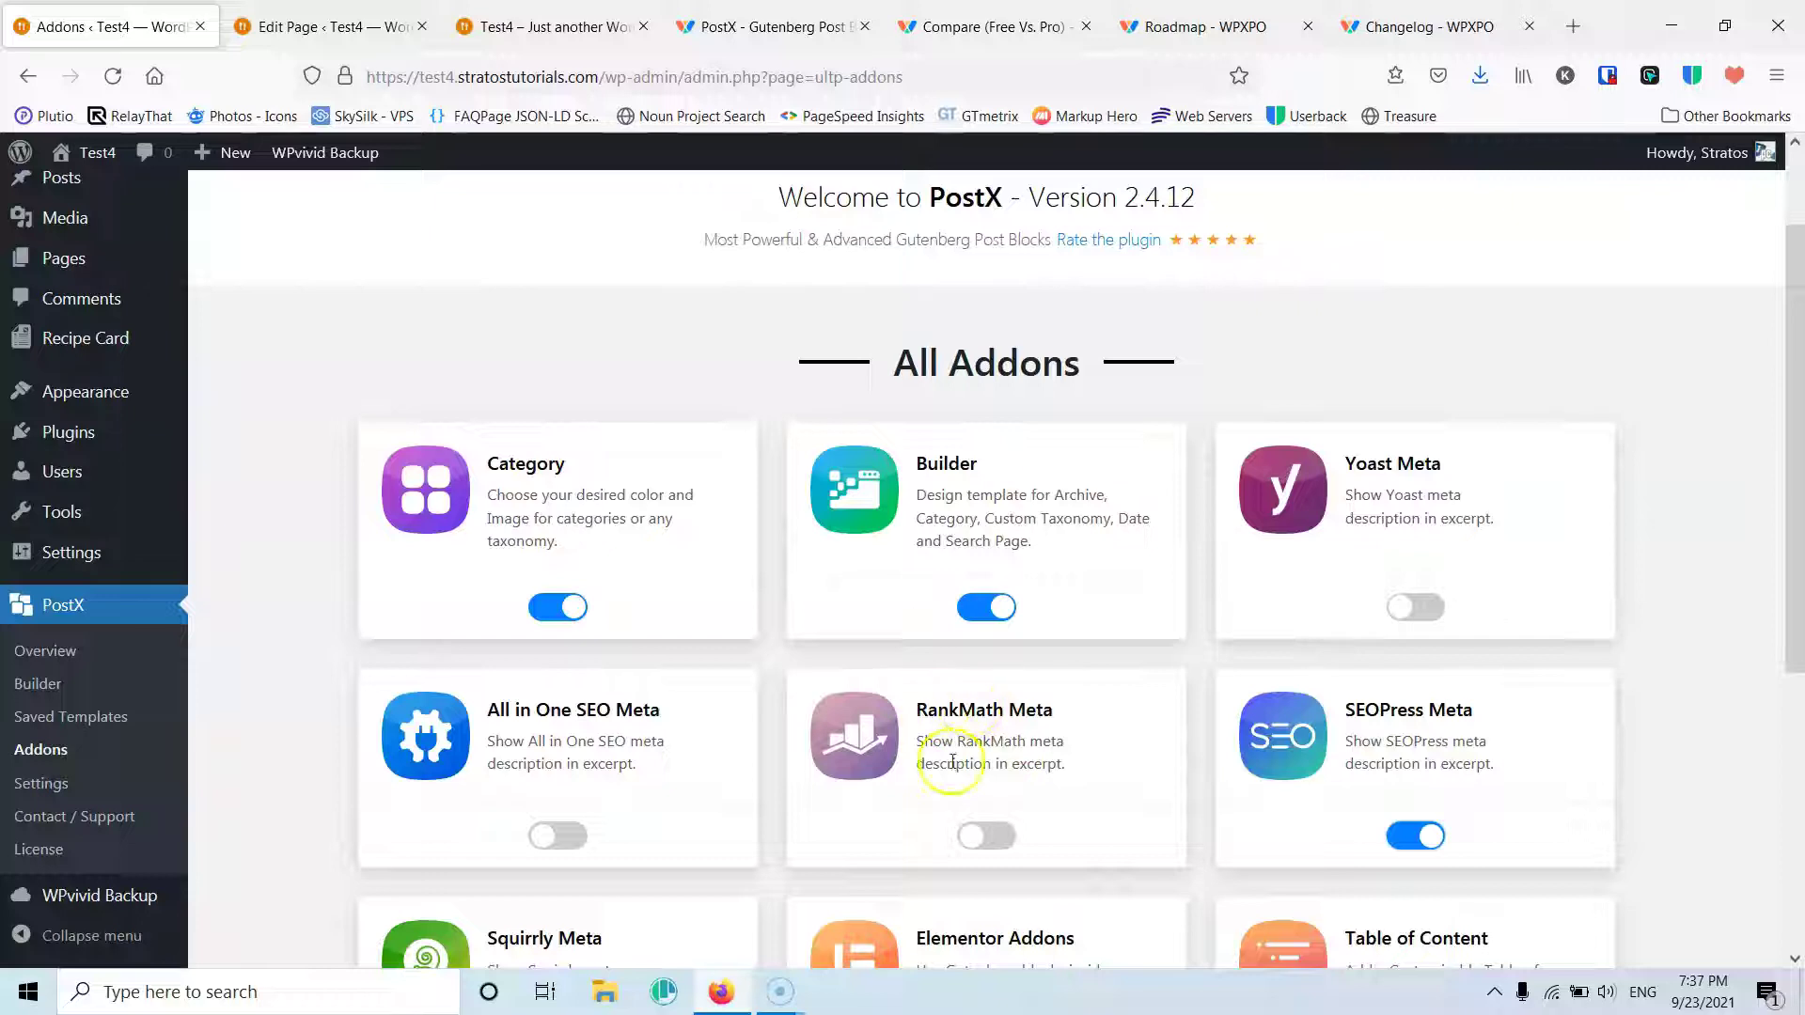
{"action": "scroll", "coordinate": [987, 705], "scroll_direction": "down", "scroll_amount": 5}
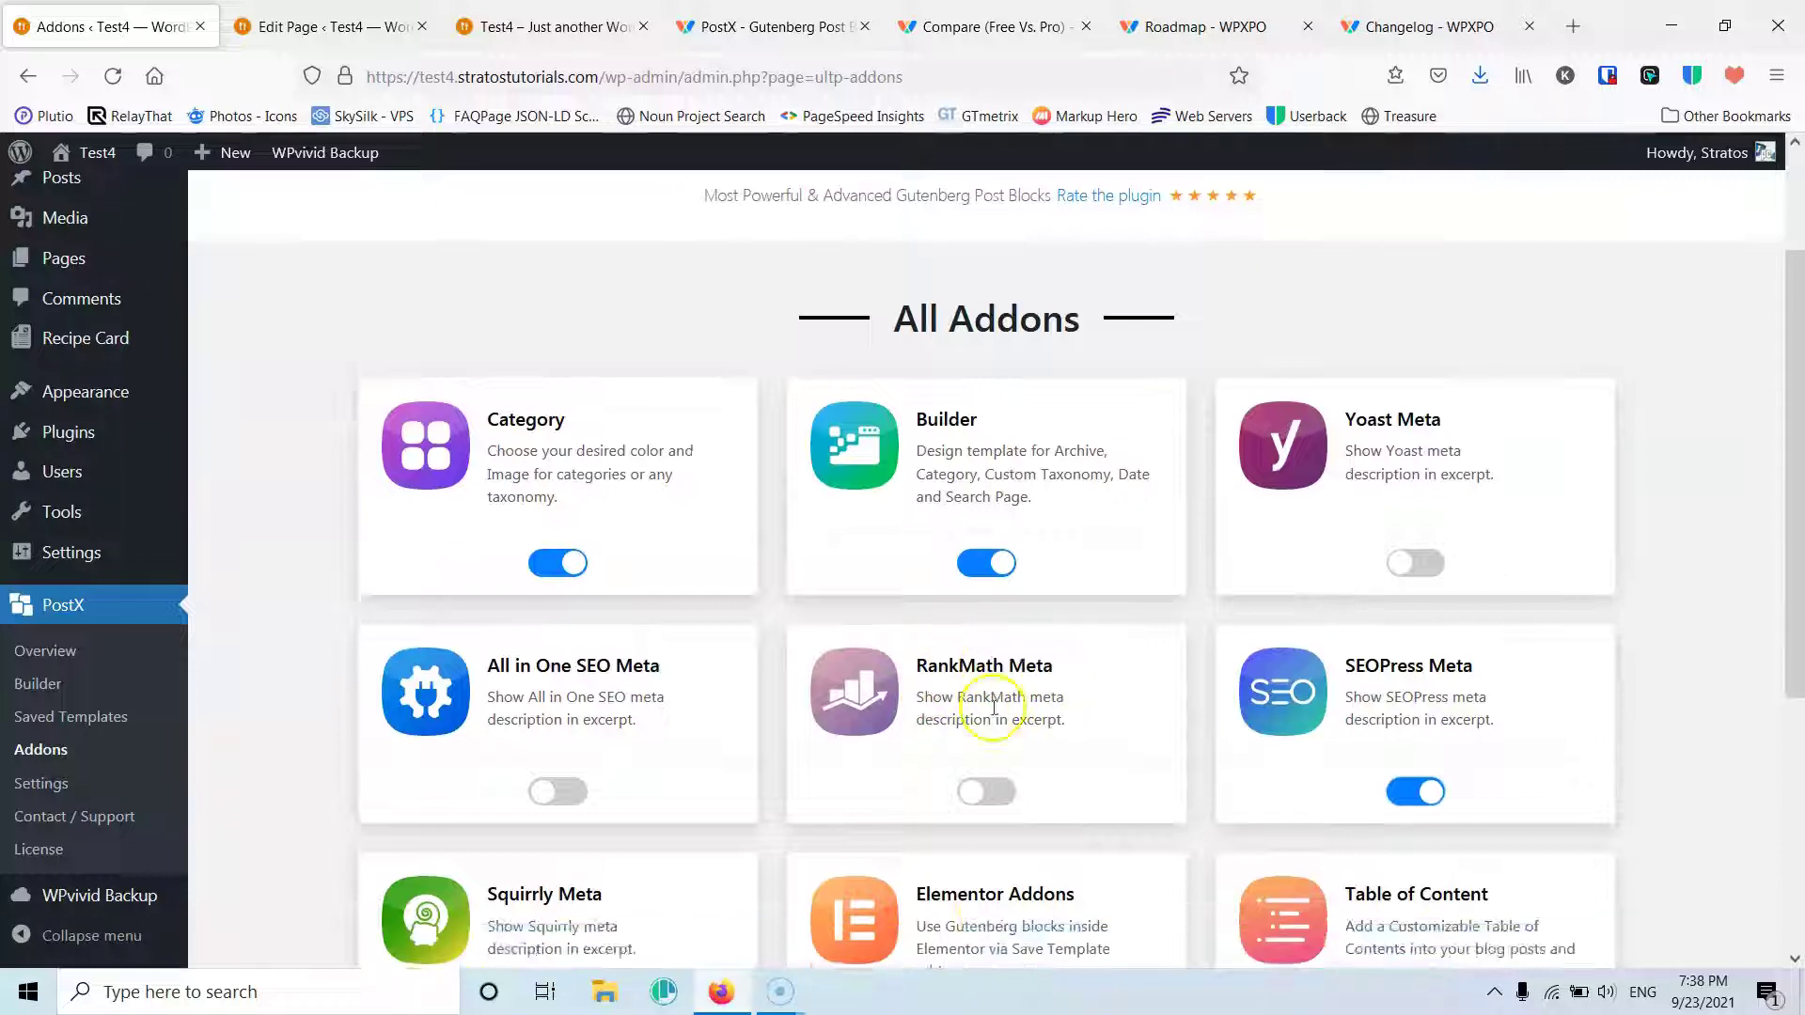
{"action": "scroll", "coordinate": [969, 715], "scroll_direction": "up", "scroll_amount": 6}
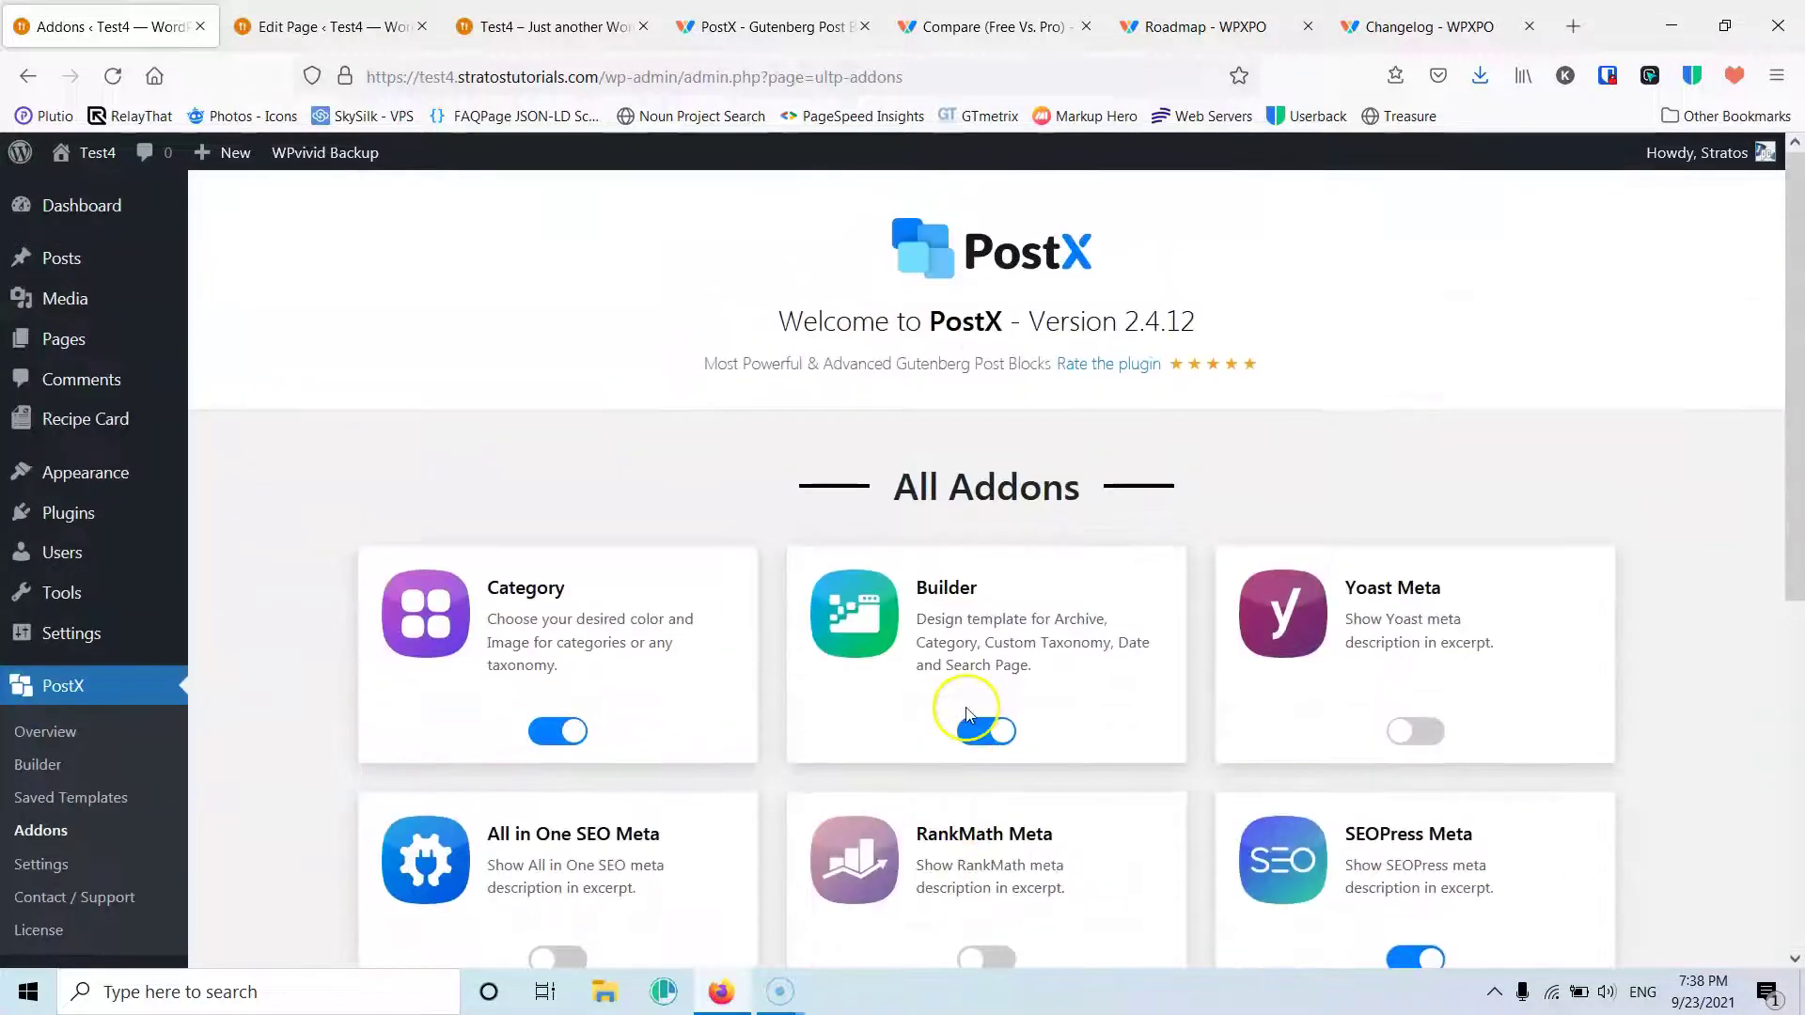
Step: Reload the Home page editor and switch the Post Grid #6 block to the layout with the large post in the center
{"action": "left_click", "coordinate": [299, 13]}
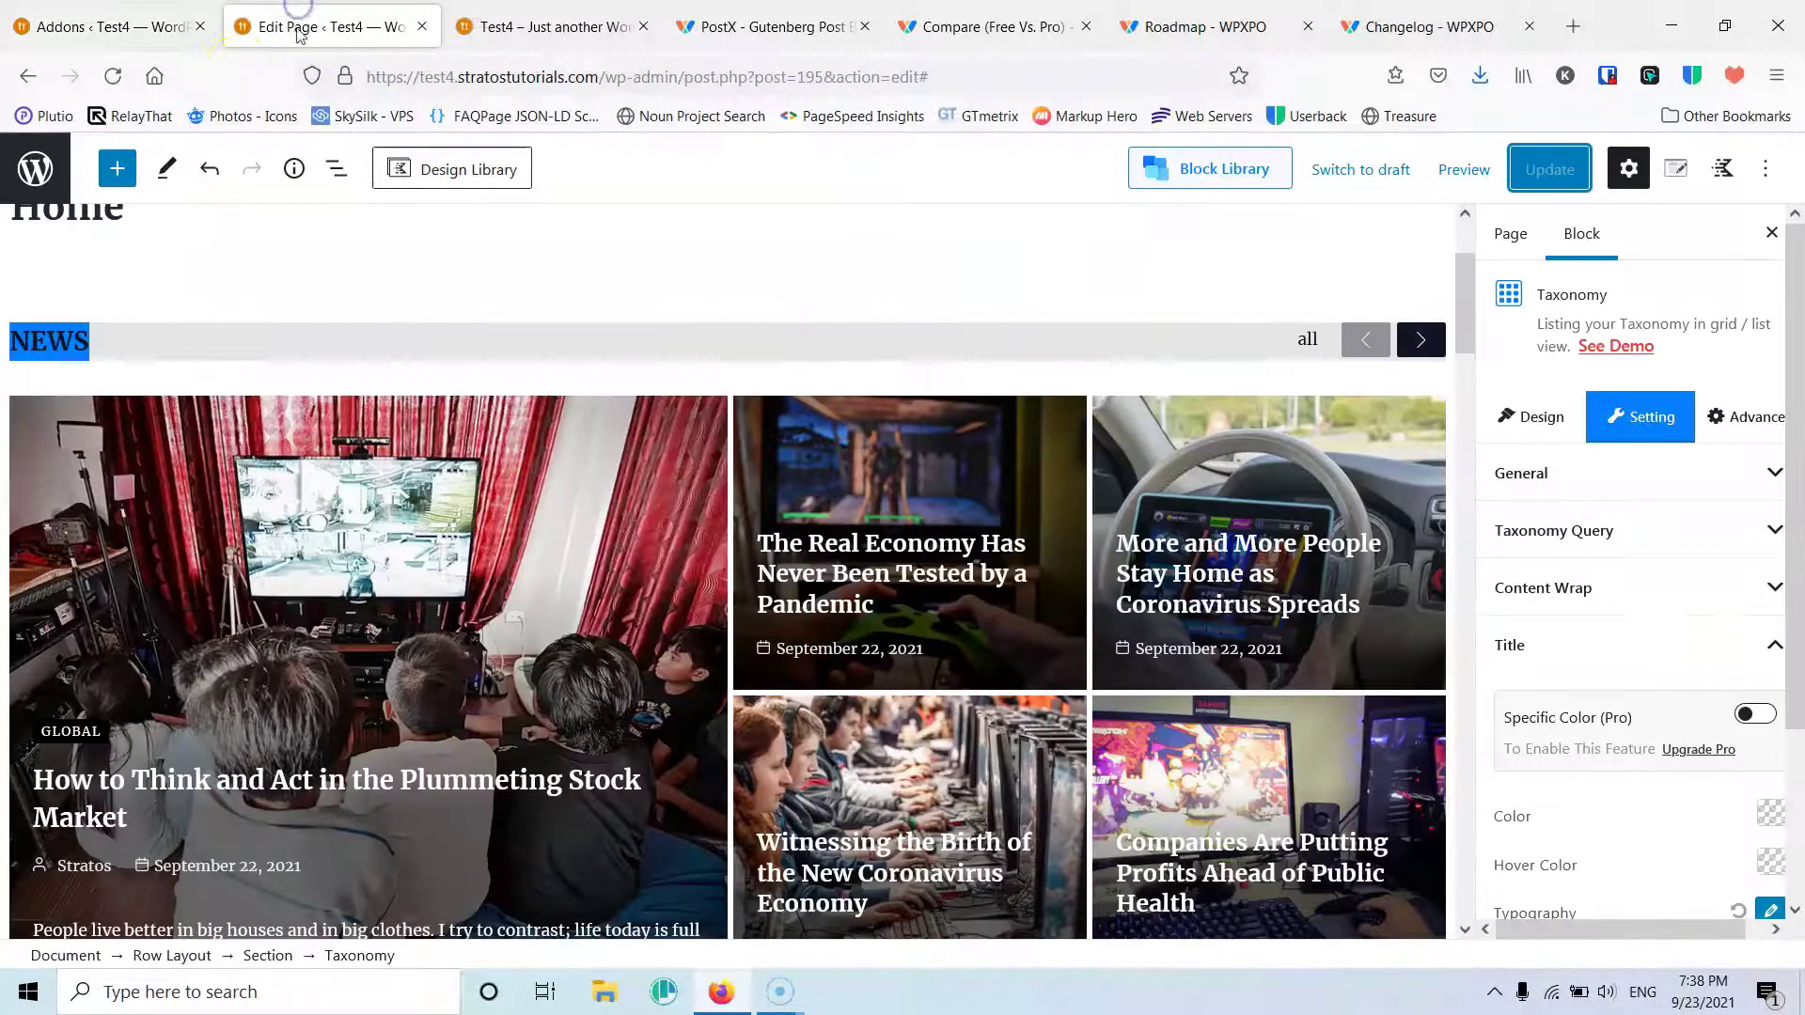
{"action": "left_click", "coordinate": [111, 81]}
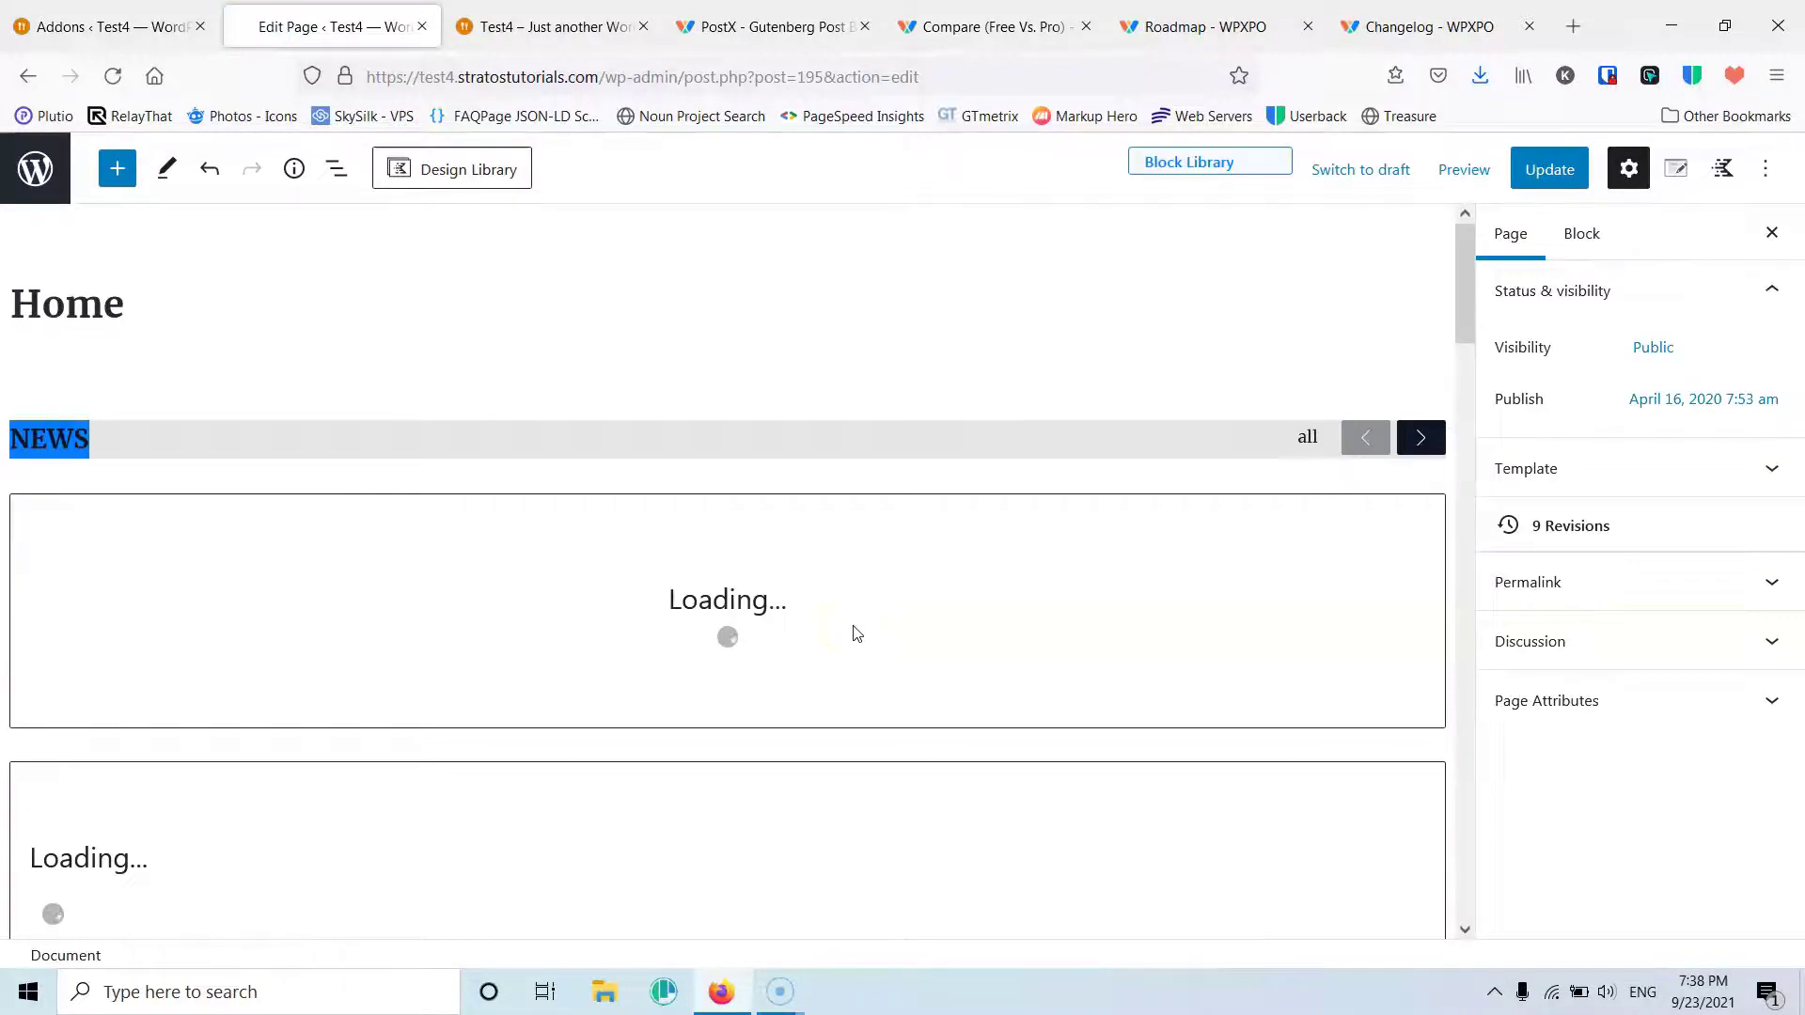
{"action": "left_click", "coordinate": [635, 675]}
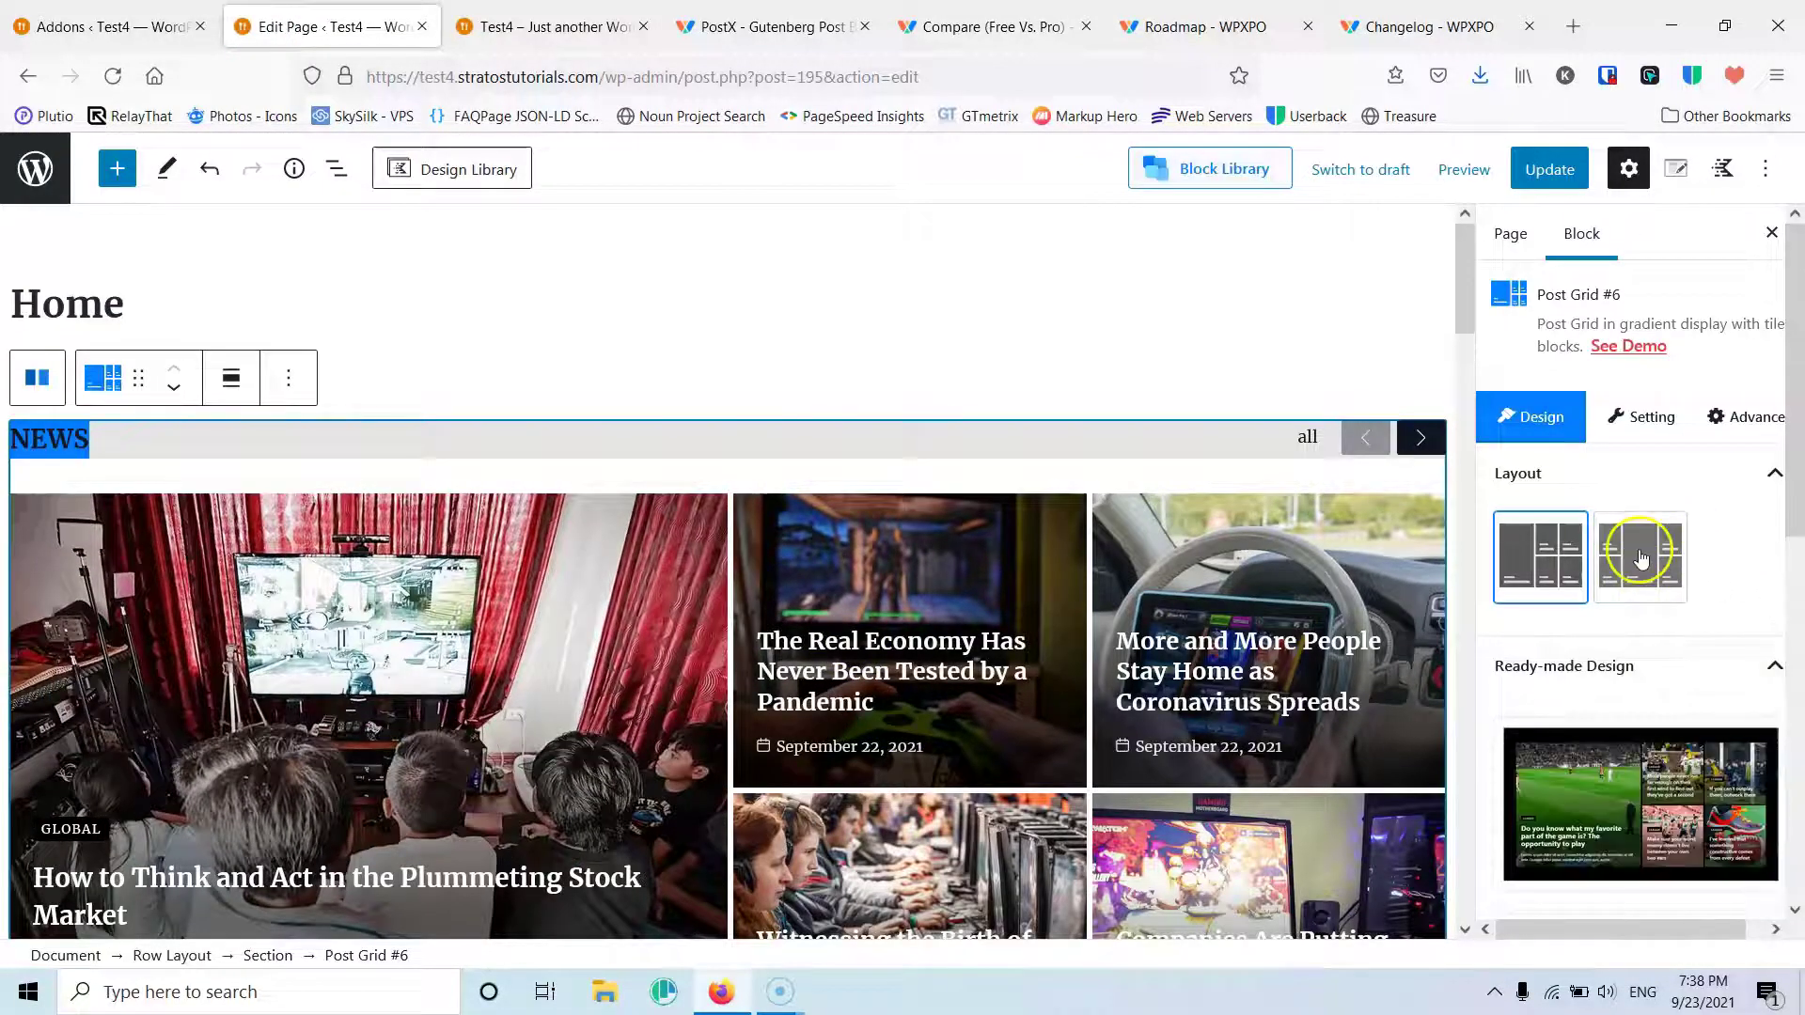
{"action": "left_click", "coordinate": [1640, 559]}
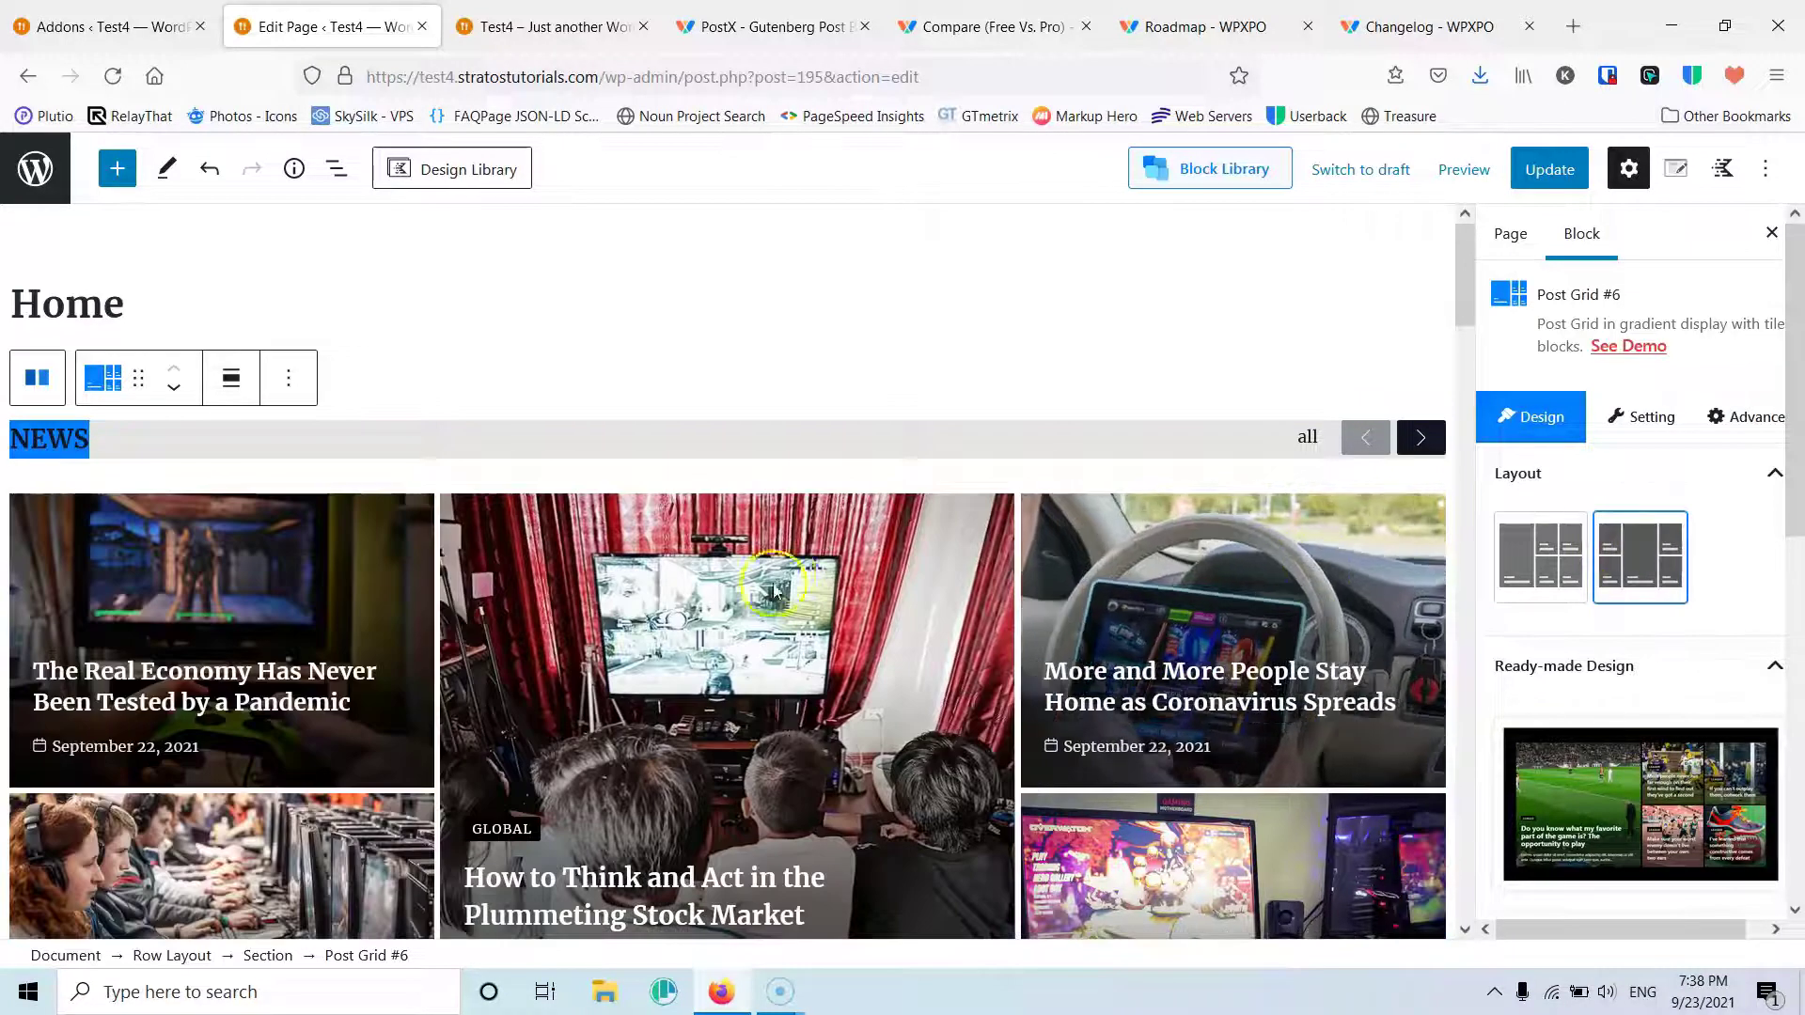
{"action": "scroll", "coordinate": [635, 620], "scroll_direction": "down", "scroll_amount": 4}
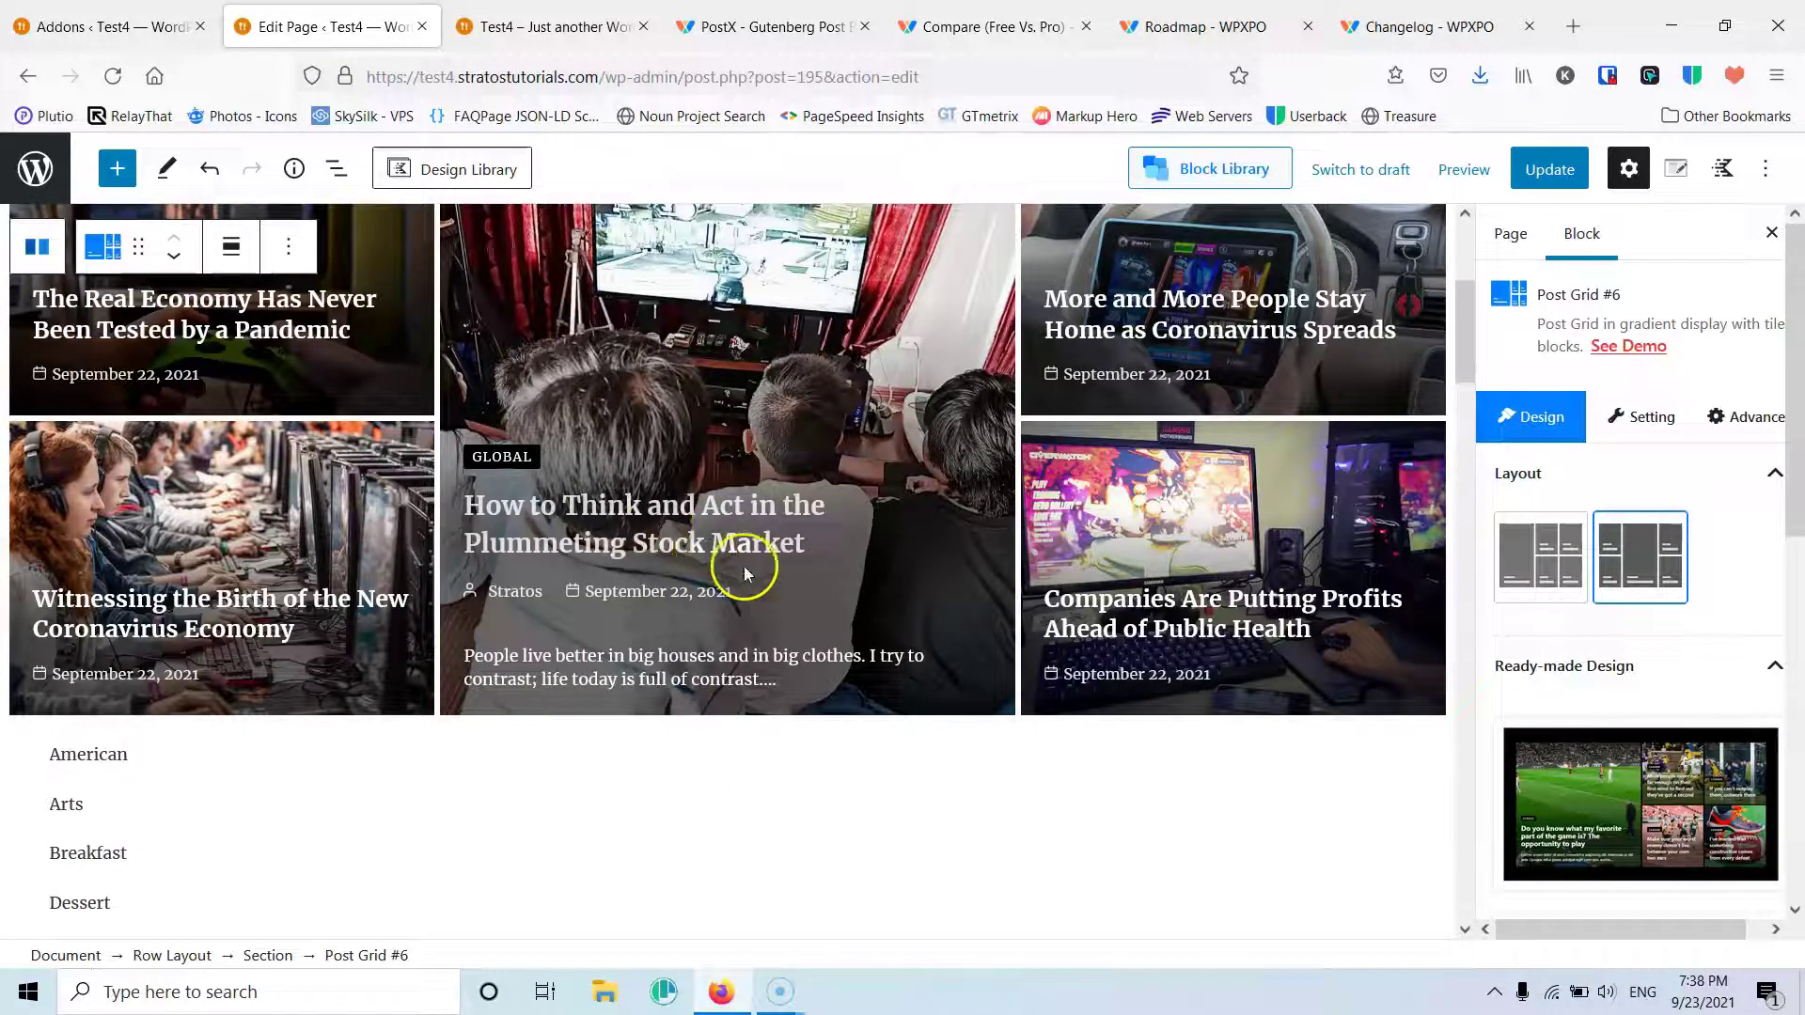
Step: Import the last ready-made design, one large post beside four small tiles, into the Post Grid #6 block
{"action": "scroll", "coordinate": [1692, 665], "scroll_direction": "down", "scroll_amount": 6}
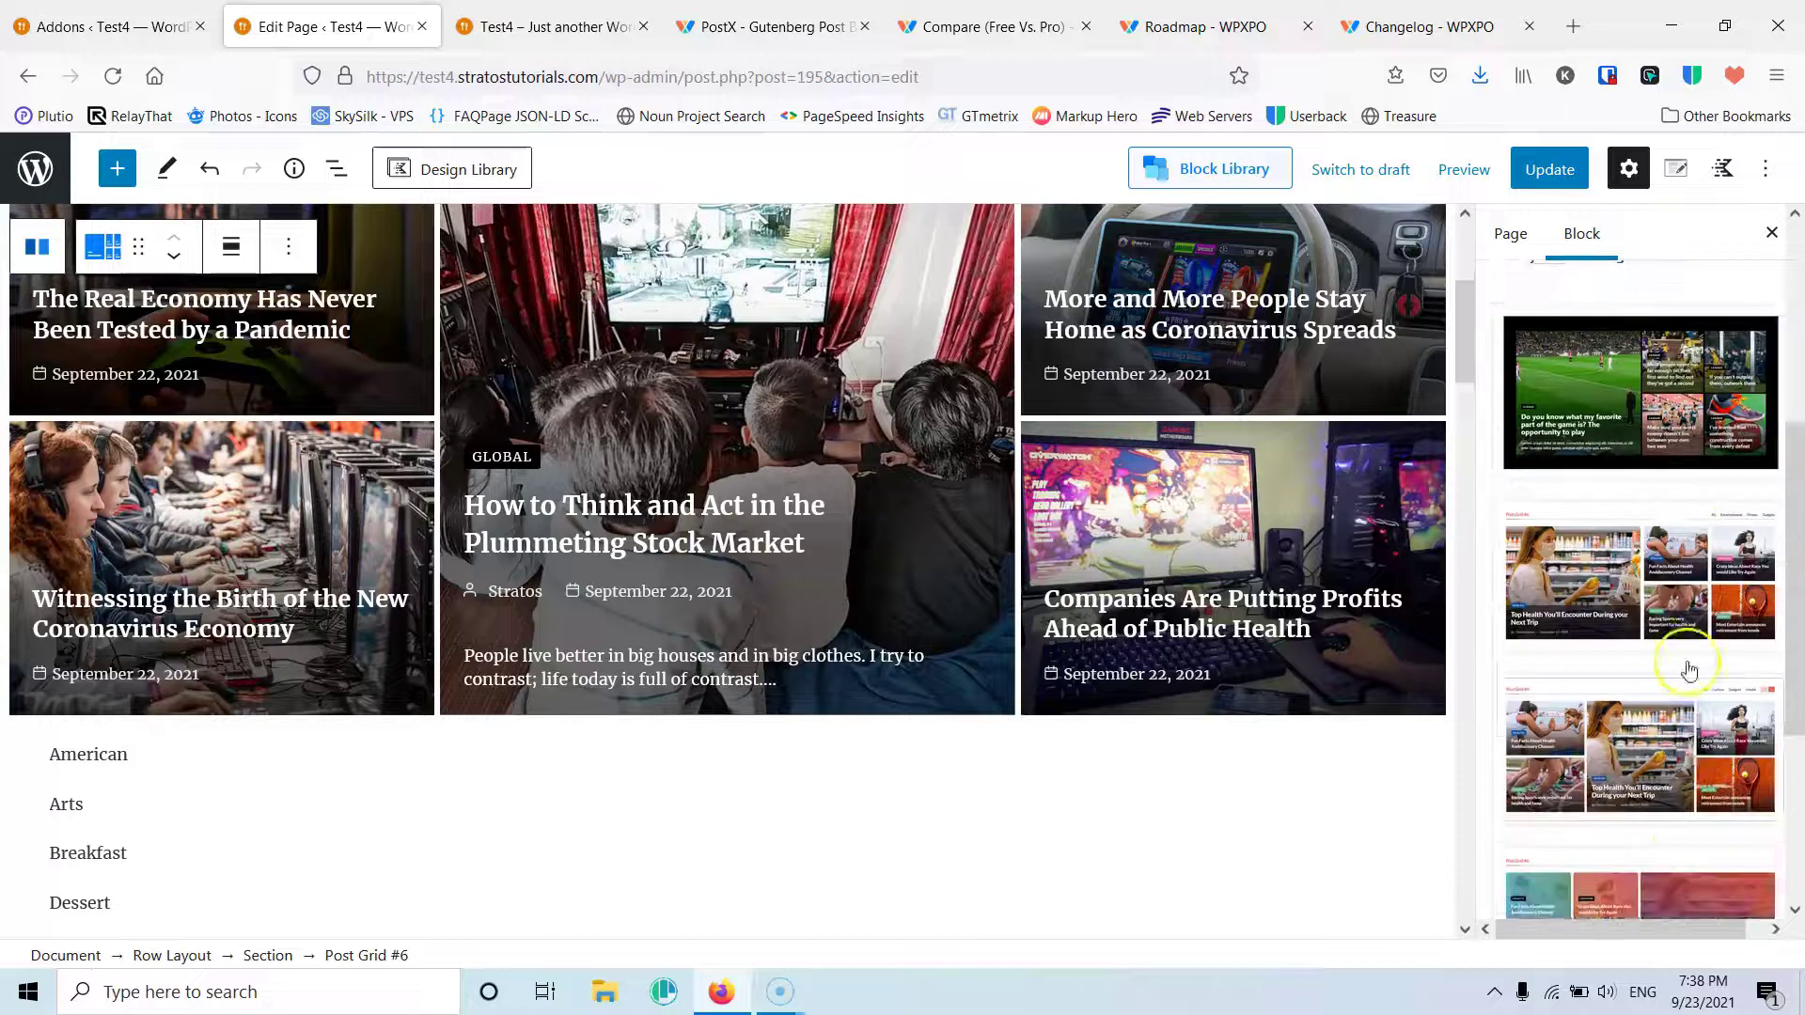
{"action": "scroll", "coordinate": [1690, 669], "scroll_direction": "down", "scroll_amount": 2}
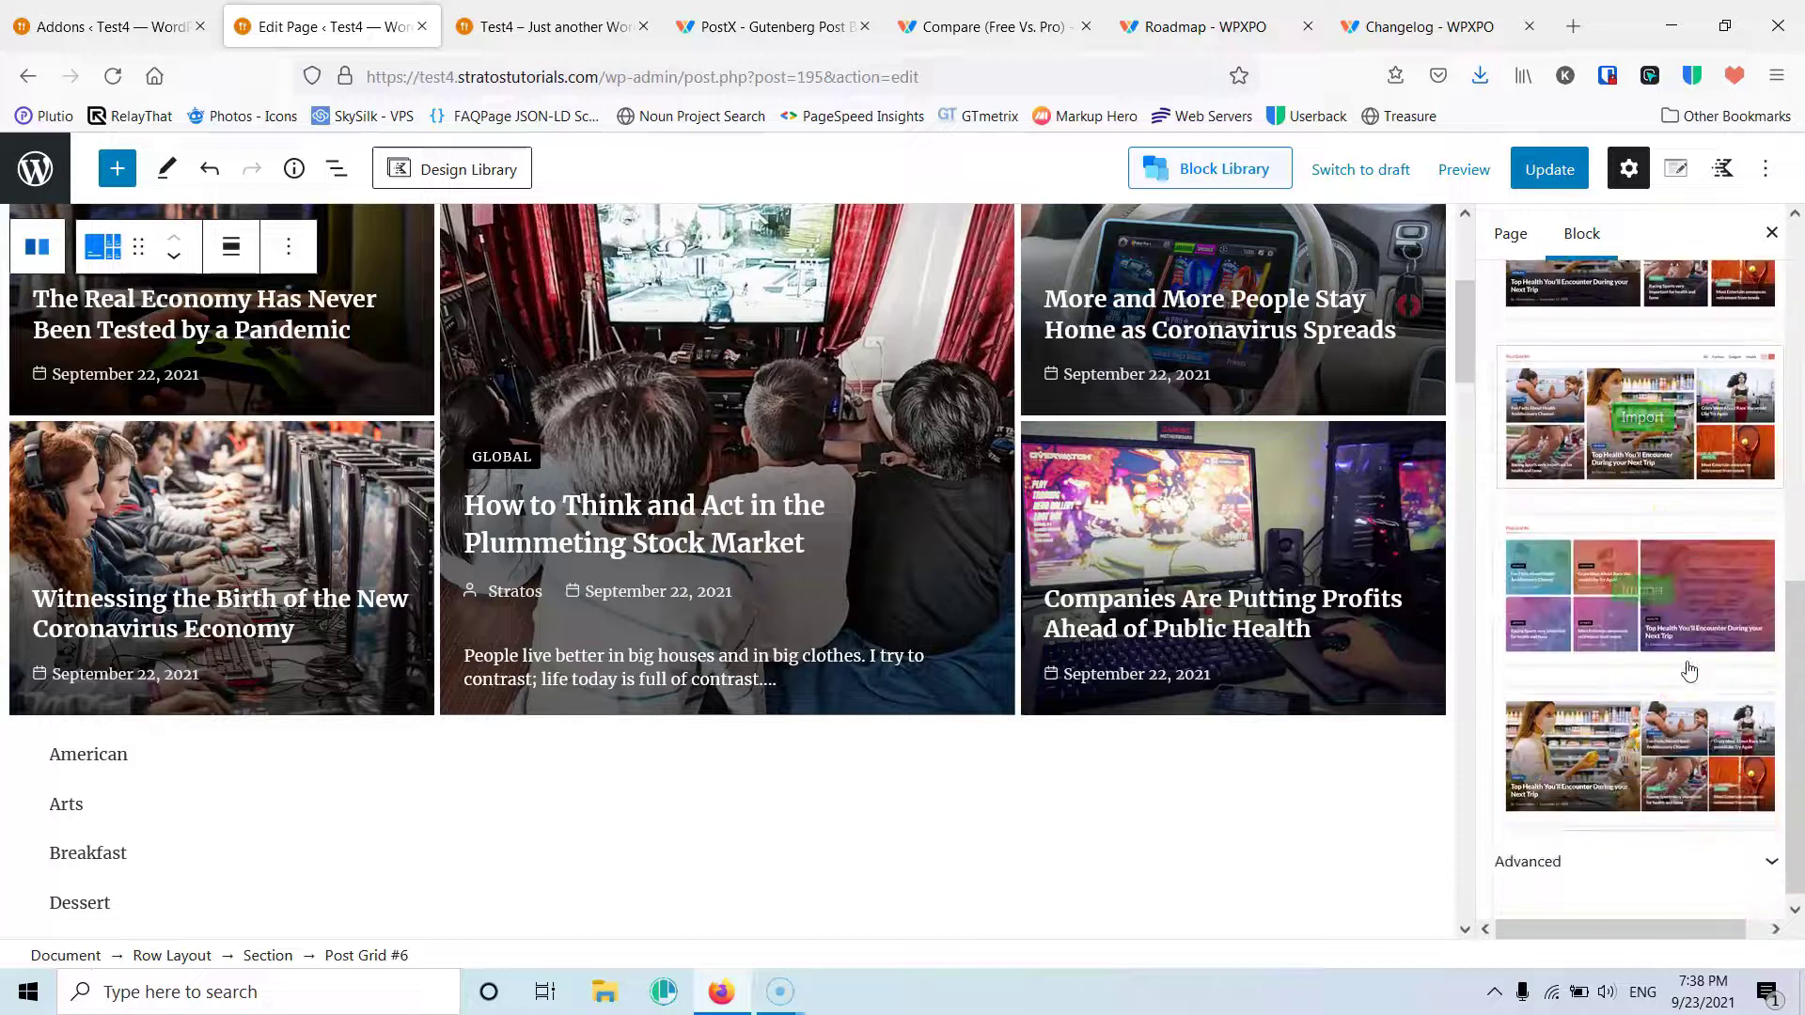
{"action": "left_click", "coordinate": [1612, 734]}
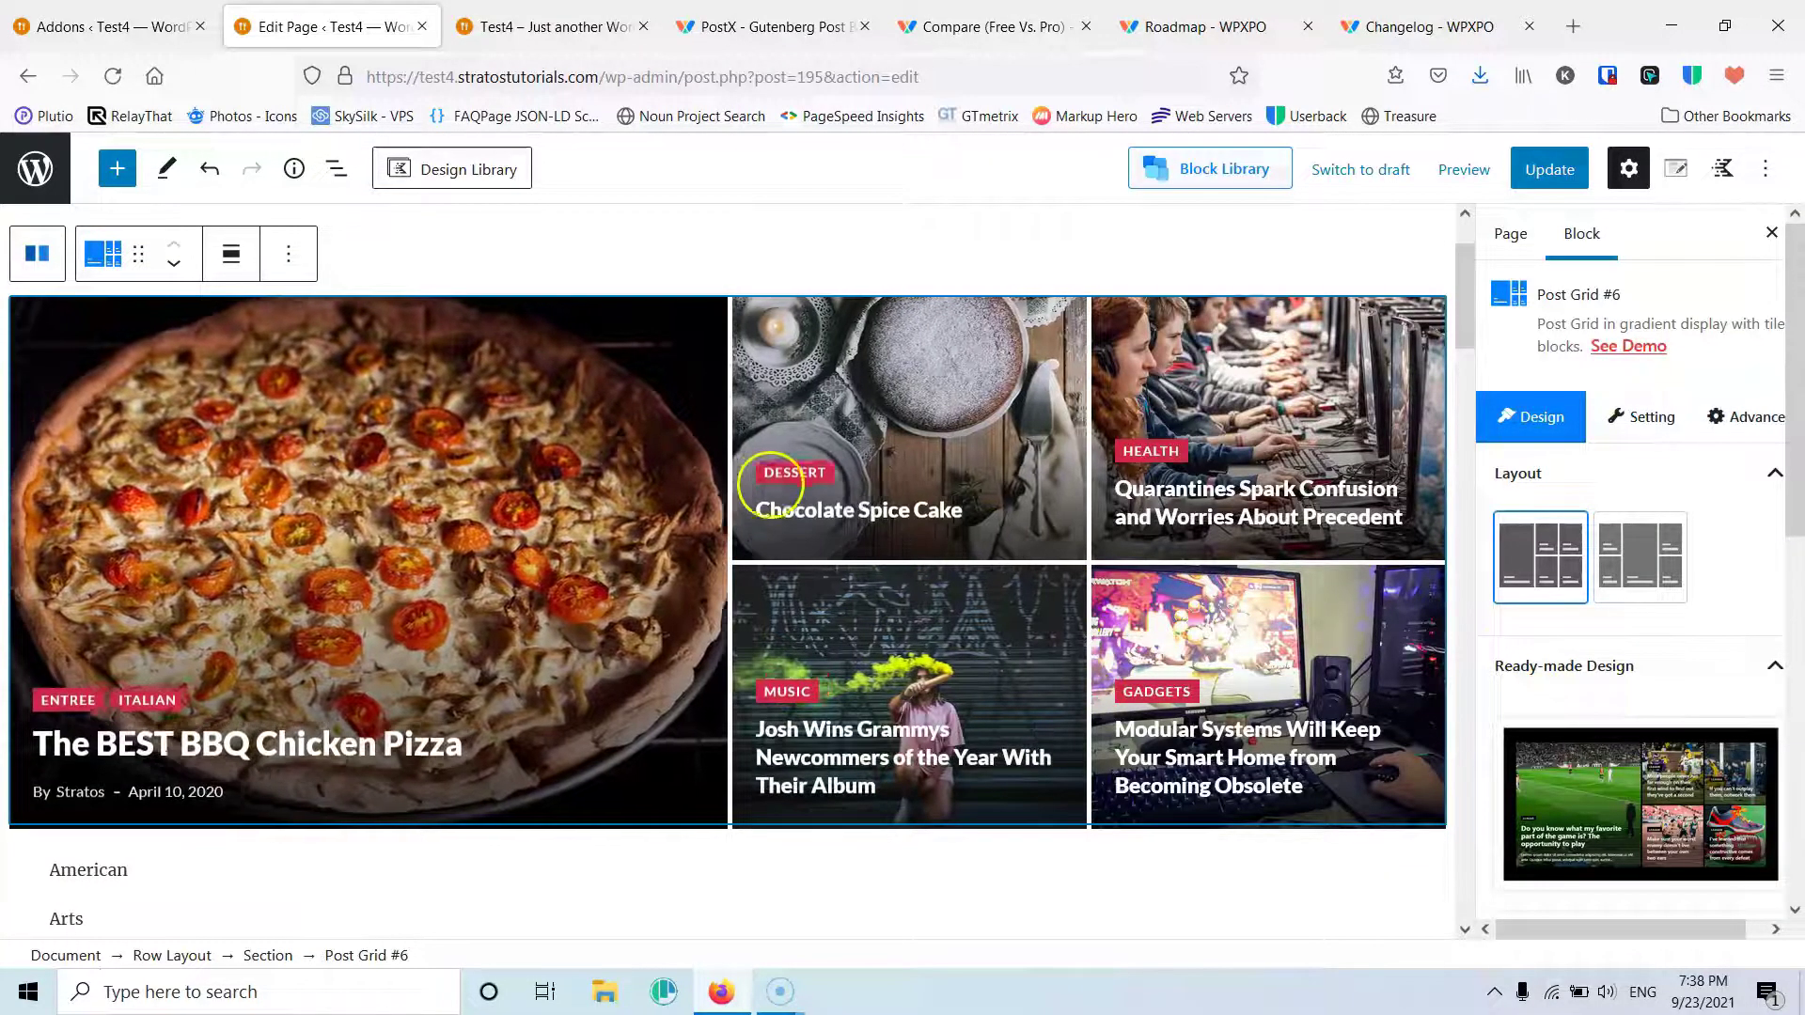
Step: Enable Filter and Pagination in the general settings of the Post Grid #6 block
{"action": "left_click", "coordinate": [1629, 422]}
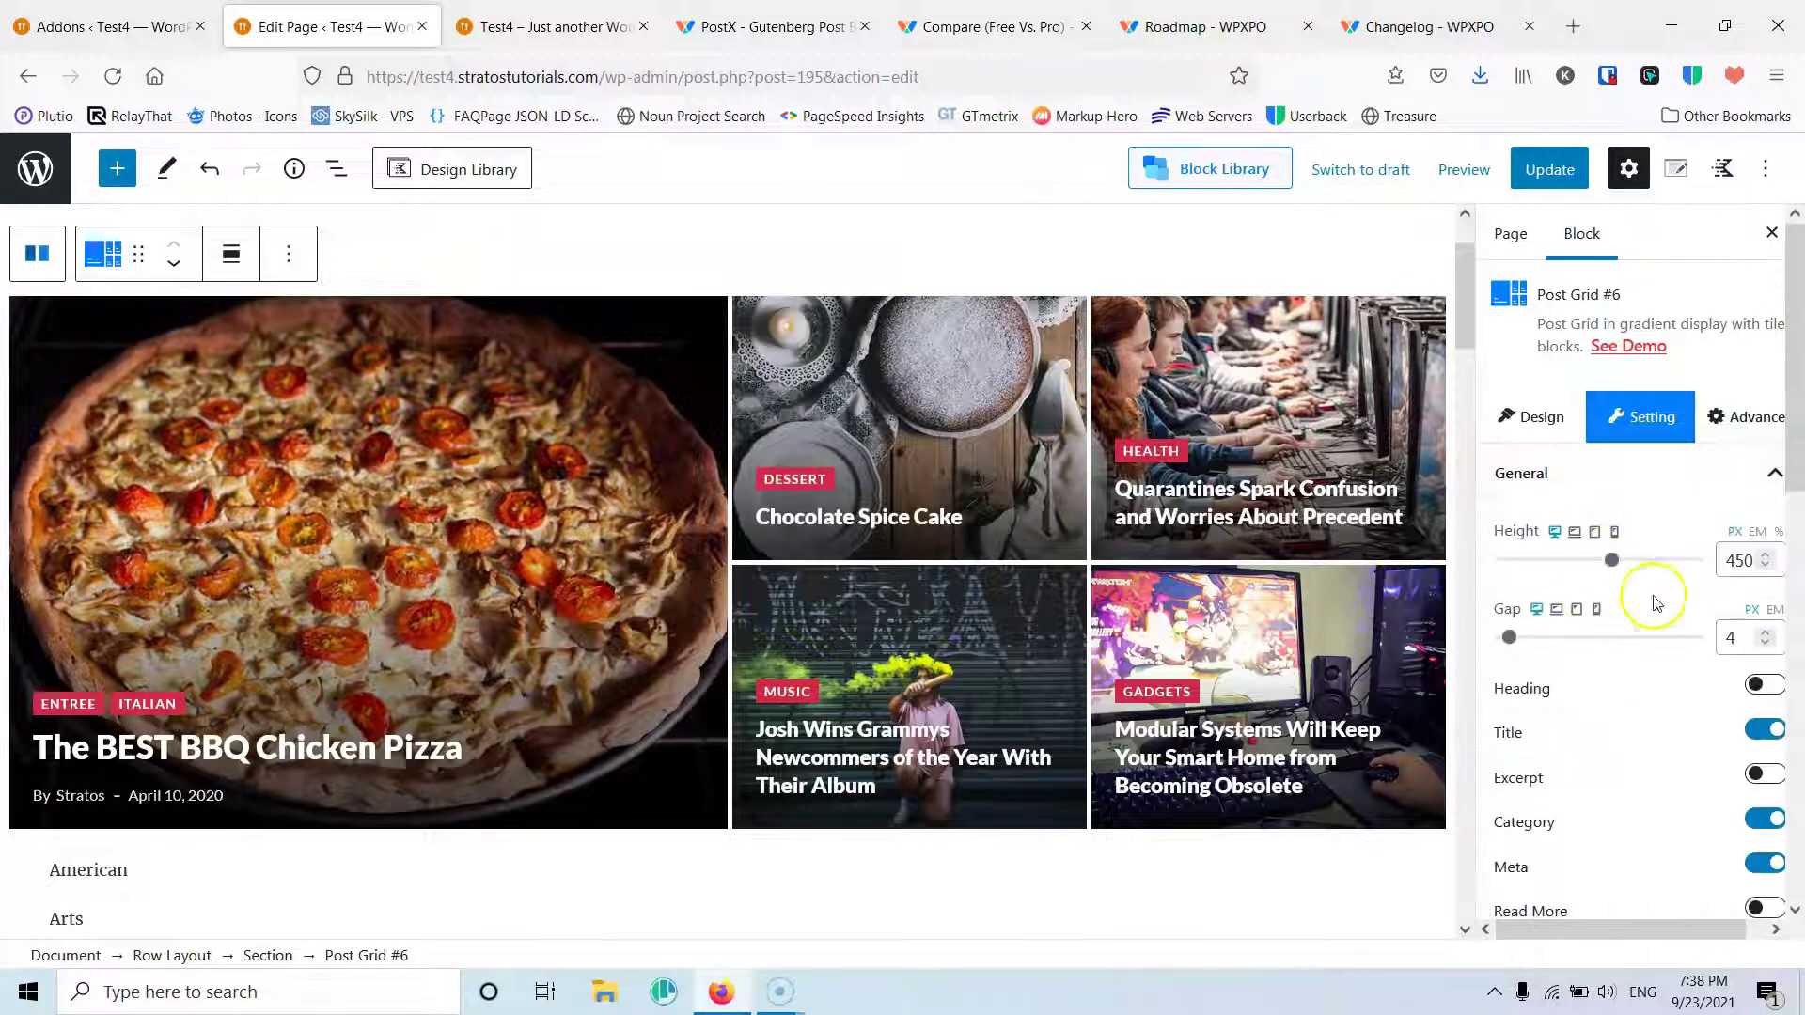
{"action": "scroll", "coordinate": [1638, 592], "scroll_direction": "down", "scroll_amount": 6}
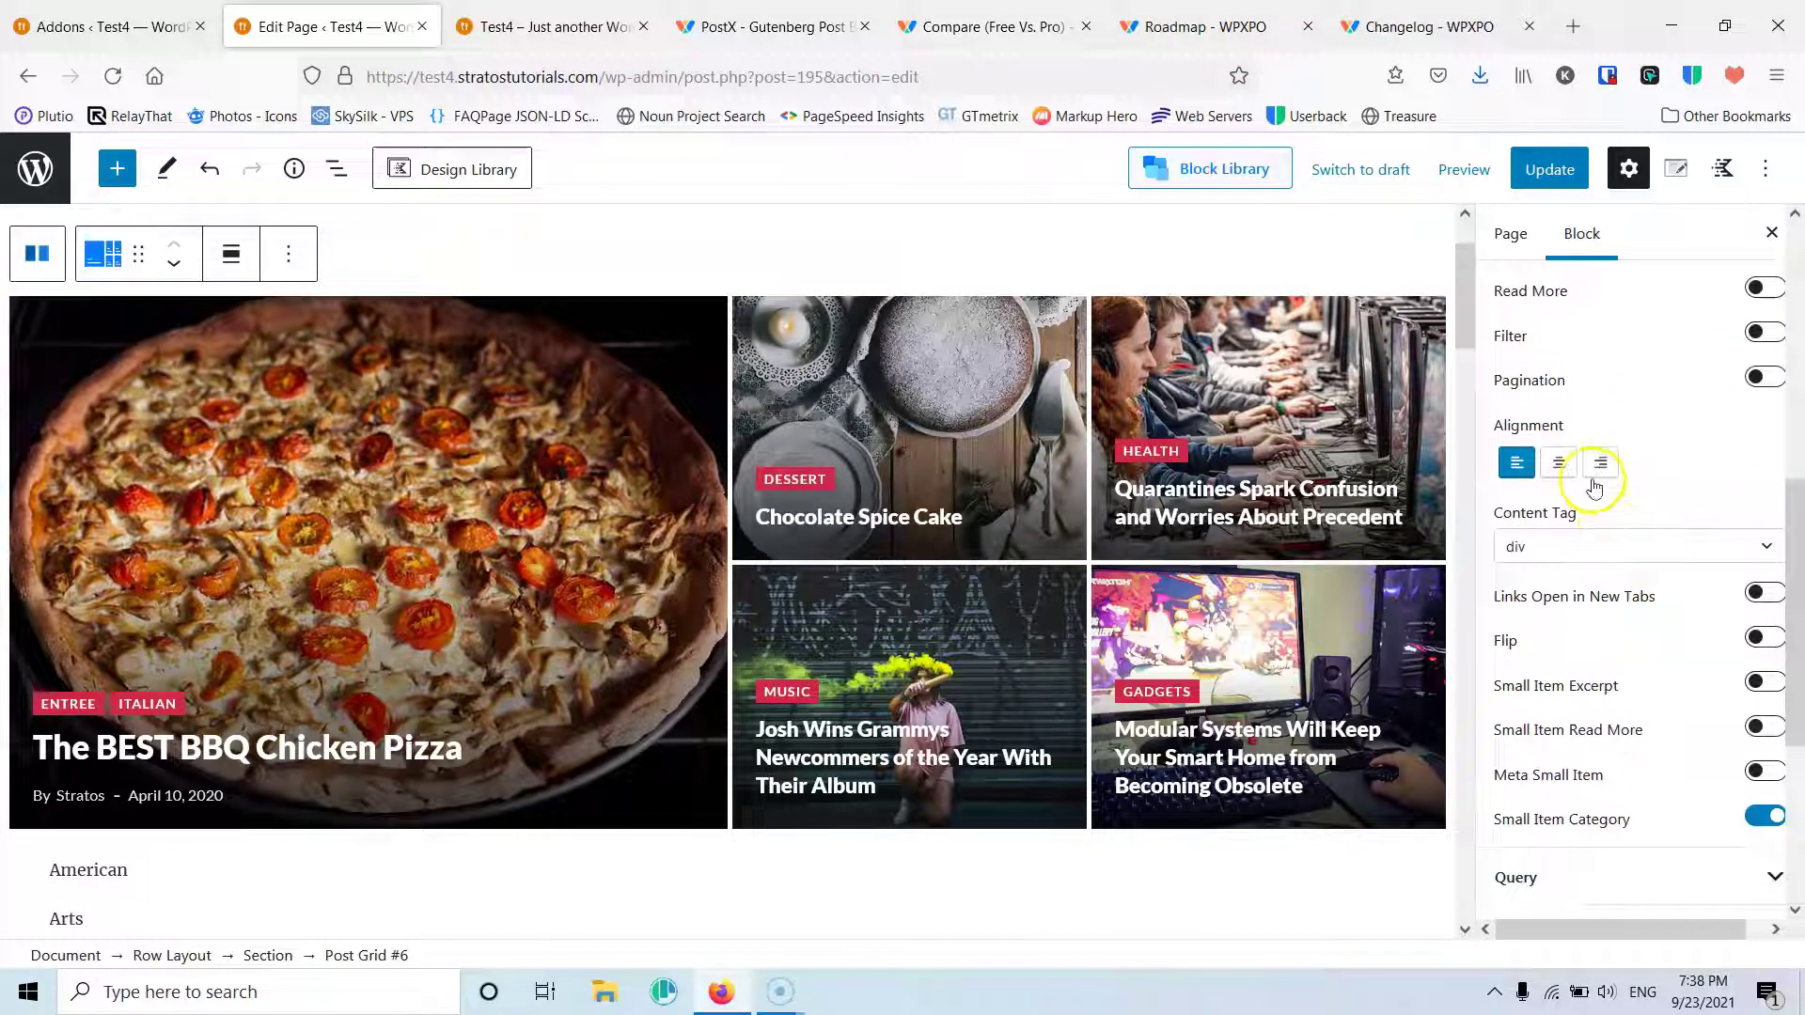
{"action": "scroll", "coordinate": [1602, 504], "scroll_direction": "down", "scroll_amount": 4}
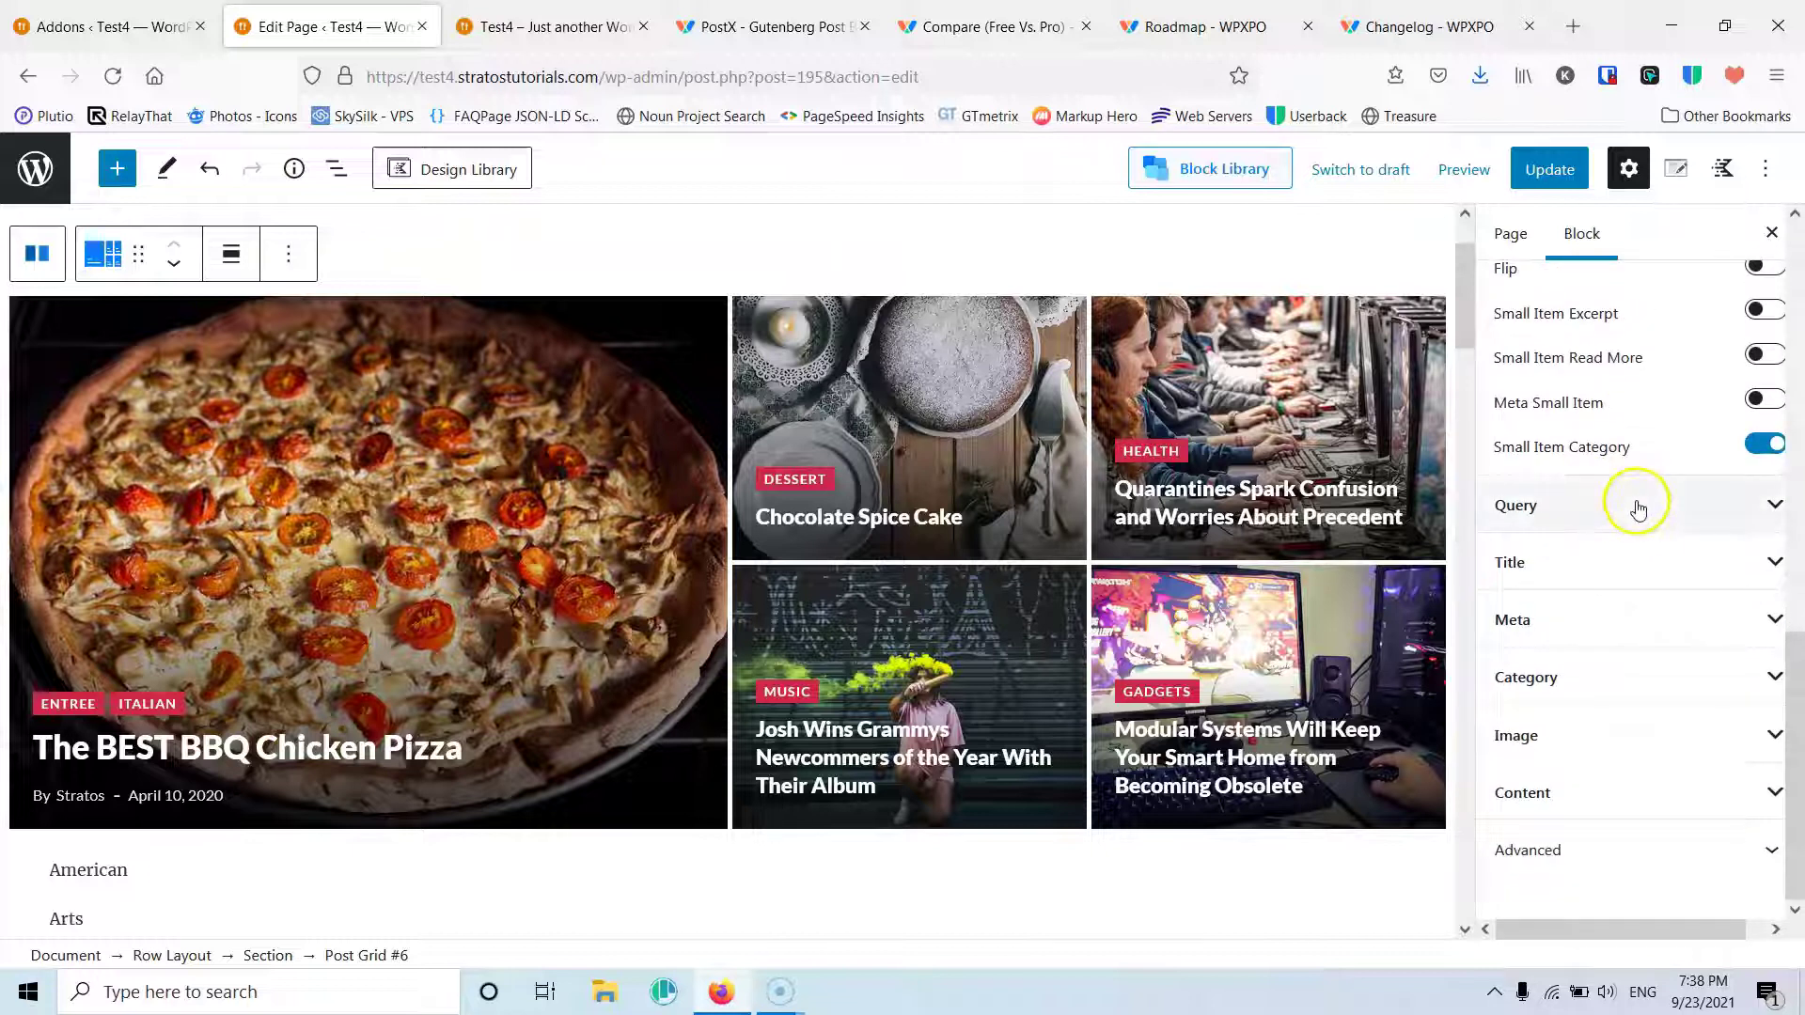
{"action": "scroll", "coordinate": [1588, 663], "scroll_direction": "up", "scroll_amount": 6}
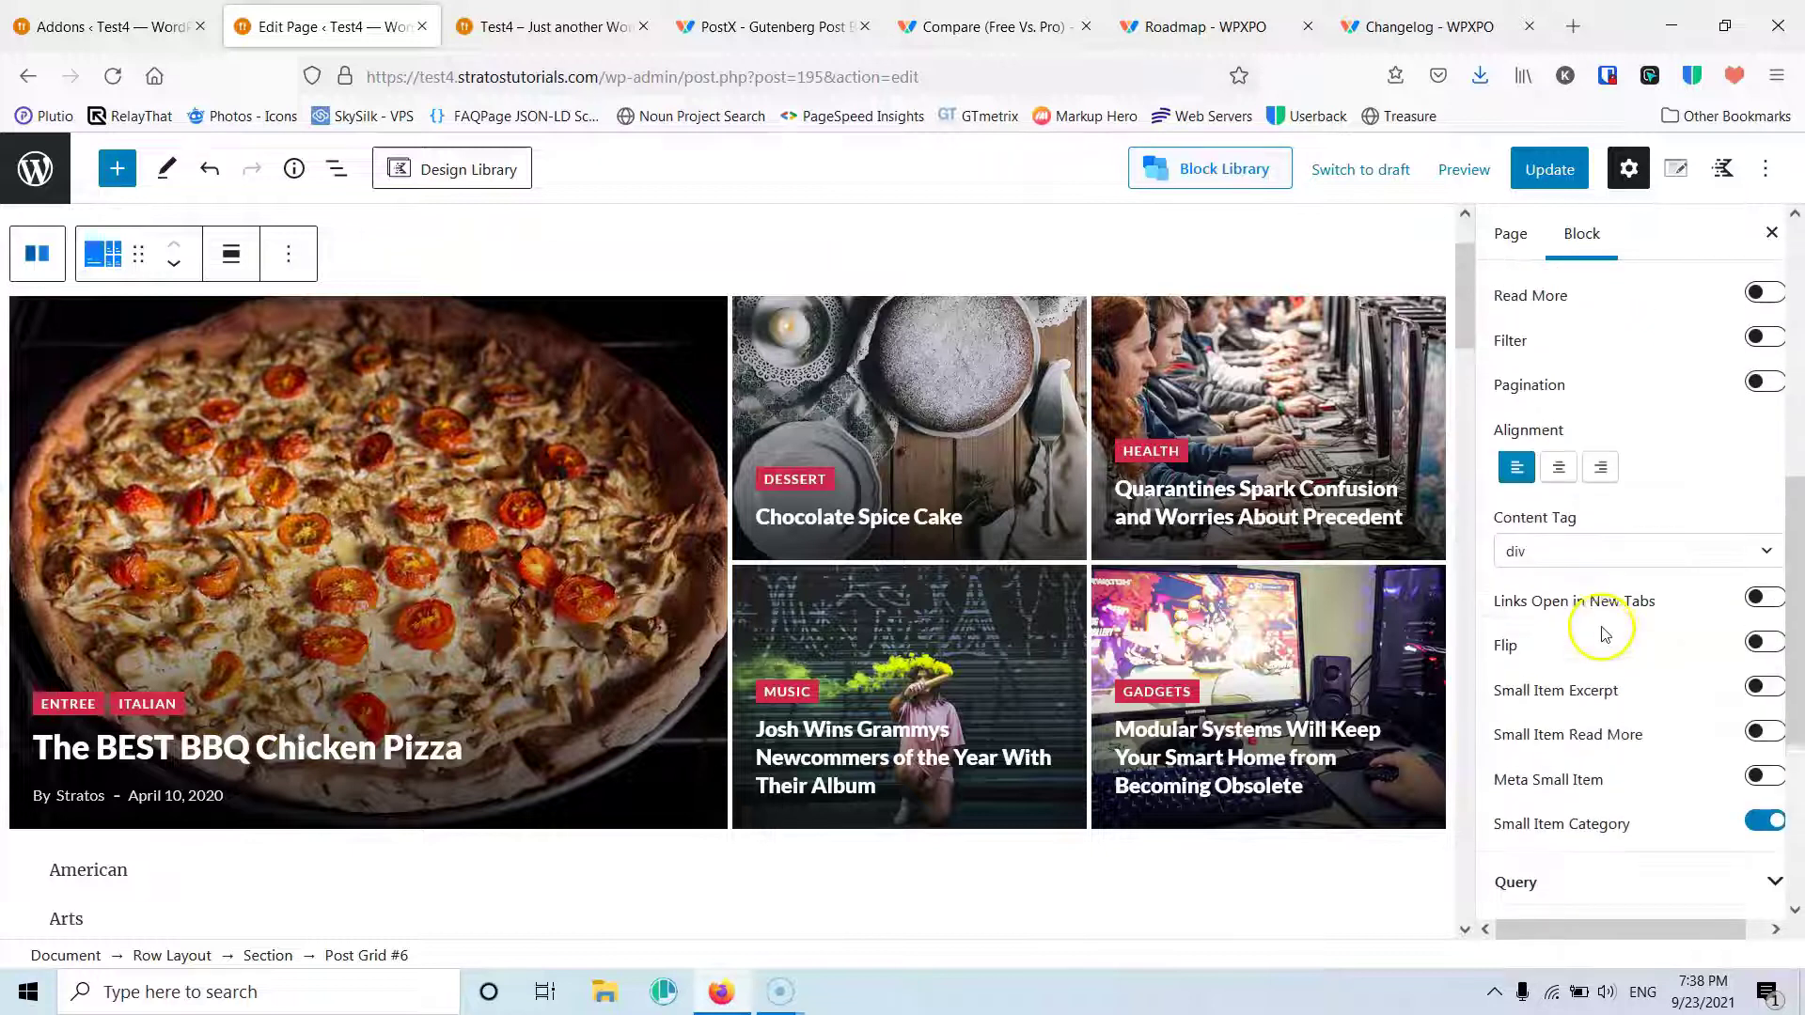
{"action": "left_click", "coordinate": [1767, 591]}
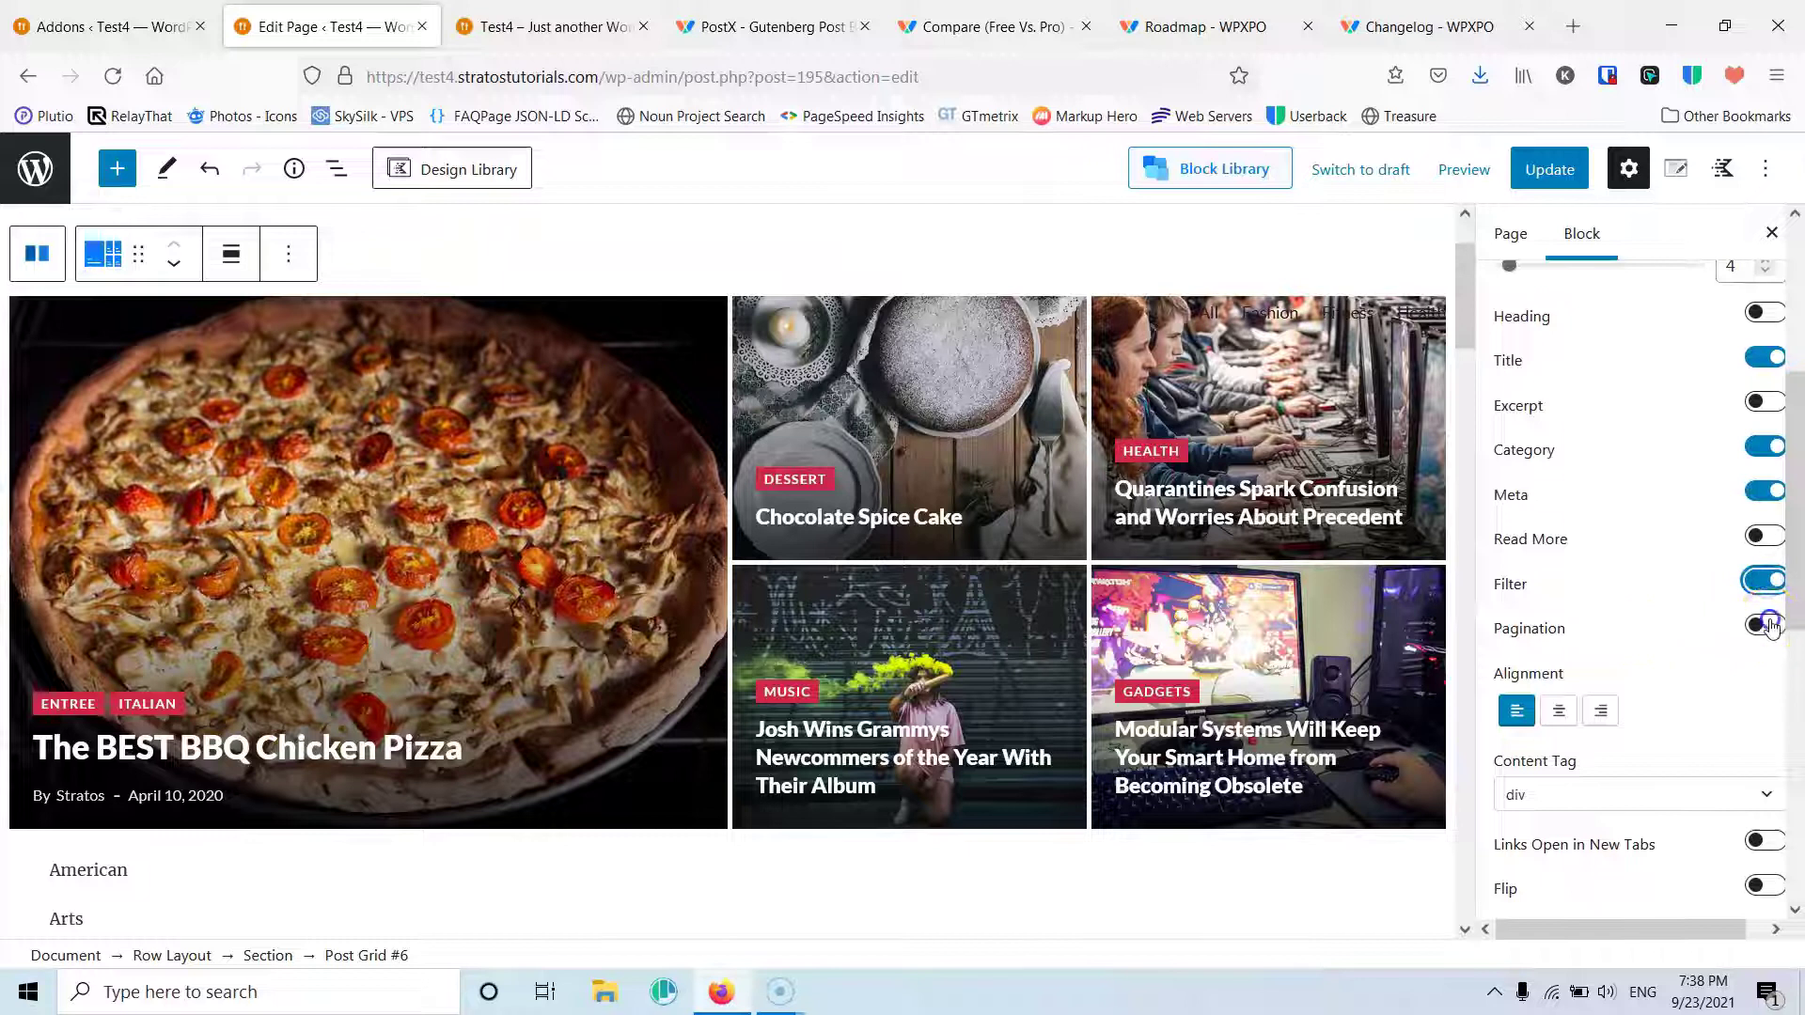
{"action": "left_click", "coordinate": [1764, 625]}
{"action": "scroll", "coordinate": [1568, 612], "scroll_direction": "down", "scroll_amount": 1}
{"action": "scroll", "coordinate": [1568, 613], "scroll_direction": "down", "scroll_amount": 3}
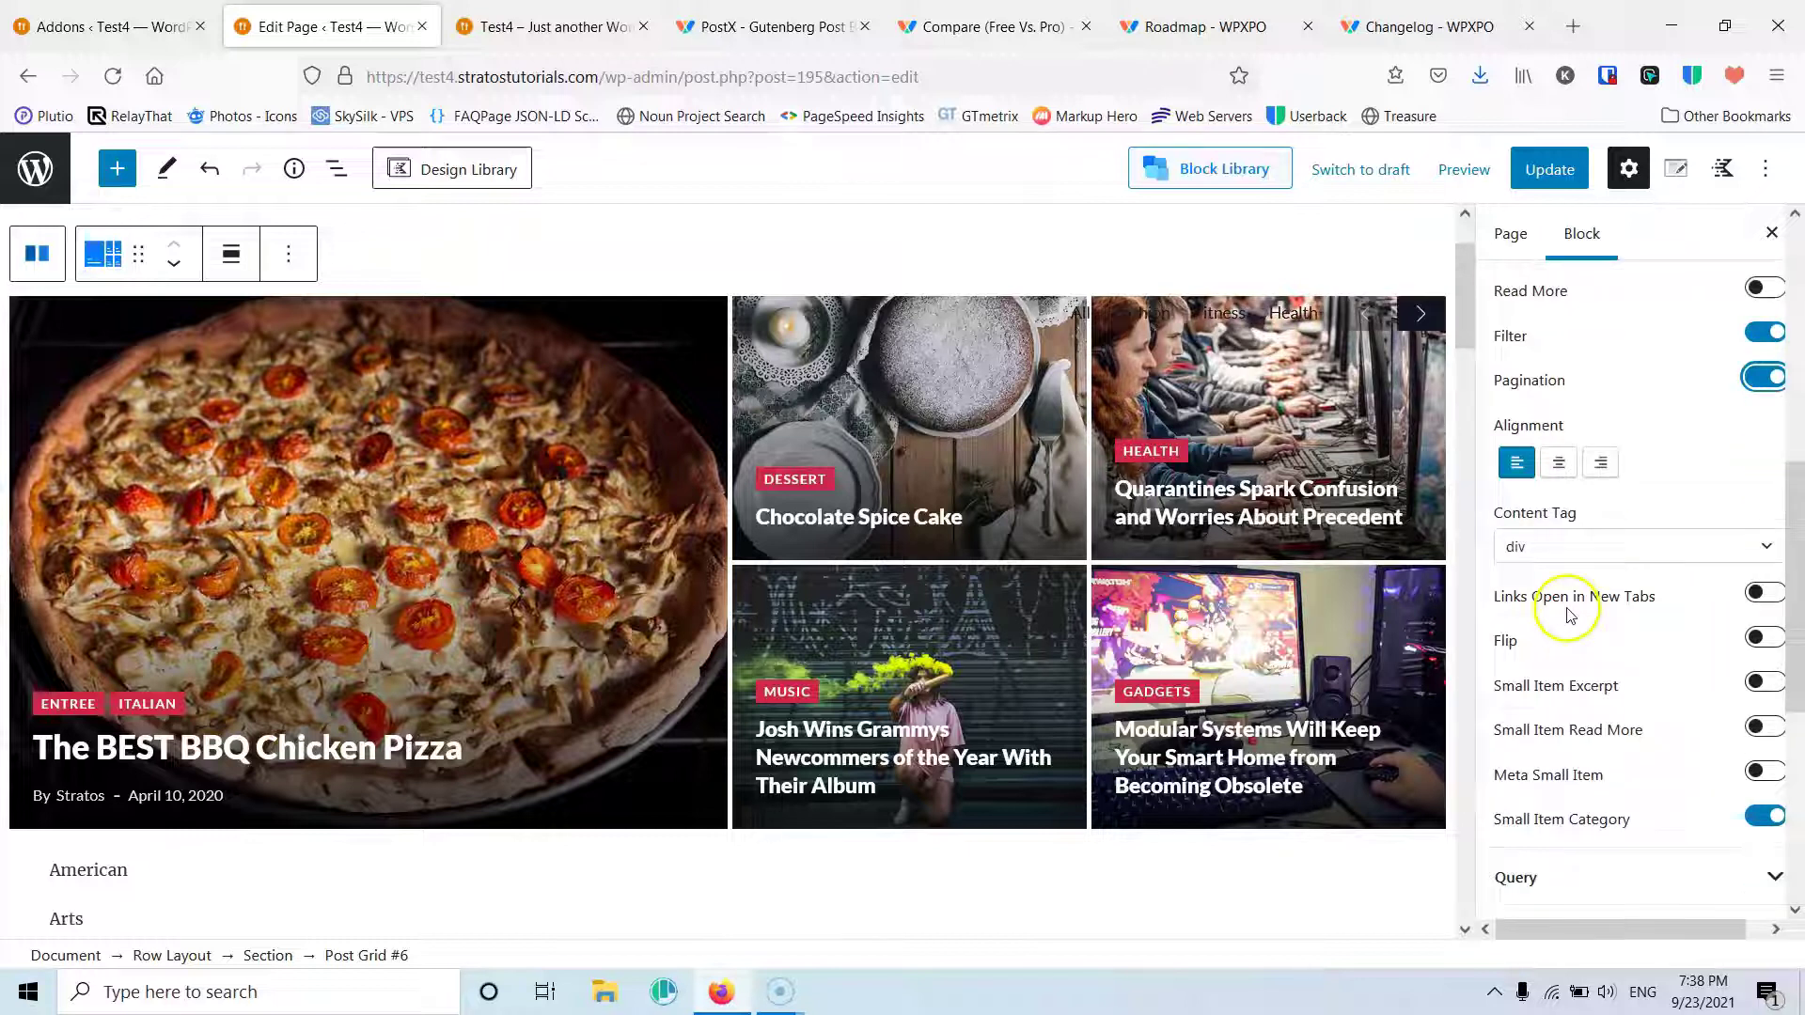
Step: Examine the post grid's Filter styling options, including colors, spacing and dropdown settings
{"action": "left_click", "coordinate": [1566, 607]}
{"action": "scroll", "coordinate": [1568, 616], "scroll_direction": "down", "scroll_amount": 2}
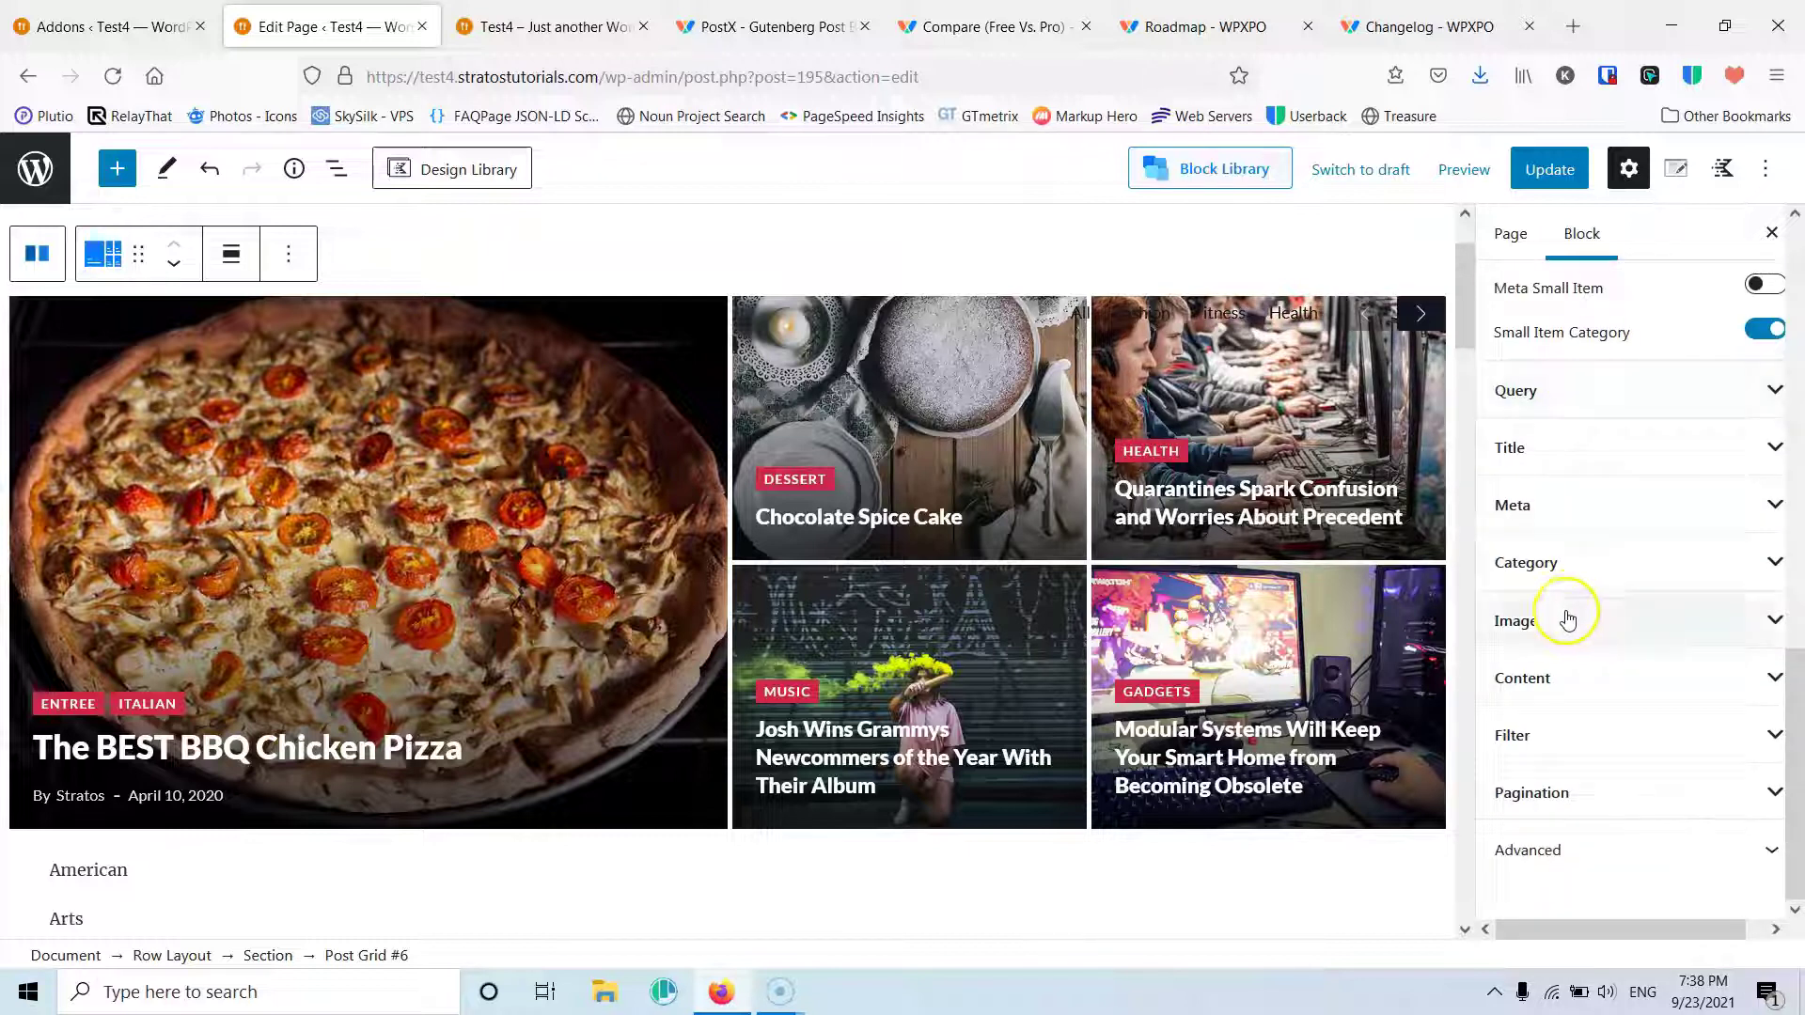
{"action": "left_click", "coordinate": [1546, 735]}
{"action": "scroll", "coordinate": [1591, 645], "scroll_direction": "down", "scroll_amount": 3}
{"action": "scroll", "coordinate": [1625, 609], "scroll_direction": "up", "scroll_amount": 4}
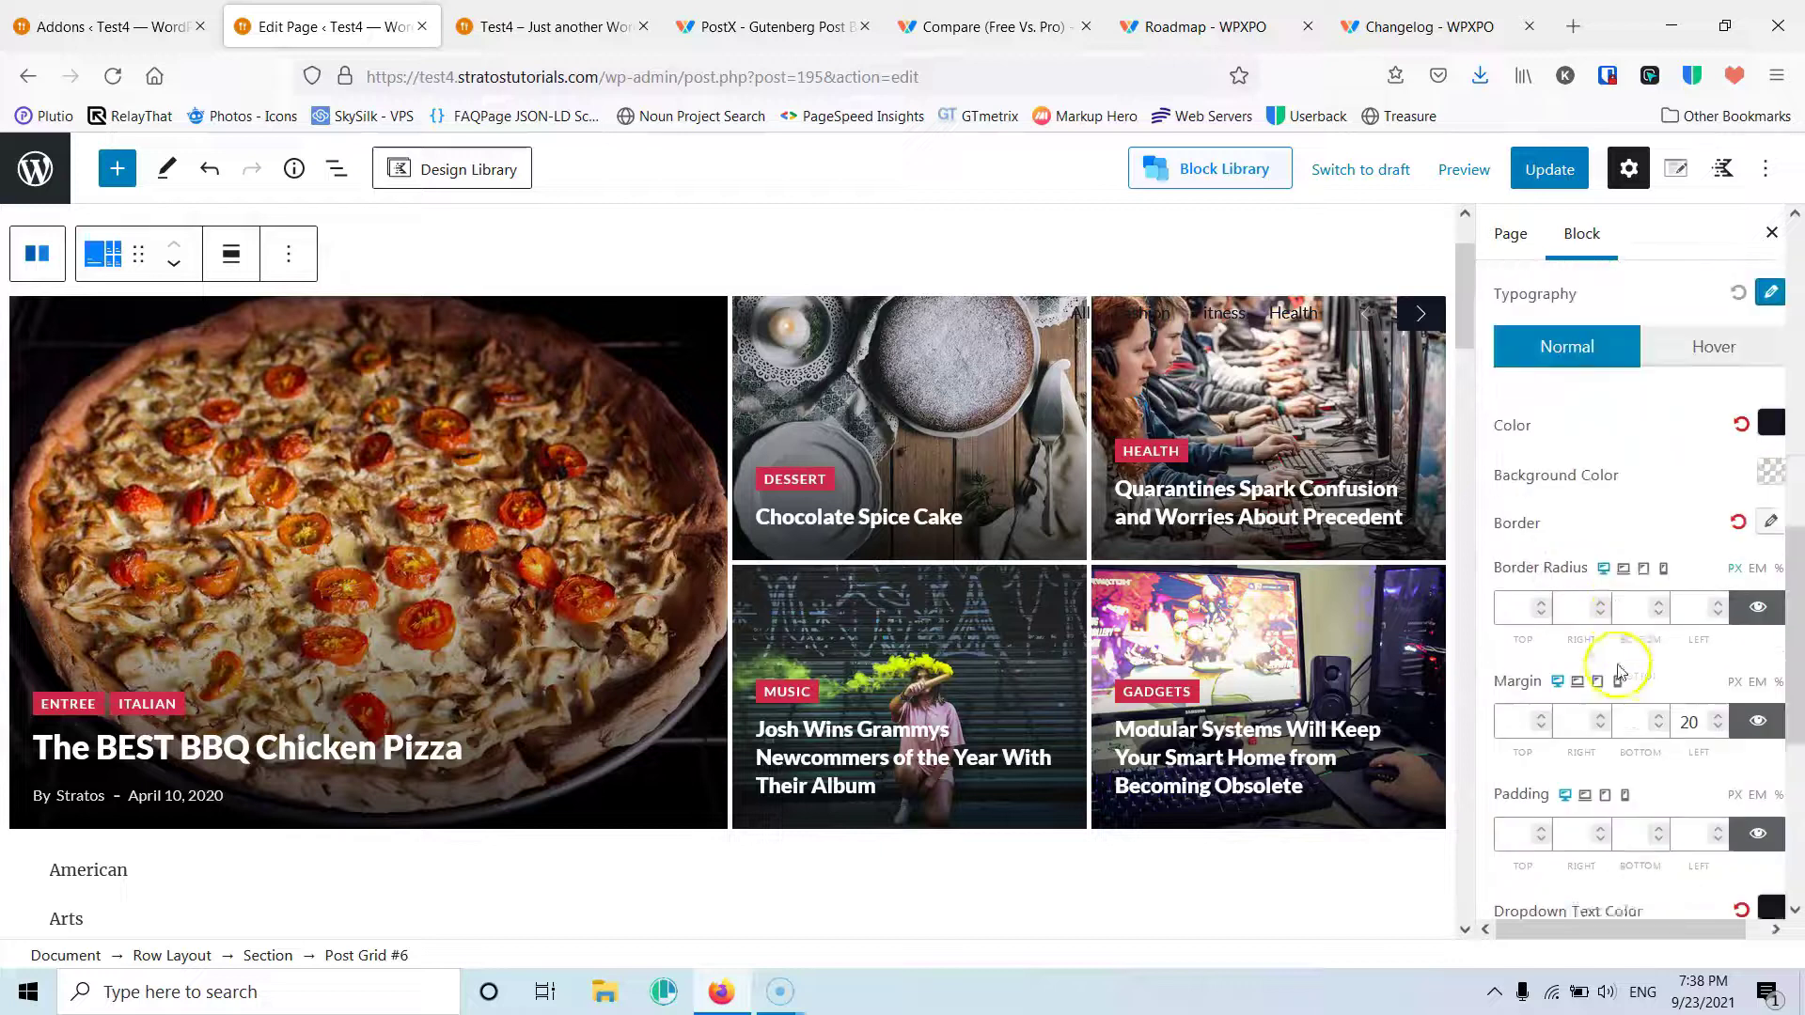
{"action": "scroll", "coordinate": [1676, 596], "scroll_direction": "down", "scroll_amount": 4}
{"action": "scroll", "coordinate": [1678, 593], "scroll_direction": "down", "scroll_amount": 2}
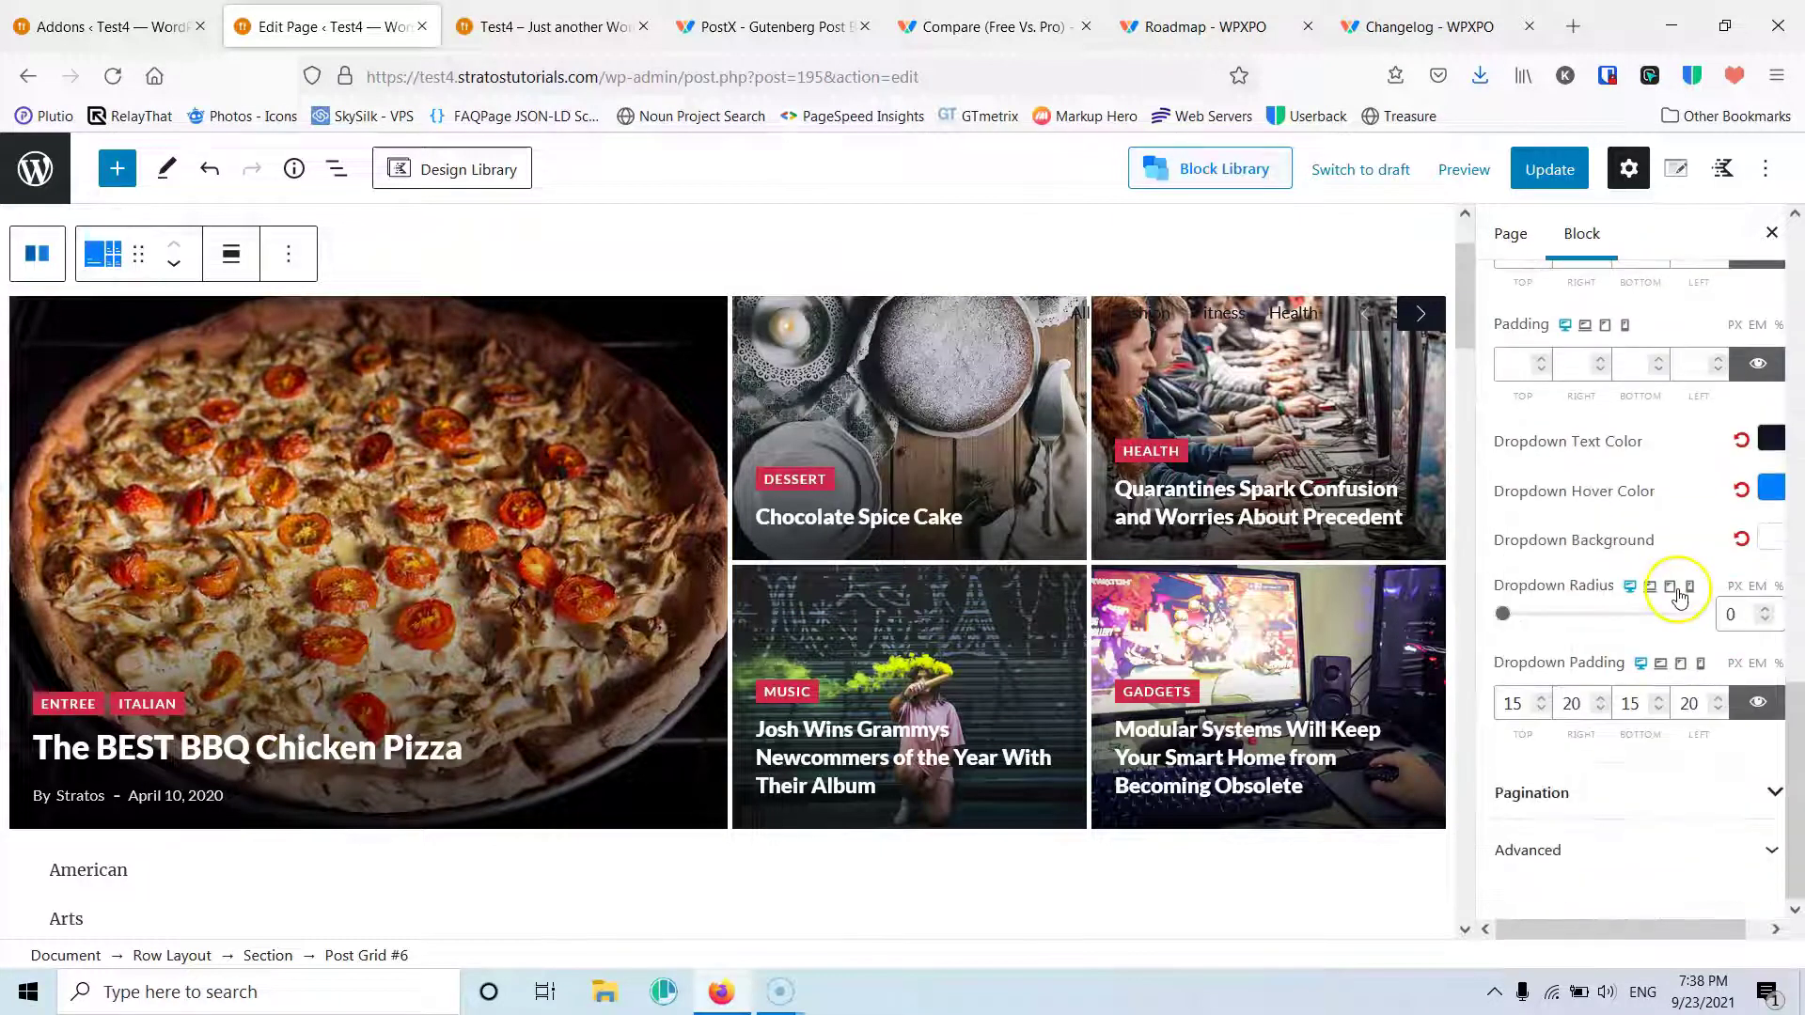
Step: Set the post grid's pagination Navigation Position to Bottom and try its next-page arrow
{"action": "left_click", "coordinate": [1559, 795]}
{"action": "scroll", "coordinate": [1603, 556], "scroll_direction": "up", "scroll_amount": 5}
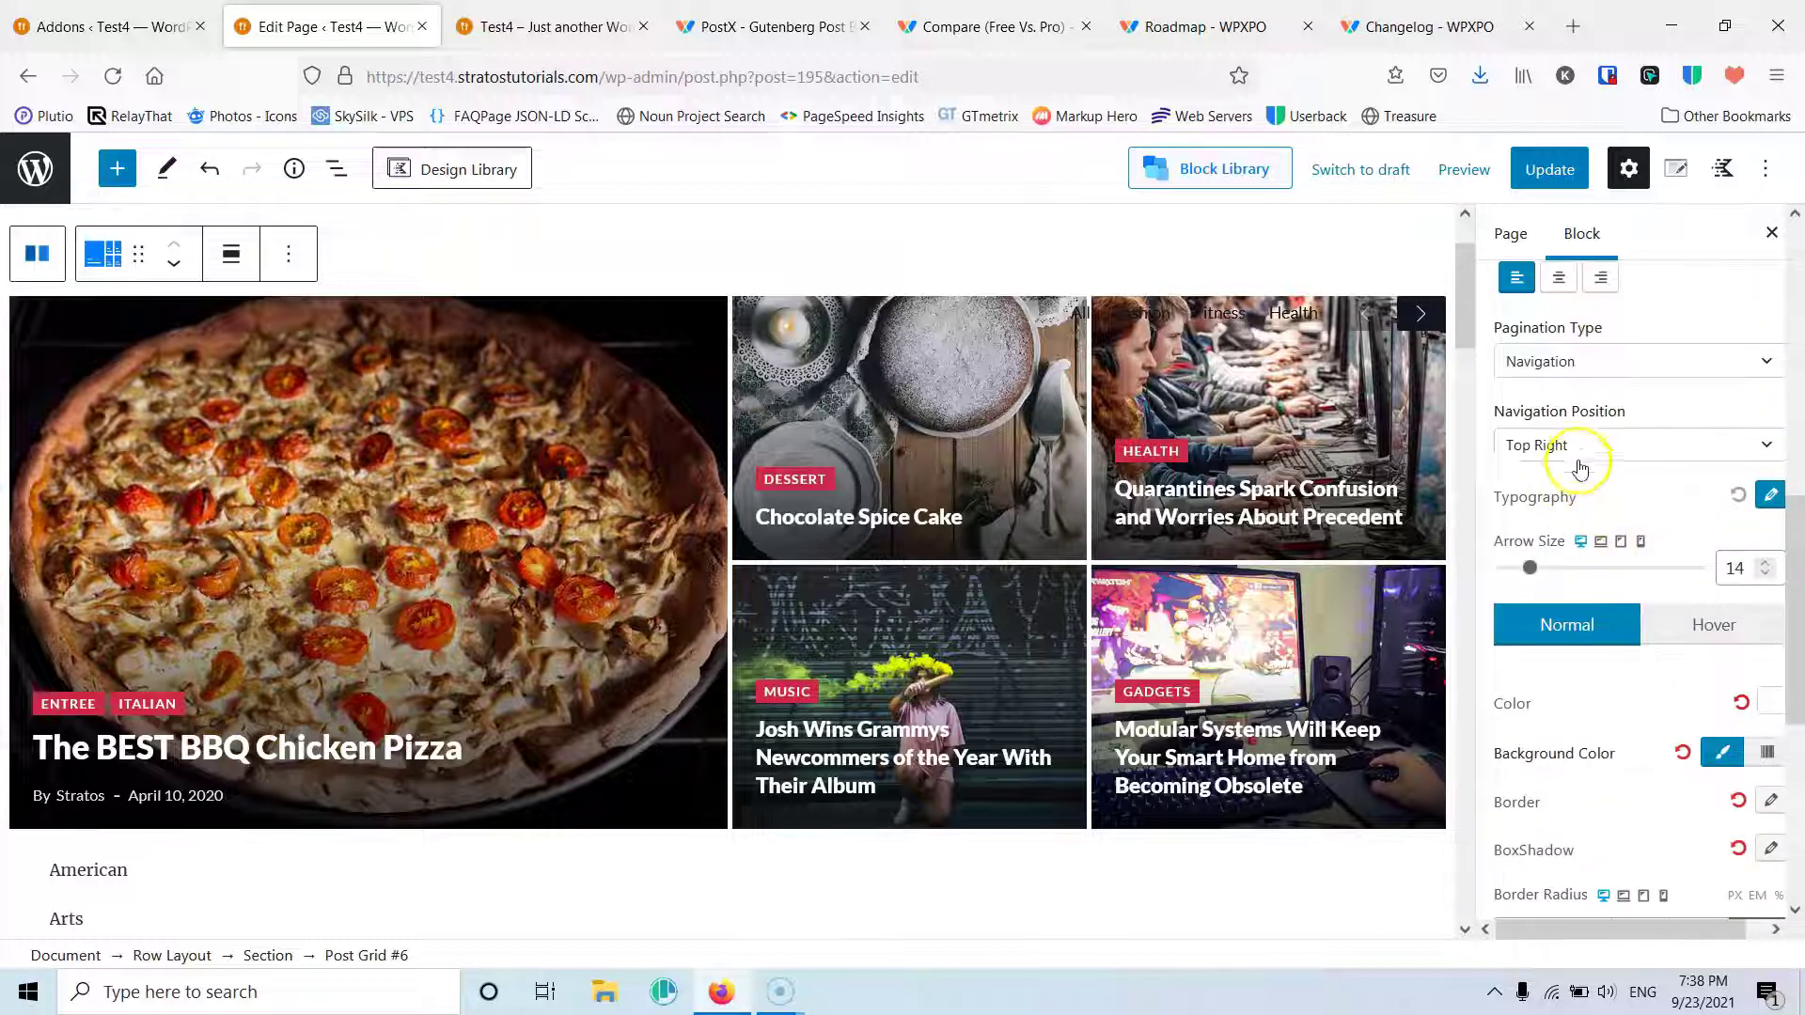
{"action": "left_click", "coordinate": [1601, 448]}
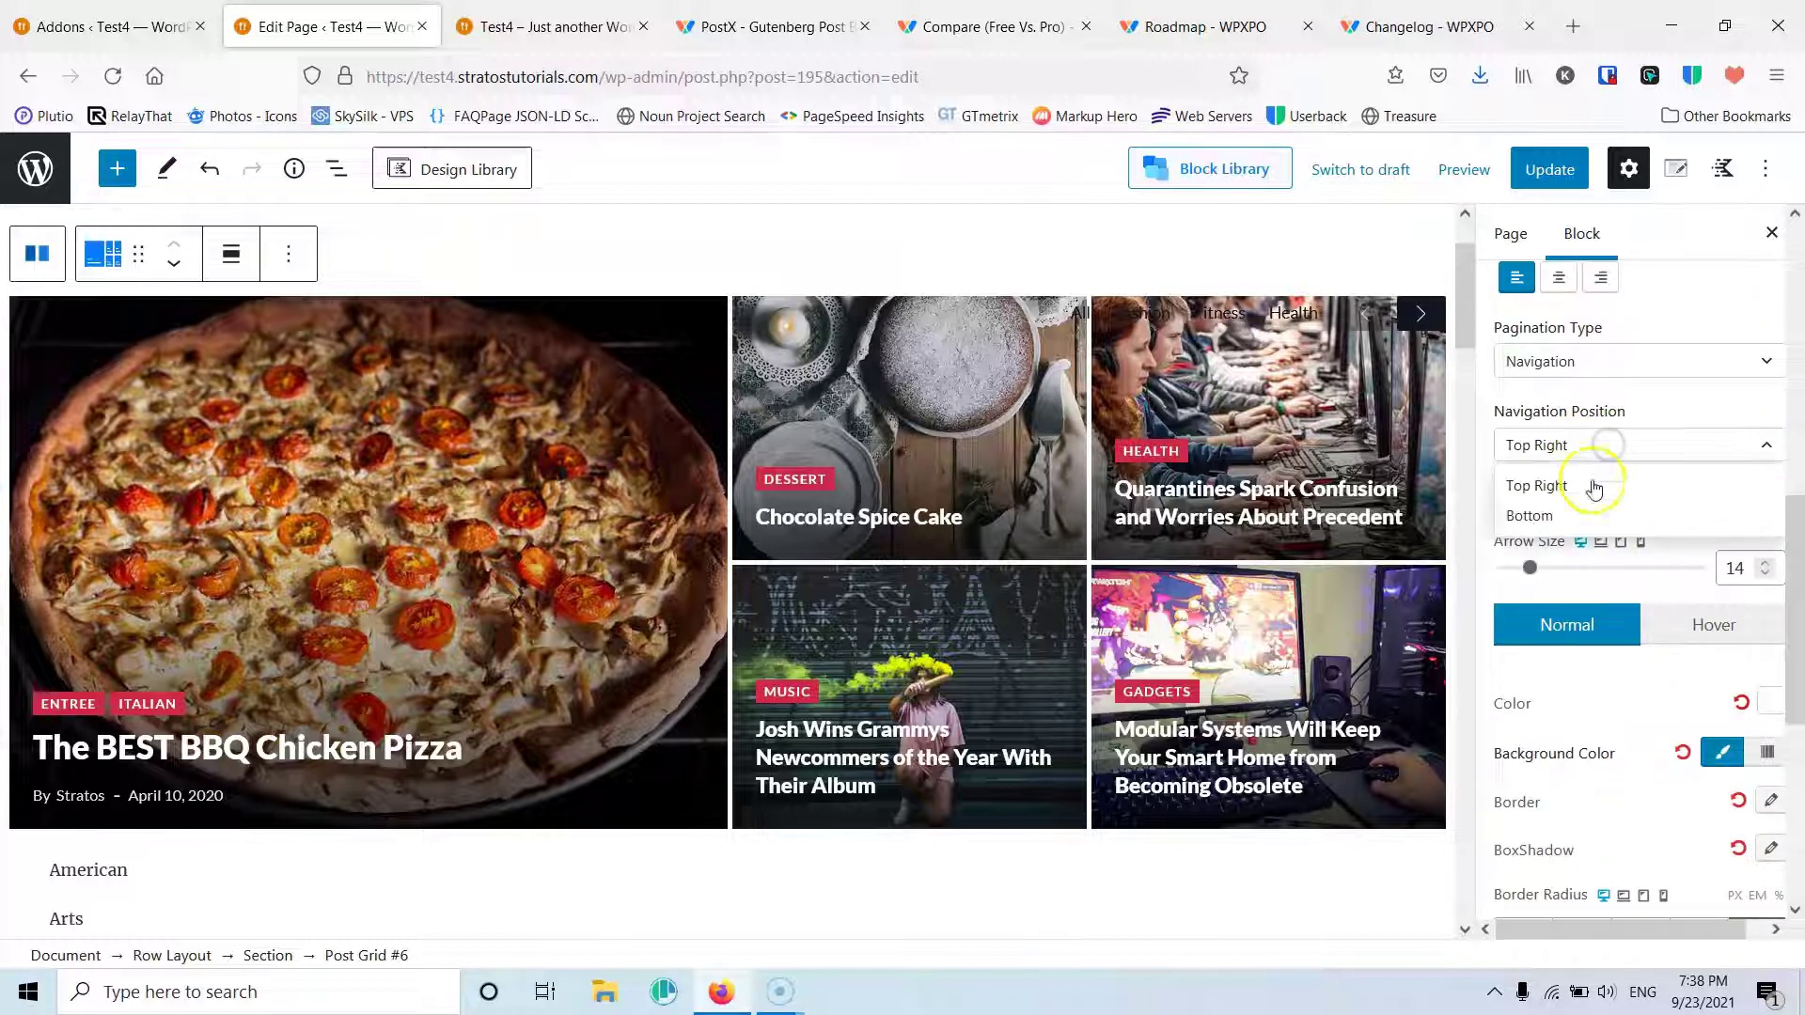
{"action": "left_click", "coordinate": [1547, 512]}
{"action": "left_click", "coordinate": [84, 843]}
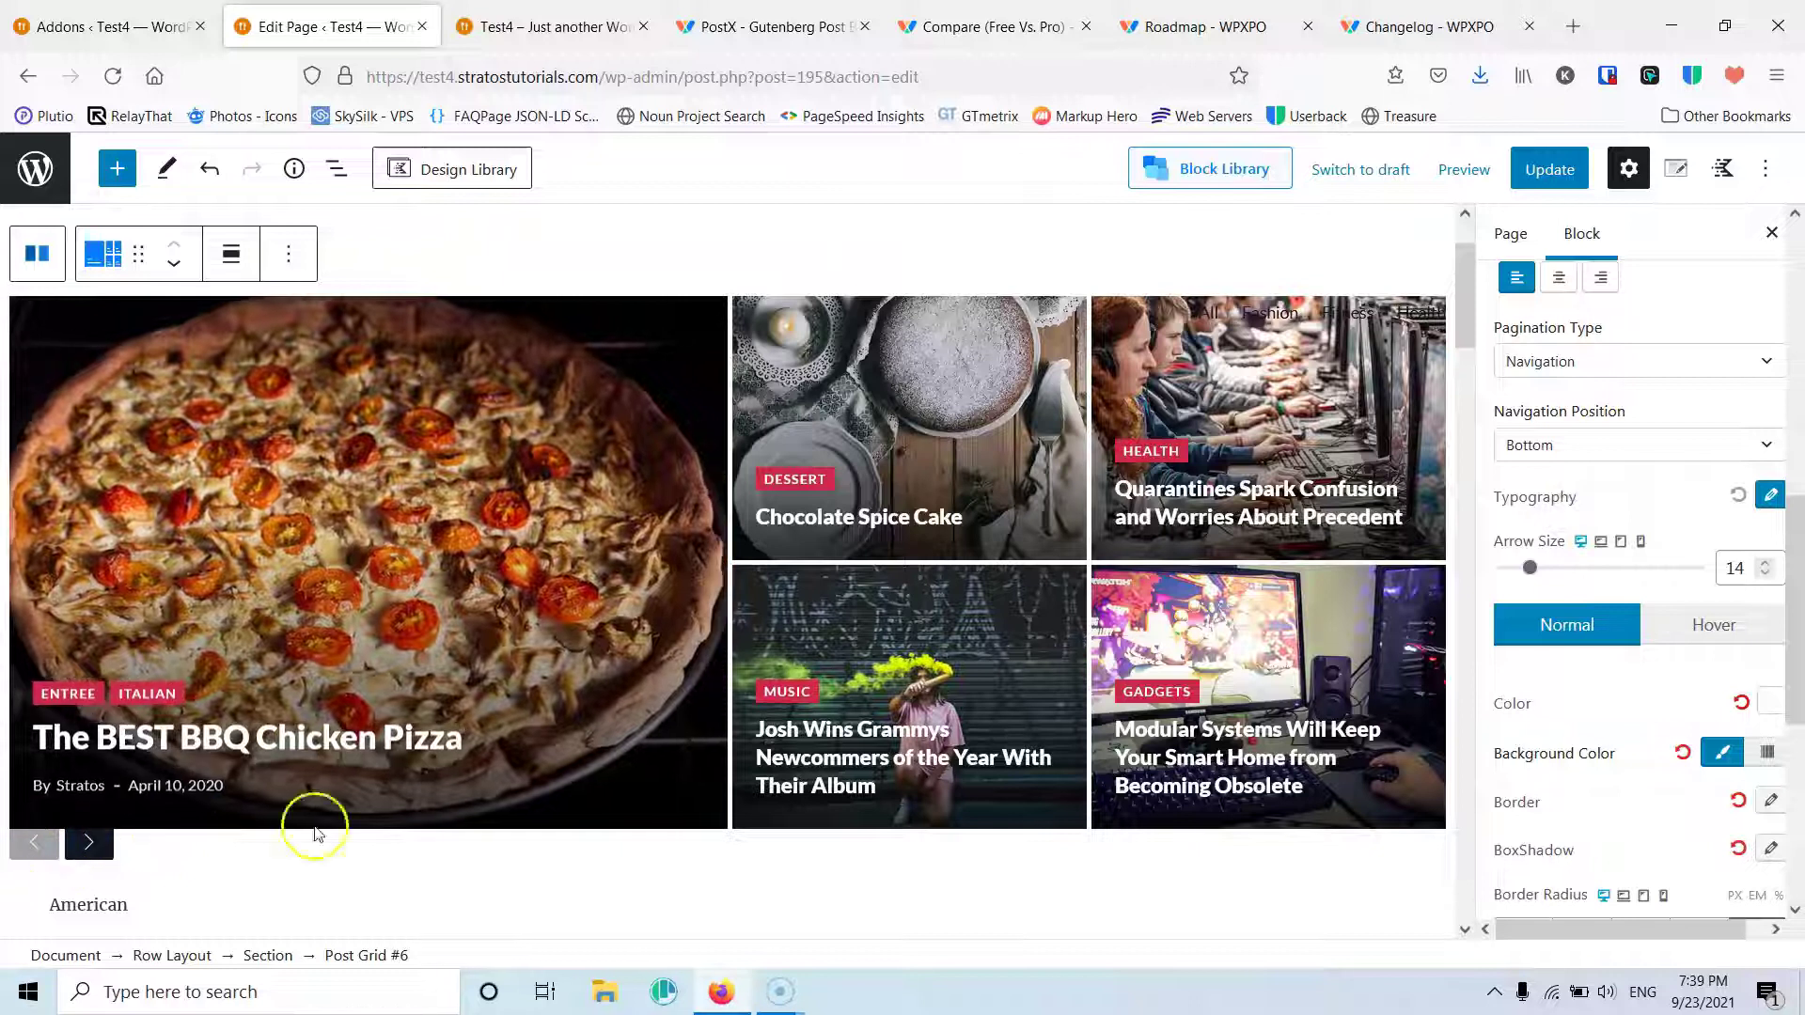
Step: Try center alignment for the post grid's pagination arrows, and return them to left alignment
{"action": "scroll", "coordinate": [1541, 543], "scroll_direction": "down", "scroll_amount": 5}
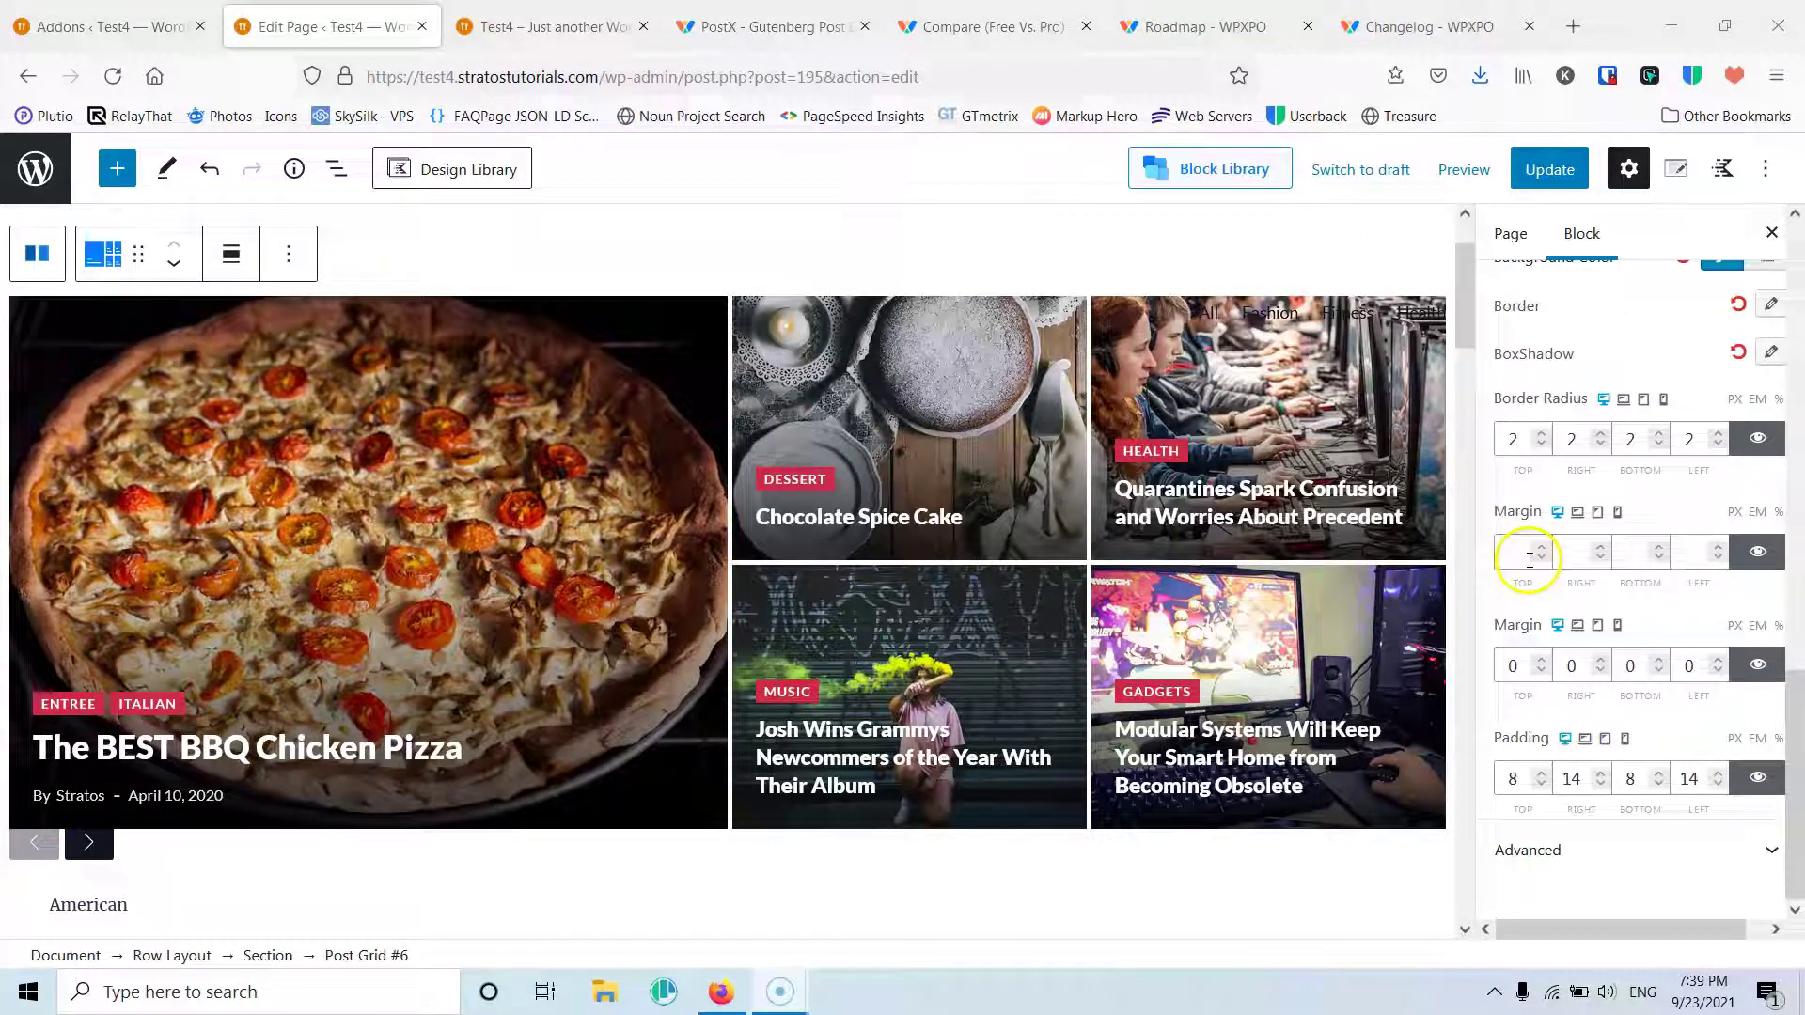
{"action": "scroll", "coordinate": [1773, 714], "scroll_direction": "up", "scroll_amount": 10}
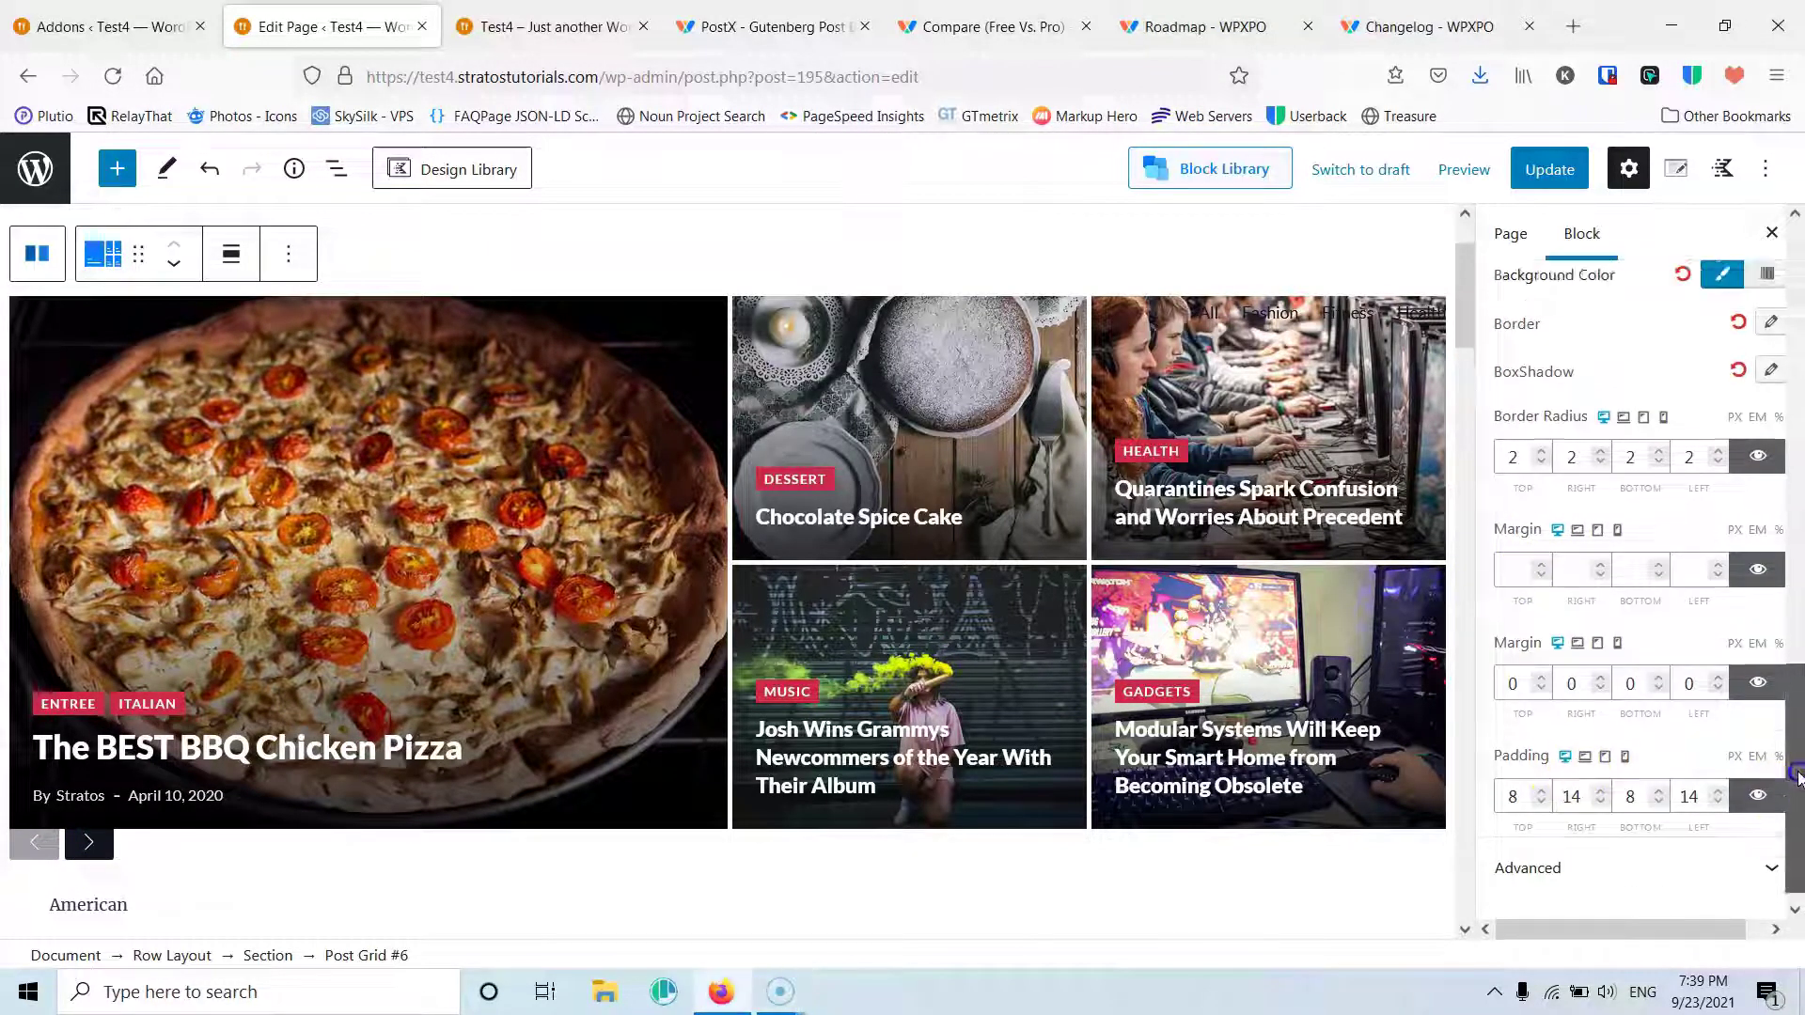
{"action": "scroll", "coordinate": [1772, 489], "scroll_direction": "up", "scroll_amount": 4}
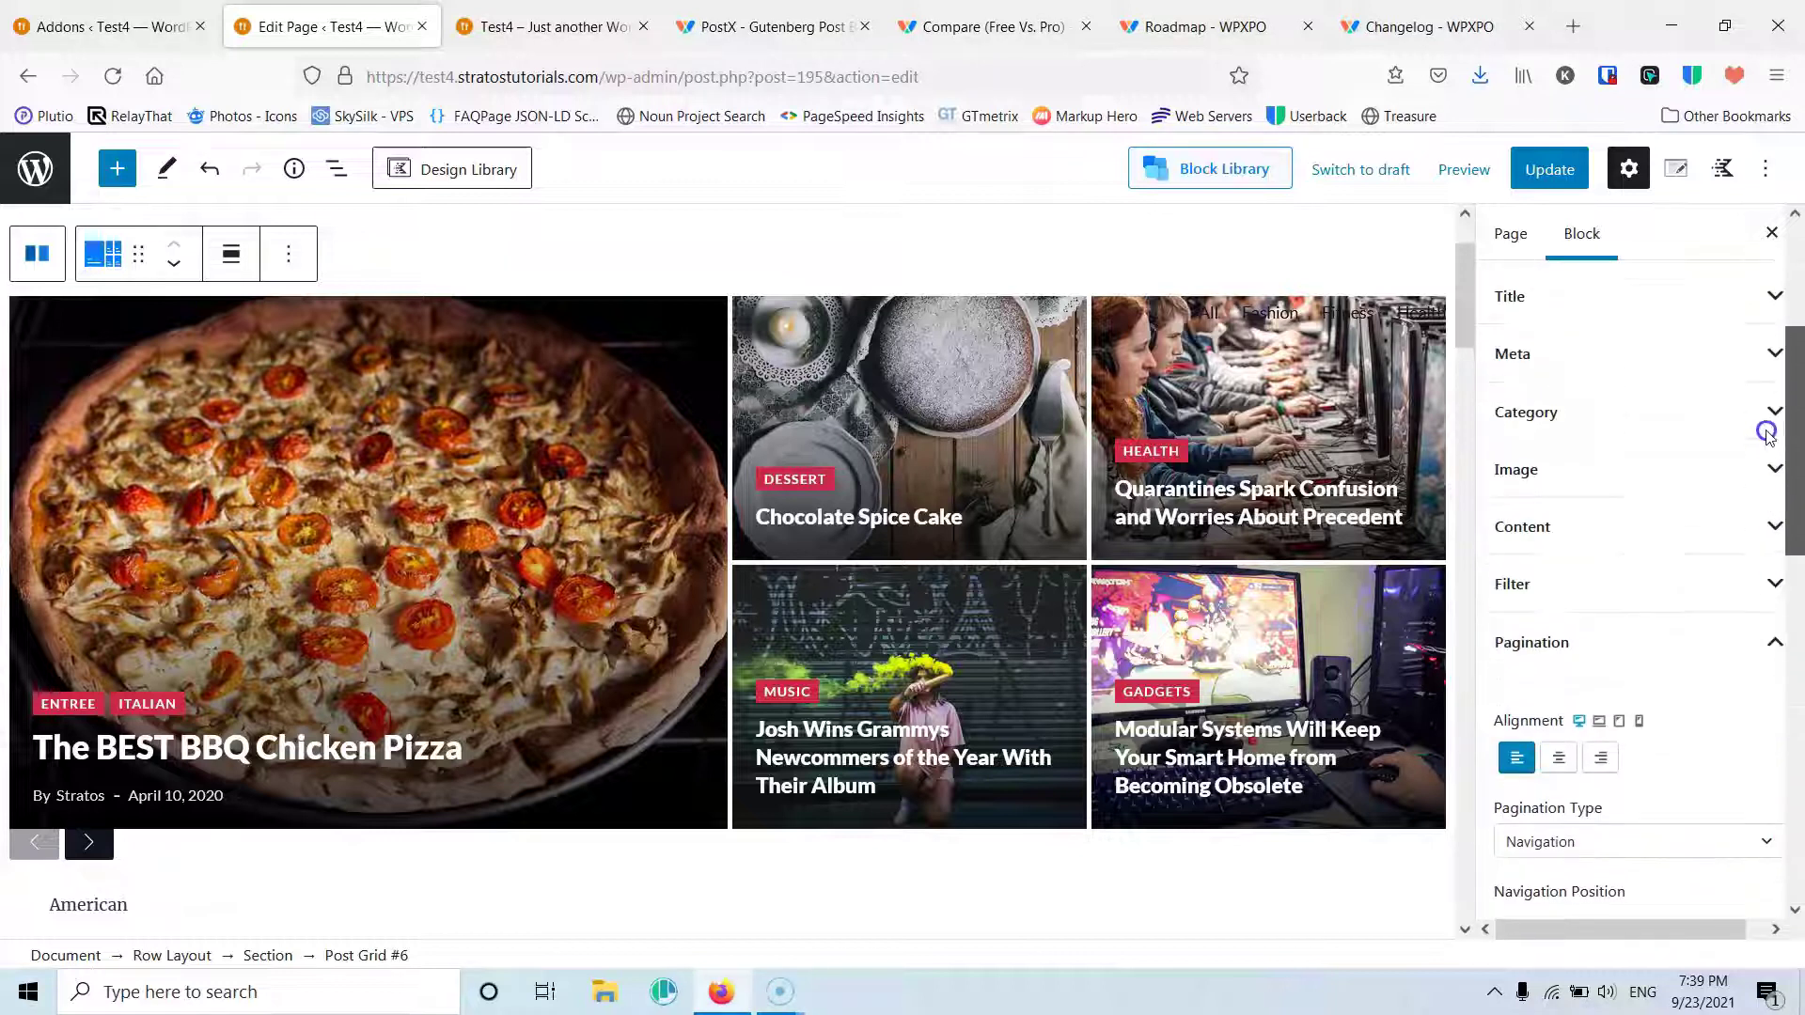
{"action": "left_click", "coordinate": [1560, 778]}
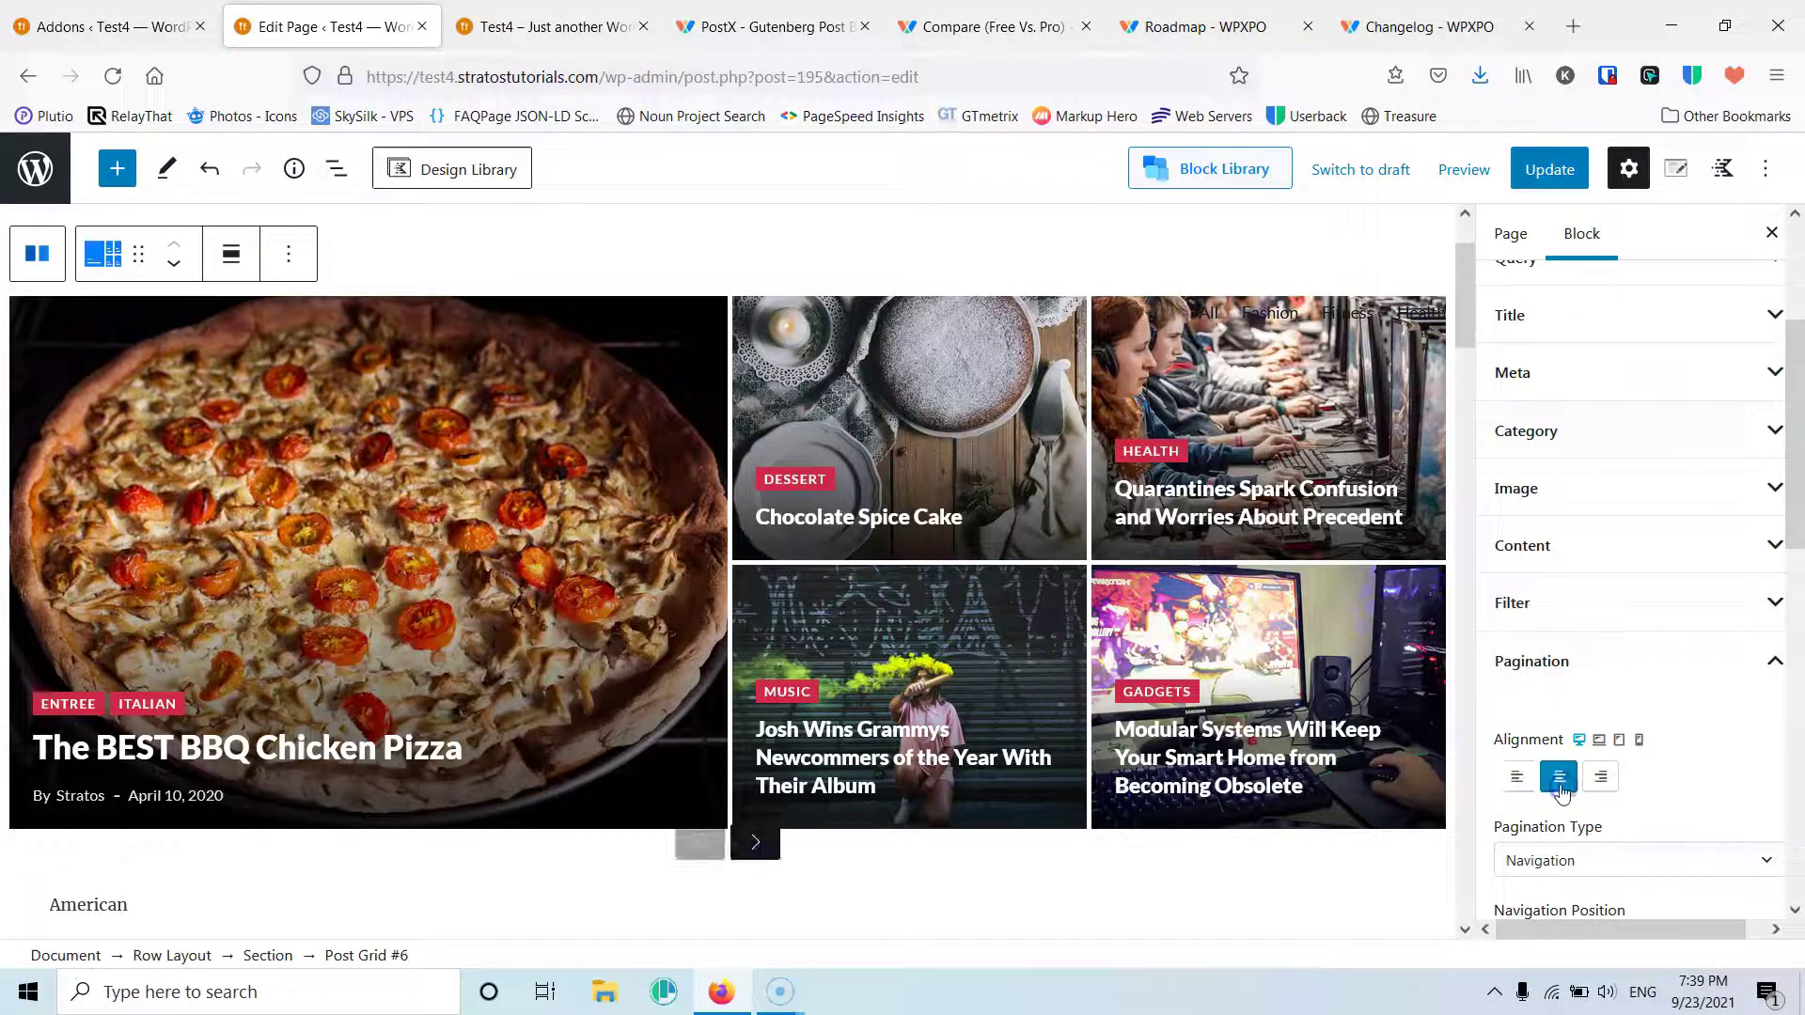
{"action": "left_click", "coordinate": [1512, 780]}
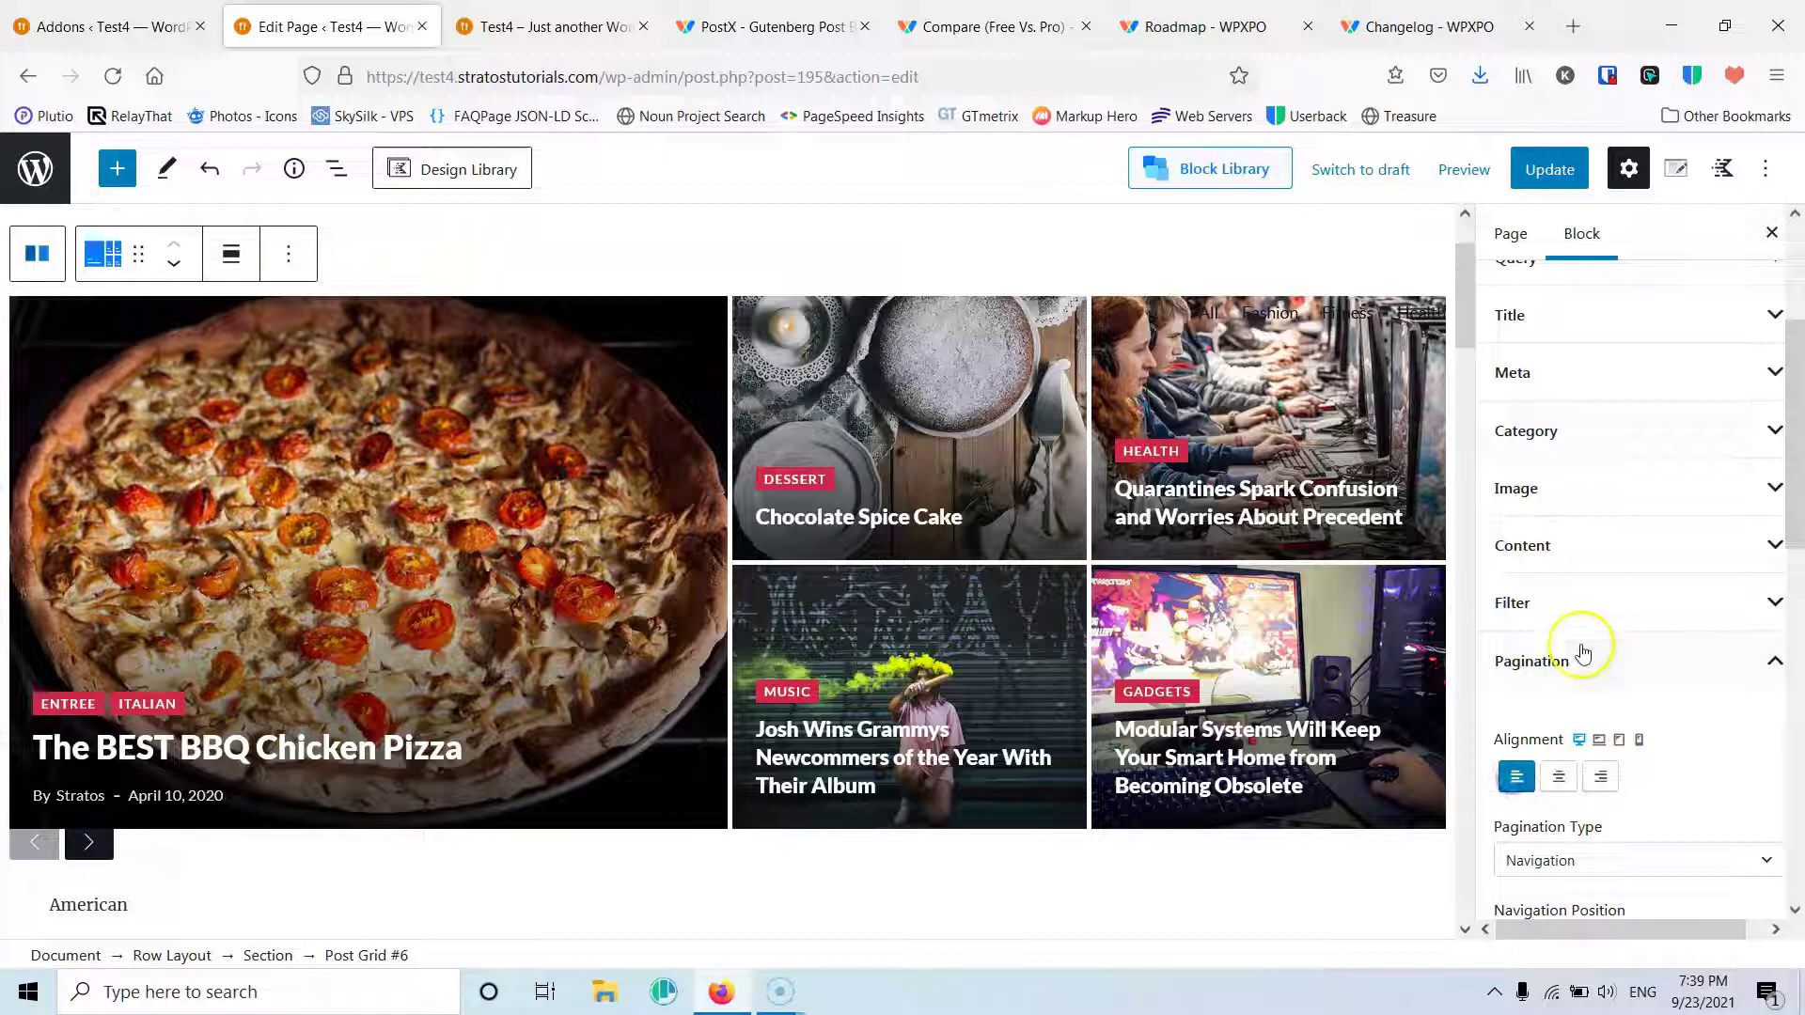
Step: Review the post grid's Filter type, filter values and text styling options
{"action": "left_click", "coordinate": [1583, 602]}
{"action": "scroll", "coordinate": [1604, 658], "scroll_direction": "up", "scroll_amount": 1}
{"action": "scroll", "coordinate": [1599, 657], "scroll_direction": "up", "scroll_amount": 2}
{"action": "scroll", "coordinate": [1599, 649], "scroll_direction": "down", "scroll_amount": 6}
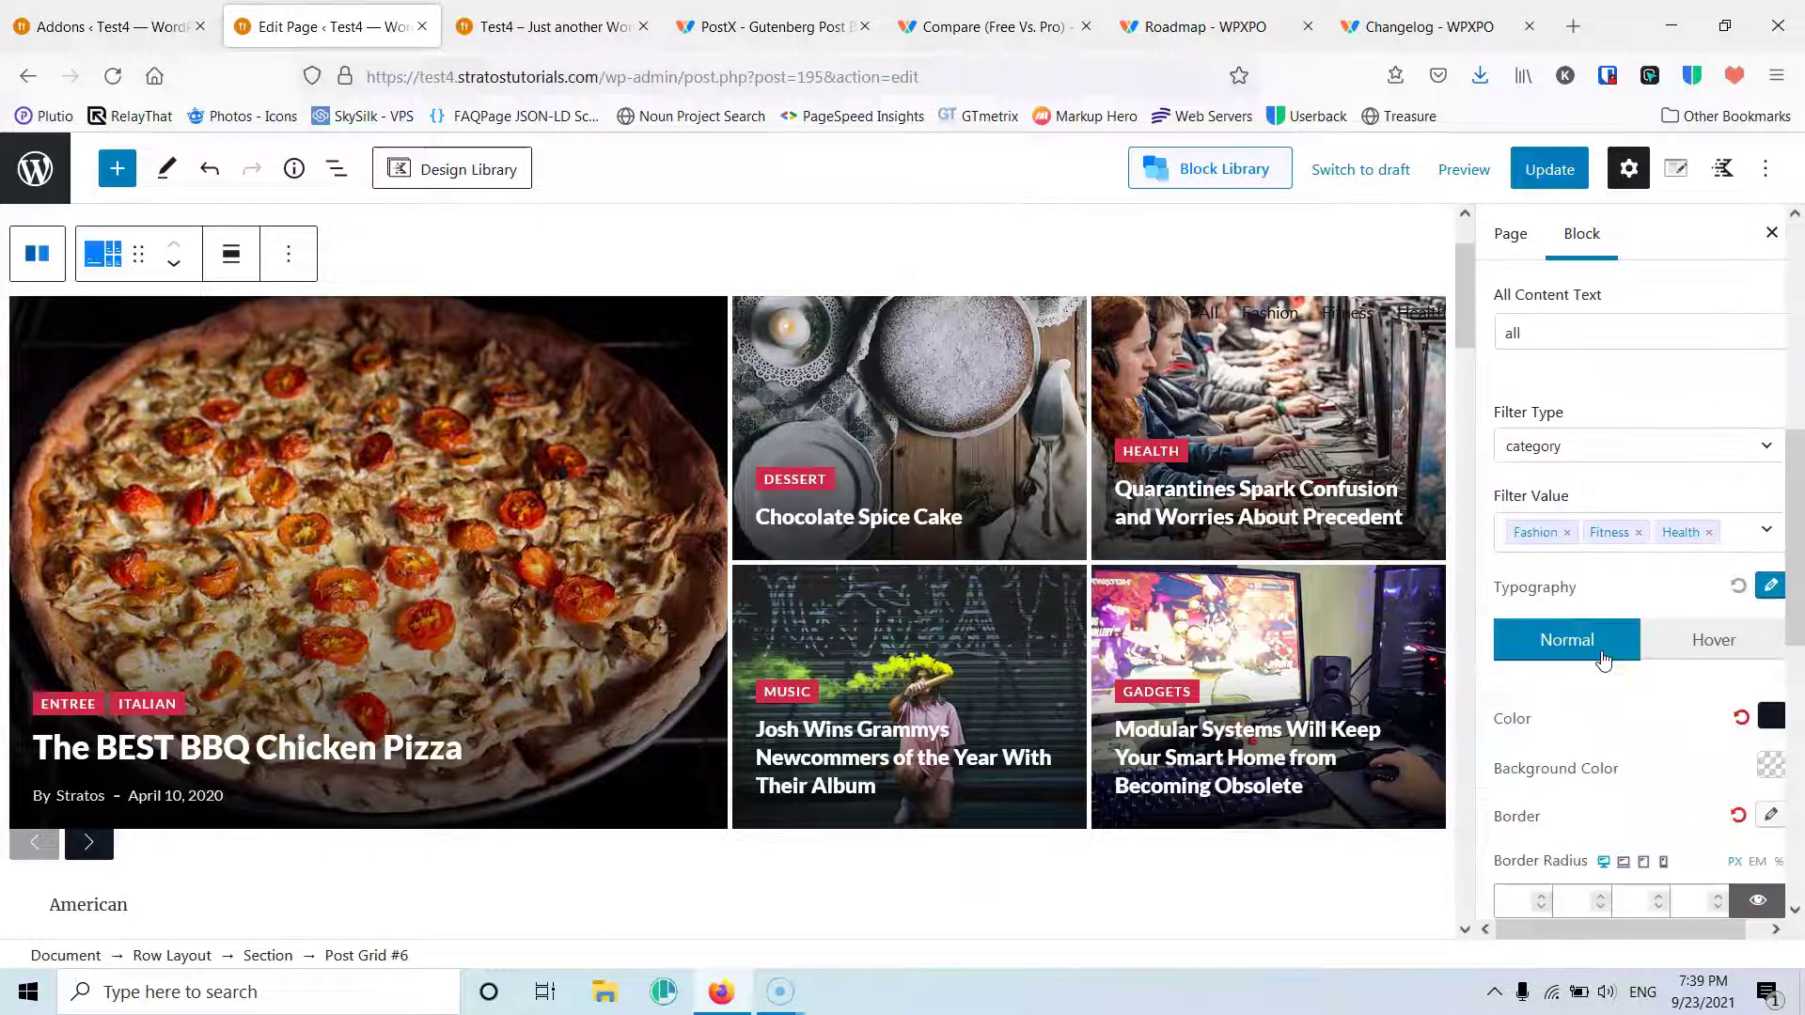
{"action": "scroll", "coordinate": [765, 806], "scroll_direction": "down", "scroll_amount": 4}
Step: Change the Taxonomy block to the grid layout with an image above each name, and open its settings
{"action": "left_click", "coordinate": [116, 686]}
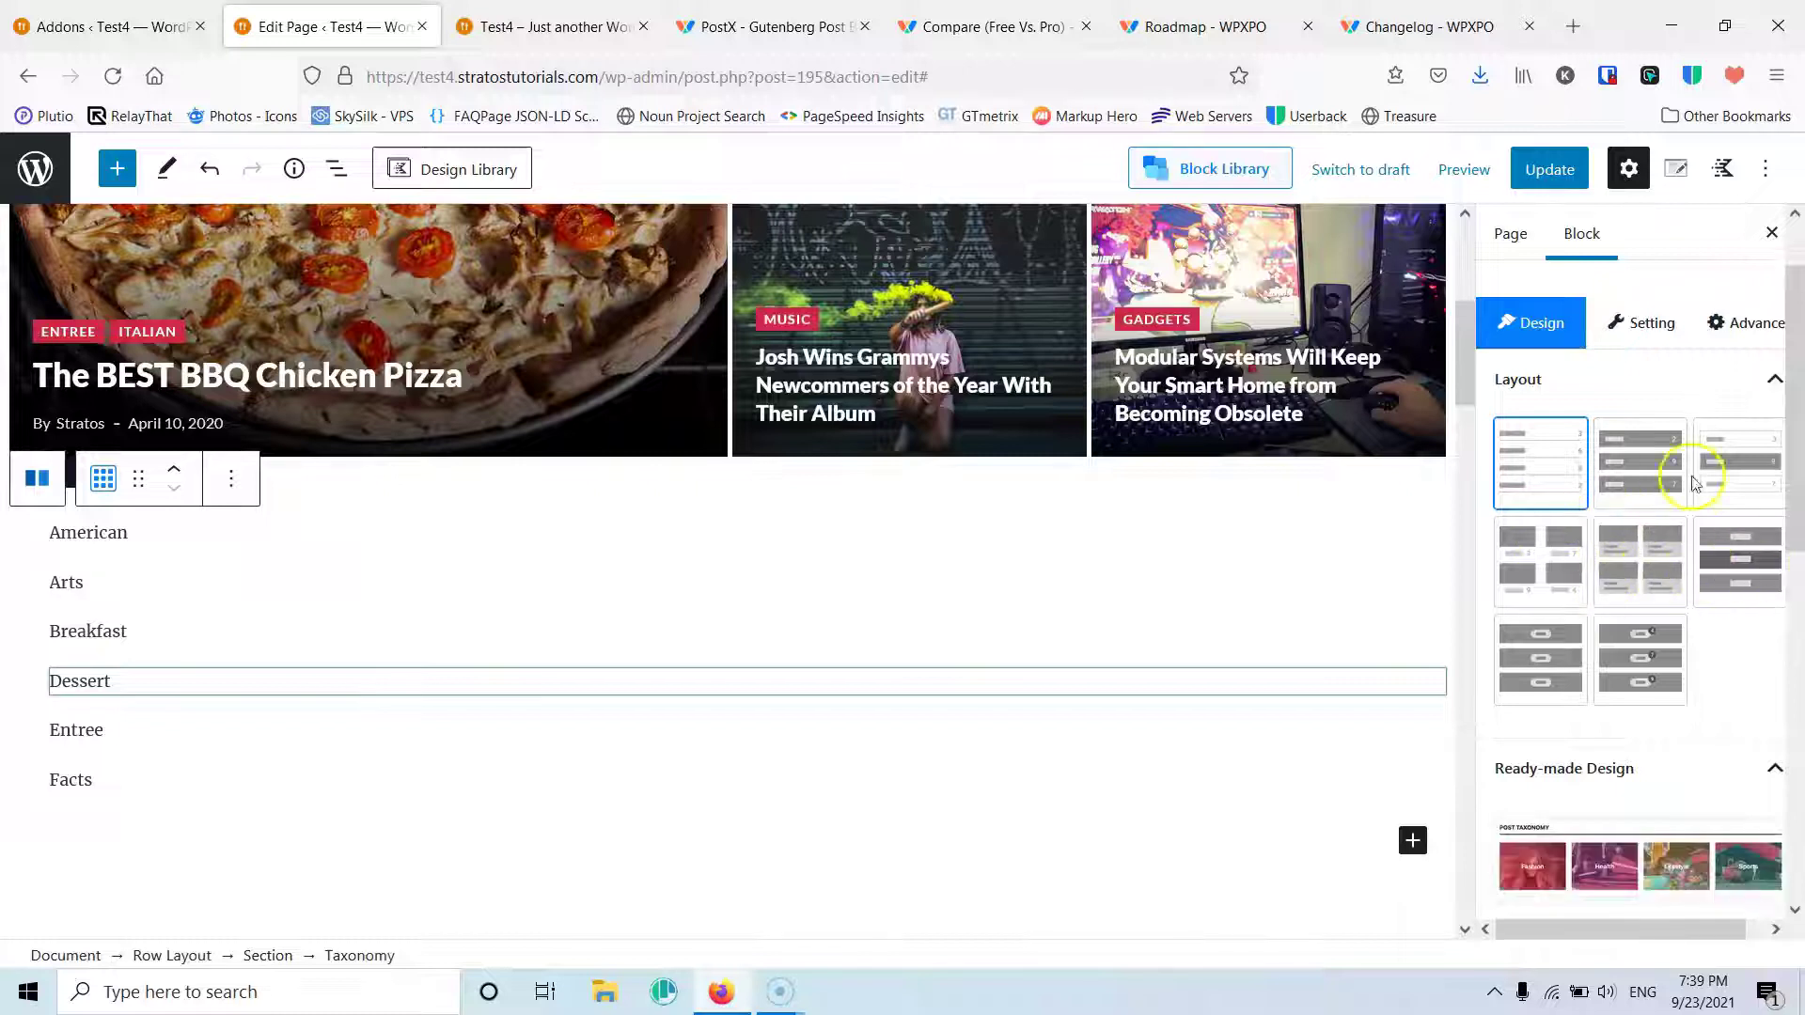
{"action": "left_click", "coordinate": [1545, 573]}
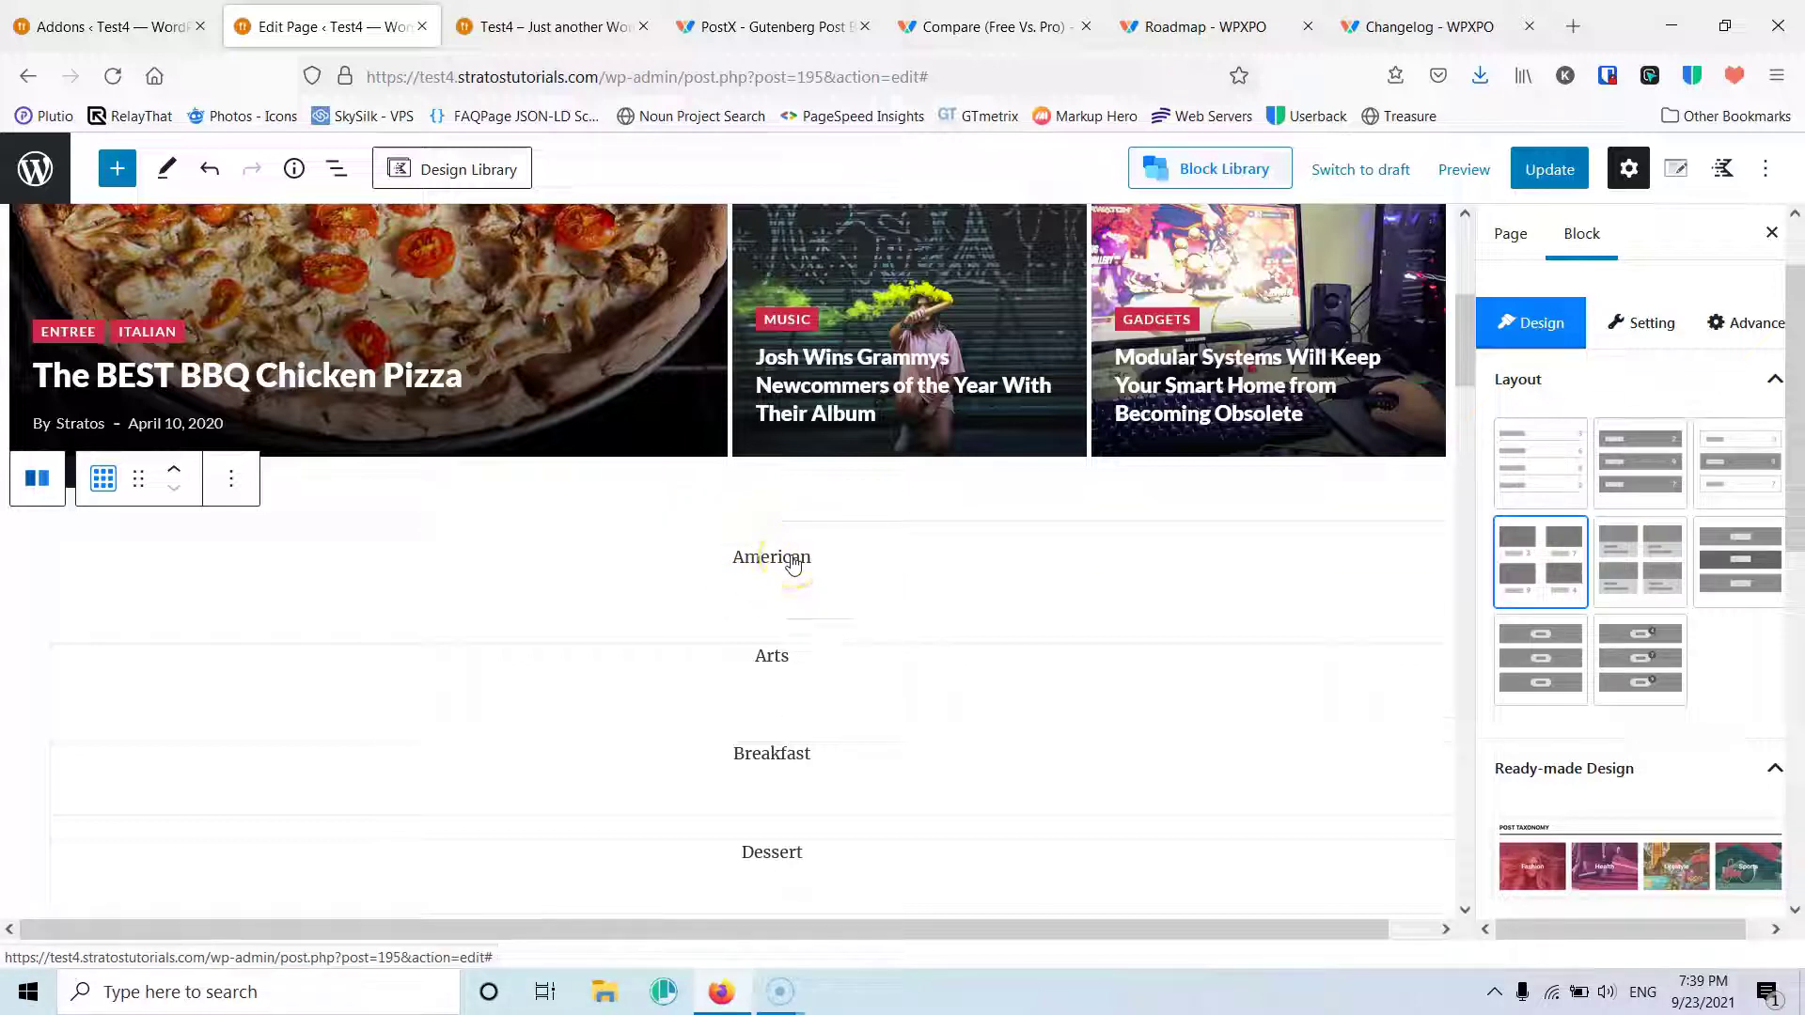
{"action": "left_click", "coordinate": [1645, 322]}
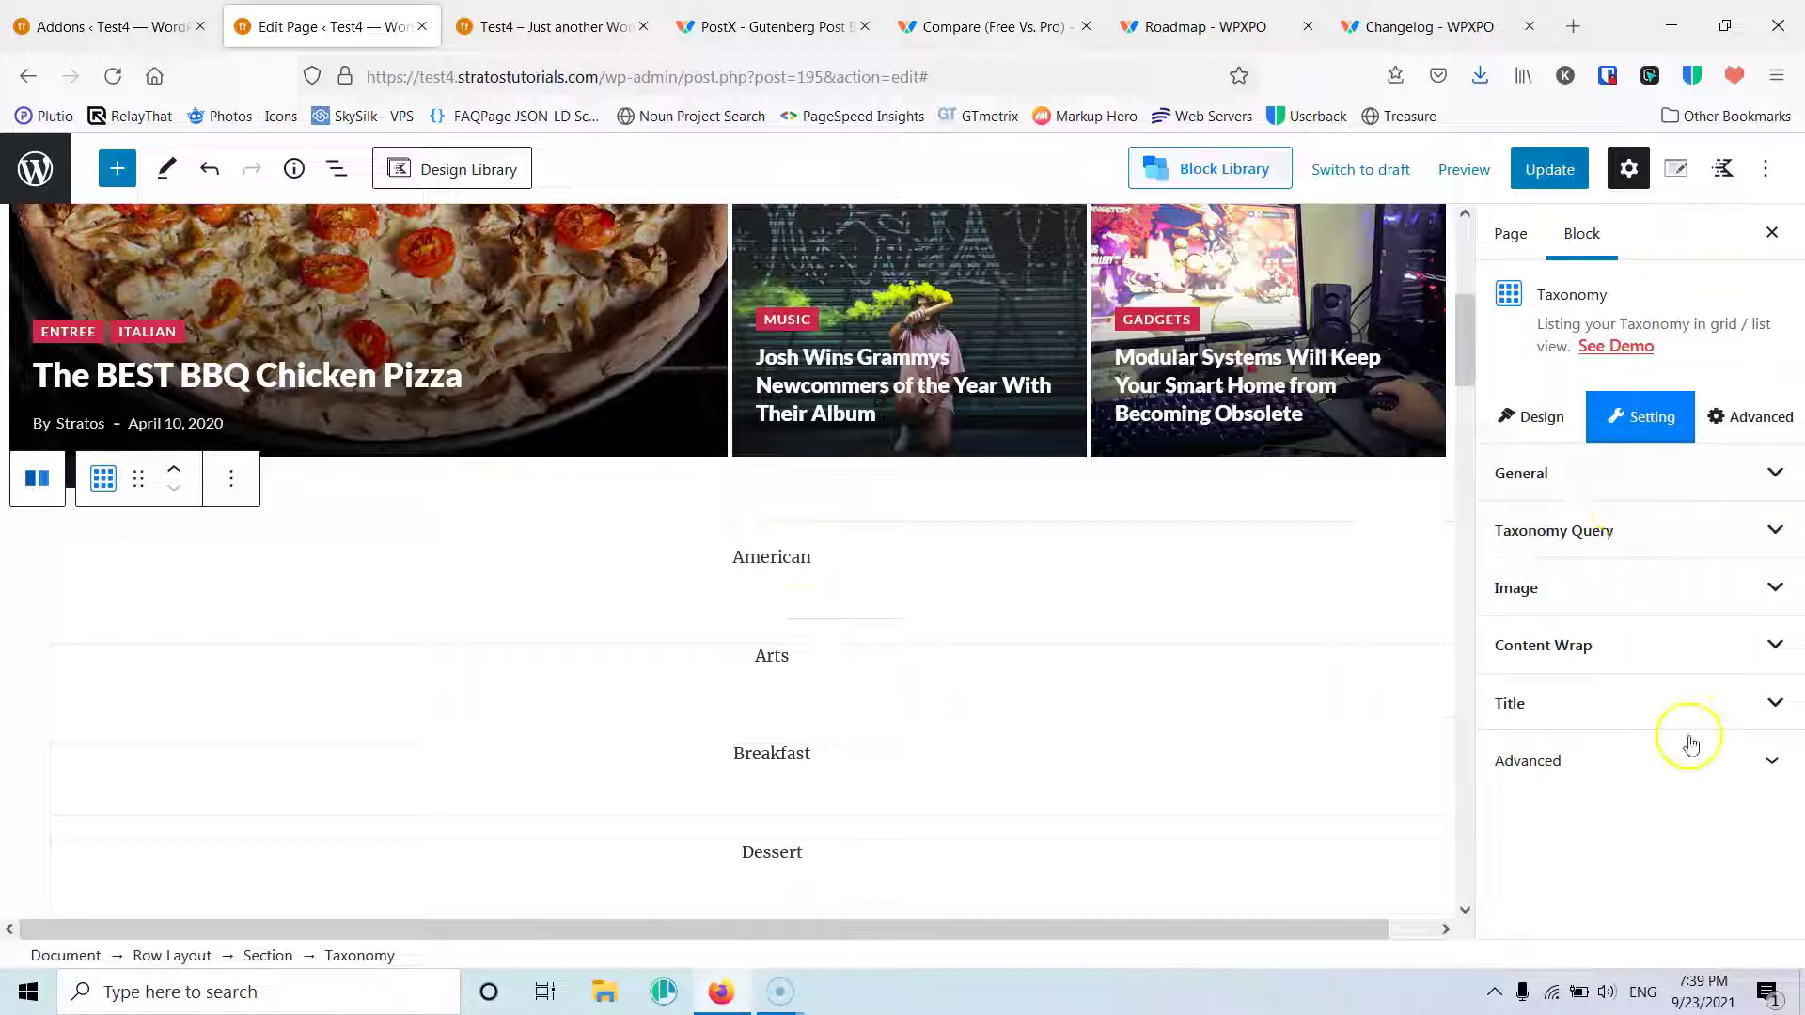
Step: Open the PostX Builder list in the site admin, and view the post grid on the live home page
{"action": "left_click", "coordinate": [94, 20]}
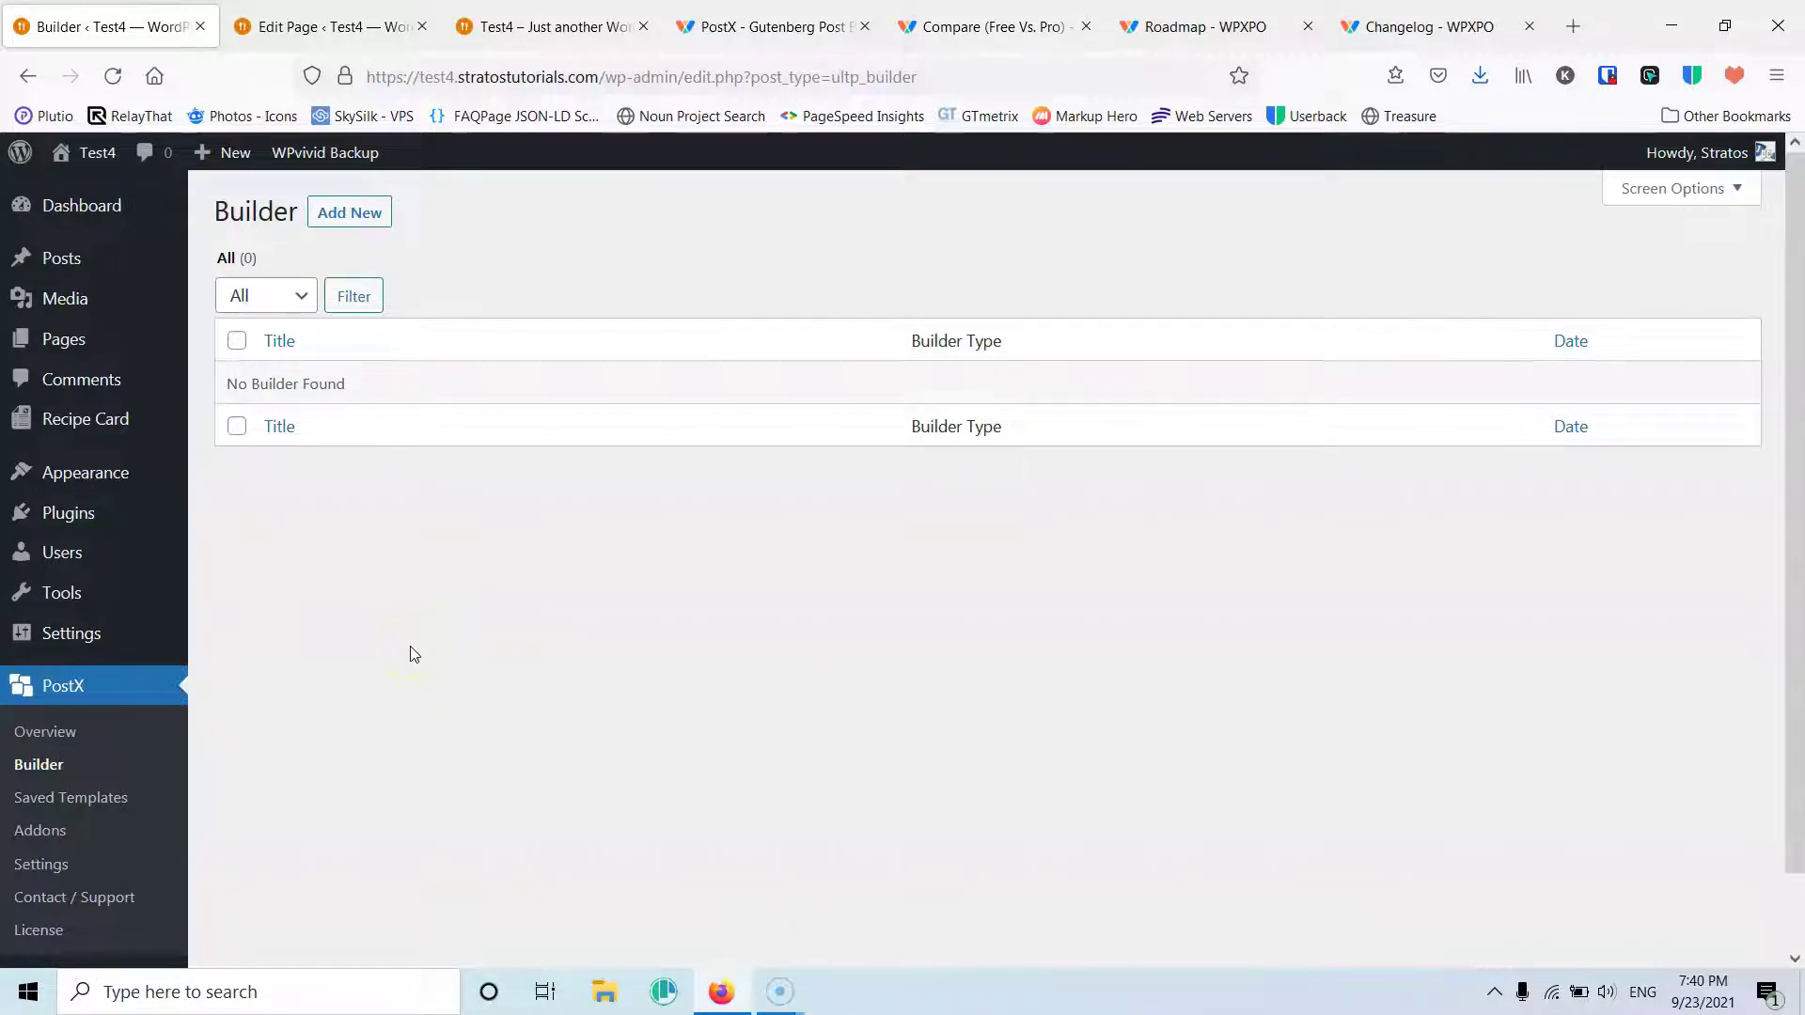
{"action": "left_click", "coordinate": [546, 26]}
{"action": "scroll", "coordinate": [981, 557], "scroll_direction": "down", "scroll_amount": 3}
{"action": "scroll", "coordinate": [1246, 724], "scroll_direction": "down", "scroll_amount": 2}
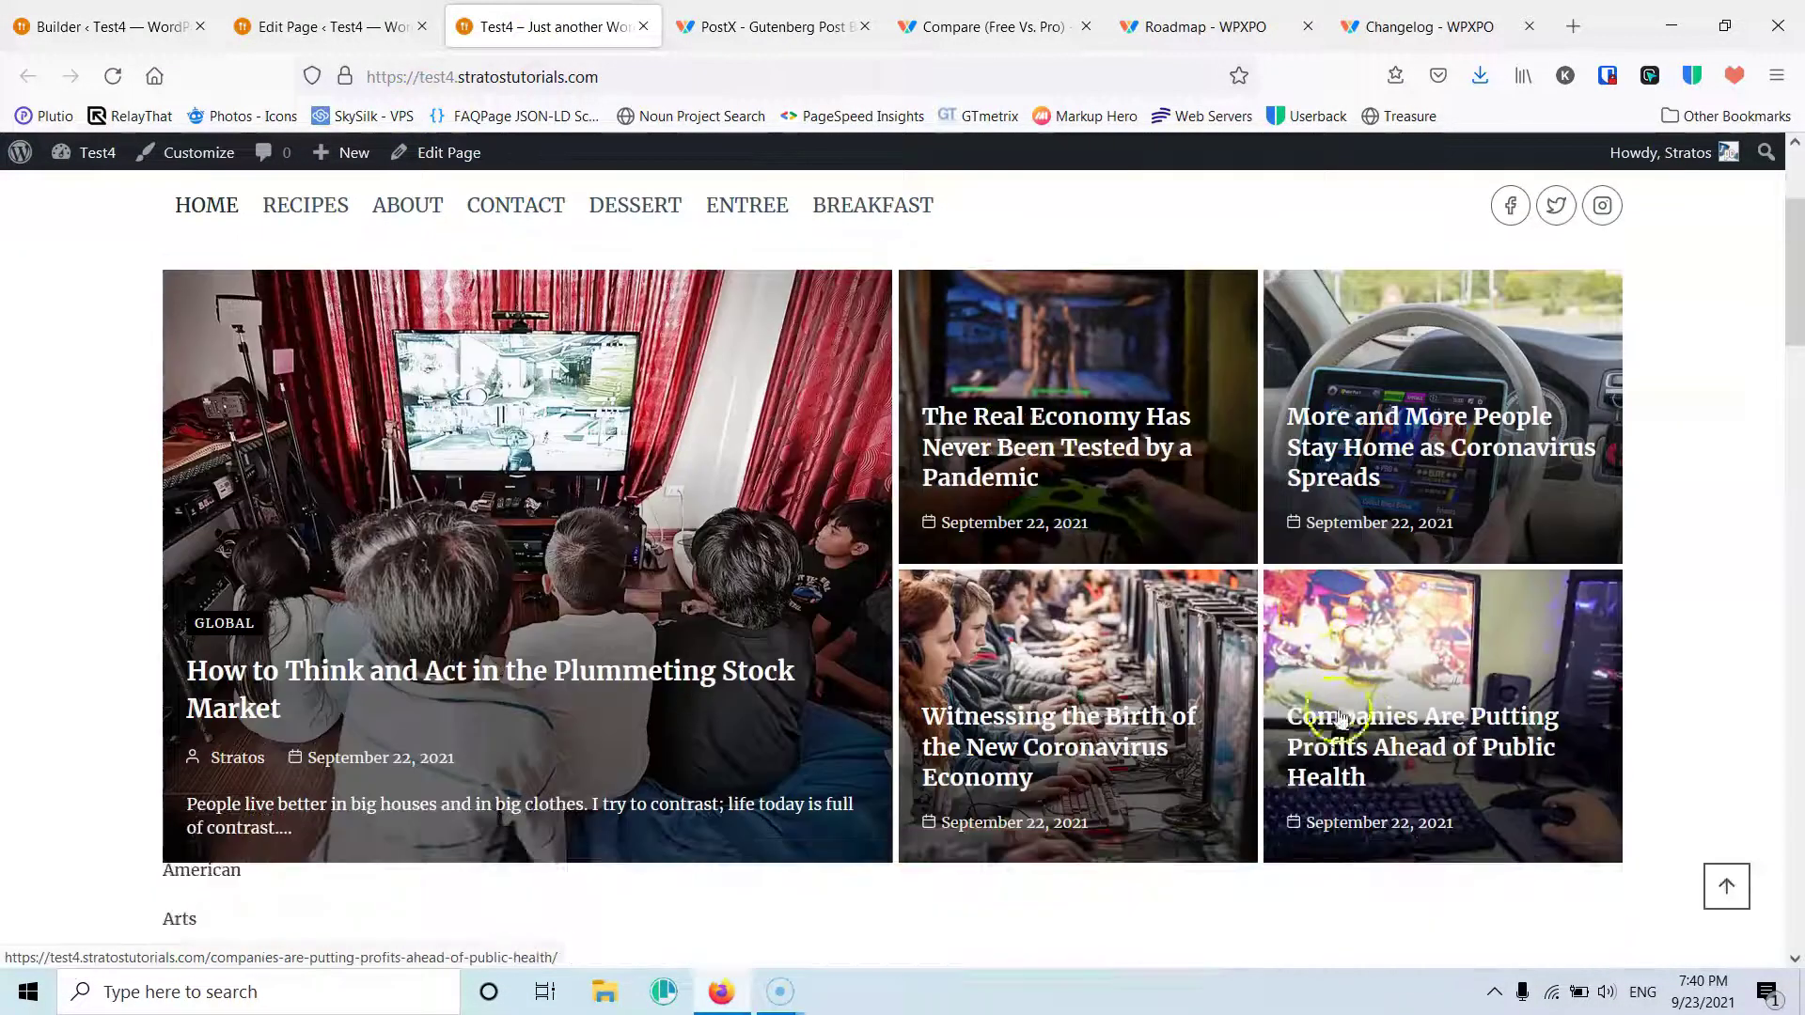
Step: Open the Global category archive from the featured post and look through its post listing
{"action": "mouse_move", "coordinate": [110, 168]}
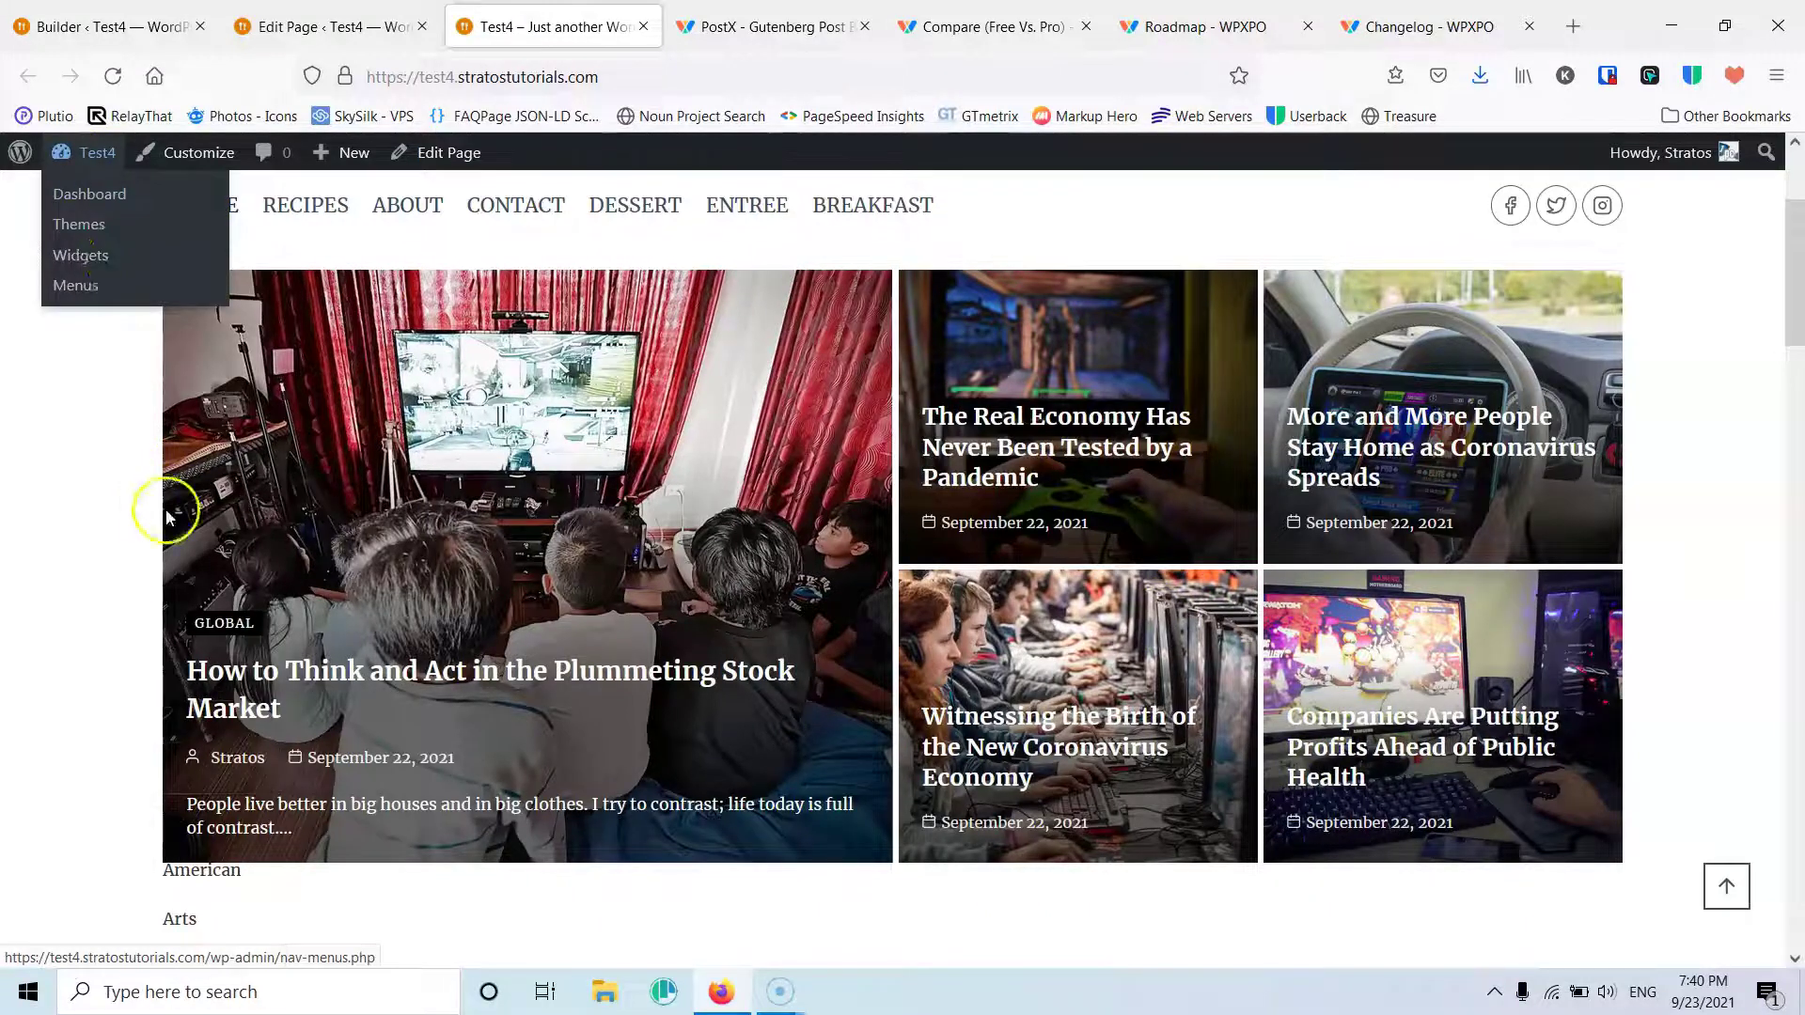
{"action": "left_click", "coordinate": [234, 630]}
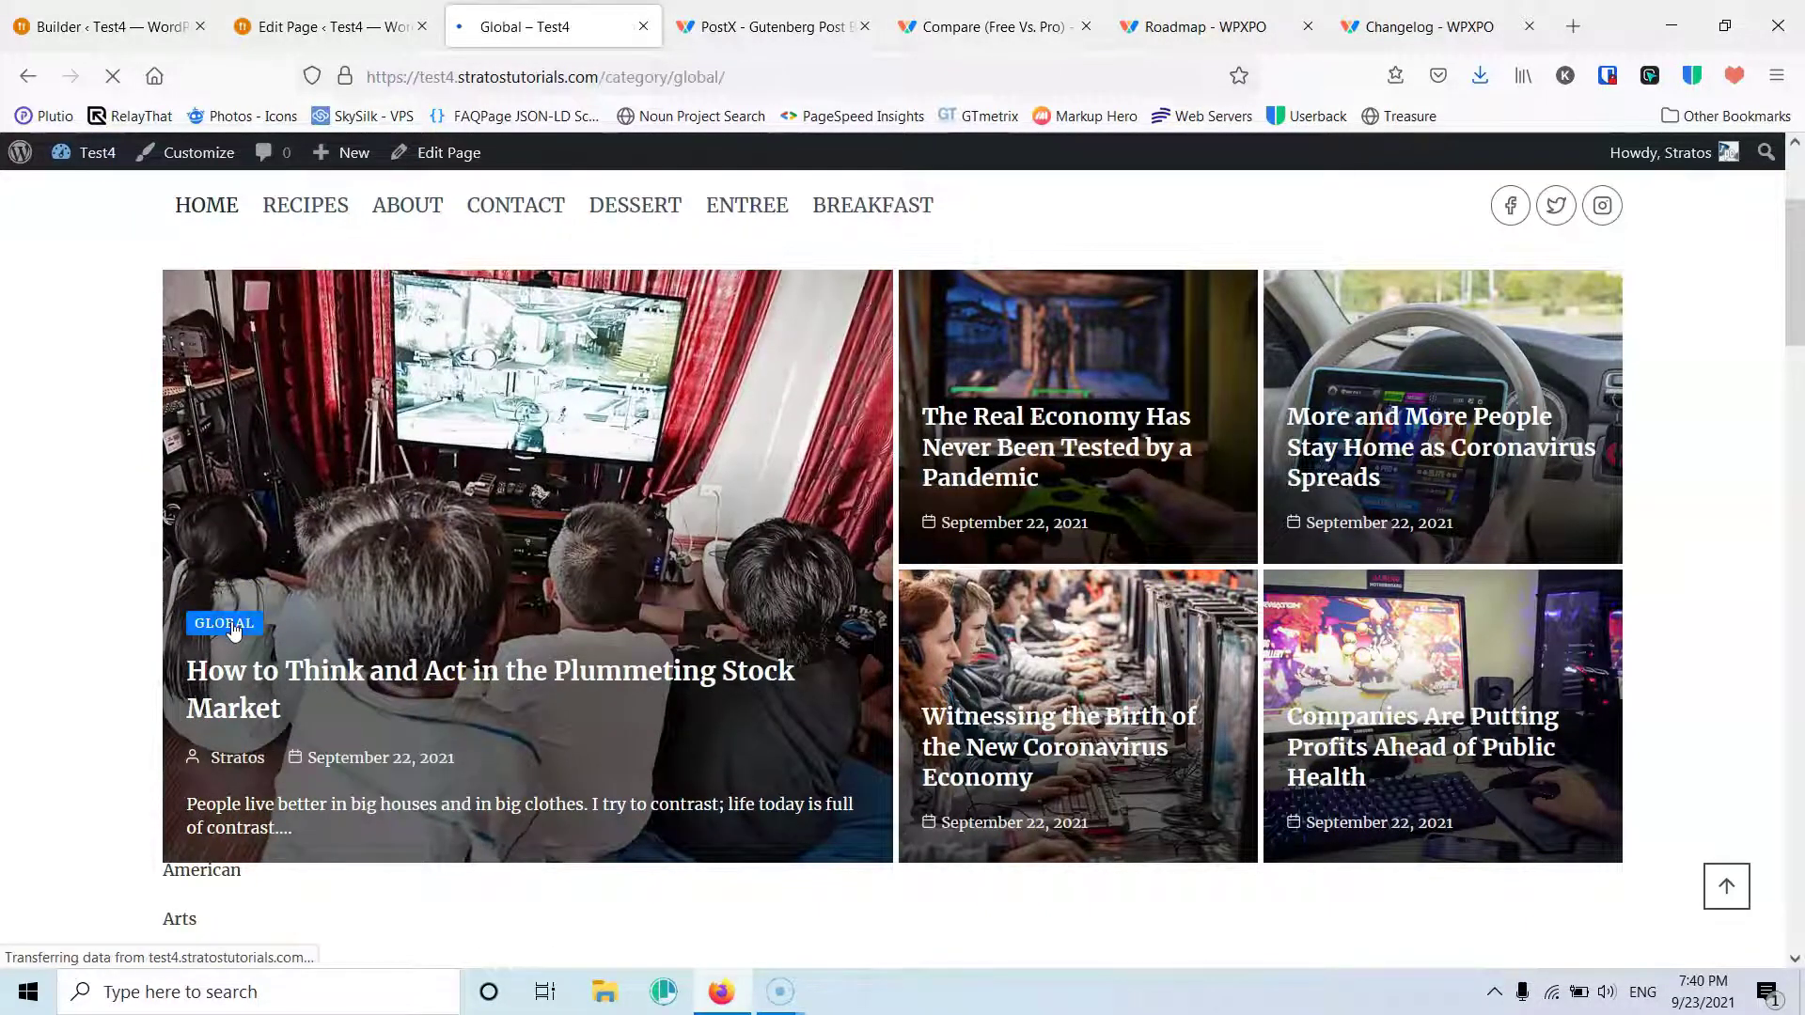
{"action": "scroll", "coordinate": [645, 657], "scroll_direction": "down", "scroll_amount": 6}
{"action": "scroll", "coordinate": [645, 657], "scroll_direction": "down", "scroll_amount": 8}
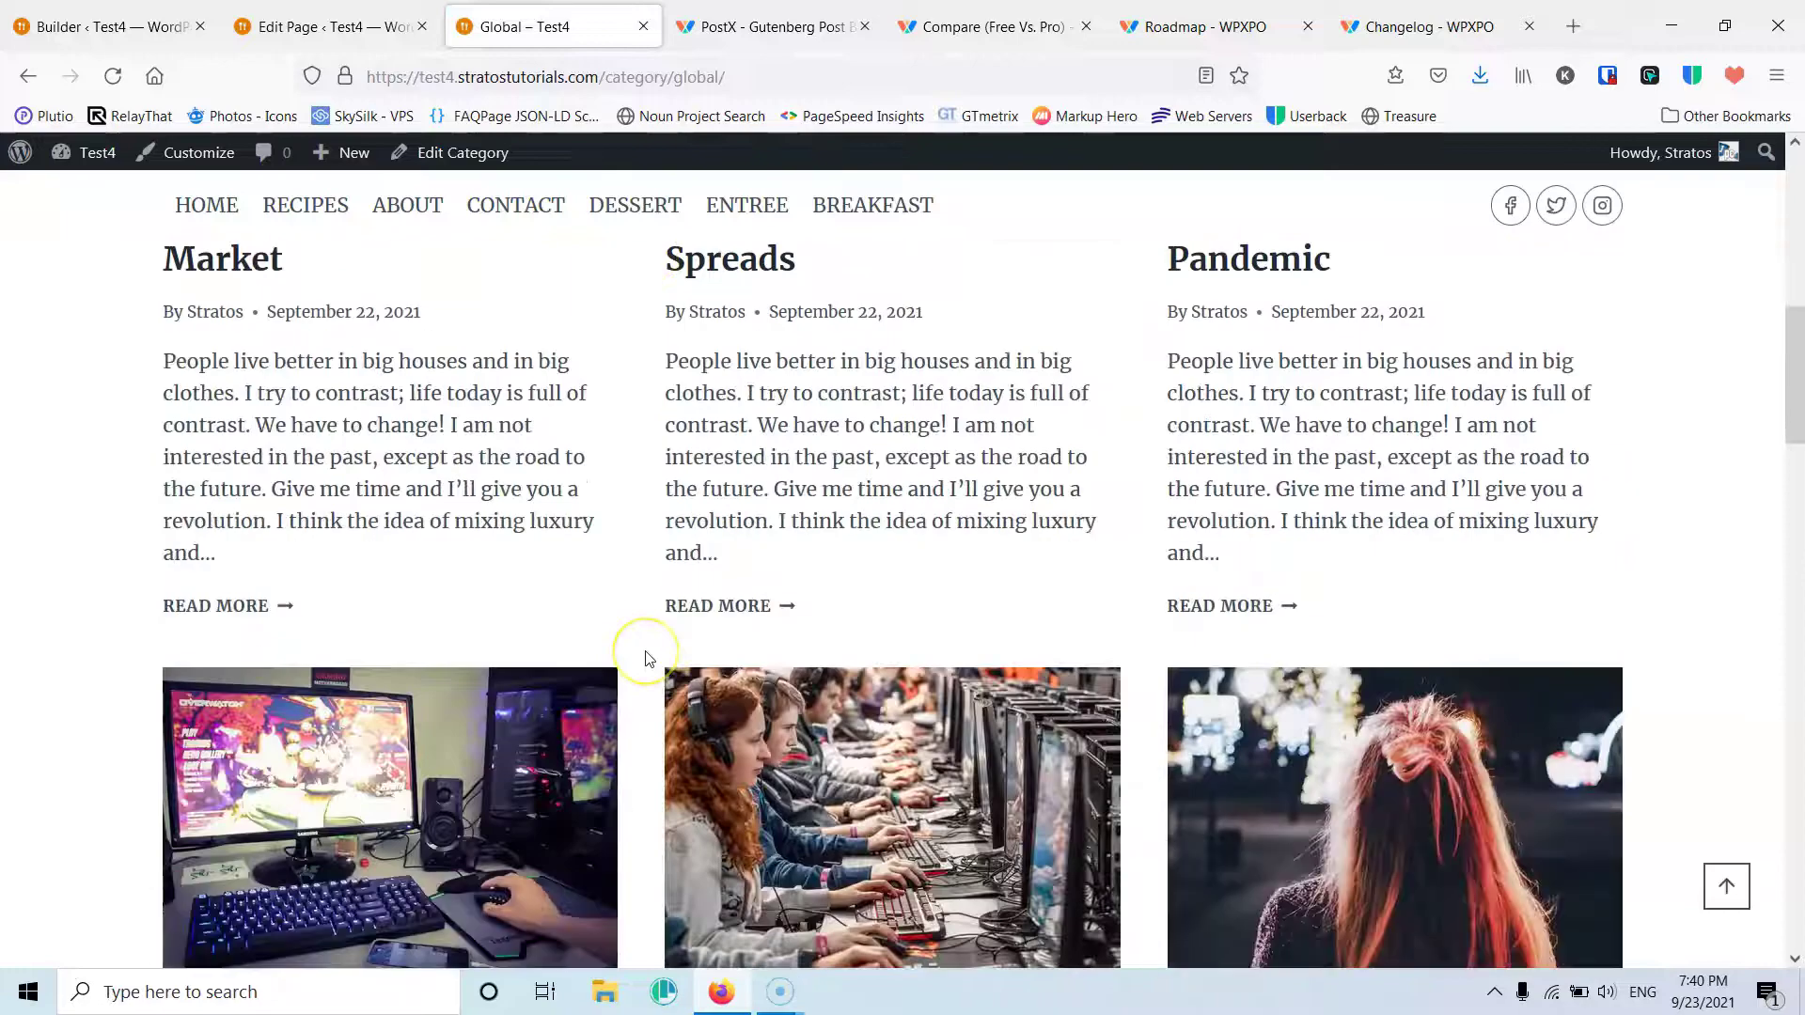
{"action": "scroll", "coordinate": [645, 657], "scroll_direction": "up", "scroll_amount": 14}
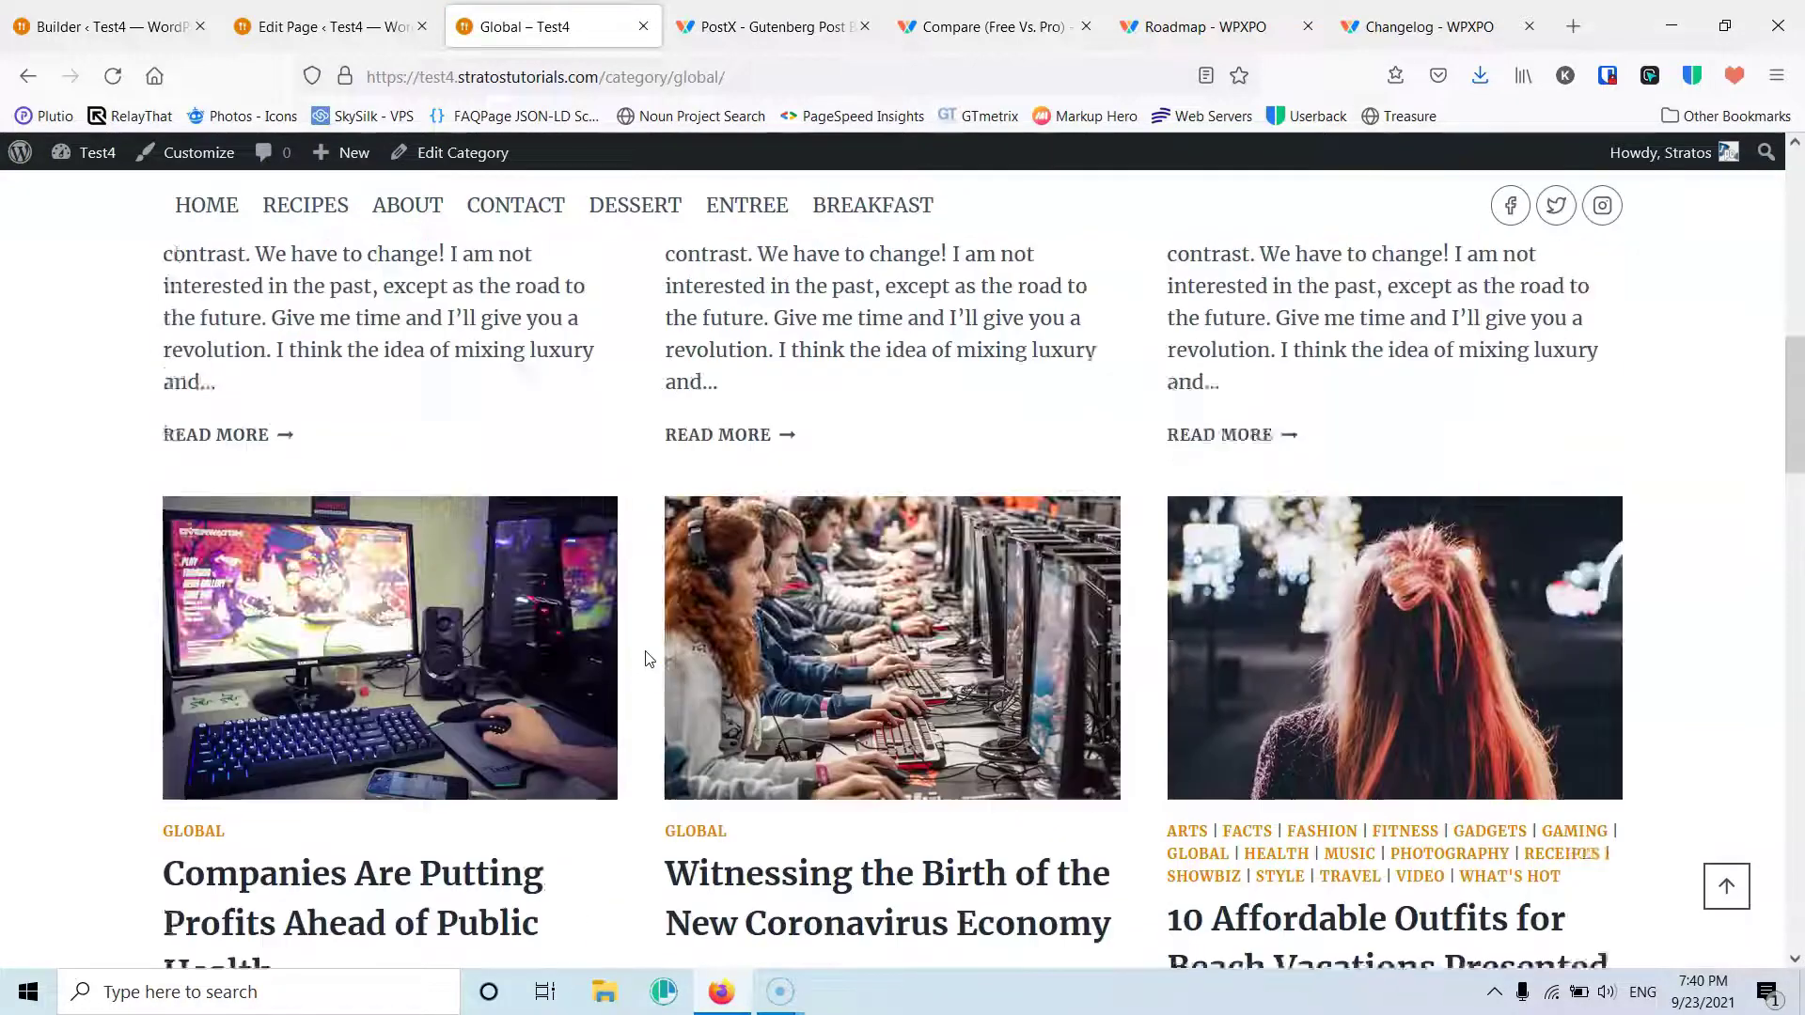
Step: Start a new Builder template named "Post Globl" with Archive as the template type
{"action": "scroll", "coordinate": [647, 658], "scroll_direction": "down", "scroll_amount": 4}
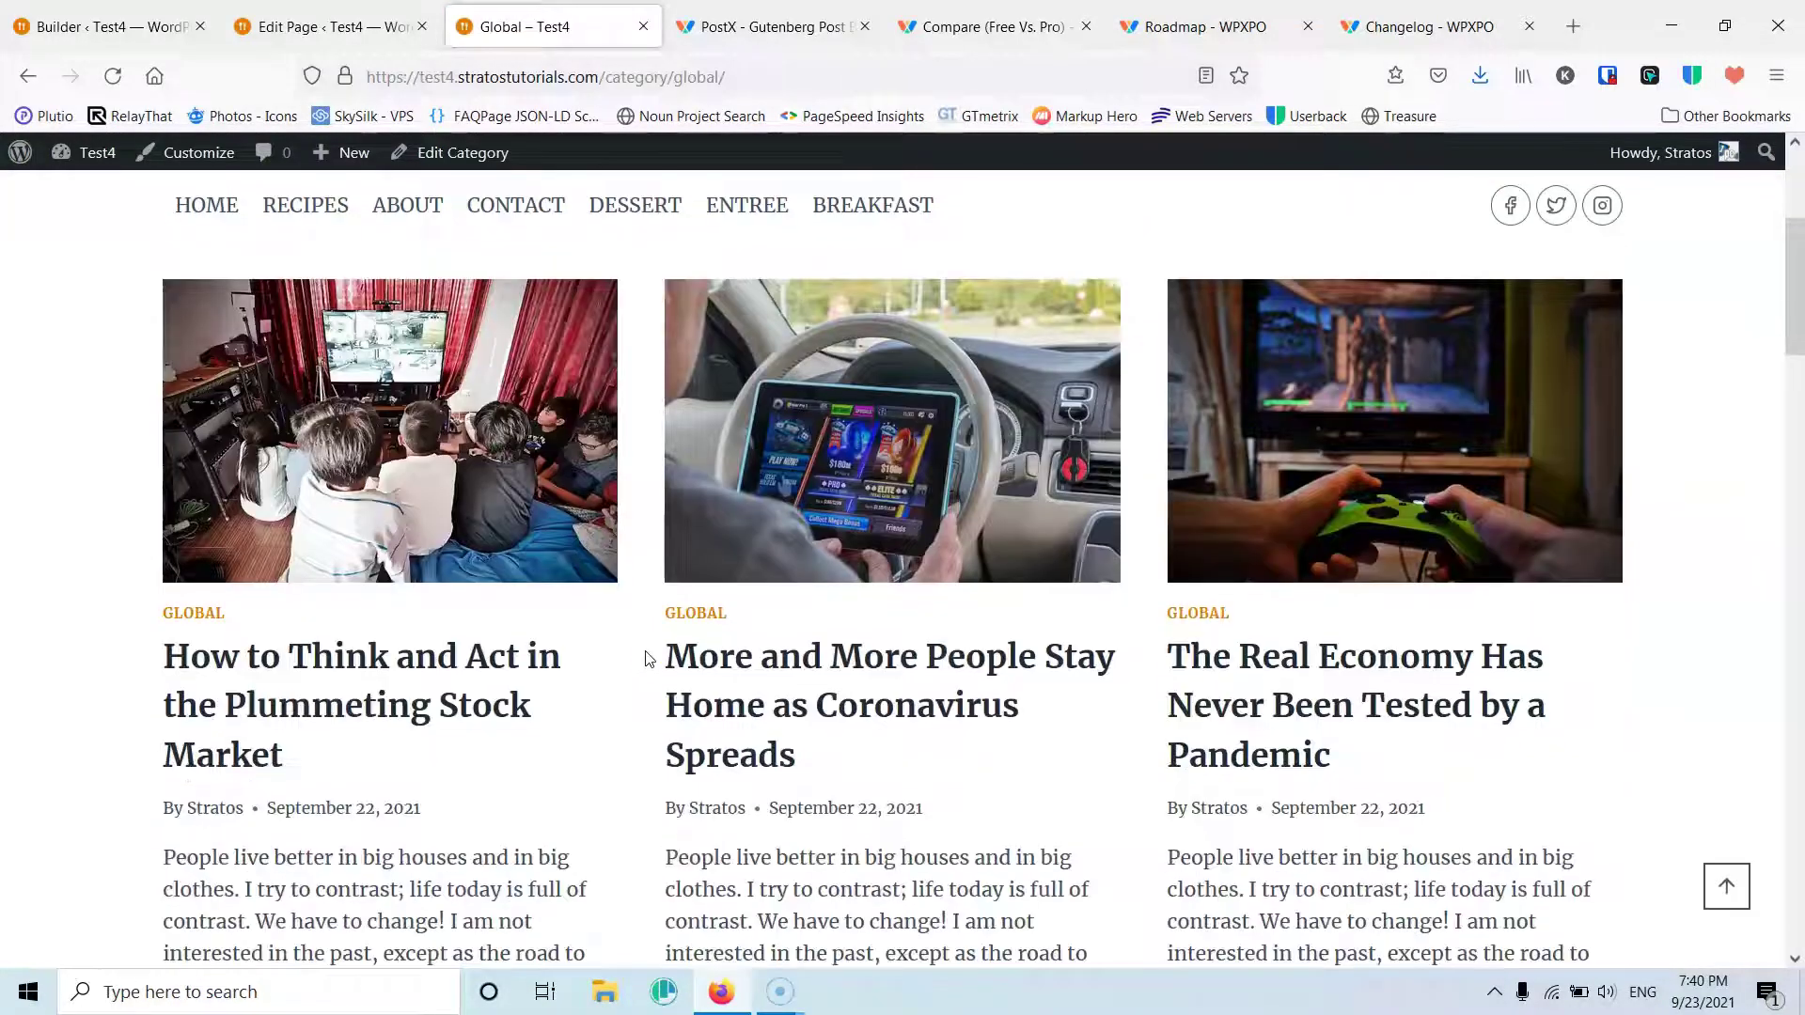
{"action": "left_click", "coordinate": [108, 26]}
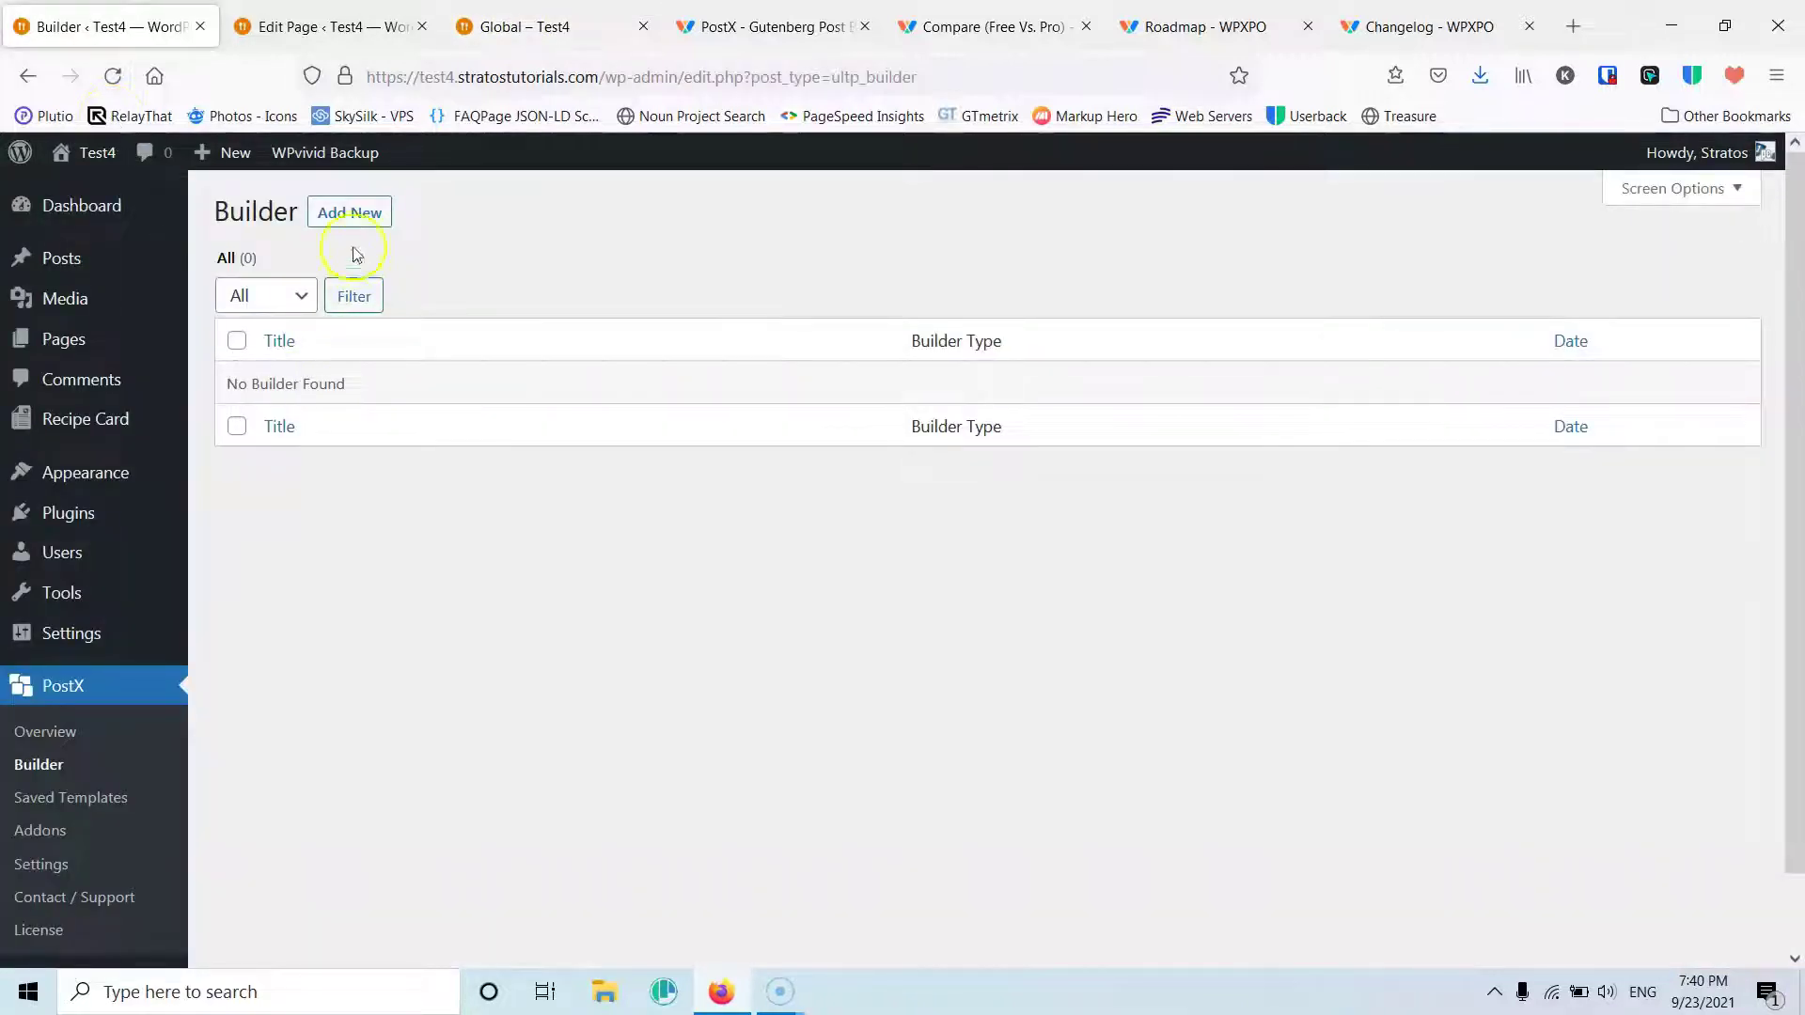
{"action": "left_click", "coordinate": [350, 218]}
{"action": "left_click", "coordinate": [687, 481]}
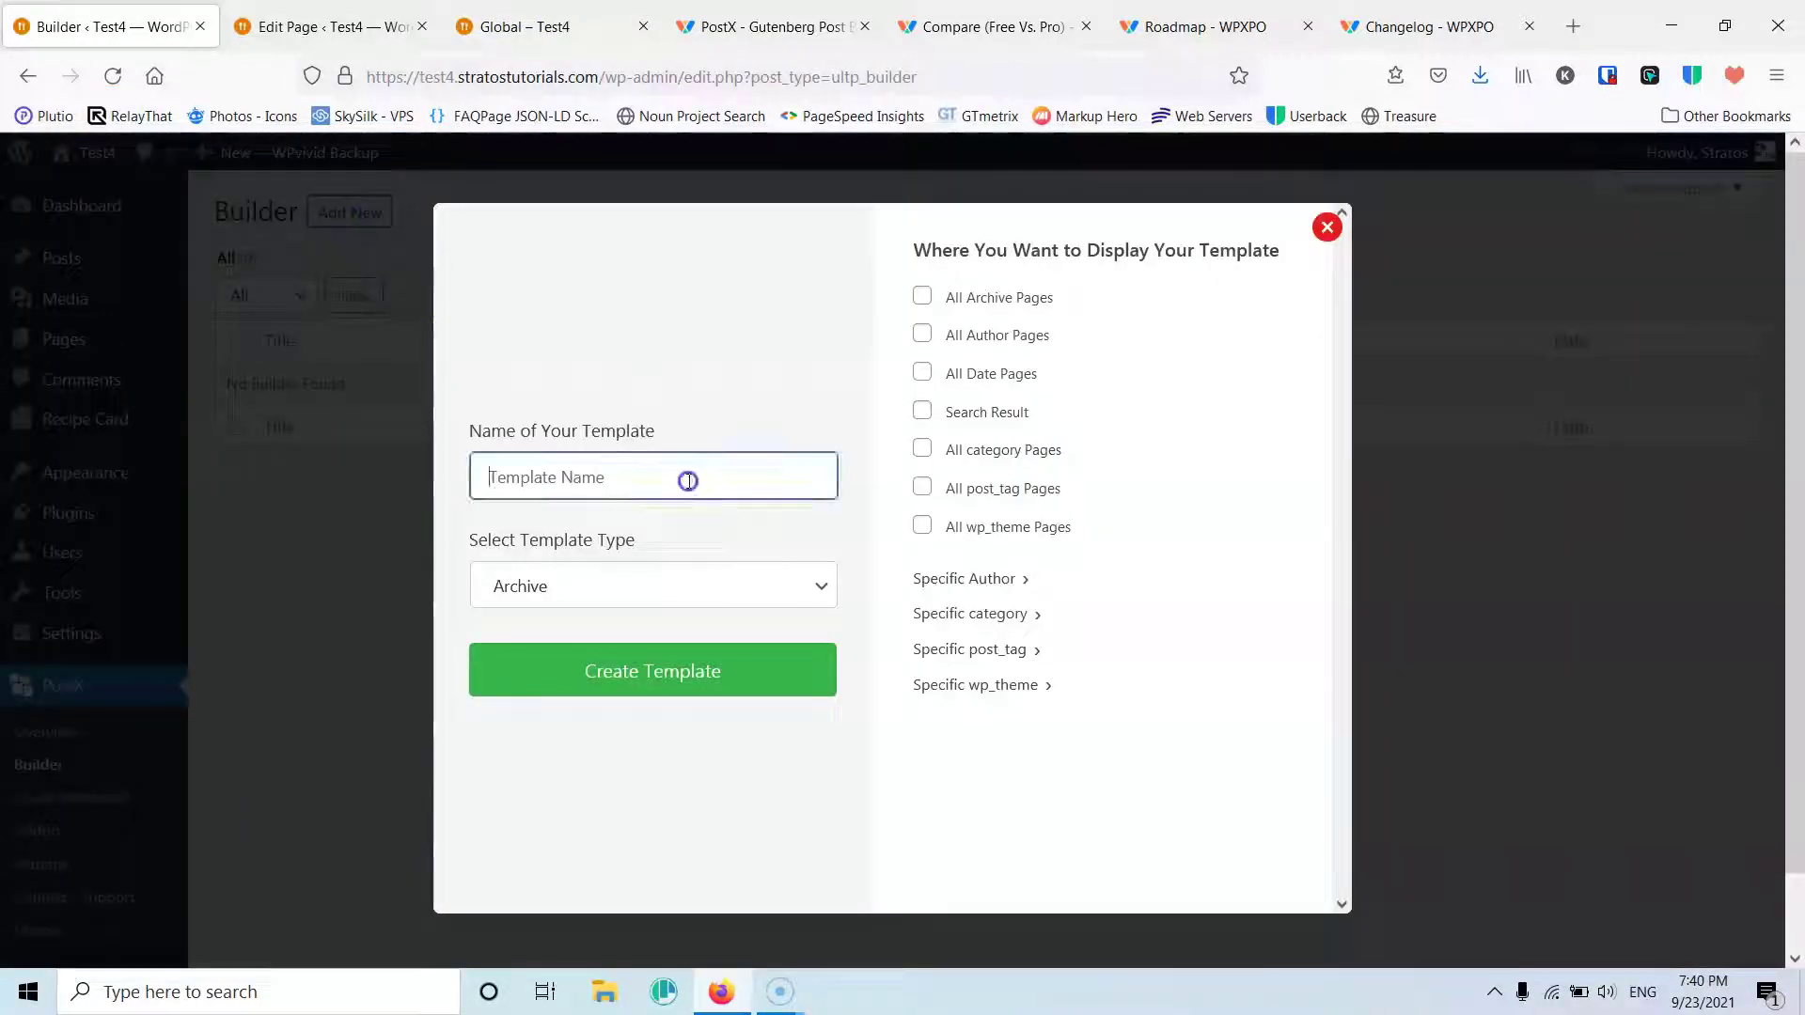
{"action": "type", "text": "Po"}
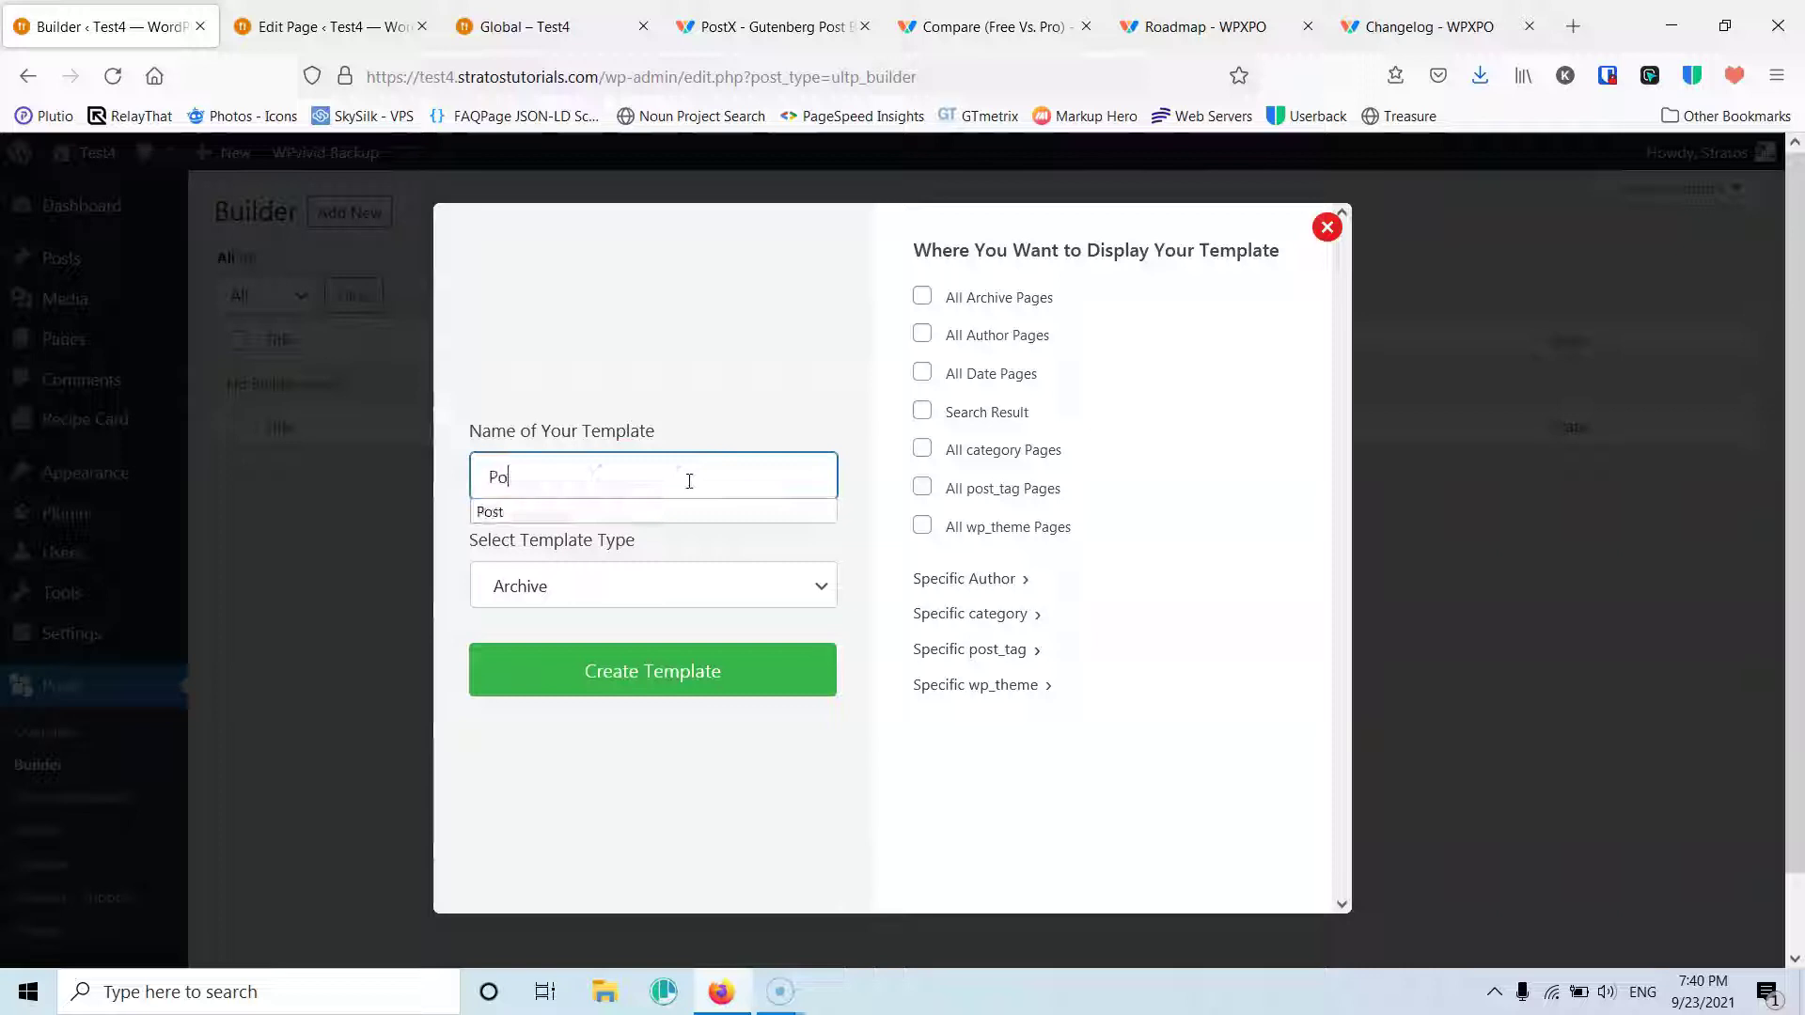
{"action": "type", "text": "st Globl"}
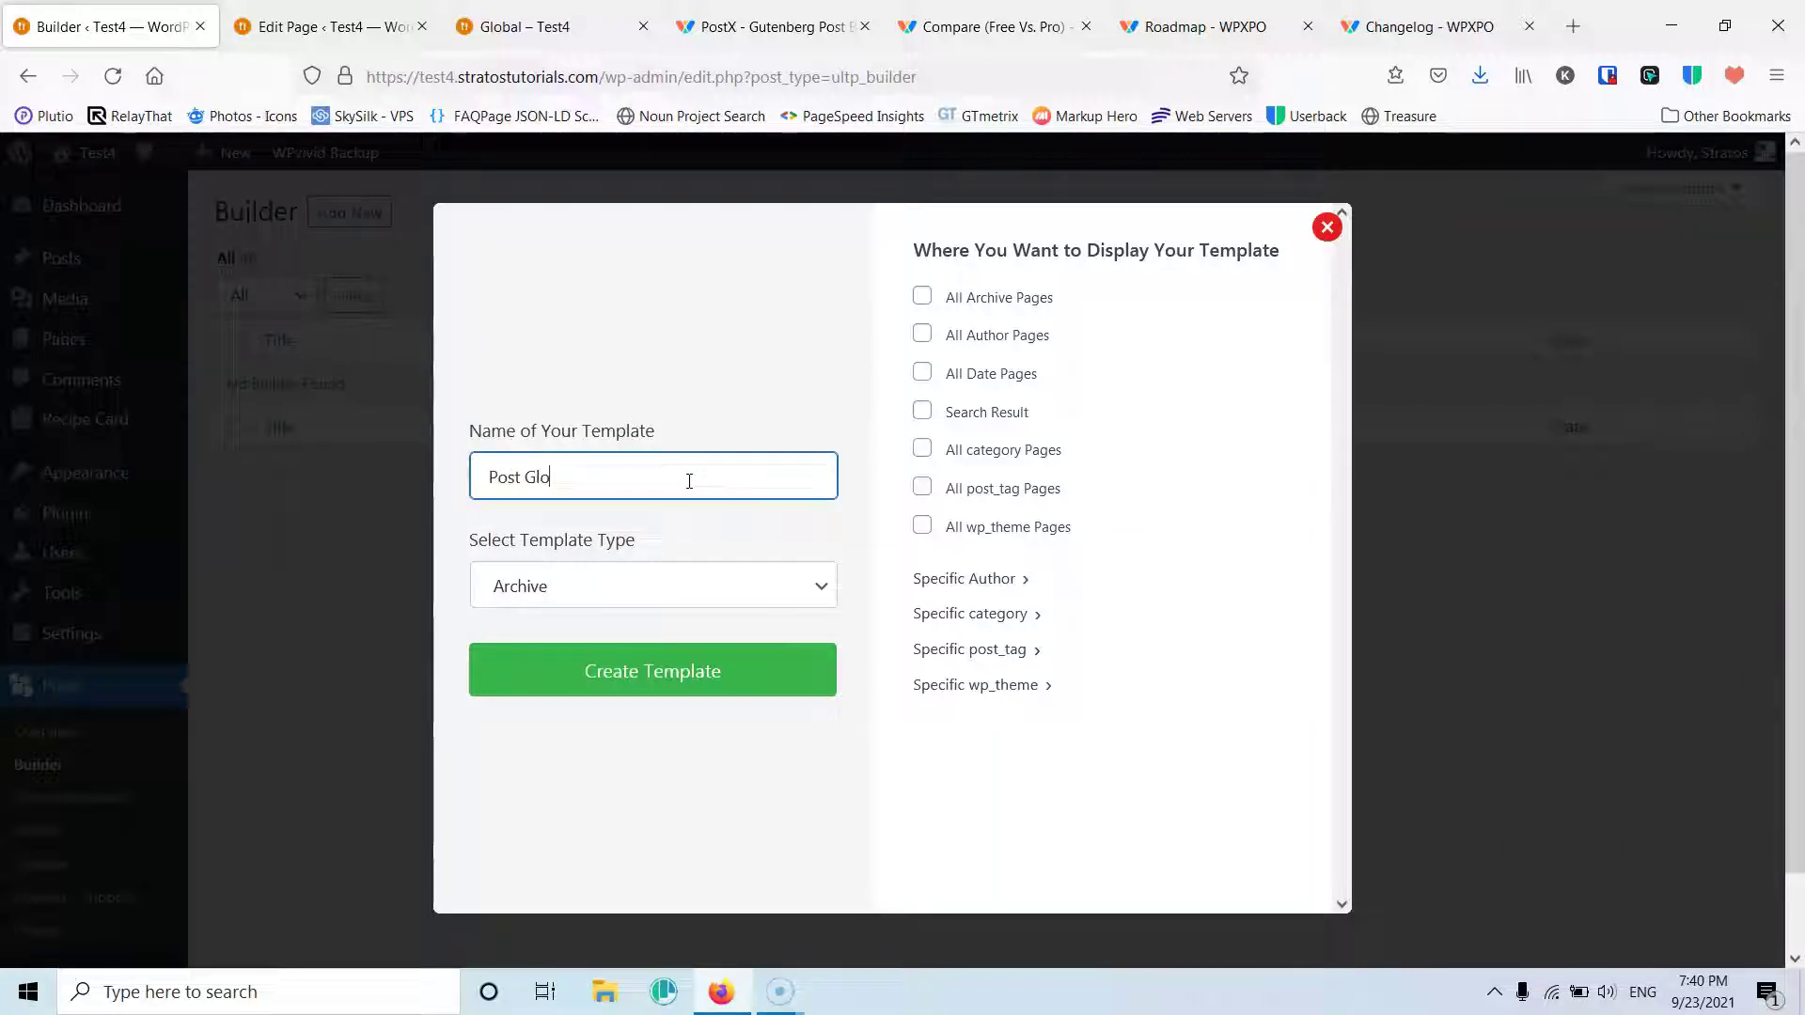
{"action": "left_click", "coordinate": [589, 594]}
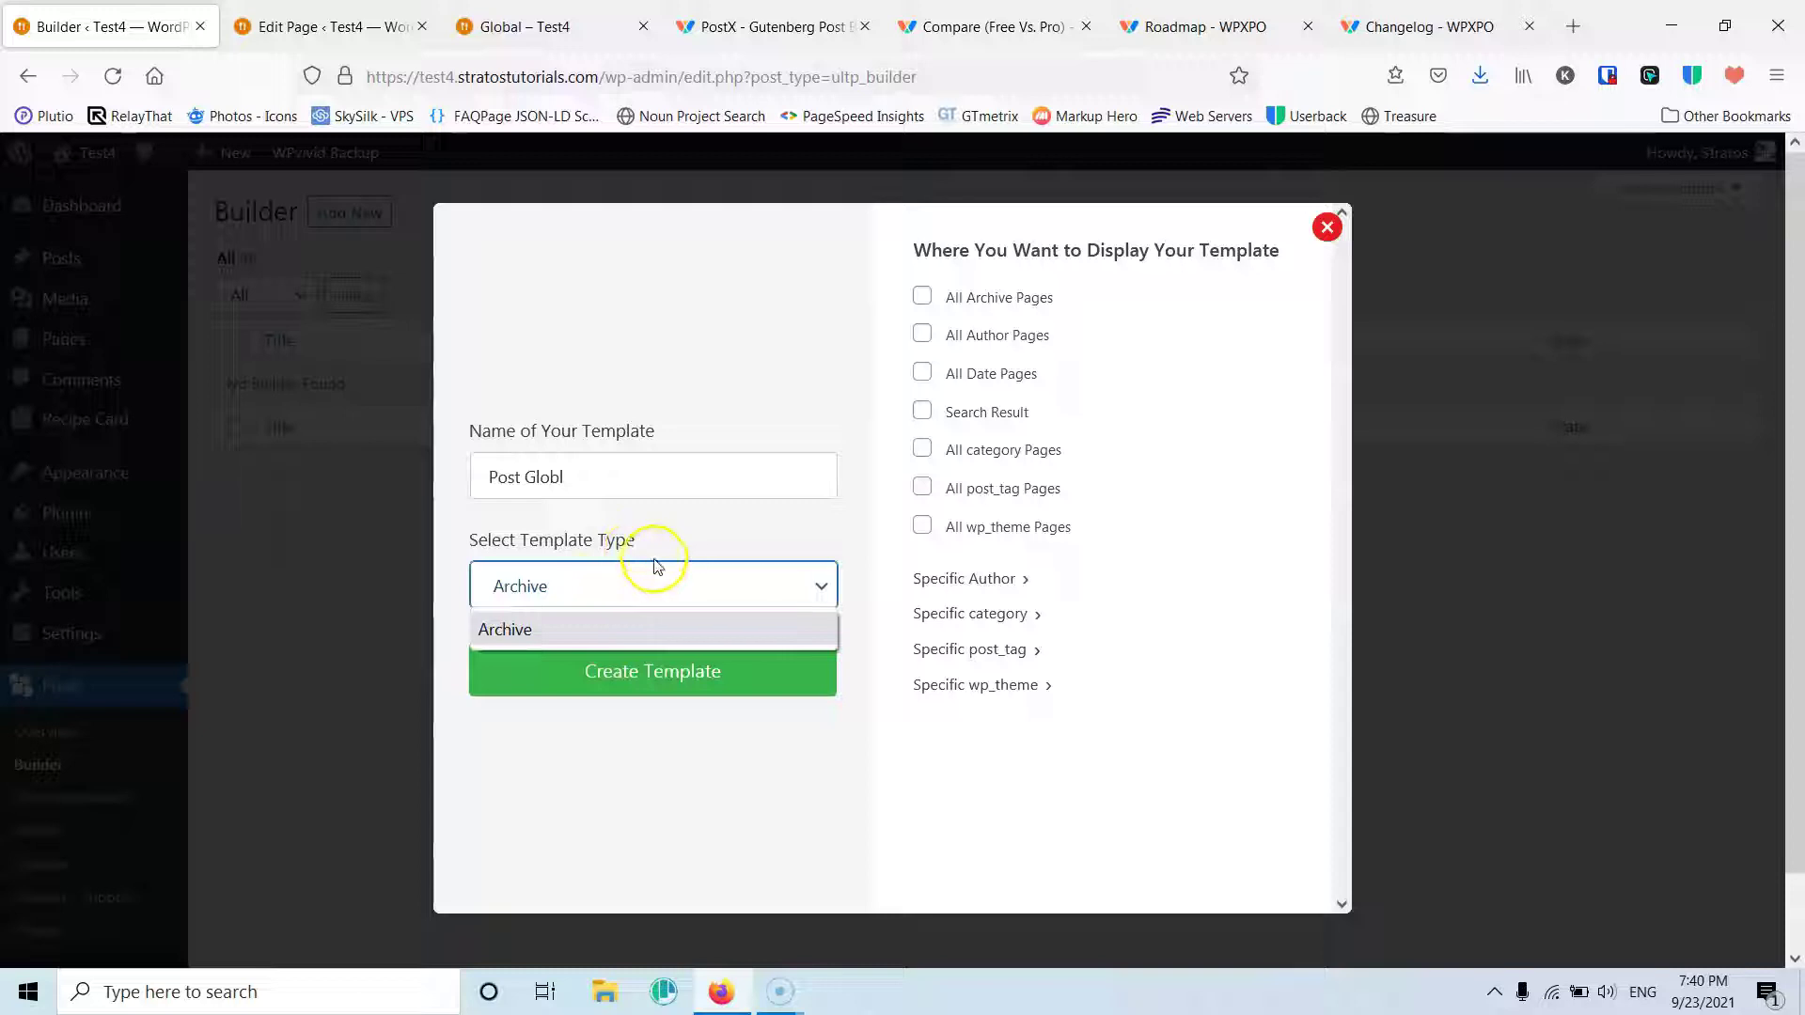
{"action": "left_click", "coordinate": [663, 586]}
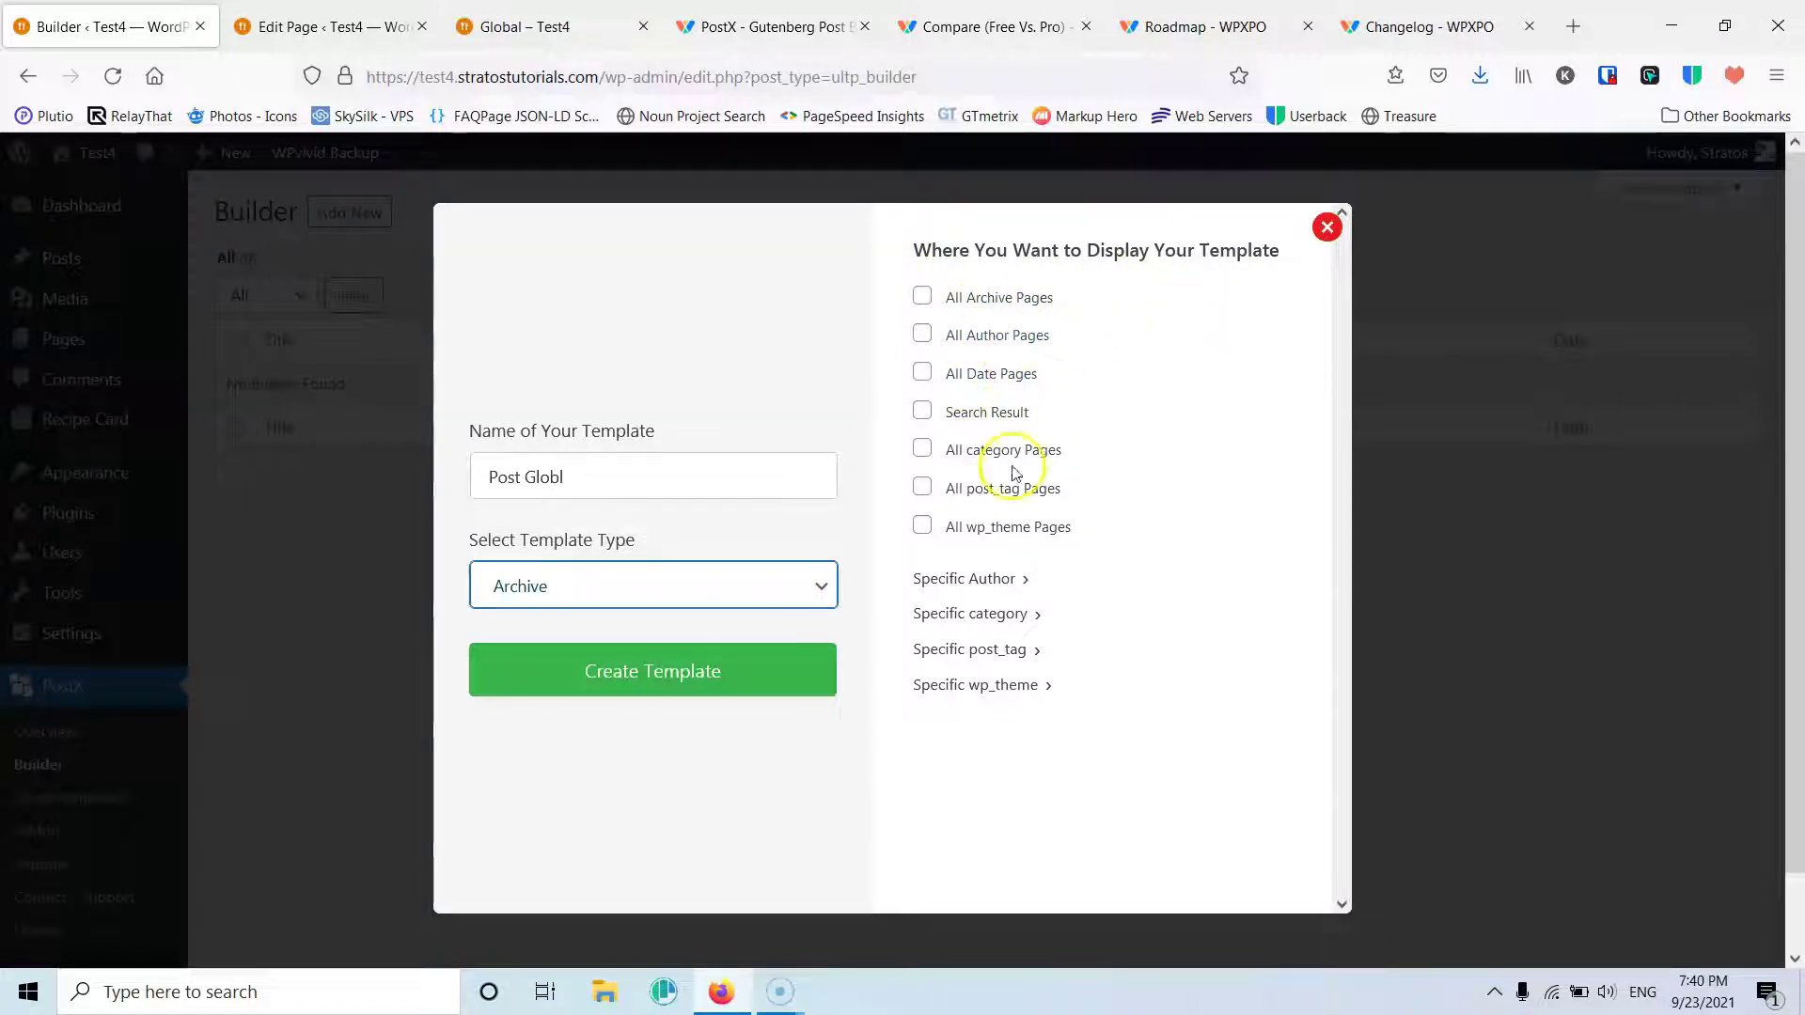
Step: Create the template for the specific category Global, open it for editing, and reload the live Global archive
{"action": "left_click", "coordinate": [952, 616]}
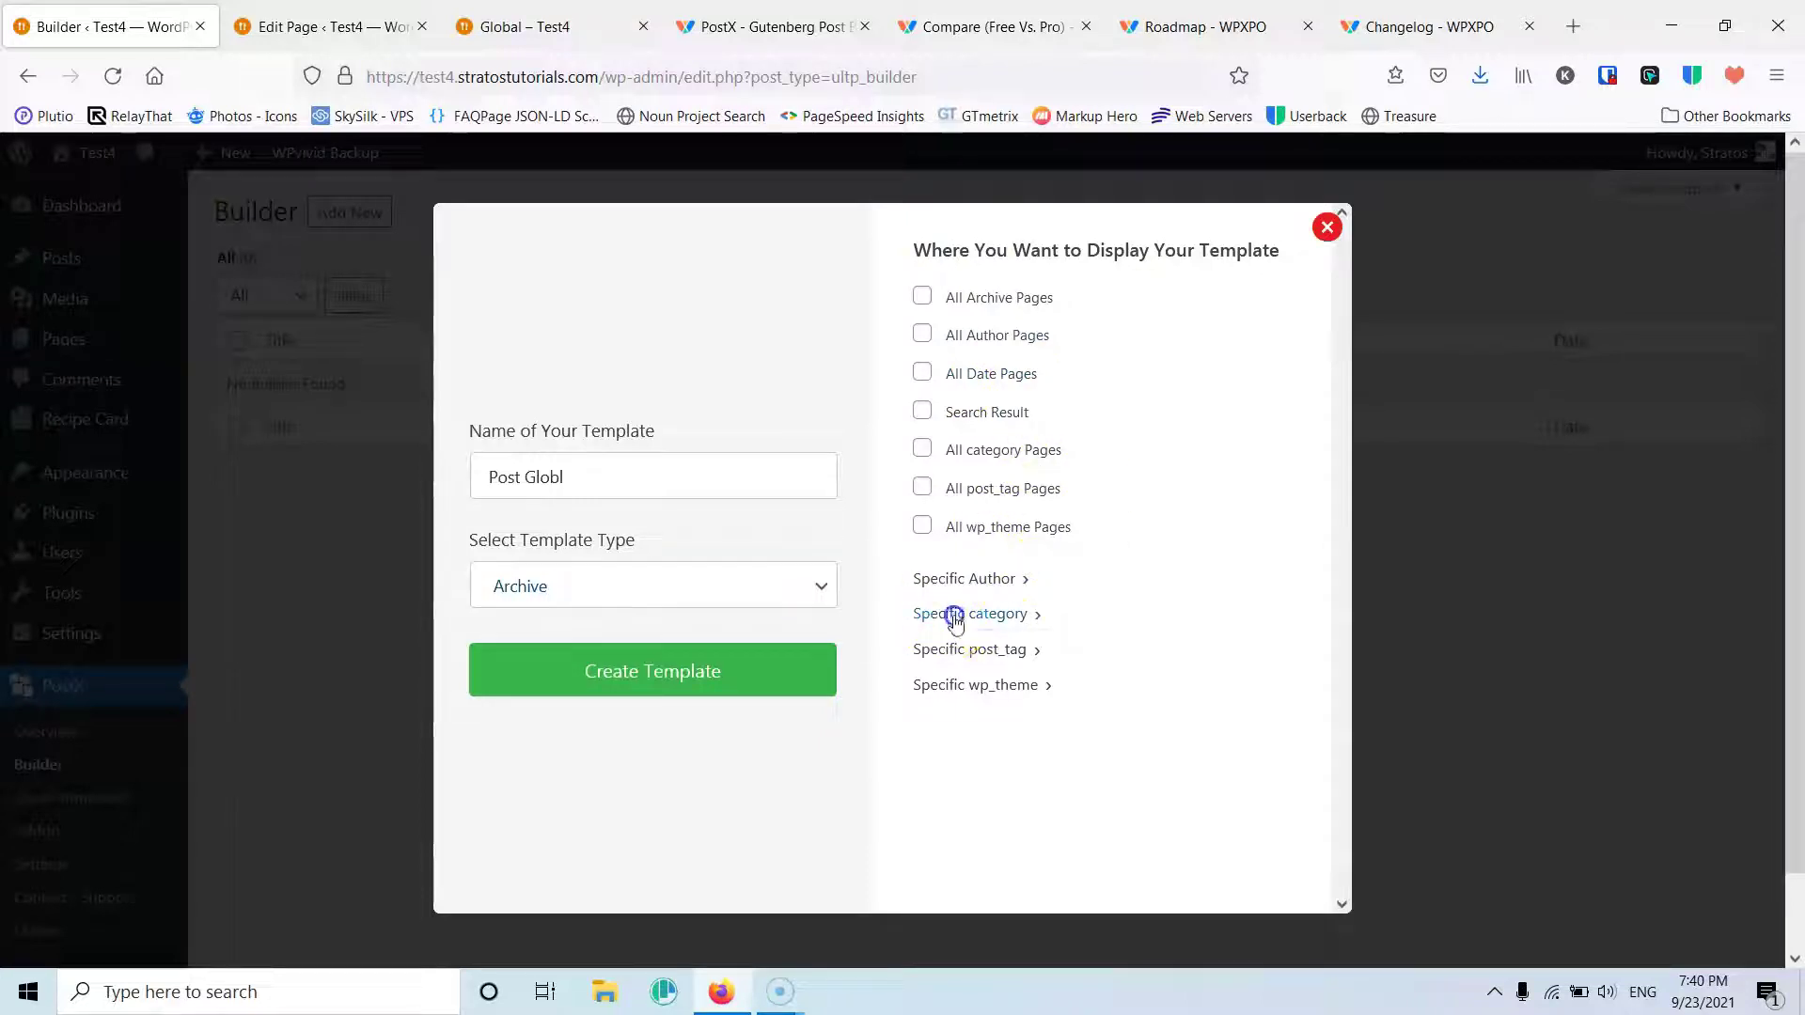
{"action": "left_click", "coordinate": [1027, 669]}
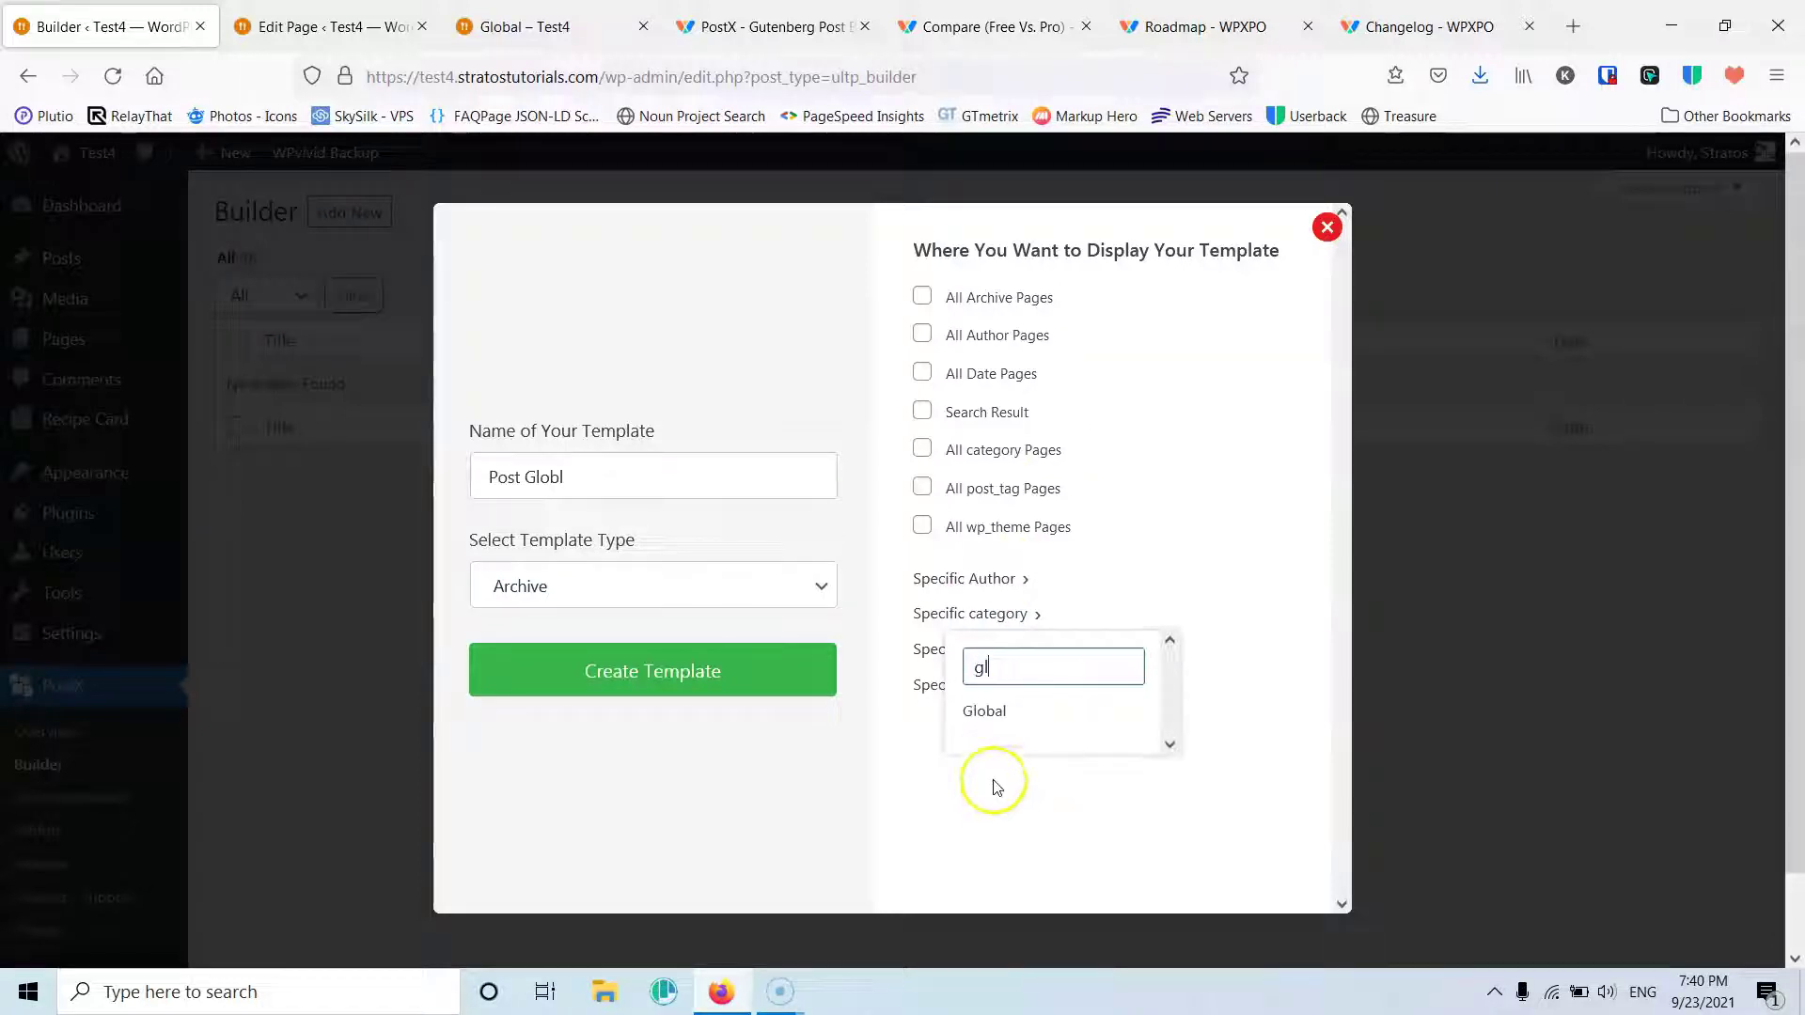
{"action": "left_click", "coordinate": [992, 712]}
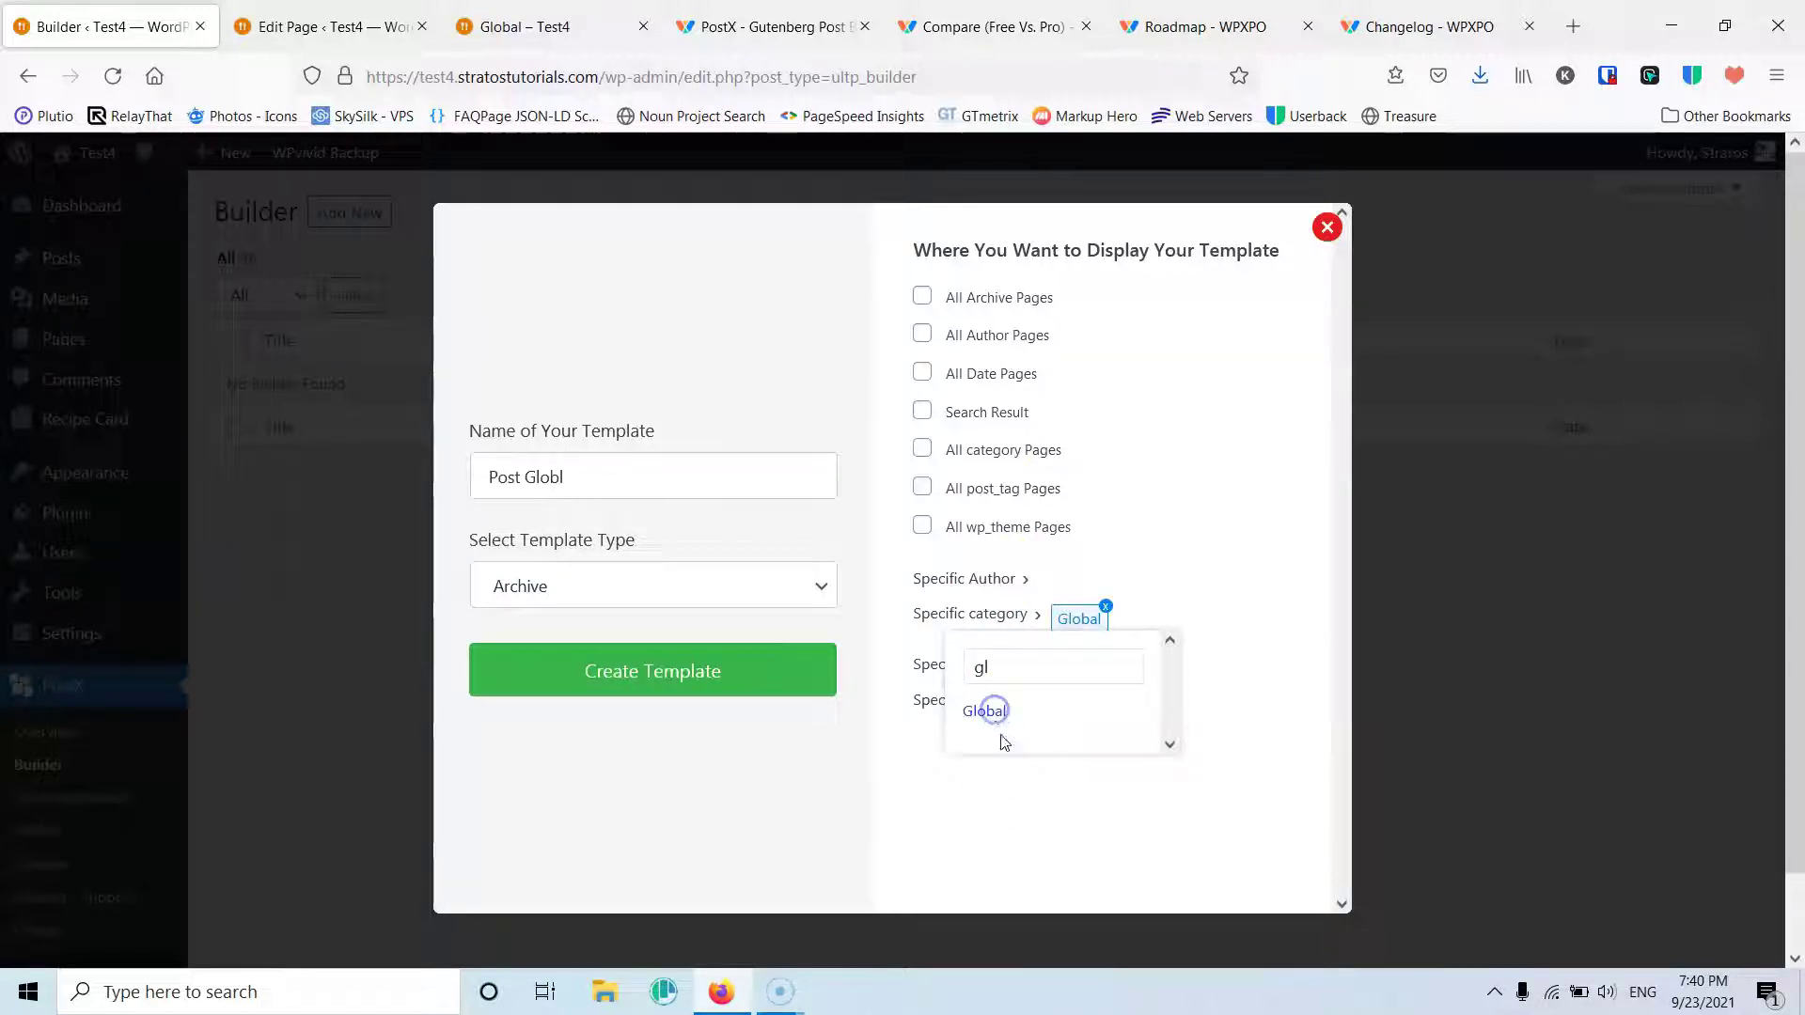
{"action": "left_click", "coordinate": [1131, 852]}
{"action": "left_click", "coordinate": [673, 677]}
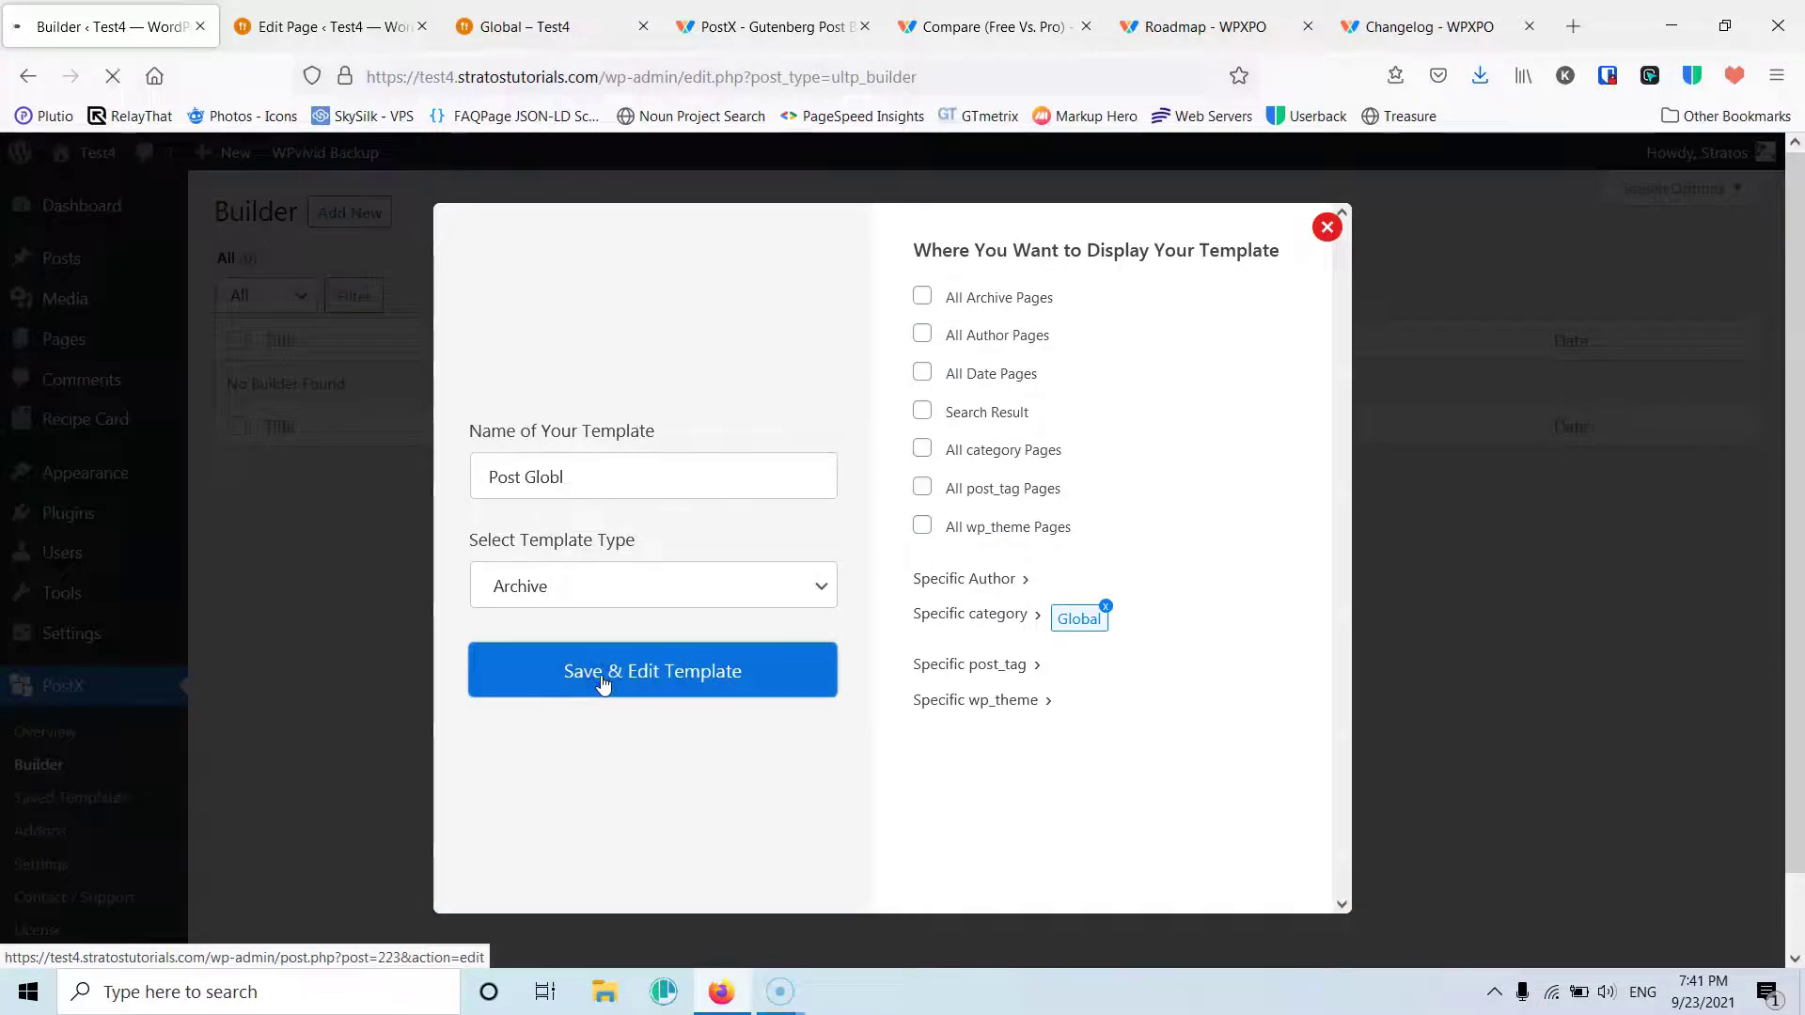
{"action": "left_click", "coordinate": [542, 28]}
{"action": "left_click", "coordinate": [113, 76]}
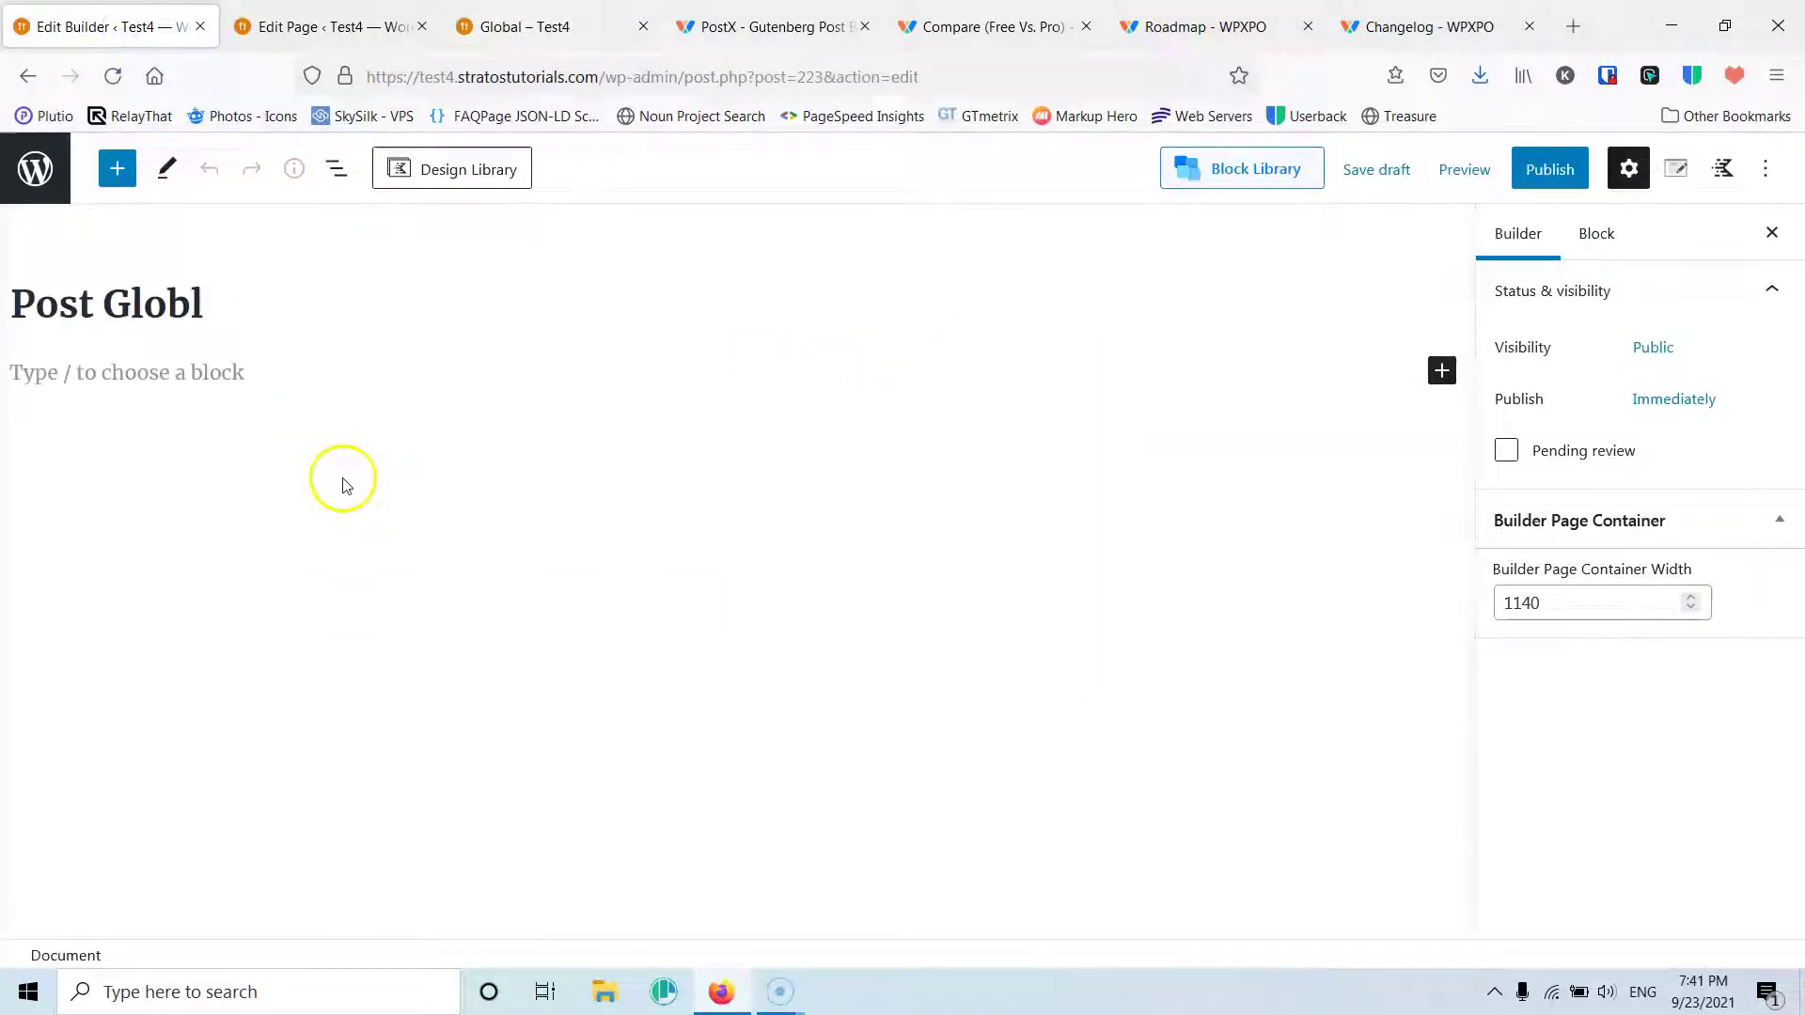
Step: Add a Row Layout block with a single column to the template
{"action": "left_click", "coordinate": [1442, 371]}
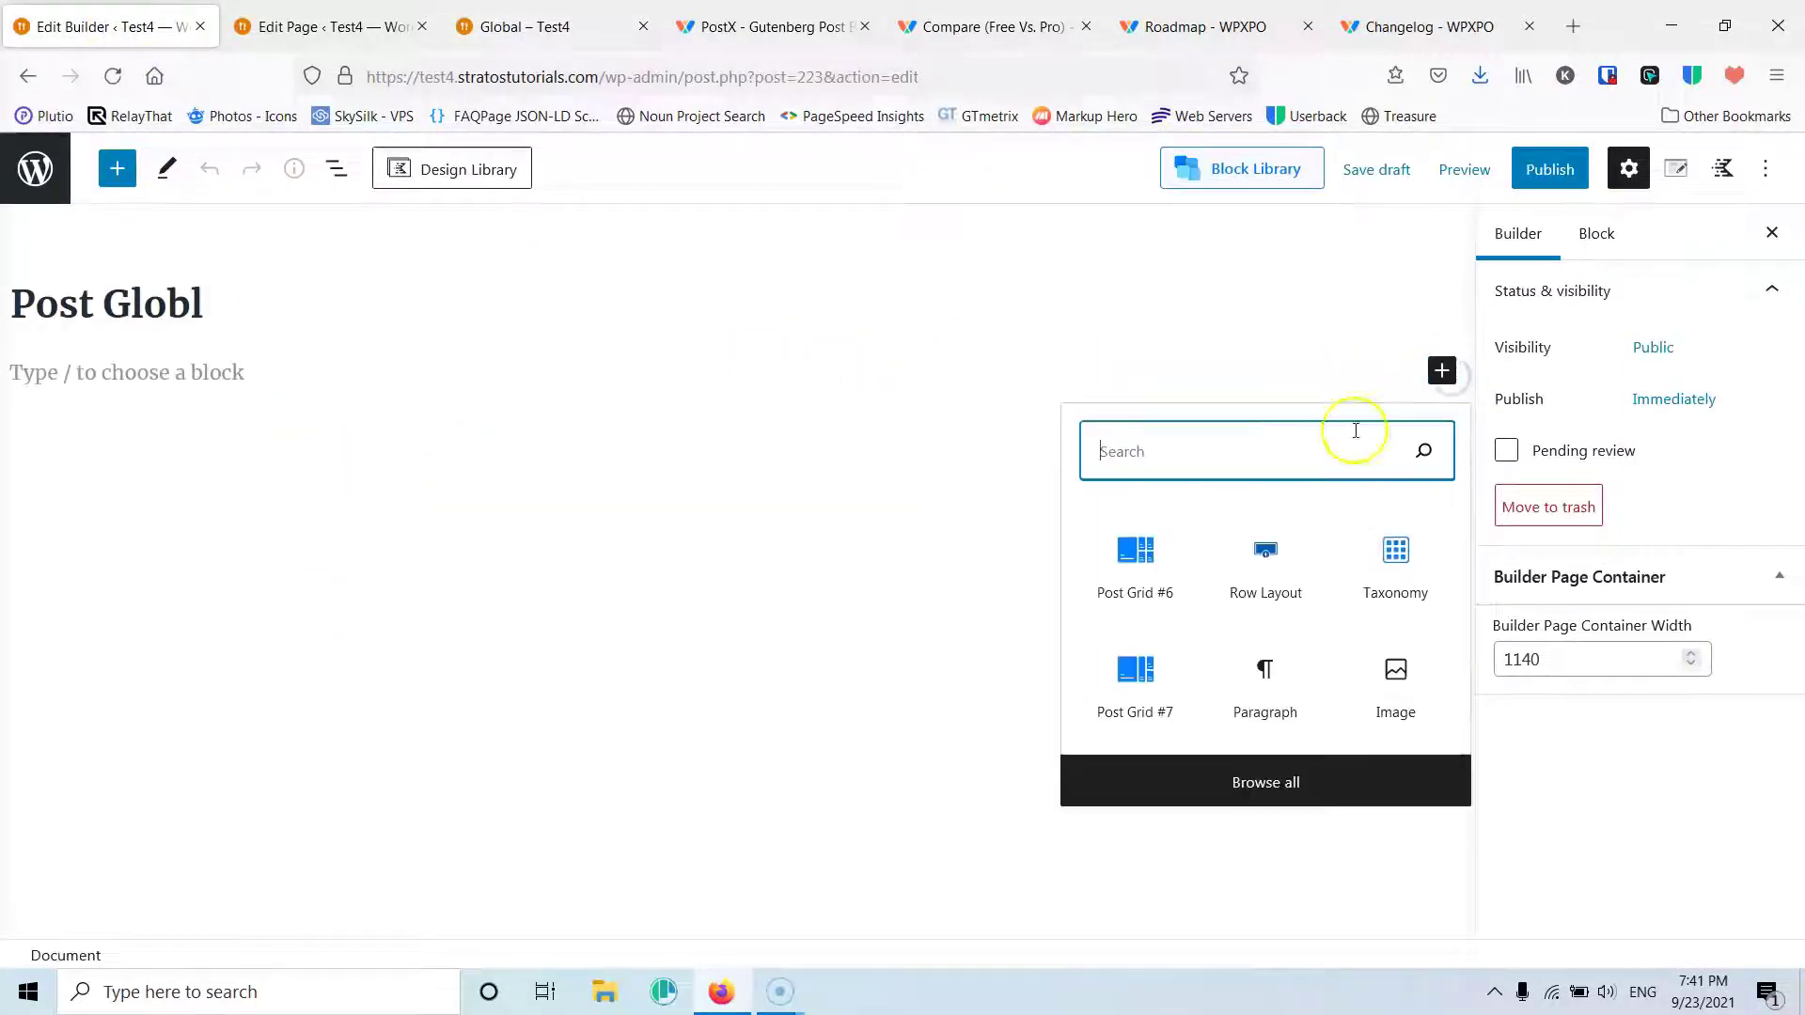
{"action": "left_click", "coordinate": [1266, 568]}
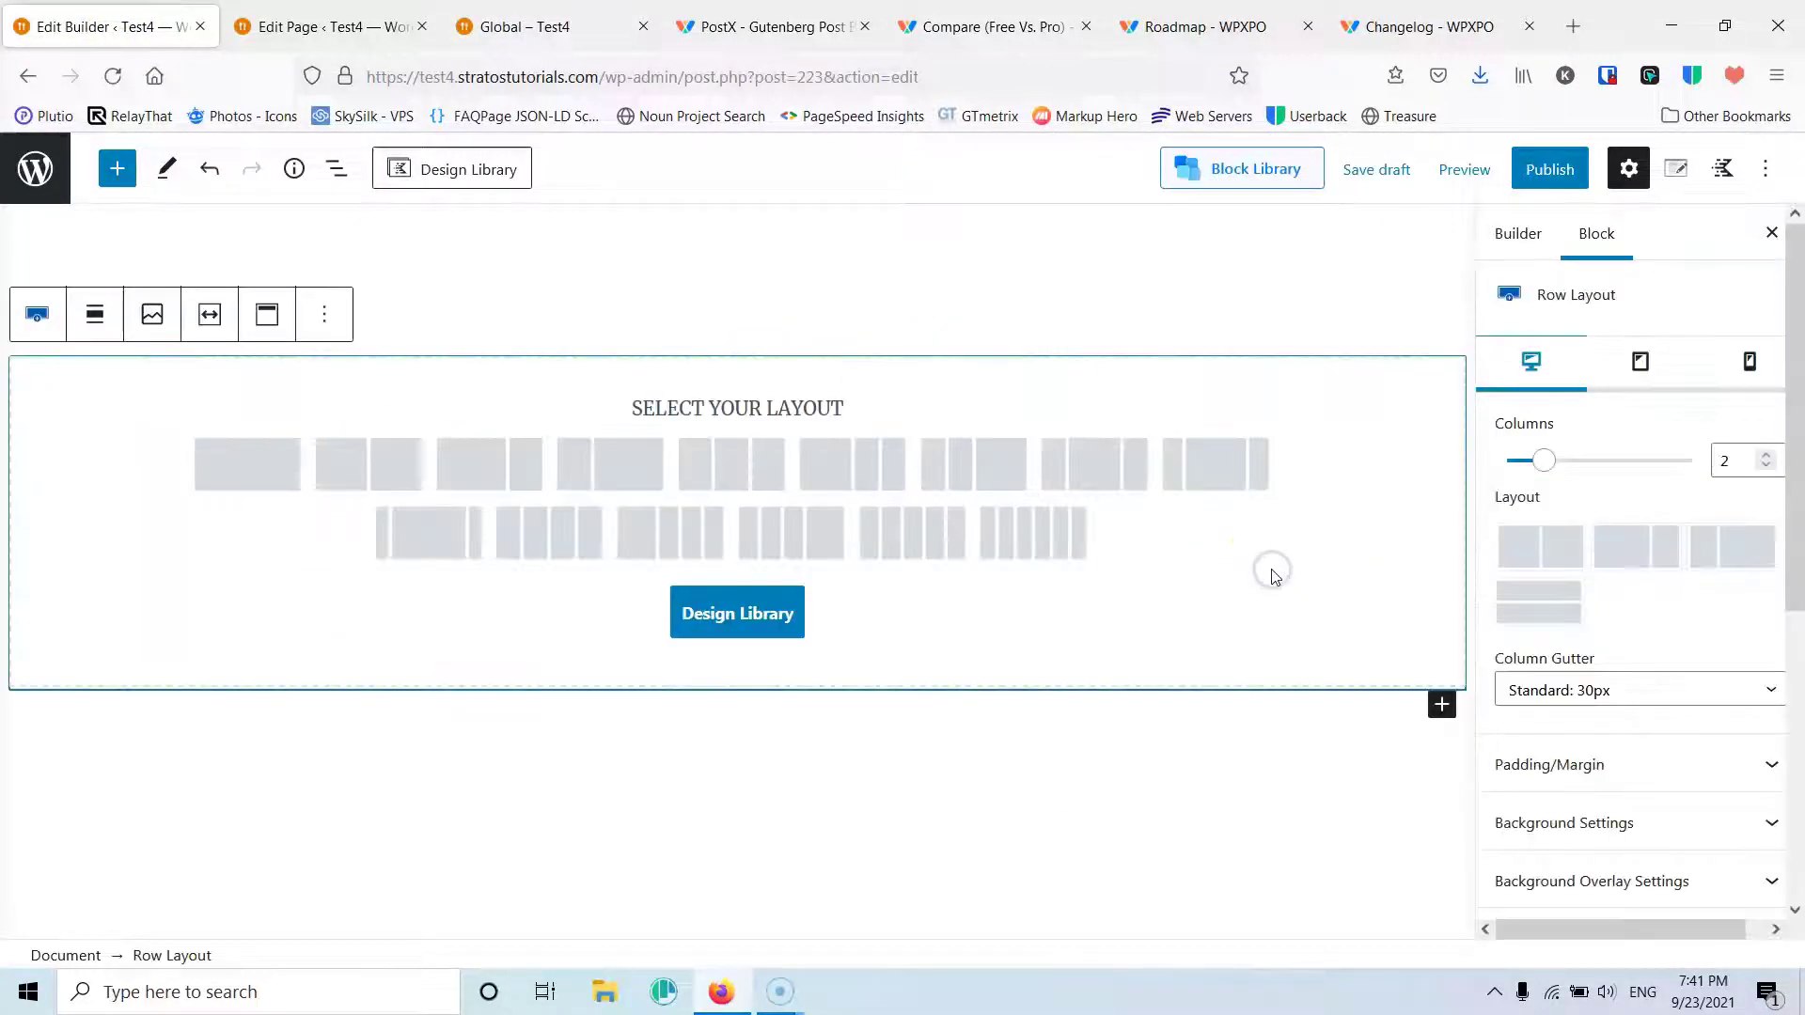
{"action": "left_click", "coordinate": [263, 460]}
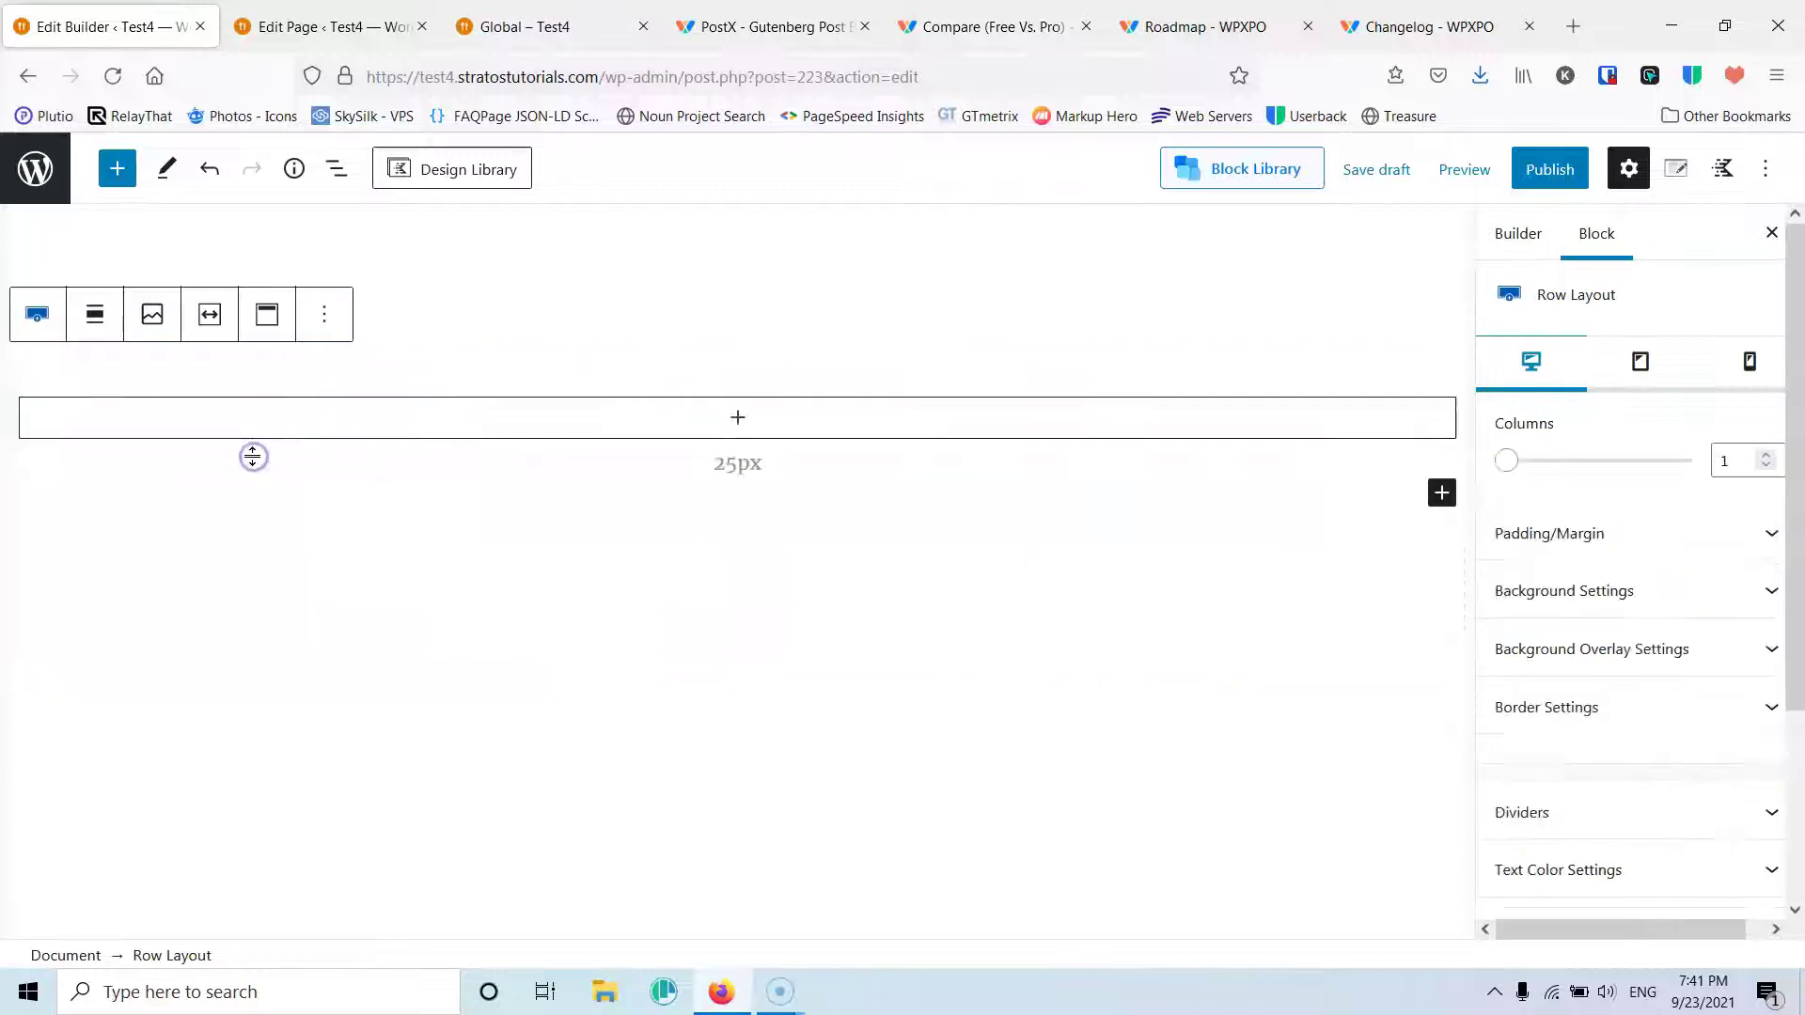
Step: Insert the PostX Archive Title block into the row's section
{"action": "left_click", "coordinate": [752, 417]}
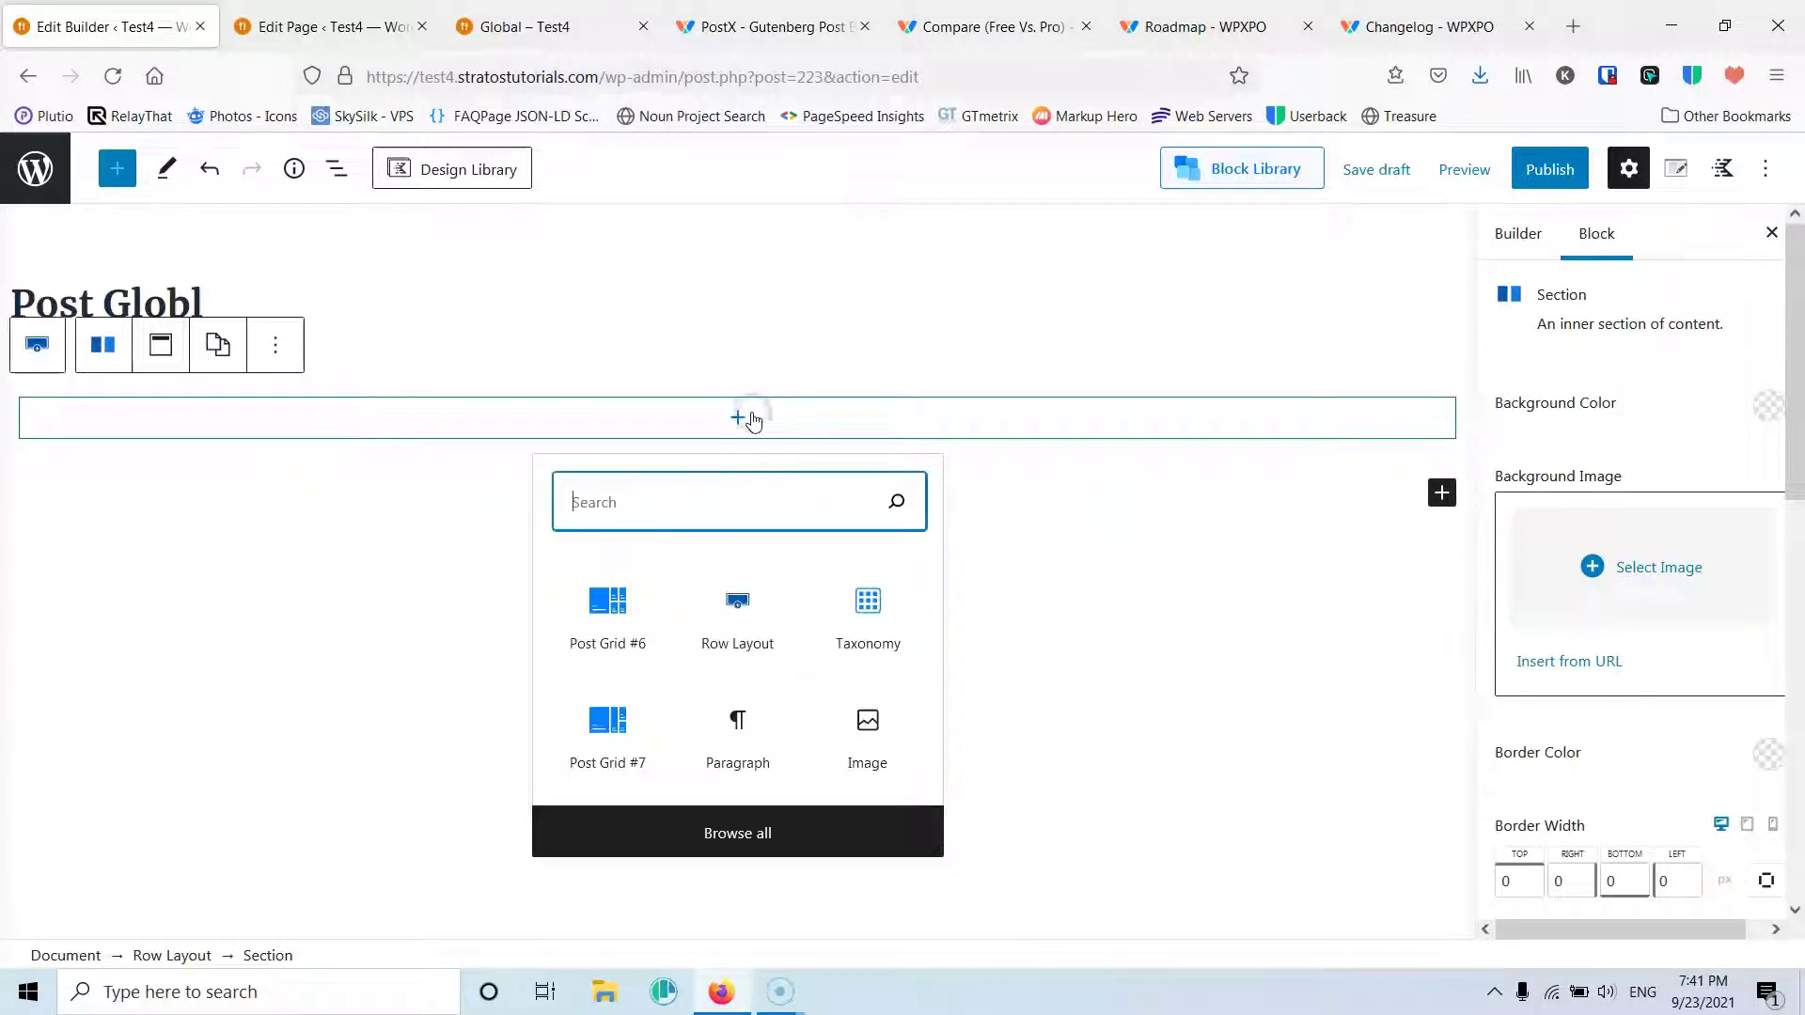
{"action": "left_click", "coordinate": [738, 833]}
{"action": "scroll", "coordinate": [110, 665], "scroll_direction": "down", "scroll_amount": 7}
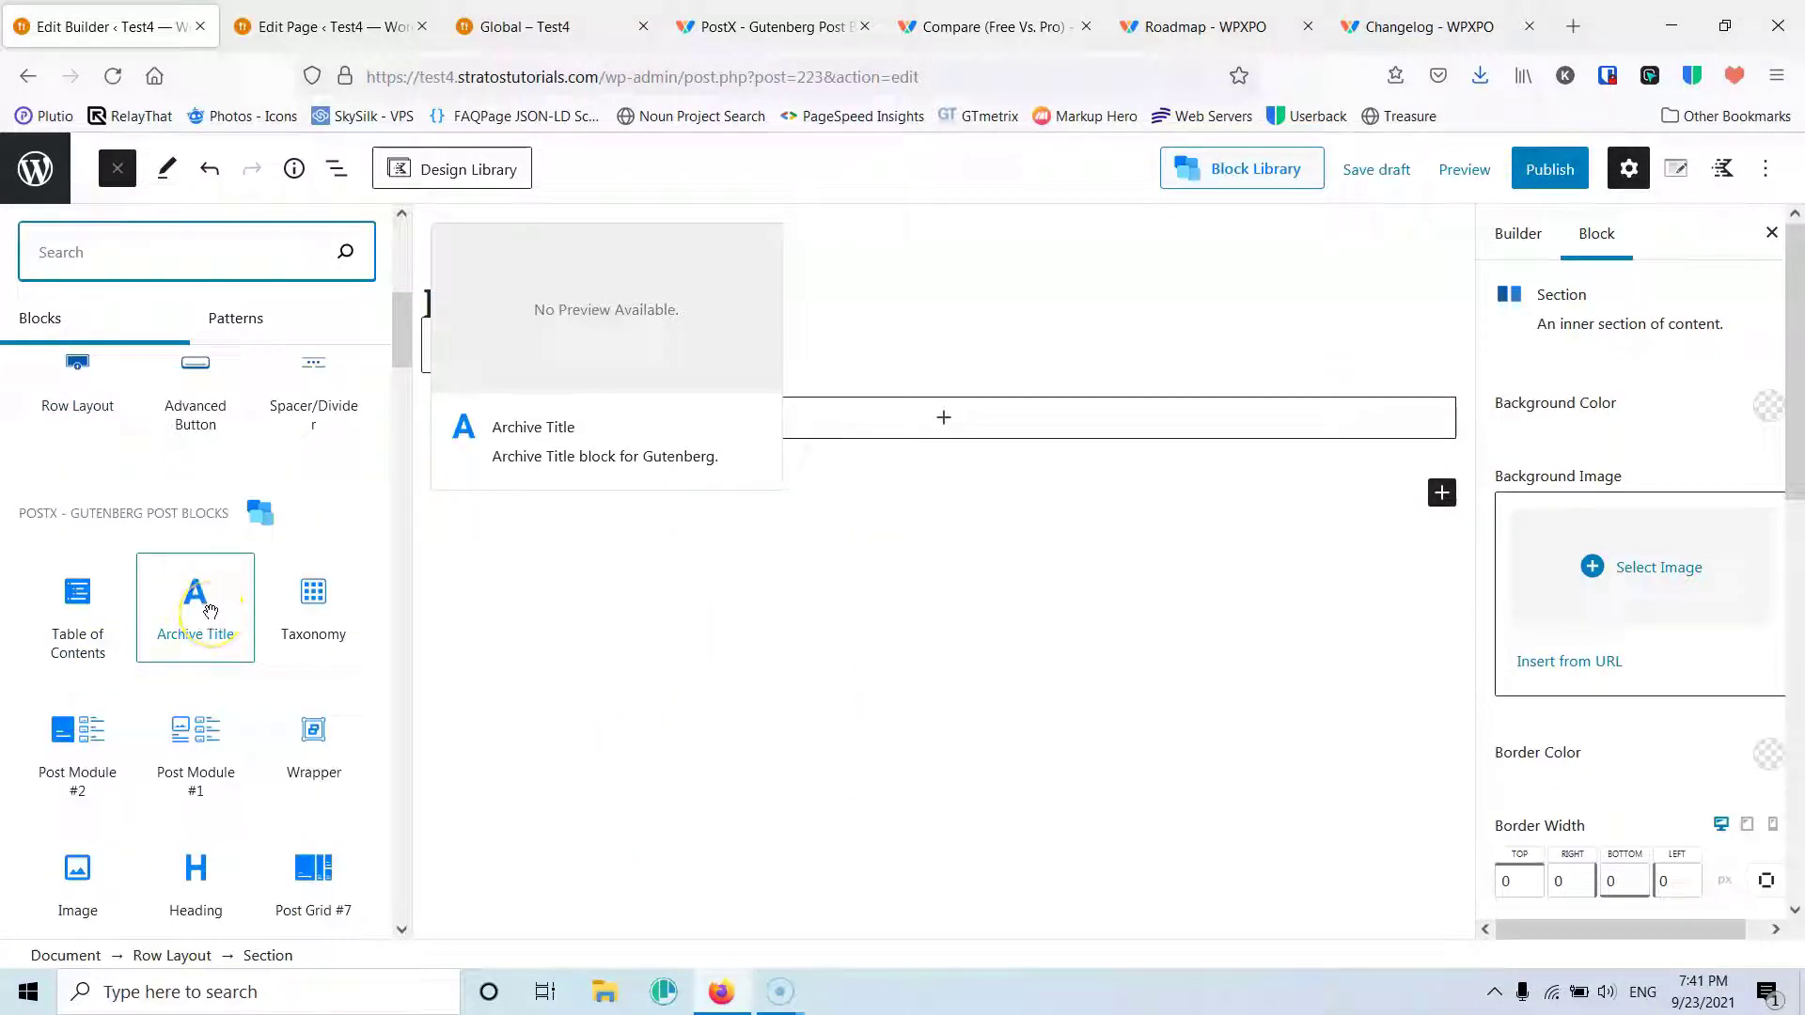
{"action": "left_click_drag", "start_coordinate": [193, 604], "coordinate": [918, 423]}
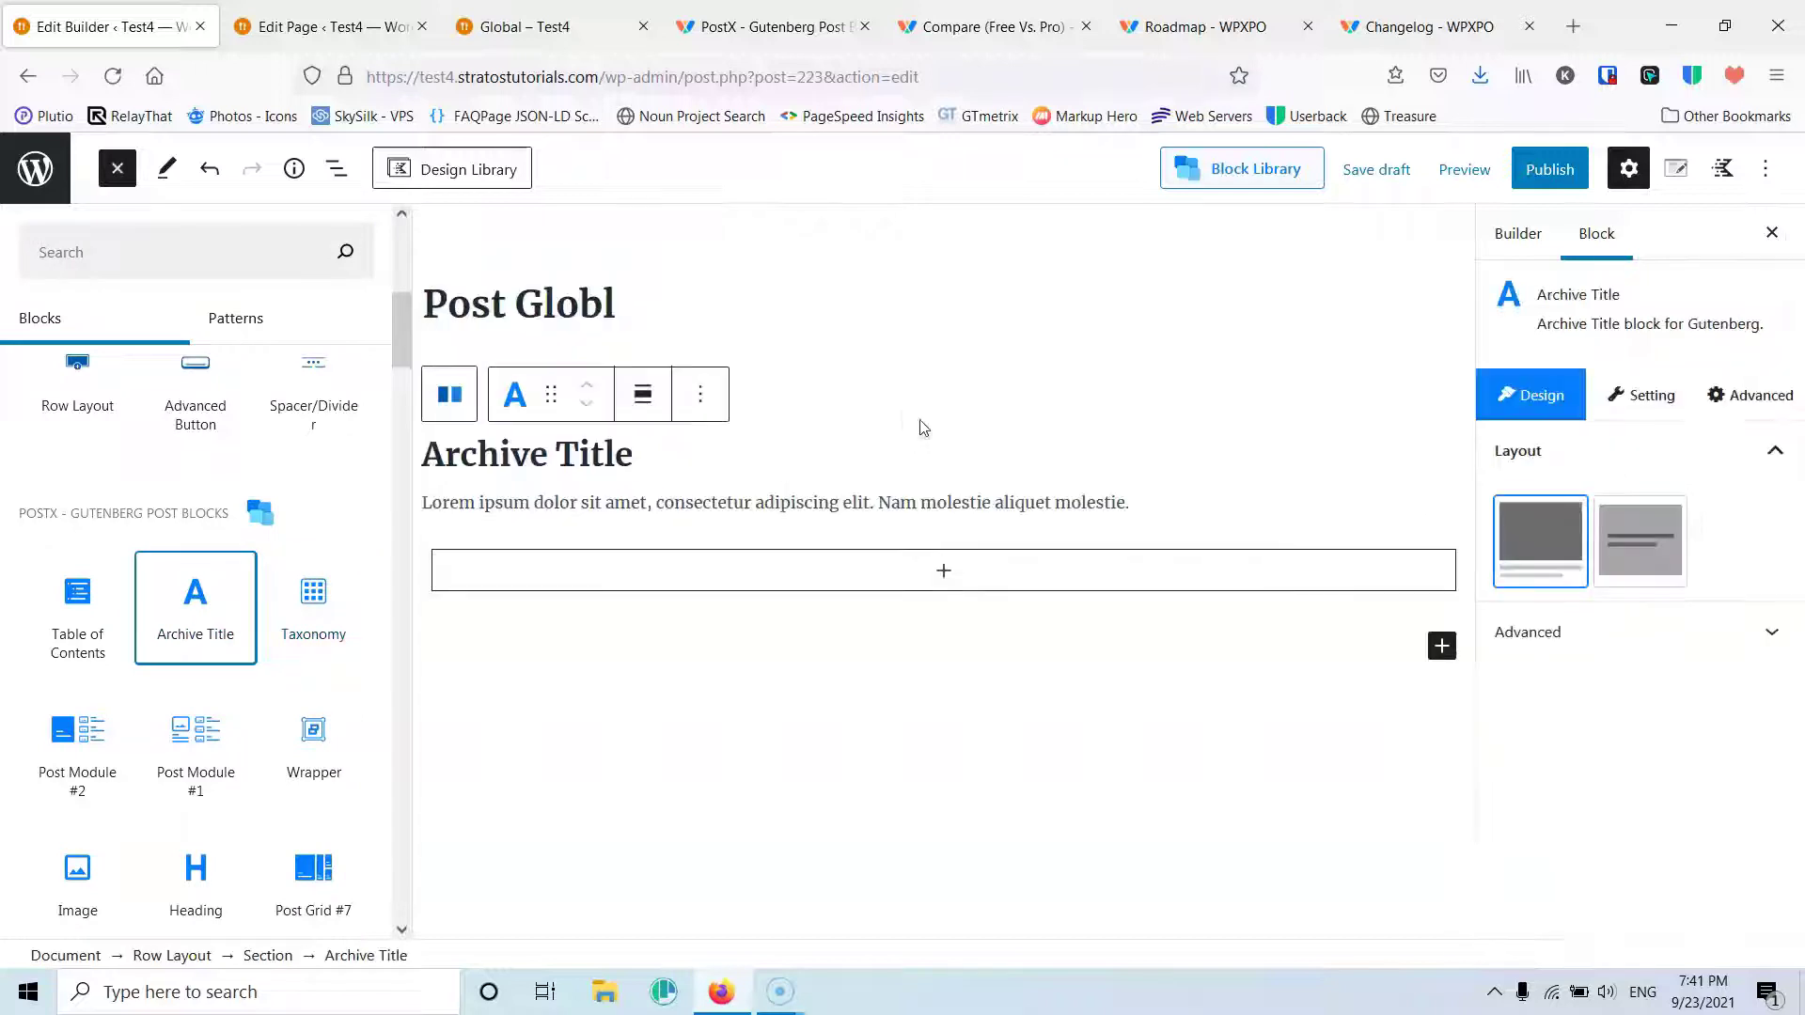
{"action": "left_click", "coordinate": [780, 502]}
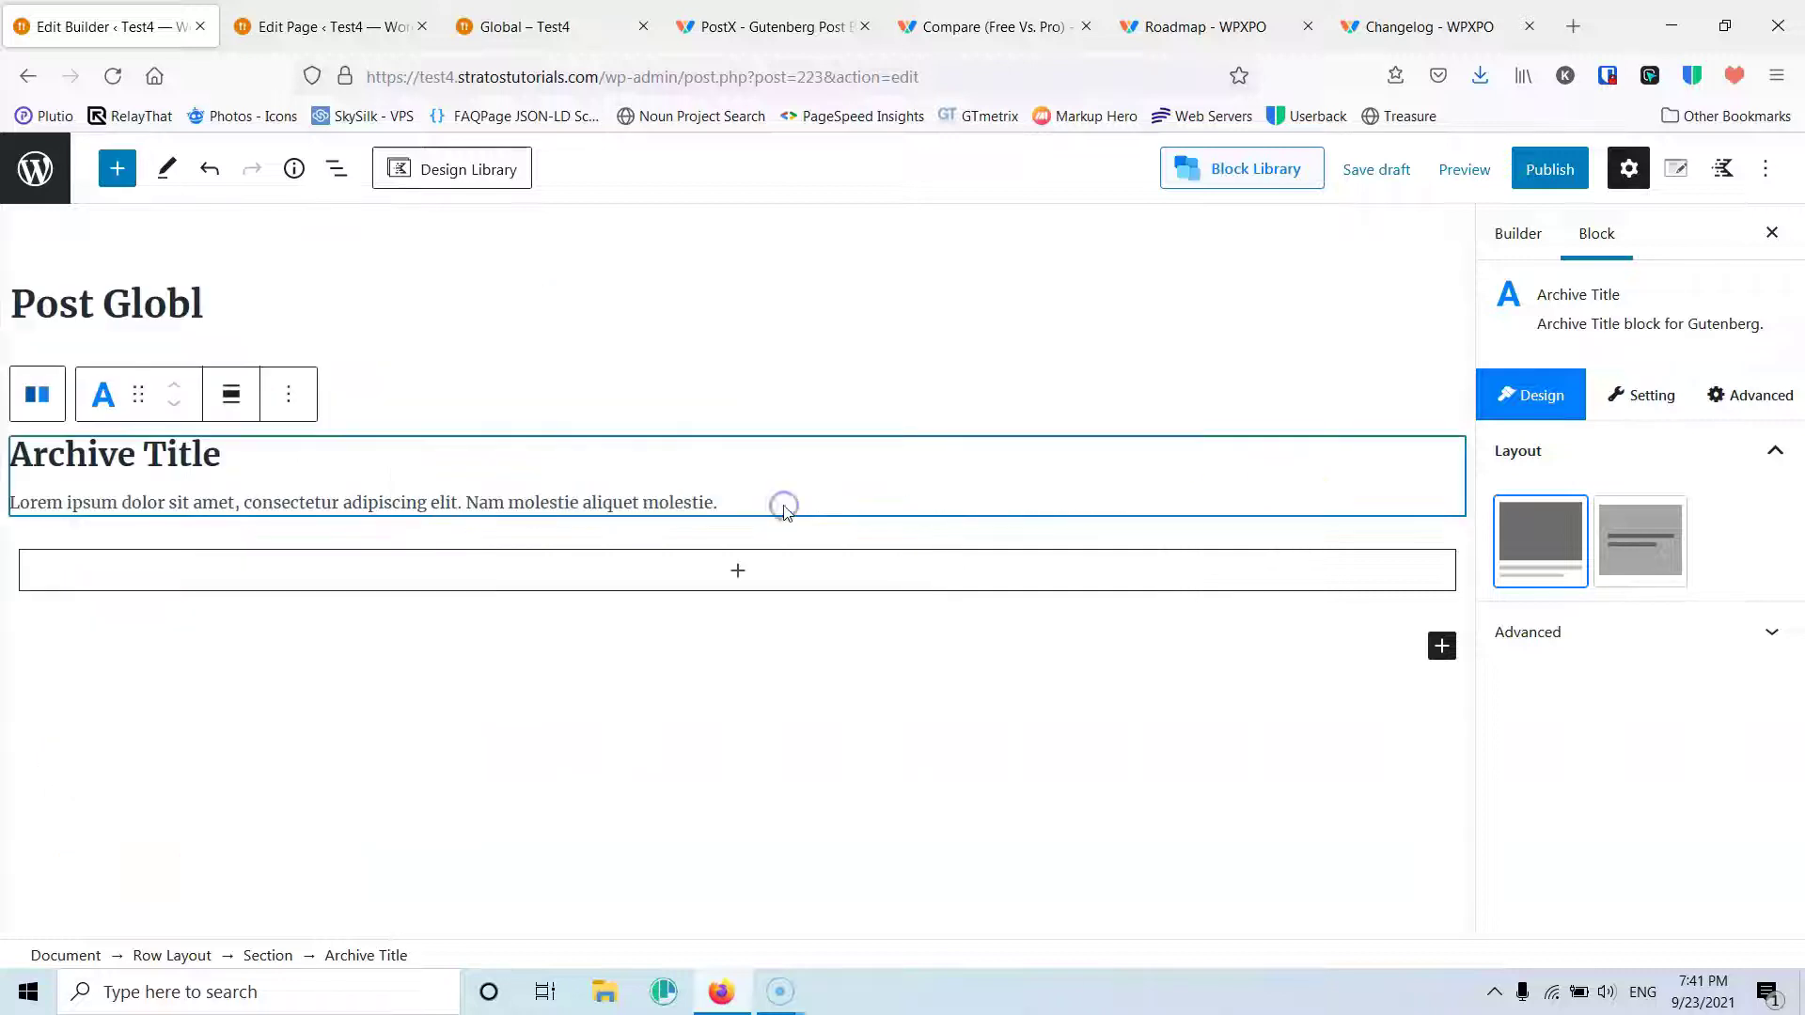
Step: Turn off the Archive Title's excerpt and center its alignment
{"action": "left_click", "coordinate": [1650, 397]}
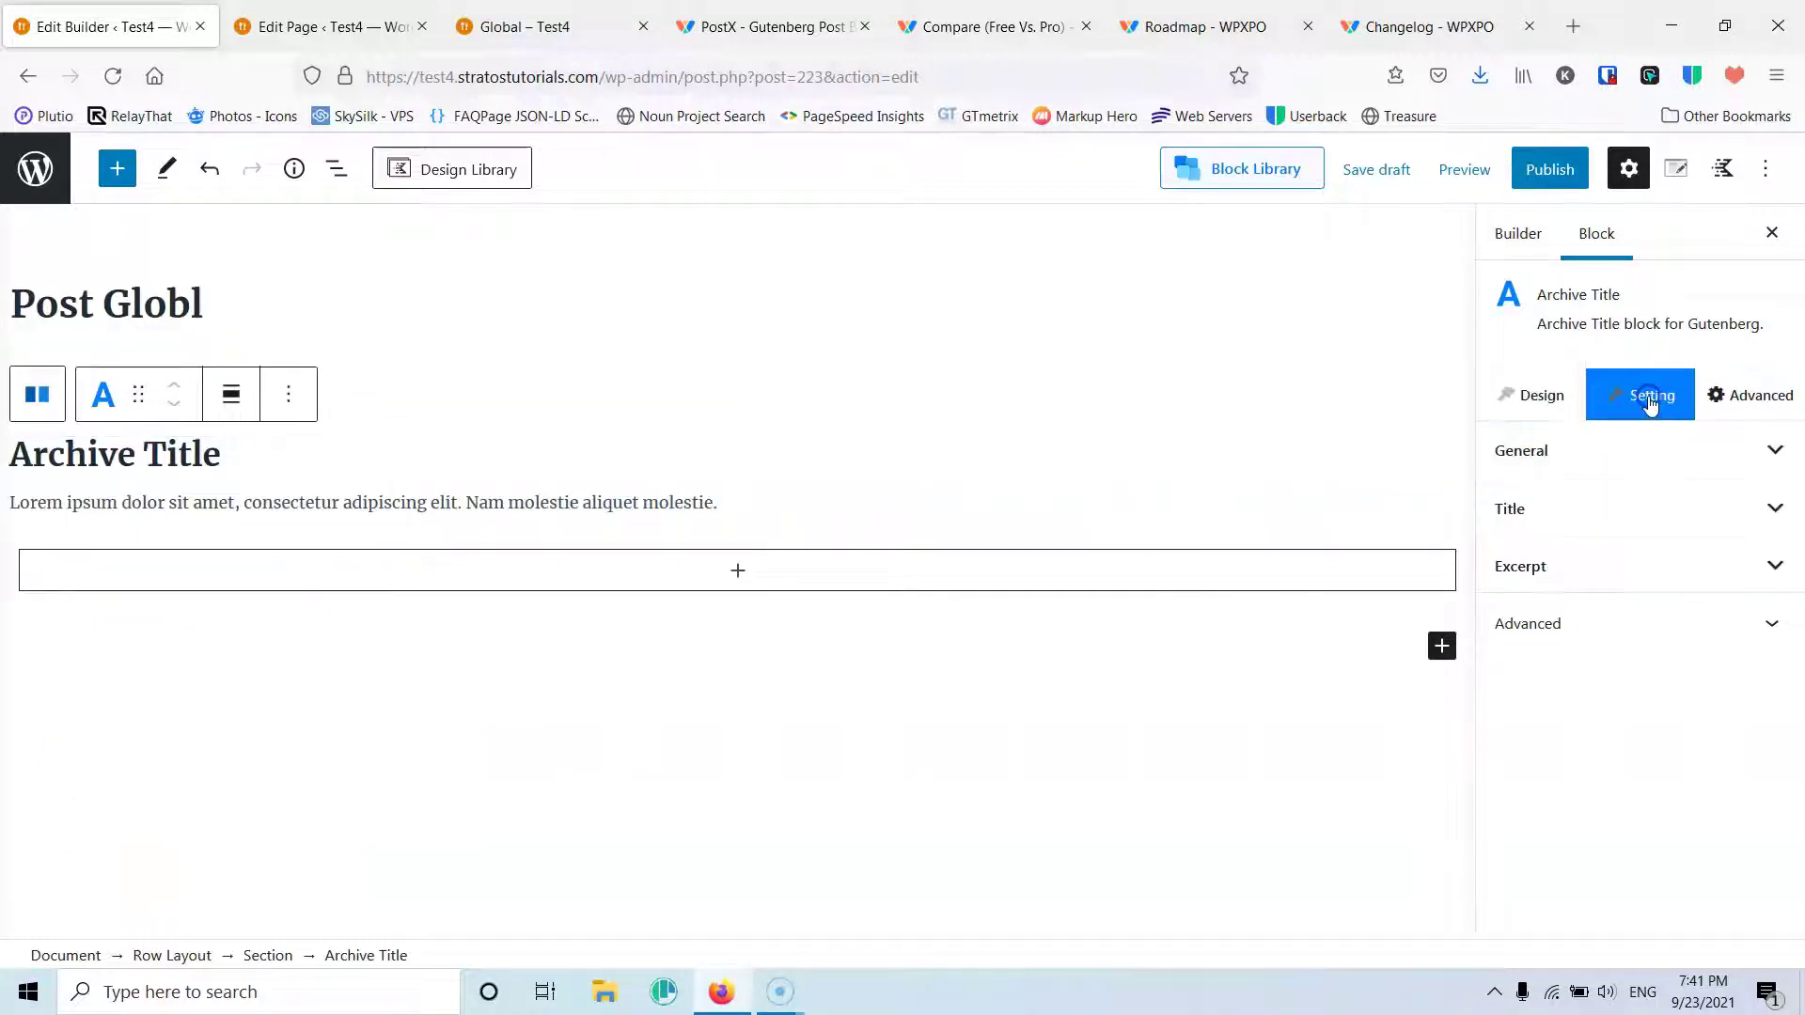
{"action": "left_click", "coordinate": [1616, 450]}
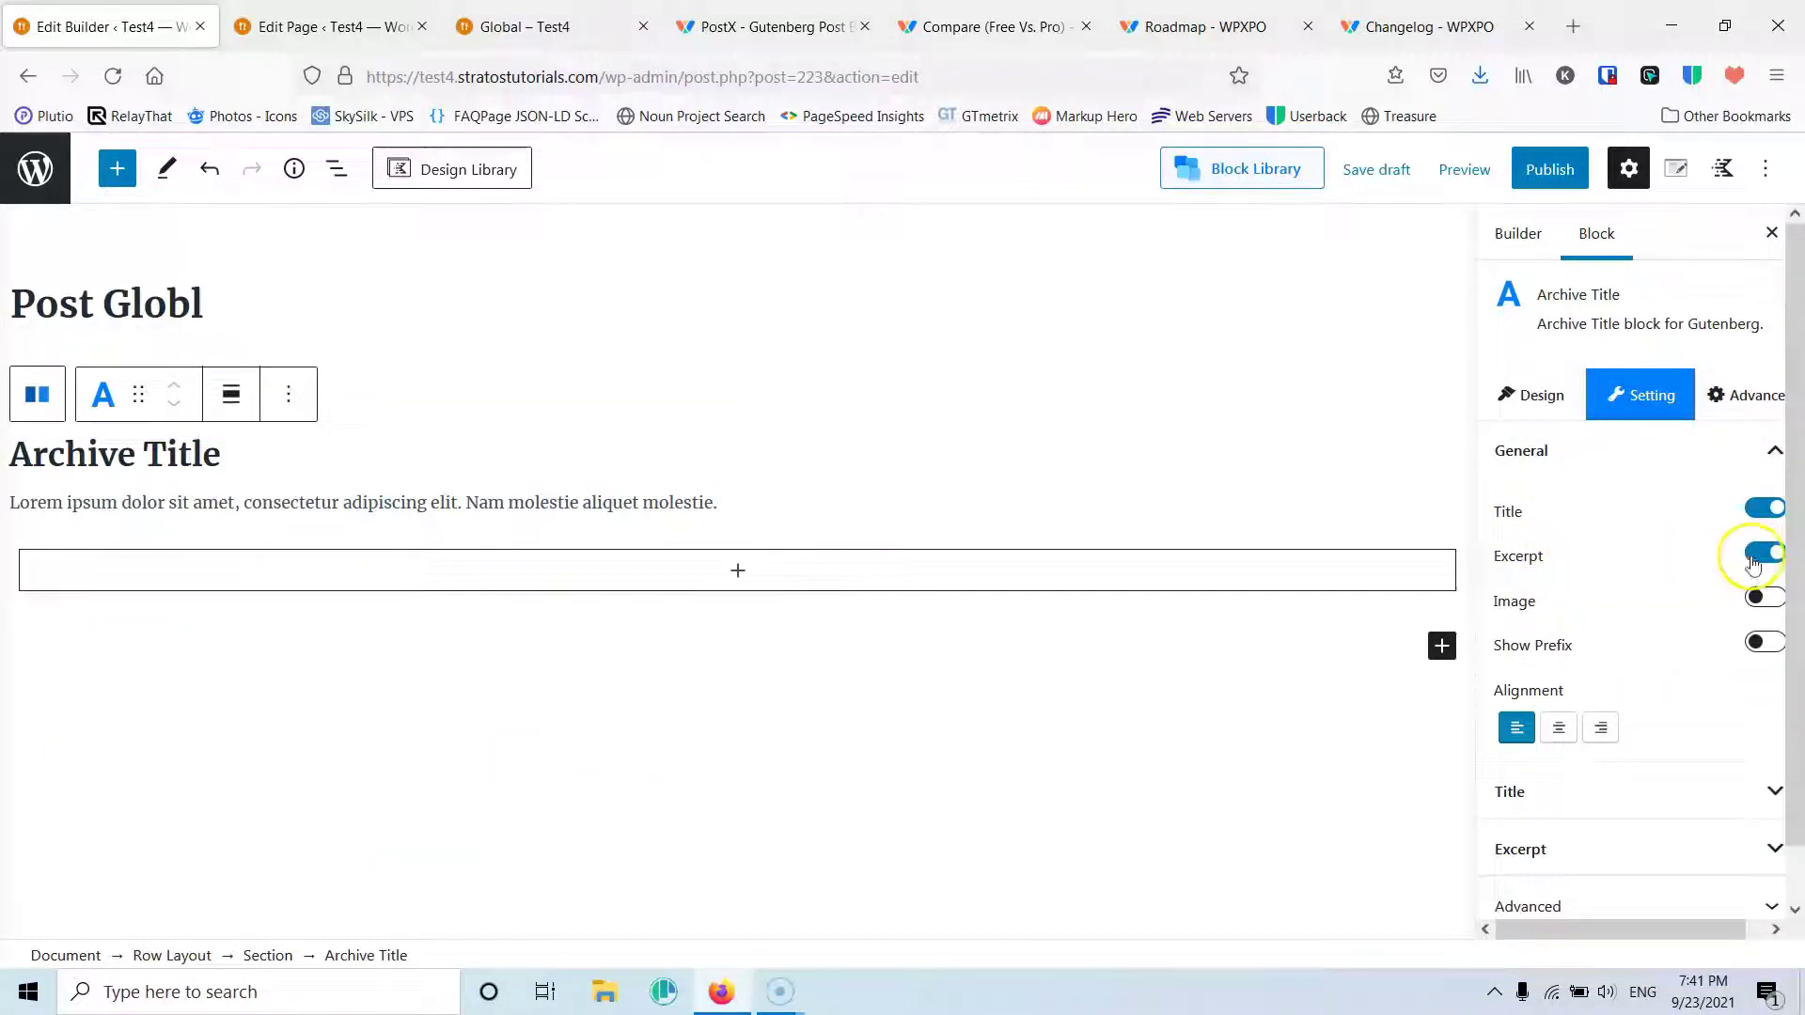
{"action": "left_click", "coordinate": [1761, 556]}
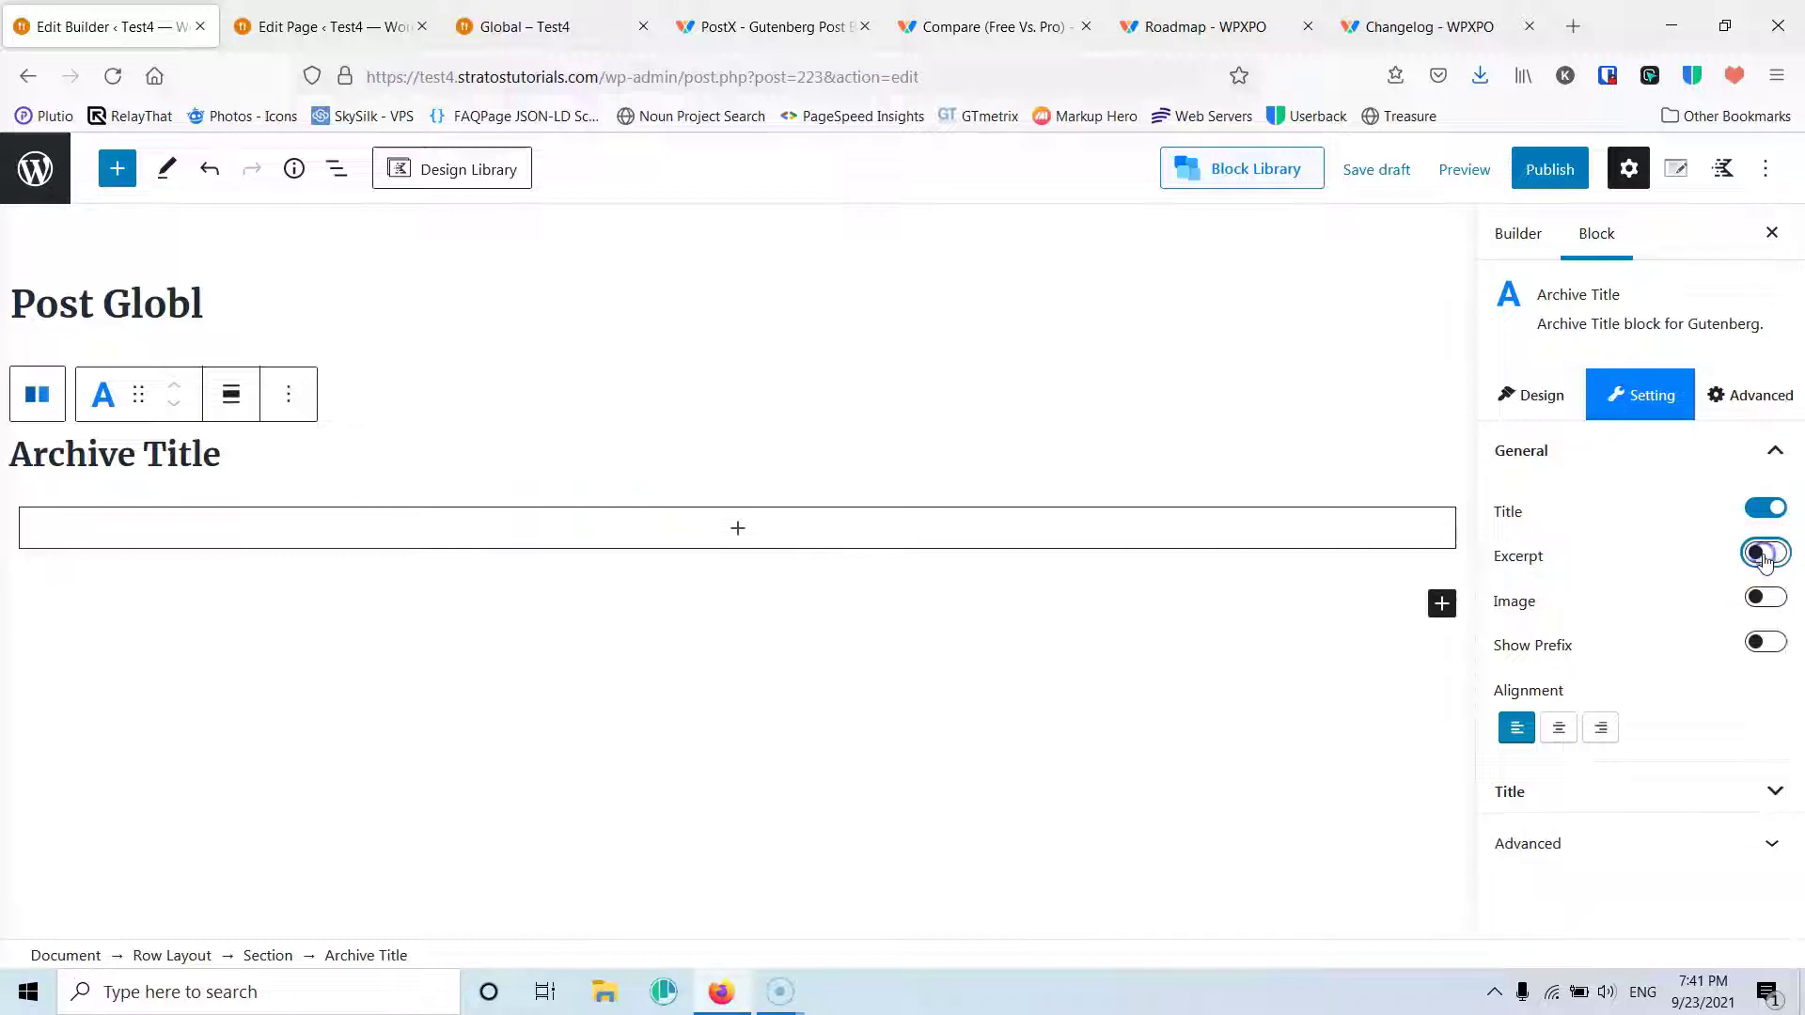
{"action": "left_click", "coordinate": [1557, 729]}
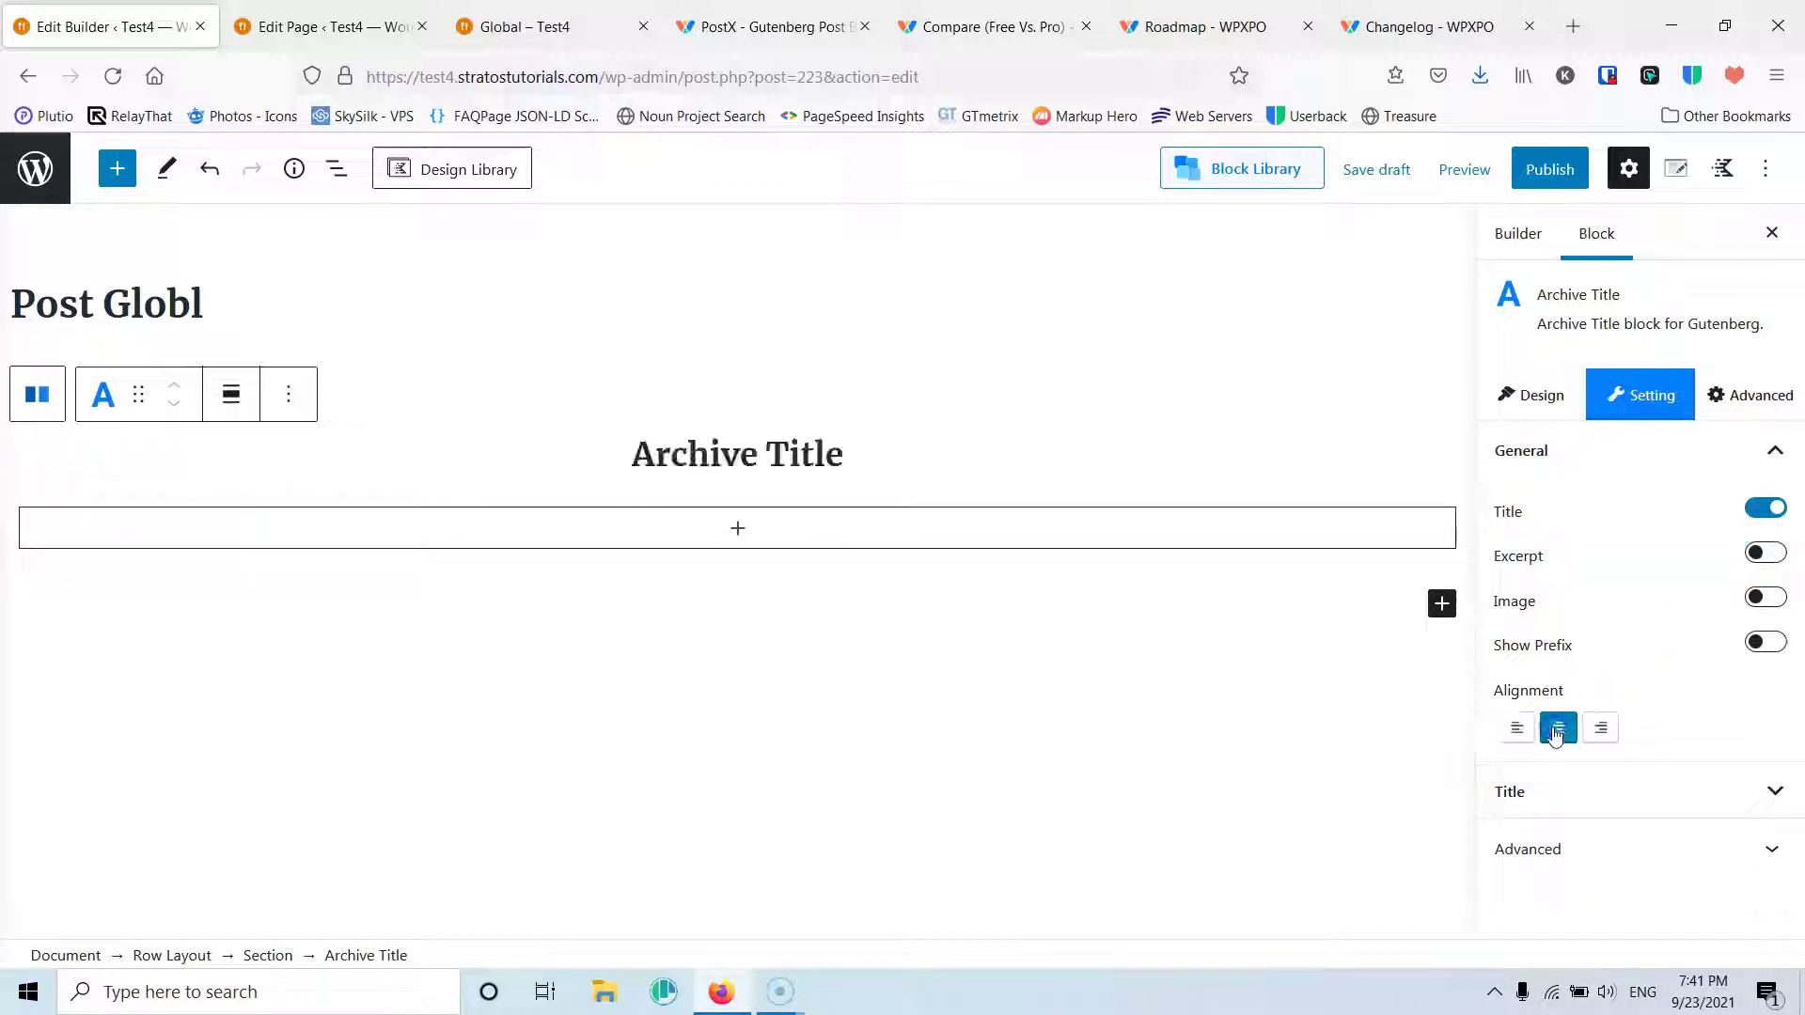
Step: Publish the template and reload the live Global category archive to check it
{"action": "left_click", "coordinate": [1551, 171]}
{"action": "left_click", "coordinate": [1552, 176]}
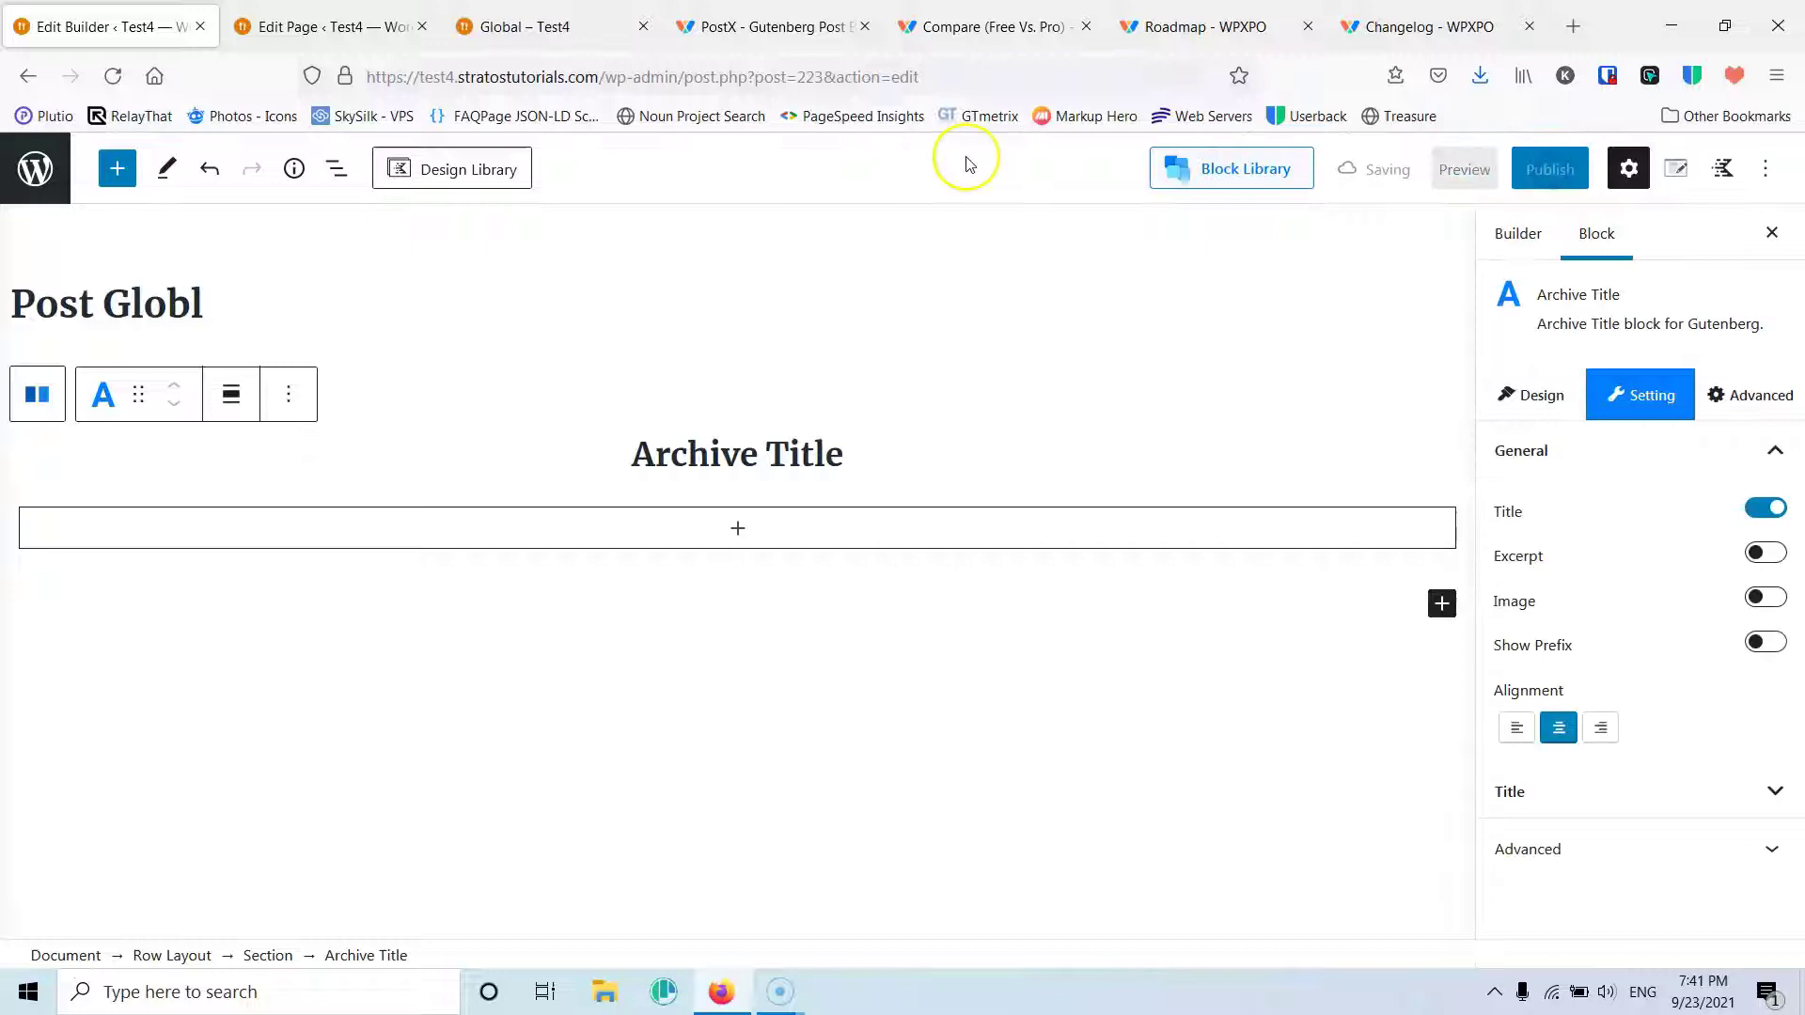
{"action": "left_click", "coordinate": [495, 28]}
{"action": "left_click", "coordinate": [117, 77]}
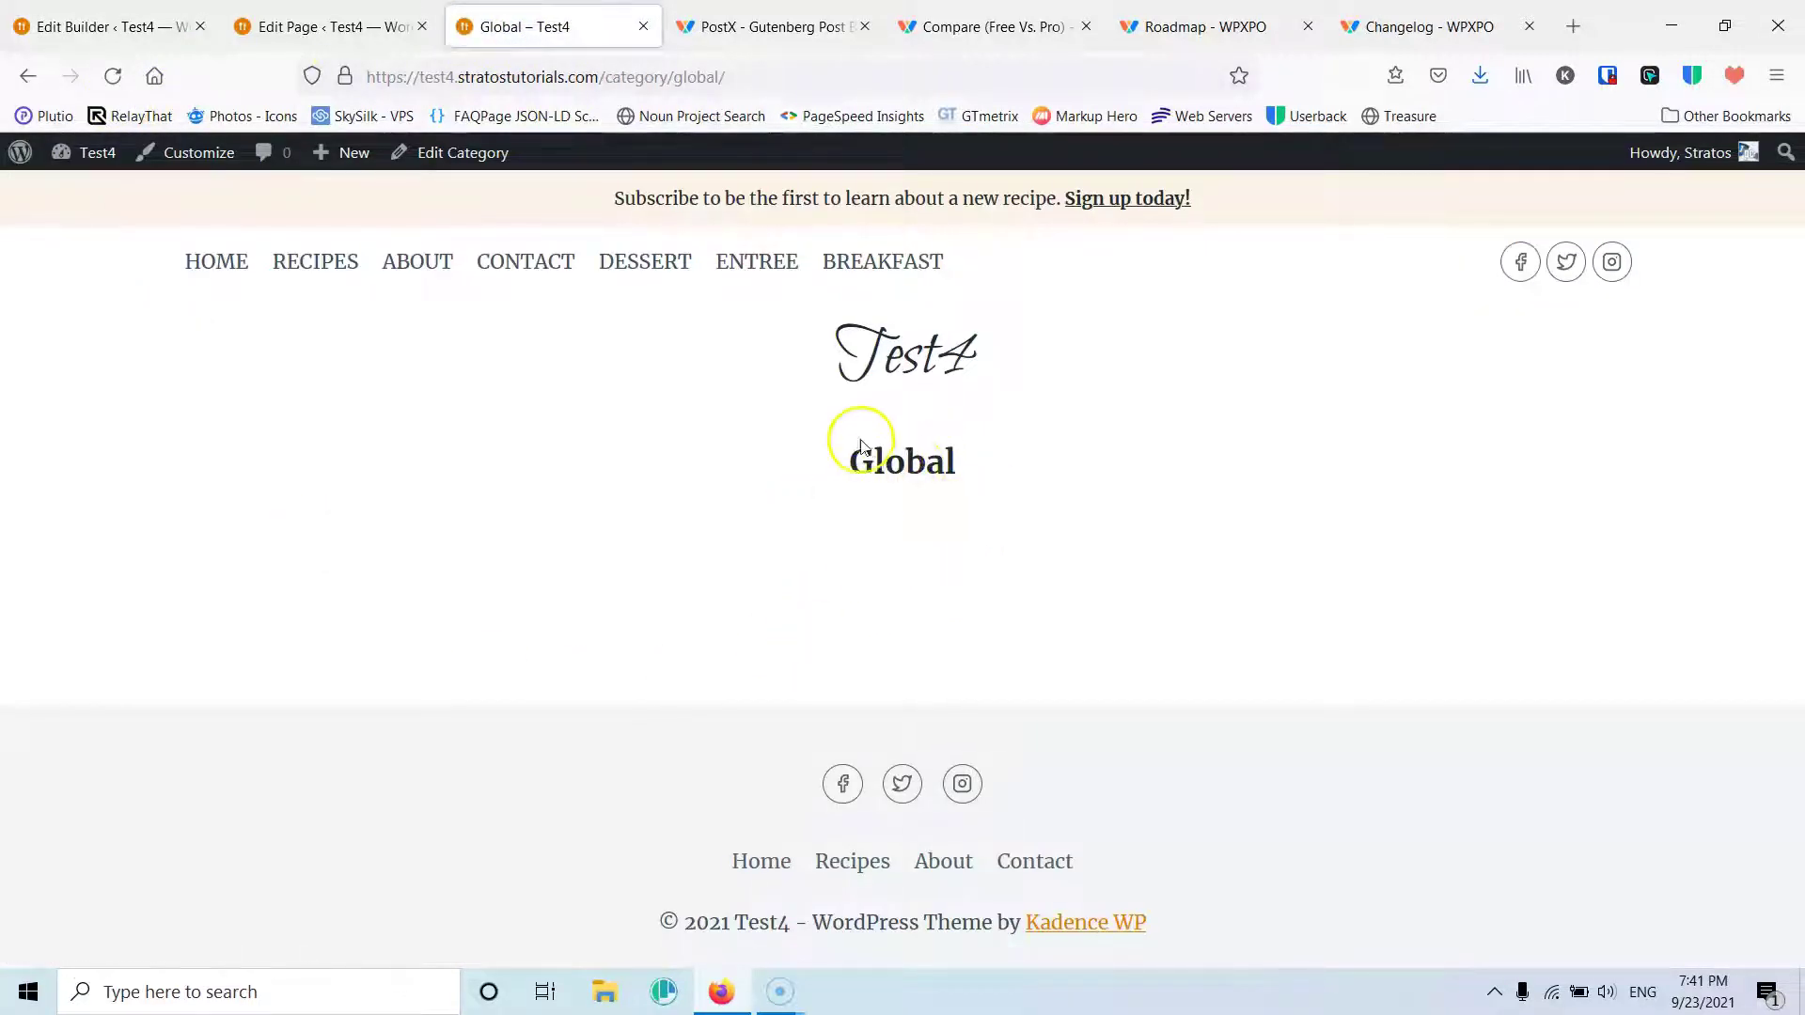
Step: Return to the template editor and add a Post Grid #2 block below the Archive Title
{"action": "left_click", "coordinate": [114, 24]}
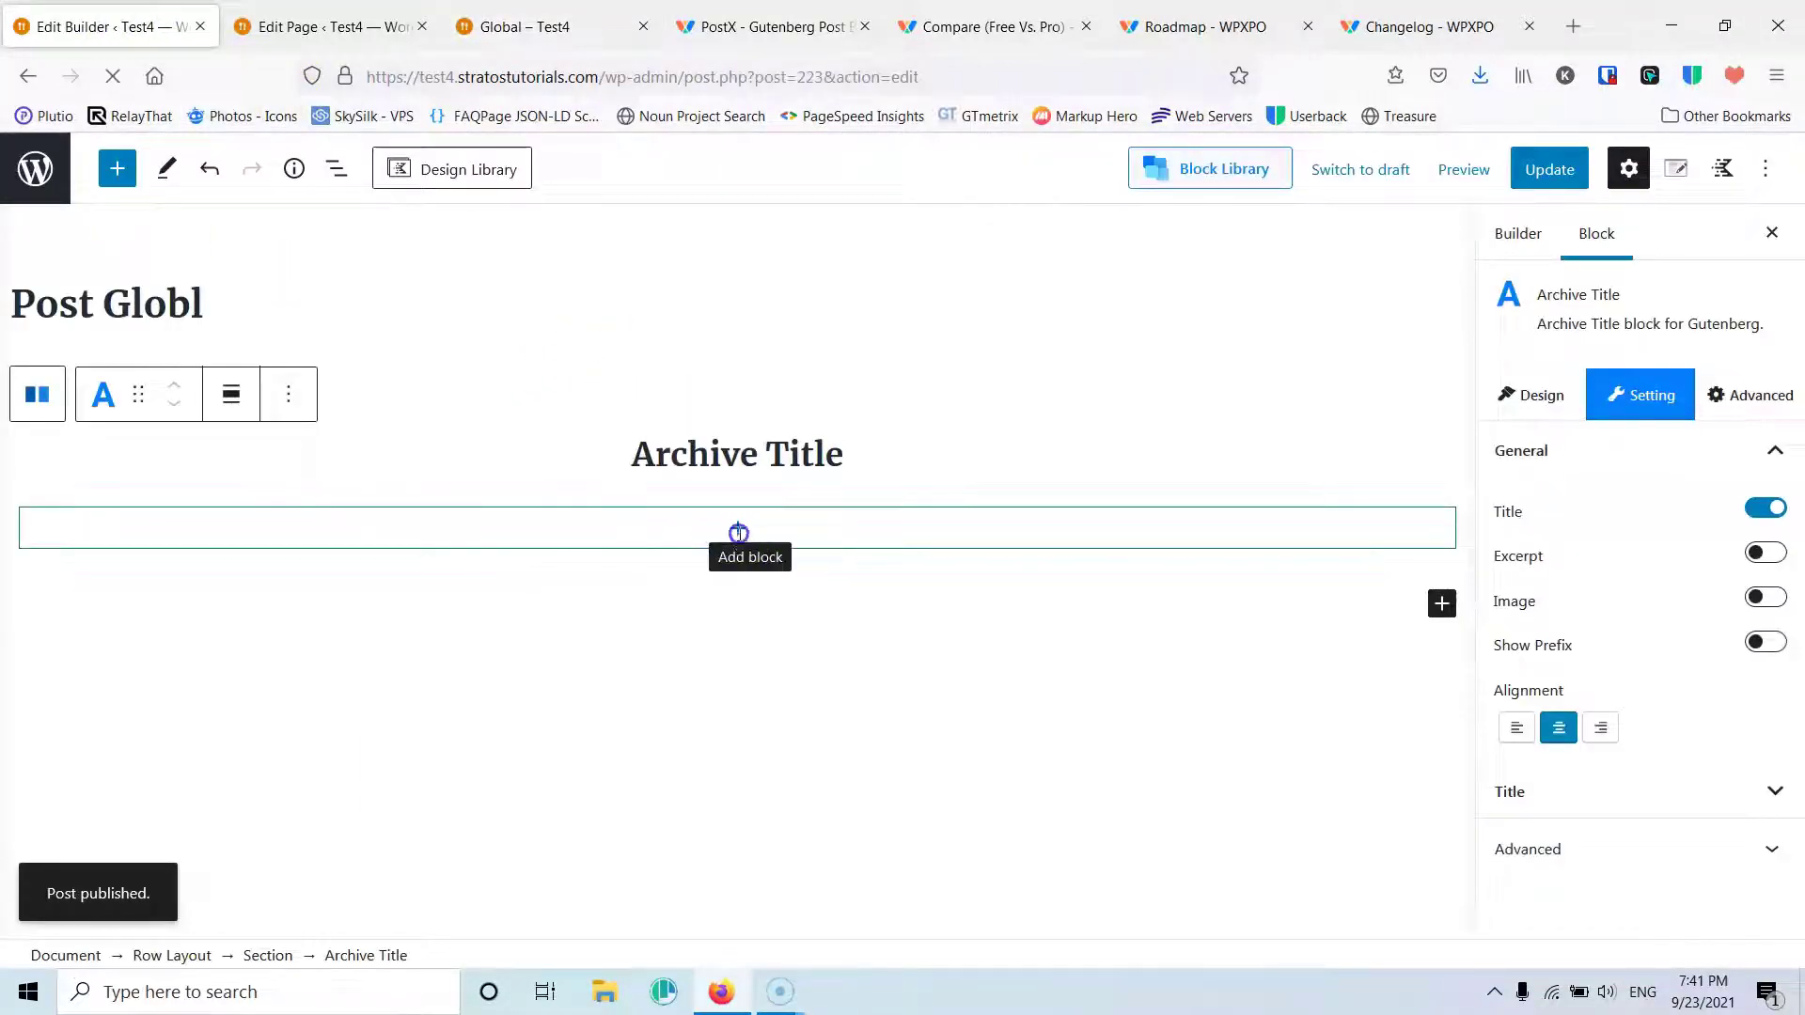
{"action": "left_click", "coordinate": [739, 538]}
{"action": "left_click", "coordinate": [1427, 523]}
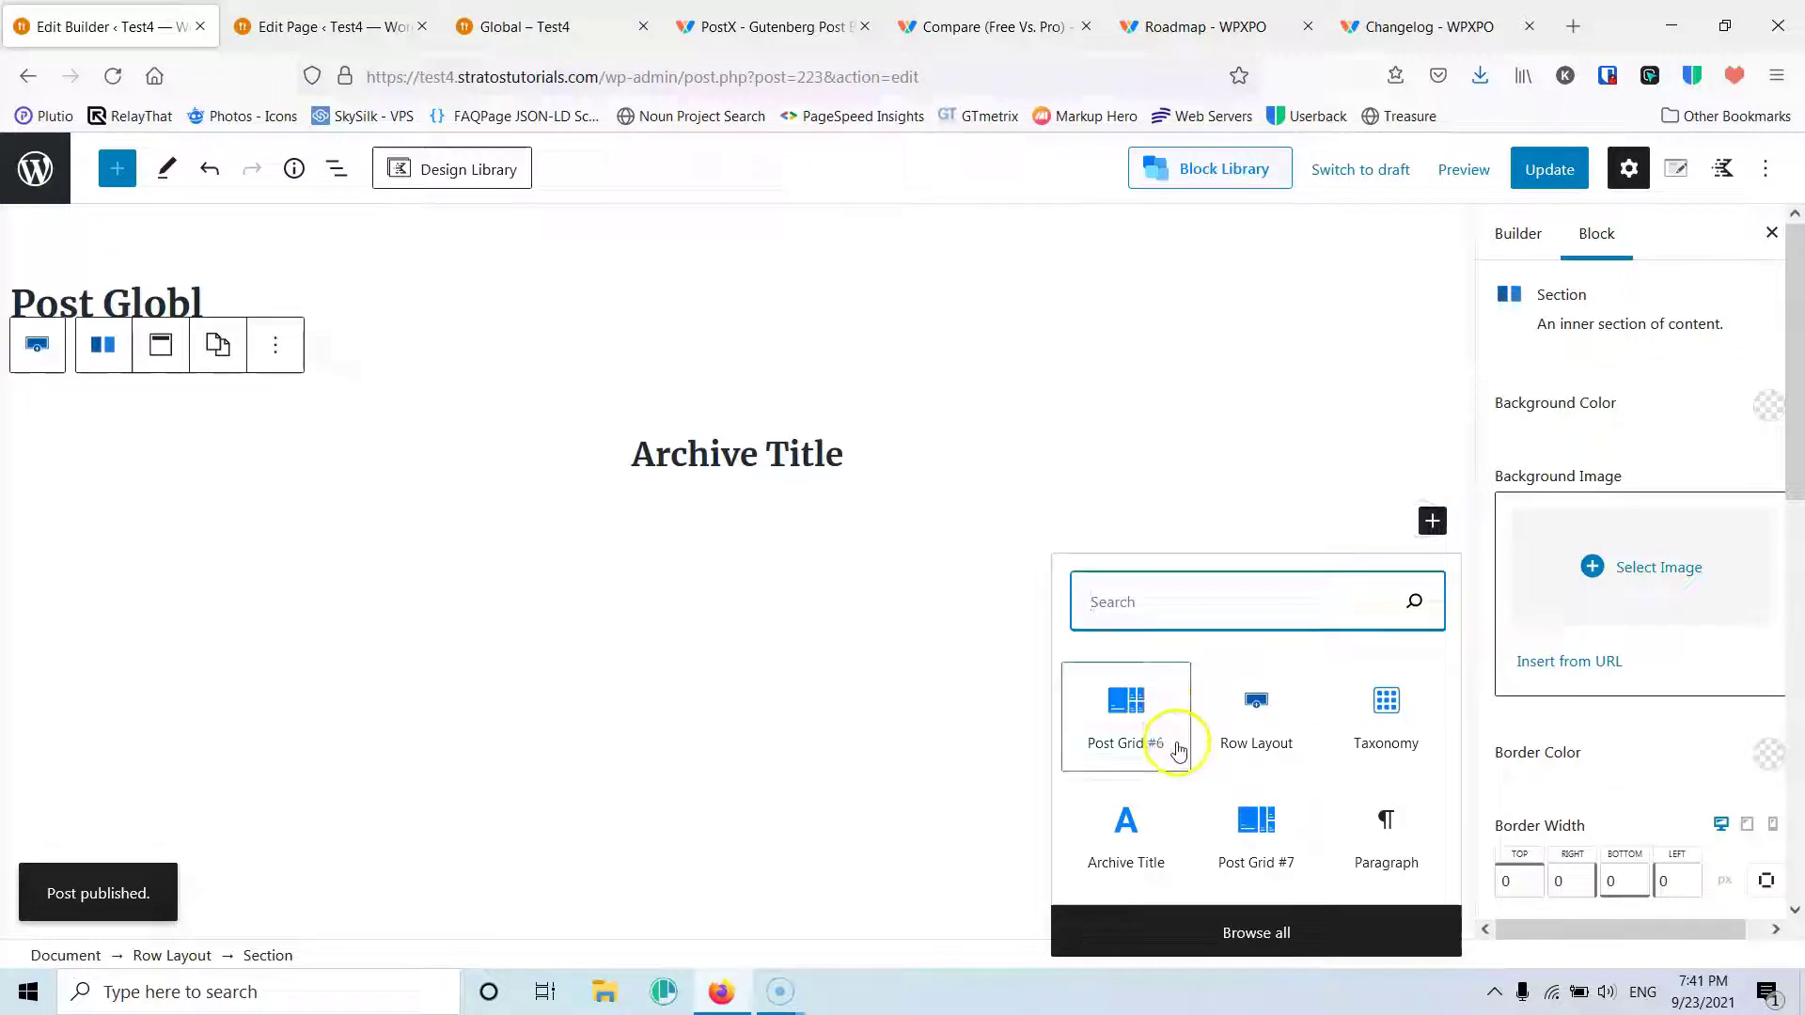
{"action": "left_click", "coordinate": [1248, 933]}
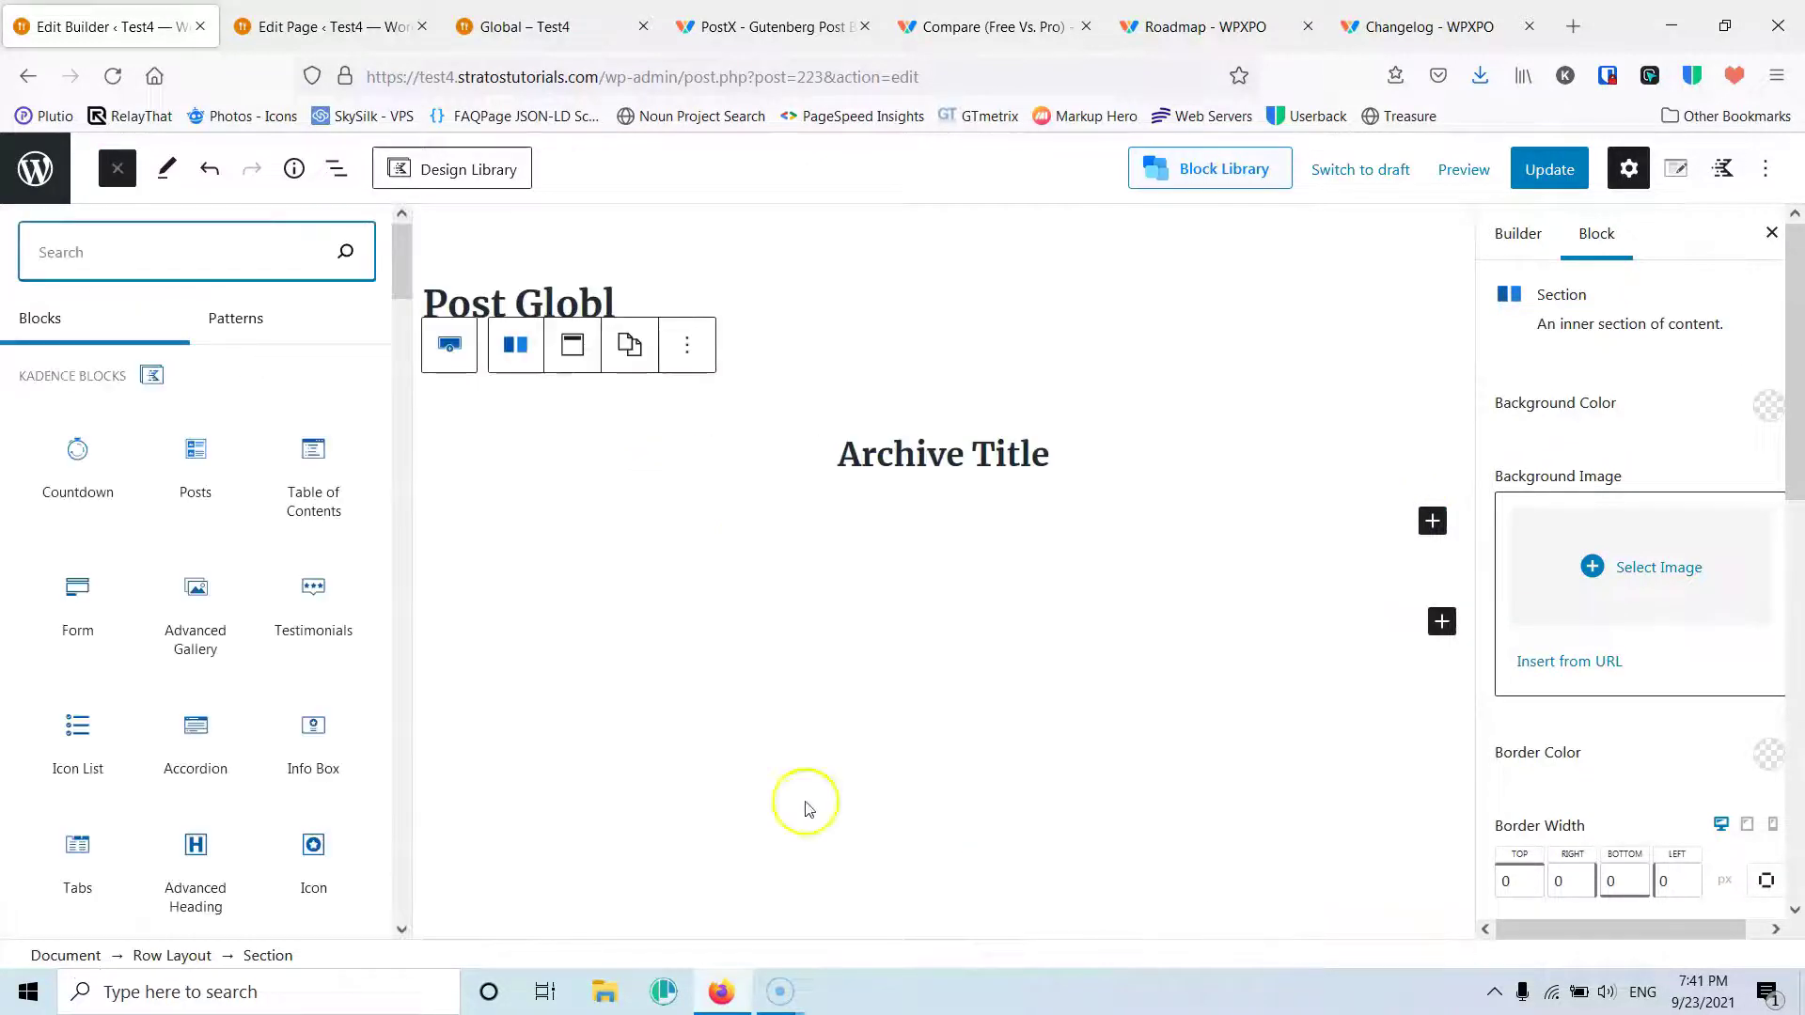
{"action": "scroll", "coordinate": [271, 640], "scroll_direction": "down", "scroll_amount": 5}
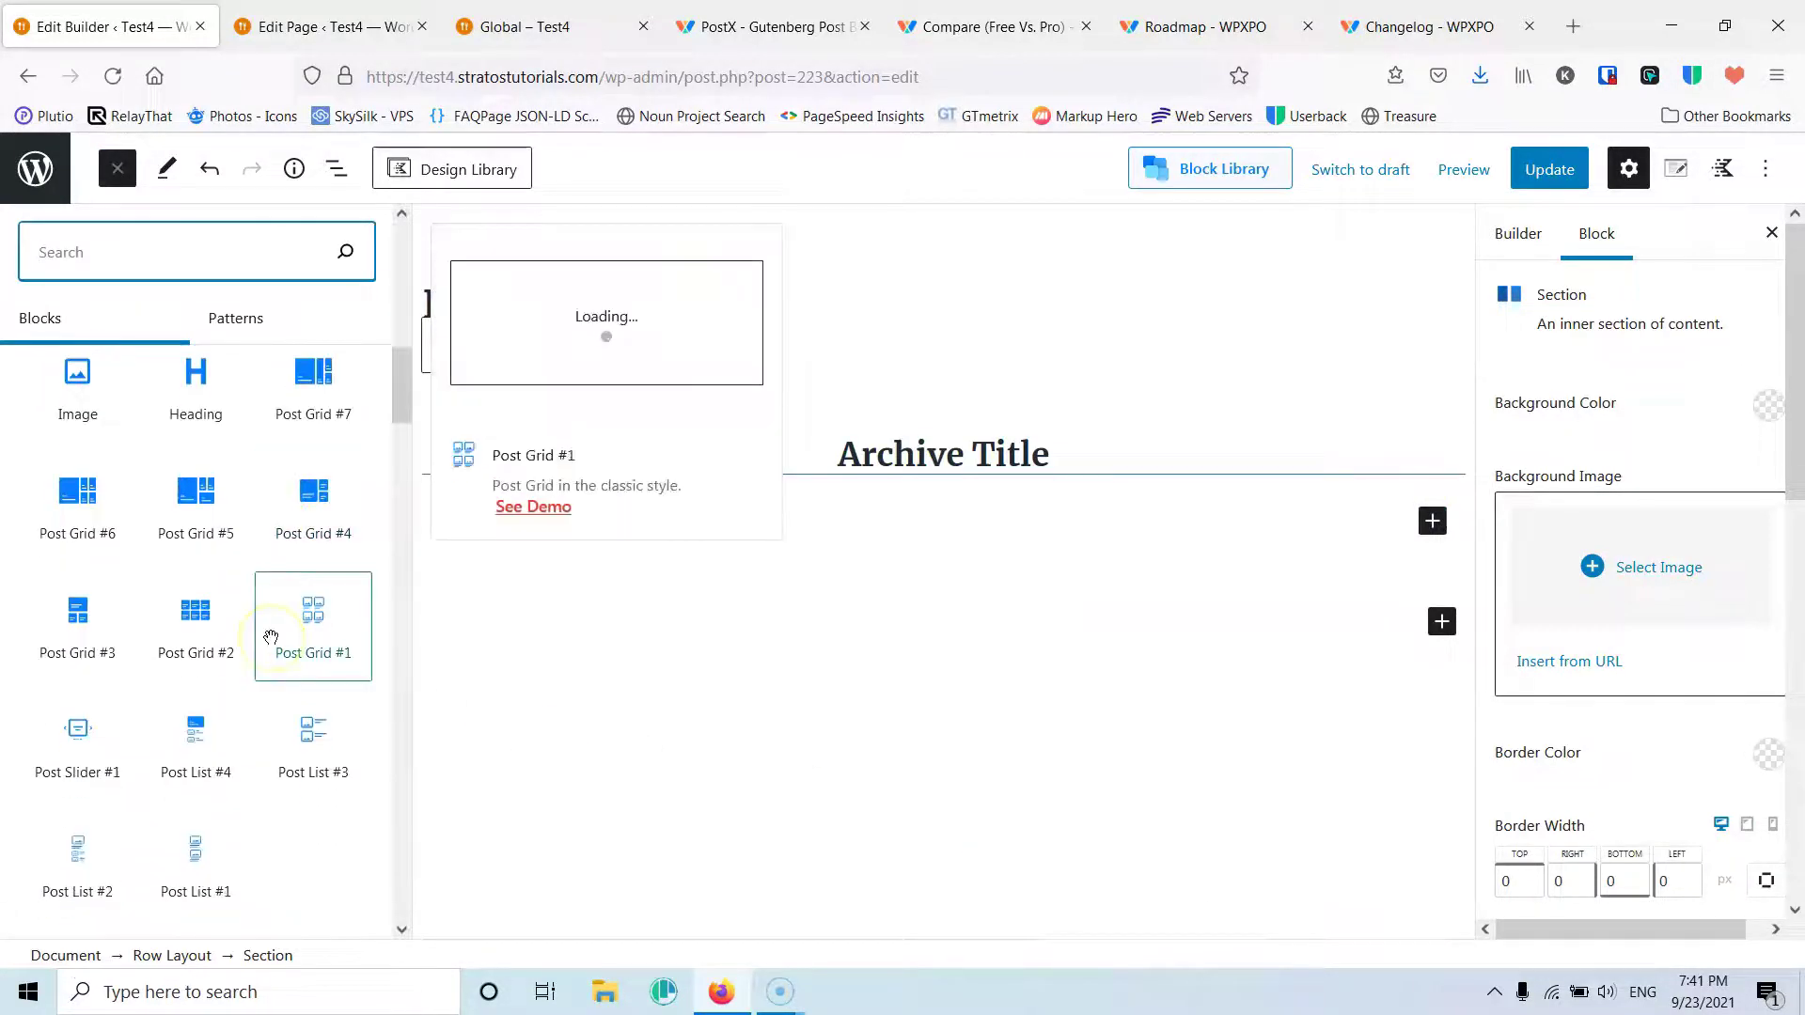
{"action": "scroll", "coordinate": [263, 625], "scroll_direction": "down", "scroll_amount": 3}
{"action": "left_click", "coordinate": [249, 507]}
{"action": "left_click_drag", "start_coordinate": [249, 508], "coordinate": [1008, 551]}
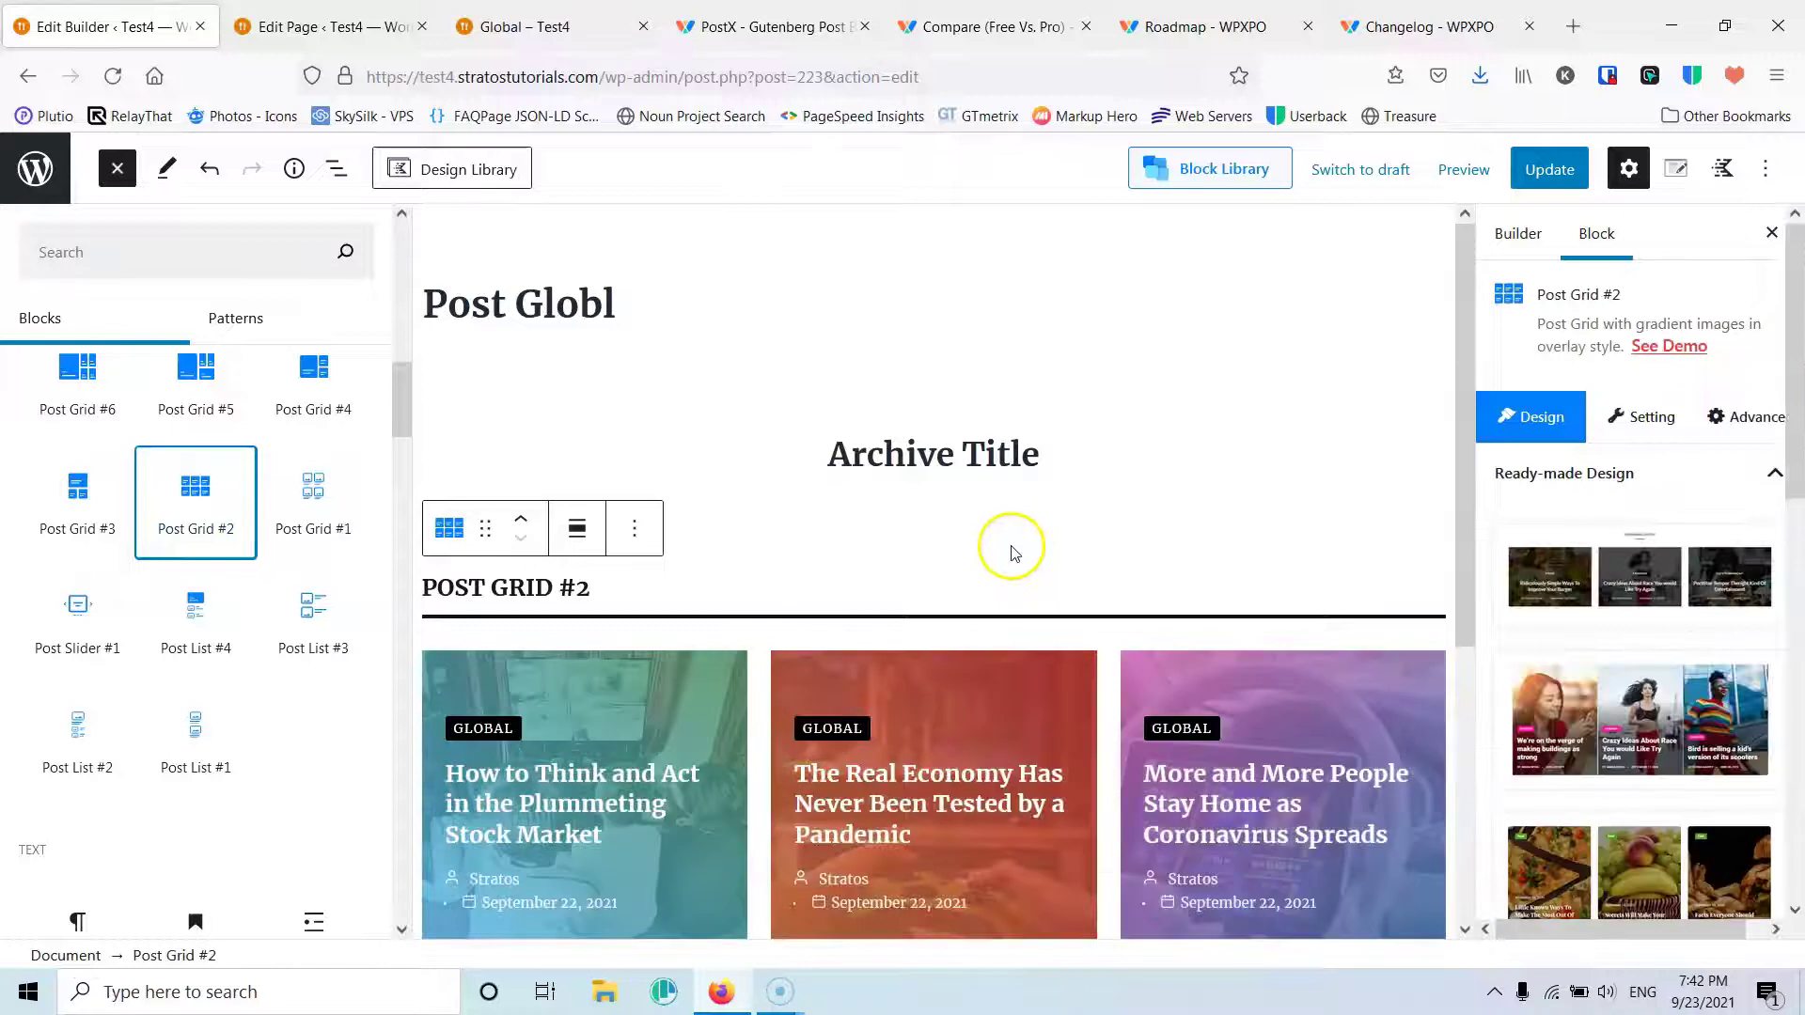
{"action": "left_click", "coordinate": [1283, 742]}
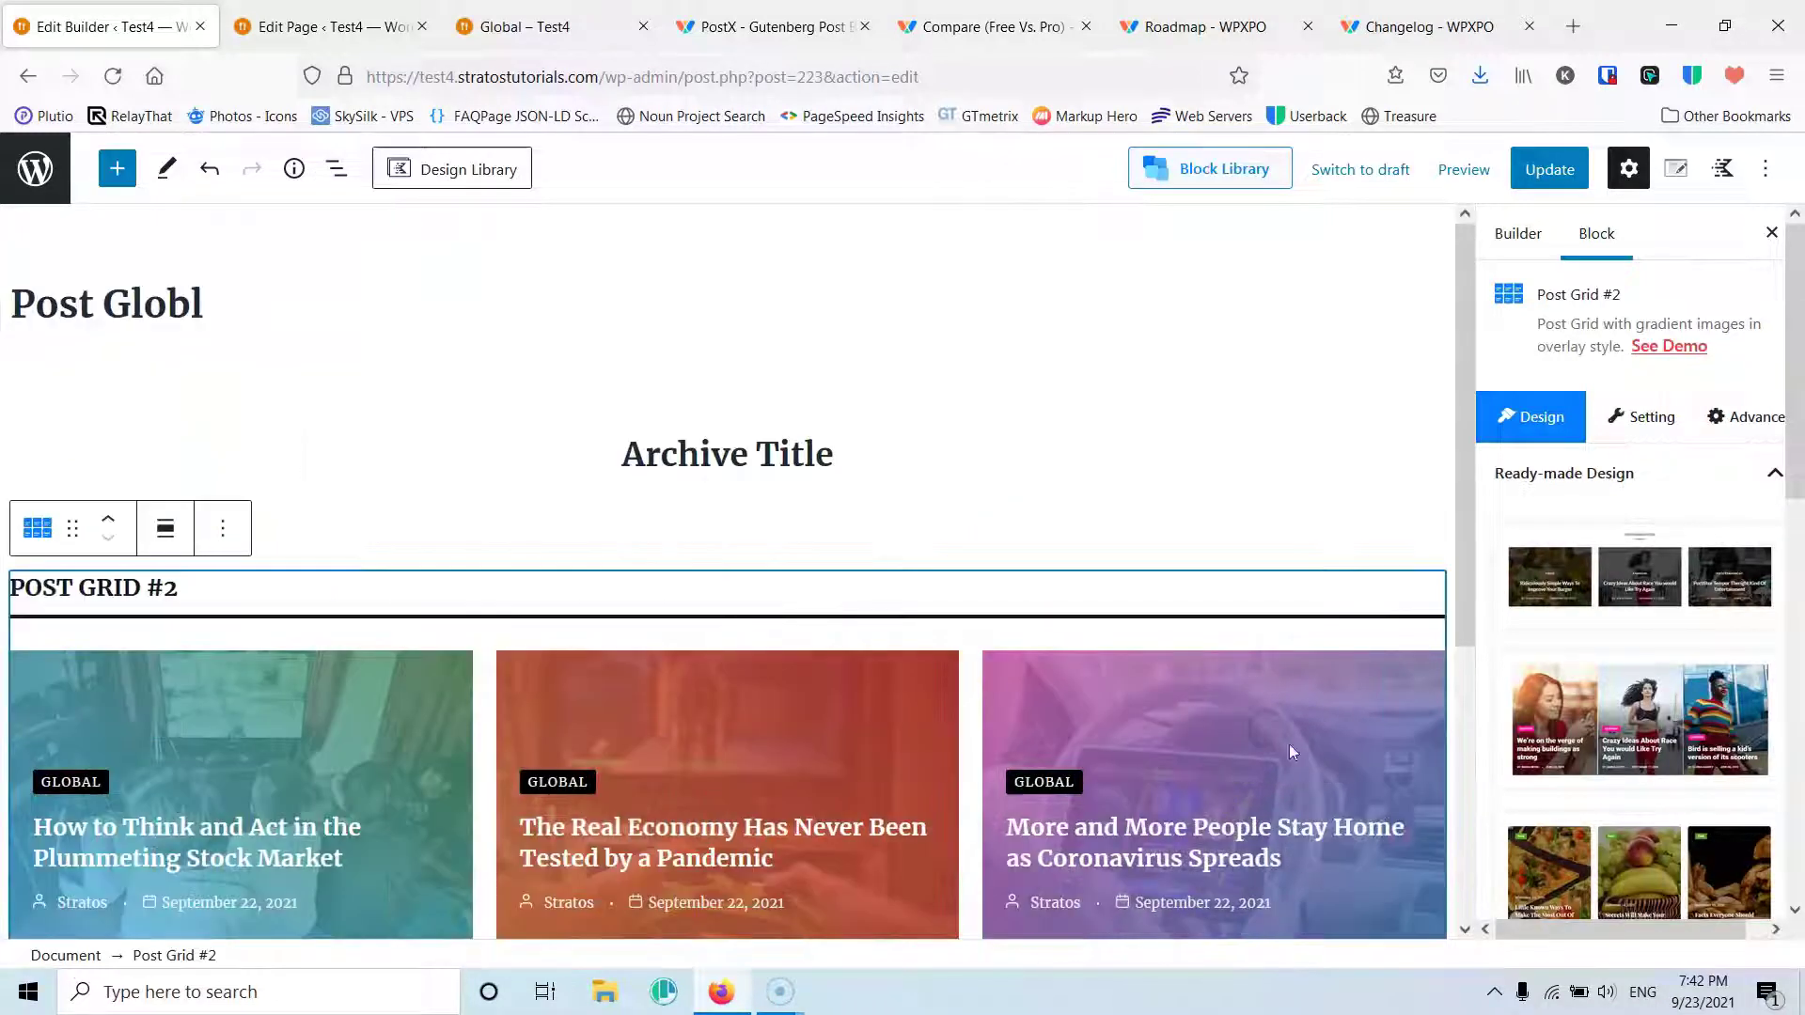
Step: Import the ready-made four-column, two-row design with blue category labels into Post Grid #2 and look over the posts
{"action": "scroll", "coordinate": [1656, 564], "scroll_direction": "down", "scroll_amount": 5}
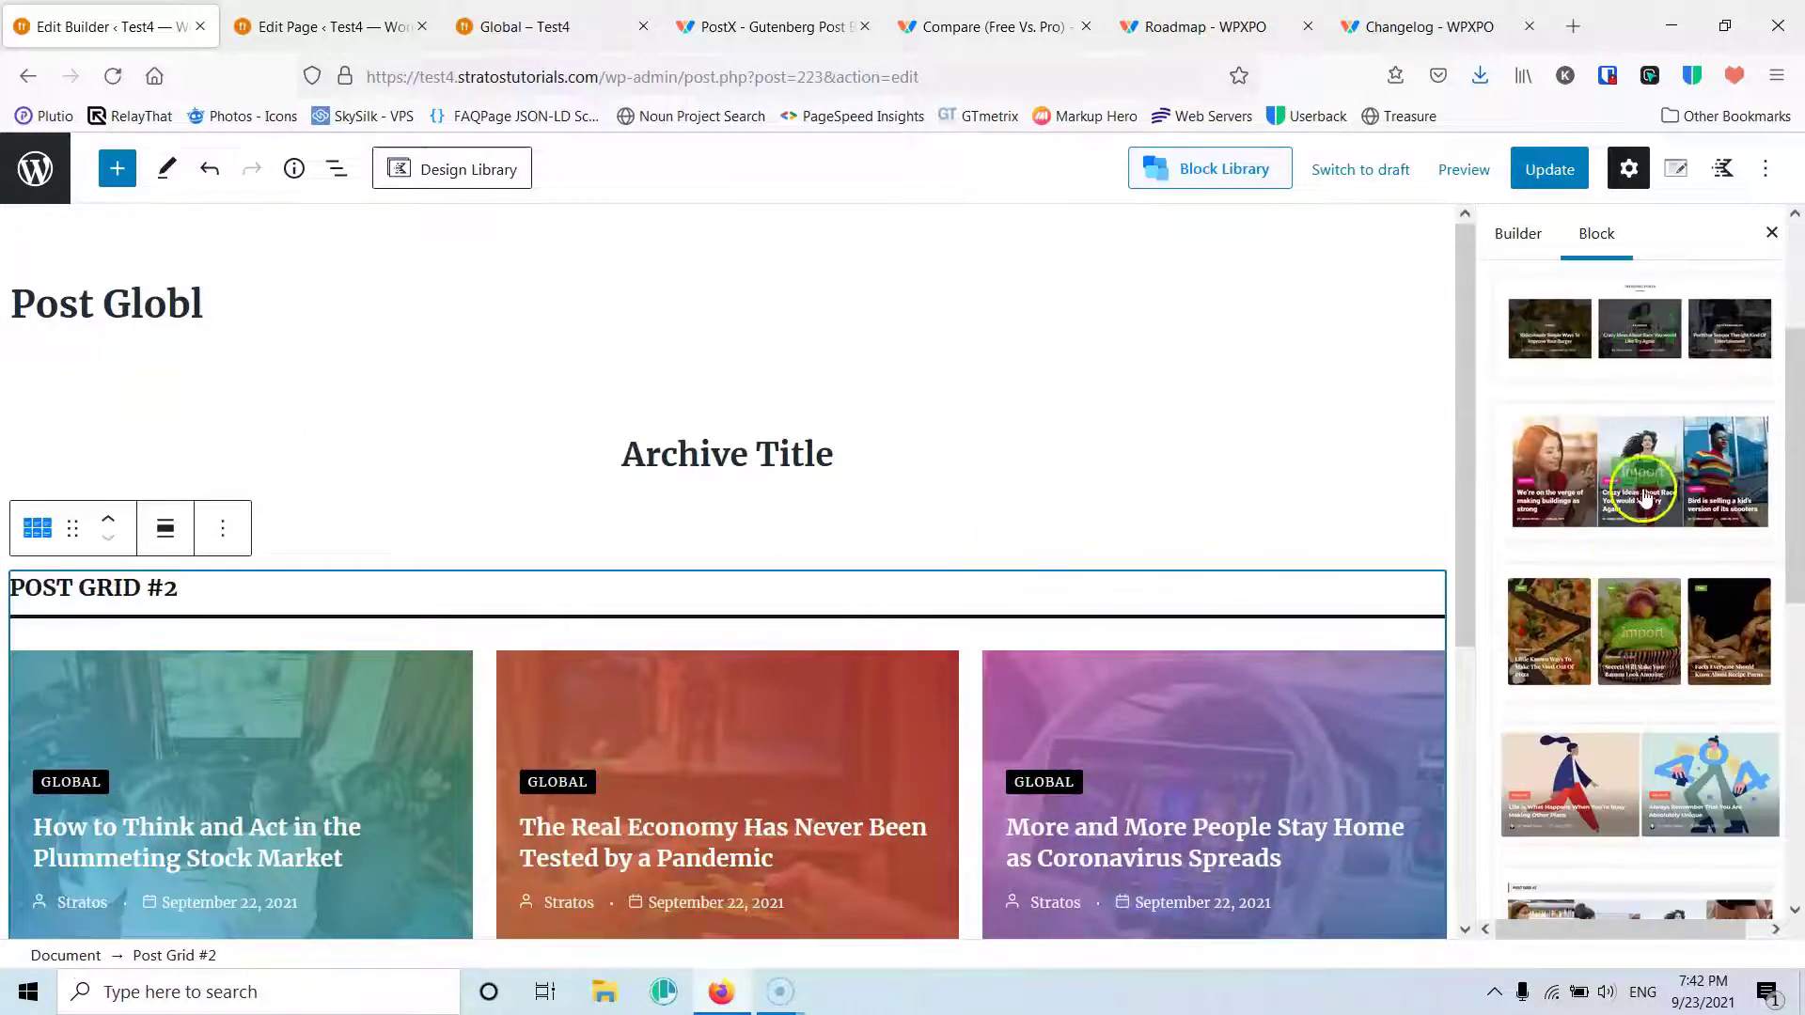
{"action": "scroll", "coordinate": [1656, 575], "scroll_direction": "down", "scroll_amount": 2}
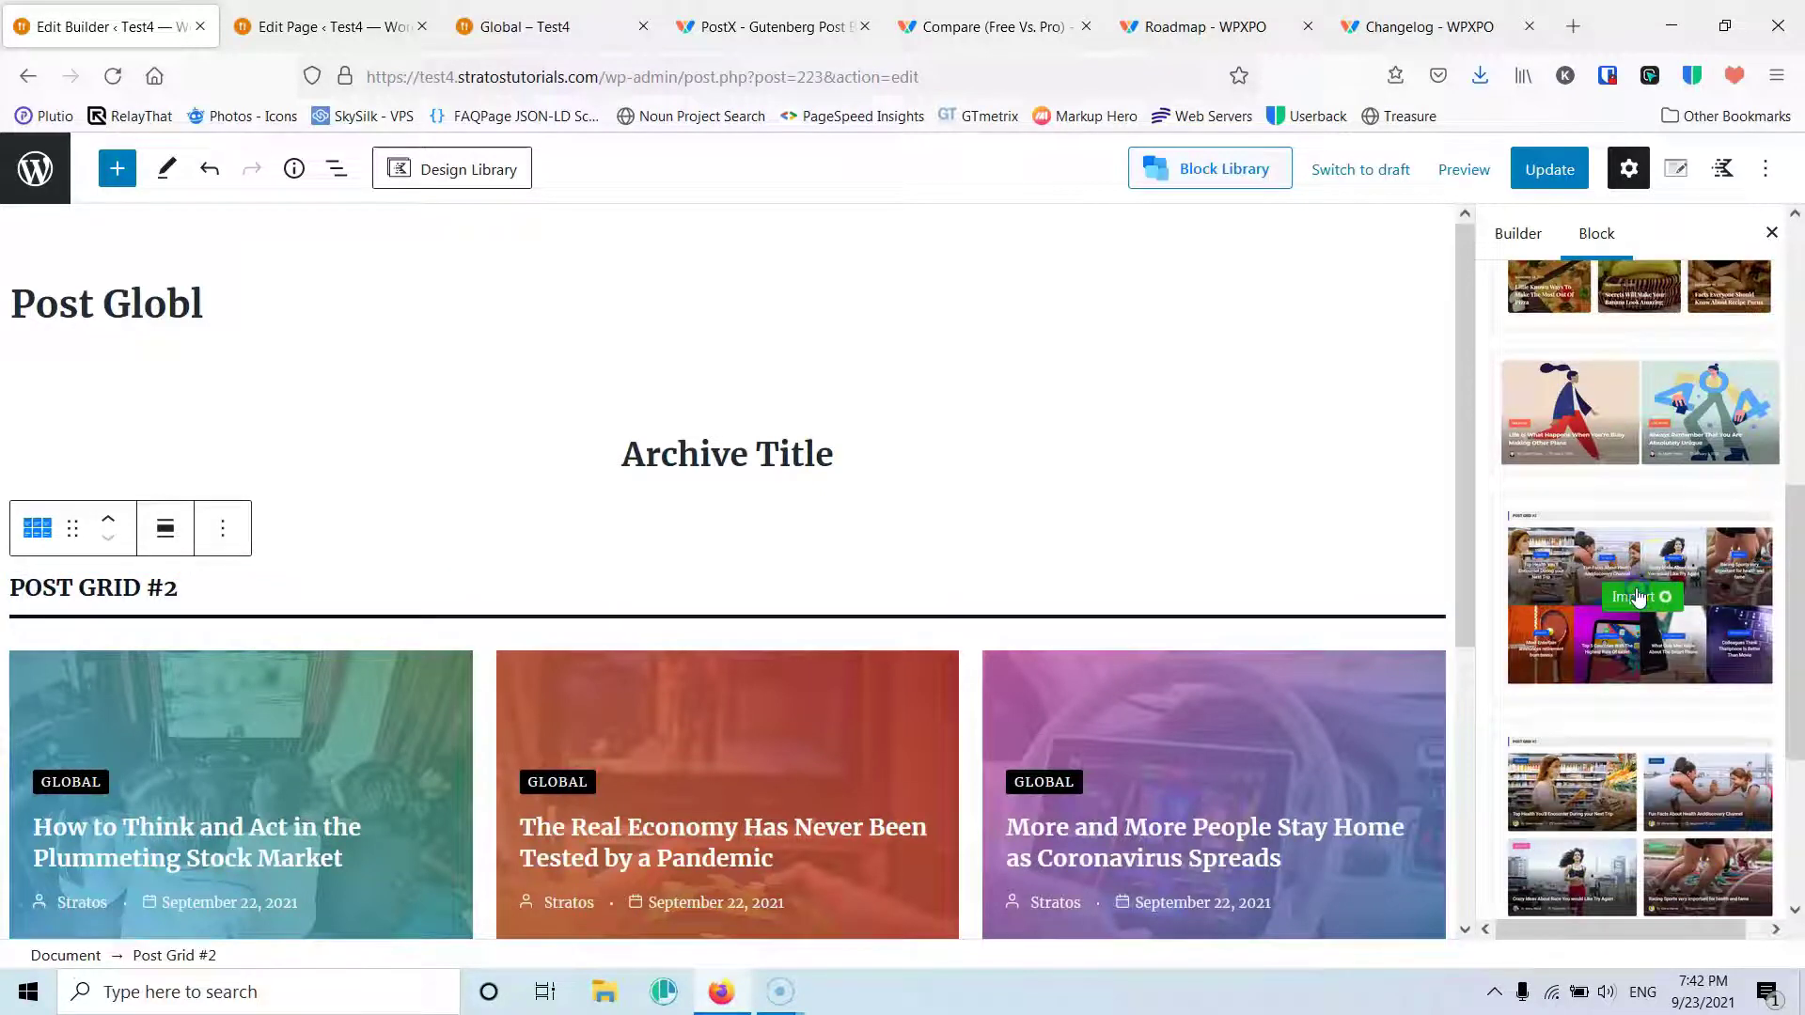
{"action": "left_click", "coordinate": [1637, 597]}
{"action": "scroll", "coordinate": [1024, 592], "scroll_direction": "down", "scroll_amount": 4}
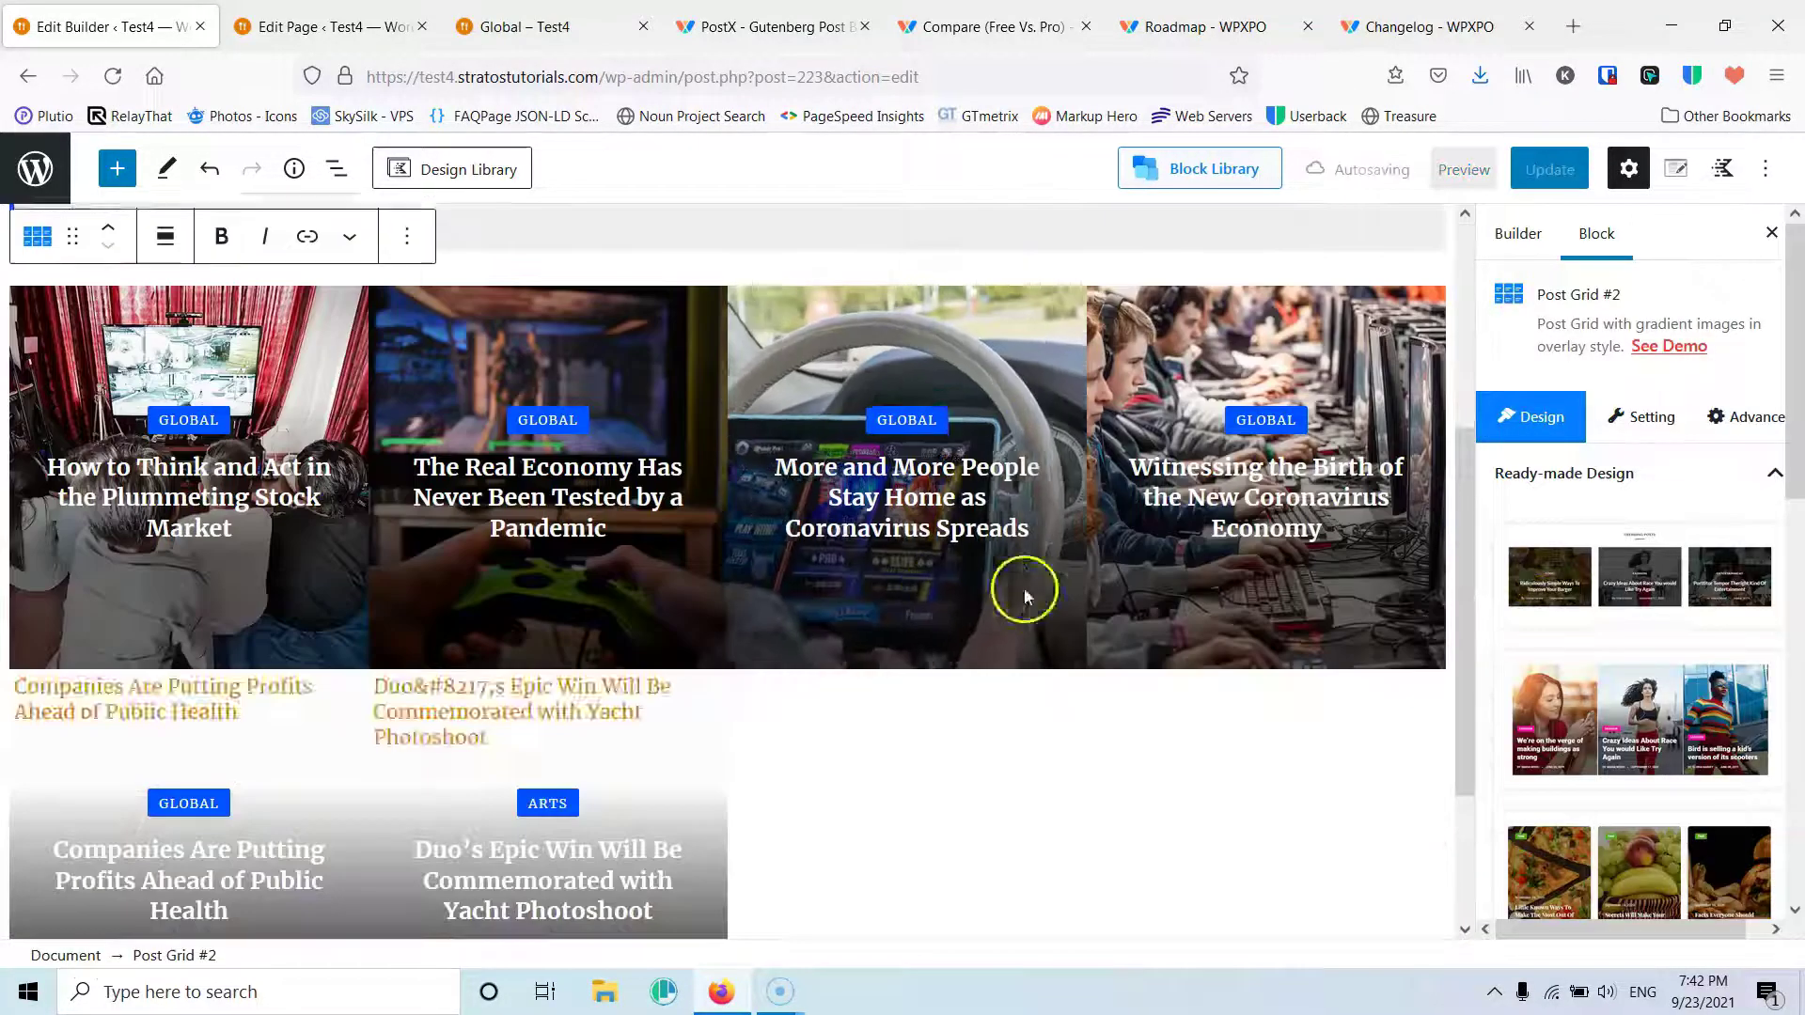
{"action": "scroll", "coordinate": [903, 616], "scroll_direction": "down", "scroll_amount": 2}
{"action": "scroll", "coordinate": [846, 602], "scroll_direction": "up", "scroll_amount": 3}
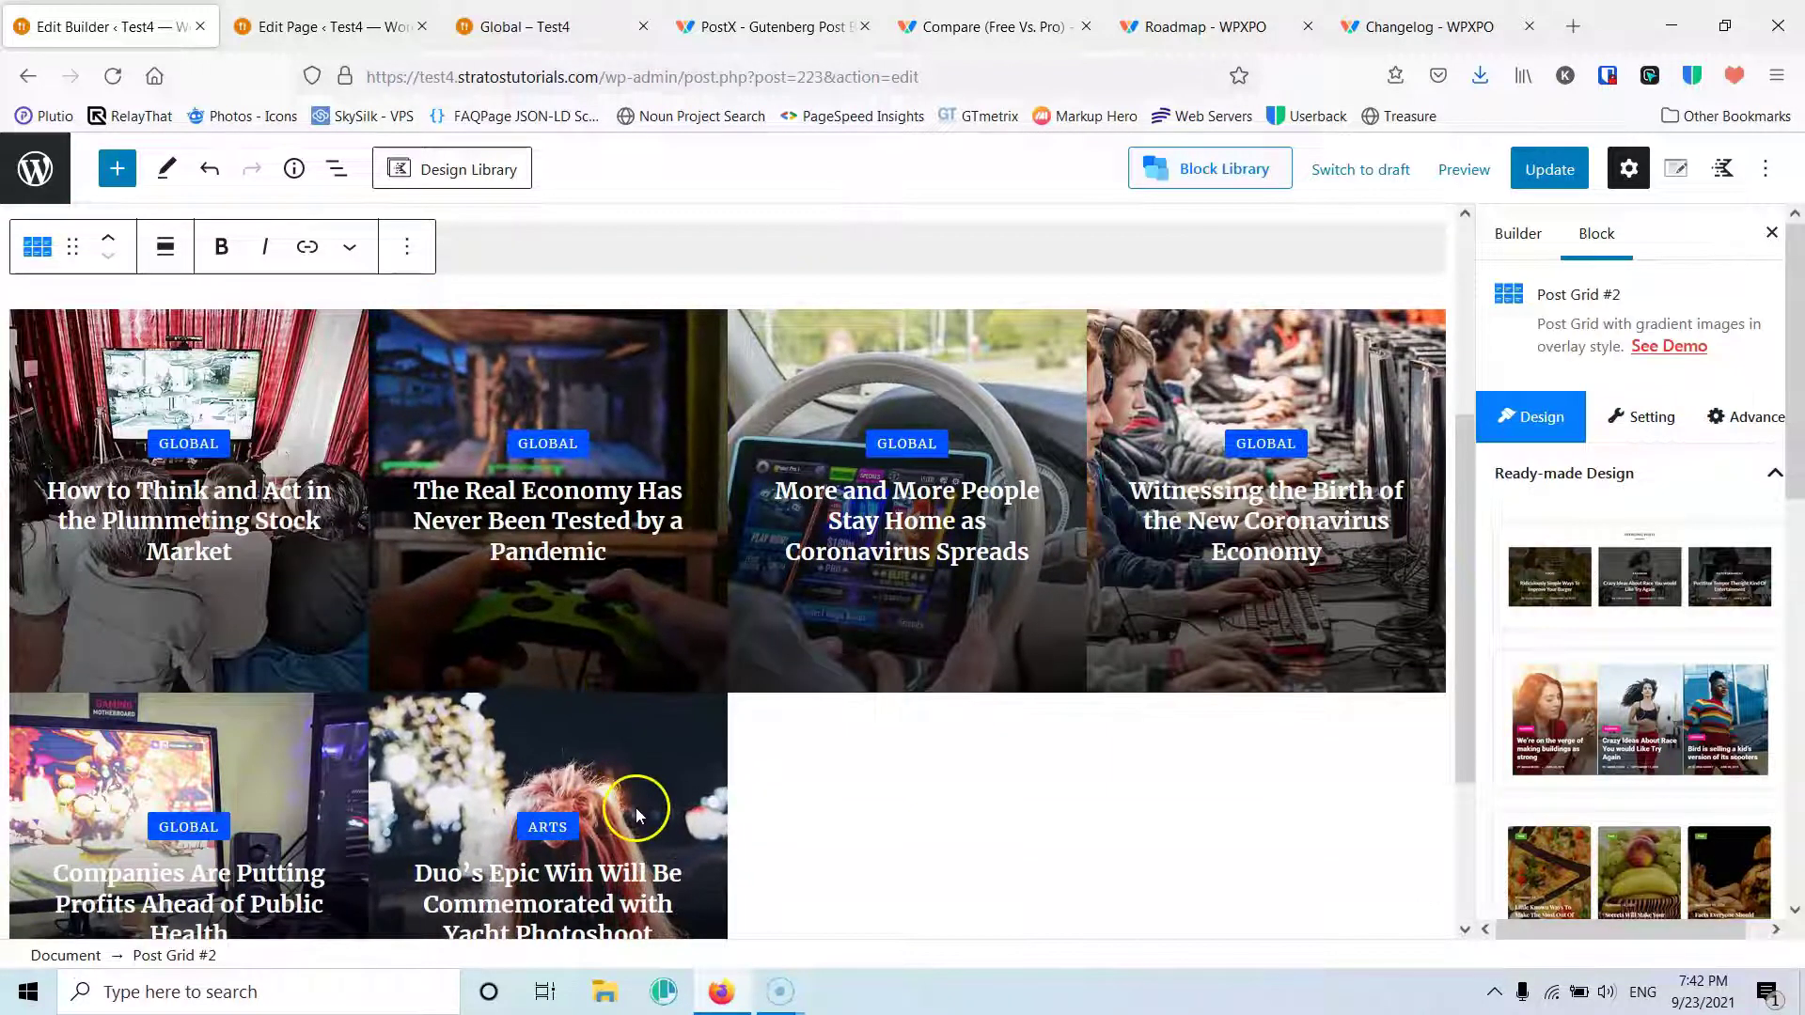
Step: Set the number of posts in Post Grid #2's query to 8 and look over the filled second row
{"action": "left_click", "coordinate": [1647, 419]}
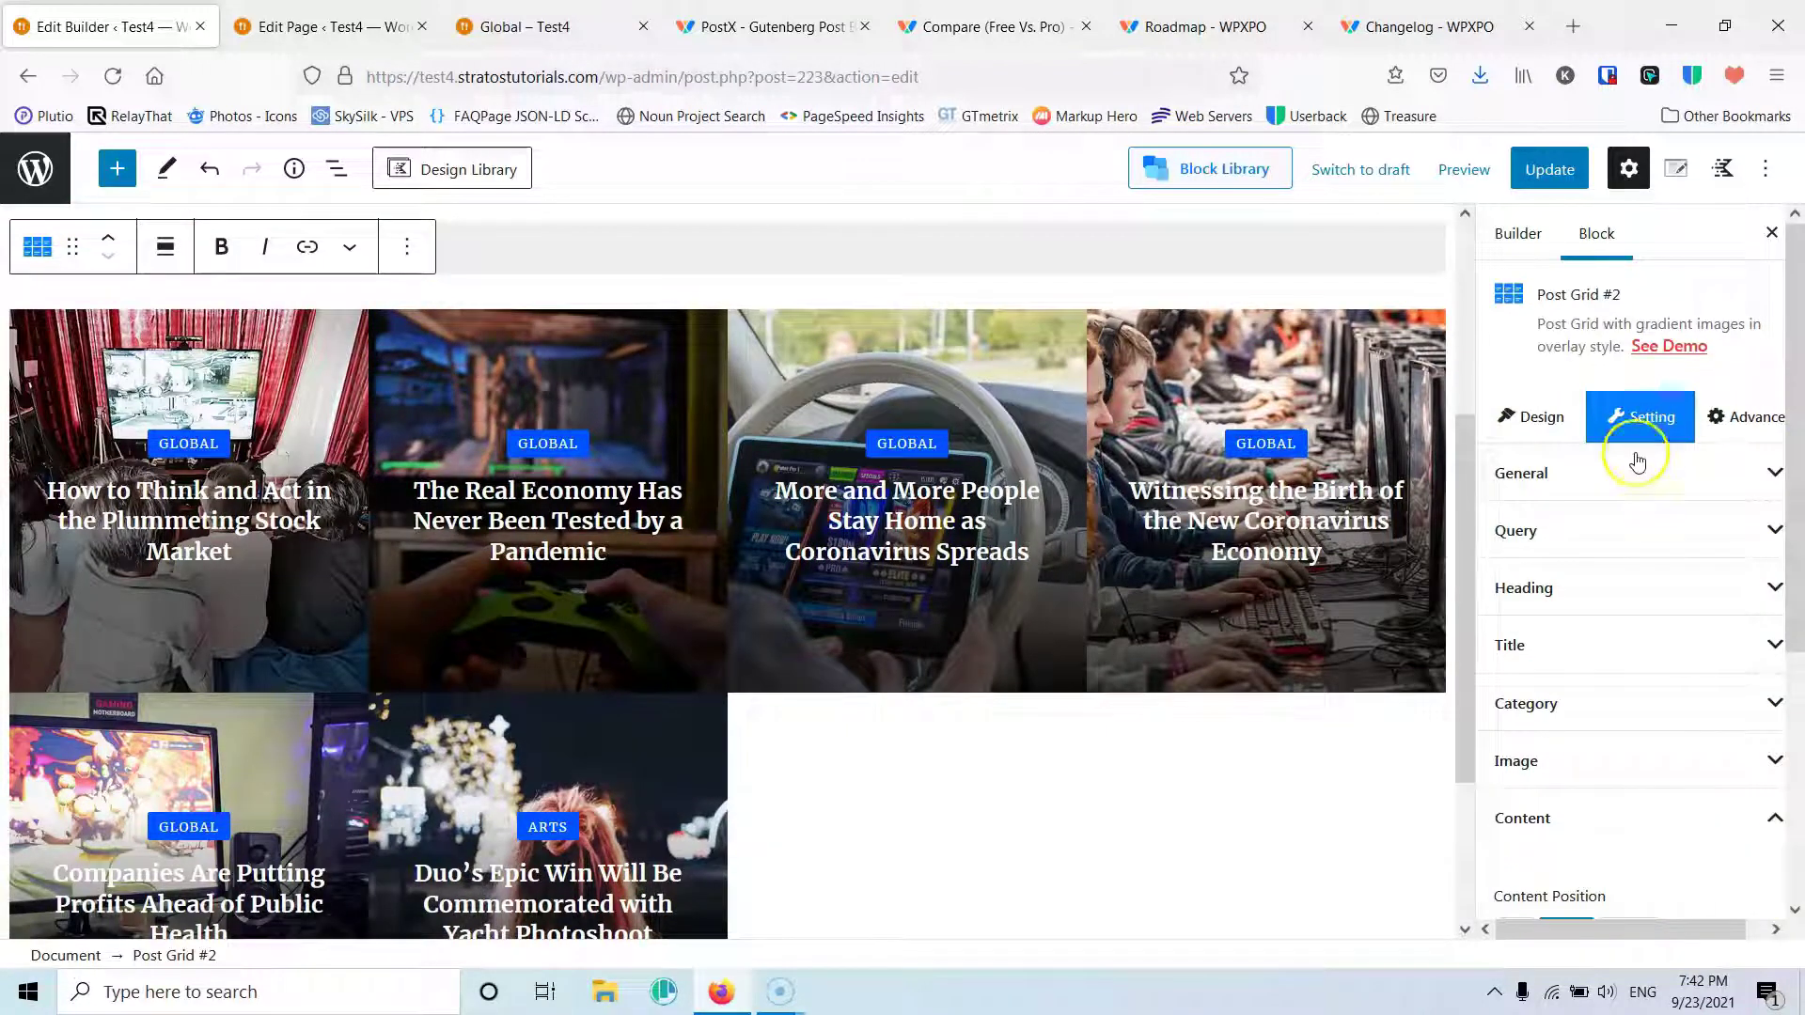
{"action": "left_click", "coordinate": [1603, 542]}
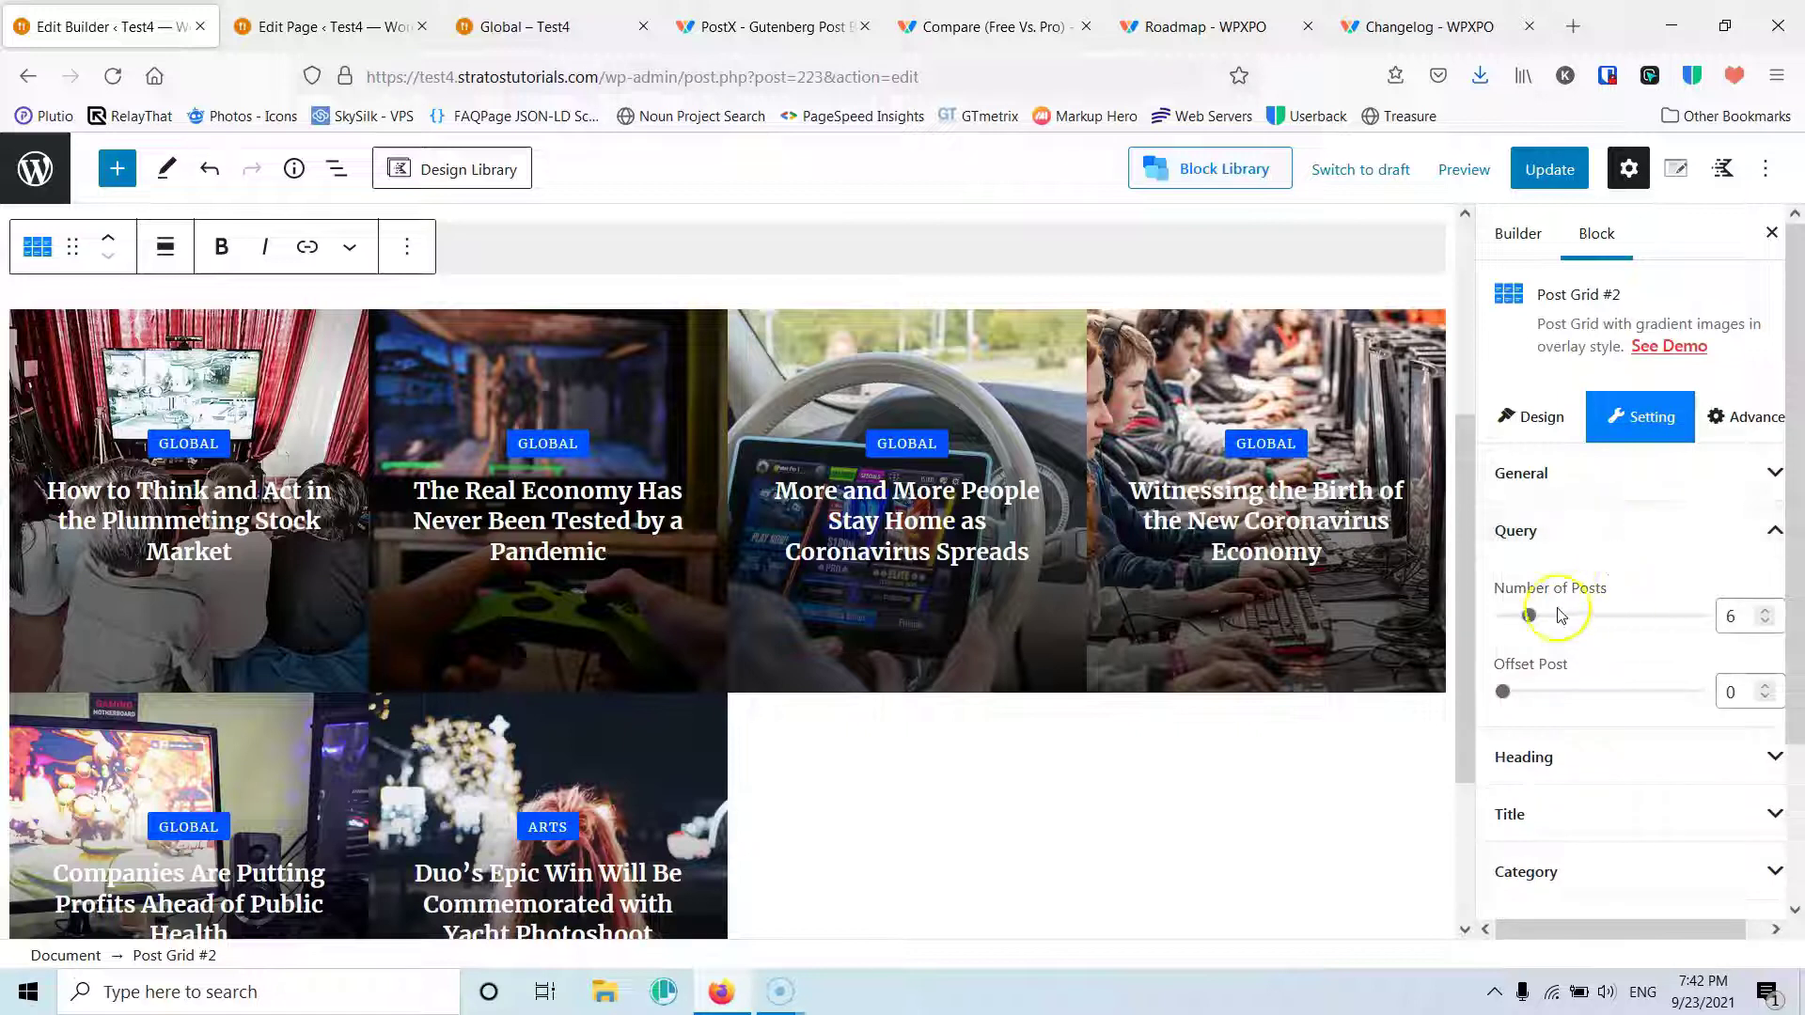
{"action": "double_click", "coordinate": [1728, 615]}
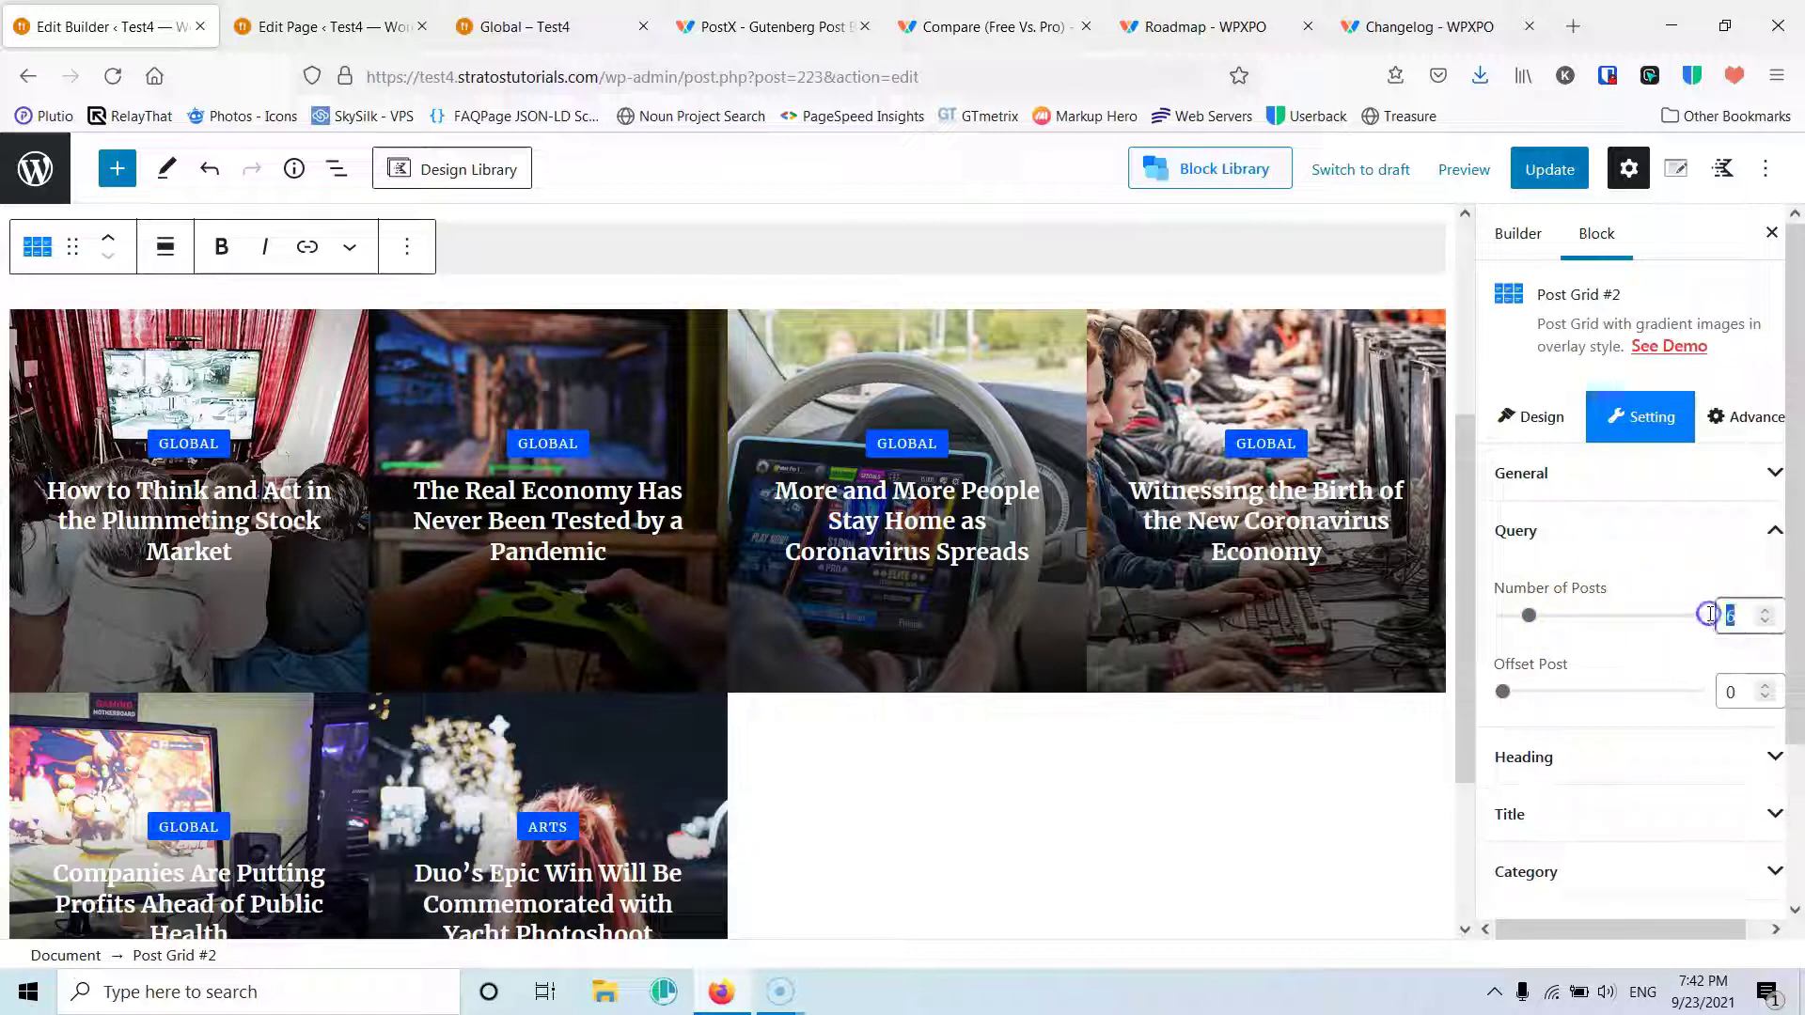
{"action": "type", "text": "7"}
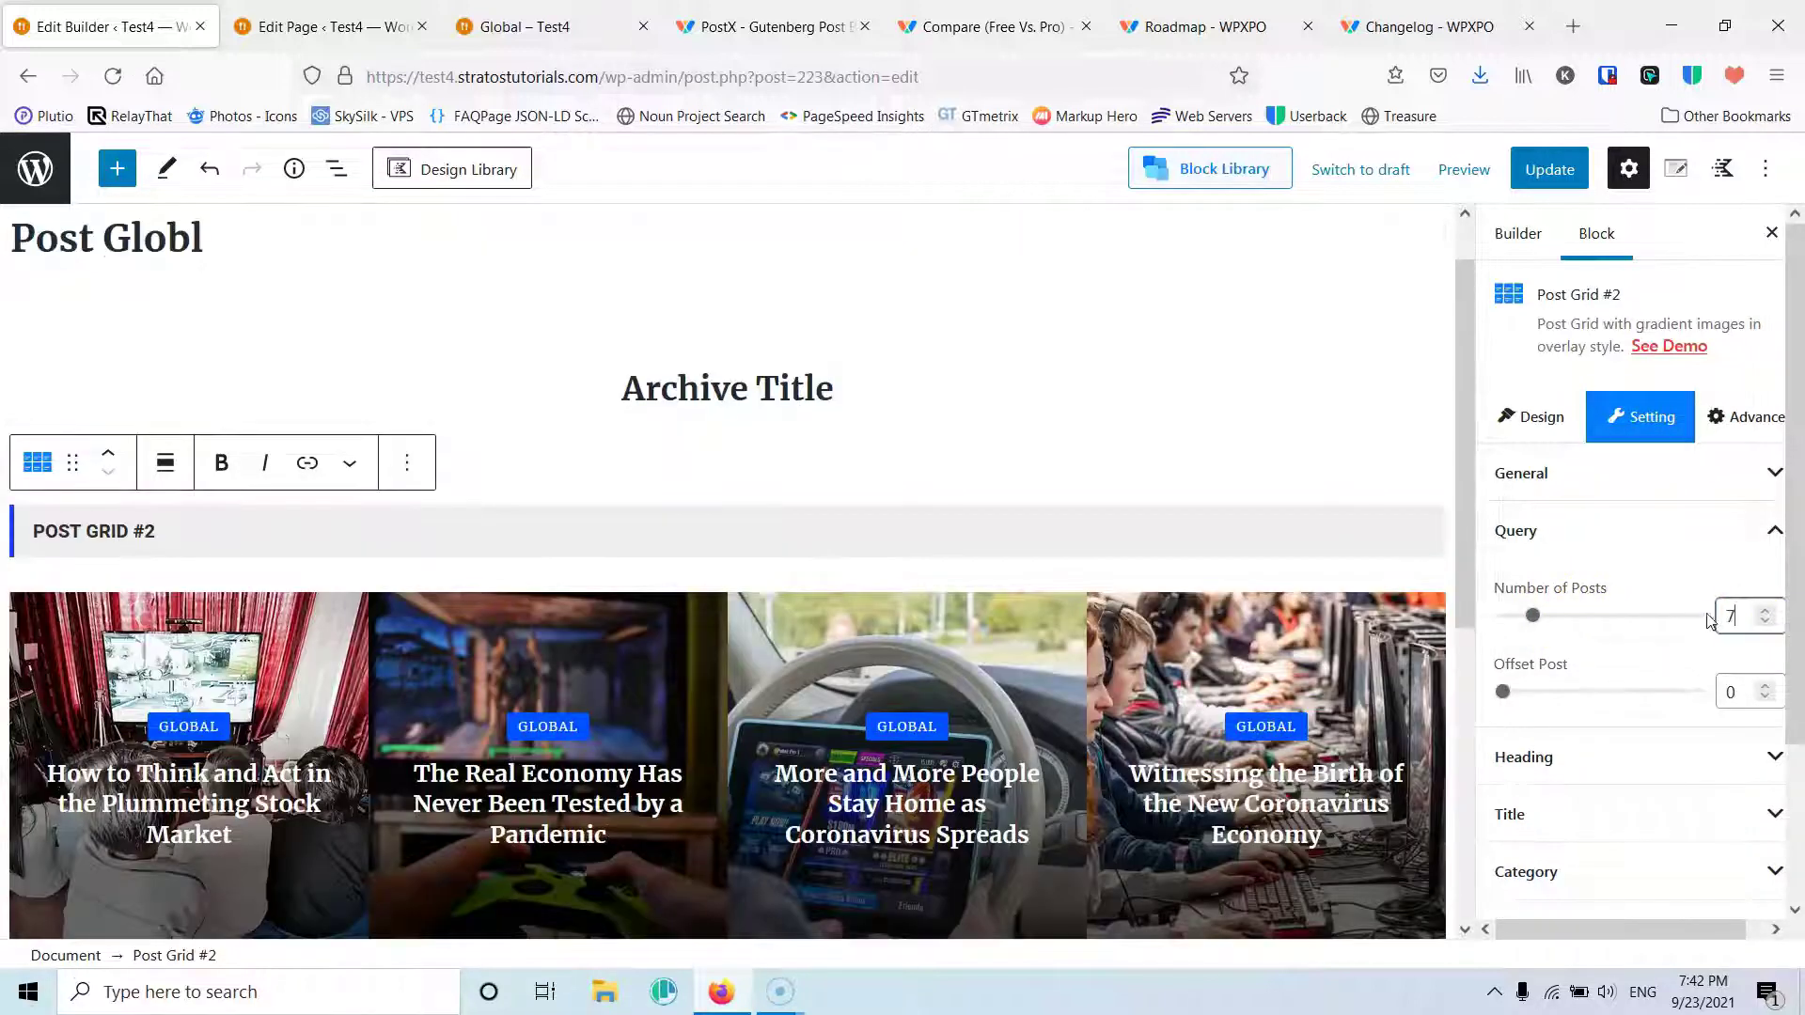
{"action": "left_click", "coordinate": [1744, 623]}
{"action": "type", "text": "8"}
{"action": "scroll", "coordinate": [1269, 712], "scroll_direction": "down", "scroll_amount": 4}
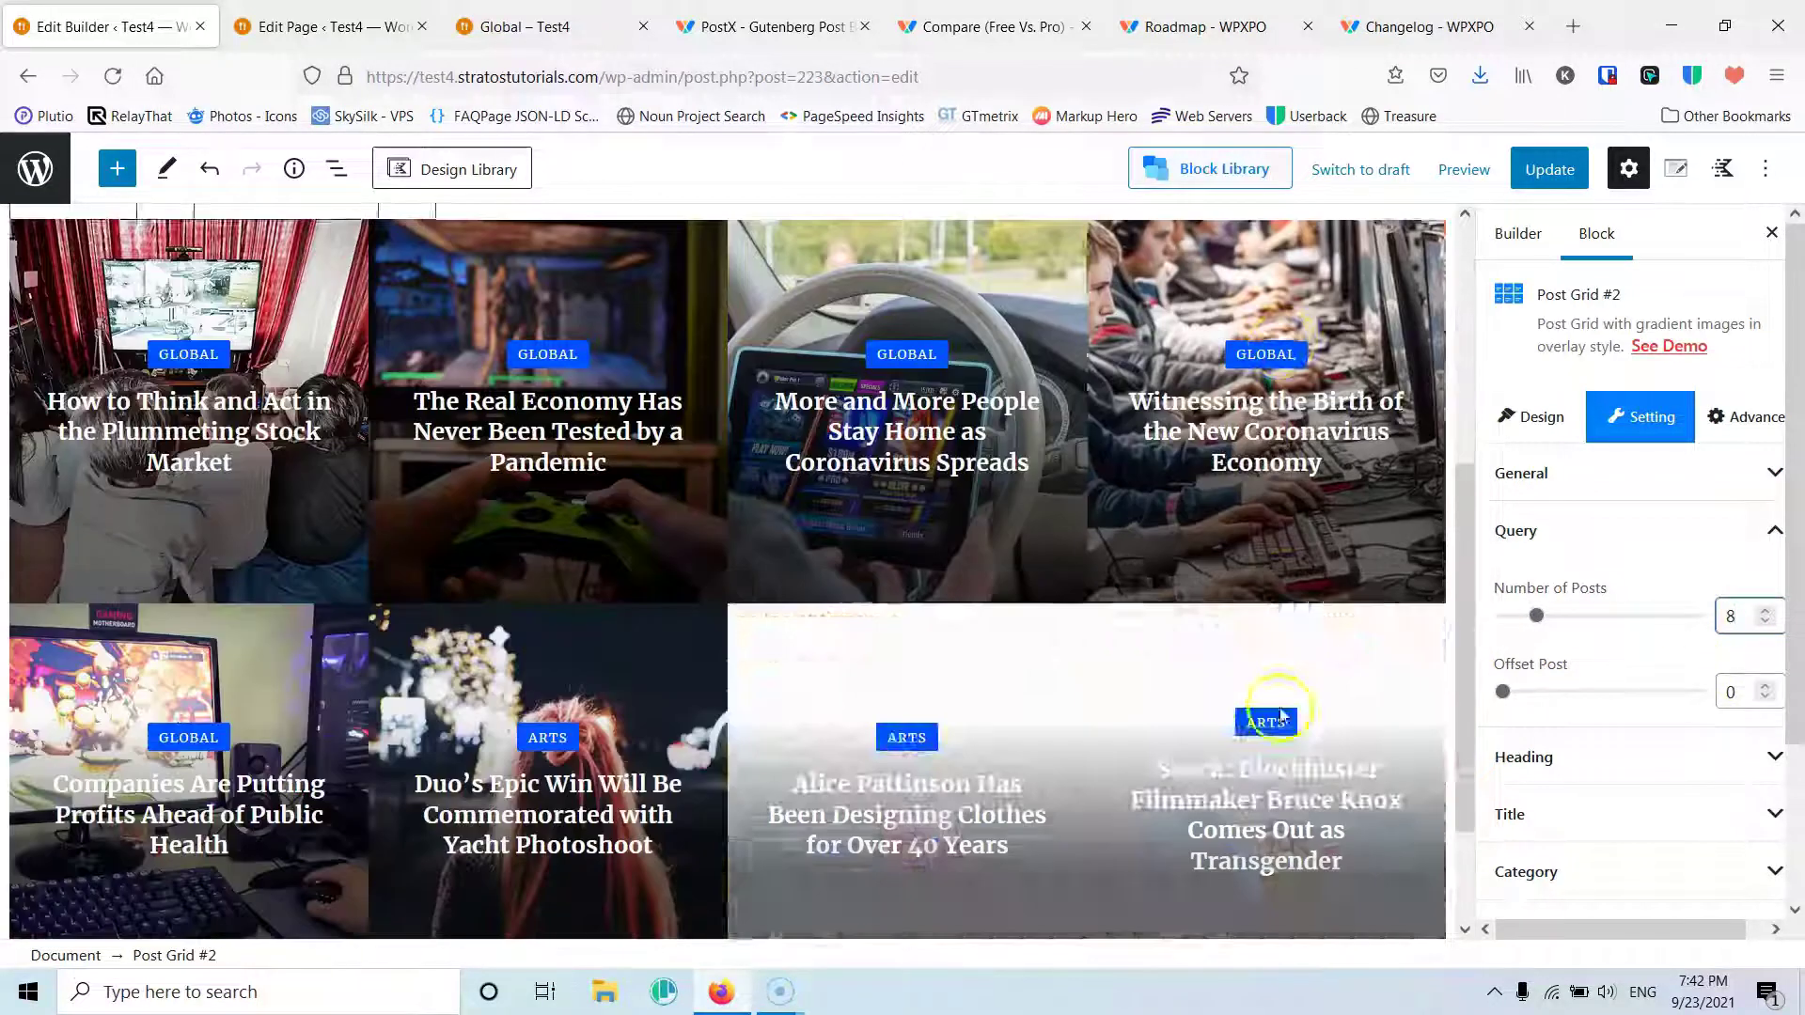
{"action": "scroll", "coordinate": [947, 716], "scroll_direction": "down", "scroll_amount": 2}
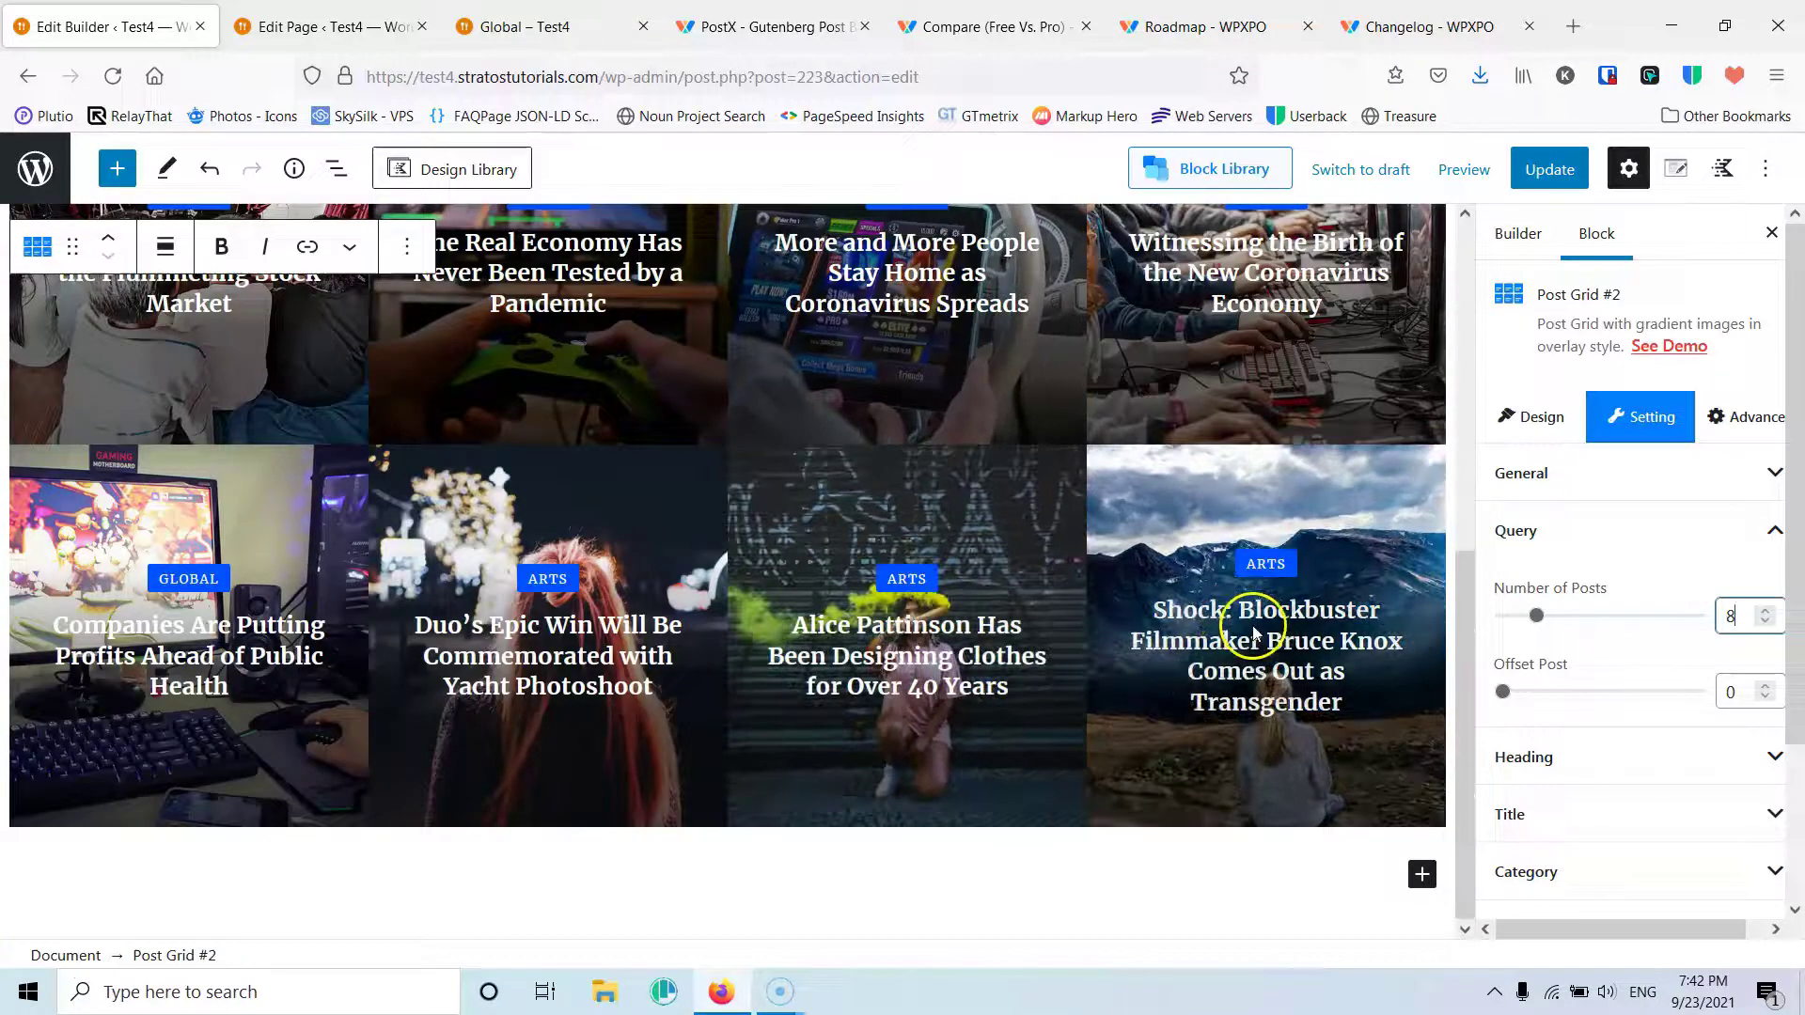
{"action": "scroll", "coordinate": [1715, 662], "scroll_direction": "down", "scroll_amount": 2}
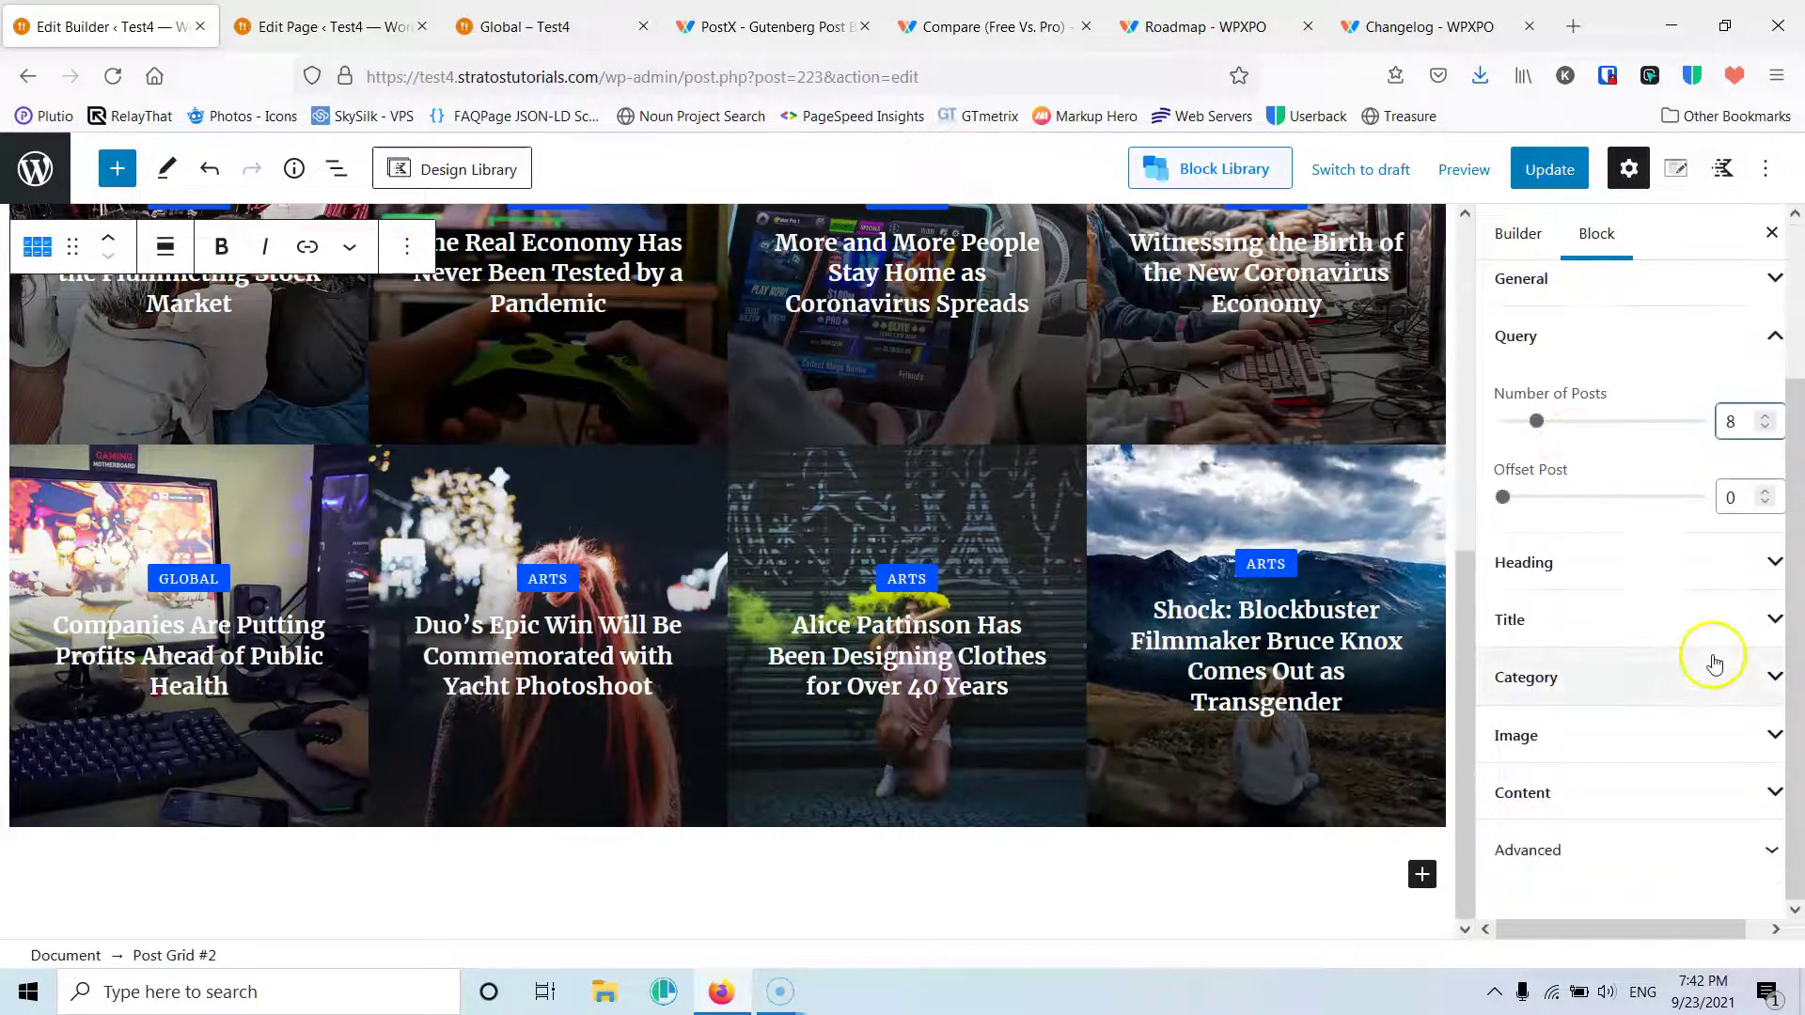
Step: Update the template, reload the live Global category archive and check the post grid there
{"action": "left_click", "coordinate": [1550, 169]}
{"action": "left_click", "coordinate": [555, 23]}
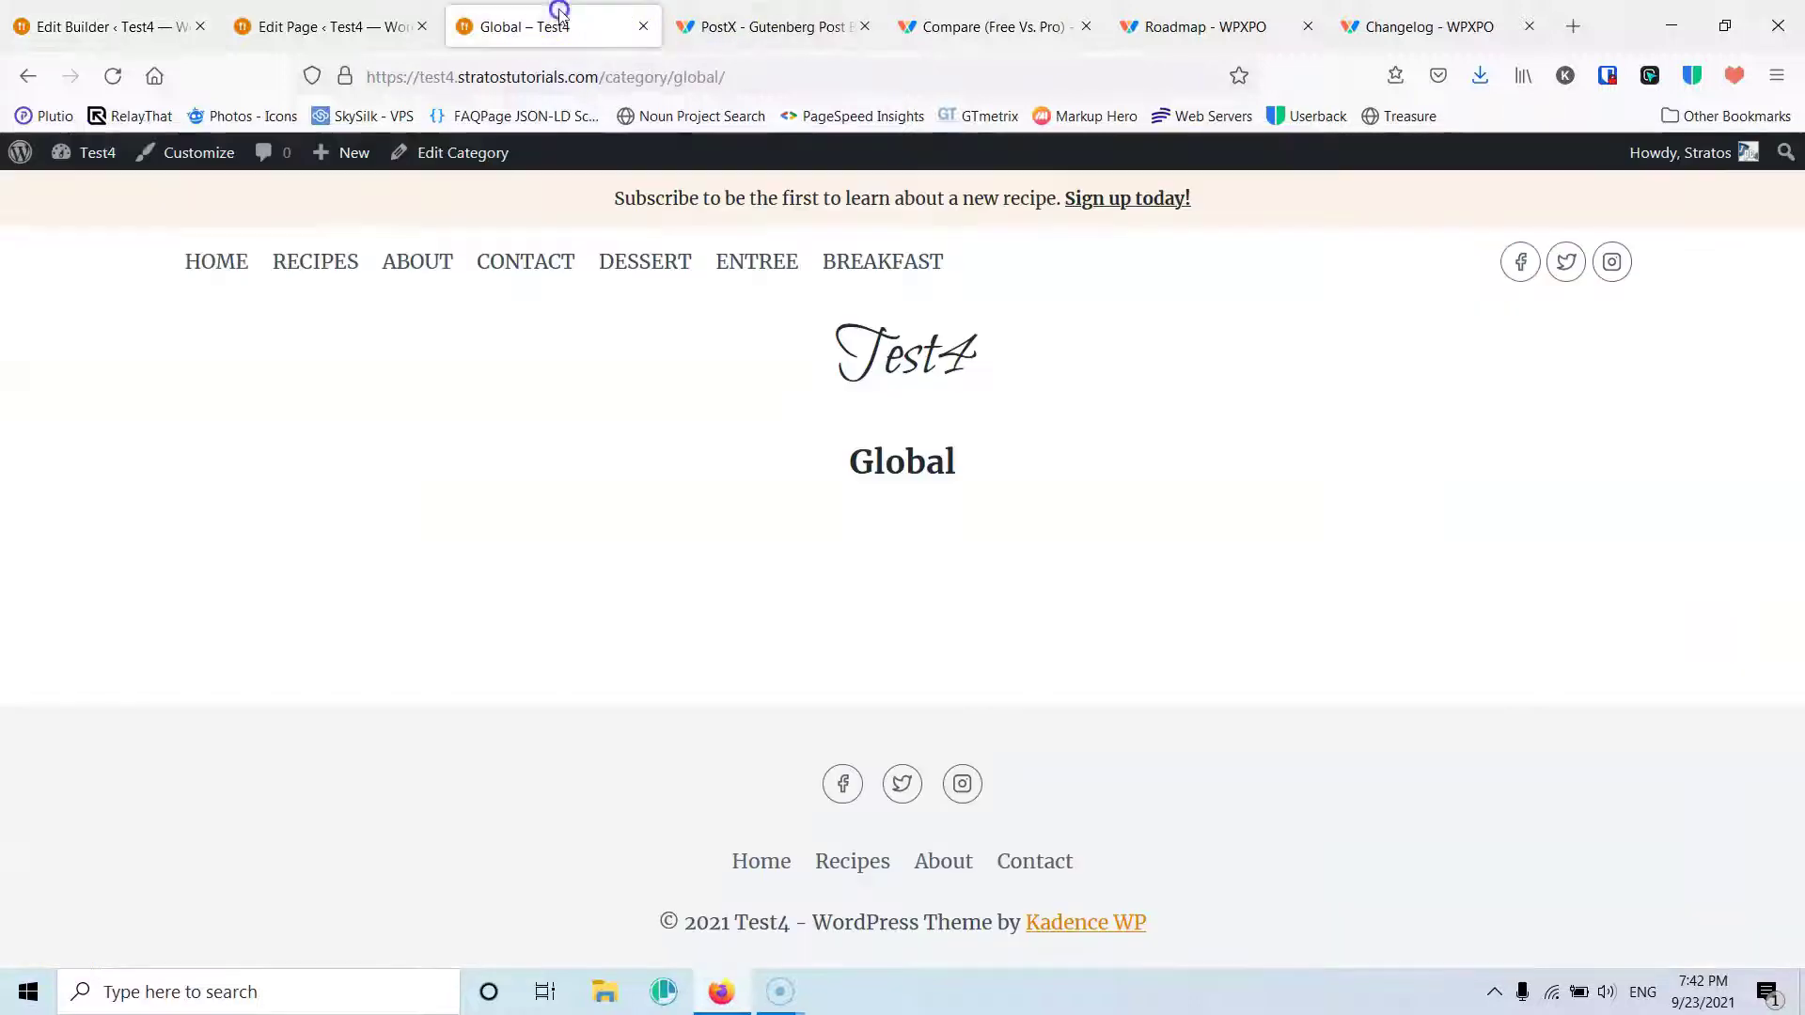
{"action": "left_click", "coordinate": [112, 76]}
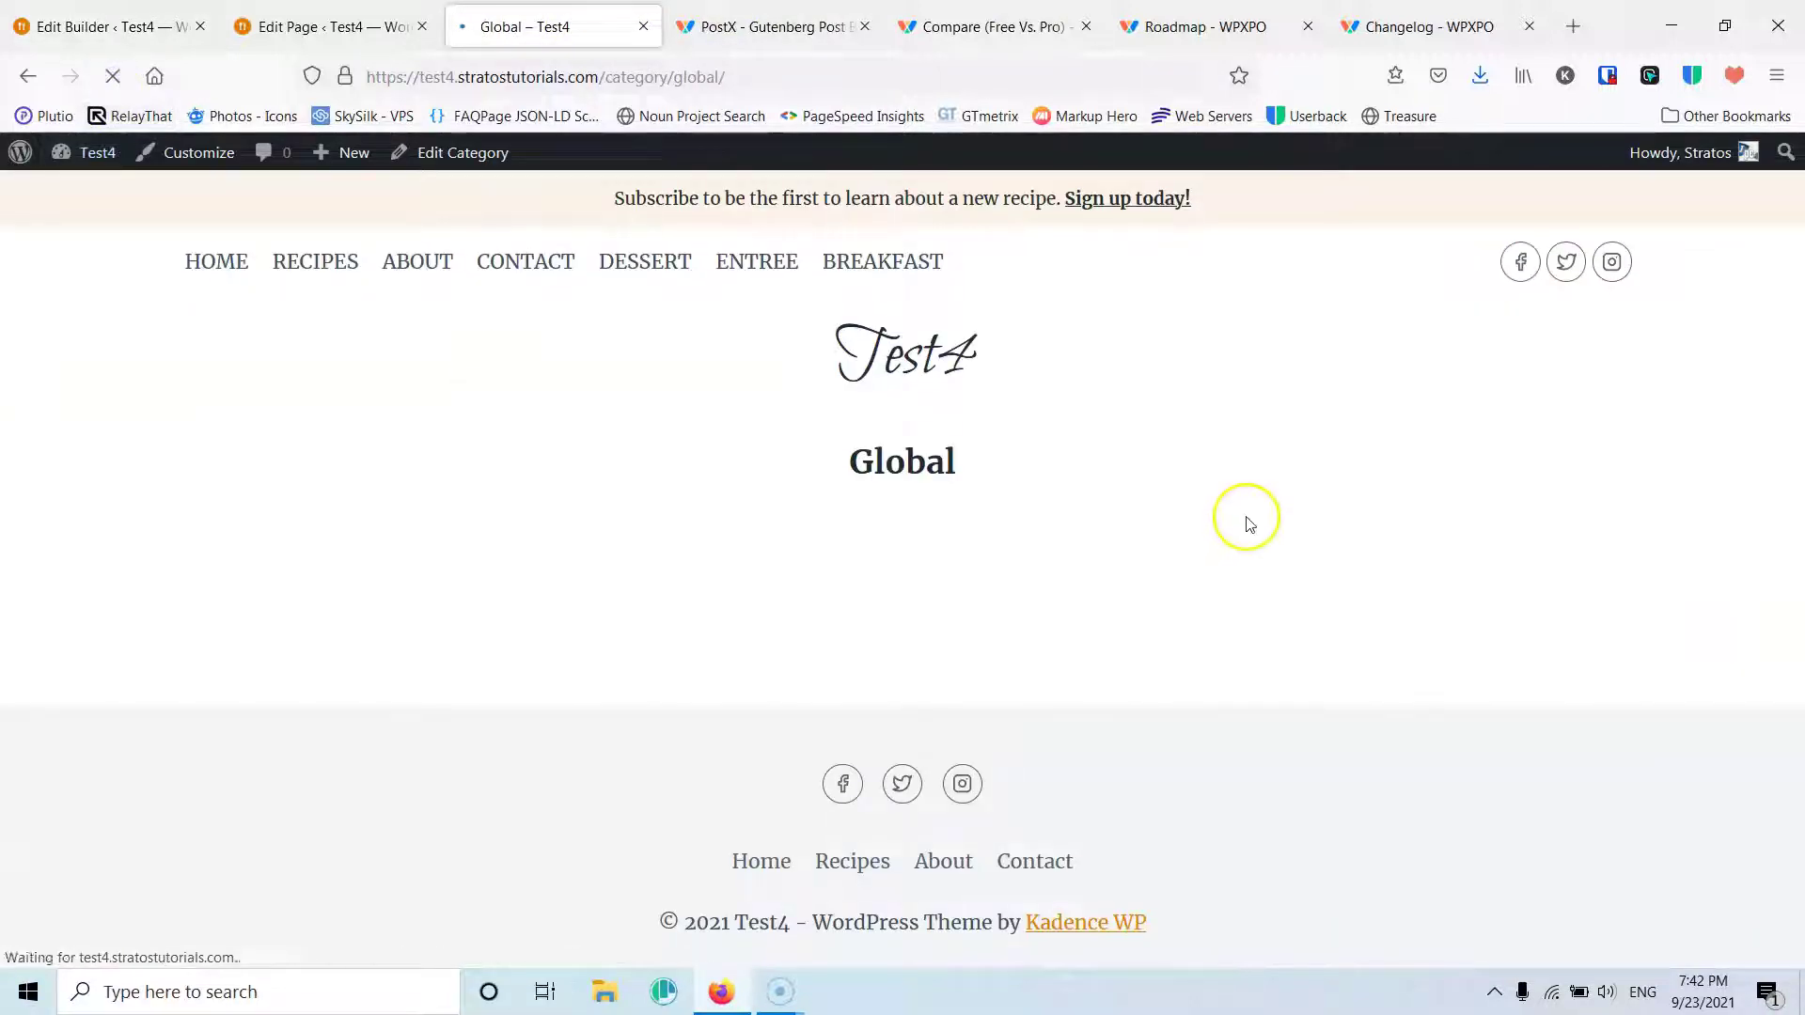
{"action": "scroll", "coordinate": [1181, 612], "scroll_direction": "down", "scroll_amount": 3}
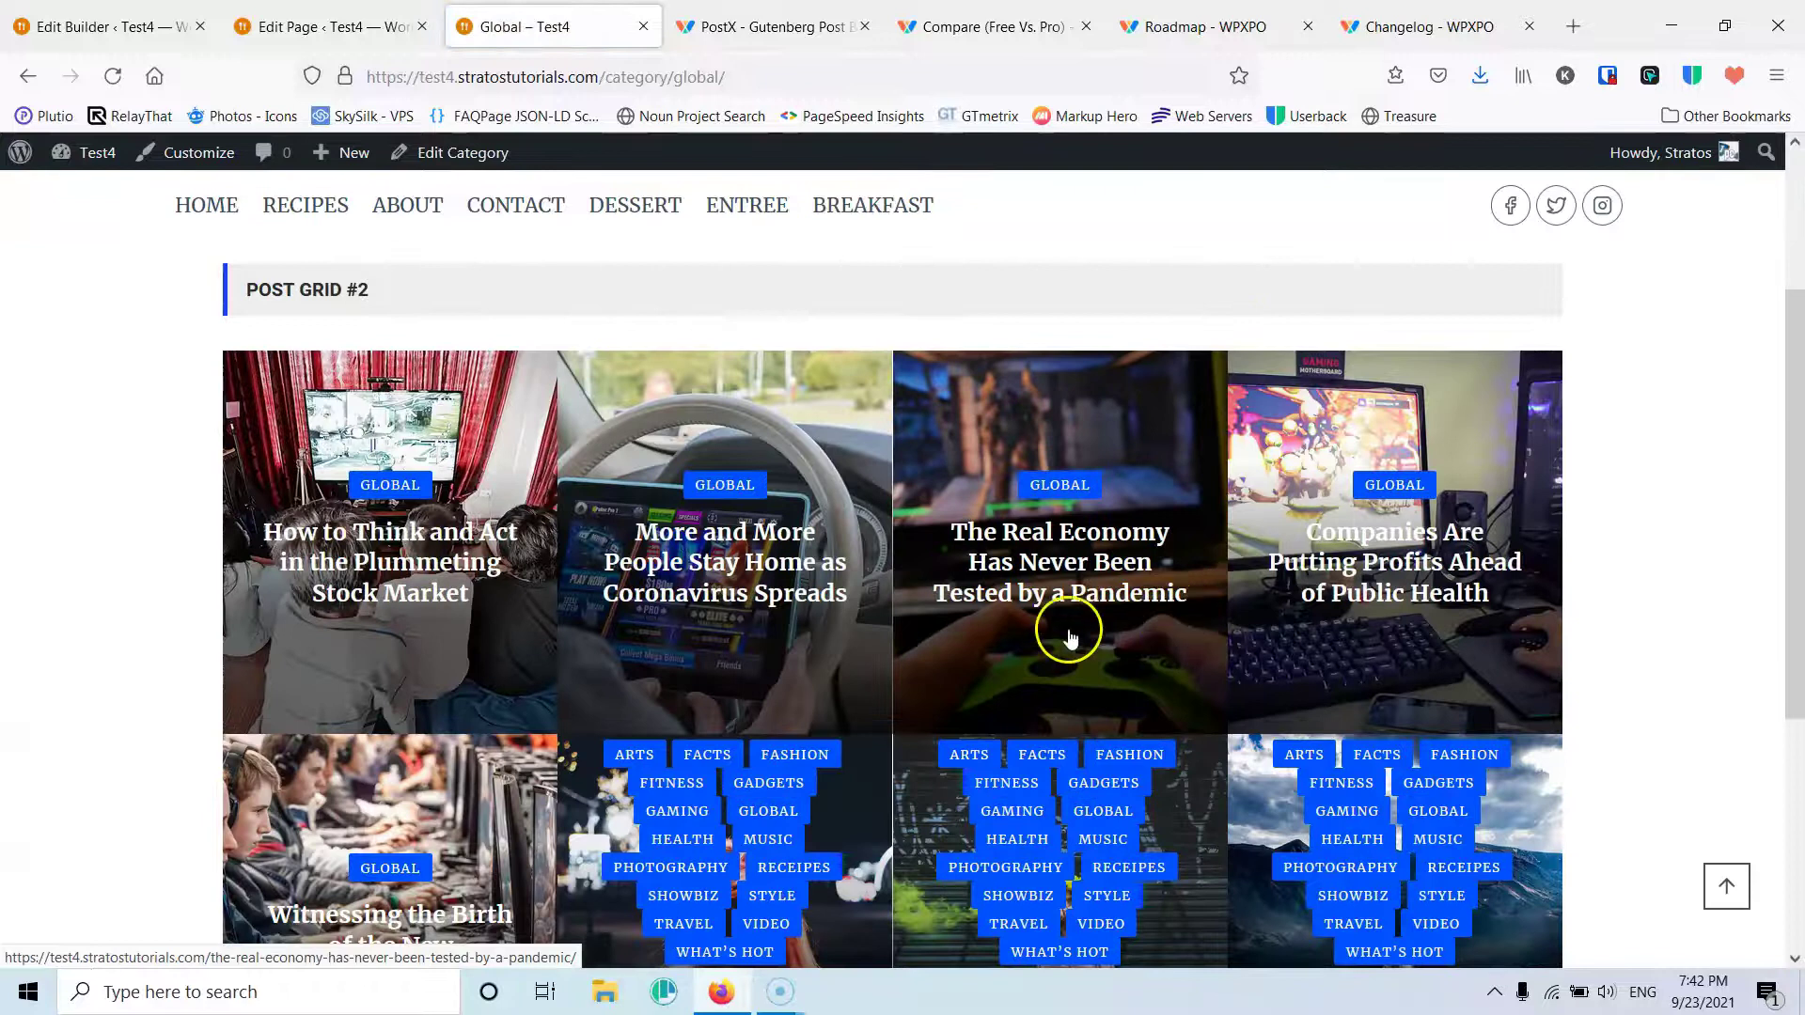
{"action": "scroll", "coordinate": [1072, 629], "scroll_direction": "down", "scroll_amount": 3}
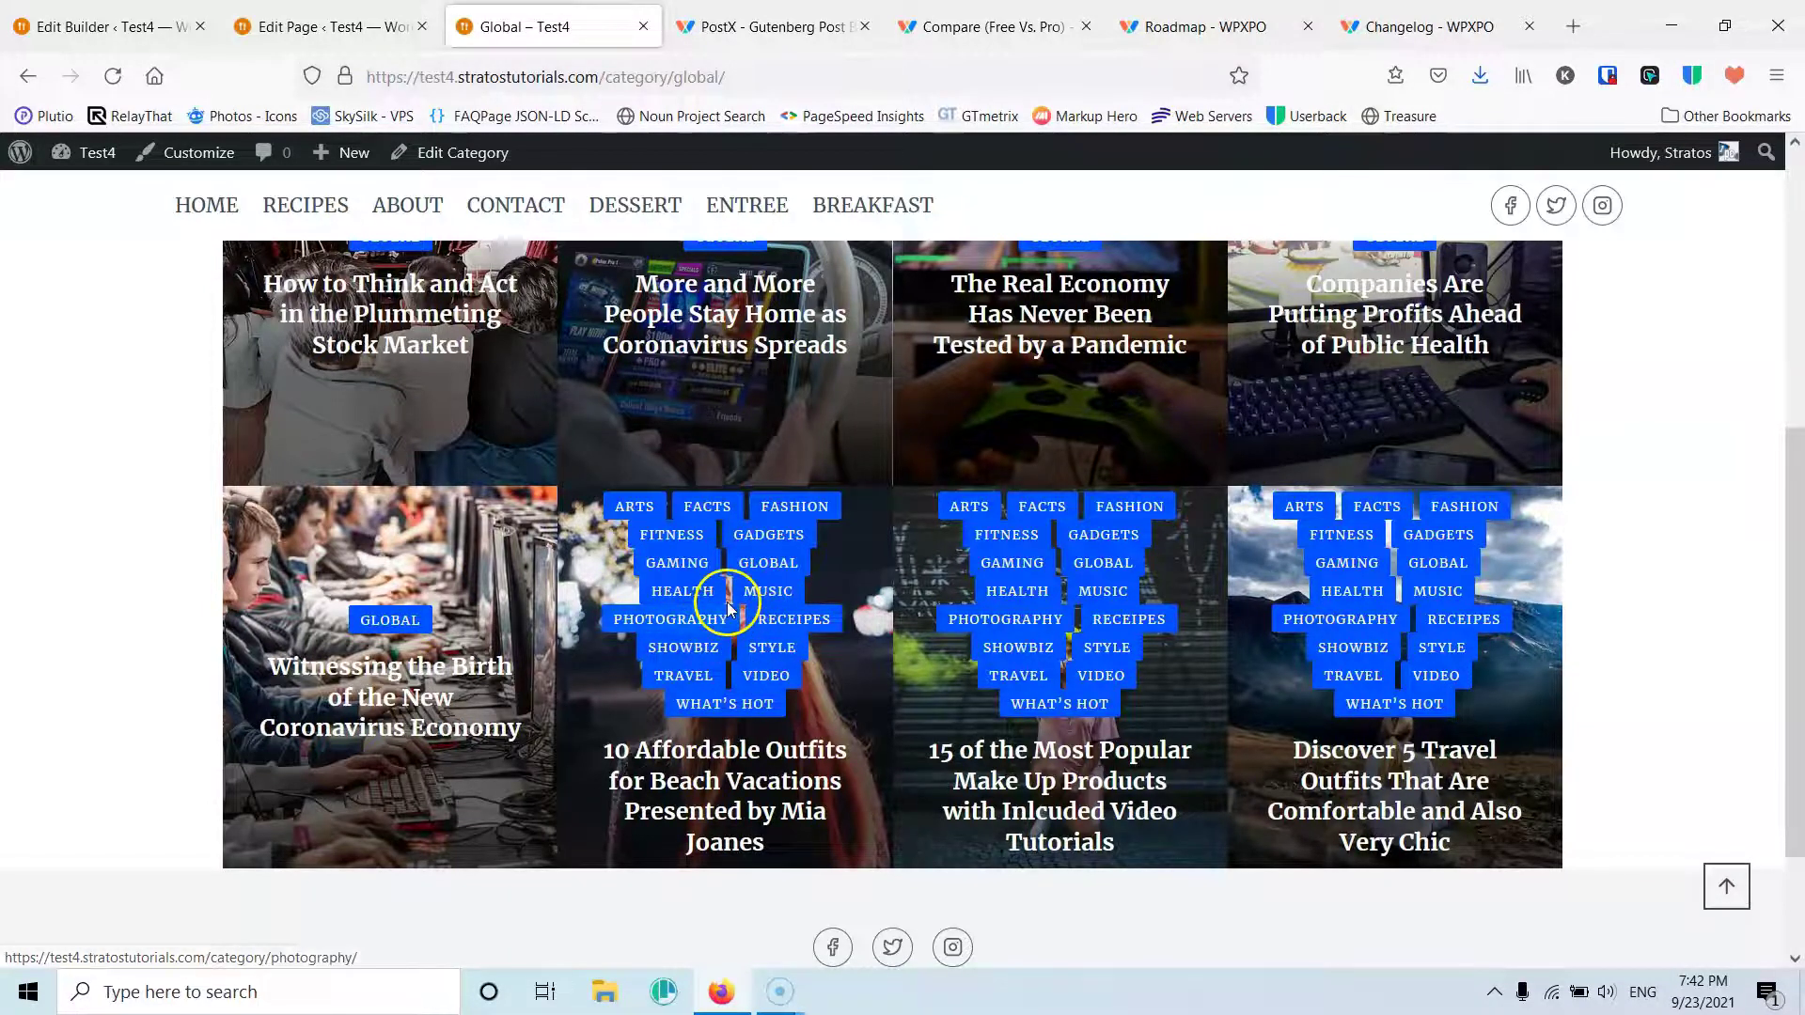
Step: Open the archive post "More and More People Stay Home as Coronavirus Spreads", look through it and return to the template editor
{"action": "scroll", "coordinate": [679, 696], "scroll_direction": "up", "scroll_amount": 1}
{"action": "scroll", "coordinate": [679, 696], "scroll_direction": "up", "scroll_amount": 4}
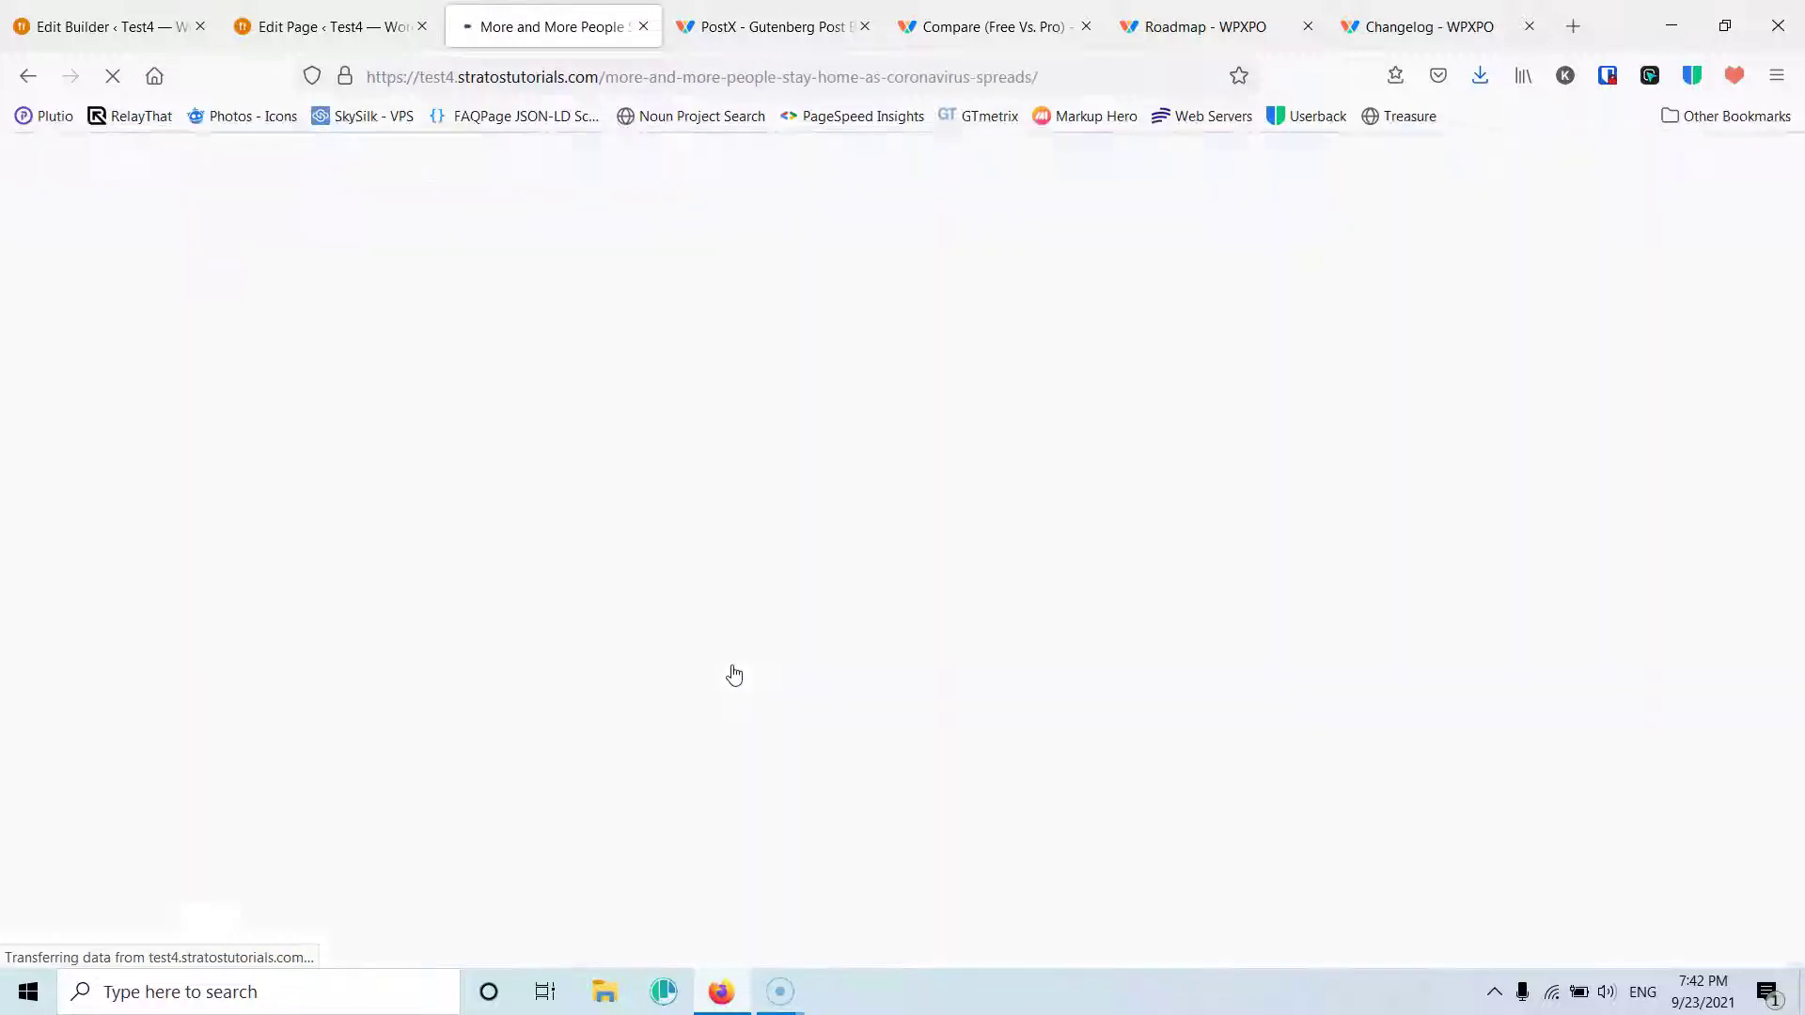
{"action": "scroll", "coordinate": [733, 649], "scroll_direction": "down", "scroll_amount": 9}
{"action": "scroll", "coordinate": [735, 657], "scroll_direction": "down", "scroll_amount": 6}
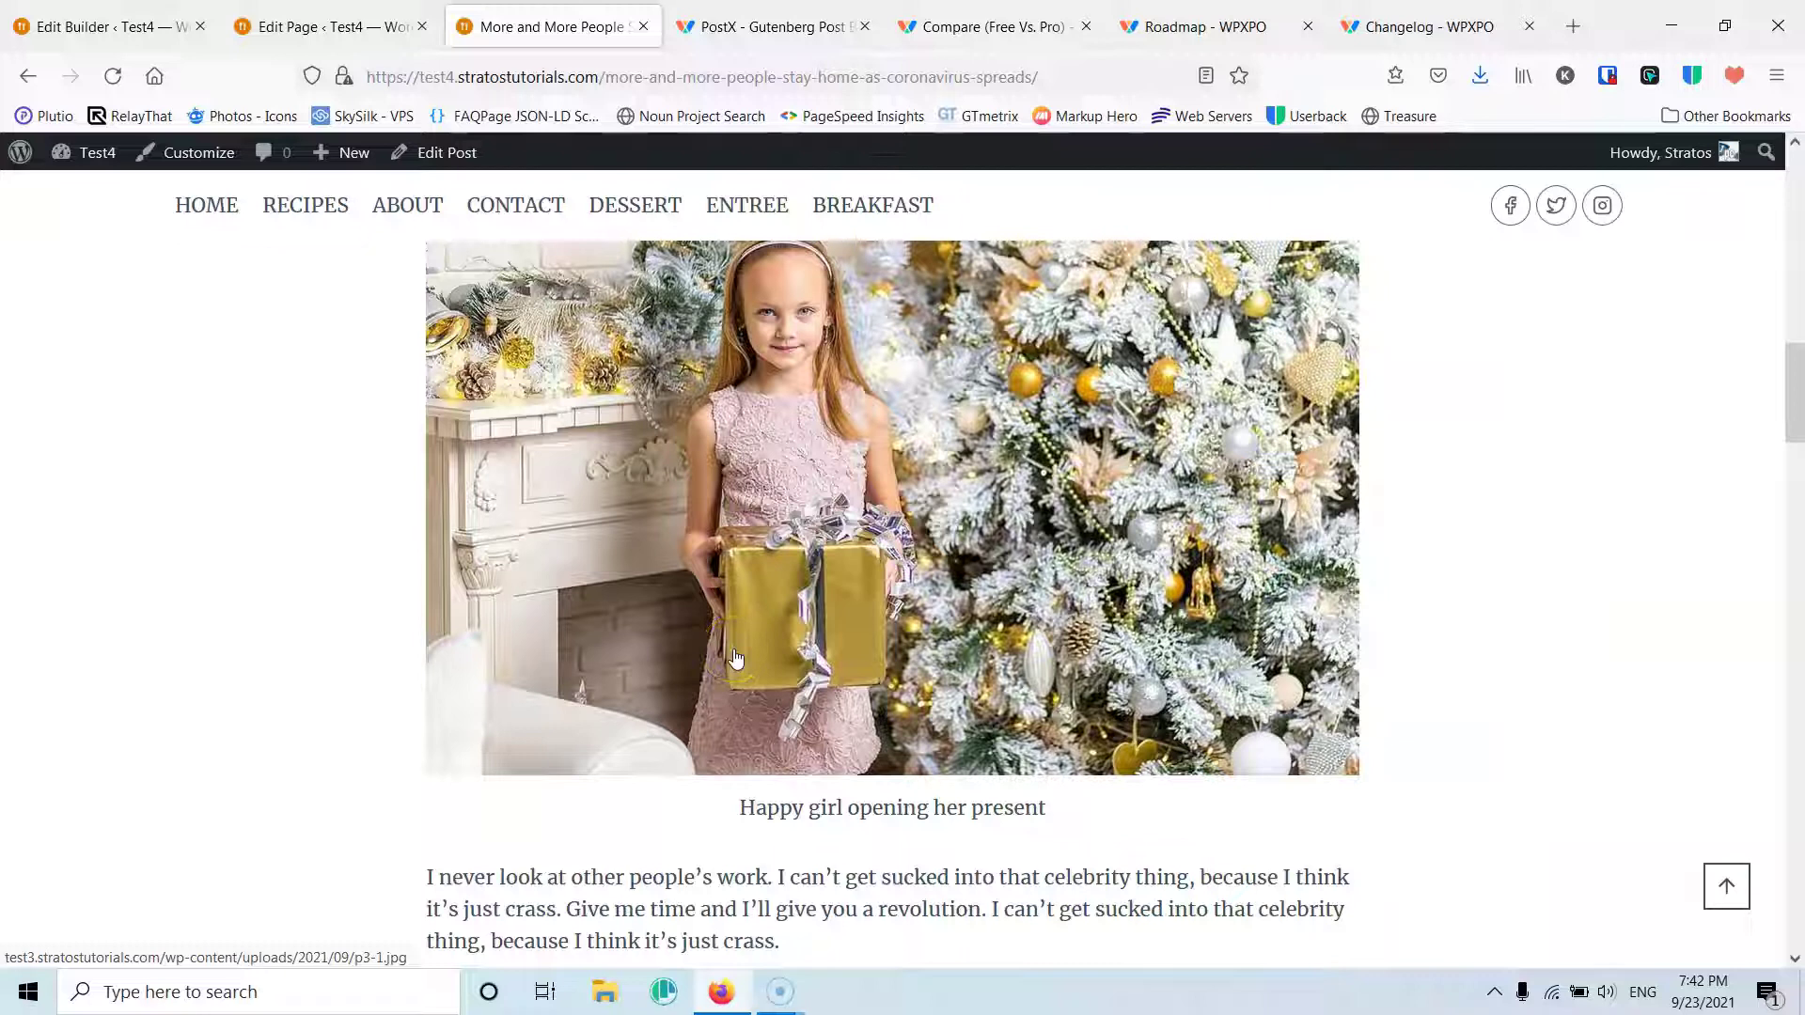
{"action": "left_click", "coordinate": [75, 25]}
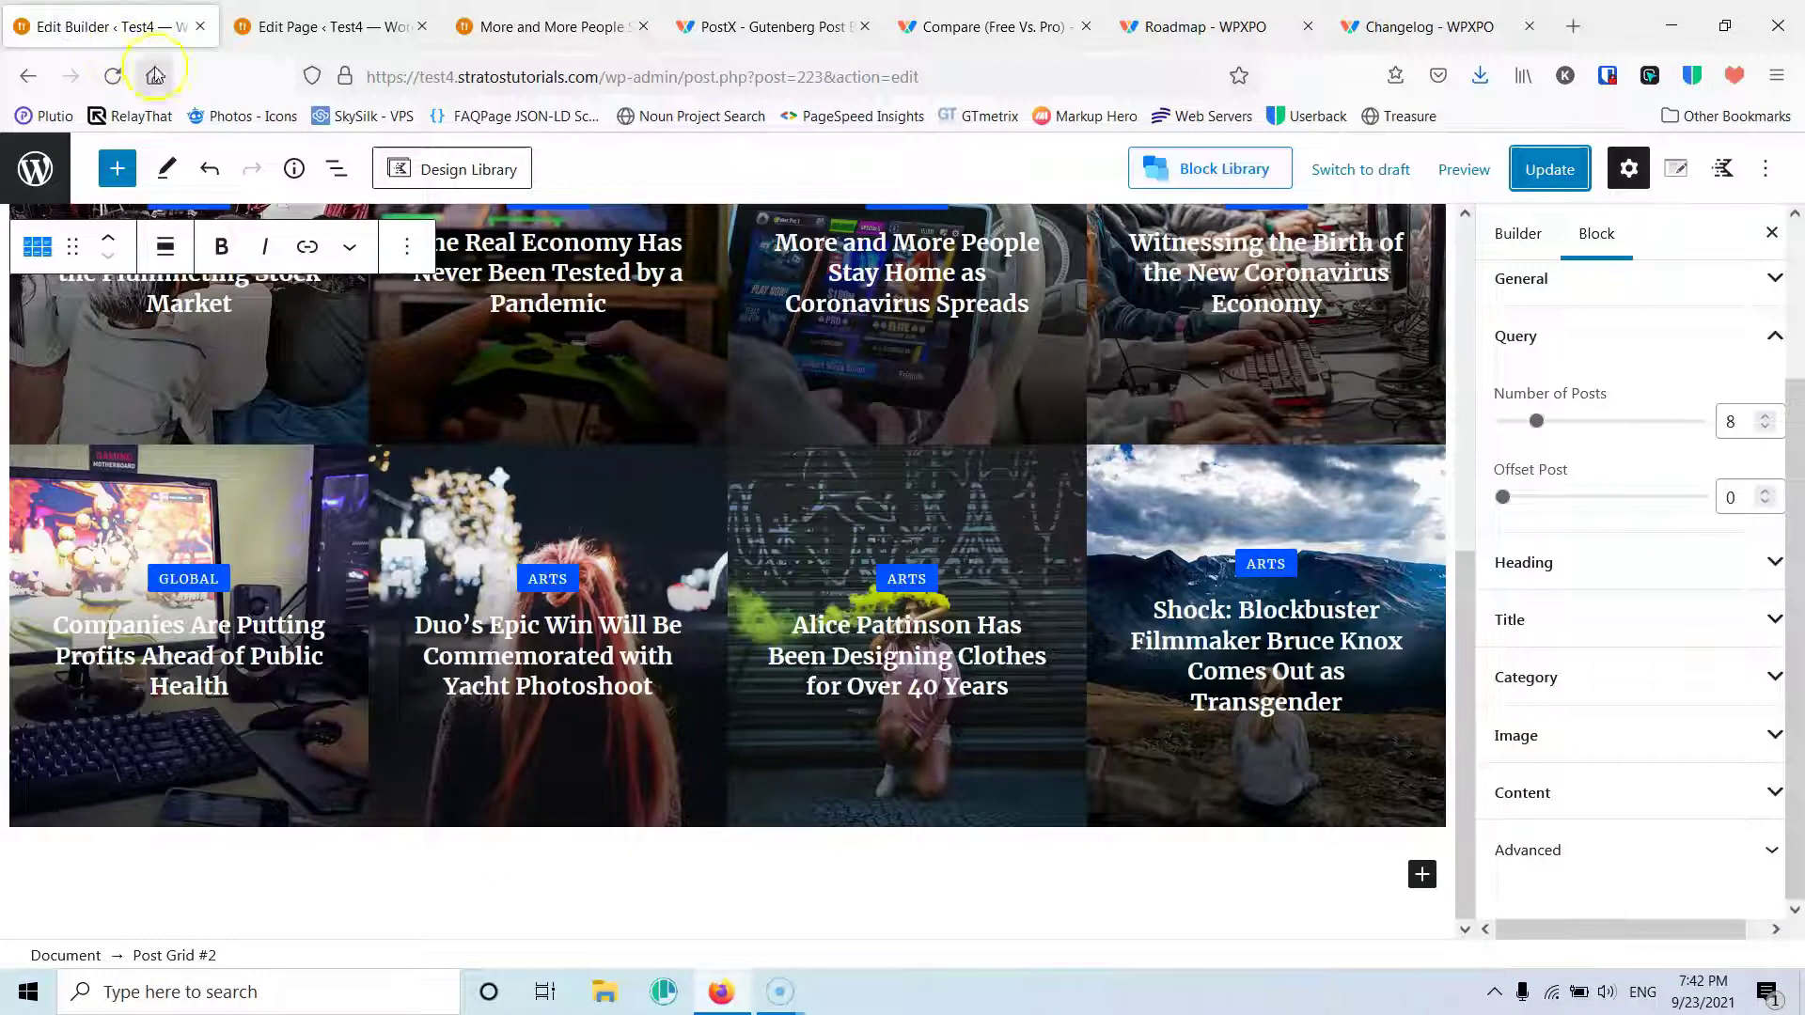